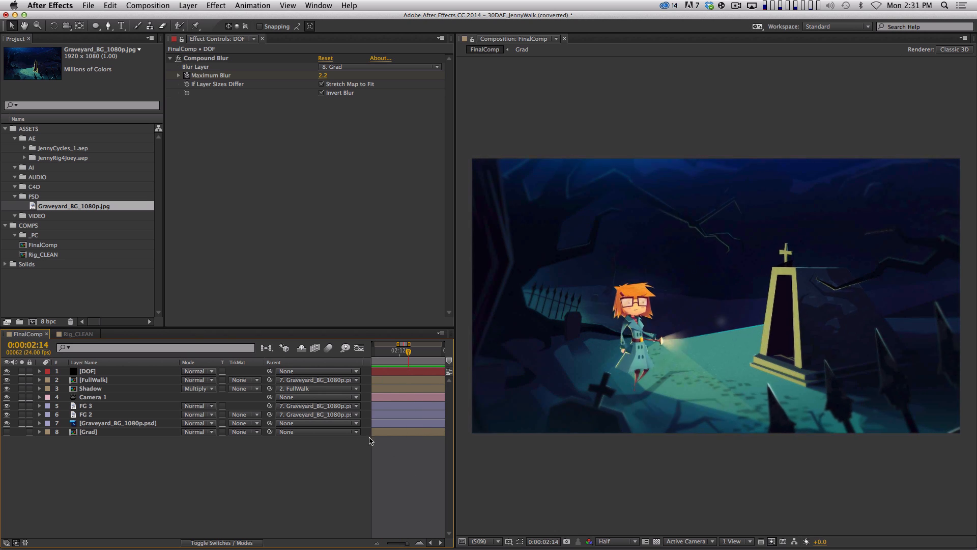
Step: Stop the FinalComp walk preview and switch to the Rig_CLEAN composition
key(space)
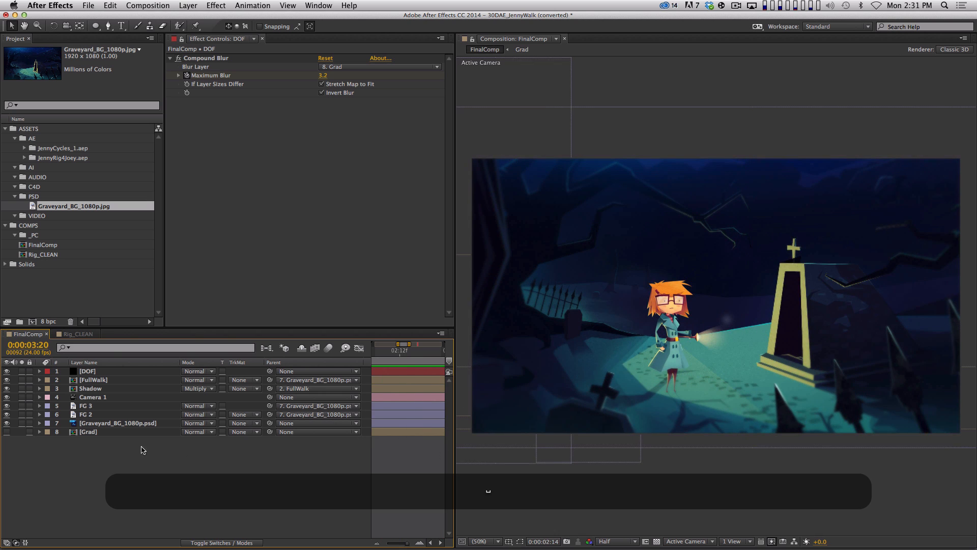
click(78, 334)
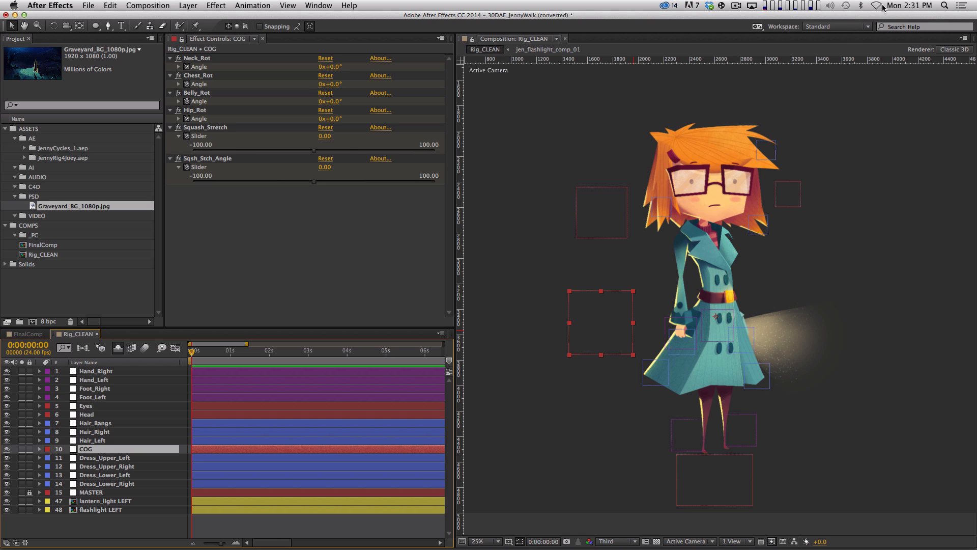
click(907, 6)
click(927, 3)
Step: Reveal the shy layers of the rig, look through the pin and artwork layers, and hide them again
click(118, 350)
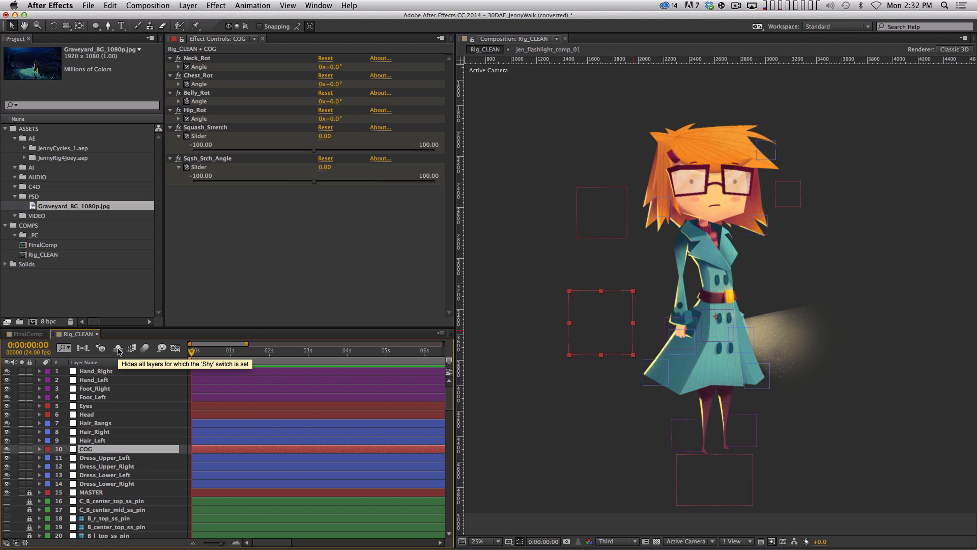
scroll(442, 436, down, 10)
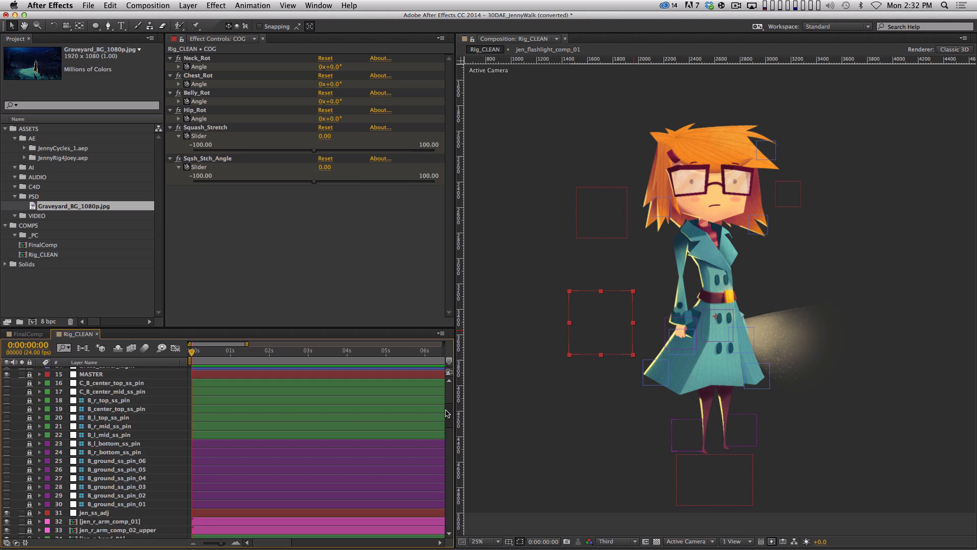
scroll(441, 436, up, 10)
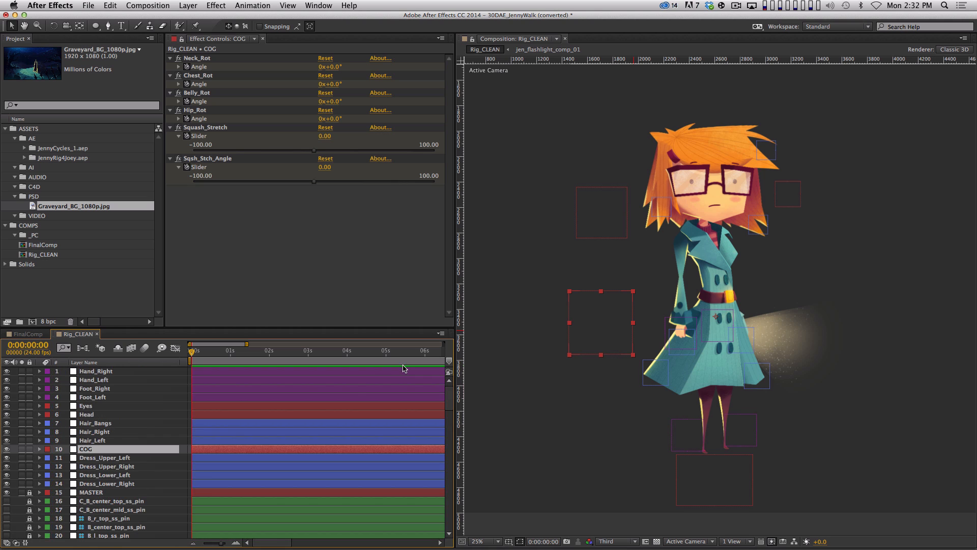
click(118, 350)
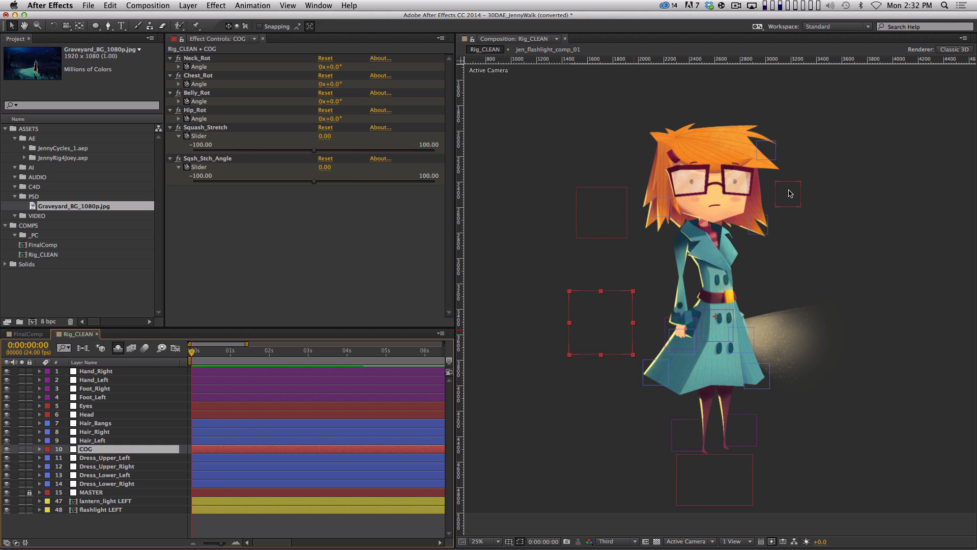
Step: Try moving the Eyes, Hair_Bangs and Hair_Right controllers in the composition view, undoing each move
mouse_move(787, 195)
mouse_down()
mouse_move(802, 189)
mouse_move(771, 201)
mouse_up()
key(super+z)
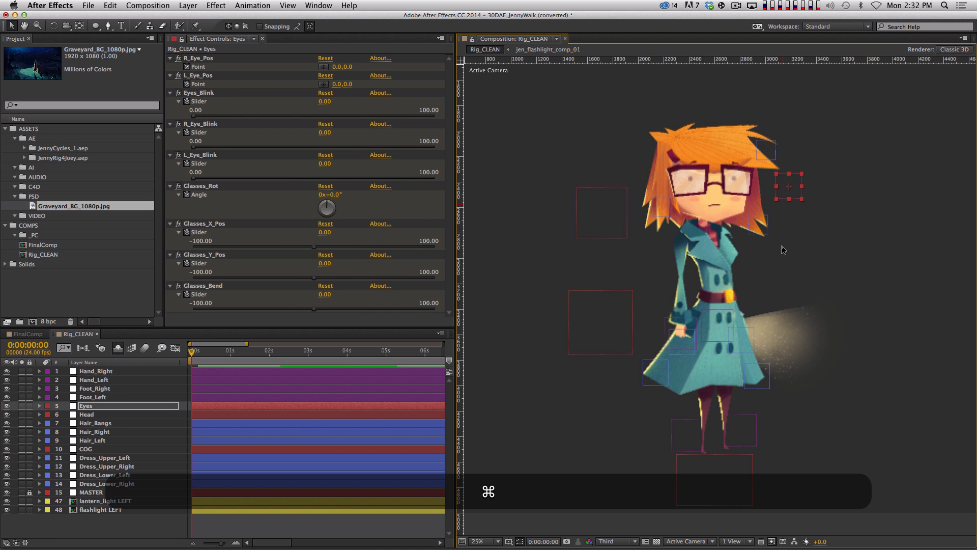
mouse_move(767, 153)
mouse_down()
mouse_move(774, 146)
mouse_move(763, 153)
mouse_up()
key(super+z)
drag(662, 208, 657, 209)
key(super+z)
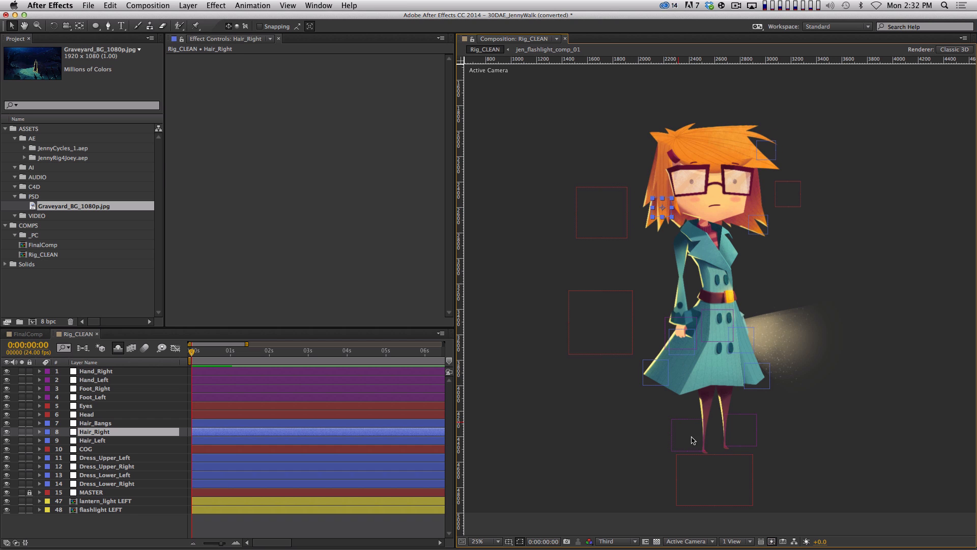
Step: Try moving the foot controllers to test the legs, and undo the moves
click(673, 436)
drag(673, 436, 764, 430)
key(super+z)
key(super+z)
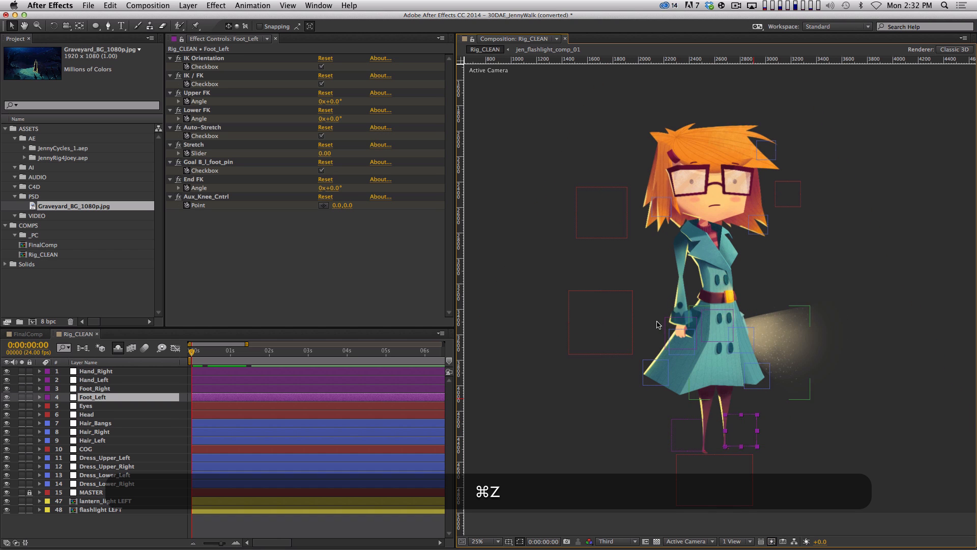
Step: Test the arm's bend by moving the Hand_Right controller up and outward, undoing each move
drag(674, 330, 670, 297)
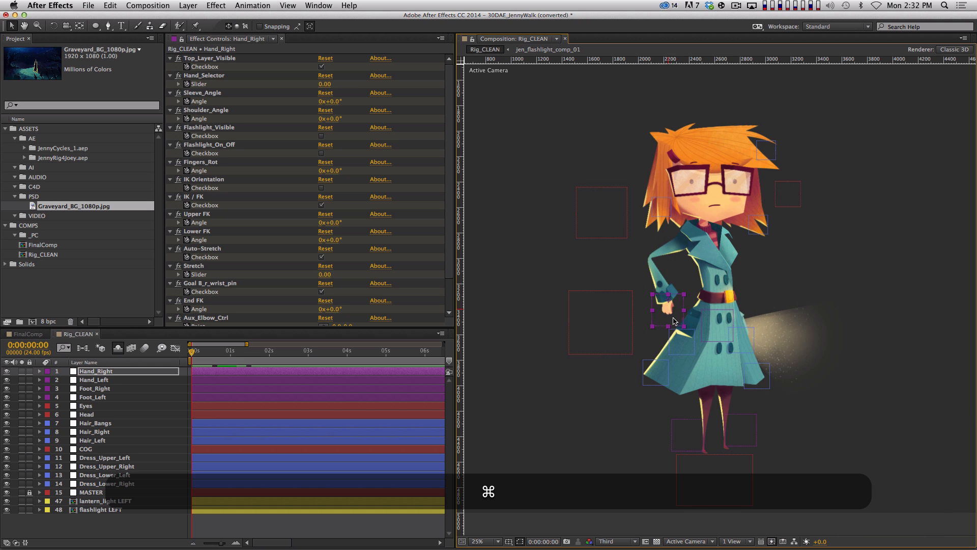
key(super+z)
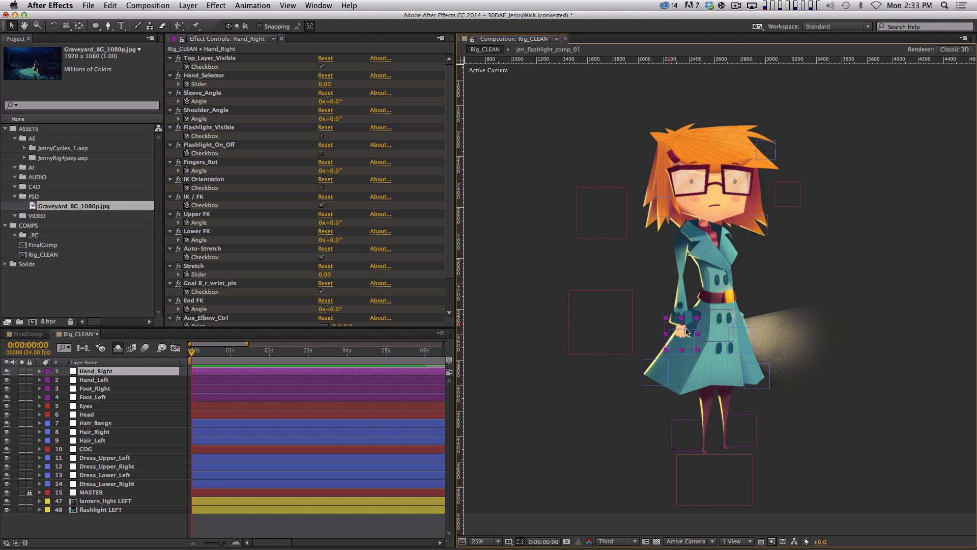
drag(682, 328, 660, 296)
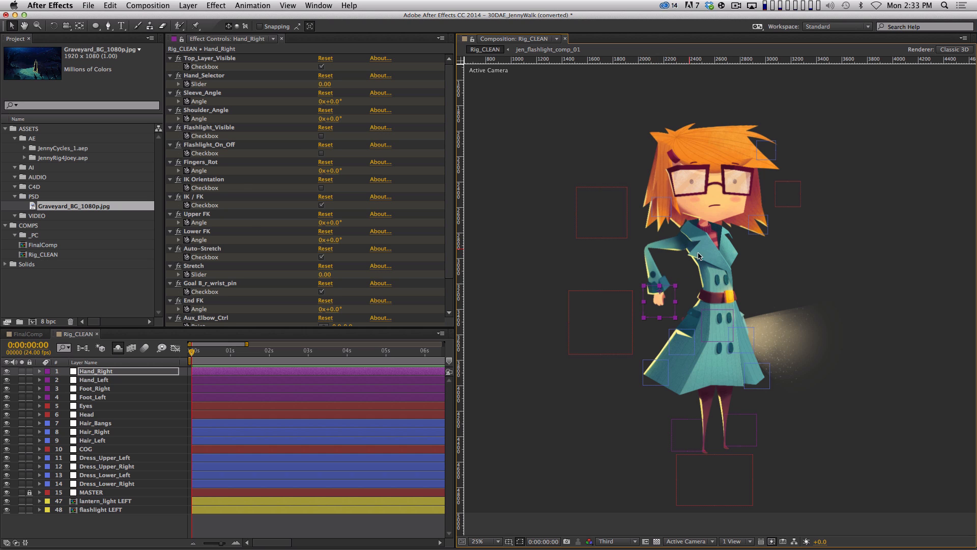
key(super+z)
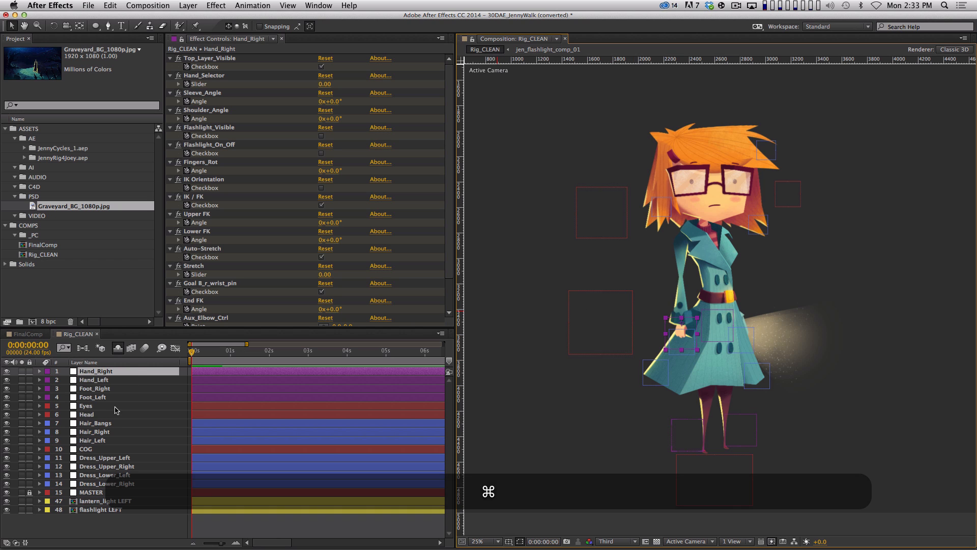
Step: Select the COG controller, try shifting it sideways to move the body, and undo the move
click(111, 441)
click(124, 449)
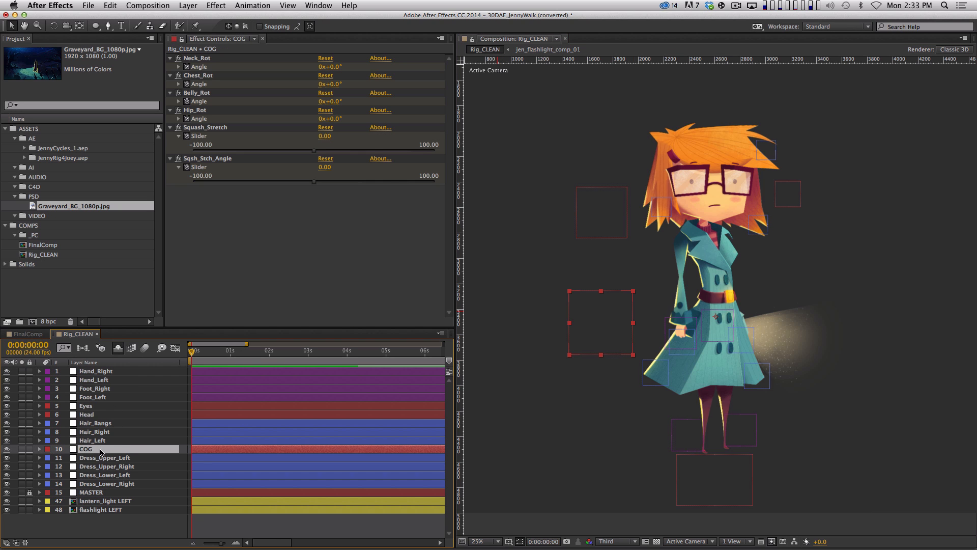
drag(567, 338, 614, 334)
key(super+z)
key(super+z)
Step: Try rotating the body with the COG layer's Hip_Rot and Belly_Rot angles, undoing each change
mouse_move(334, 118)
mouse_down()
mouse_move(346, 117)
mouse_move(326, 120)
mouse_up()
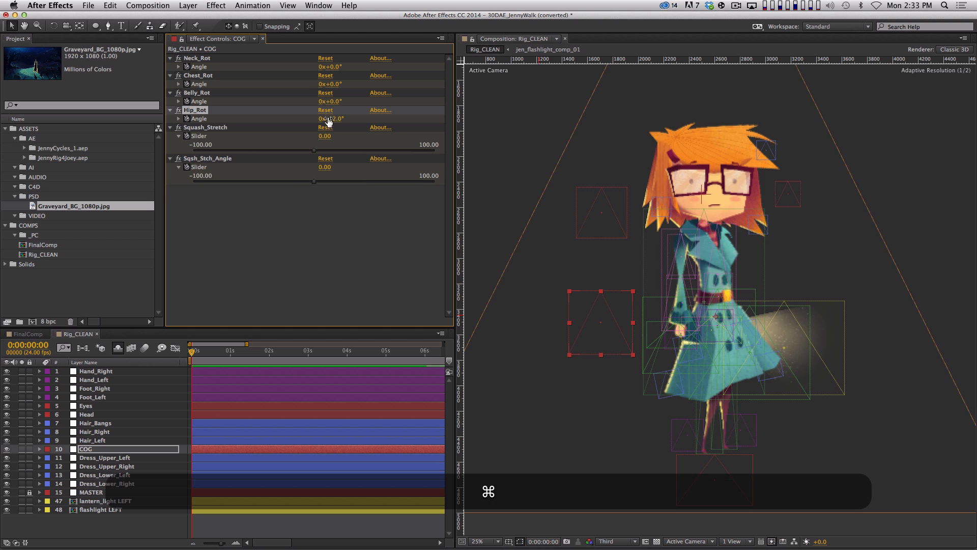
key(super+z)
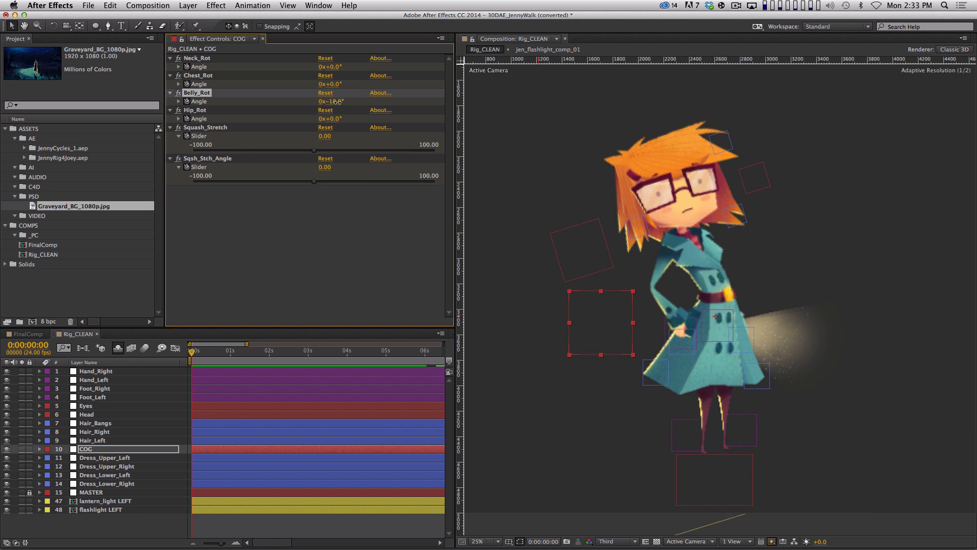
key(super+z)
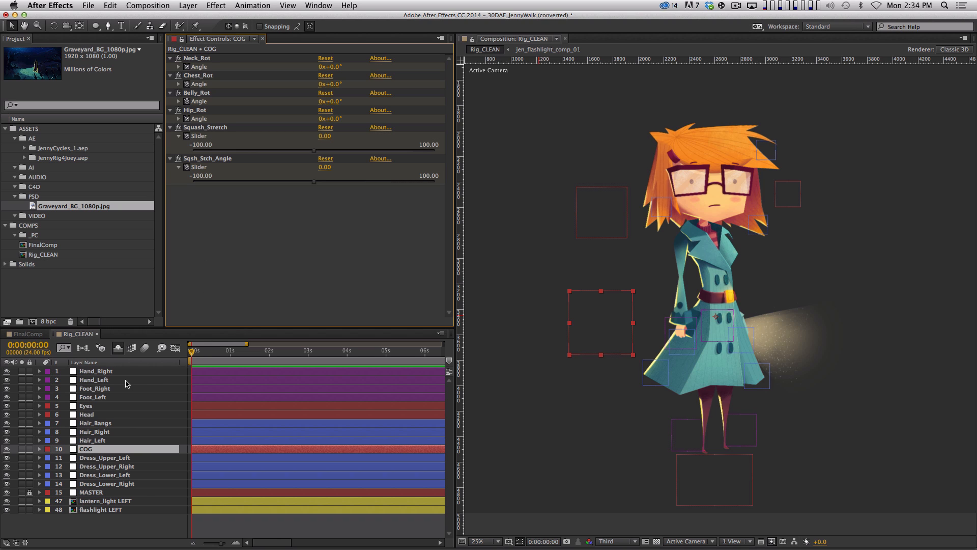
Step: Examine the existing keyframes on the lower dress, Head and Hand_Left controllers, collapsing each layer again
click(145, 484)
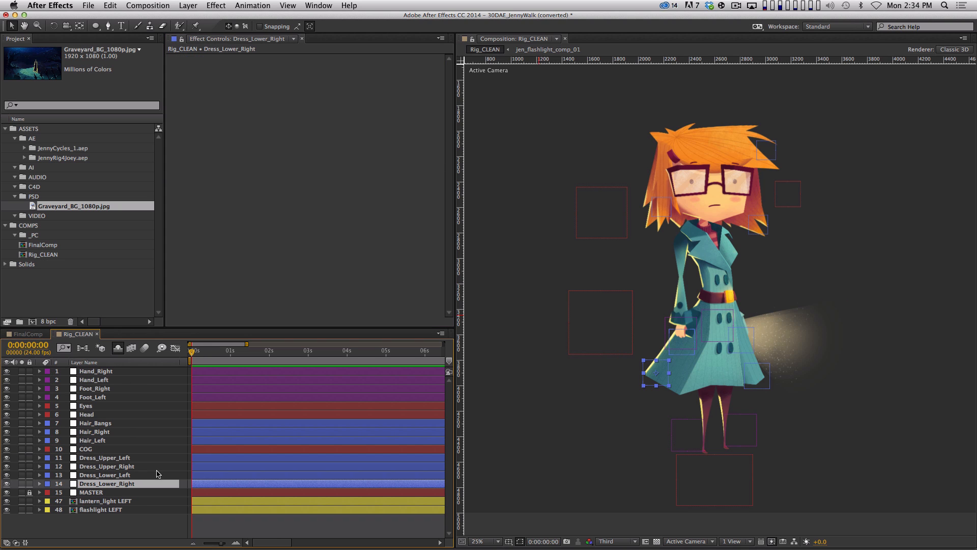
click(112, 476)
key(u)
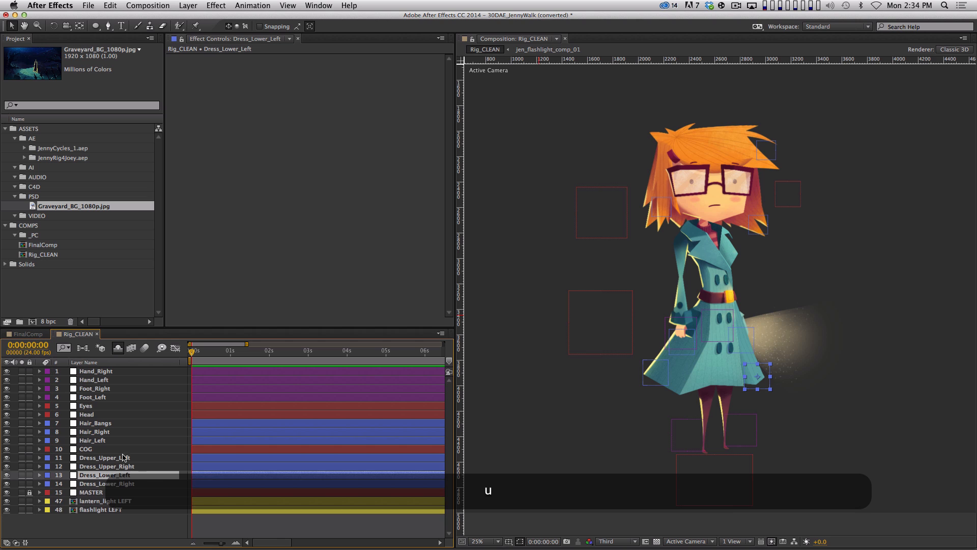
click(124, 418)
key(u)
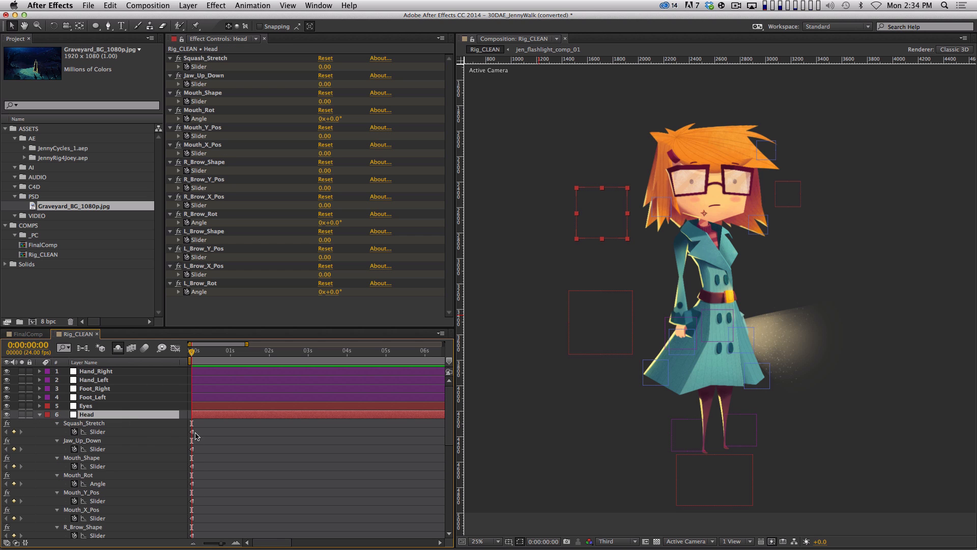
key(u)
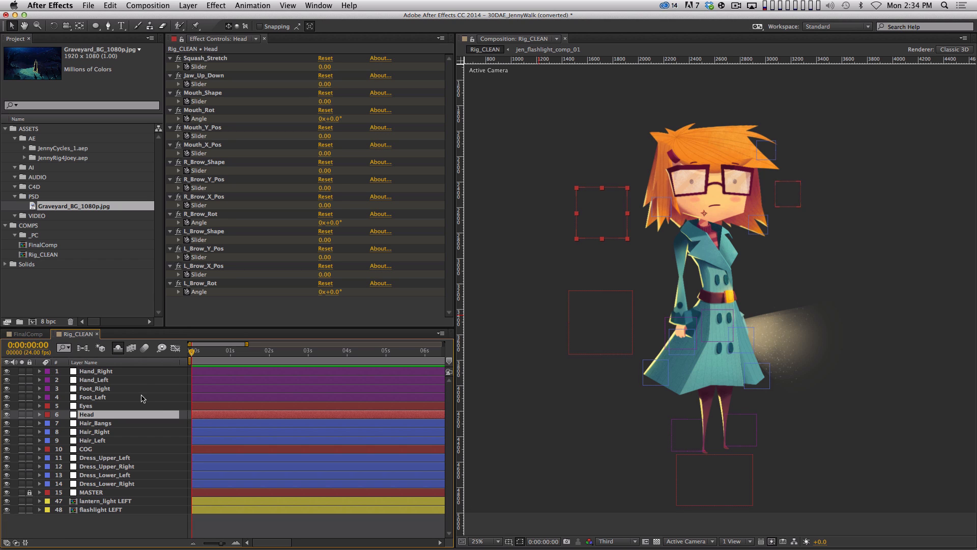
click(143, 380)
key(u)
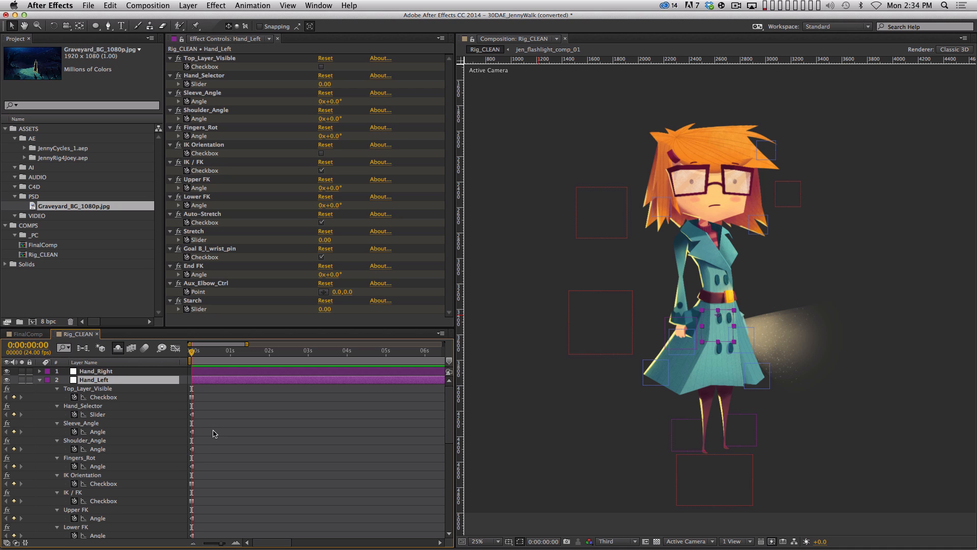
key(u)
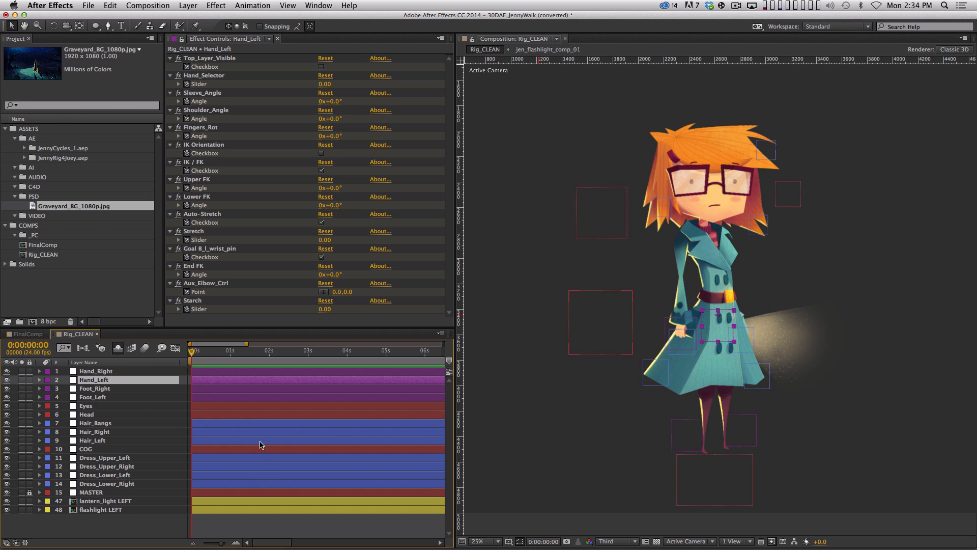
Step: Maximize the timeline, reveal all layers' keyframed properties, and turn off keyframing for Hand_Right and for Hand_Left through Upper FK
key(grave)
key(super+a)
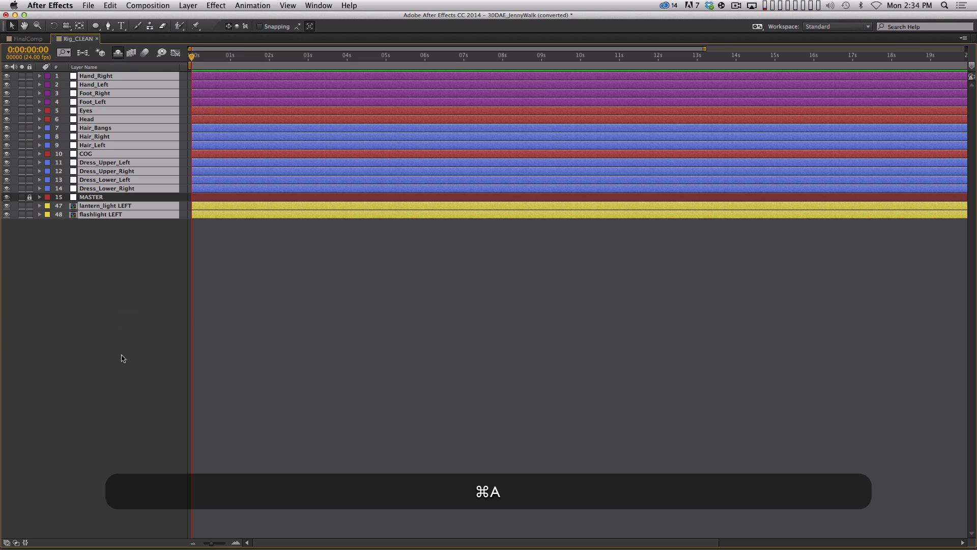
key(u)
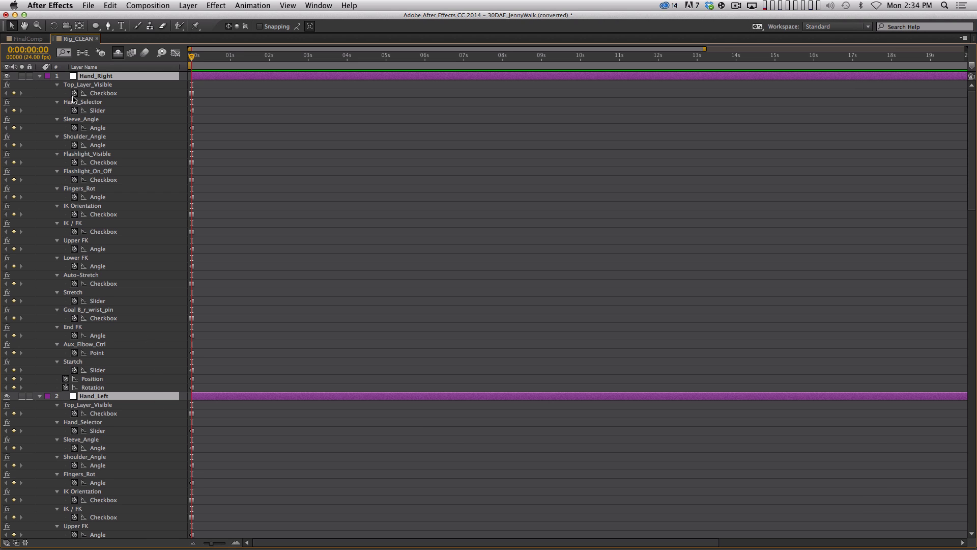
drag(74, 93, 74, 535)
key(shift+u)
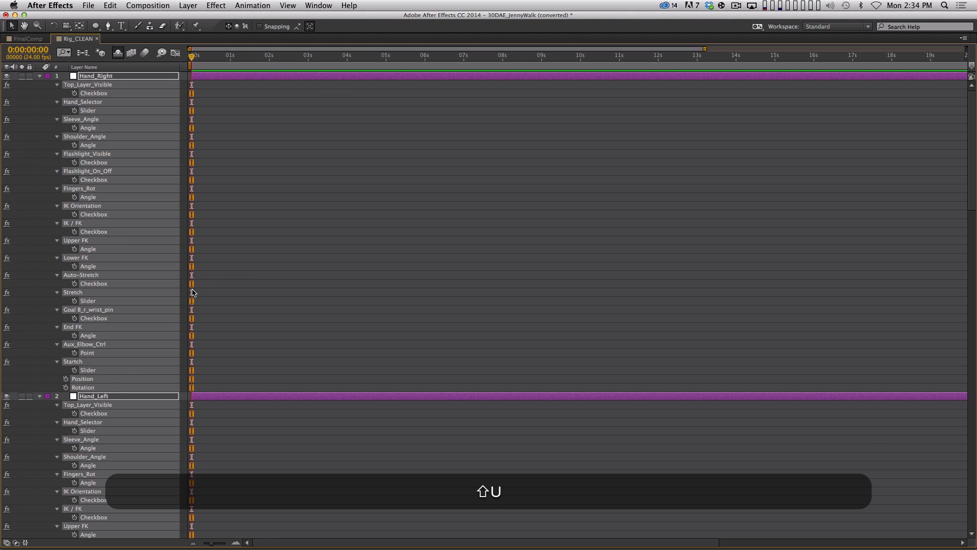
key(u)
Step: Turn off keyframing for Hand_Left from Lower FK on, all of Foot_Right, and Foot_Left through its foot pin goal
key(u)
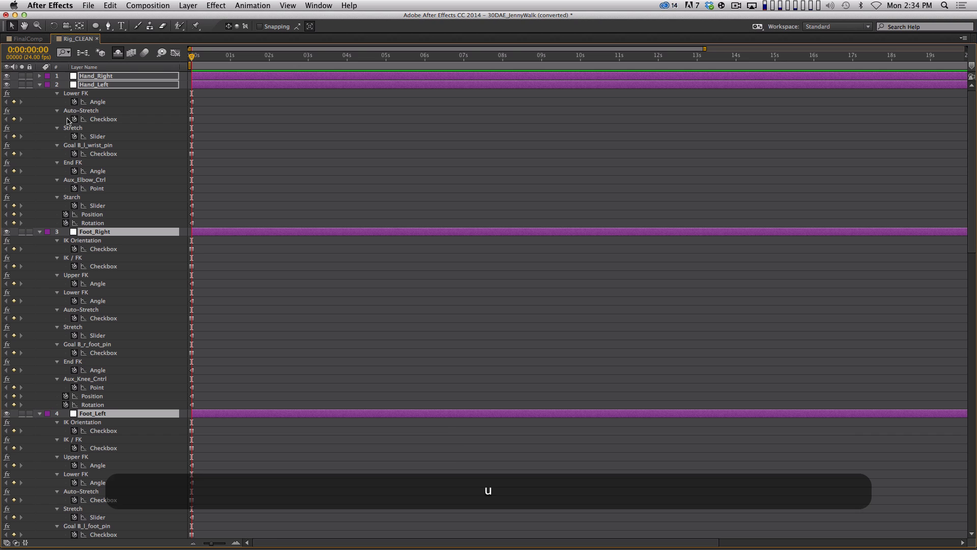
drag(65, 214, 75, 534)
key(super+a)
key(u)
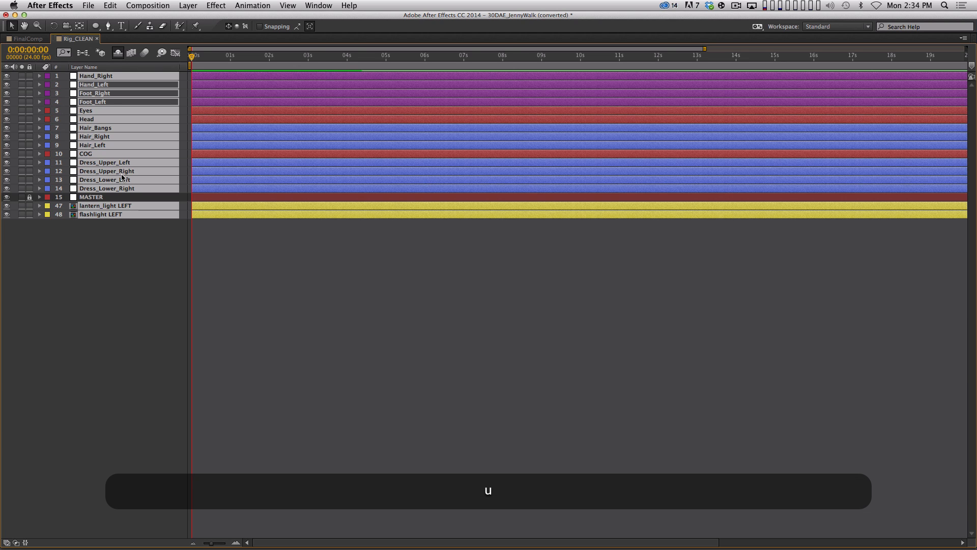
Step: Turn off keyframing for the rest of Foot_Left, the Eyes controls, and the Head controls above L_Brow_Shape
key(u)
drag(75, 118, 75, 509)
key(u)
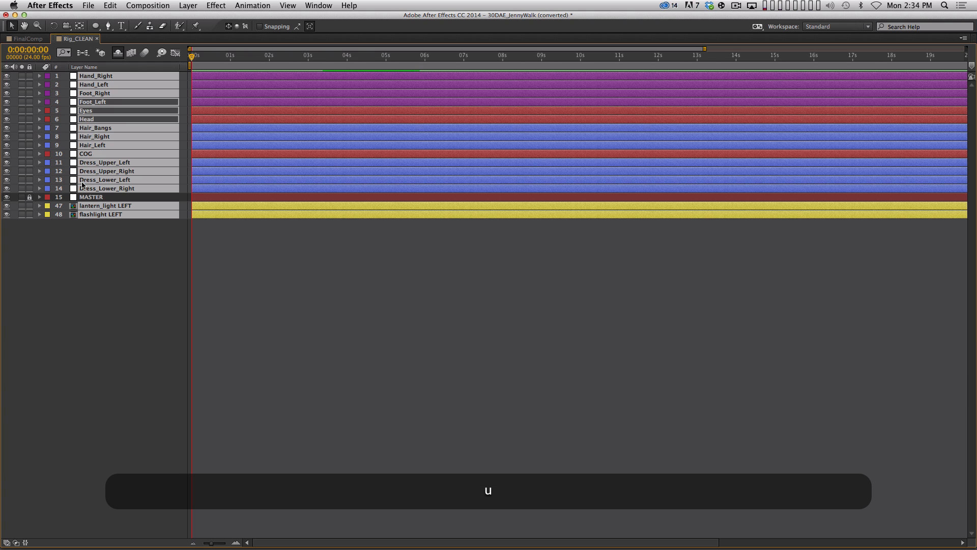
Step: Turn off keyframing for the remaining Head, hair, COG and dress controls, leaving the lantern and flashlight Time Remap keyframes and collapsing those layers
key(u)
drag(76, 137, 65, 459)
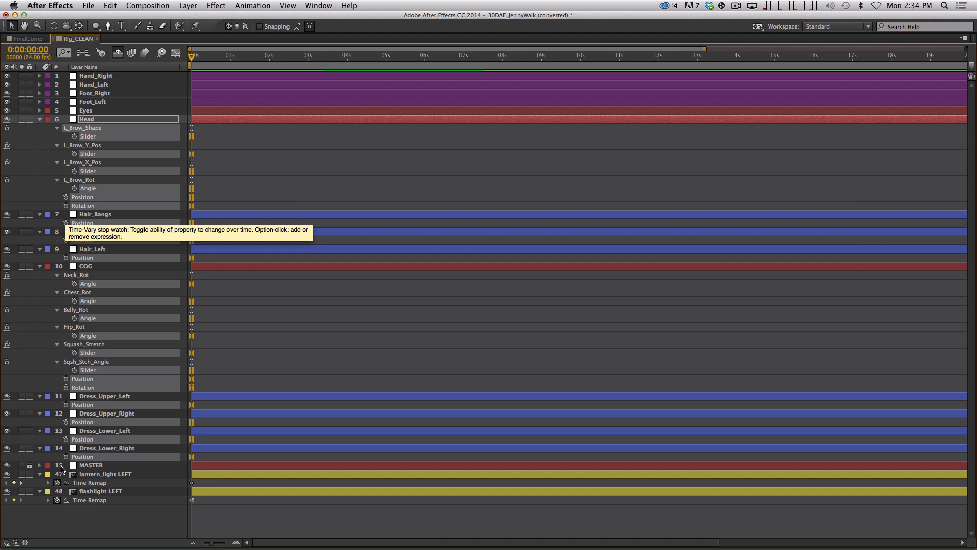
key(u)
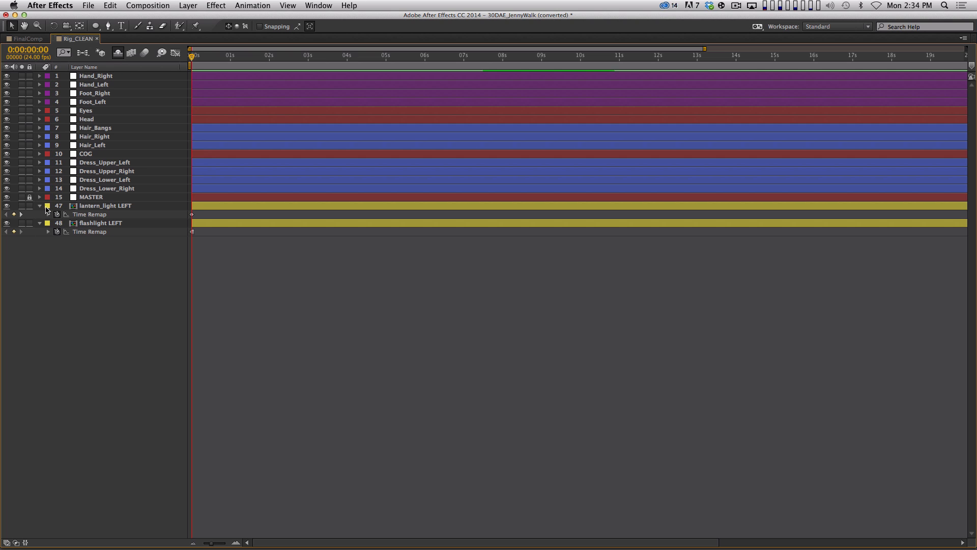
click(39, 206)
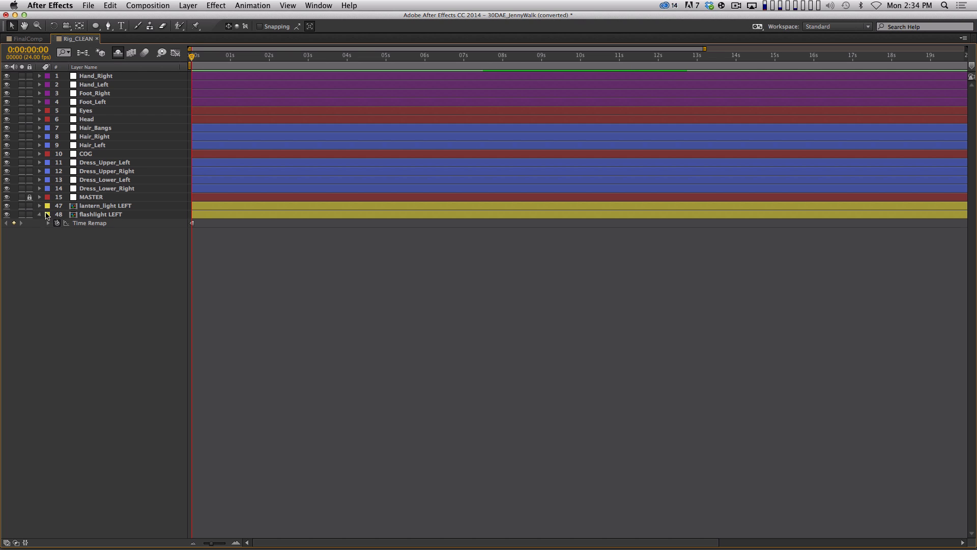
click(40, 214)
Step: Check the controllers from Hand_Right to Dress_Lower_Right for leftover keyframes, deselect them, and restore the full panel layout
click(98, 192)
shift+click(111, 76)
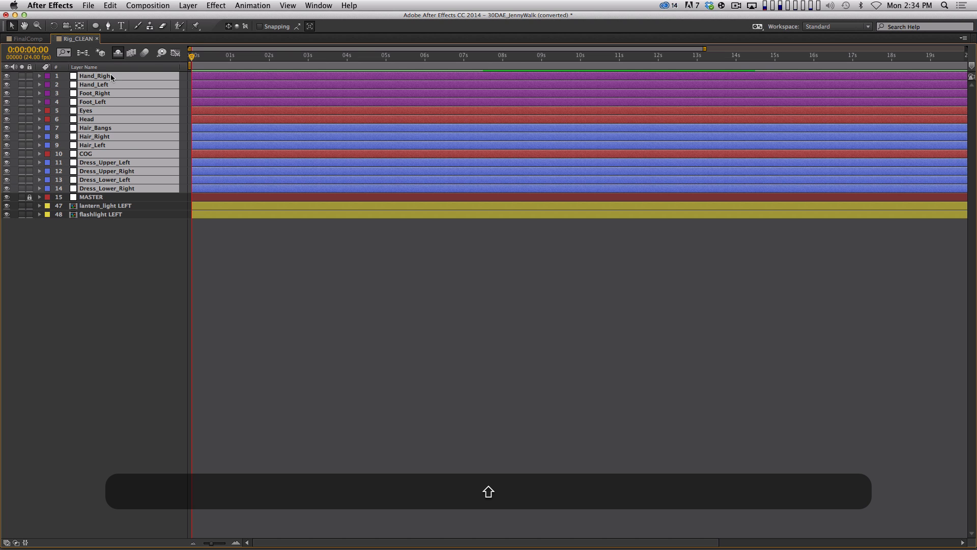
key(shift+u)
click(150, 264)
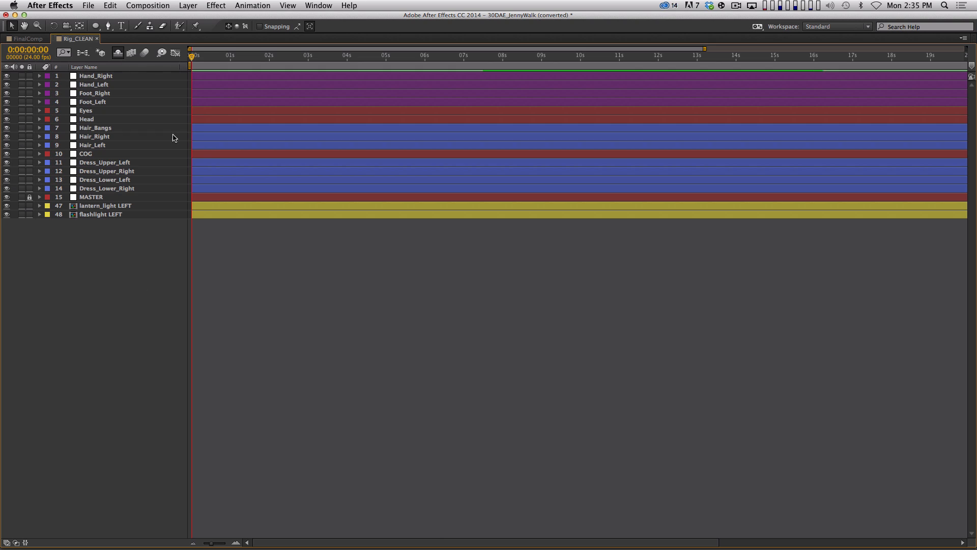
key(grave)
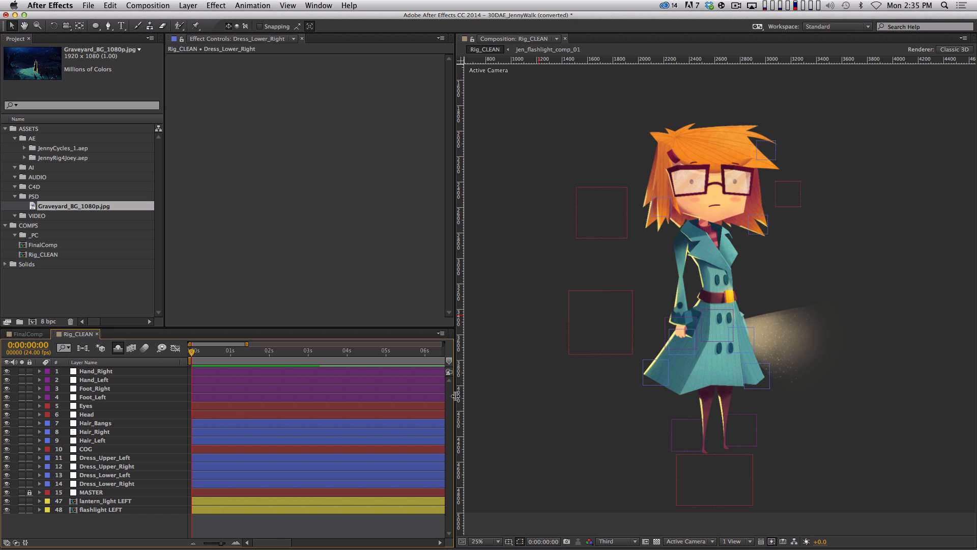
Step: Widen the timeline area by narrowing the composition viewer
drag(454, 396, 577, 392)
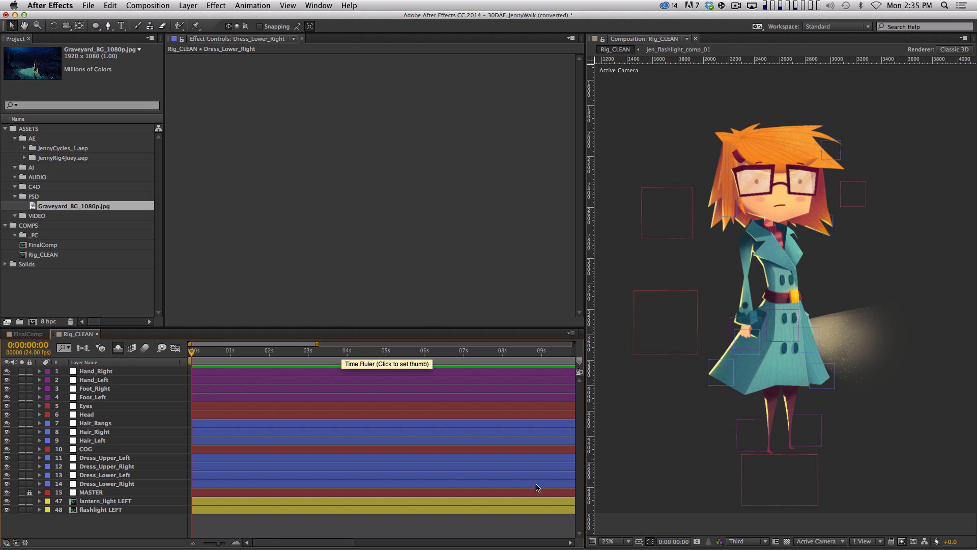
Step: Try moving the Foot_Right controller toward the other foot, and undo the move
click(125, 389)
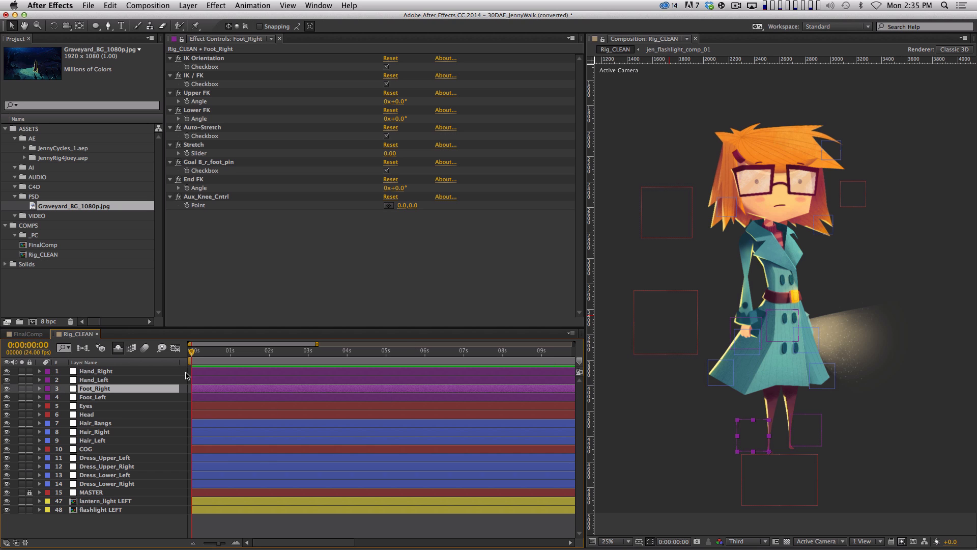
drag(752, 430, 794, 411)
key(super+z)
key(super+z)
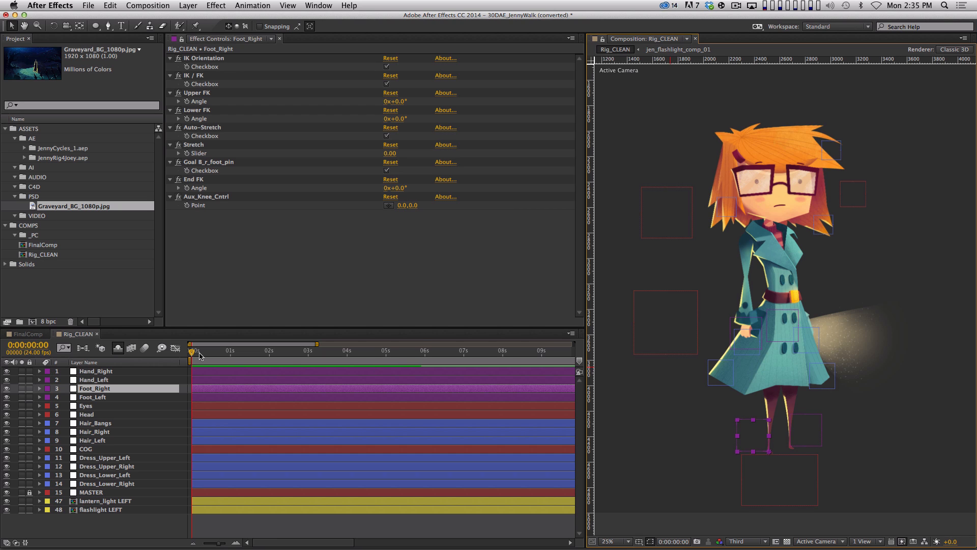
Step: End the work area at 0:00:01:00 and trim the Rig_CLEAN composition to the work area
drag(224, 354, 190, 359)
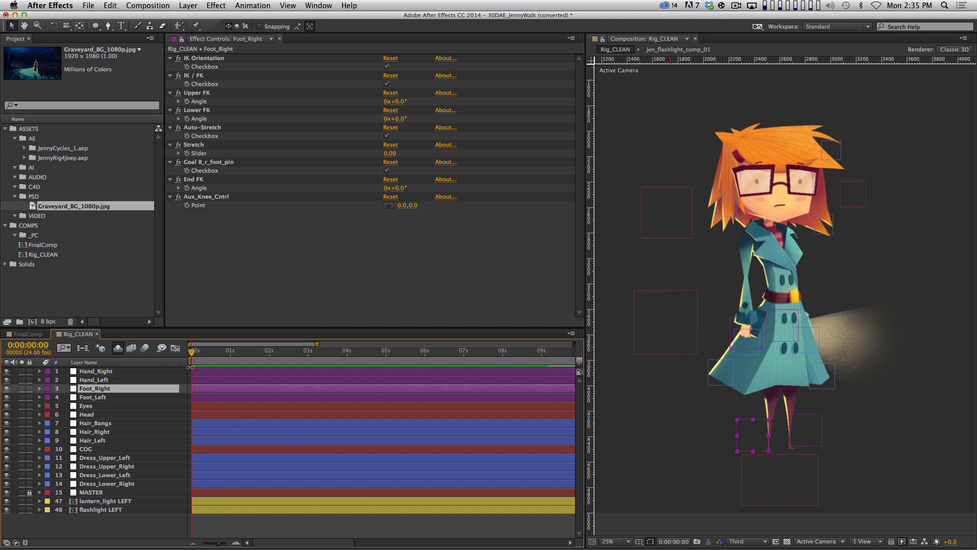
key(shift)
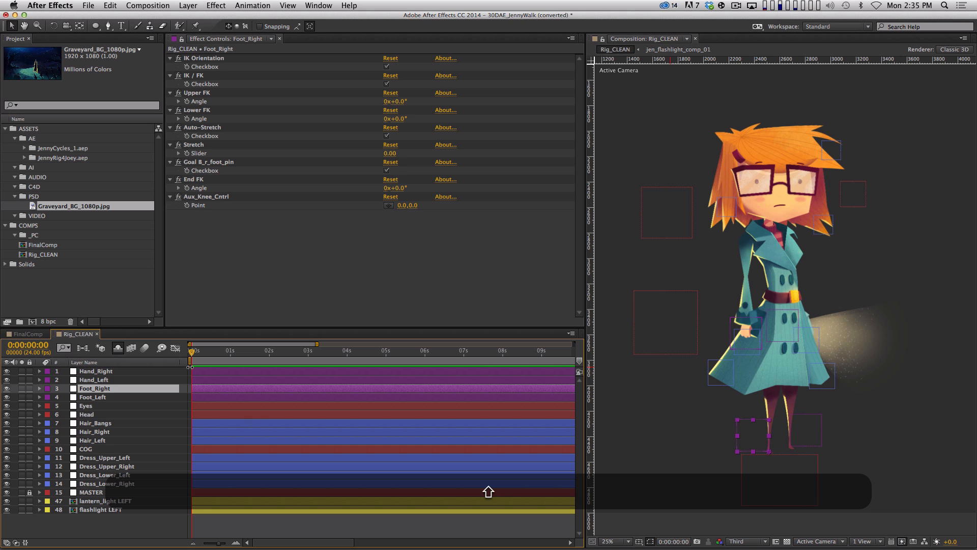
click(233, 354)
key(Page_Up)
key(n)
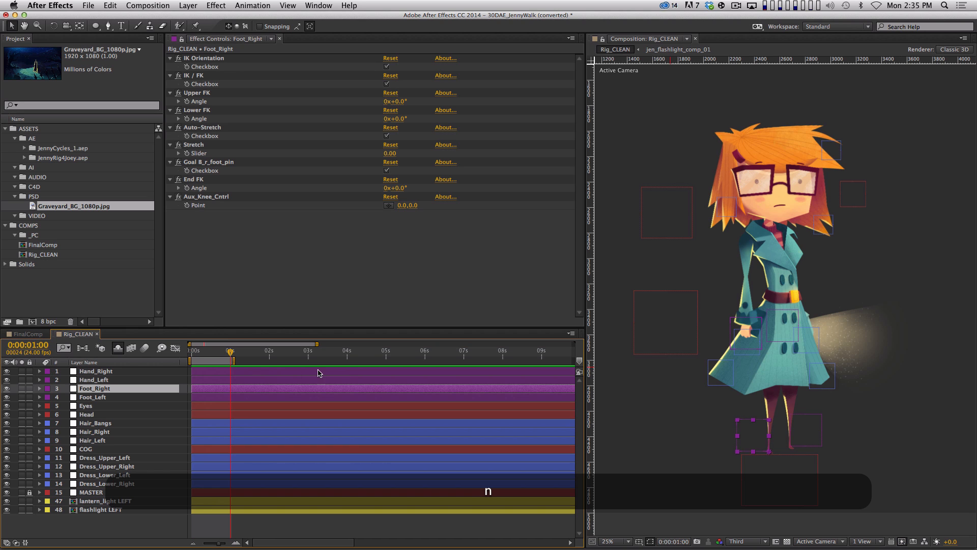
ctrl+click(211, 360)
click(245, 387)
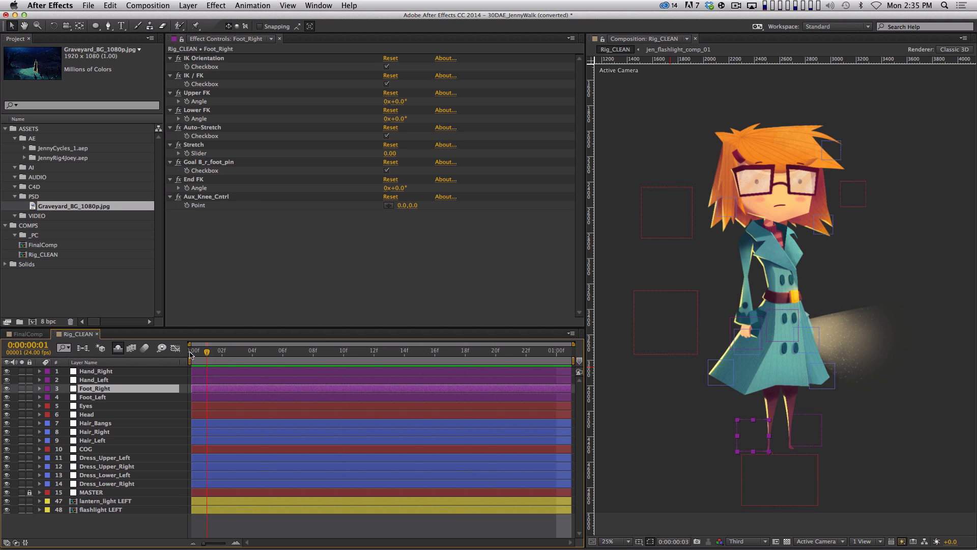
Step: Scrub through the trimmed timeline and check Rig_CLEAN's duration in its composition settings without changing anything
drag(591, 353, 187, 367)
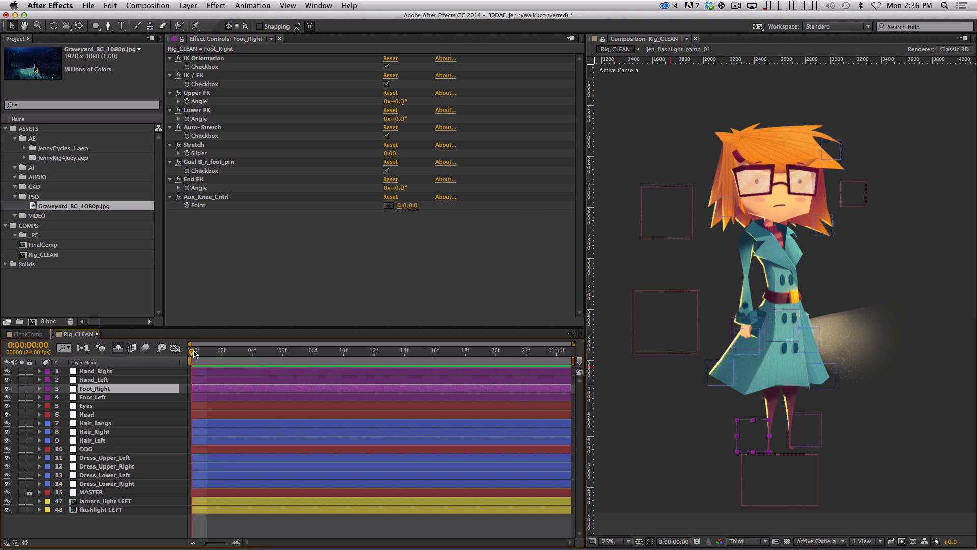
drag(192, 351, 555, 369)
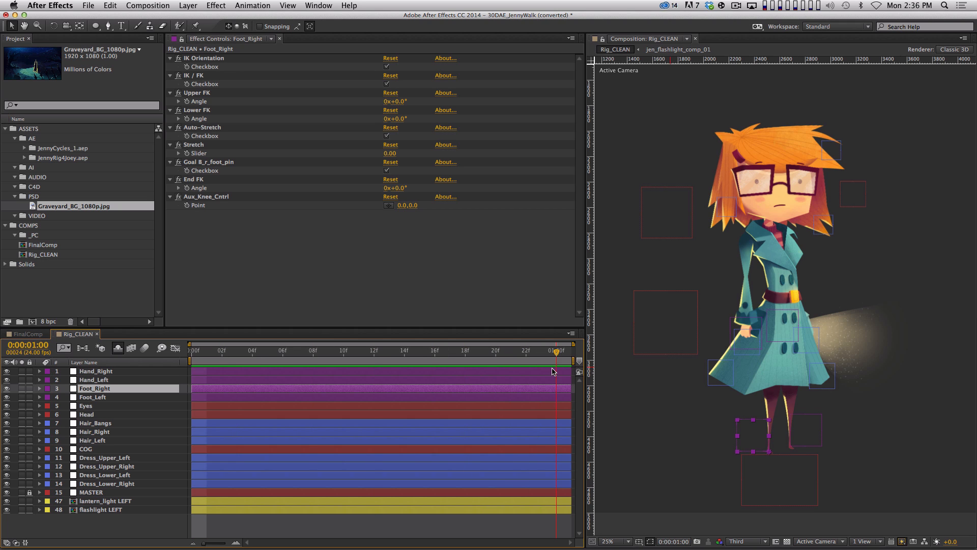
key(Home)
key(super+k)
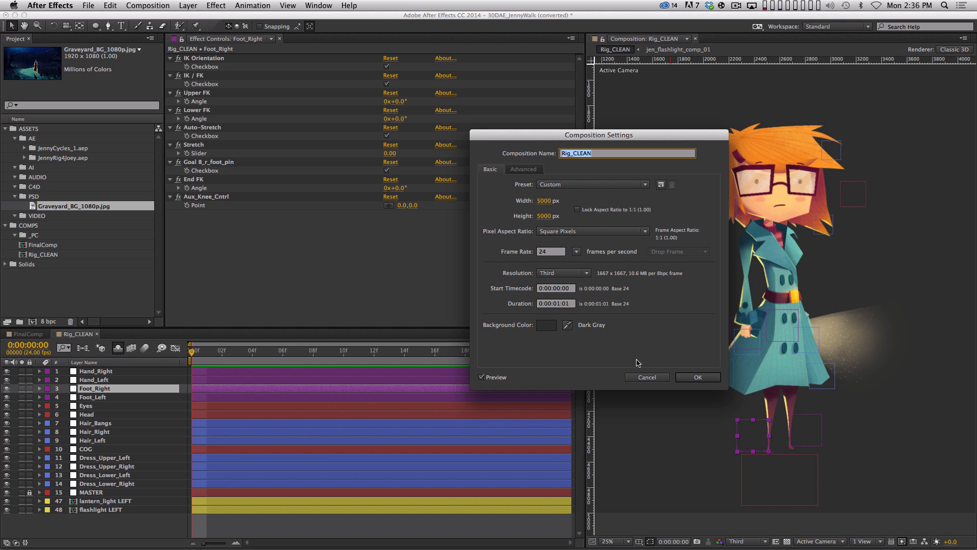
click(647, 377)
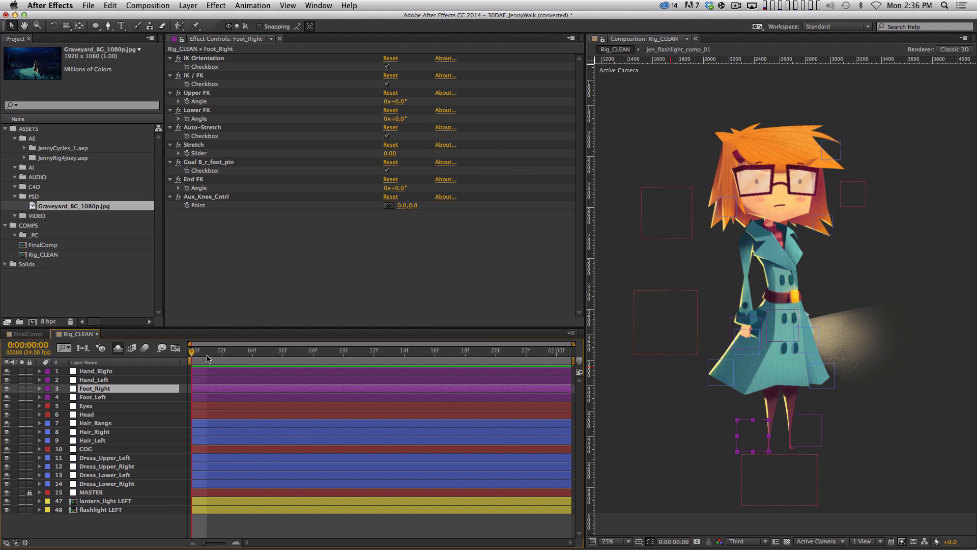
drag(199, 355, 378, 355)
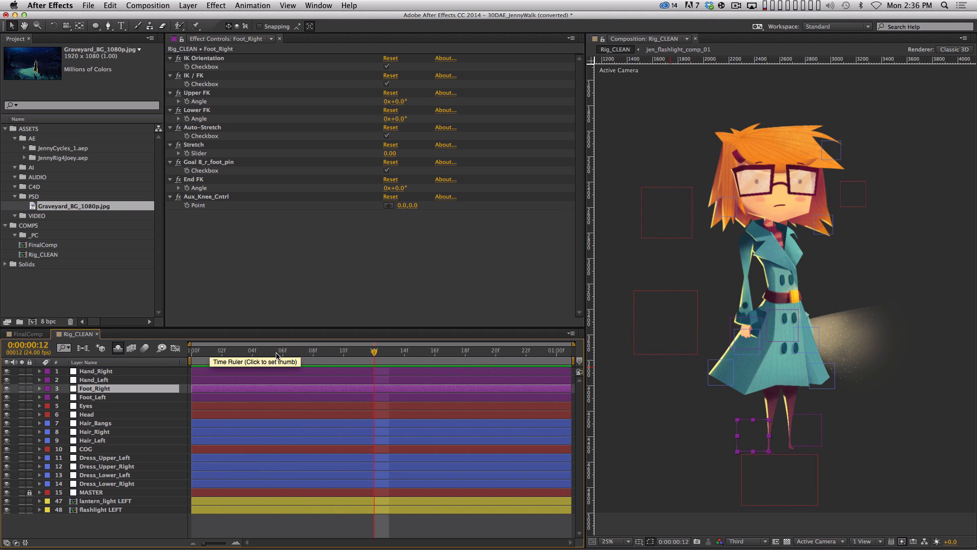
drag(278, 355, 210, 378)
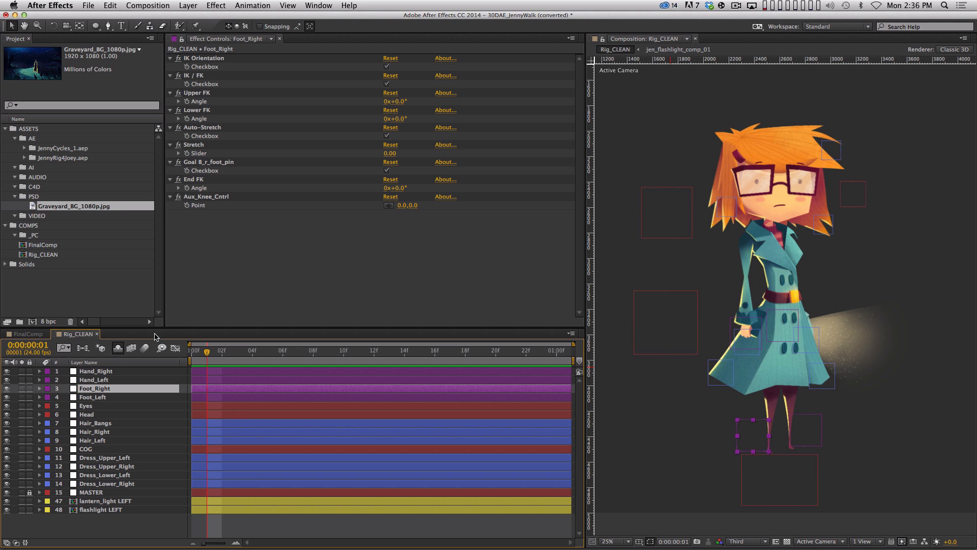
Step: Reveal Position for Foot_Right and Foot_Left and separate it into X and Y dimensions on both layers
shift+click(92, 397)
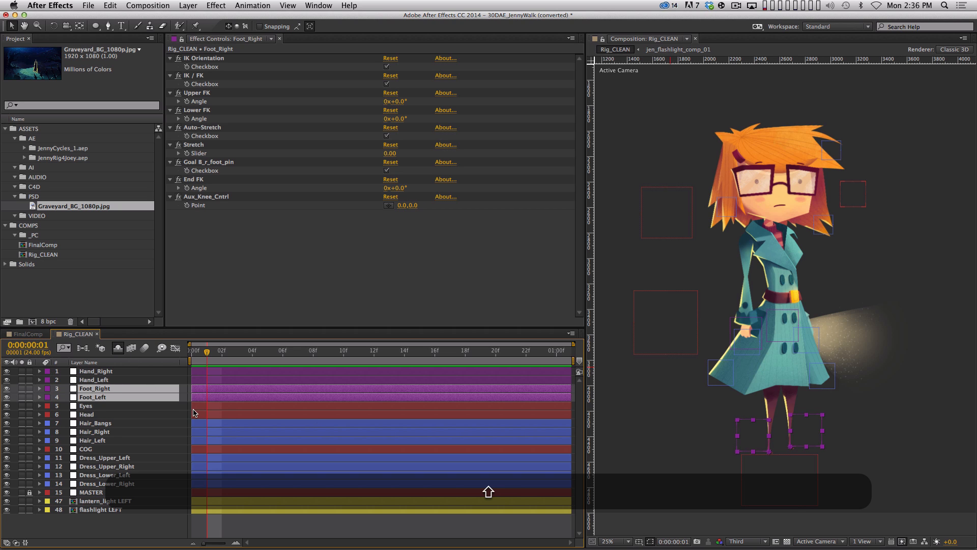
key(p)
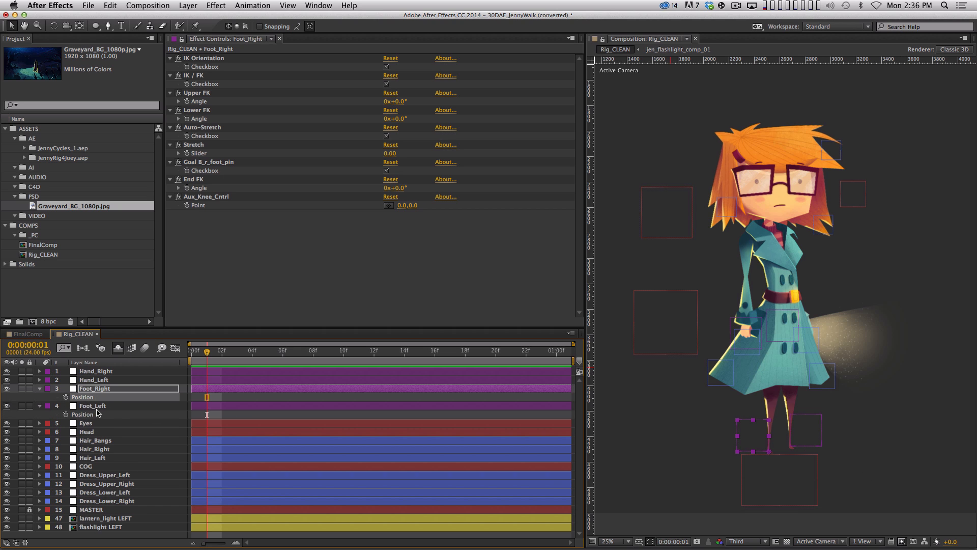
right_click(89, 398)
click(109, 415)
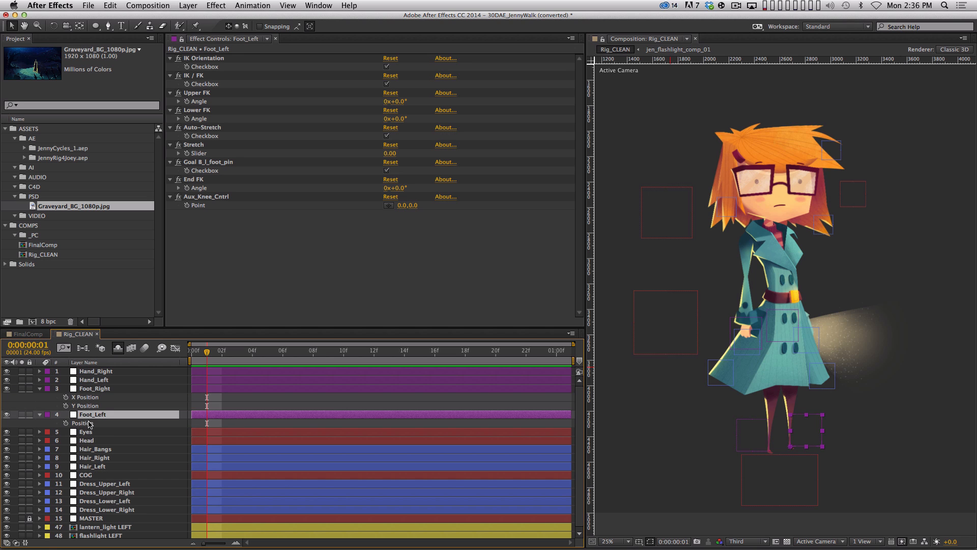
right_click(85, 423)
click(101, 441)
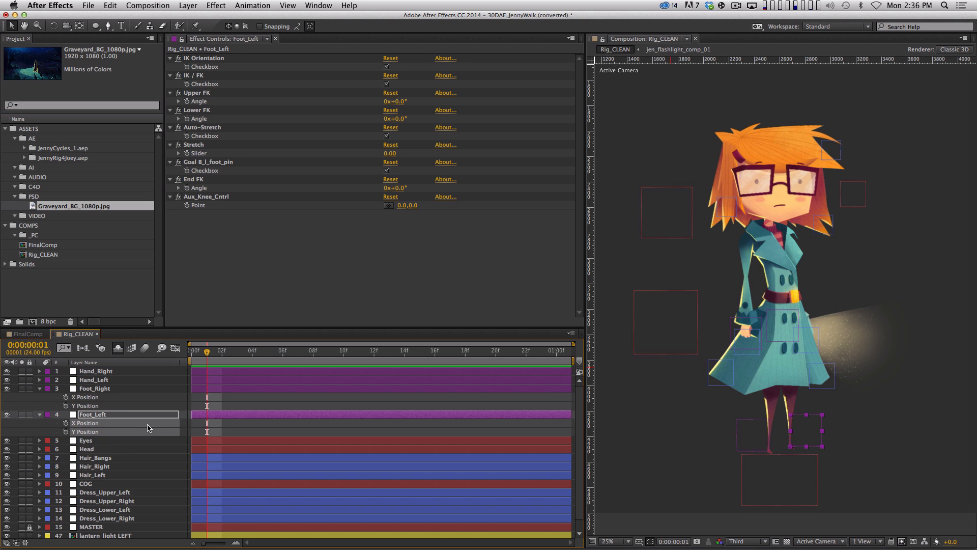
Step: At frame 0, move Foot_Right behind the body and enable keyframing on its X Position
click(135, 398)
click(133, 388)
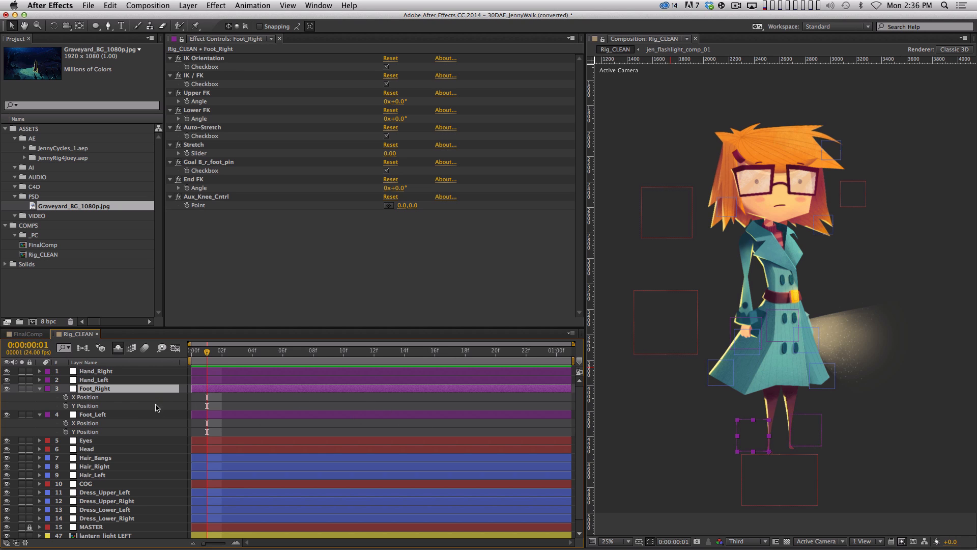
drag(208, 351, 192, 351)
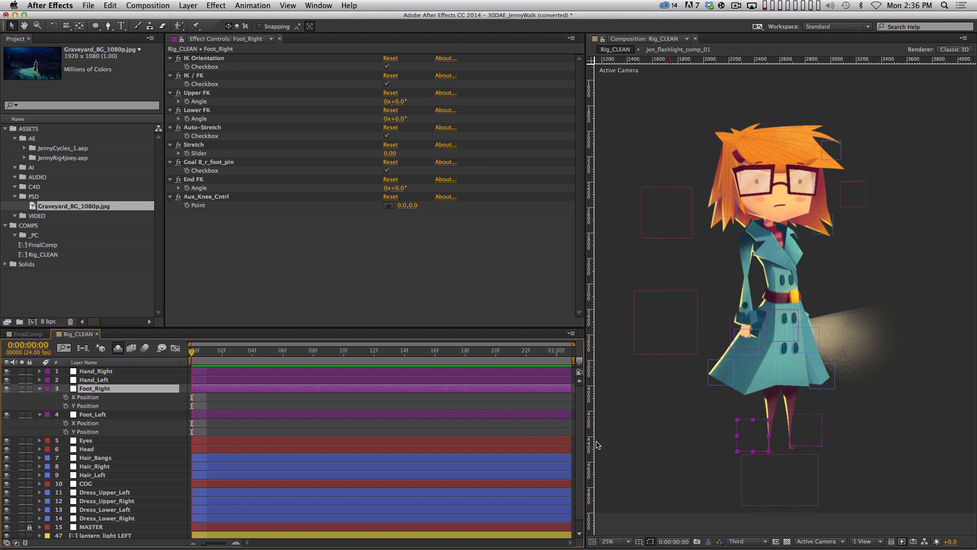
drag(759, 436, 726, 429)
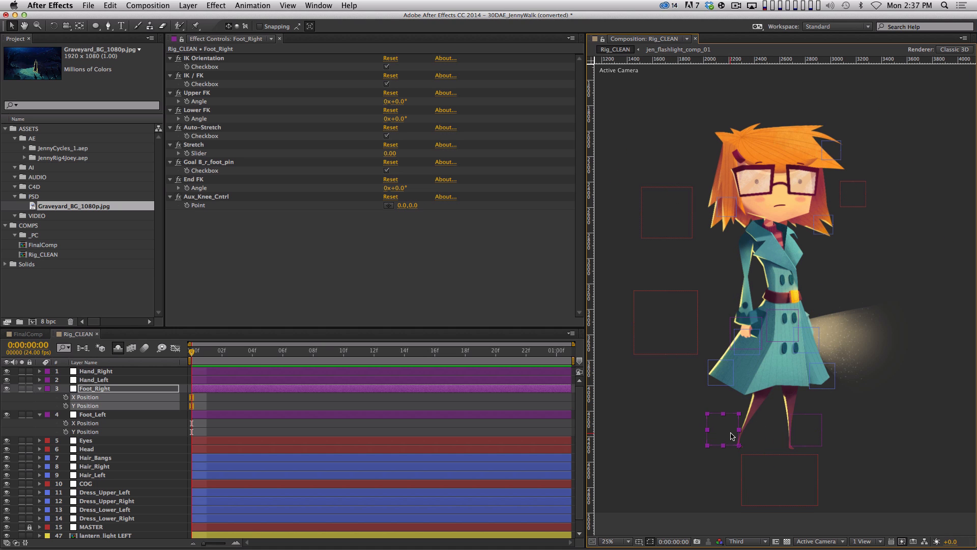
drag(732, 435, 731, 434)
click(65, 397)
Step: Move Foot_Left forward into the front contact pose at frame 0 and enable keyframing on its X Position
click(89, 425)
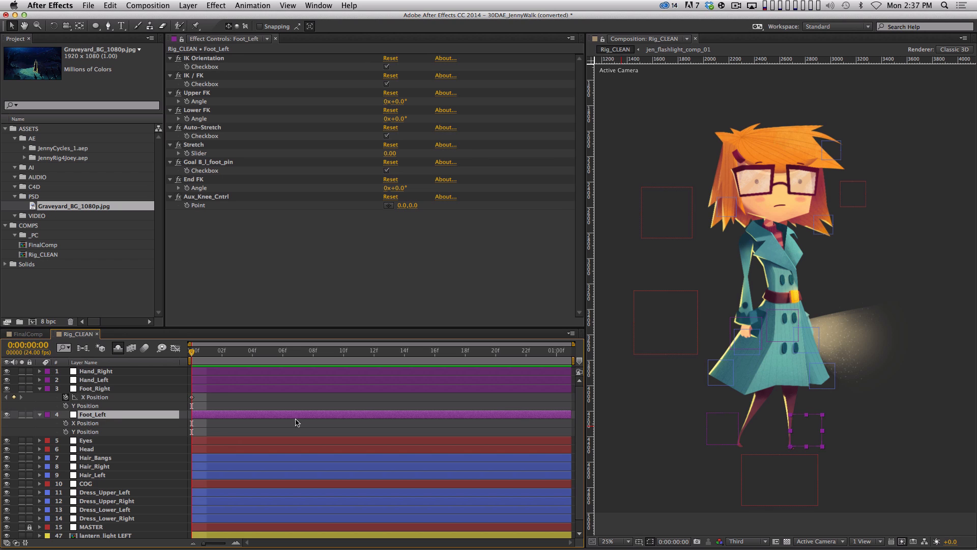
mouse_move(821, 441)
mouse_down()
mouse_move(854, 439)
mouse_move(828, 441)
mouse_up()
key(Return)
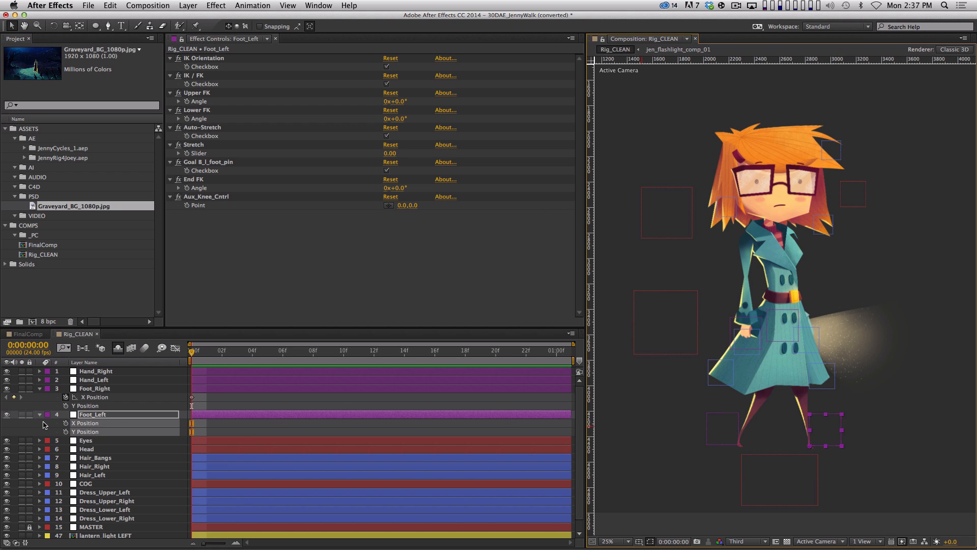
click(65, 423)
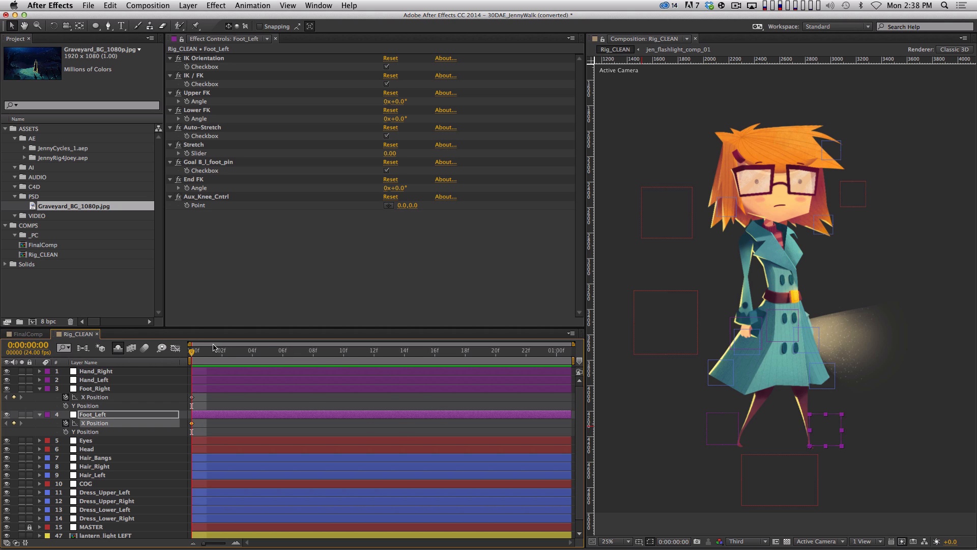
Step: At frame 12, move Foot_Left straight back to the rear contact position
click(374, 351)
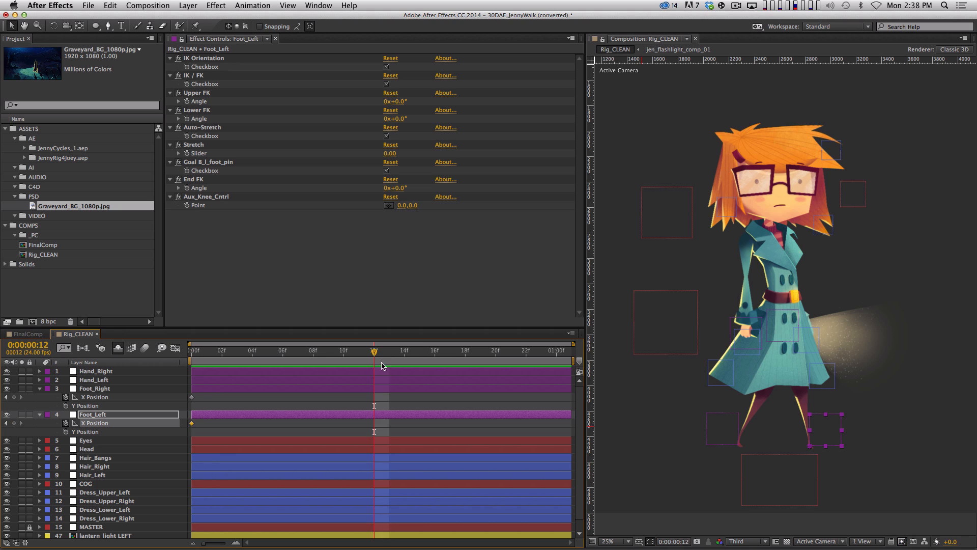
click(212, 431)
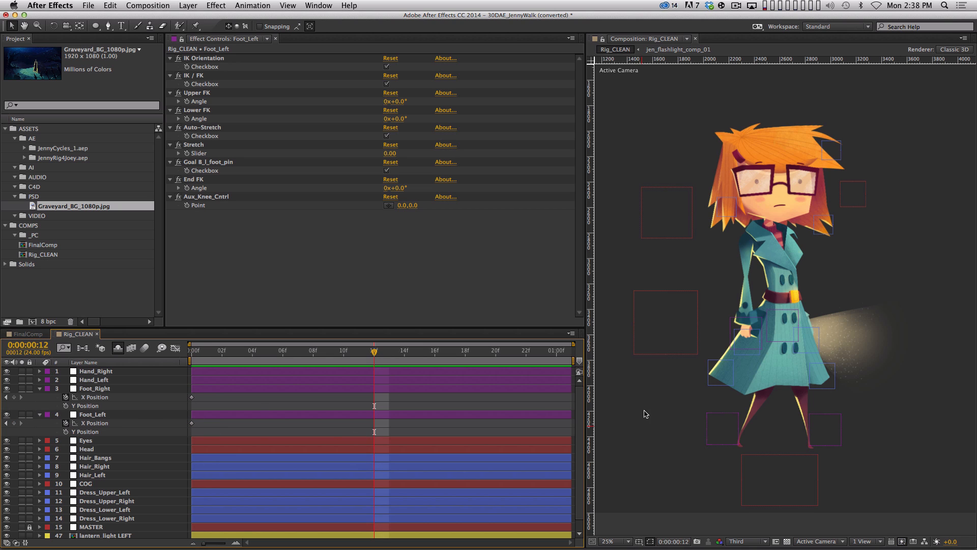
click(120, 413)
drag(827, 433, 758, 451)
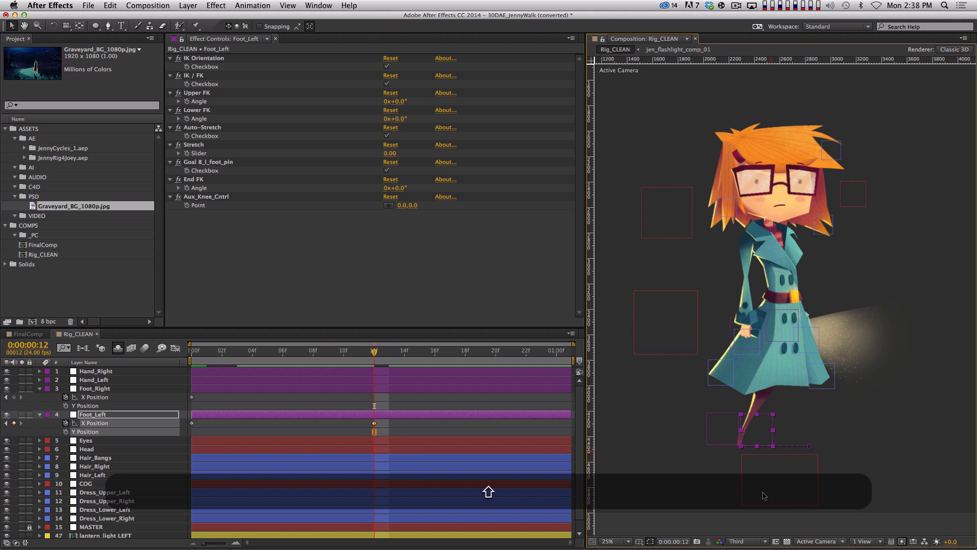
Step: Move Foot_Right straight forward to the front contact position at frame 12
click(125, 389)
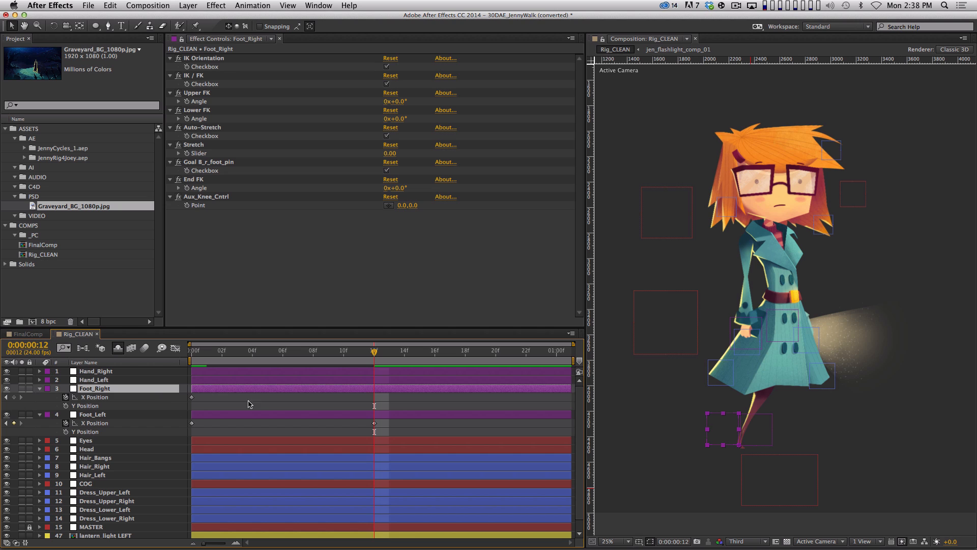
click(135, 389)
drag(719, 429, 795, 436)
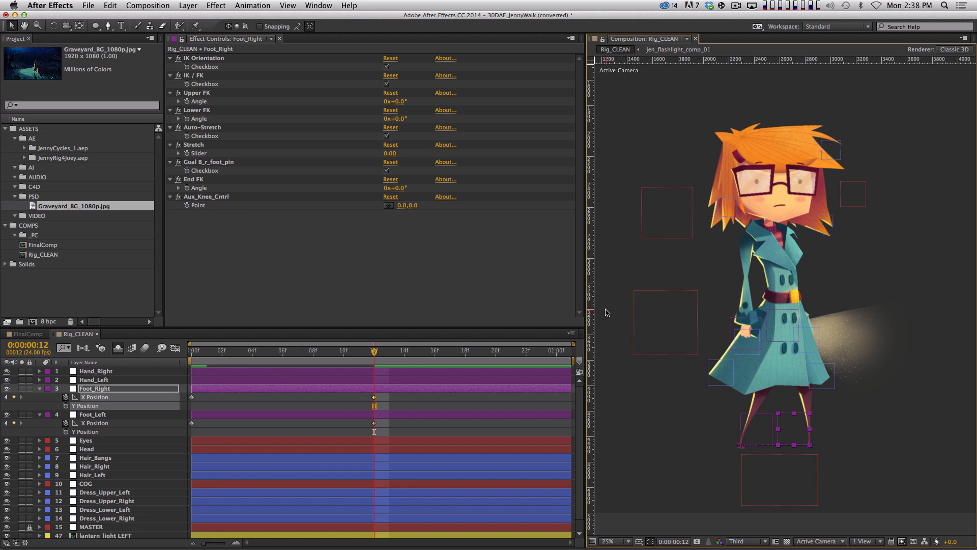
Step: Place a vertical guide at the front foot on frame 0, compare the stride with frame 12, and hide the guides
key(Home)
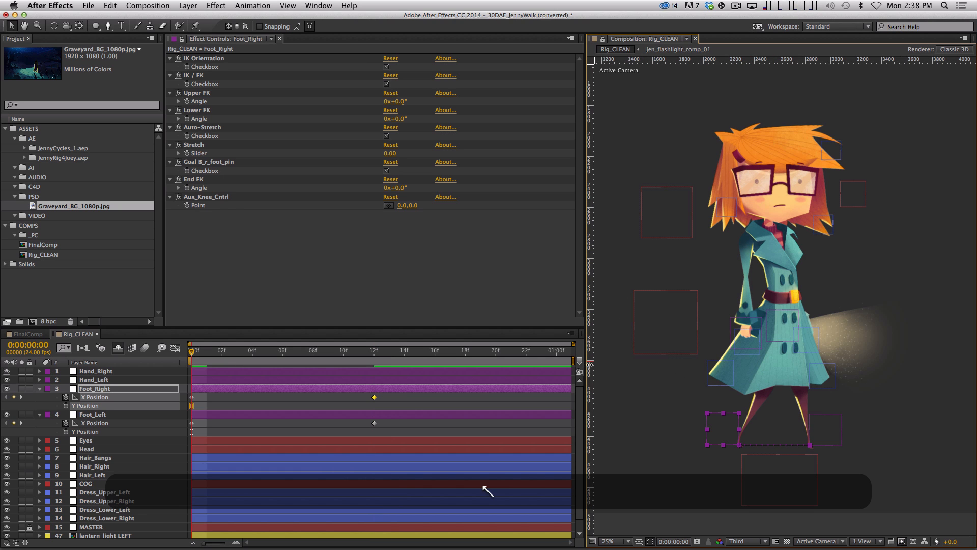
drag(590, 365, 809, 395)
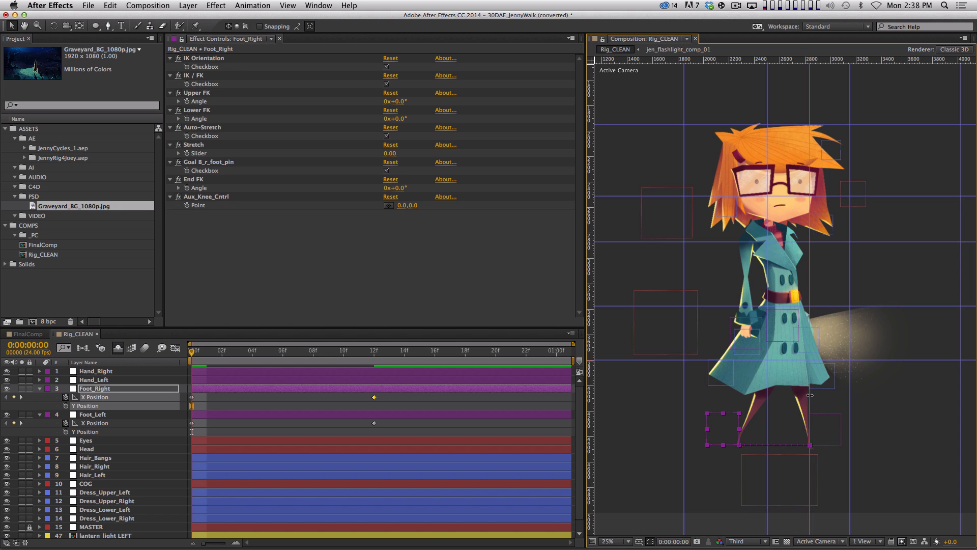
shift+click(375, 351)
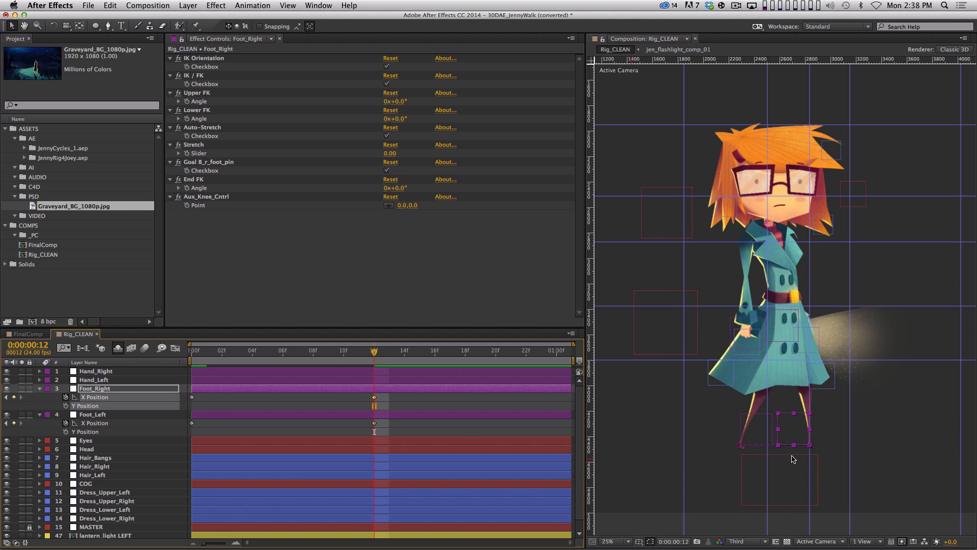
key(super)
key(super+semicolon)
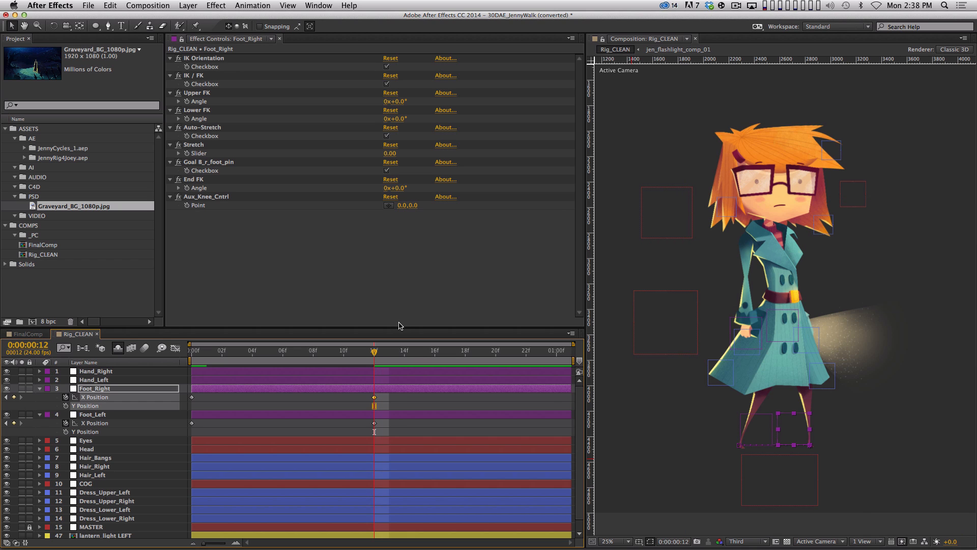
Step: Copy Foot_Right's frame 0 X Position keyframe to 0:00:01:00
key(End)
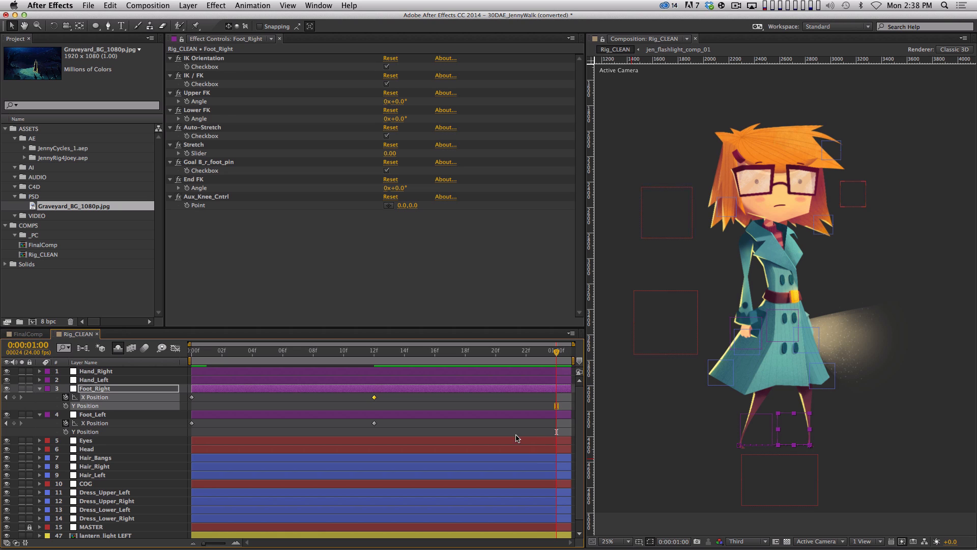
click(213, 403)
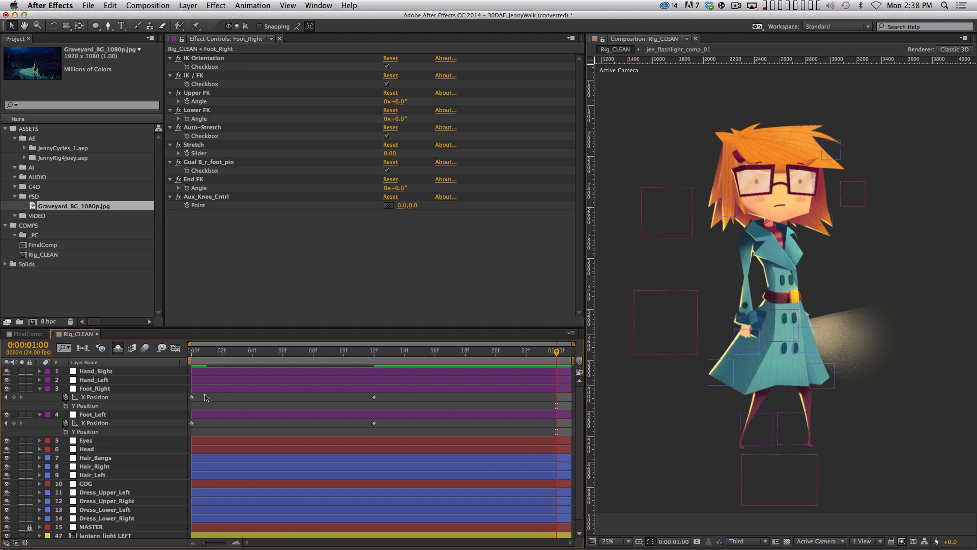
click(193, 397)
key(super+c)
key(super+v)
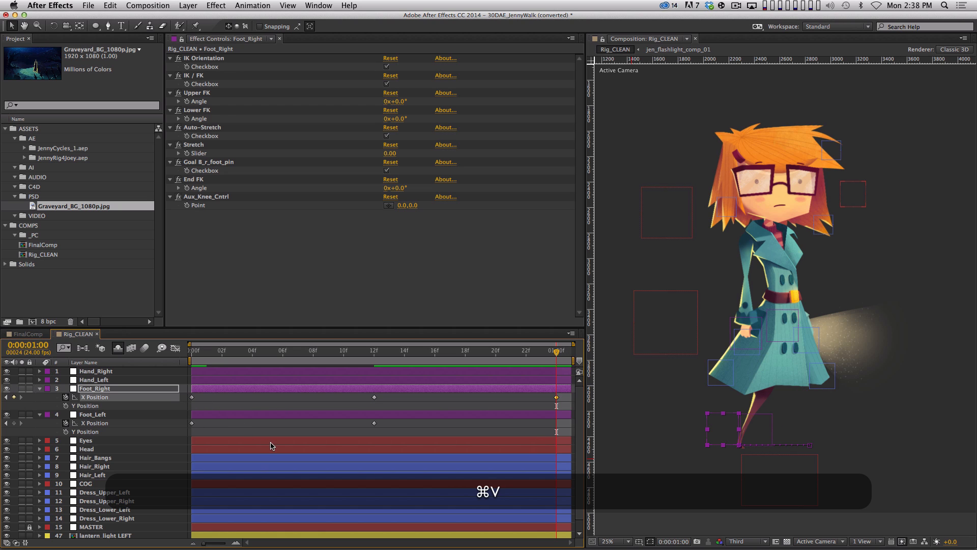
Step: Copy Foot_Left's frame 0 X Position keyframe to 0:00:01:00
click(206, 423)
drag(204, 419, 188, 431)
key(super+c)
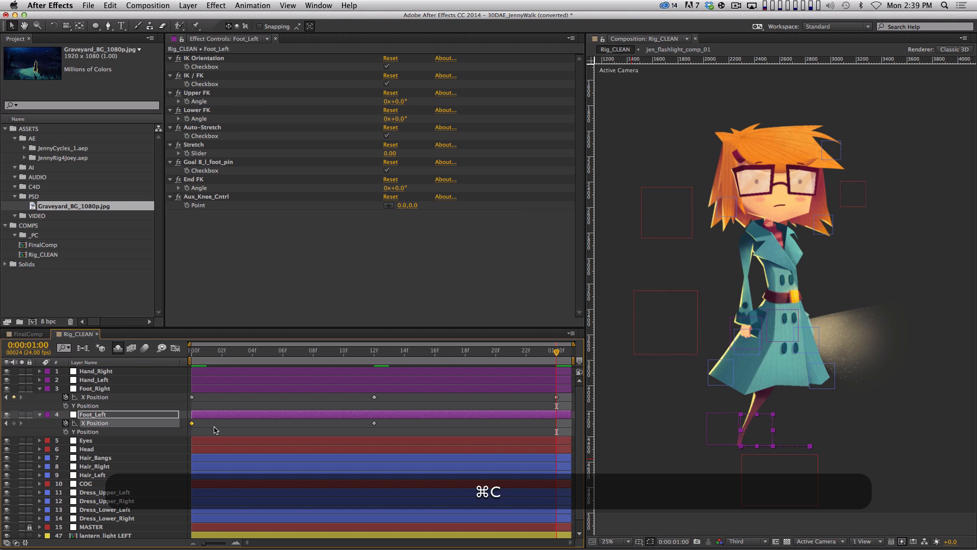
key(super+v)
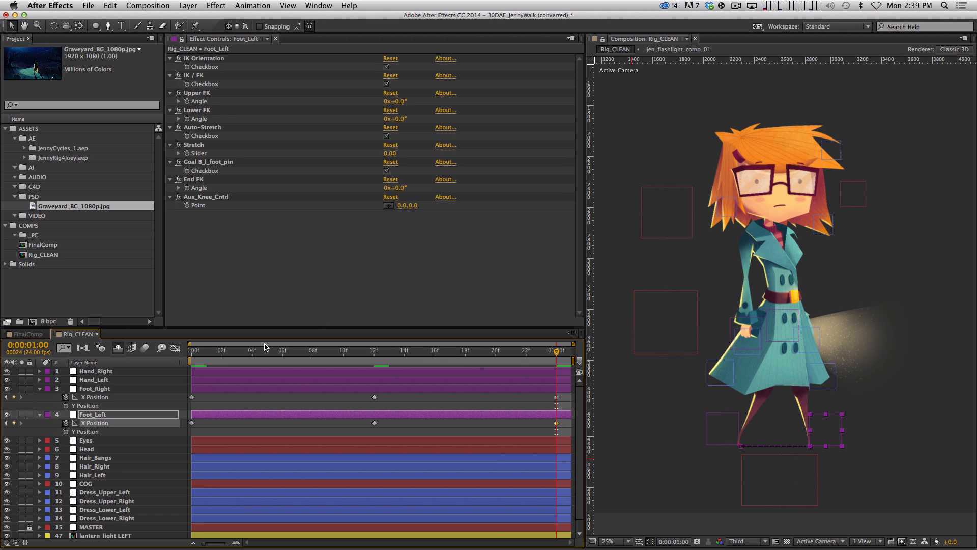
Step: Preview the foot motion and compare the pose at frame 0 with the pose at 0:00:01:00
drag(265, 348, 200, 322)
key(0)
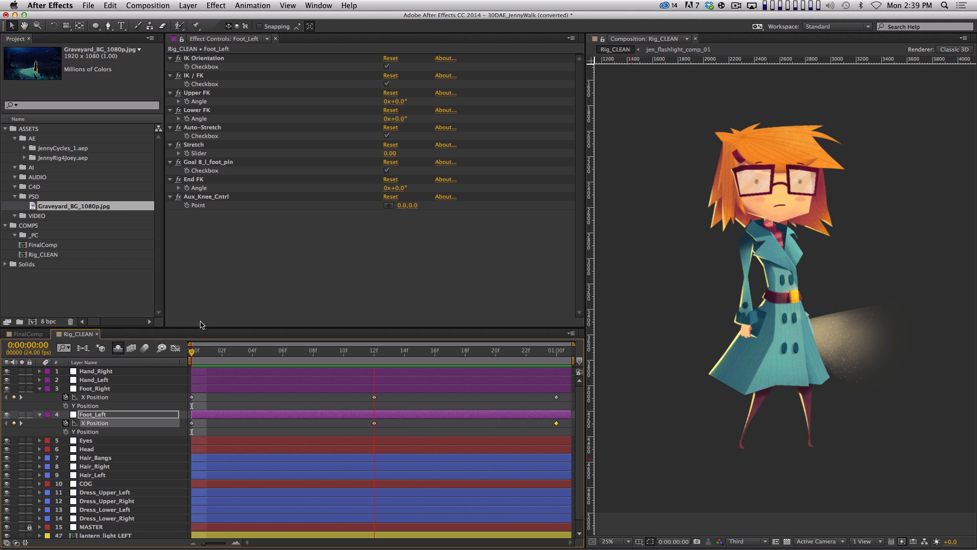
key(End)
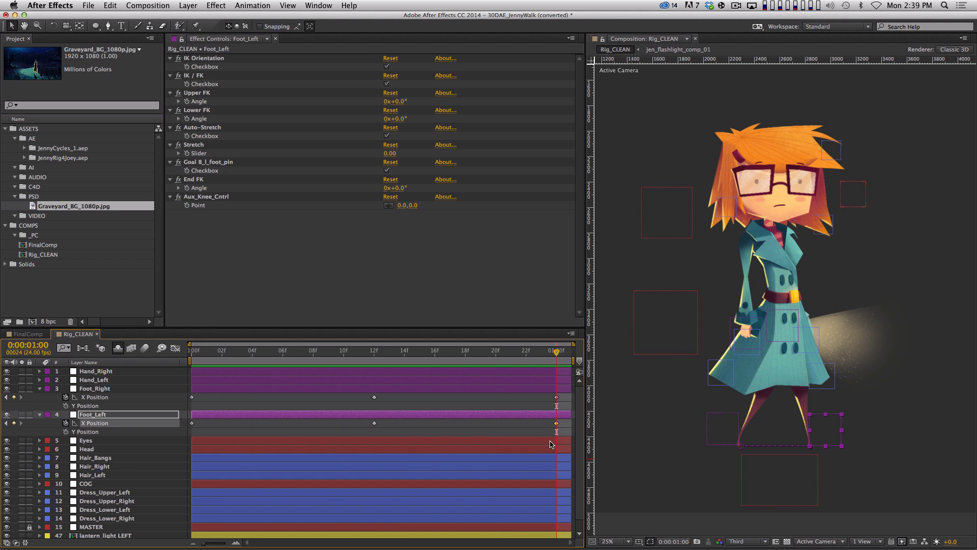
key(Home)
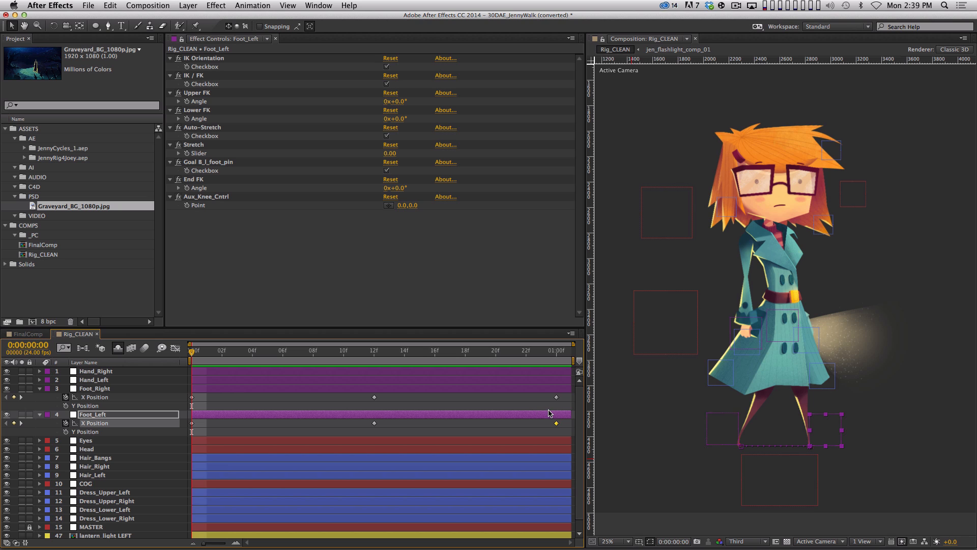
key(End)
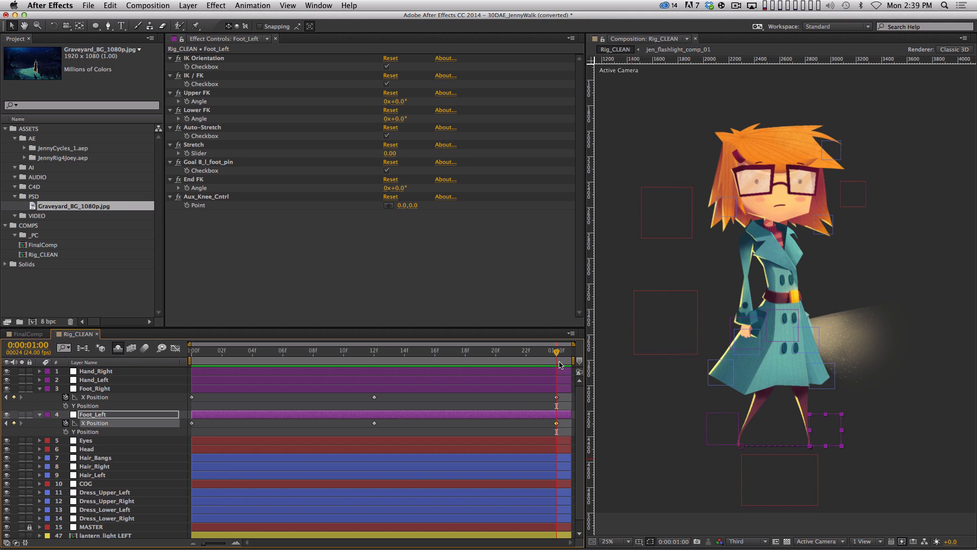
Step: End the work area at frame 23 and preview the loop
key(Page_Up)
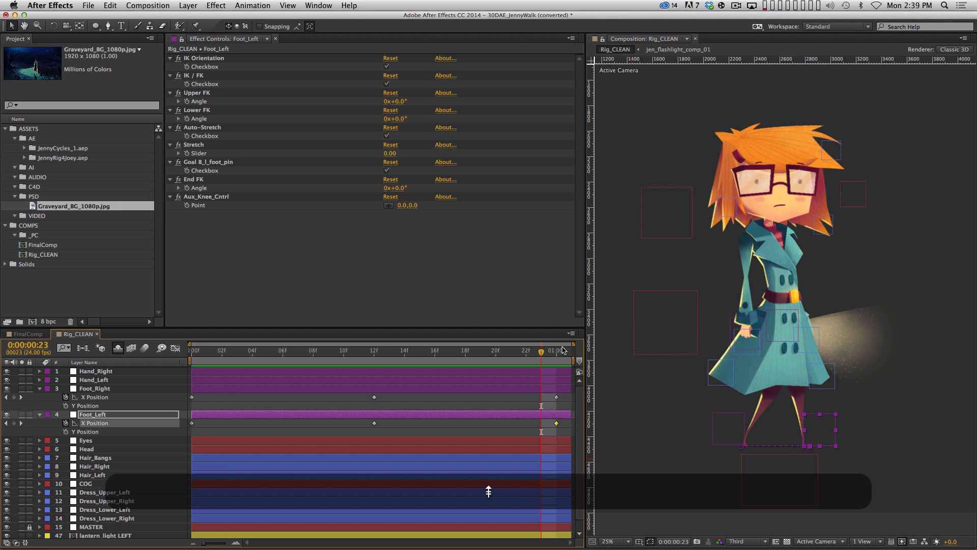
key(n)
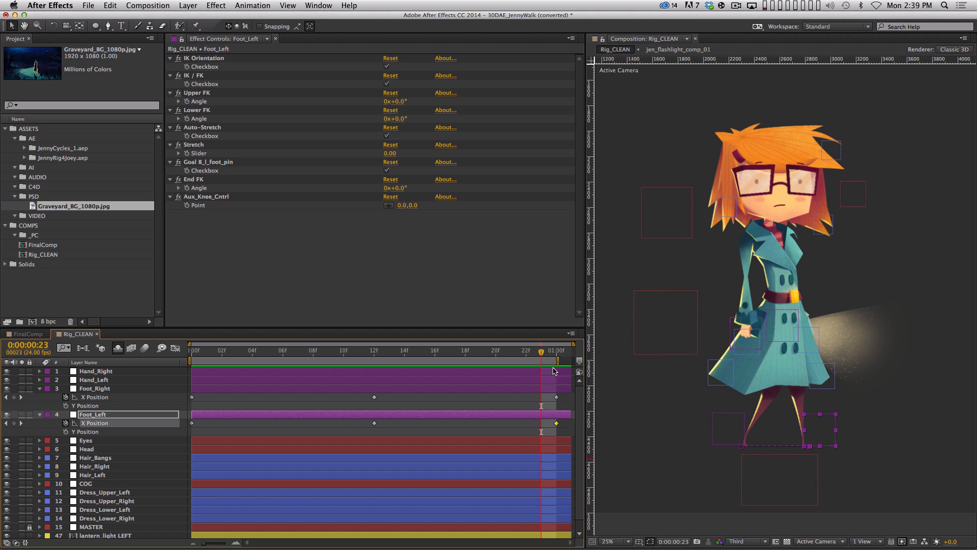
key(KP_0)
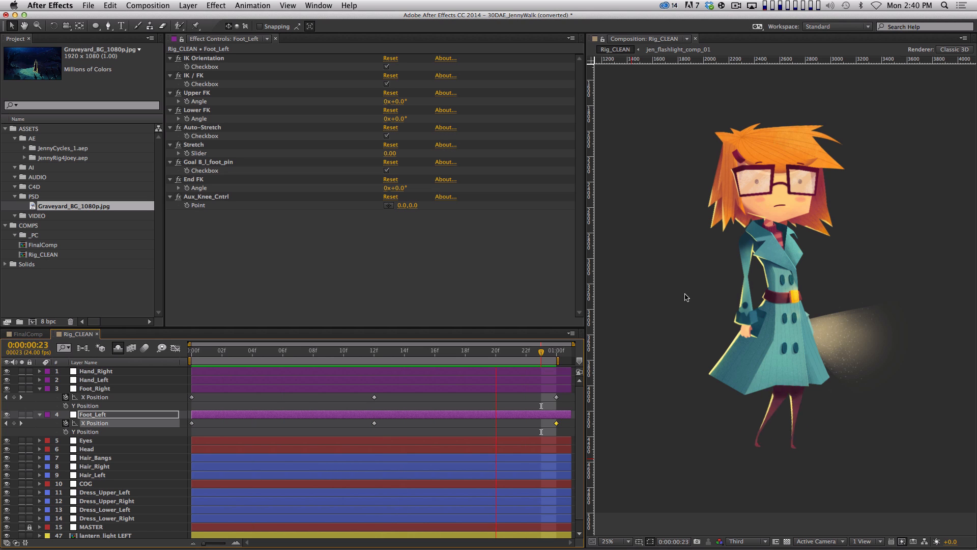
key(space)
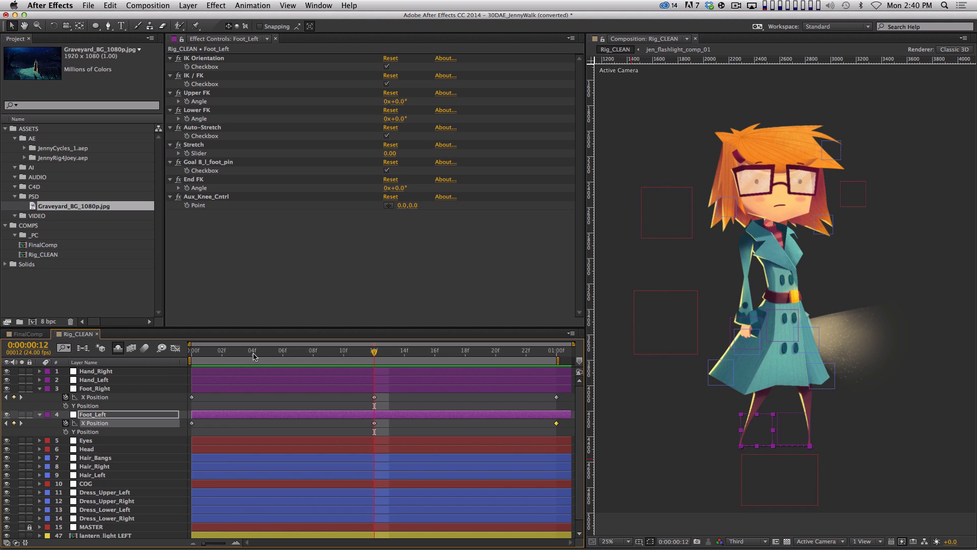
Step: Start keyframing Foot_Right's Y Position at frame 0
click(192, 351)
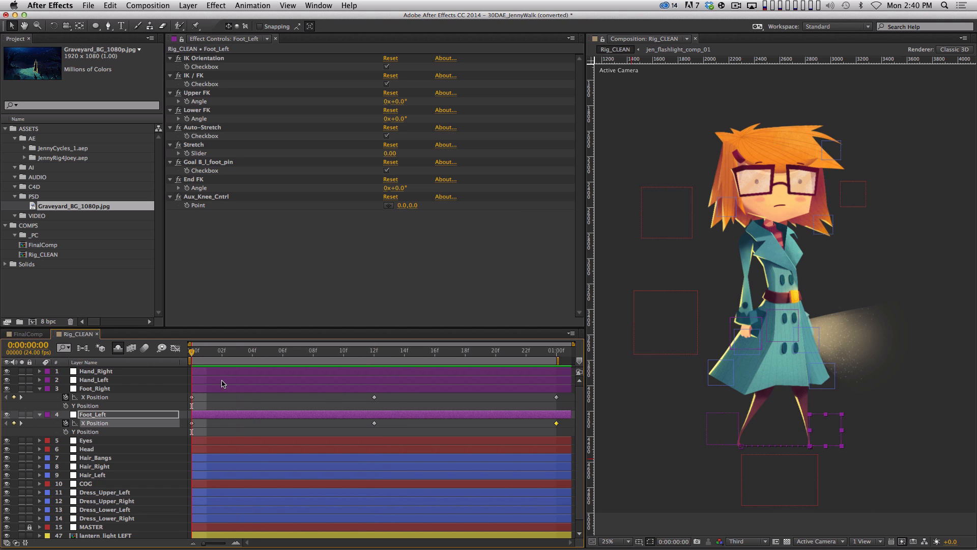
mouse_move(208, 352)
mouse_down()
mouse_move(545, 354)
mouse_move(207, 365)
mouse_up()
click(120, 405)
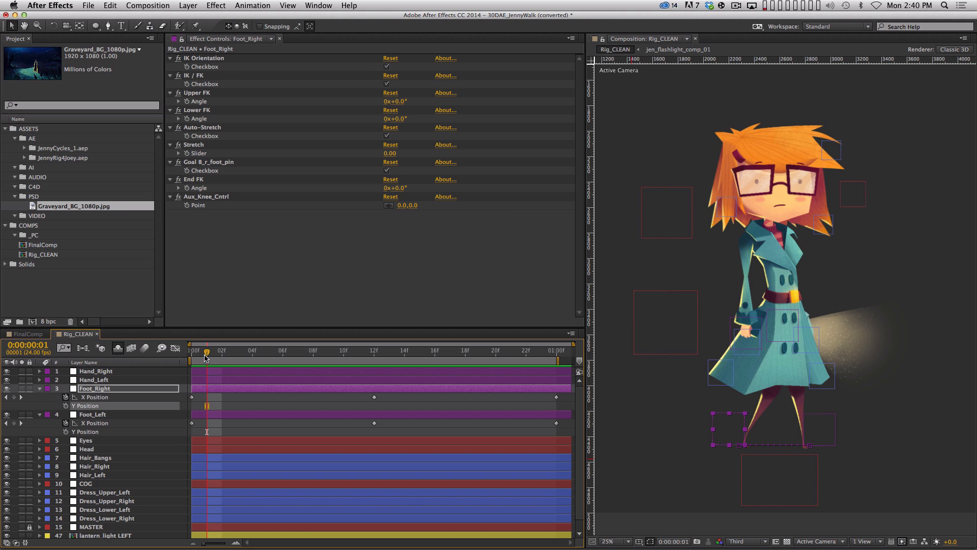
drag(204, 356, 189, 355)
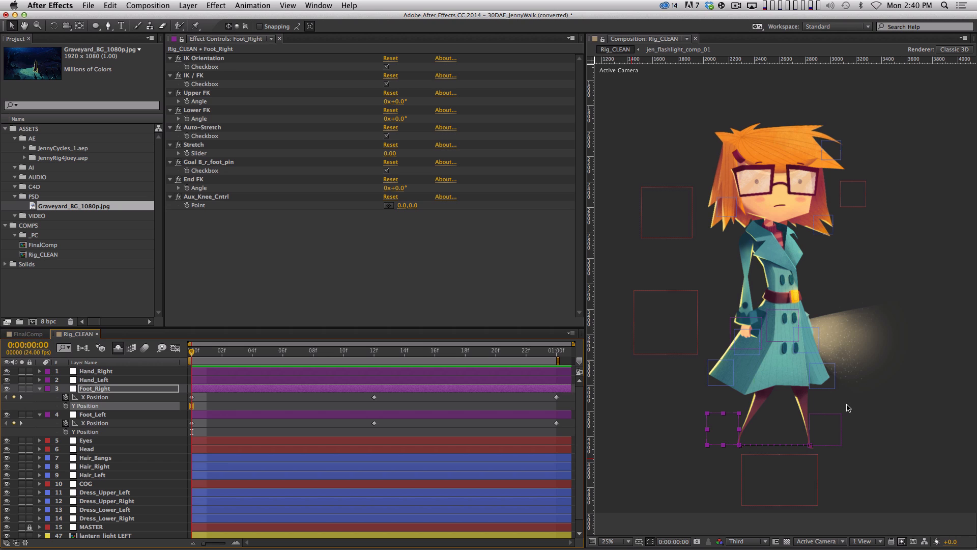
click(225, 395)
click(201, 390)
click(228, 397)
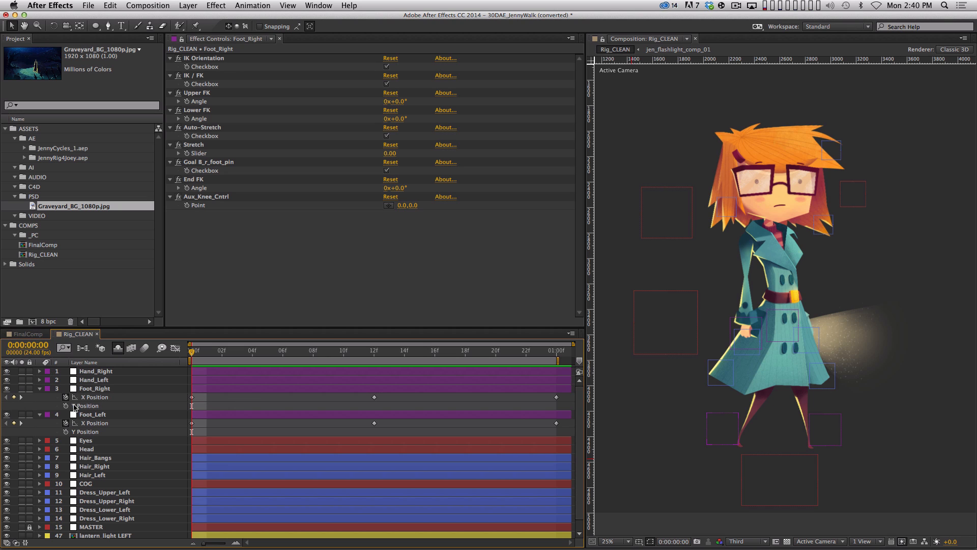
click(67, 406)
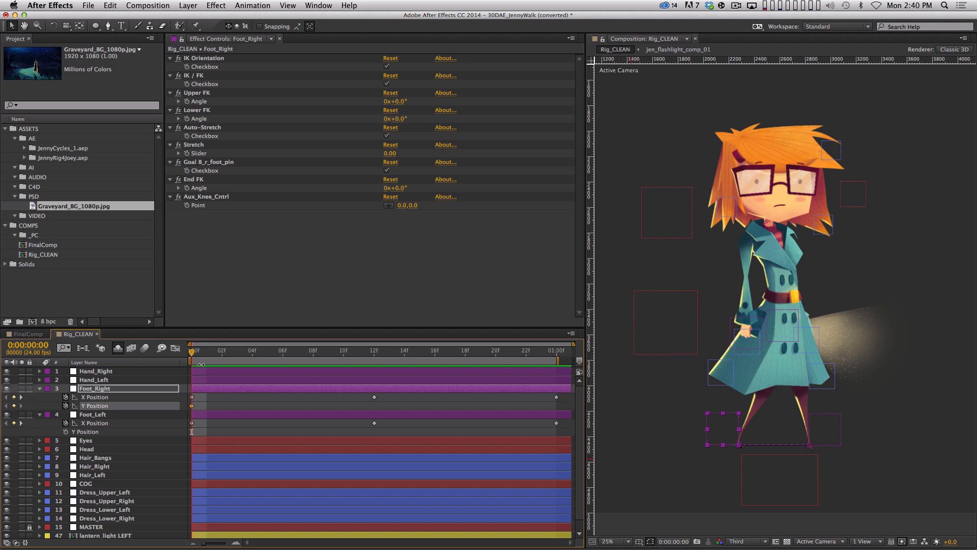
Step: Raise Foot_Right to a Y Position of -158 at frame 6, and copy its frame 0 Y Position keyframe to frame 12
mouse_move(190, 351)
mouse_down()
mouse_move(367, 369)
mouse_move(196, 372)
mouse_move(282, 369)
mouse_up()
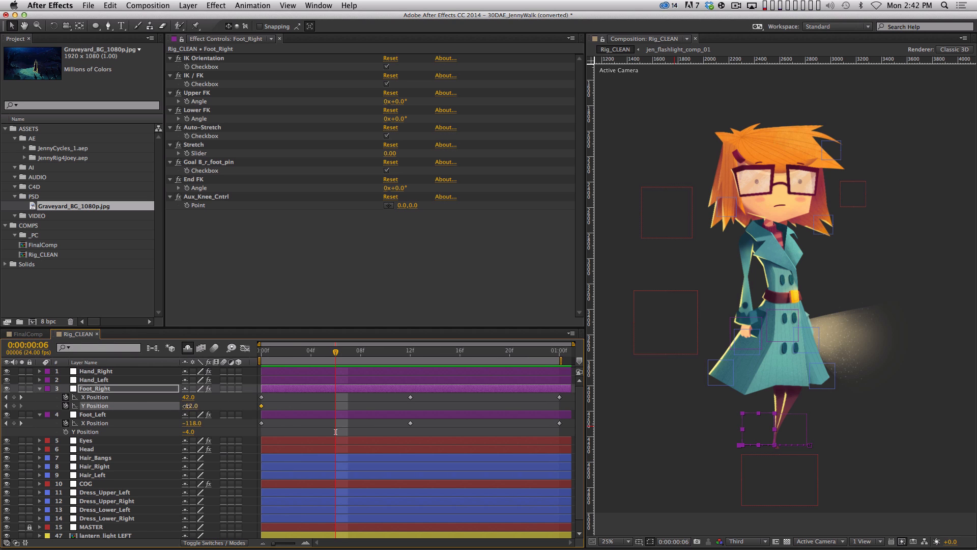
drag(185, 405, 157, 407)
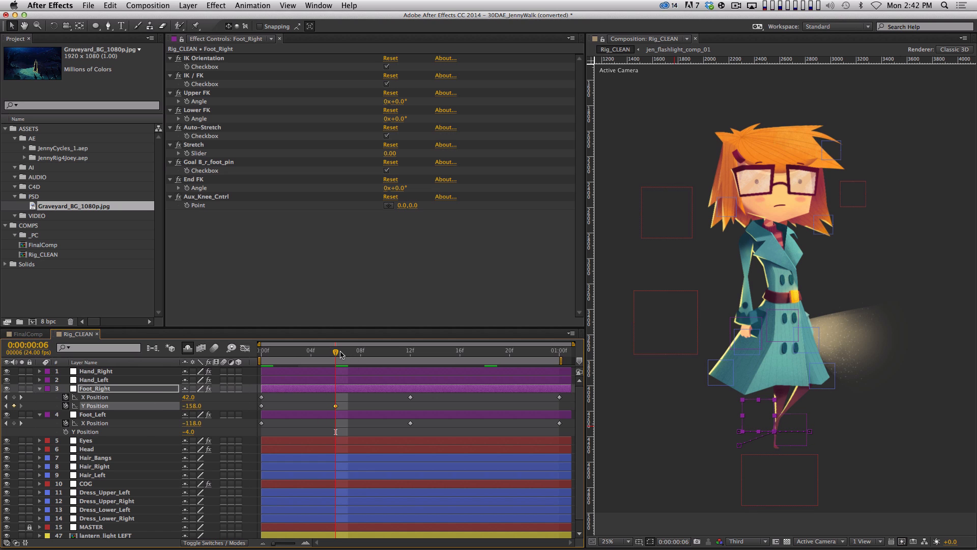
drag(336, 351, 410, 354)
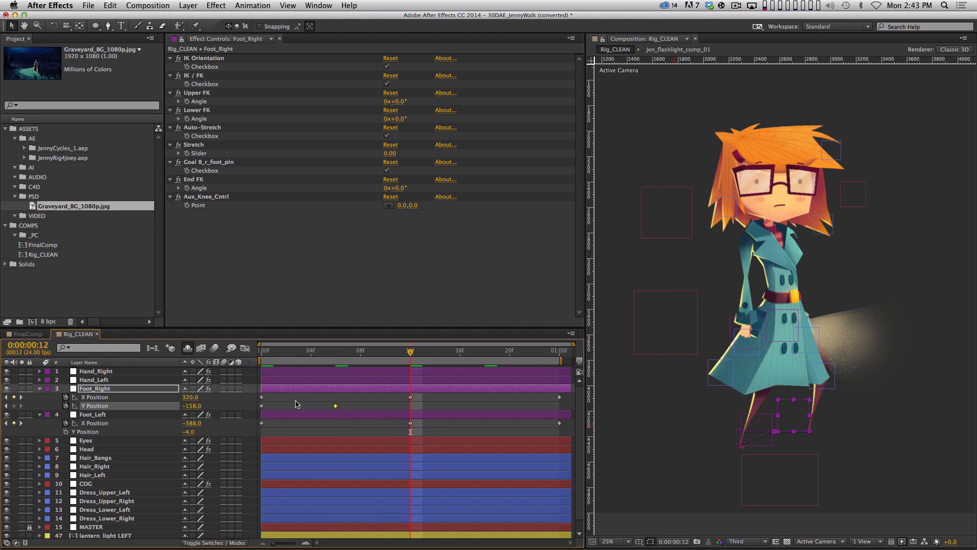
click(263, 405)
key(super+c)
key(super+v)
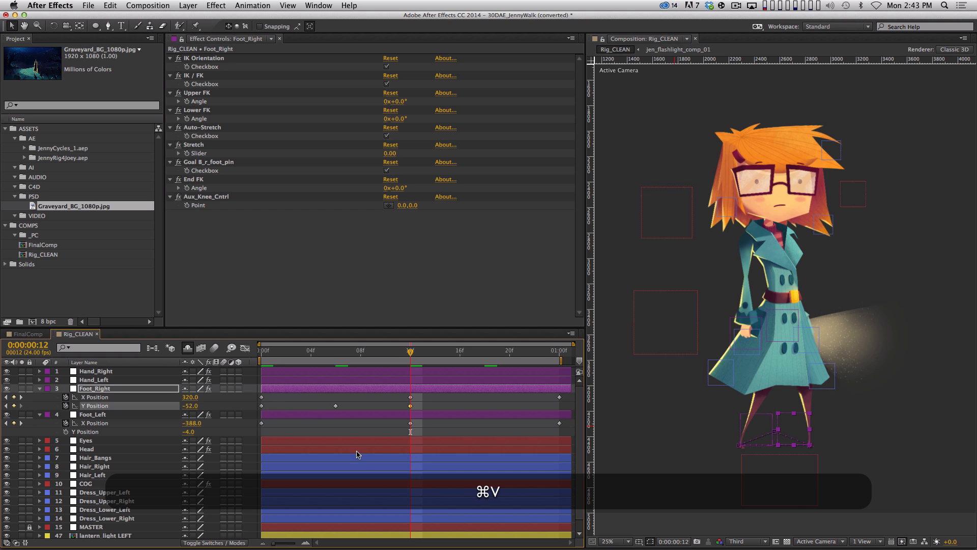
Step: Apply Easy Ease to Foot_Right's three Y Position keyframes and show them as a value graph in the Graph Editor
drag(411, 351, 250, 414)
key(F9)
click(245, 348)
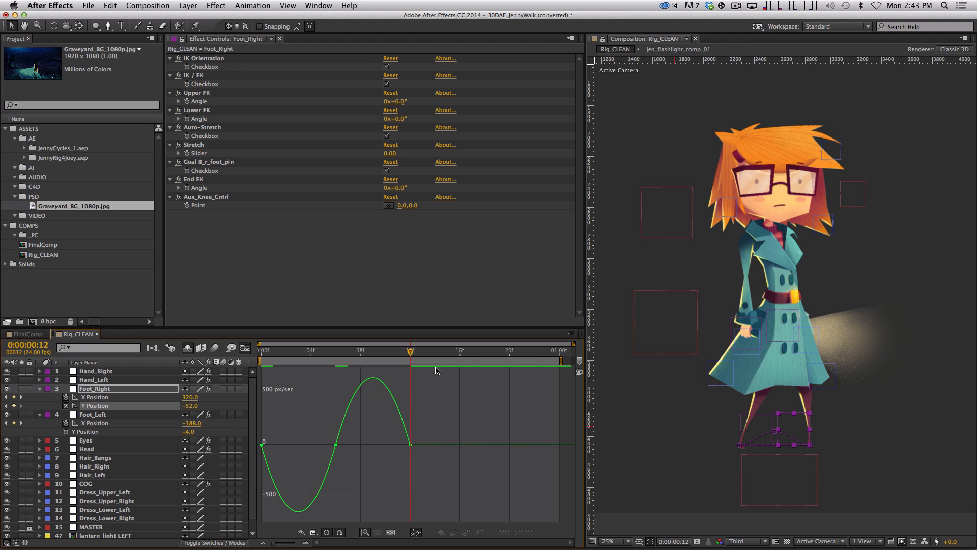
click(314, 532)
click(348, 448)
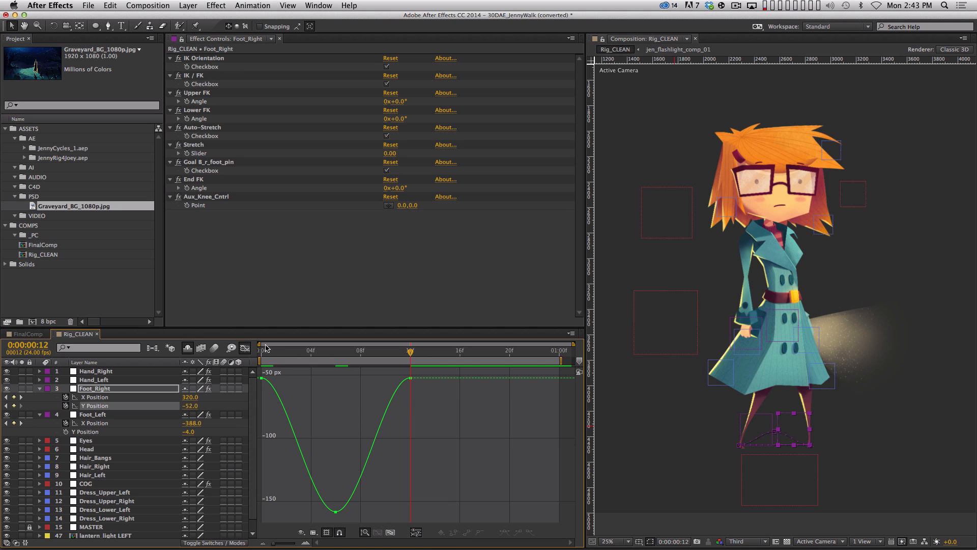
Step: Lengthen both Bezier handles of Foot_Right's frame 6 Y Position keyframe to hold the foot in the air longer
click(265, 347)
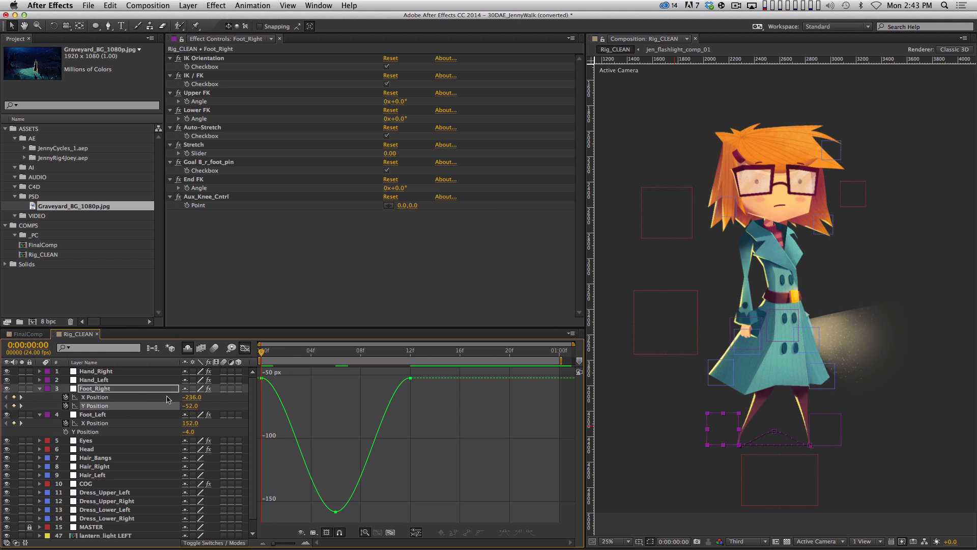
drag(263, 353, 332, 366)
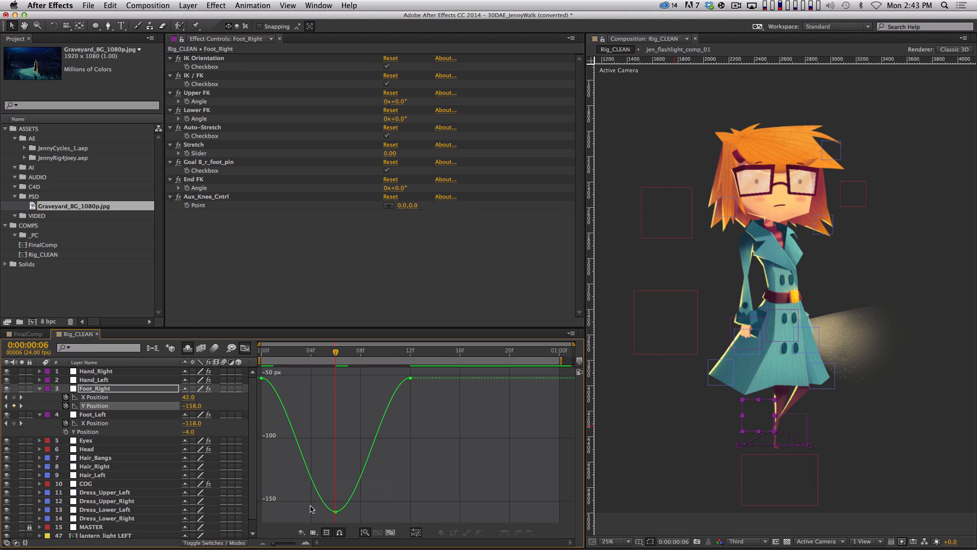
mouse_move(311, 504)
mouse_down()
mouse_move(345, 515)
mouse_move(295, 512)
mouse_up()
drag(367, 512, 377, 512)
Step: Angle the incoming handle of Foot_Right's frame 12 Y Position keyframe steeply for a sharp landing, and play through the step
click(270, 355)
drag(270, 355, 410, 362)
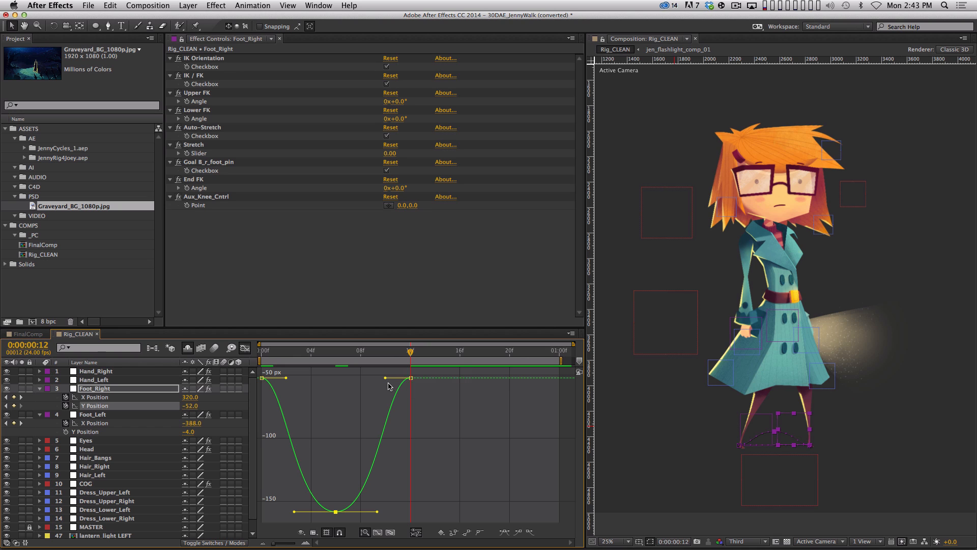
drag(387, 379, 403, 423)
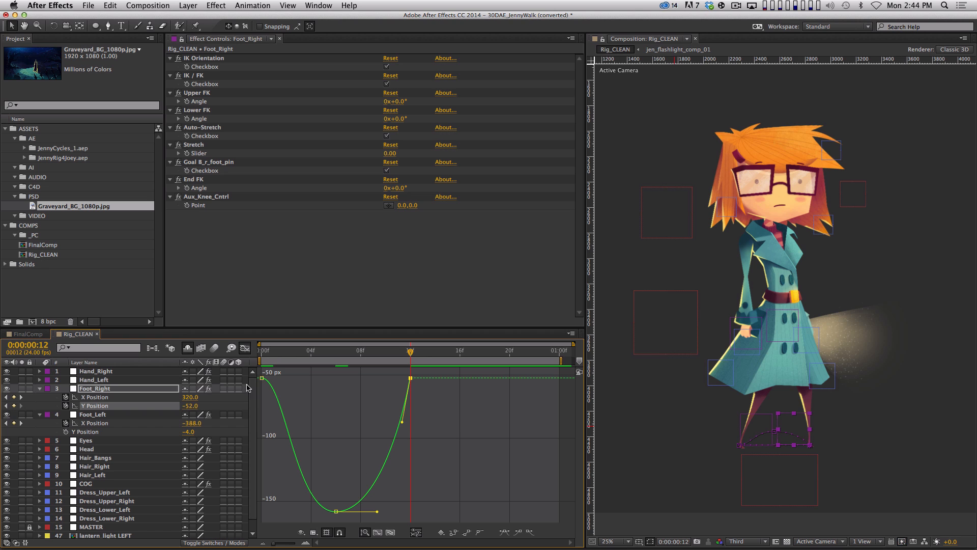
click(266, 351)
drag(265, 351, 333, 352)
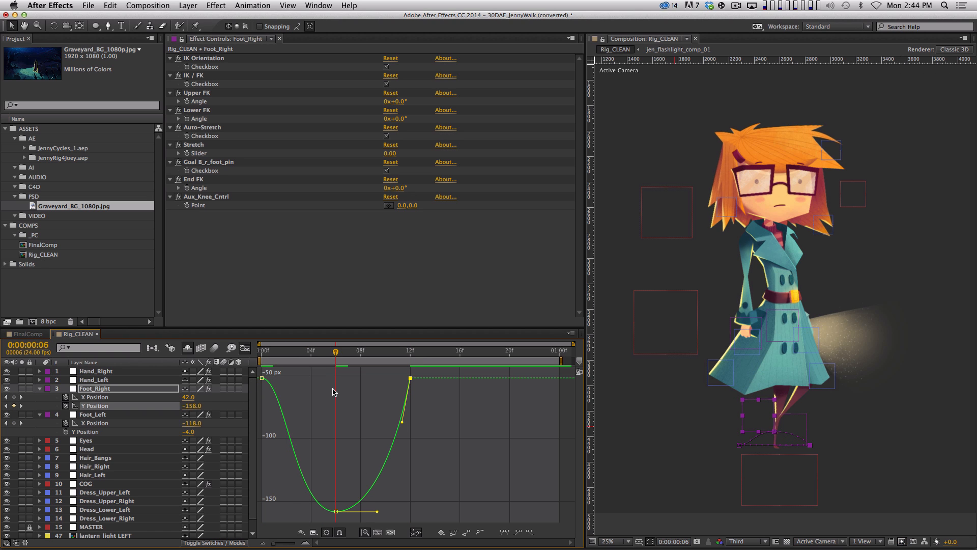
drag(331, 355, 430, 350)
key(space)
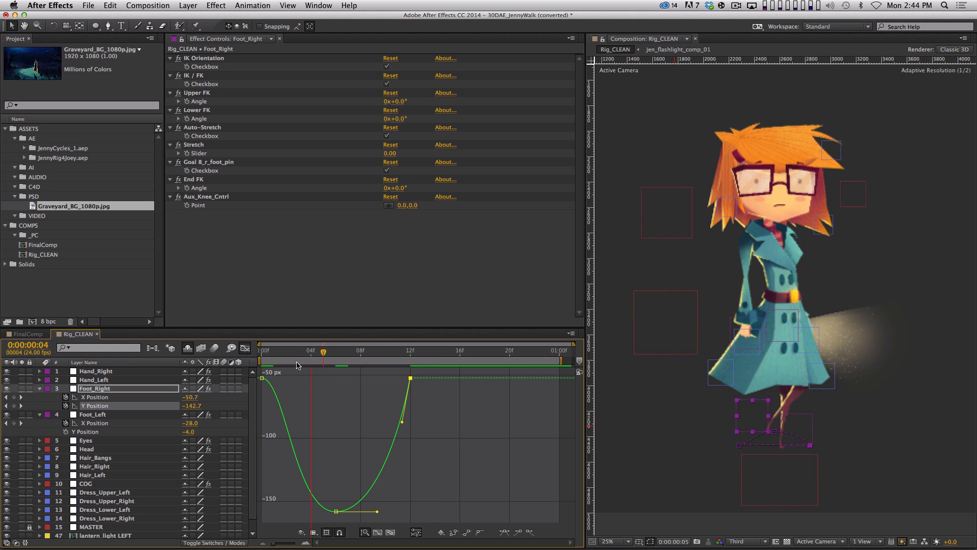
Step: Copy Foot_Right's three Y Position keyframes to Foot_Left from frame 12 onward, and shift the copies together to start at -37.3
click(245, 348)
click(259, 407)
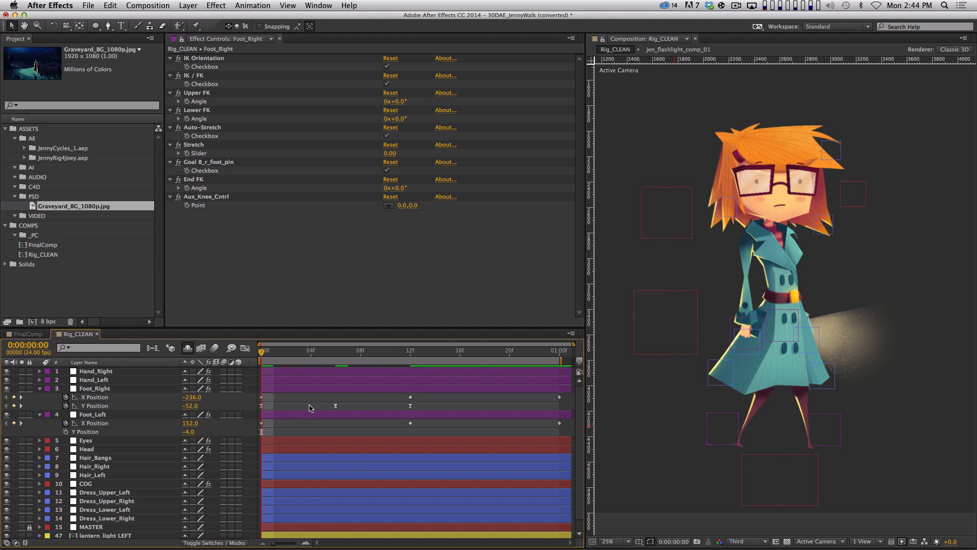
drag(424, 403, 260, 418)
key(super+c)
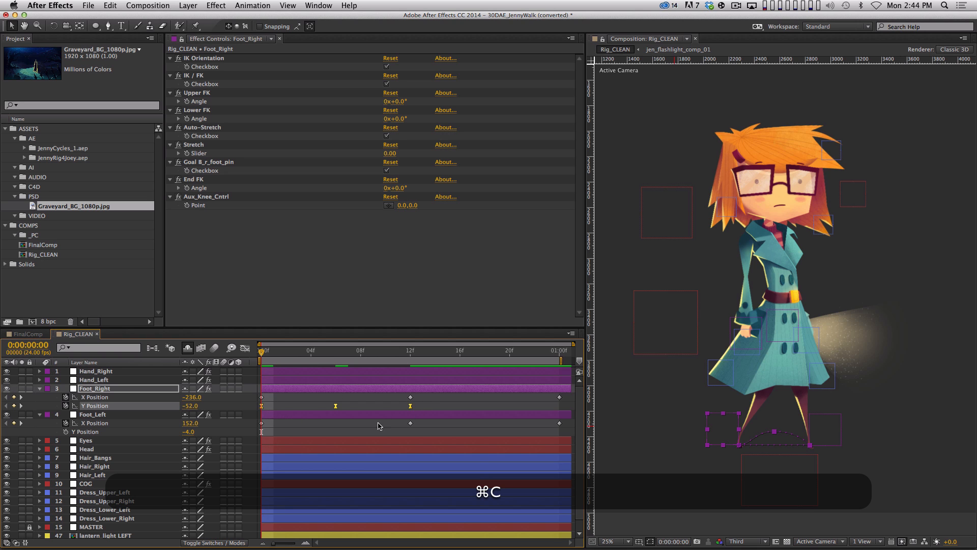
drag(262, 351, 391, 352)
key(k)
click(134, 415)
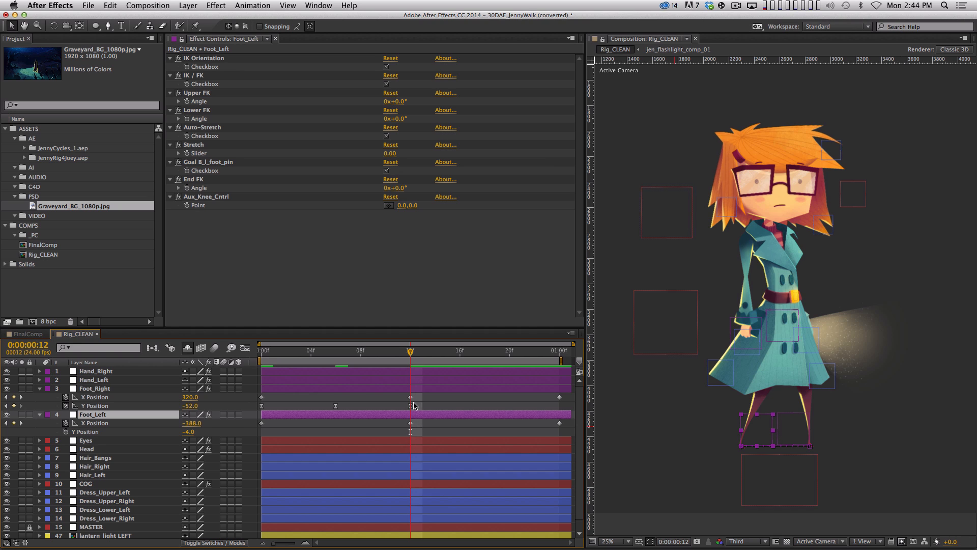
key(super+c)
click(427, 432)
key(super+v)
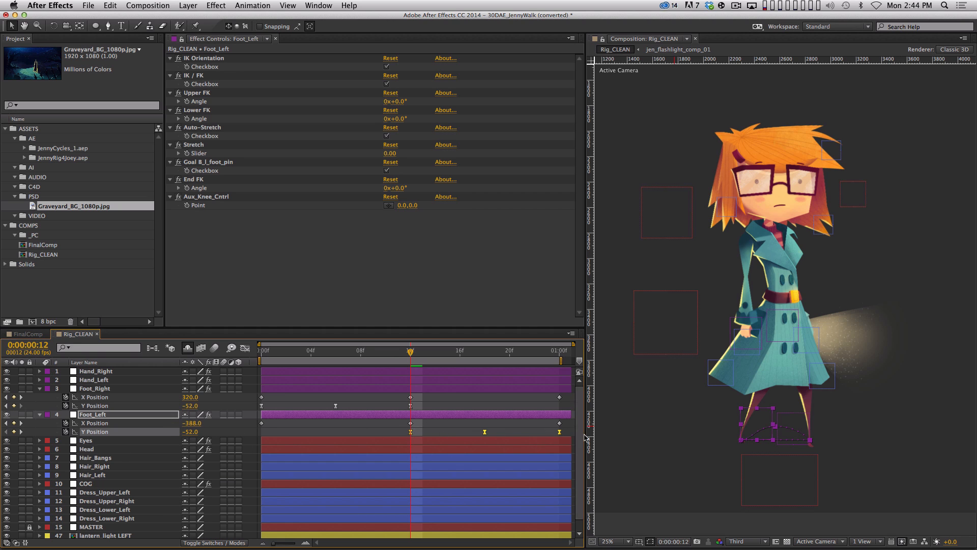
drag(192, 431, 253, 426)
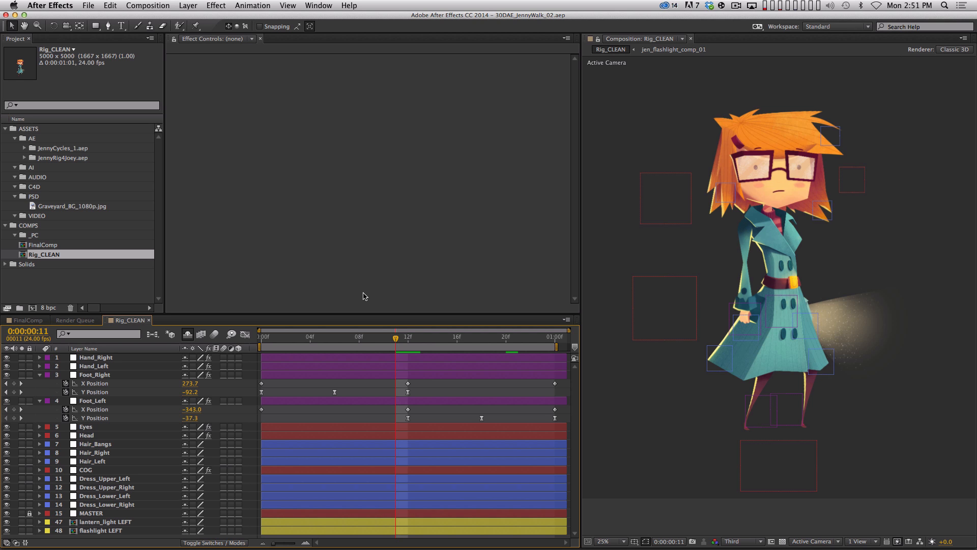
Step: Scrub the left foot's lift around frames 12 to 15 and show Foot_Left's Y Position curve in the Graph Editor
drag(414, 338, 446, 338)
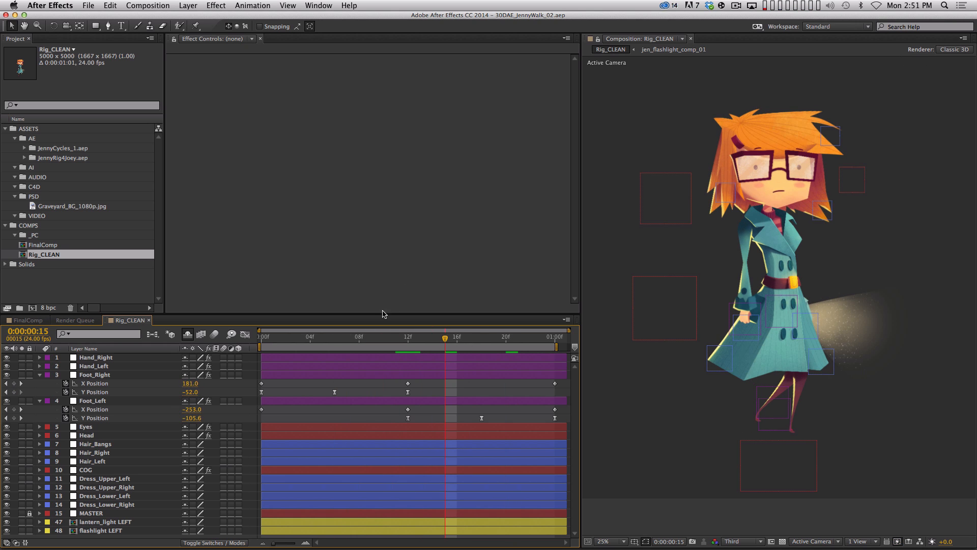
mouse_move(405, 339)
mouse_down()
mouse_move(387, 338)
mouse_move(485, 337)
mouse_move(408, 337)
mouse_move(420, 338)
mouse_up()
click(152, 418)
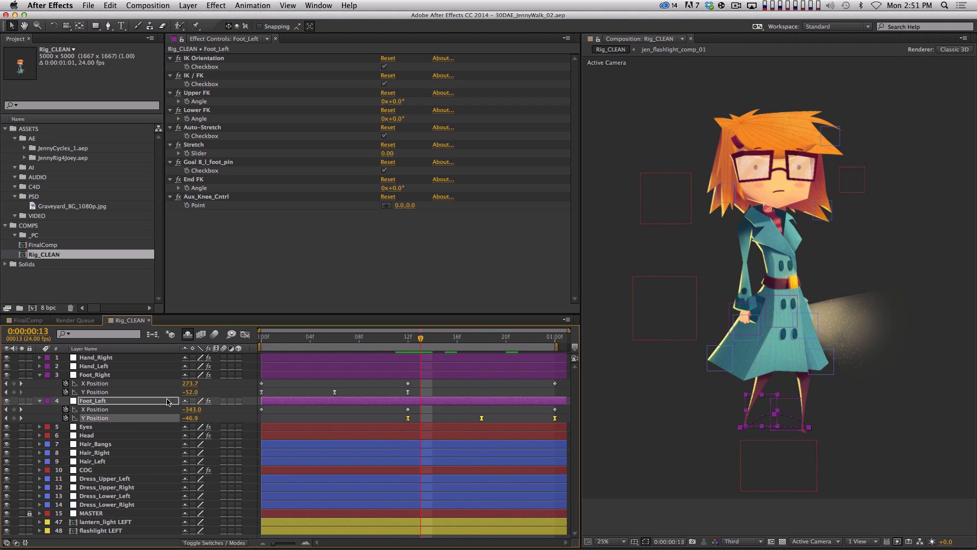
click(245, 334)
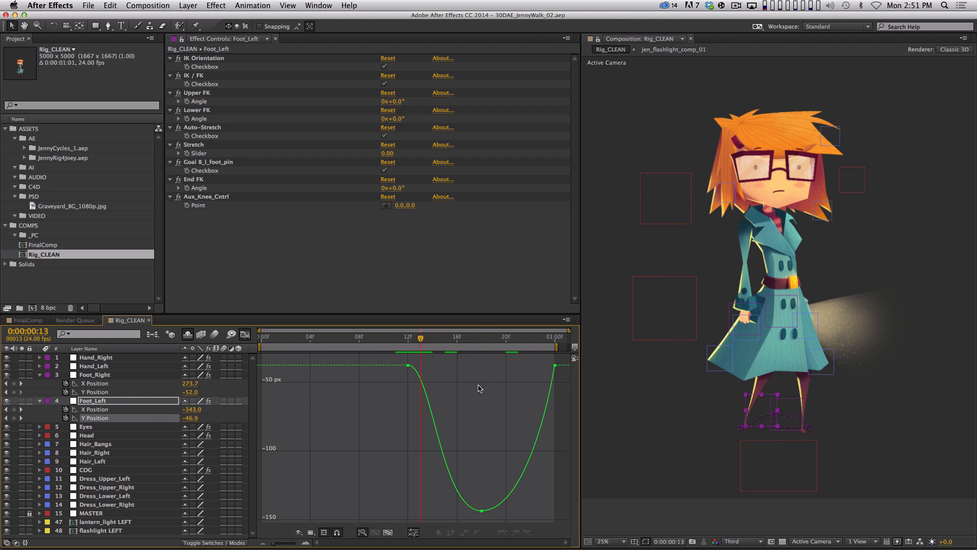
Step: Preview the walk cycle outside the Graph Editor, and lower the composition's preview resolution to Quarter
click(245, 334)
key(KP_0)
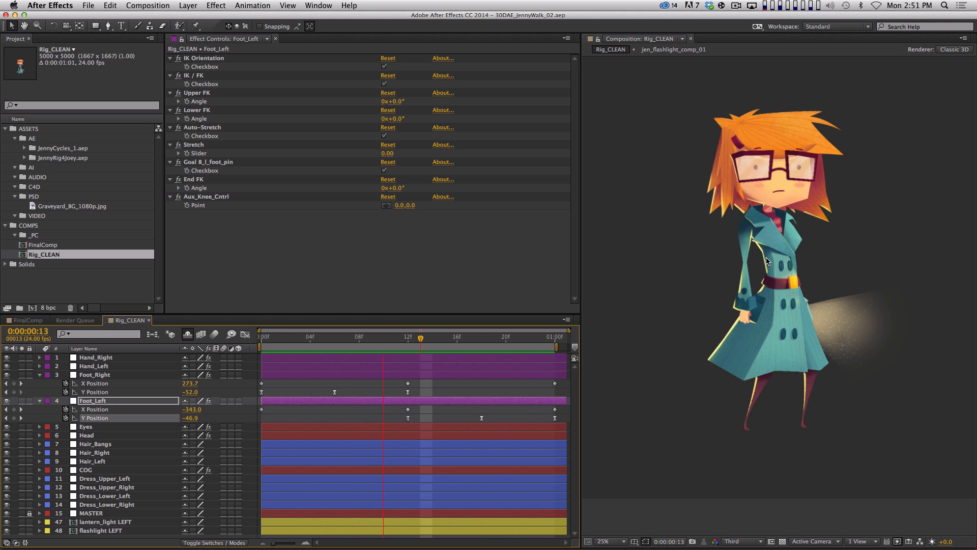
key(space)
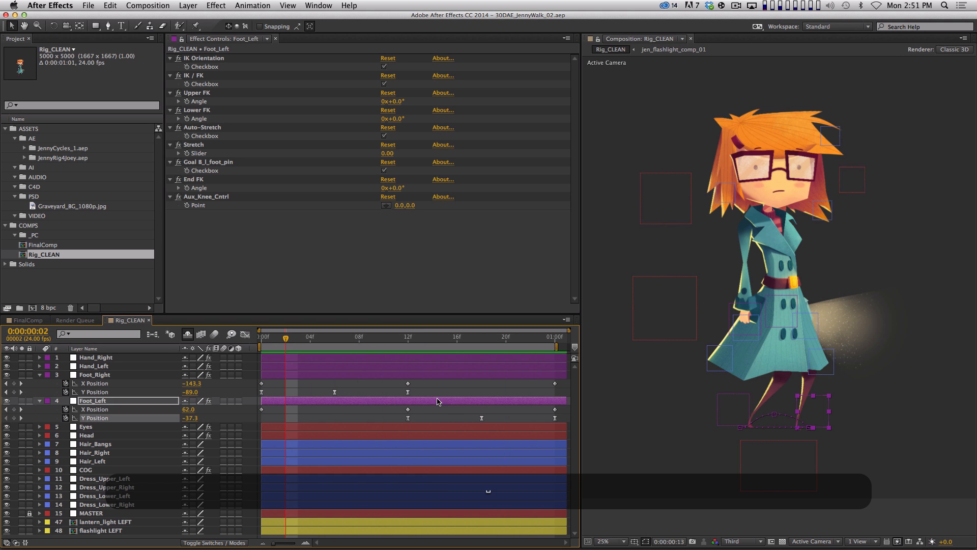
click(743, 542)
click(747, 524)
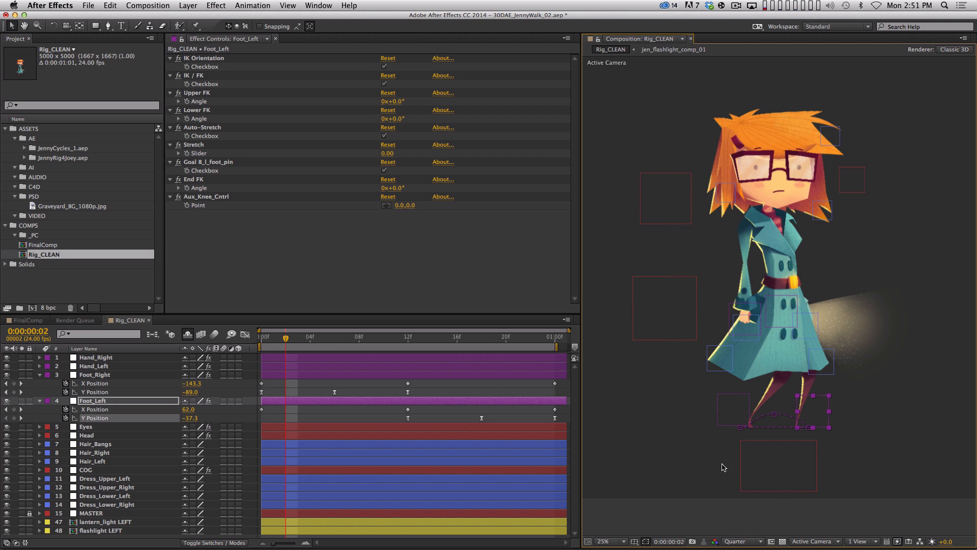
Step: Return to frame 0 and review Rig_CLEAN's composition settings without changing them
drag(331, 337, 260, 342)
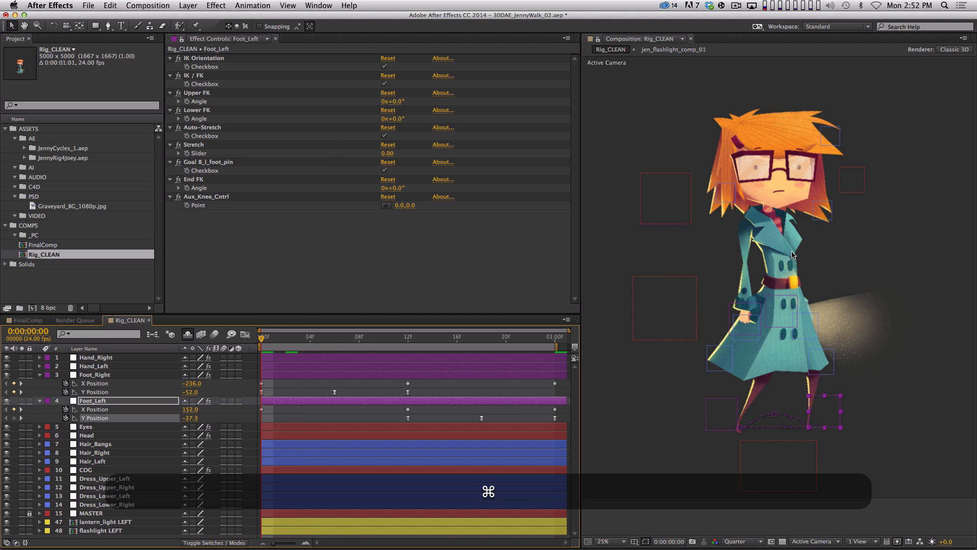
key(super+k)
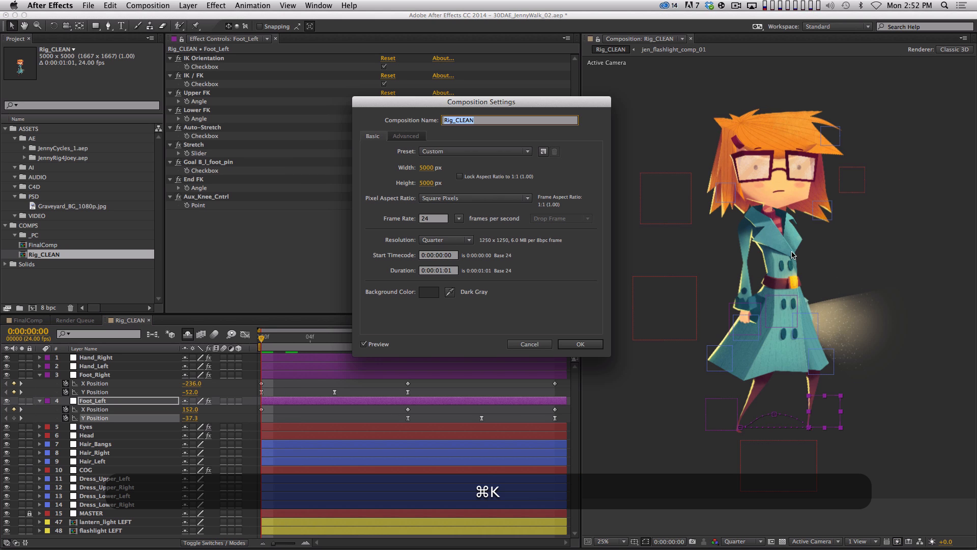
click(541, 344)
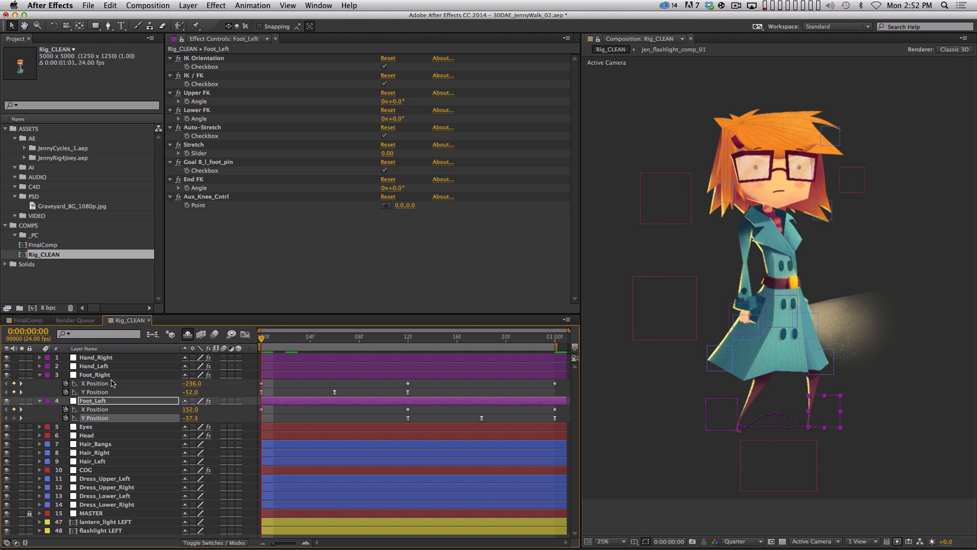
Step: Collapse the Foot_Right and Foot_Left properties, and select the COG layer at frame 0
click(39, 375)
click(39, 383)
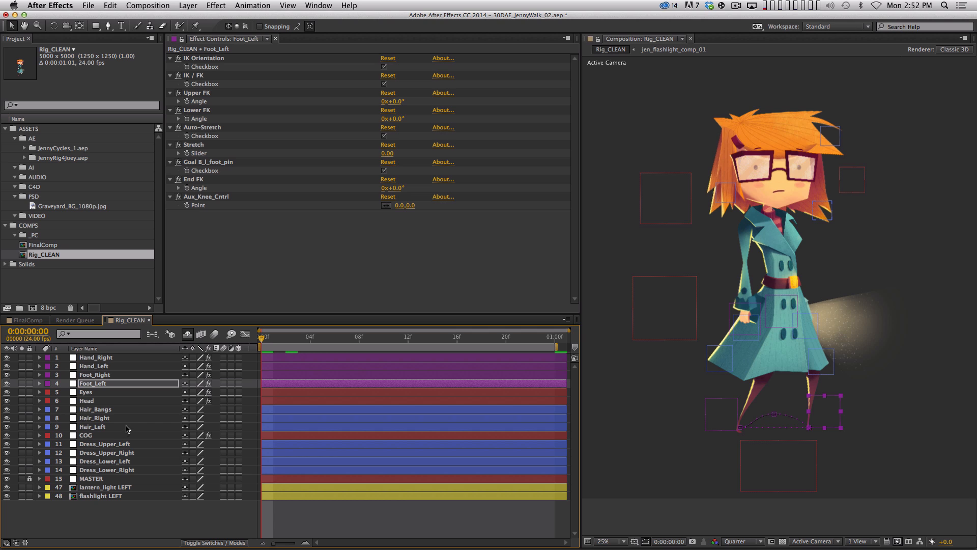
click(110, 436)
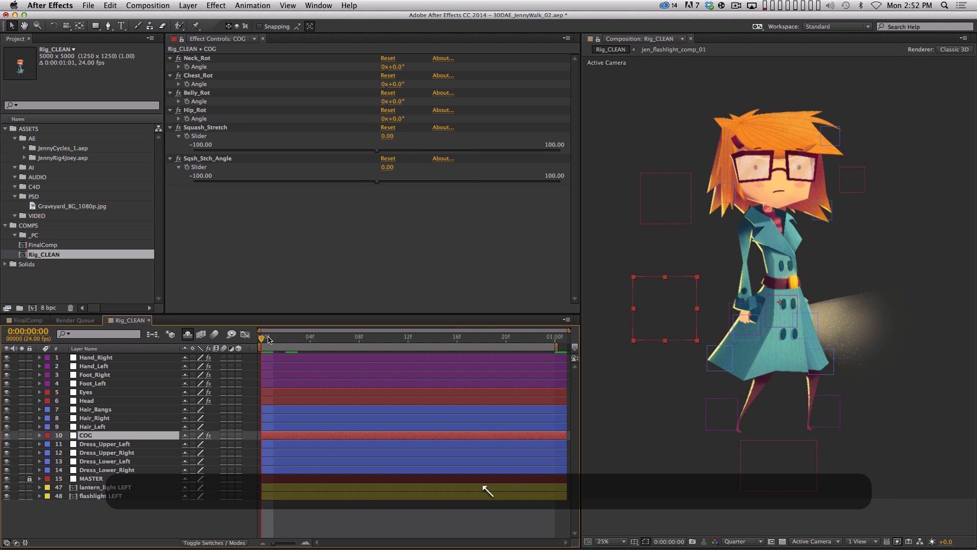
mouse_move(264, 340)
mouse_down()
mouse_move(291, 344)
mouse_move(256, 351)
mouse_up()
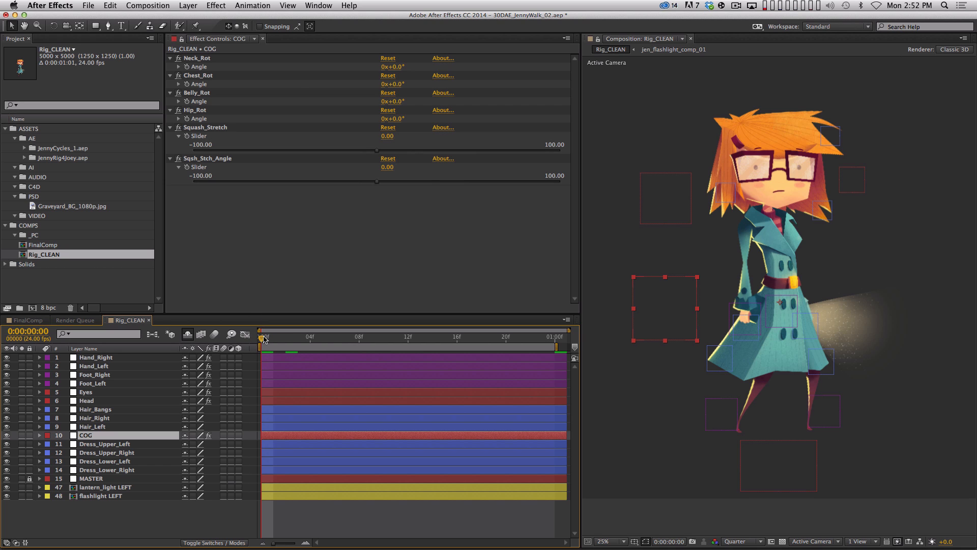
mouse_move(264, 339)
mouse_down()
mouse_move(334, 330)
mouse_move(286, 337)
mouse_move(273, 350)
mouse_up()
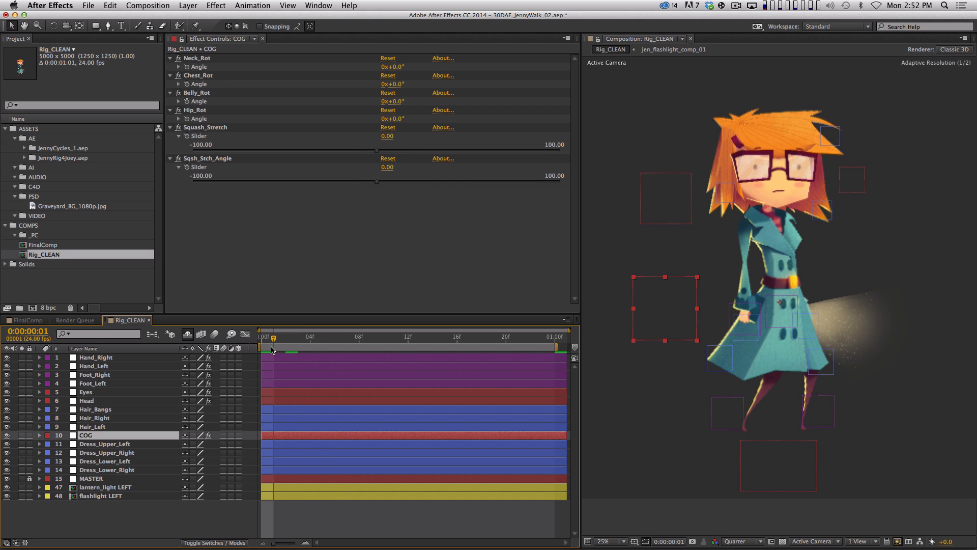
key(Page_Up)
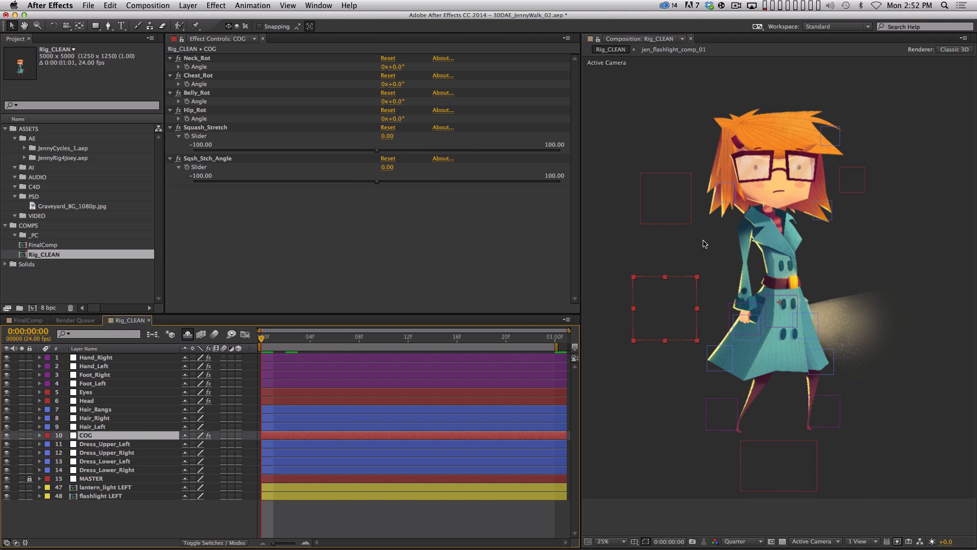
Step: Reveal COG's Position and separate its dimensions into X Position and Y Position
key(p)
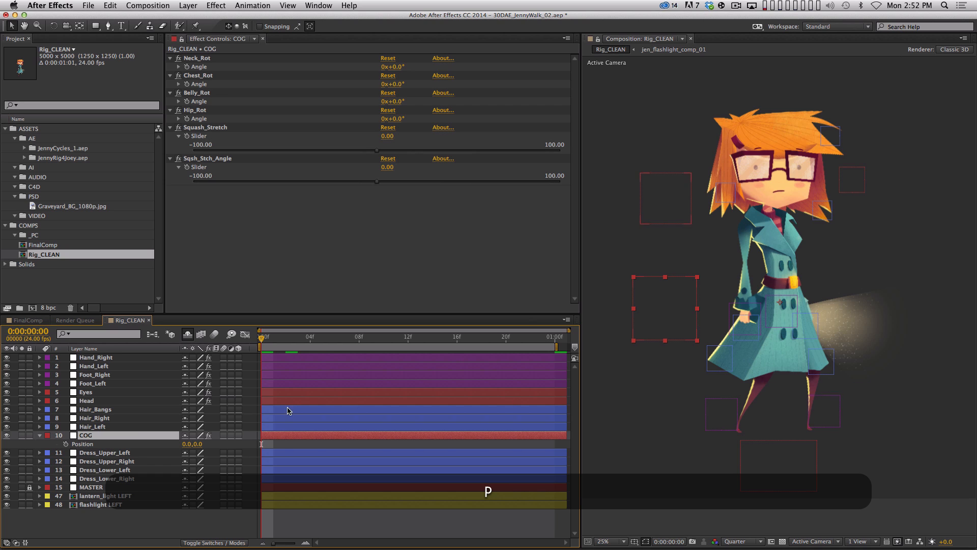
ctrl+click(84, 447)
key(ctrl+Escape)
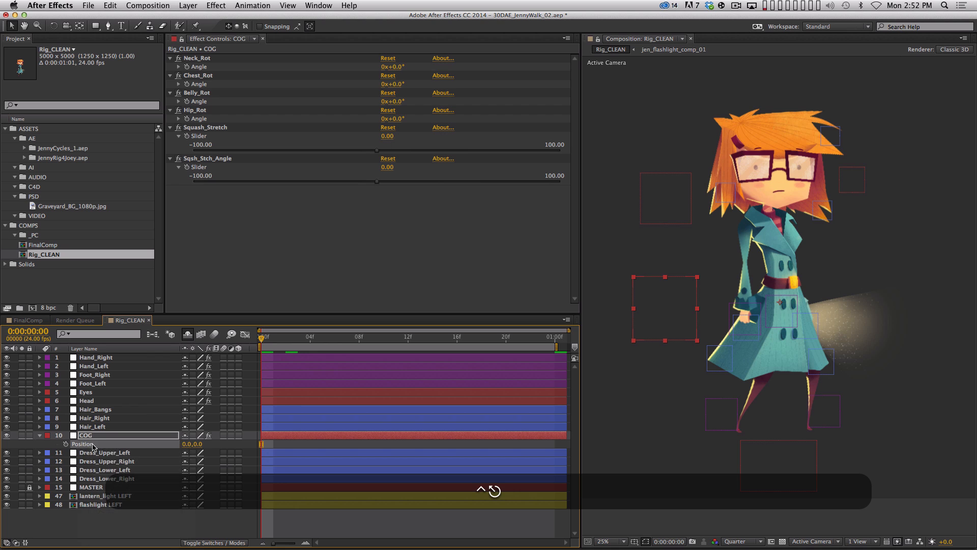
ctrl+click(89, 446)
click(61, 453)
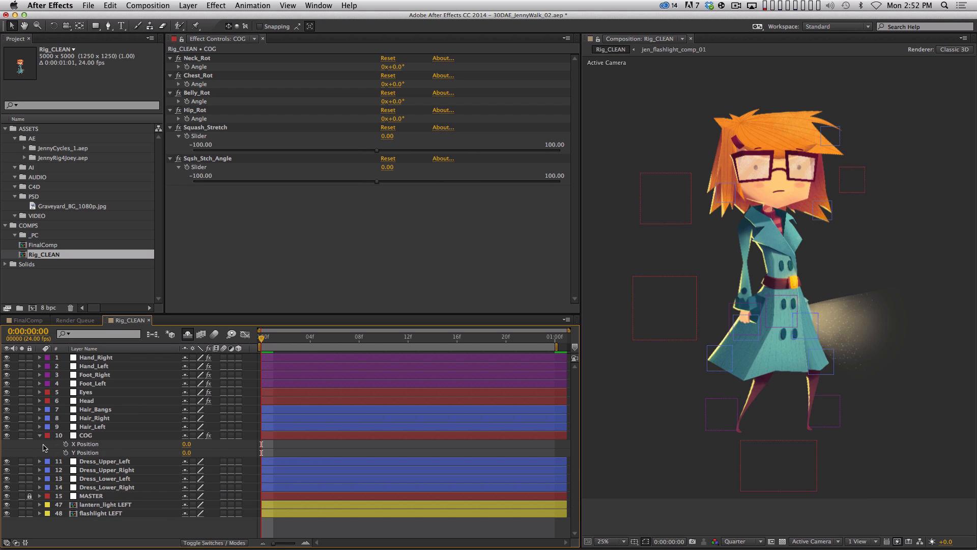
Step: Start keyframing COG's Y Position at frame 0 and lower the body to a Y Position of 40
click(66, 452)
key(shift)
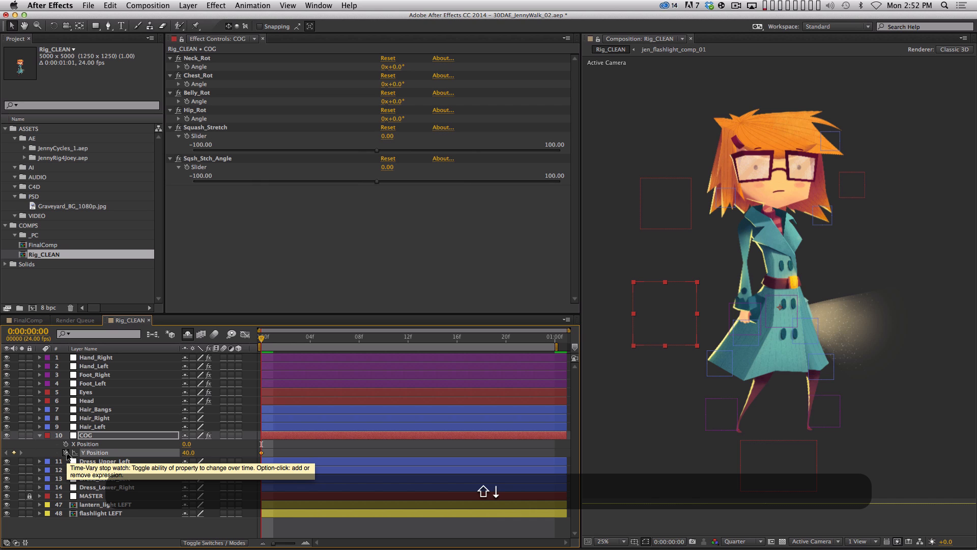
key(shift+Down)
key(shift+Down)
key(shift+Down)
key(shift+Down)
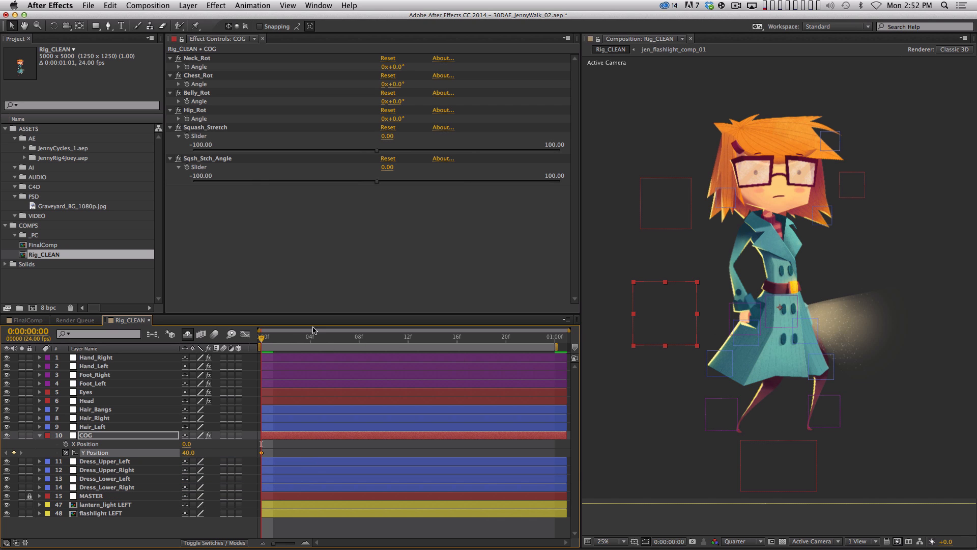
Step: At frame 6, raise COG for the passing pose with a Y Position keyframe of -20
drag(272, 338, 338, 339)
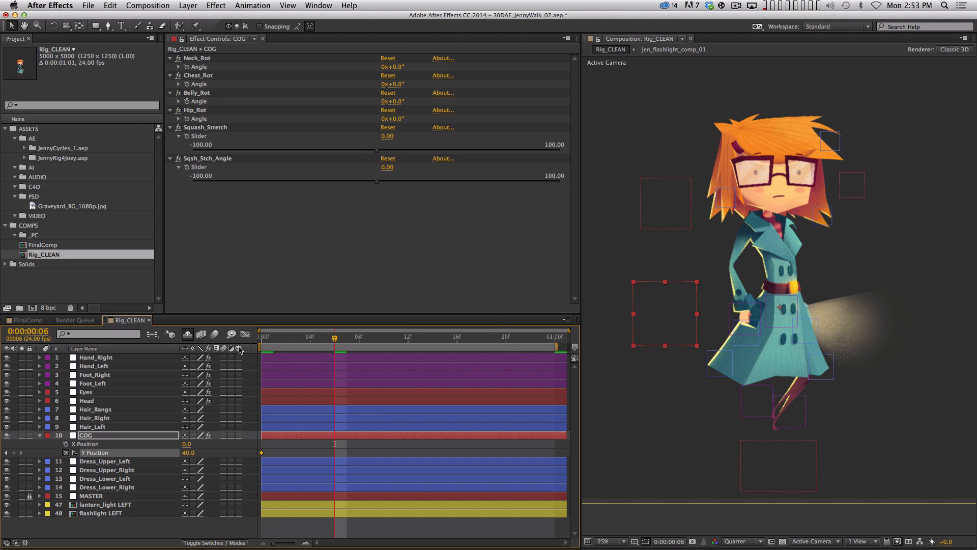
click(139, 436)
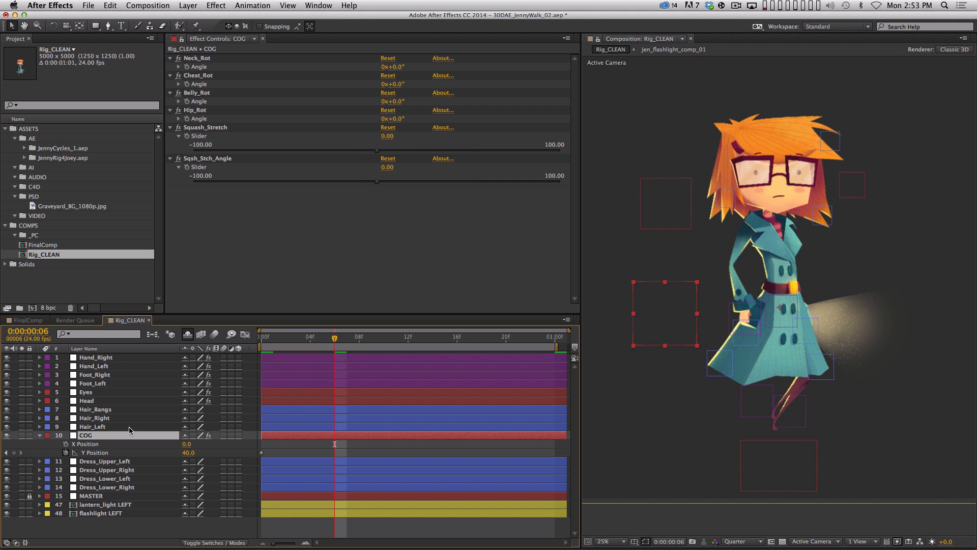
key(shift)
key(shift+Up)
key(shift+Up)
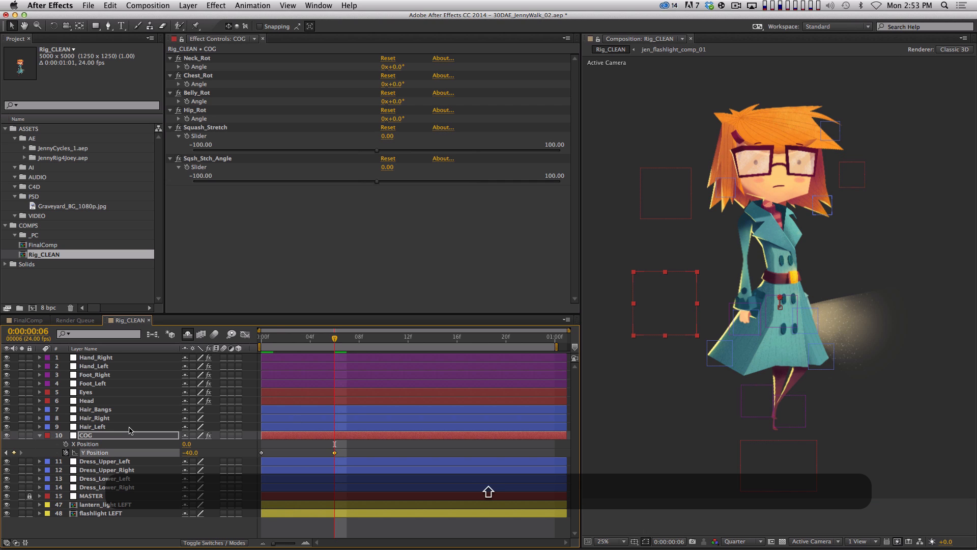
key(Down)
key(Down)
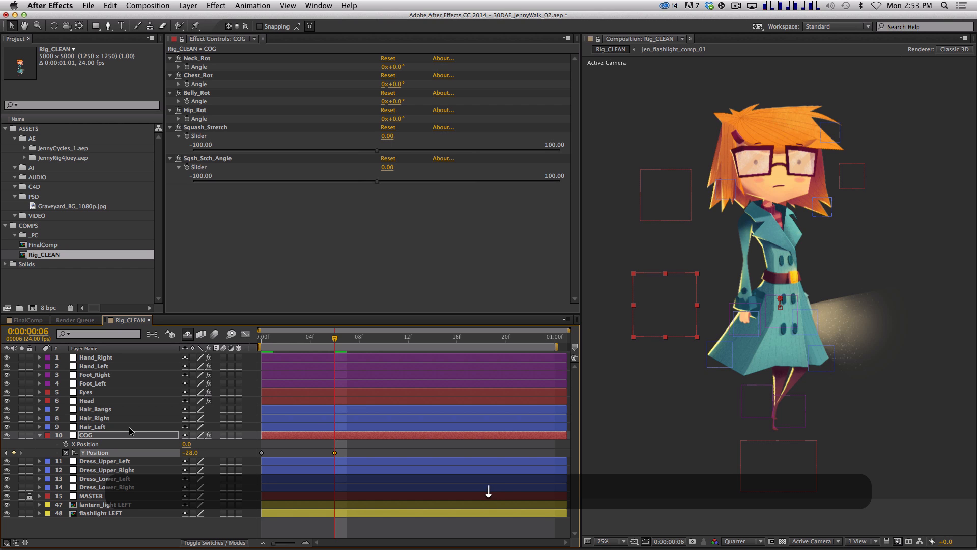
key(Down)
key(Down)
key(shift+Down)
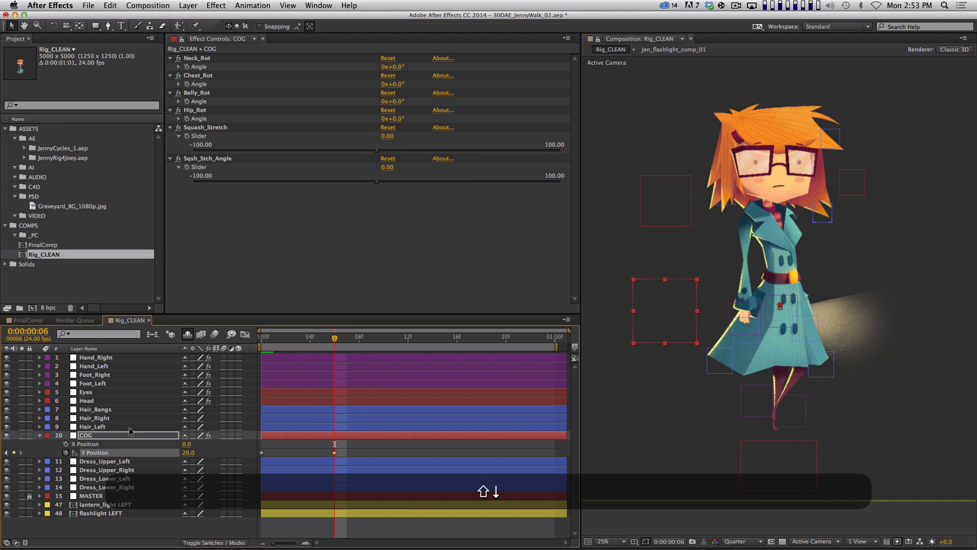
key(shift+Up)
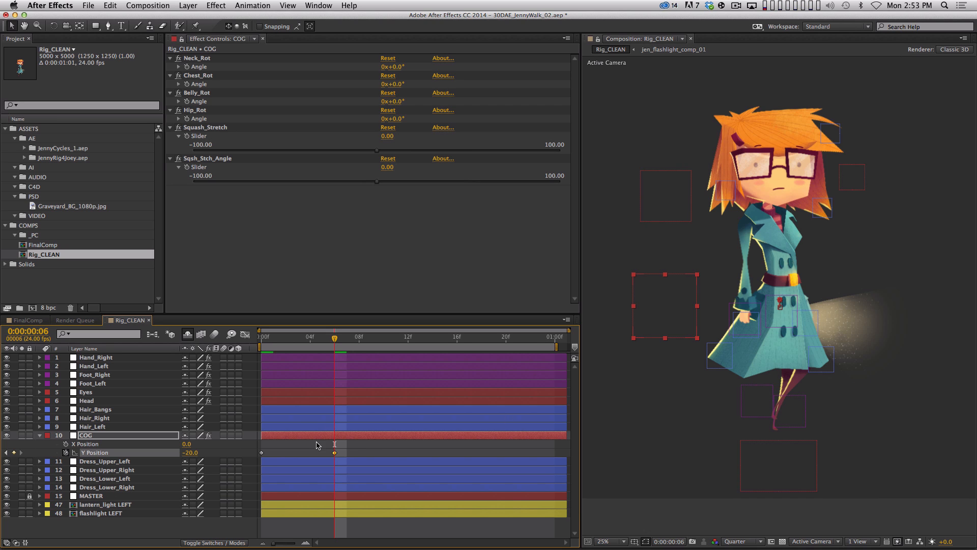
Step: Copy COG's frame 0 Y Position keyframe to frame 12
mouse_move(333, 341)
mouse_down()
mouse_move(255, 340)
mouse_move(335, 337)
mouse_up()
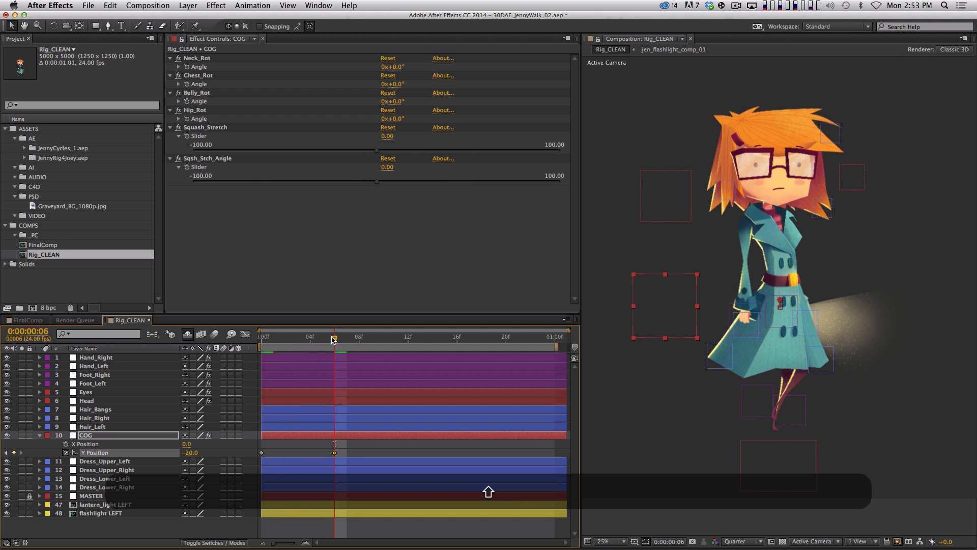
click(408, 339)
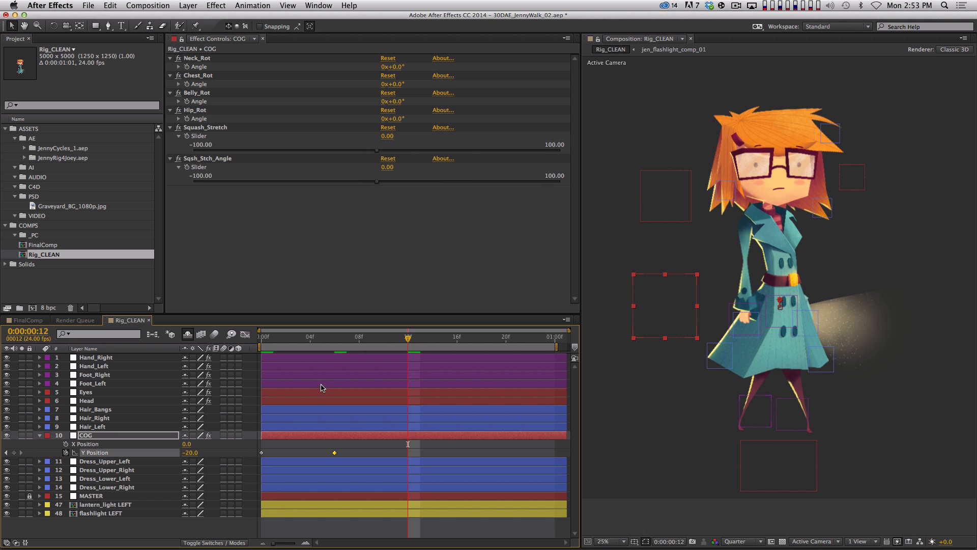
click(262, 453)
key(super+c)
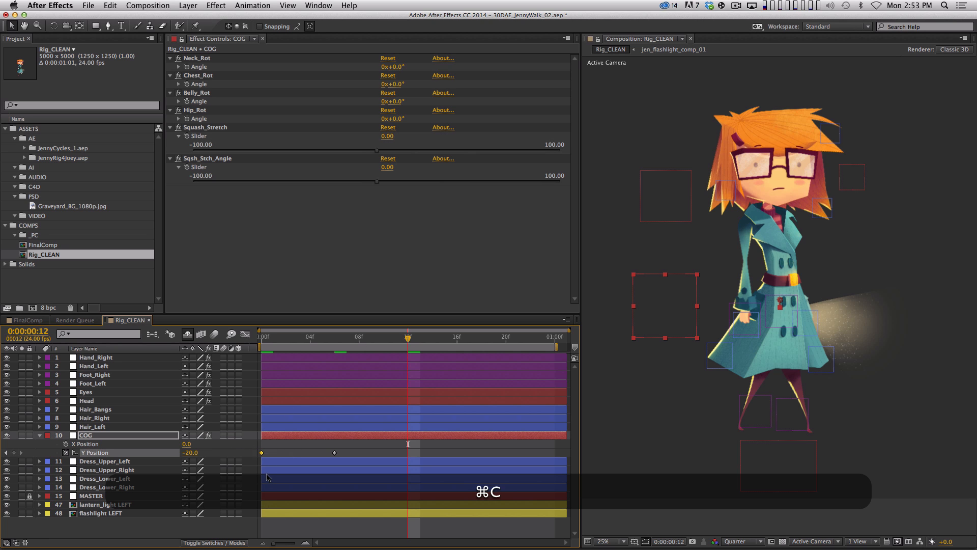
key(super+v)
drag(397, 338, 409, 358)
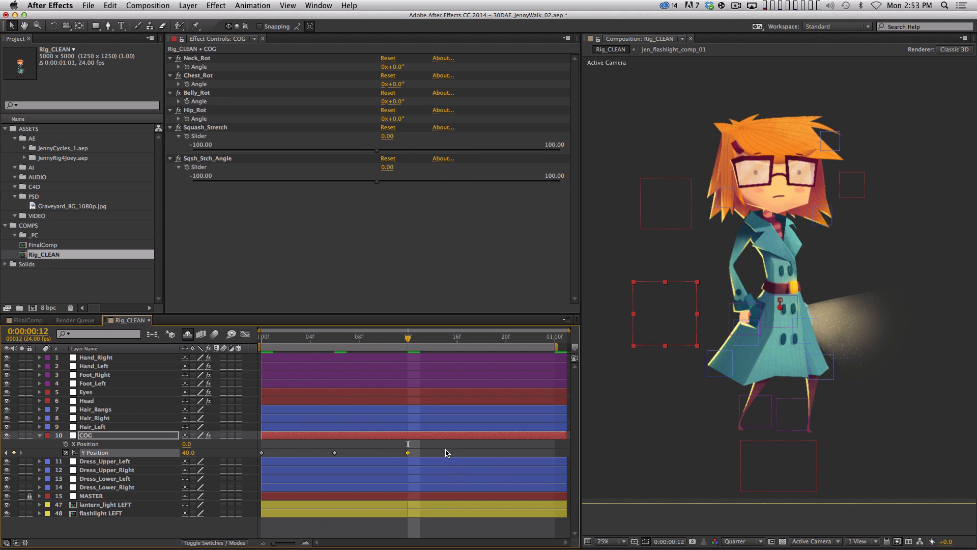
Step: Duplicate COG's three Y Position keyframes from frame 12 onward, and apply Easy Ease to all of its Y Position keyframes
drag(443, 476, 247, 451)
key(super+c)
key(super+v)
key(F9)
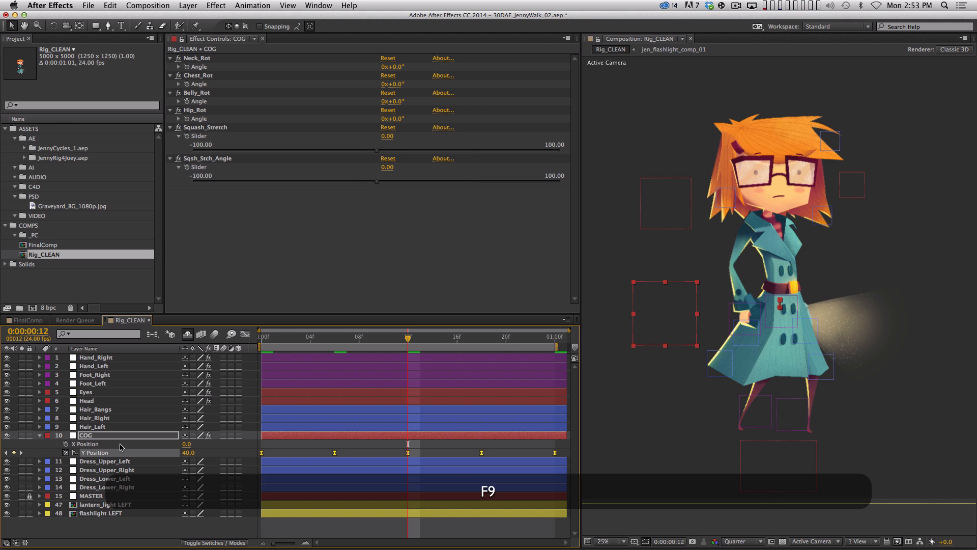
Step: Play the walk and scrub between frames 0, 6 and 12 to examine the body's up-and-down timing against the feet
key(space)
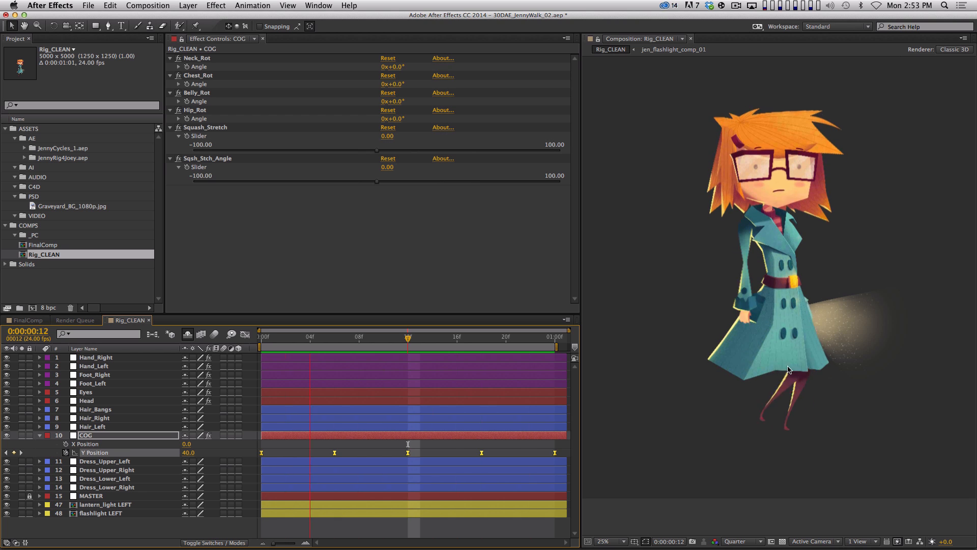
key(space)
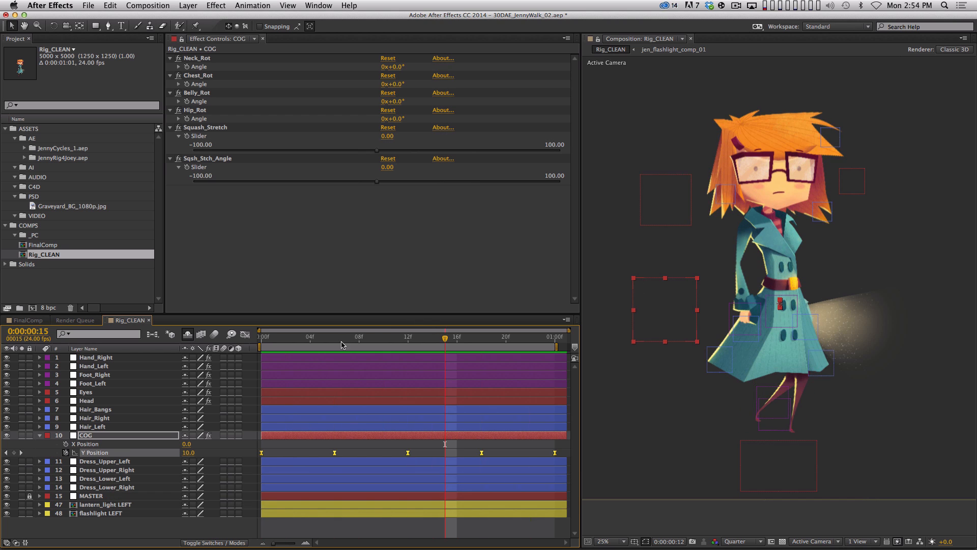
drag(406, 339, 270, 340)
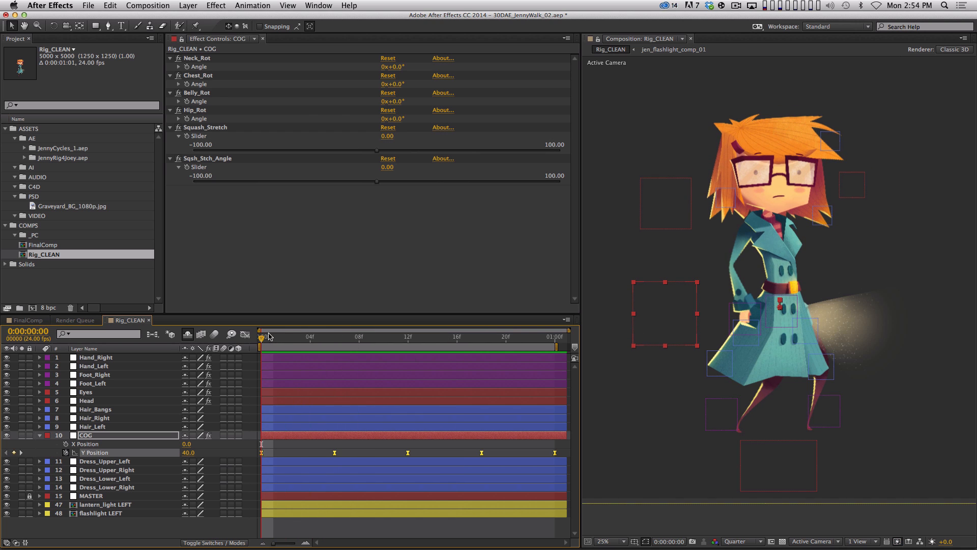
drag(263, 339, 335, 342)
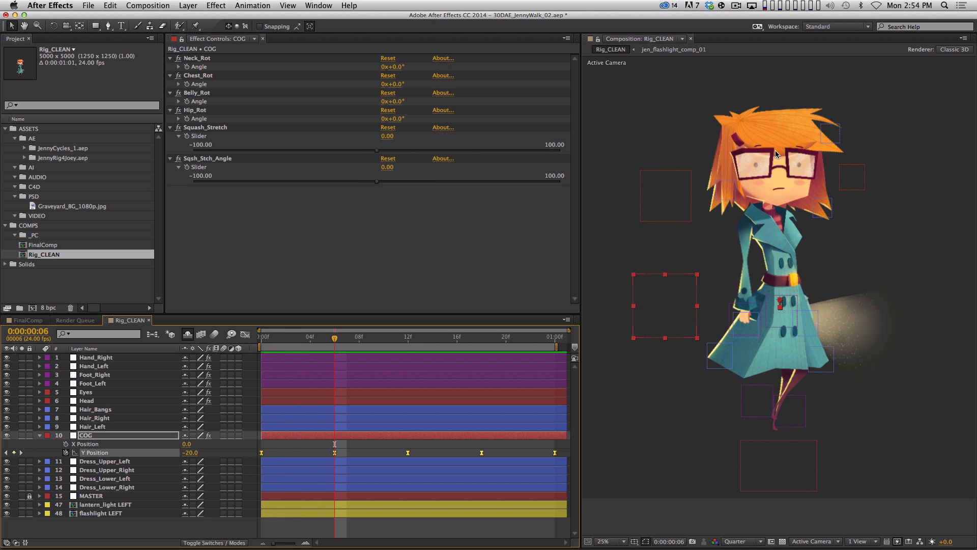
drag(337, 340, 408, 341)
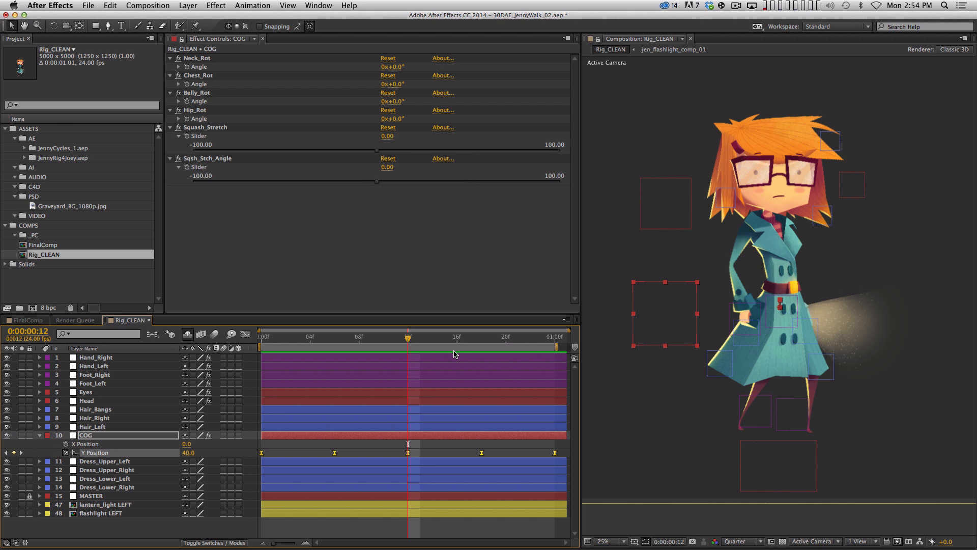
drag(421, 344, 335, 340)
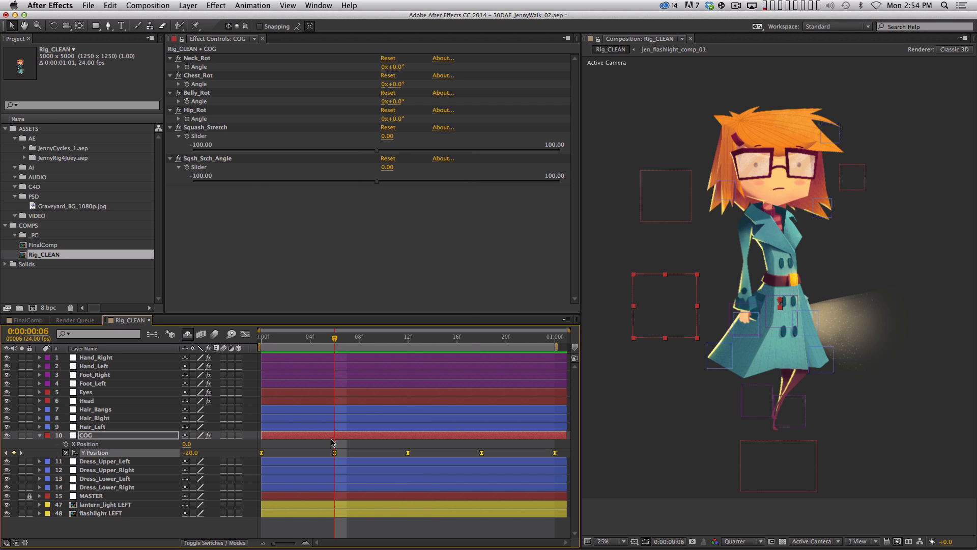
Step: Shift all of COG's Y Position keyframes two frames later so the body lags the feet, and RAM preview the walk
drag(334, 457, 359, 456)
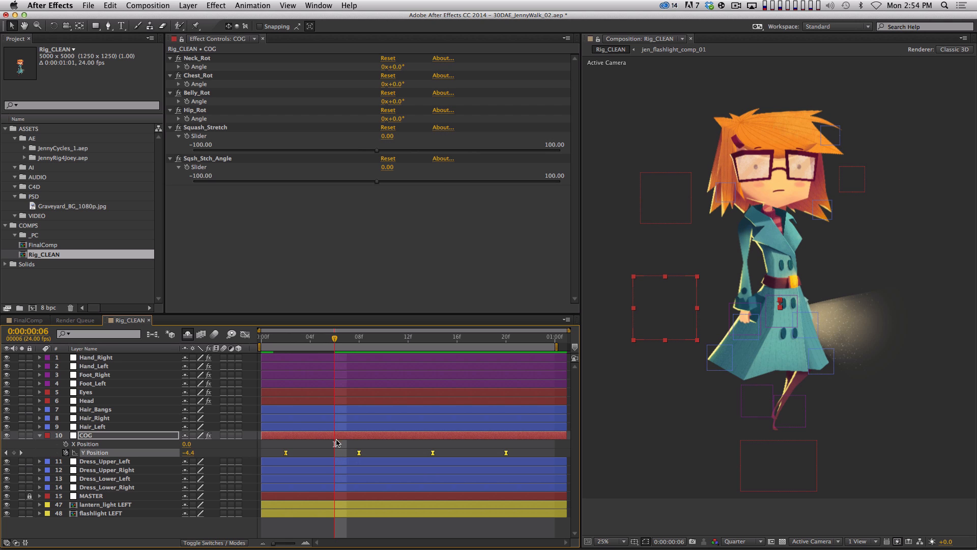
key(KP_0)
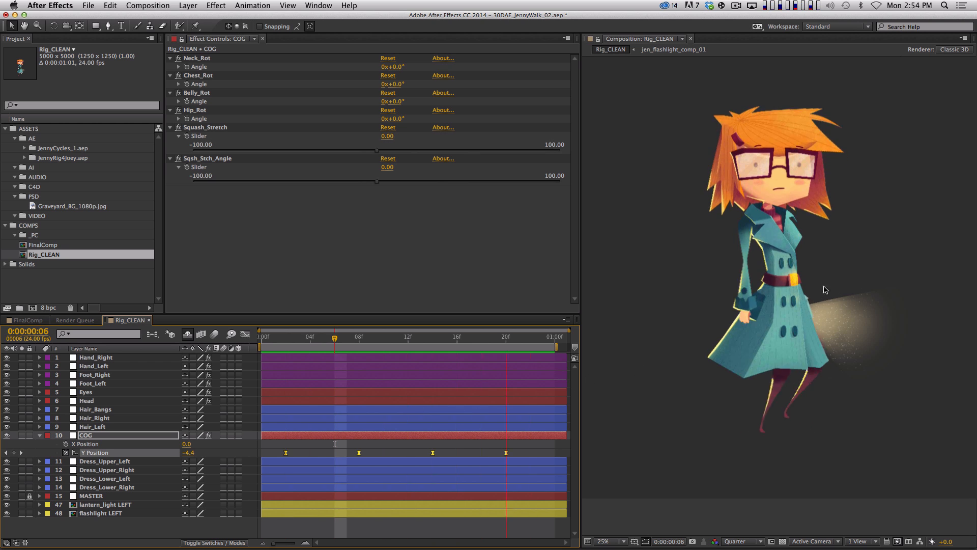
Step: Shift all of COG's Y Position keyframes two frames earlier so they start at frame 0 again
key(space)
drag(297, 337, 280, 345)
key(Home)
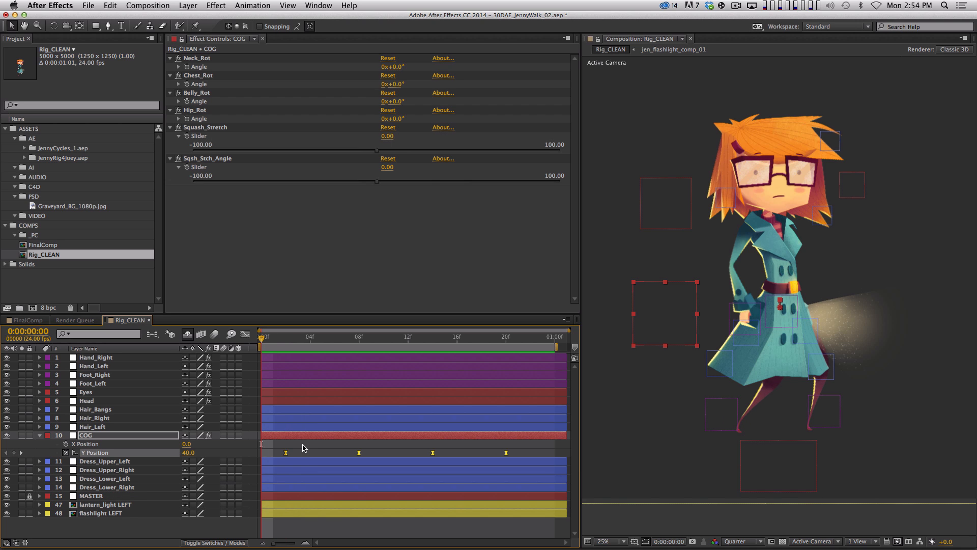
key(alt+Left)
key(alt+Left)
Step: Duplicate all of COG's Y Position keyframes from frame 24 onward so the motion continues past the loop's end
shift+click(568, 337)
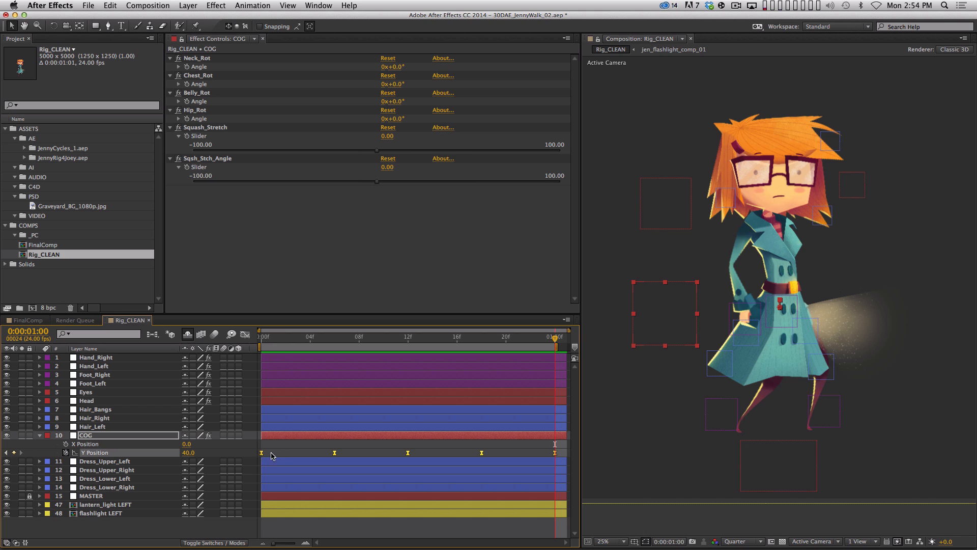
click(552, 453)
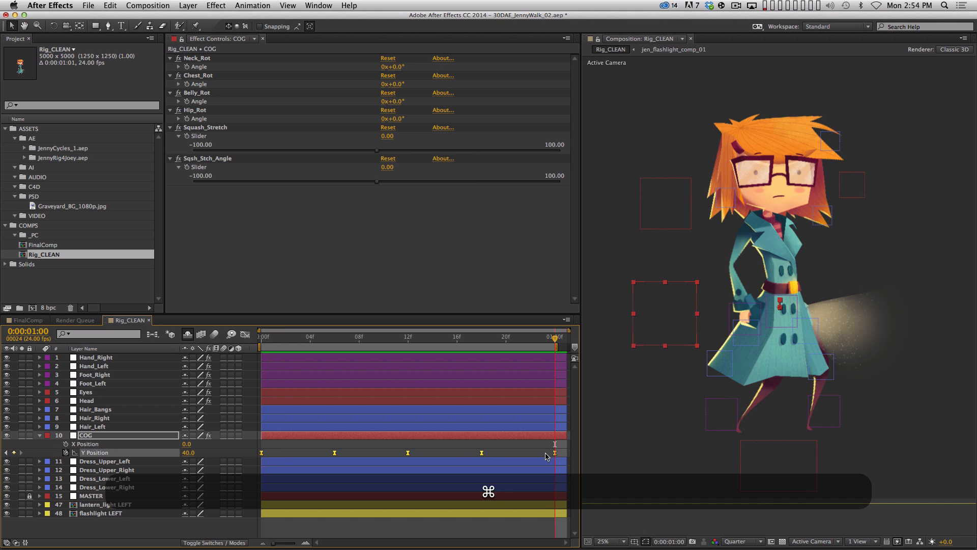
key(super+c)
key(super+v)
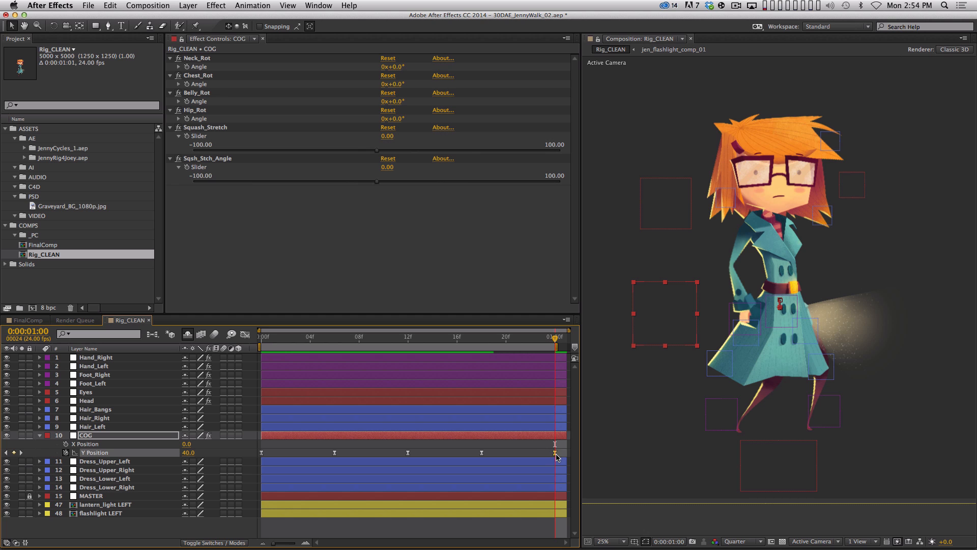
key(super+z)
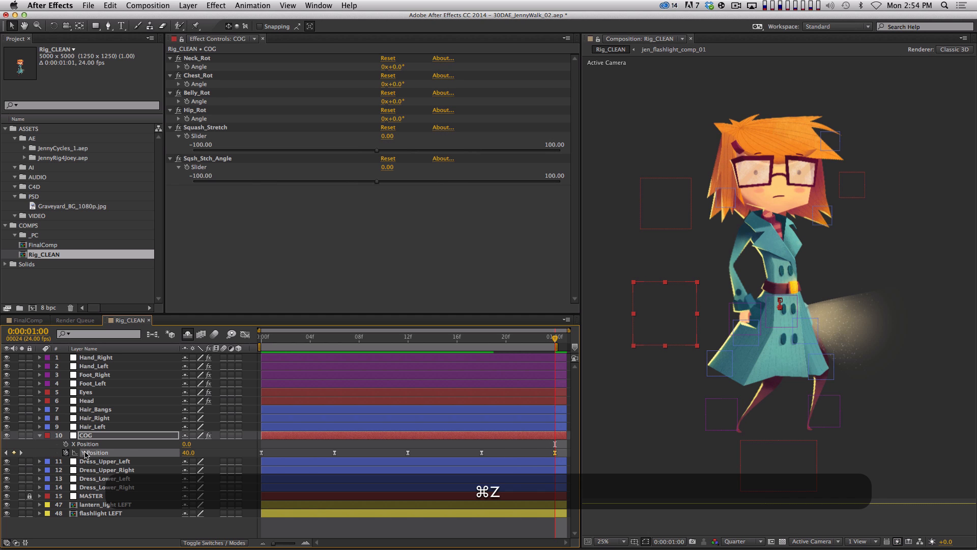
click(85, 454)
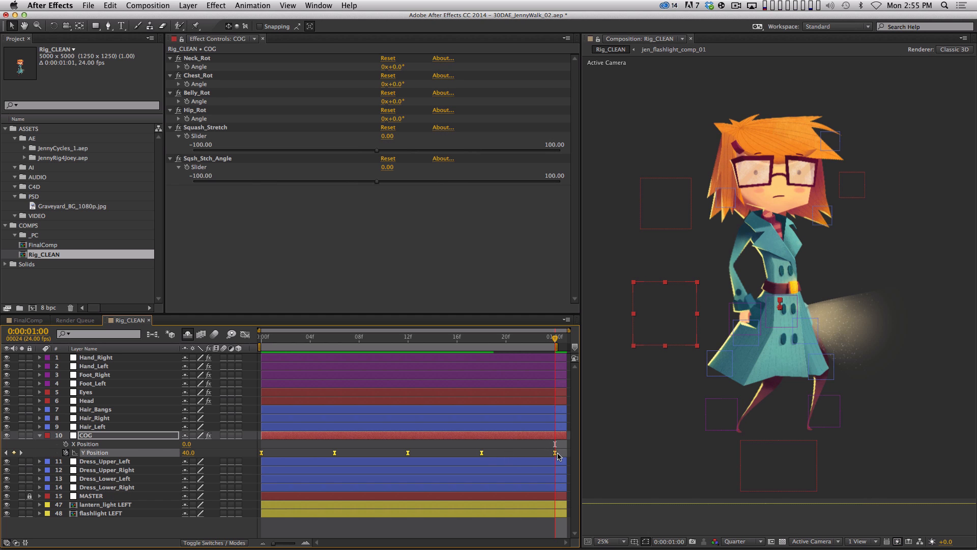
drag(556, 453, 535, 453)
key(super+z)
key(Home)
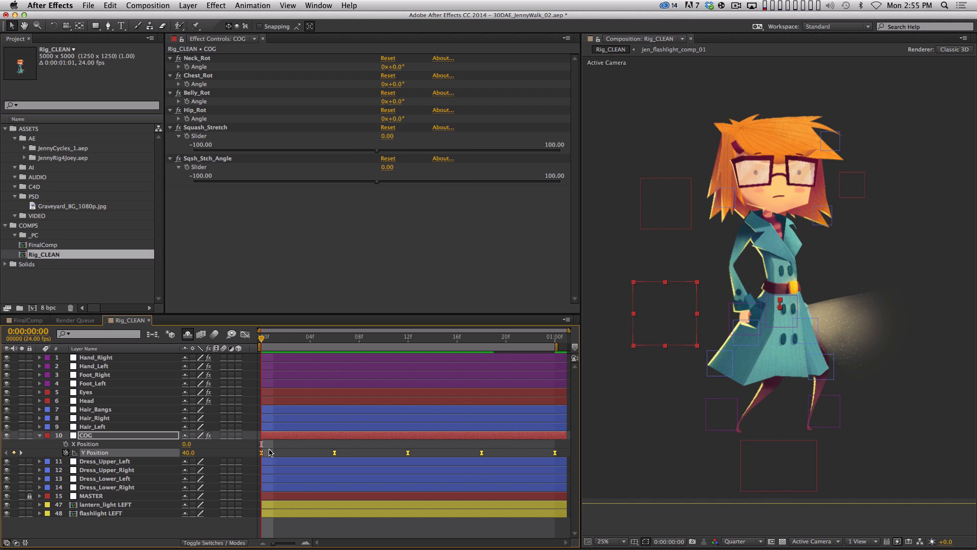
Step: Add a layer marker to COG at frame 24 and slide the whole layer earlier until that marker sits at frame 2
key(shift+End)
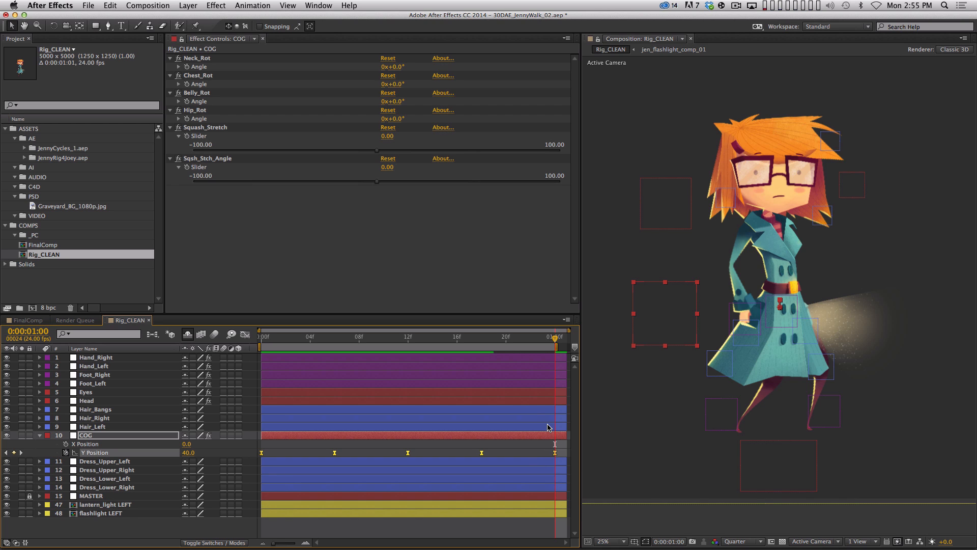
key(KP_Multiply)
key(Home)
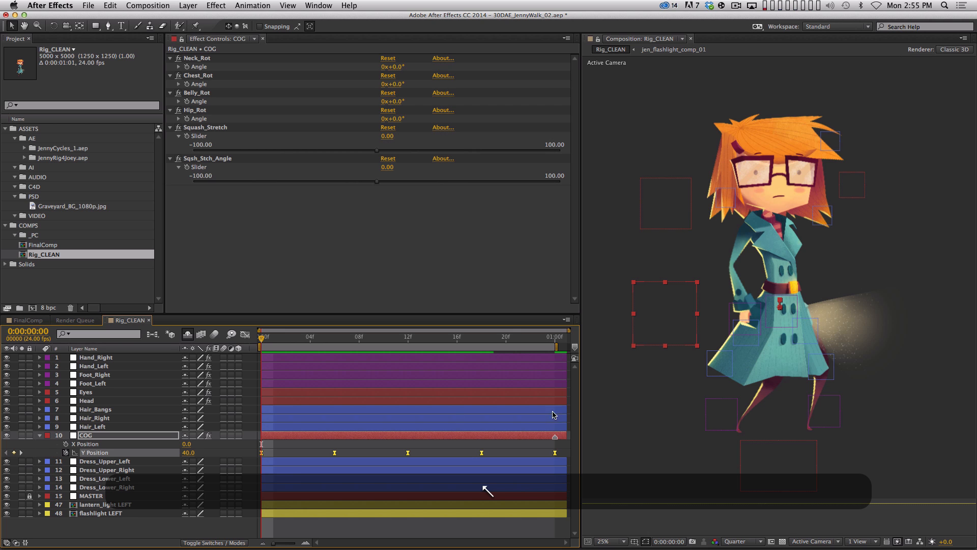
drag(544, 439, 586, 443)
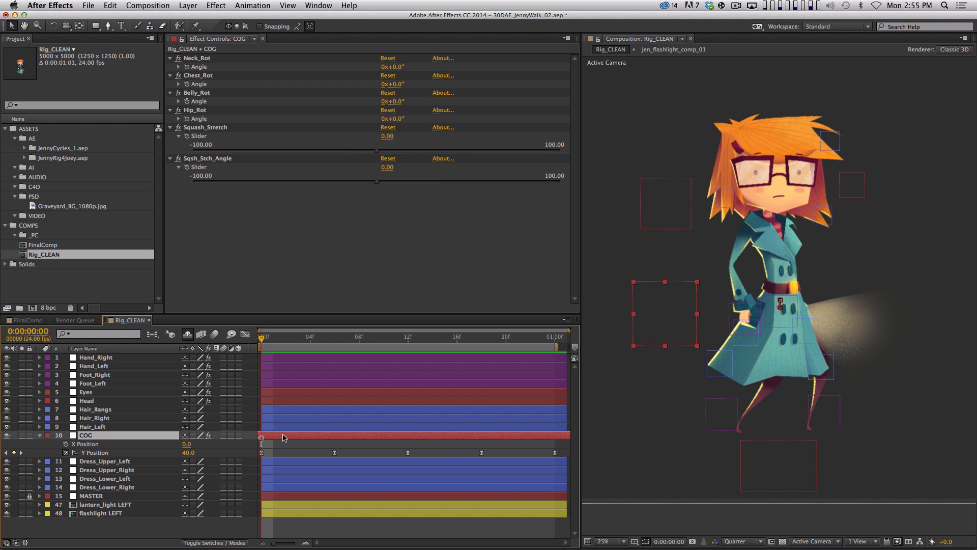
drag(283, 435, 306, 439)
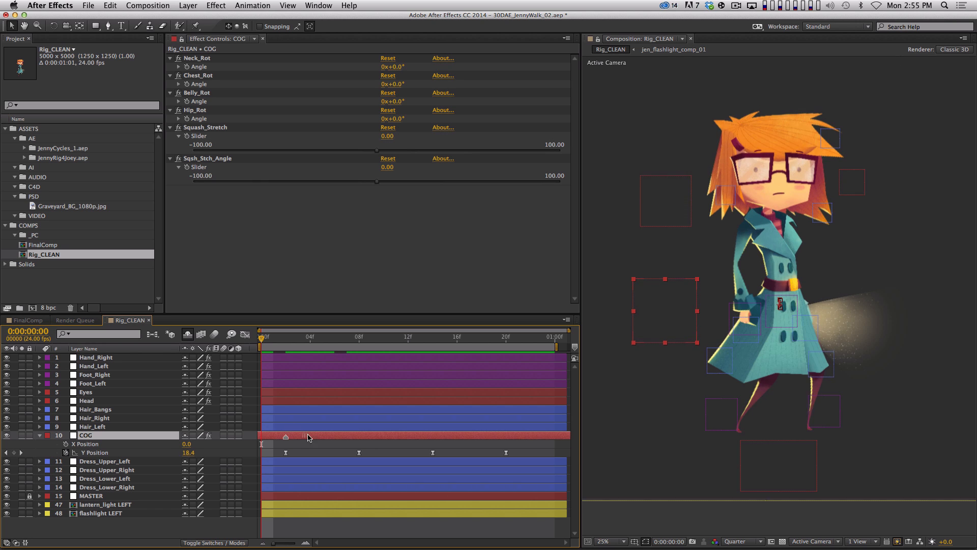
key(super+z)
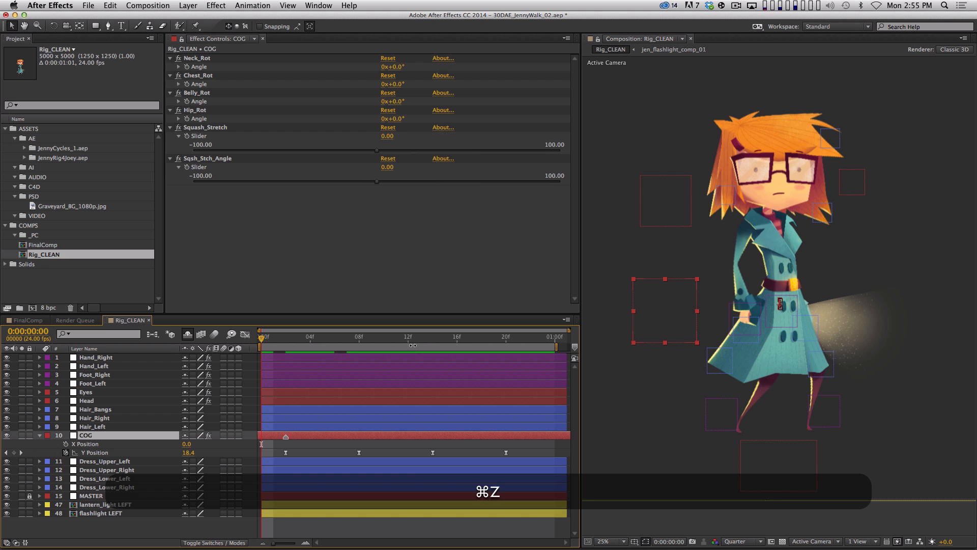
Step: Play the walk and scrub its opening frames to examine how the offset body motion loops against the feet
key(space)
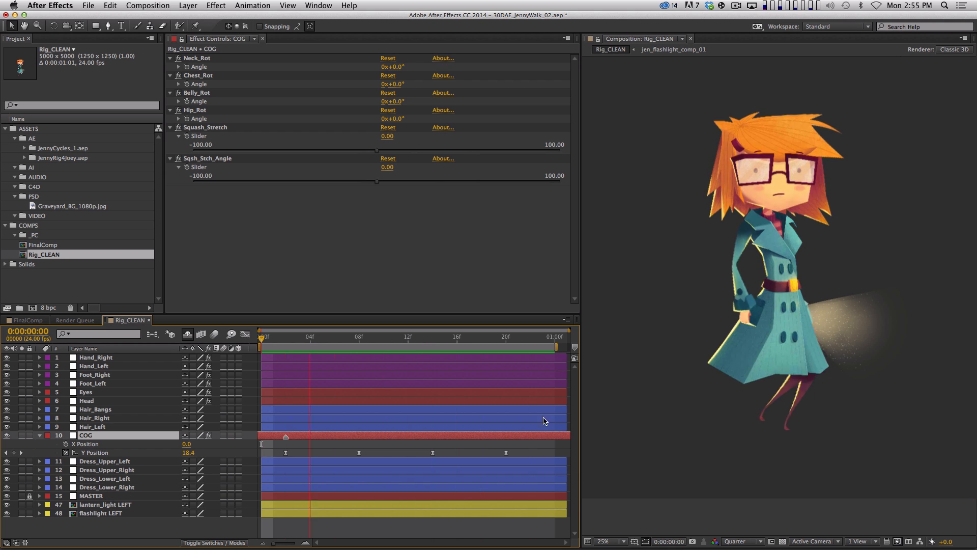
key(space)
click(274, 337)
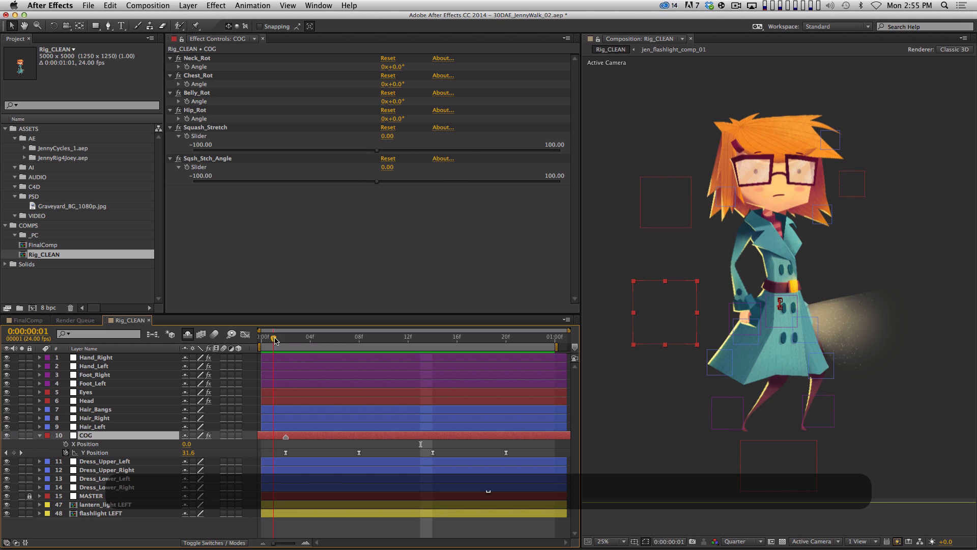
drag(274, 338, 380, 335)
key(space)
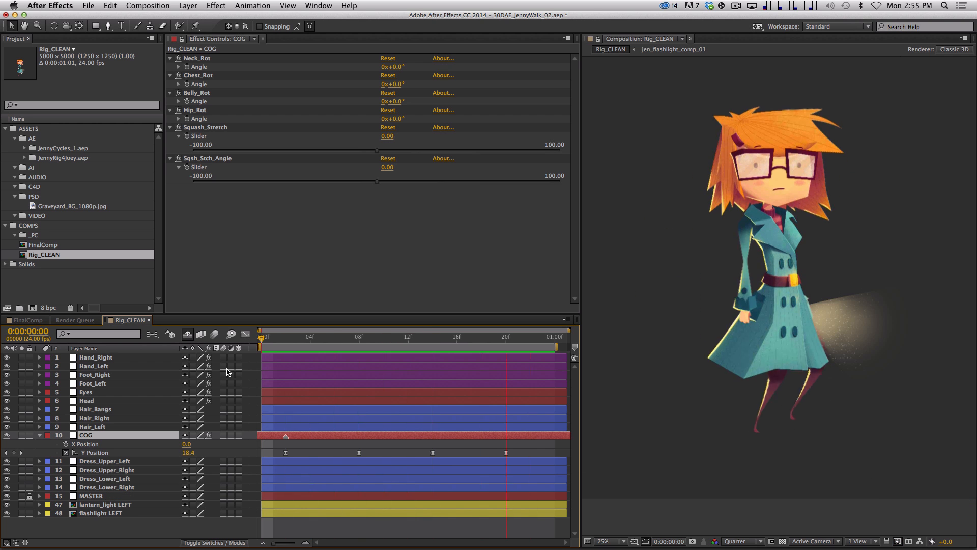
key(space)
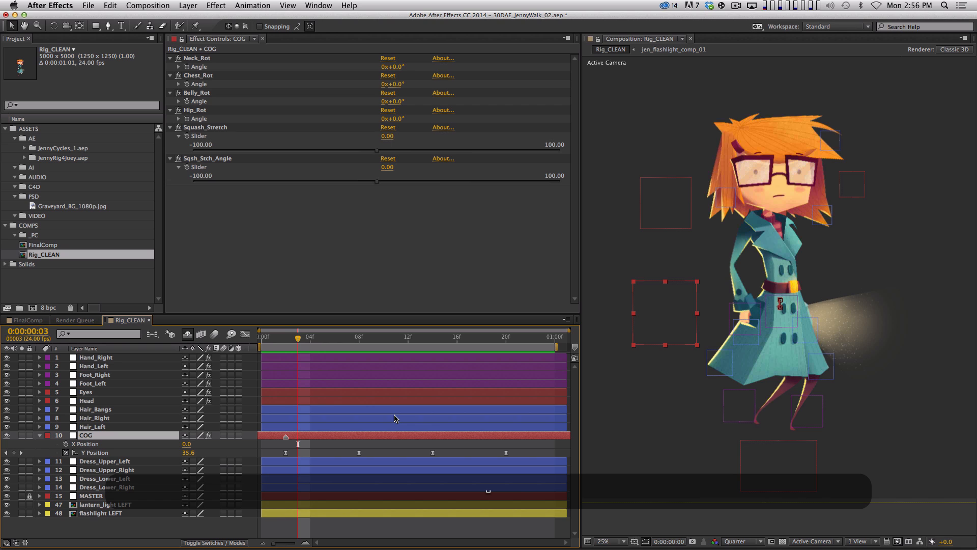
key(Home)
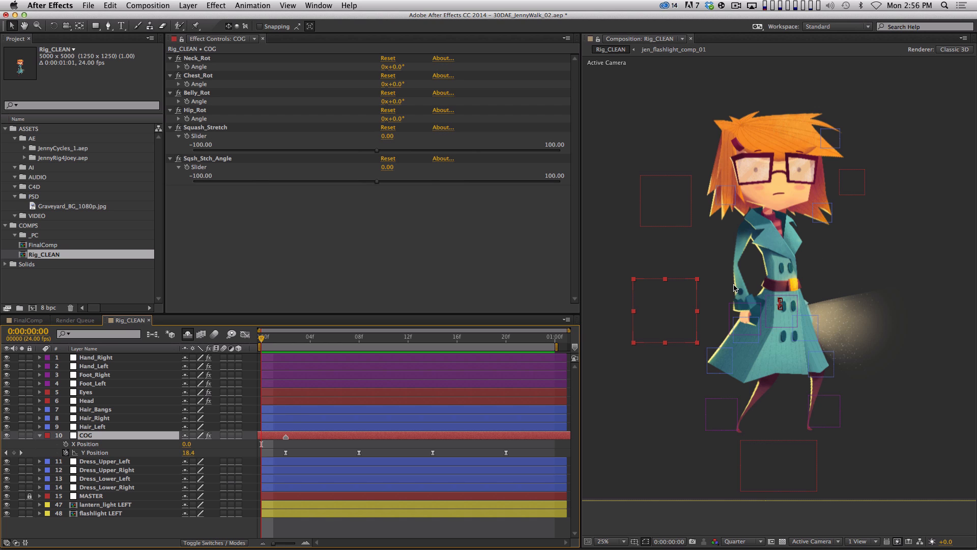
key(r)
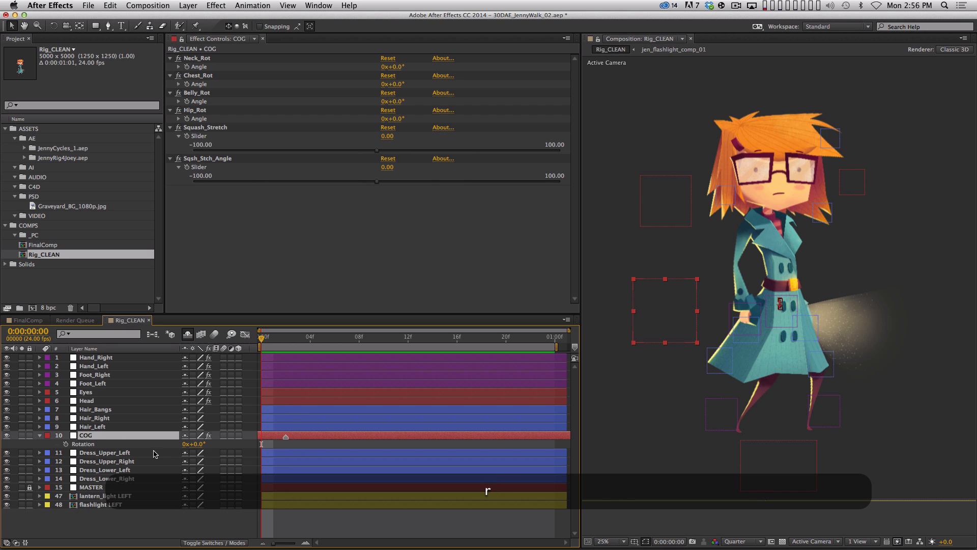
drag(196, 444, 201, 443)
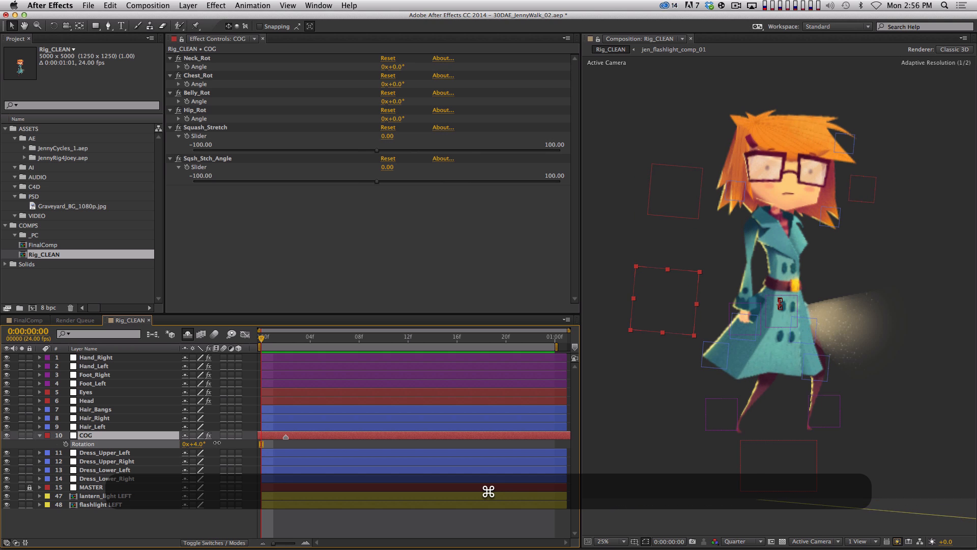
key(super+z)
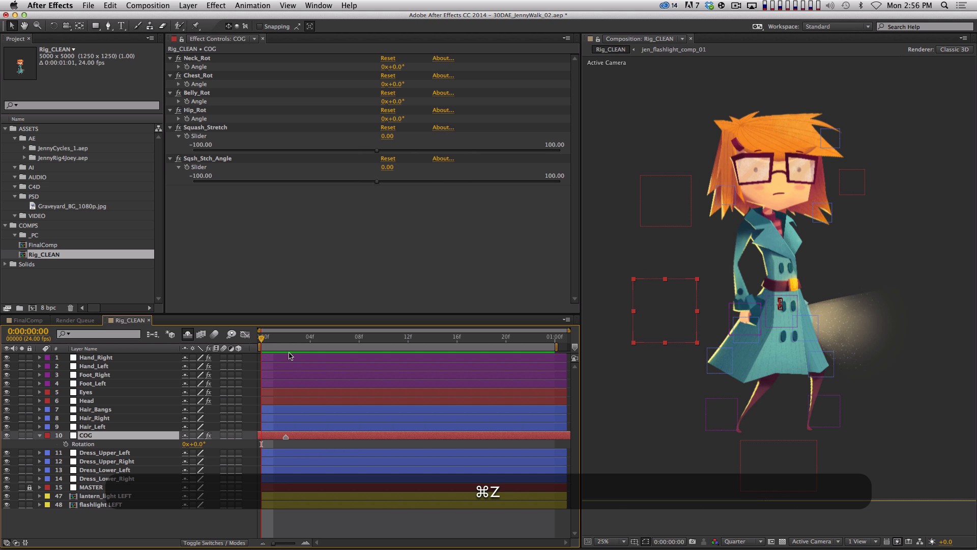
Step: Reveal COG's Y Position keyframes and slide the layer back until its marker sits at frame 24
key(u)
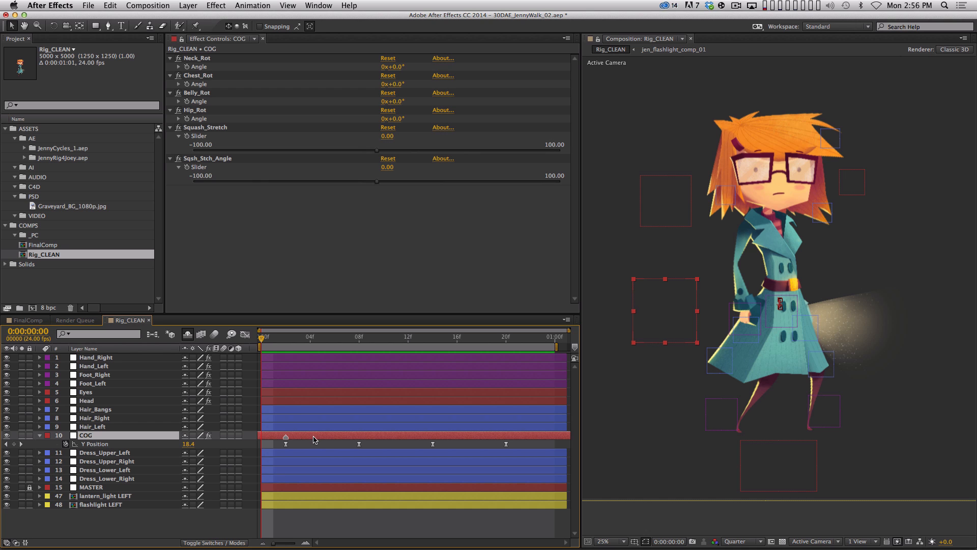
mouse_move(298, 437)
mouse_down()
mouse_move(279, 440)
mouse_move(420, 438)
mouse_move(415, 426)
mouse_up()
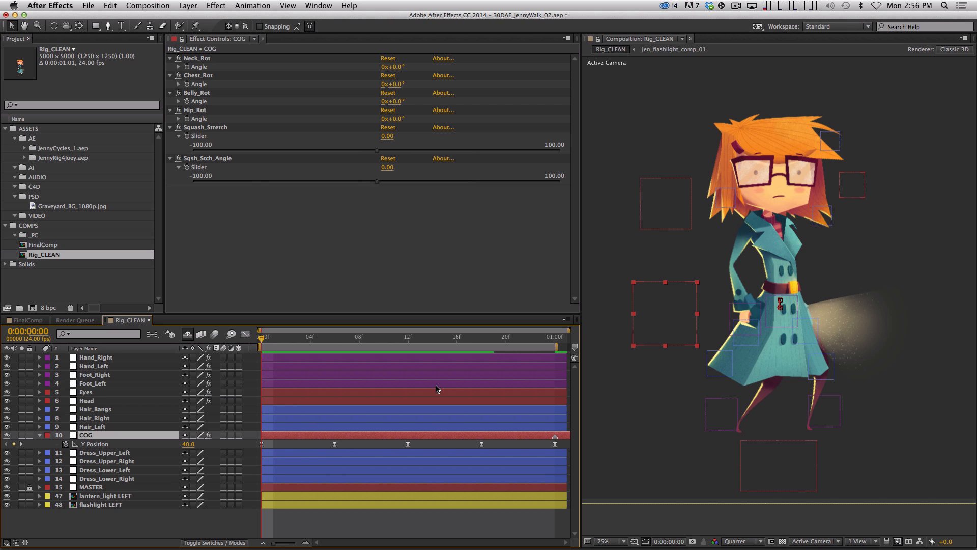
Step: Add an Easy Ease Rotation keyframe to COG at frame 0 and save the project
key(r)
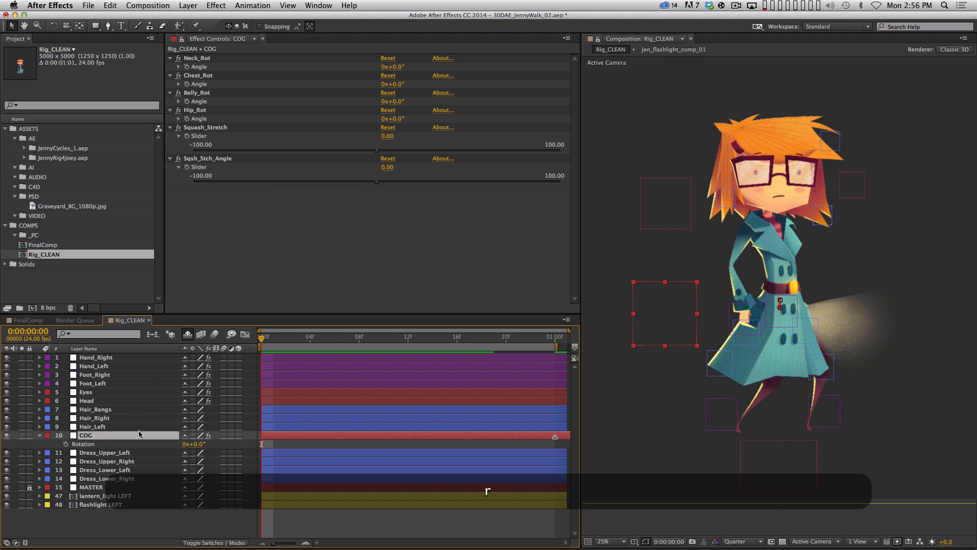
click(65, 444)
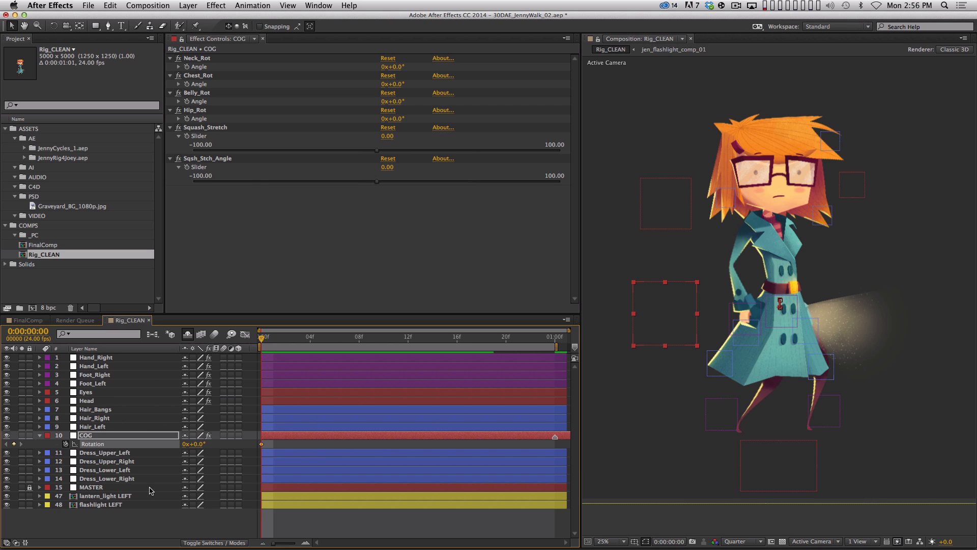
key(F9)
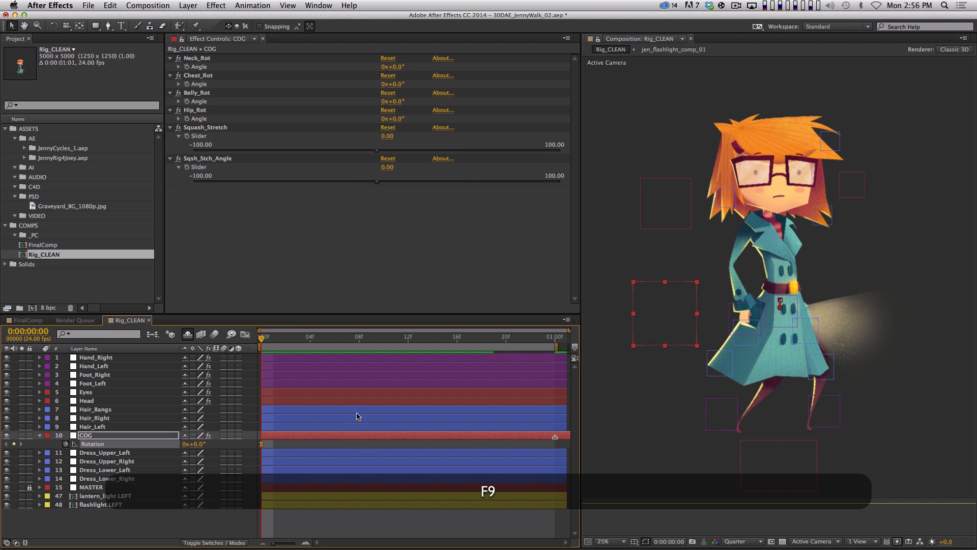
key(super+s)
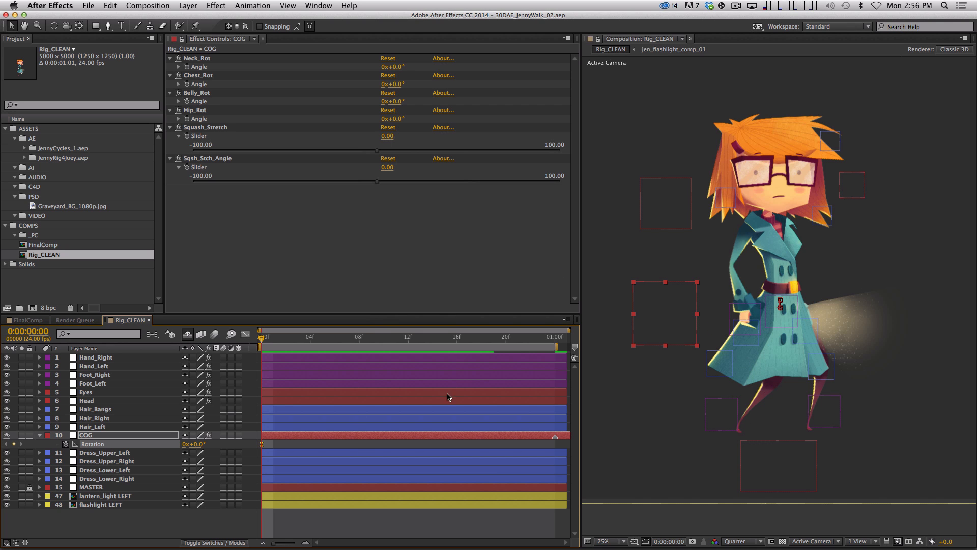
Step: Scrub the first frames to check the pose, and set COG's Rotation to 2° at frame 0
mouse_move(263, 337)
mouse_down()
mouse_move(334, 337)
mouse_move(274, 350)
mouse_up()
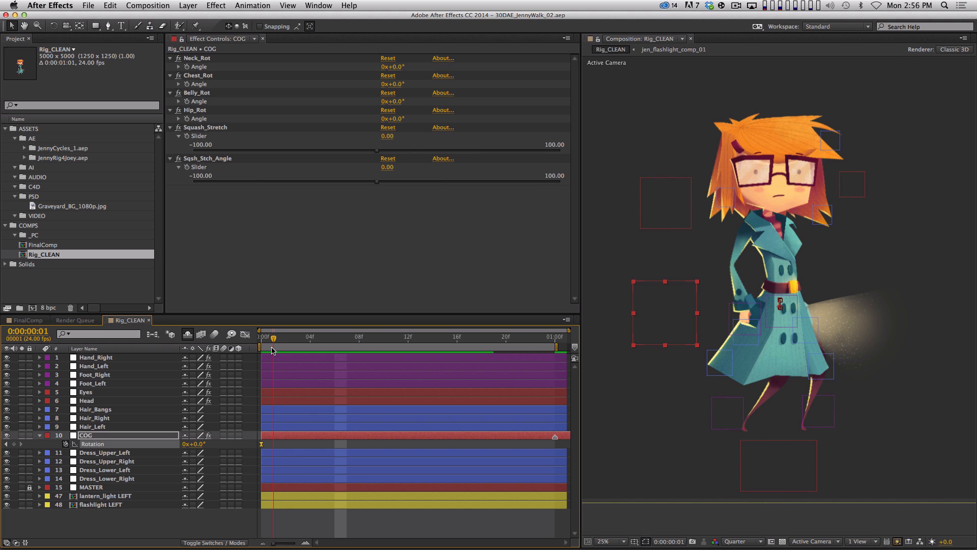
drag(274, 350, 257, 378)
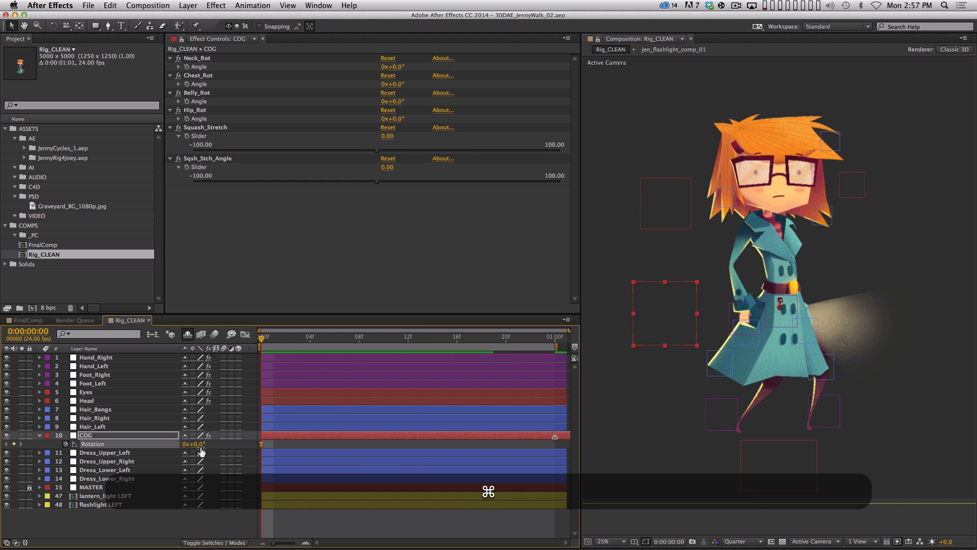
drag(195, 444, 205, 450)
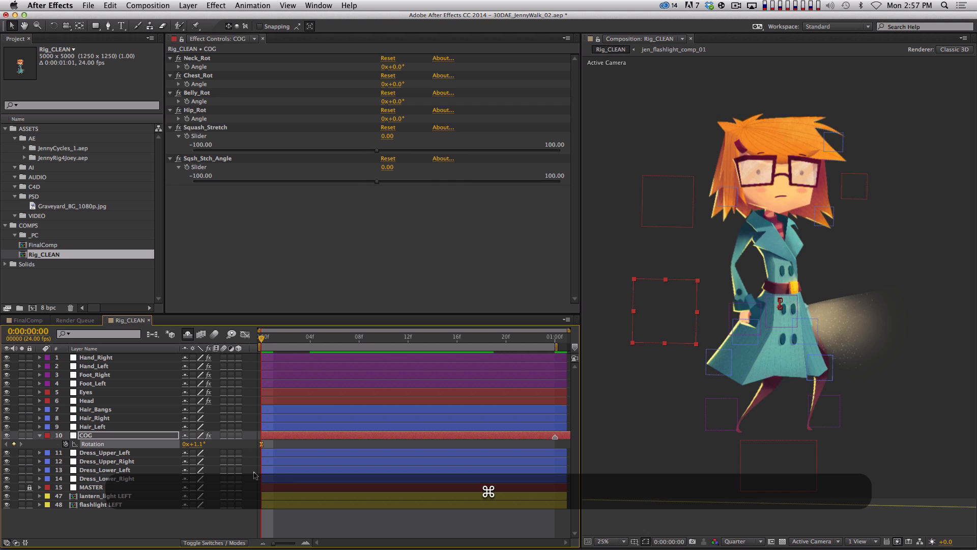
click(197, 444)
text(2)
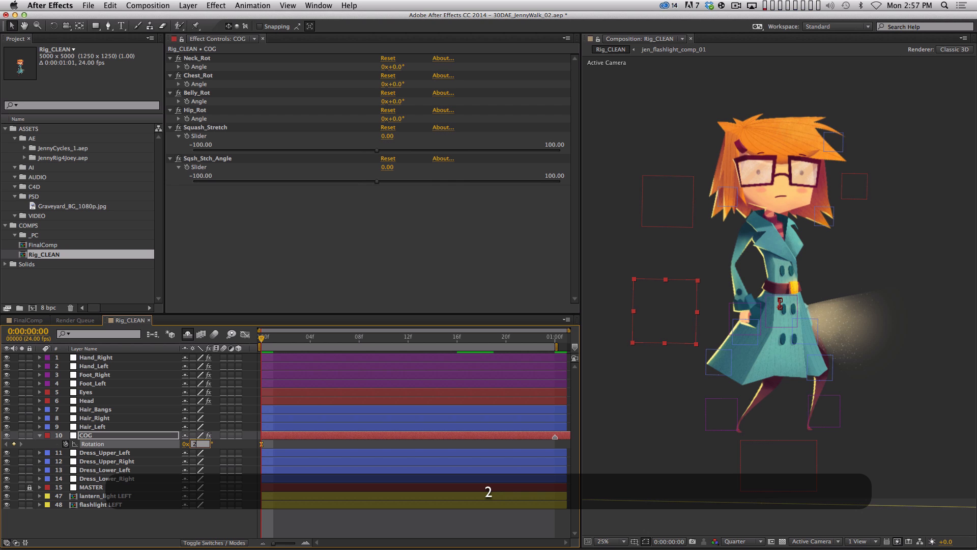
key(Return)
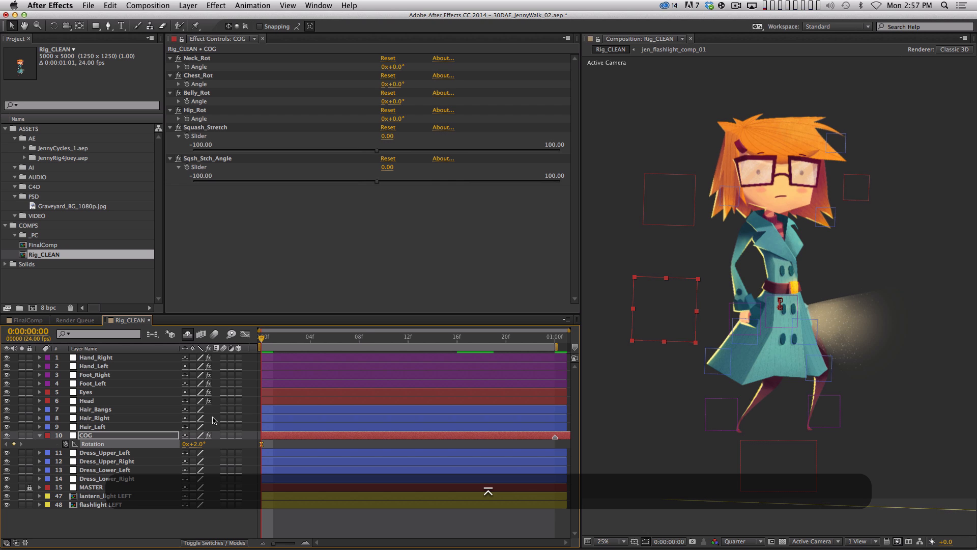
Step: Set COG's Rotation to -2° at frame 6
drag(282, 338, 321, 346)
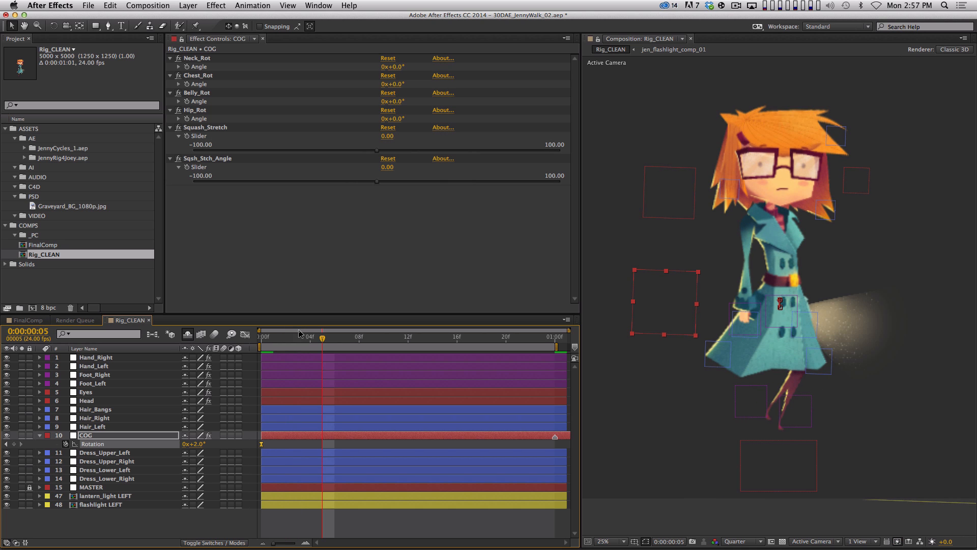
key(Page_Down)
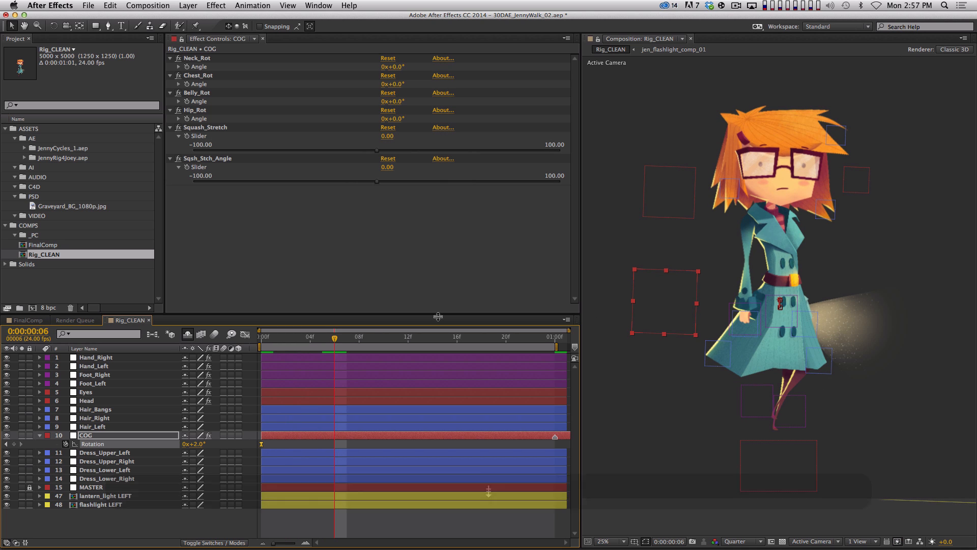
click(194, 444)
text(-2)
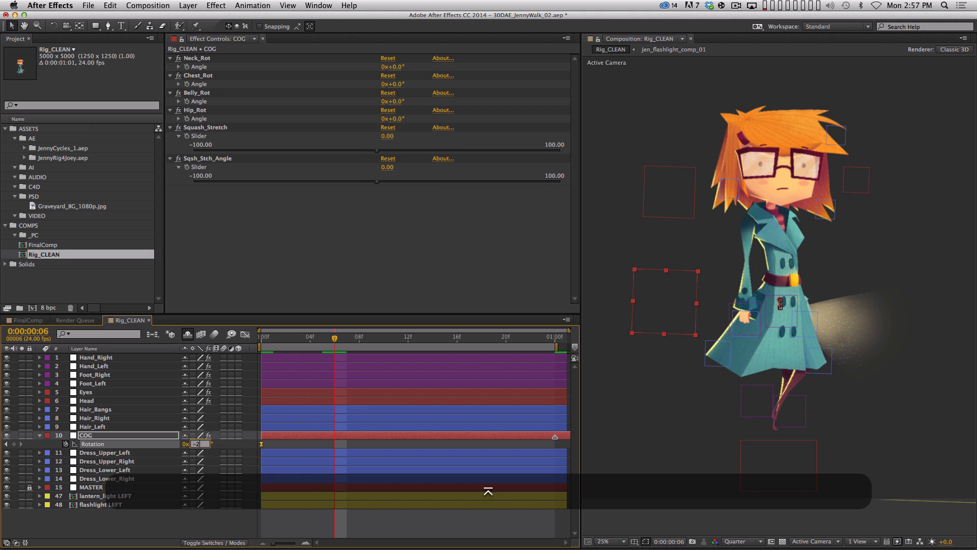
key(Return)
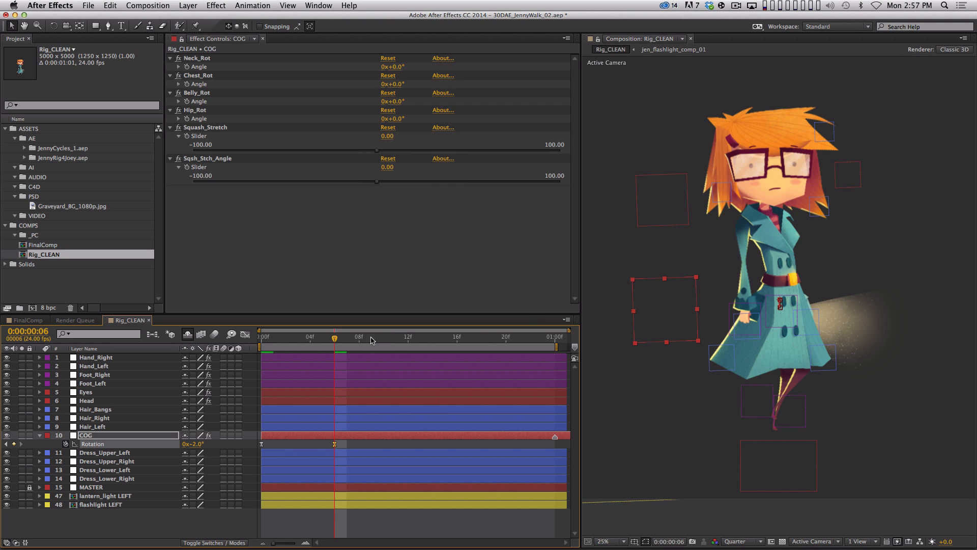
Step: Copy COG's Rotation keyframes from the first half-cycle to frames 12, 18 and 24, ending on the frame 0 value
click(408, 336)
click(261, 444)
key(super+c)
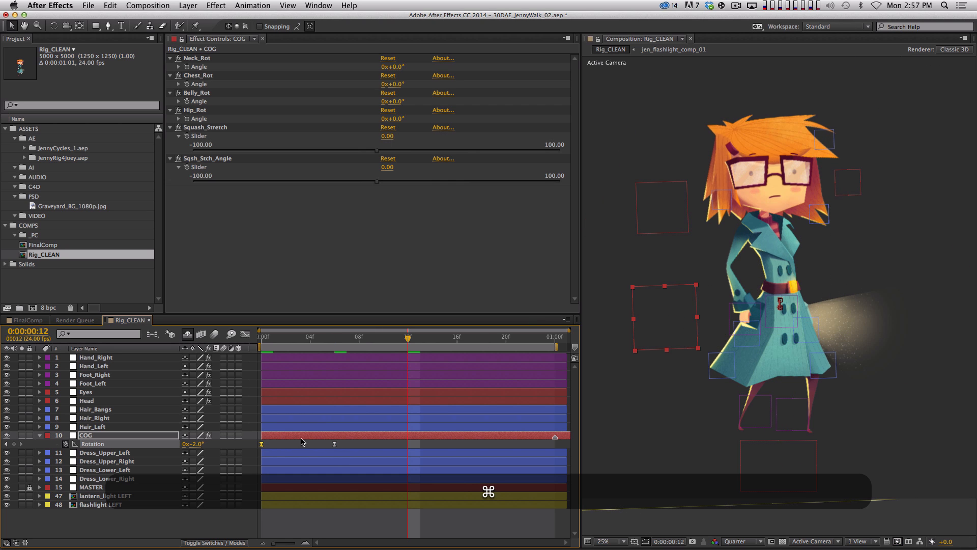
key(super+v)
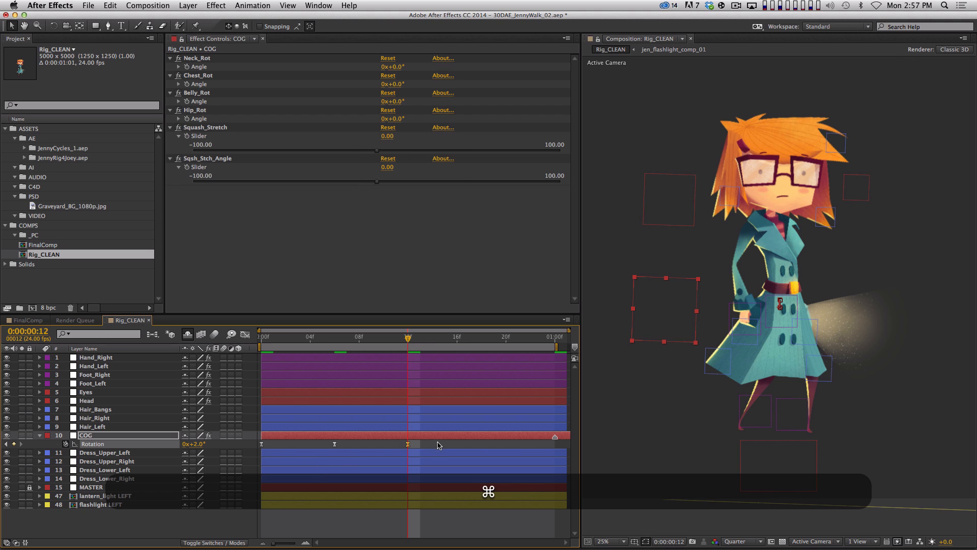
drag(433, 440, 232, 469)
key(super+v)
shift+click(554, 336)
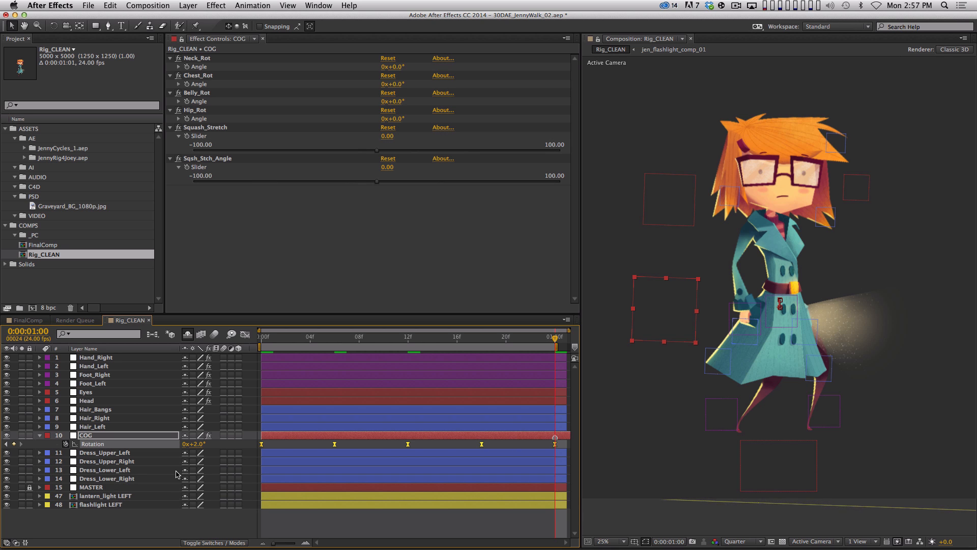
key(super+v)
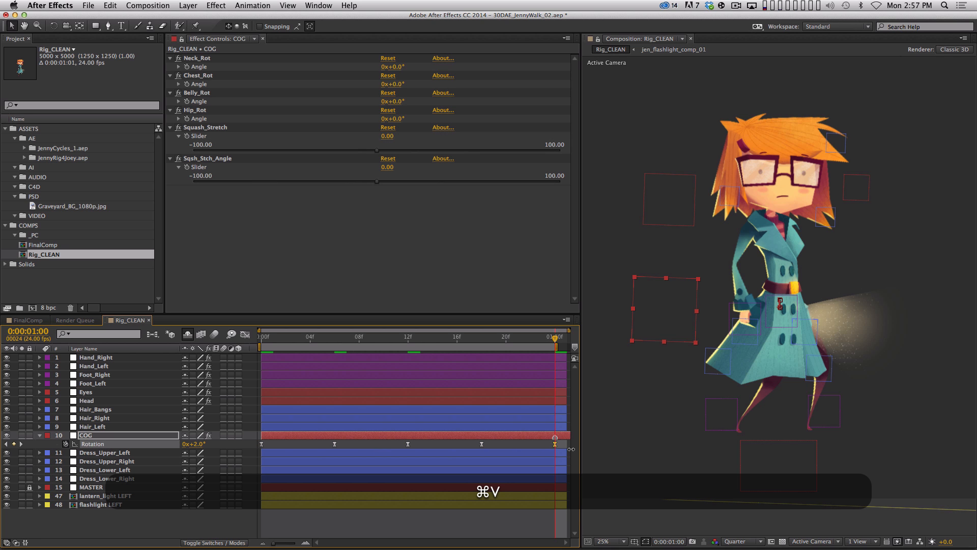
Step: Slide the COG layer until its marker sits at frame 2, reveal its keyframed properties and preview the loop
mouse_move(566, 437)
mouse_down()
mouse_move(274, 441)
mouse_move(307, 444)
mouse_up()
key(u)
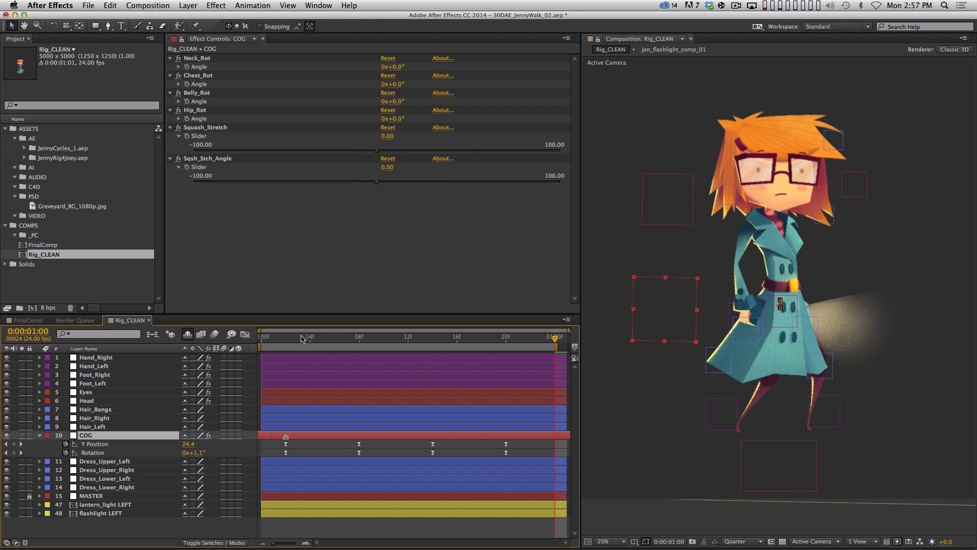
key(space)
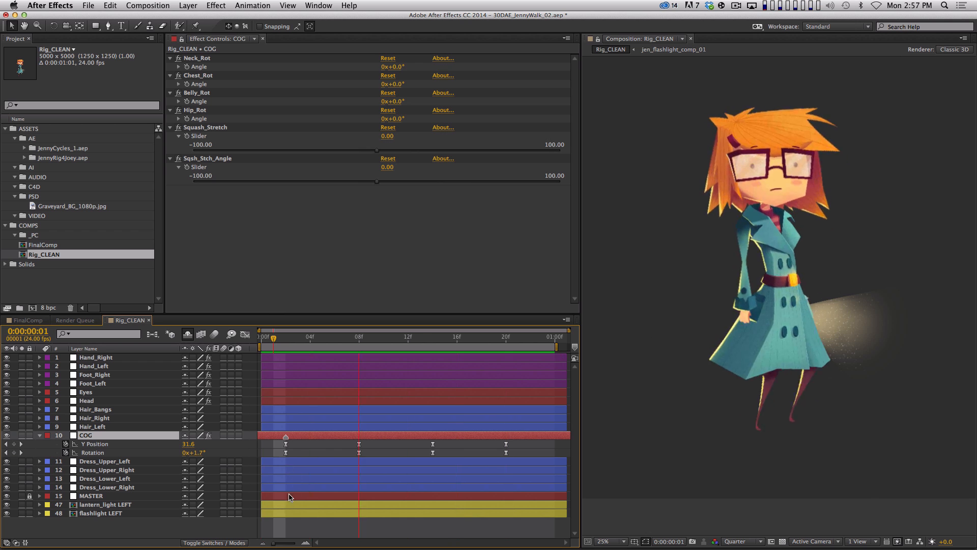
key(space)
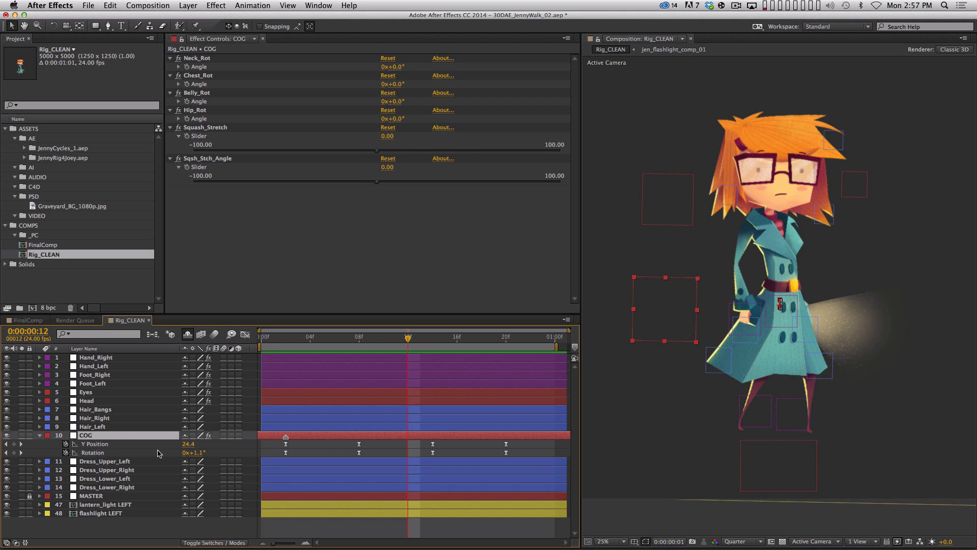
Step: Shift all of COG's Rotation keyframes two frames later than the Y Position keyframes and preview the offset motion
drag(275, 454, 508, 458)
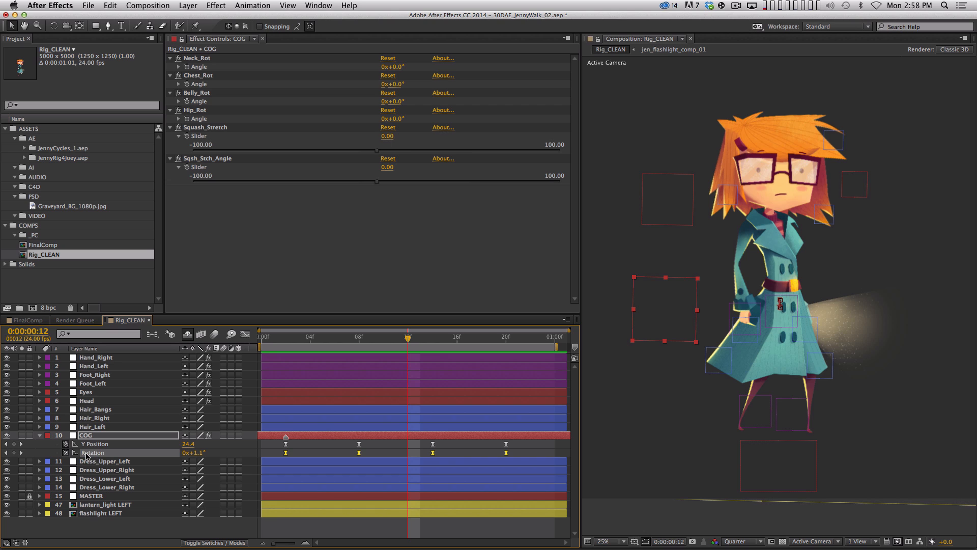
mouse_move(531, 450)
mouse_down()
mouse_move(262, 471)
mouse_move(520, 459)
mouse_up()
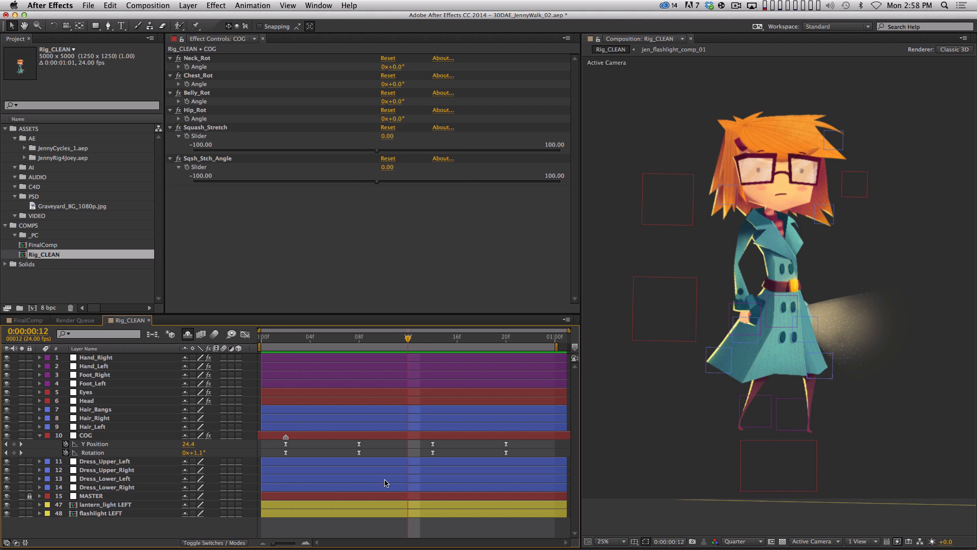
click(93, 453)
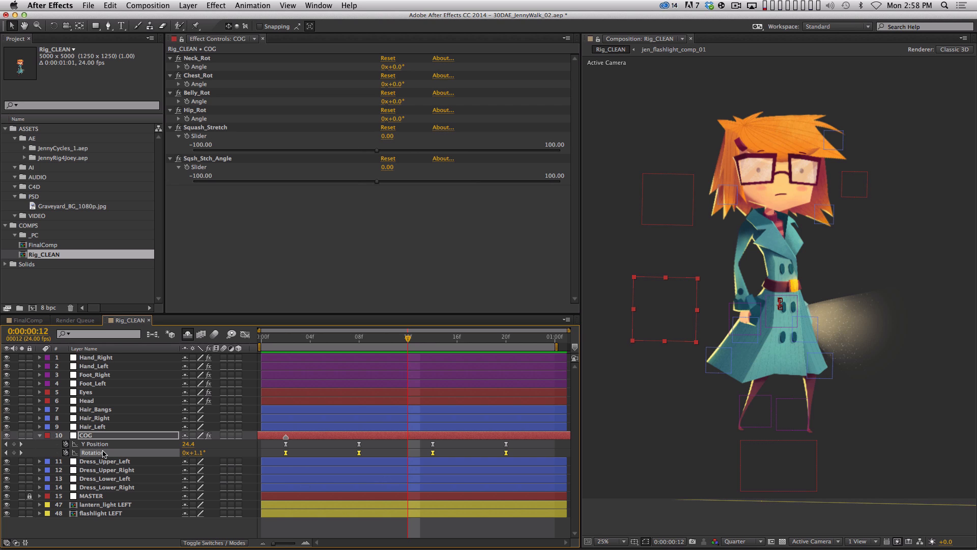
drag(287, 454, 236, 445)
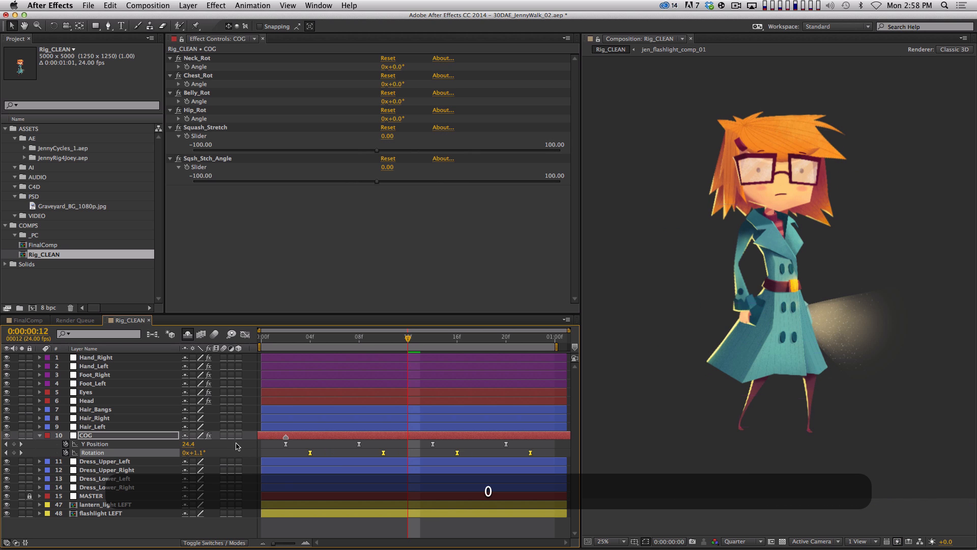
key(KP_0)
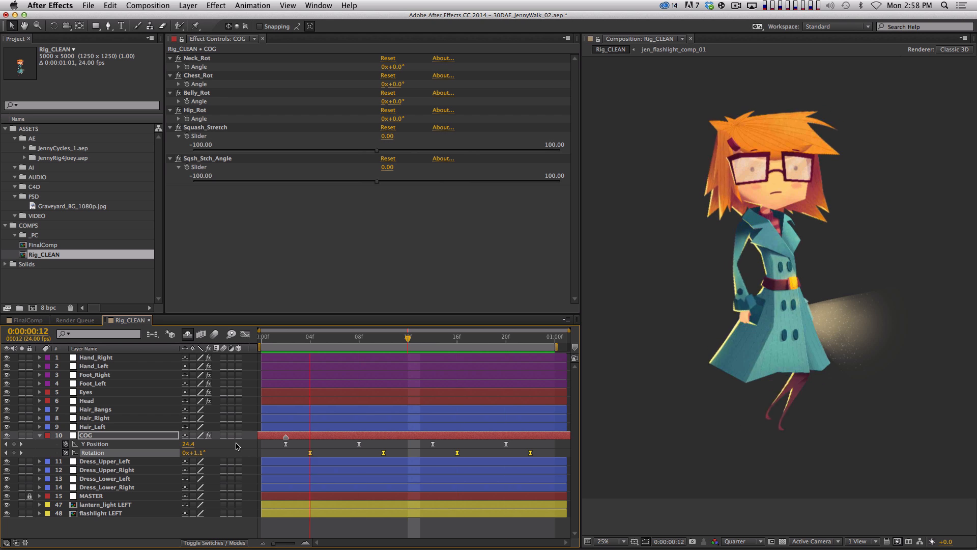
key(space)
Step: Shift COG's Rotation keyframes one more frame later, preview the loop, and return to frame 0 with COG collapsed
mouse_move(385, 462)
mouse_down()
mouse_move(405, 461)
mouse_move(392, 461)
mouse_up()
key(0)
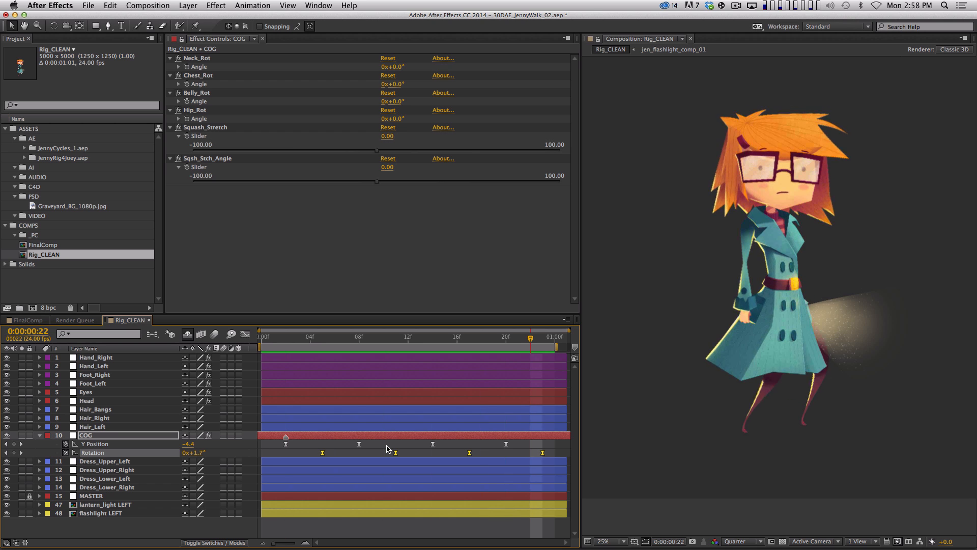
key(space)
drag(301, 340, 261, 345)
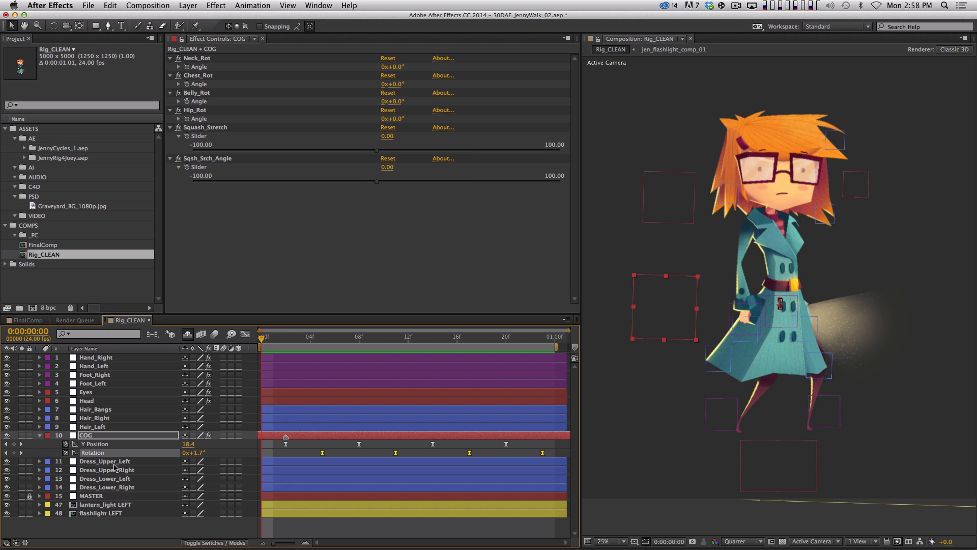
click(40, 435)
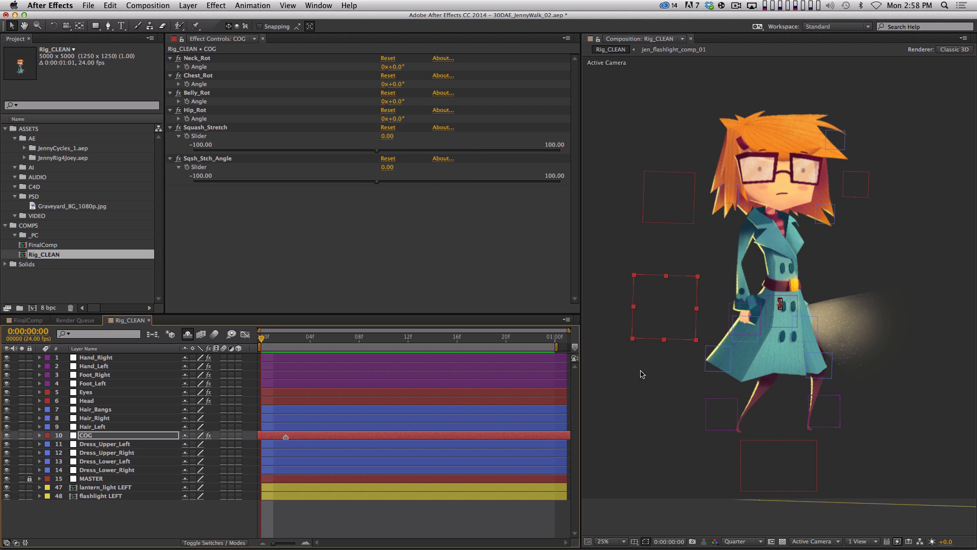
Step: Try moving the Dress_Upper_Left controller slightly in the composition view, and undo the move
click(130, 444)
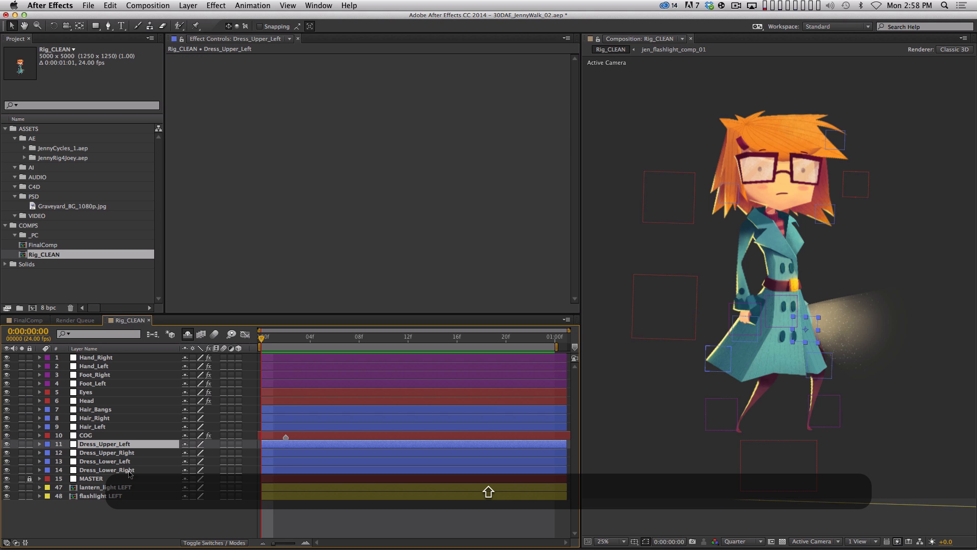
shift+click(131, 470)
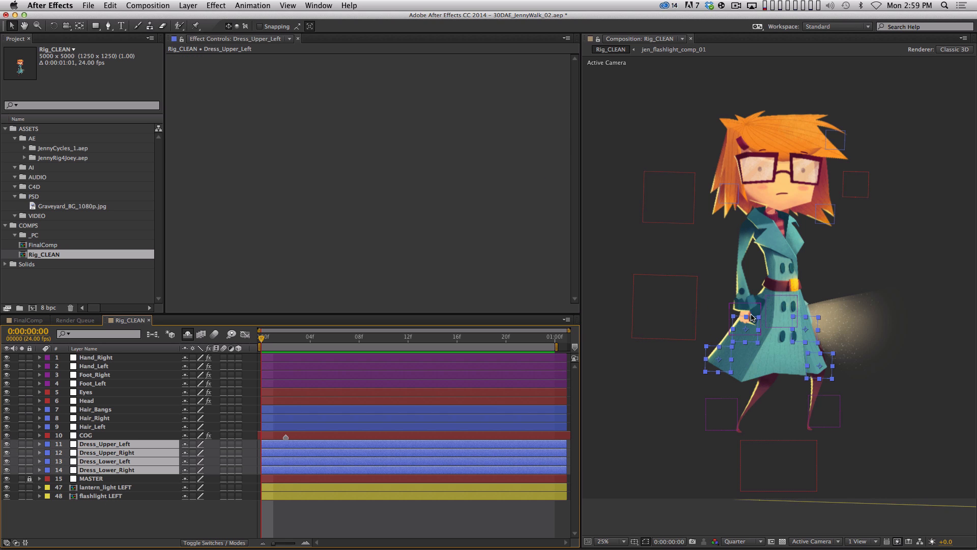
click(139, 435)
click(143, 444)
drag(808, 332, 805, 331)
key(super+z)
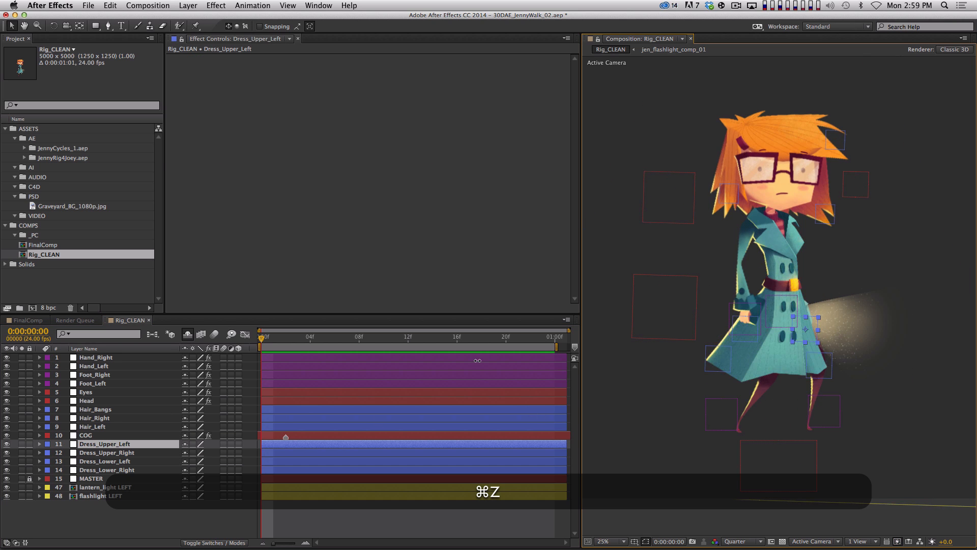
Step: Reveal Position on all four Dress layers and separate it into X and Y dimensions
shift+click(129, 468)
key(shift+p)
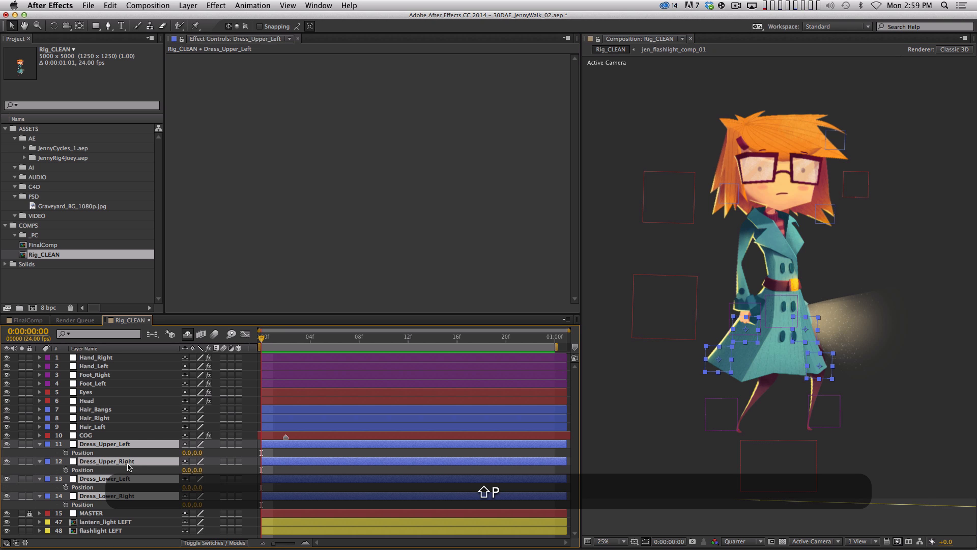
click(92, 453)
super+click(91, 469)
super+click(89, 487)
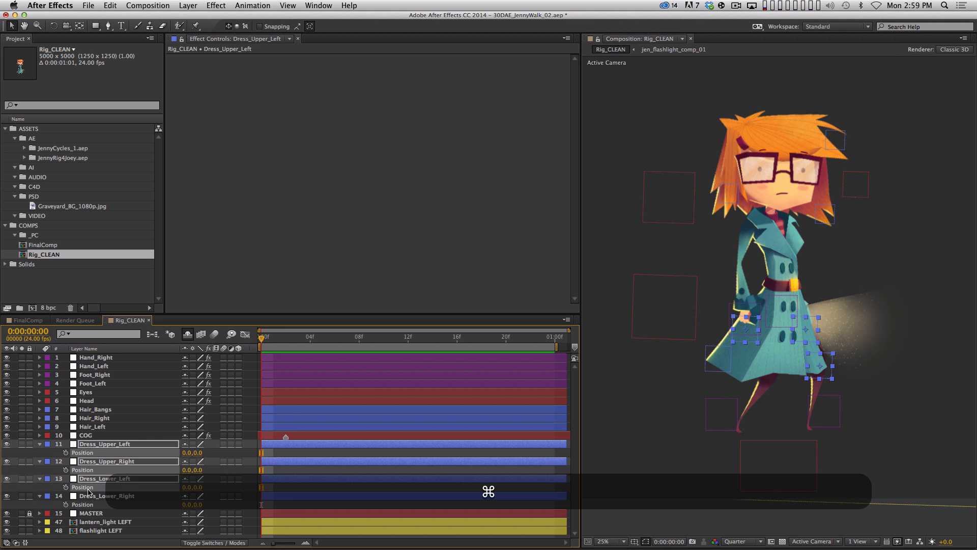
super+click(89, 504)
ctrl+click(89, 504)
click(124, 467)
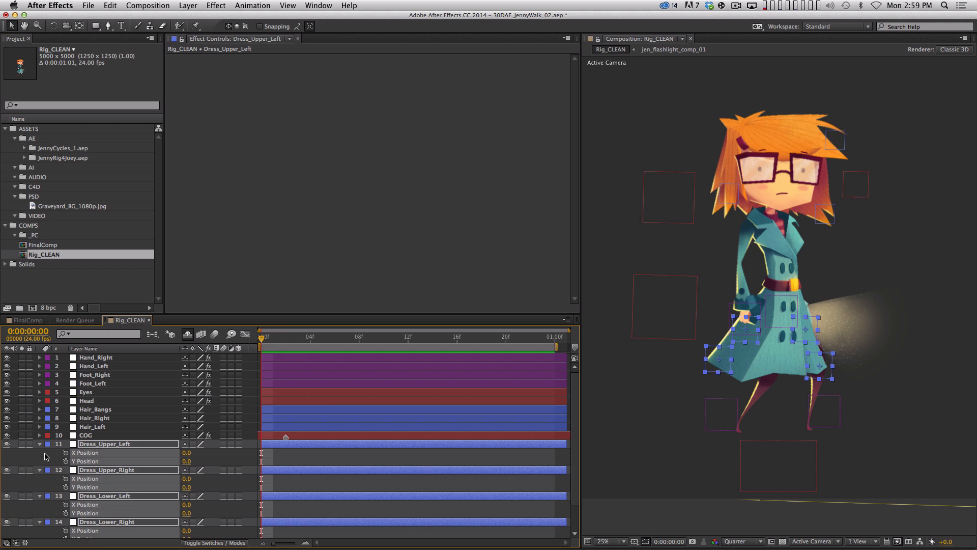
Step: Add a Y Position keyframe at frame 0 on each of the four Dress layers
click(66, 461)
click(65, 487)
click(65, 513)
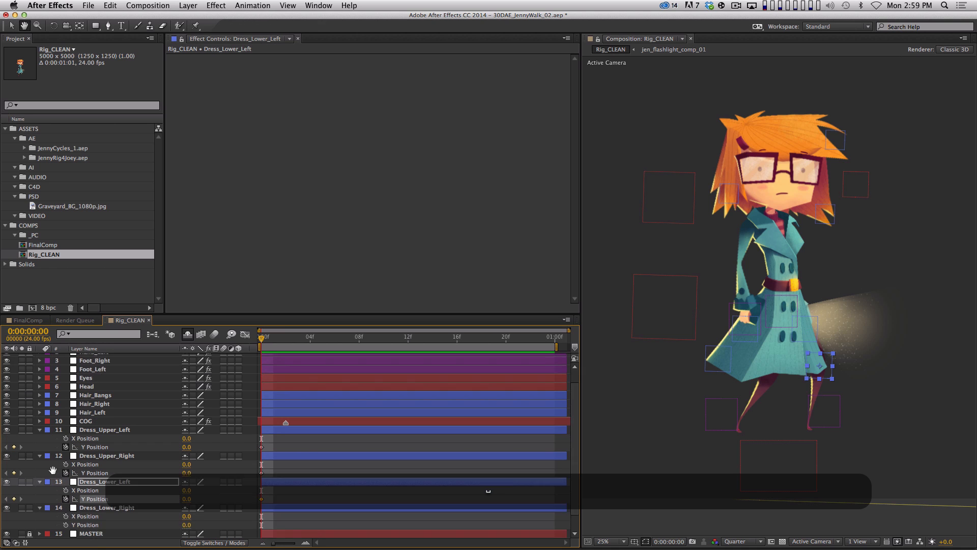
scroll(65, 513, down, 2)
click(65, 507)
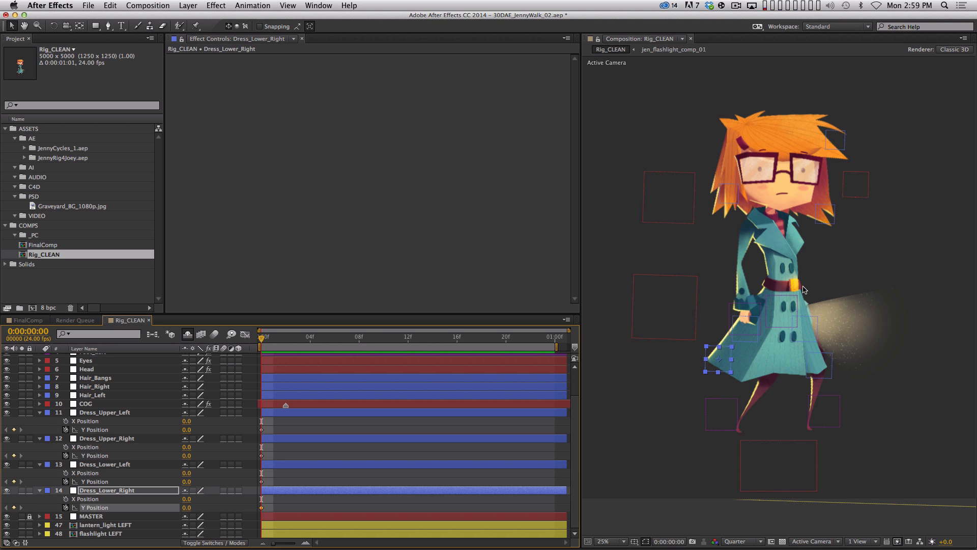
Step: Try nudging all four Dress controllers down together to a Y Position of 40
shift+click(104, 414)
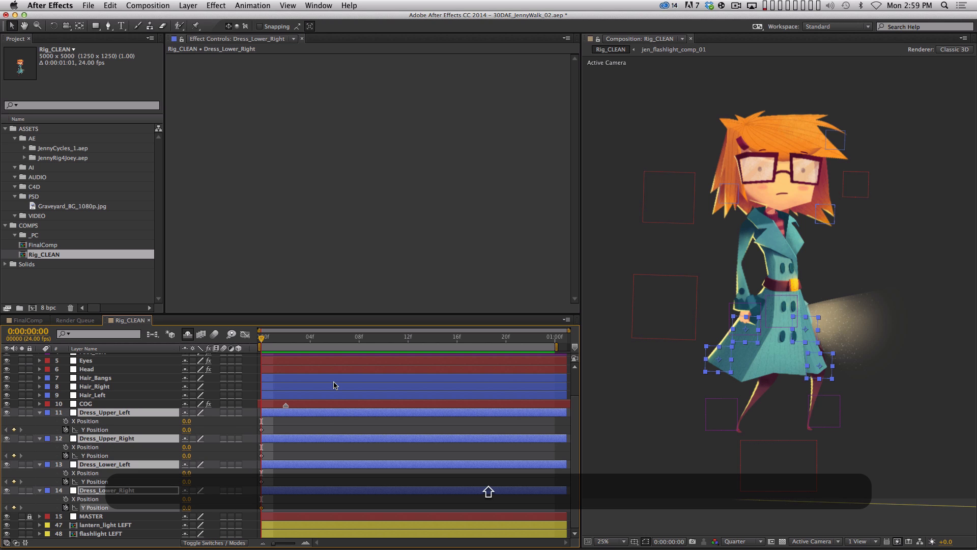
key(shift+Down)
key(shift+Up)
click(122, 413)
shift+click(130, 490)
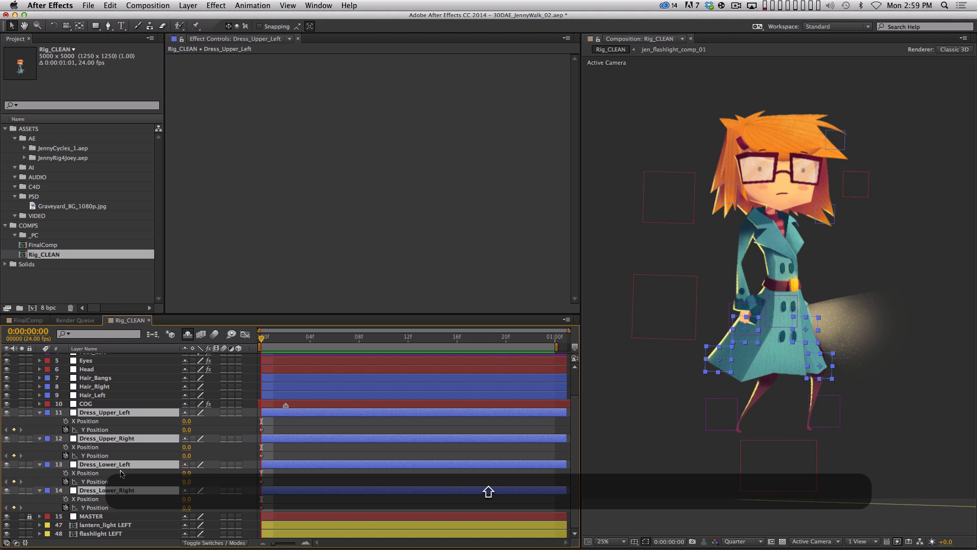
key(shift+Down)
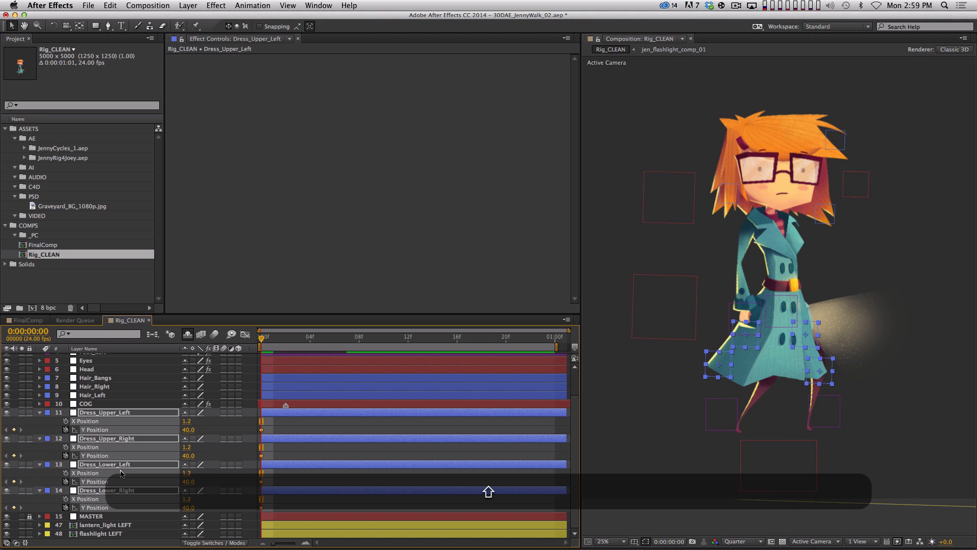
key(shift+Up)
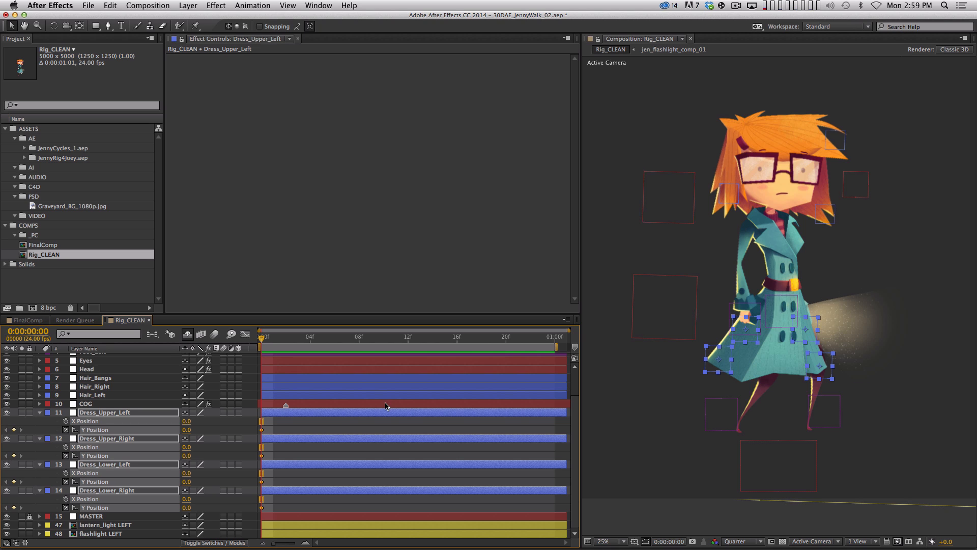
Step: Nudge Dress_Upper_Left and Dress_Upper_Right down to a Y Position of 16 at frame 0
click(226, 424)
click(138, 413)
shift+click(128, 439)
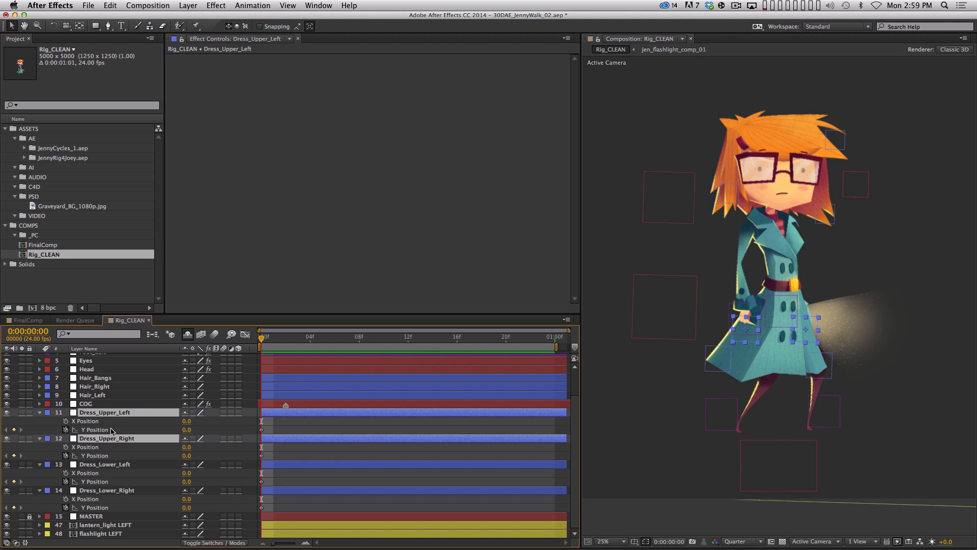
key(super+v)
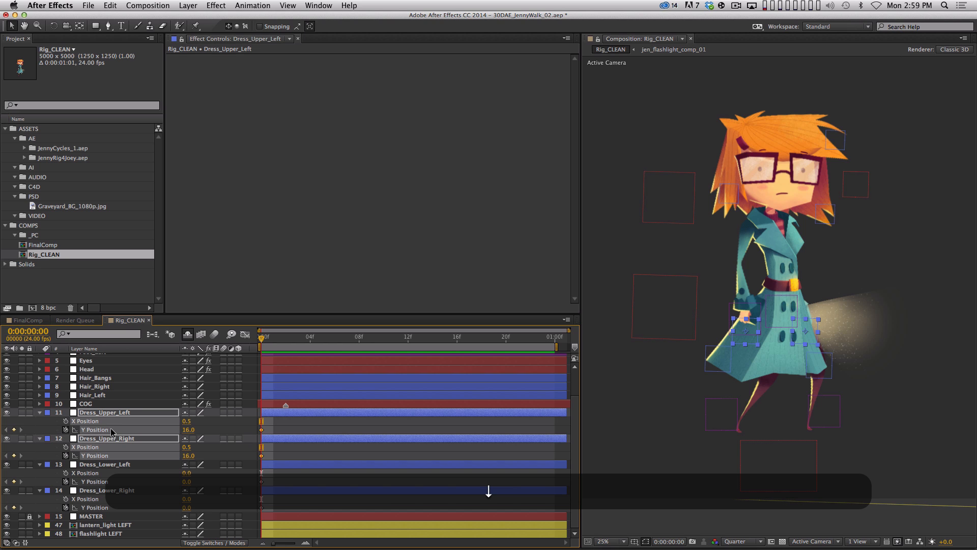
Step: Nudge Dress_Lower_Left and Dress_Lower_Right down to a Y Position of 32 at frame 0
click(114, 464)
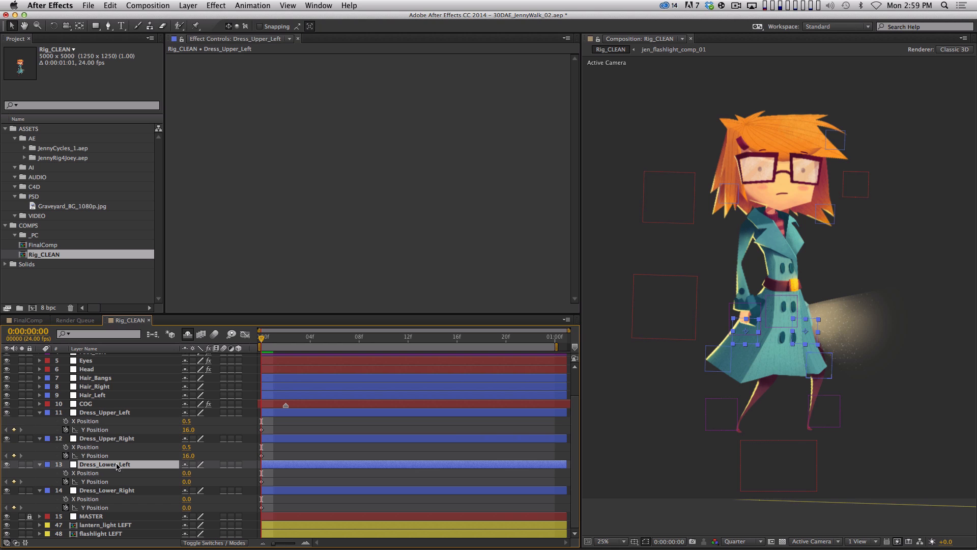
super+click(119, 490)
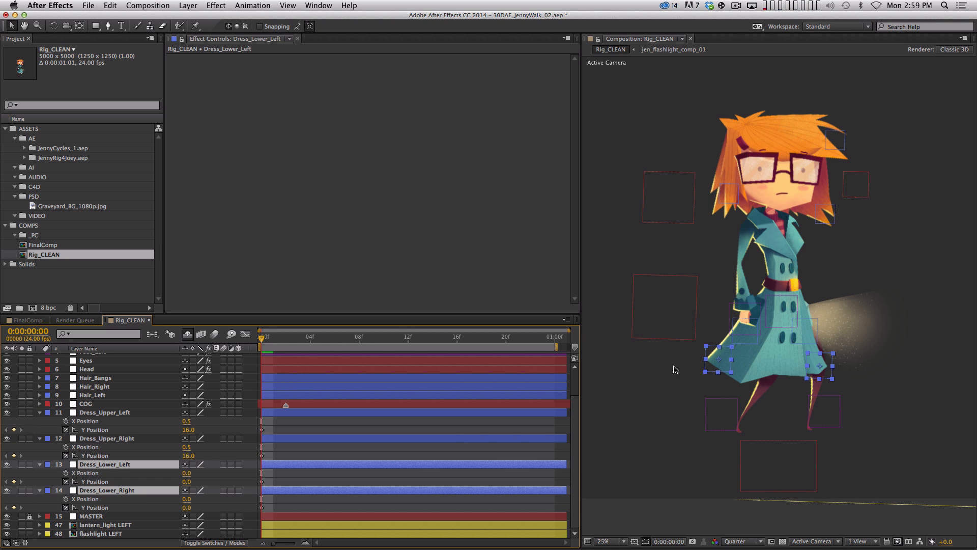
key(super+v)
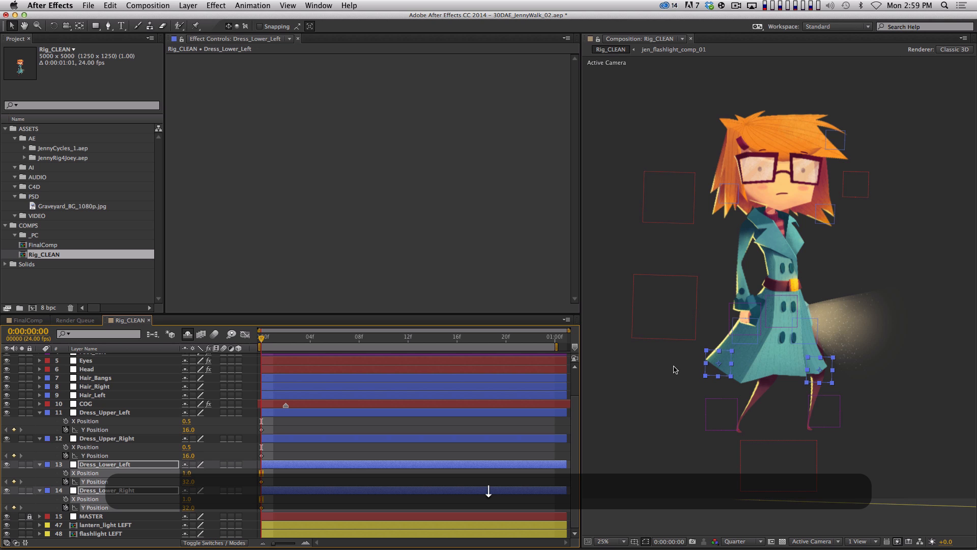
click(357, 422)
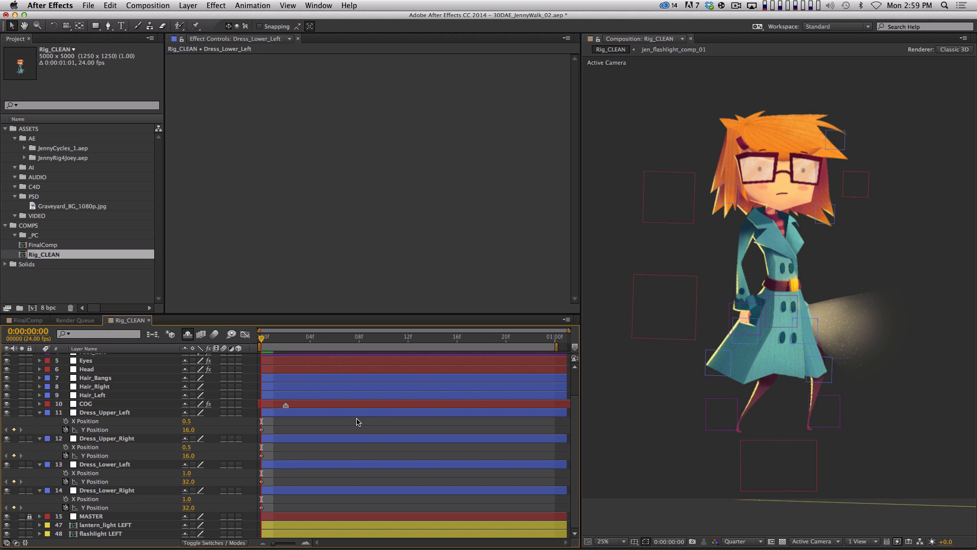
Step: At frame 6, raise Dress_Upper_Left and Dress_Upper_Right together to a Y Position of 0
drag(271, 340, 335, 342)
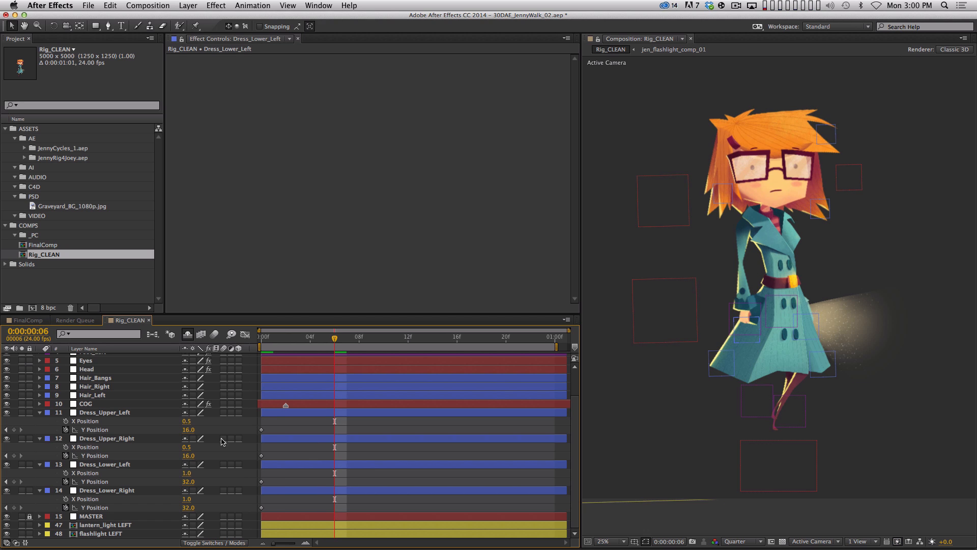
click(131, 414)
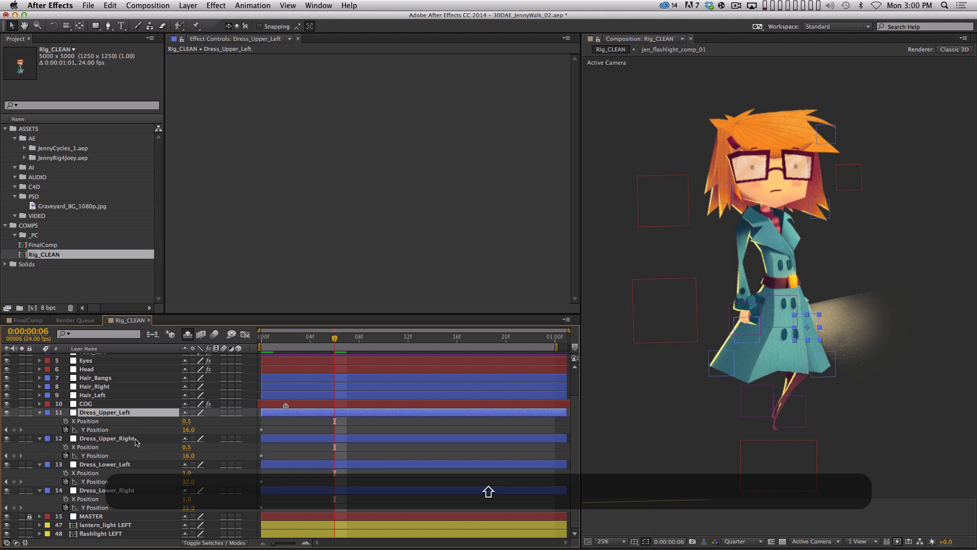
shift+click(132, 438)
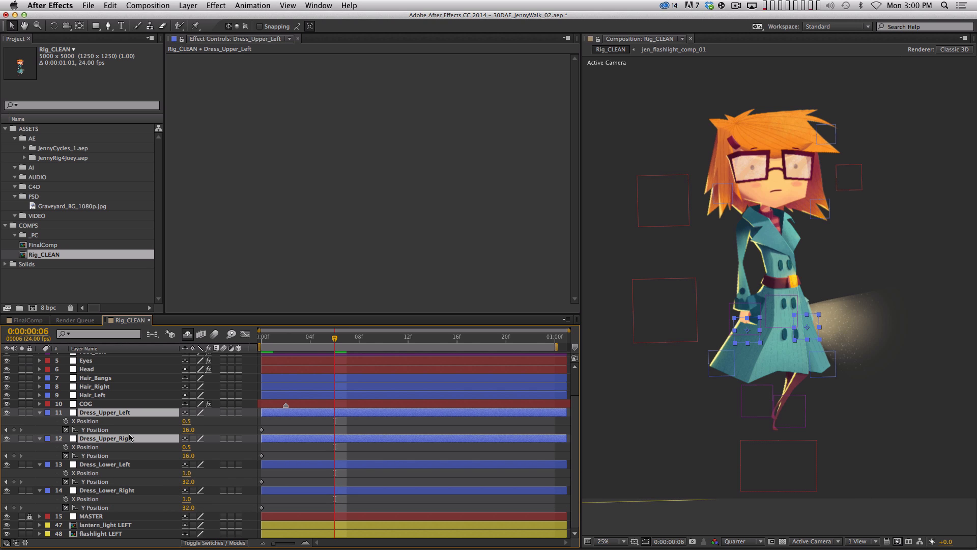
key(Up)
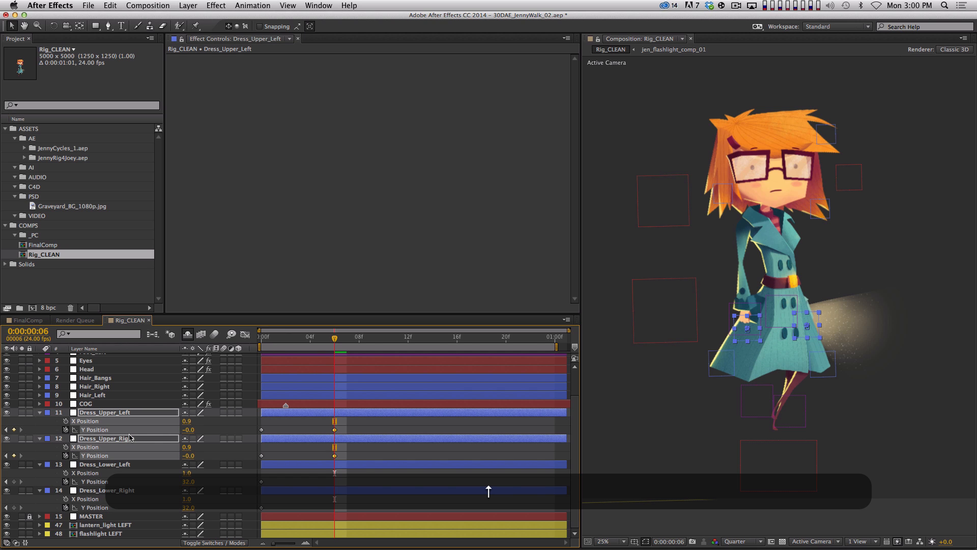
Step: Raise Dress_Lower_Left and Dress_Lower_Right together to a Y Position of 0 at frame 6
click(122, 465)
shift+click(124, 489)
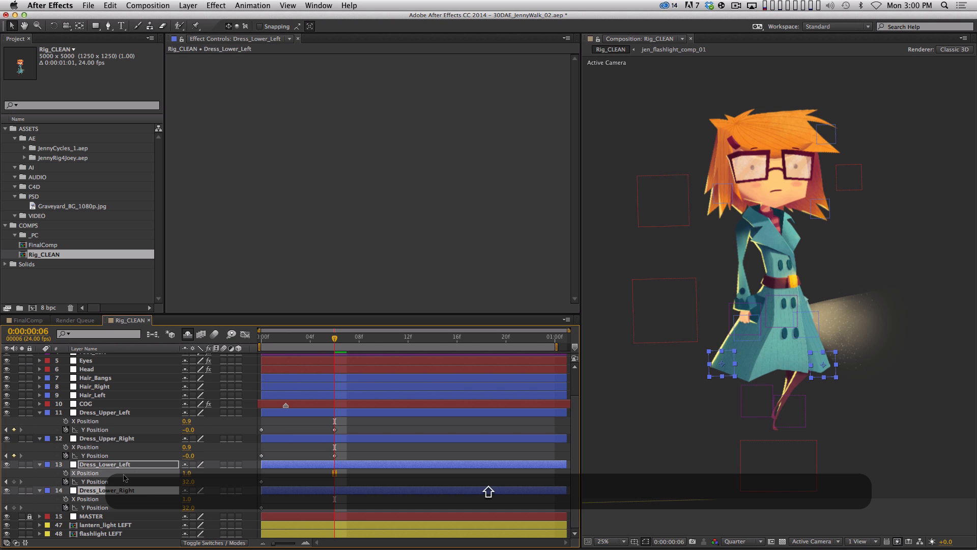
key(Up)
key(Up)
key(Up)
key(Up)
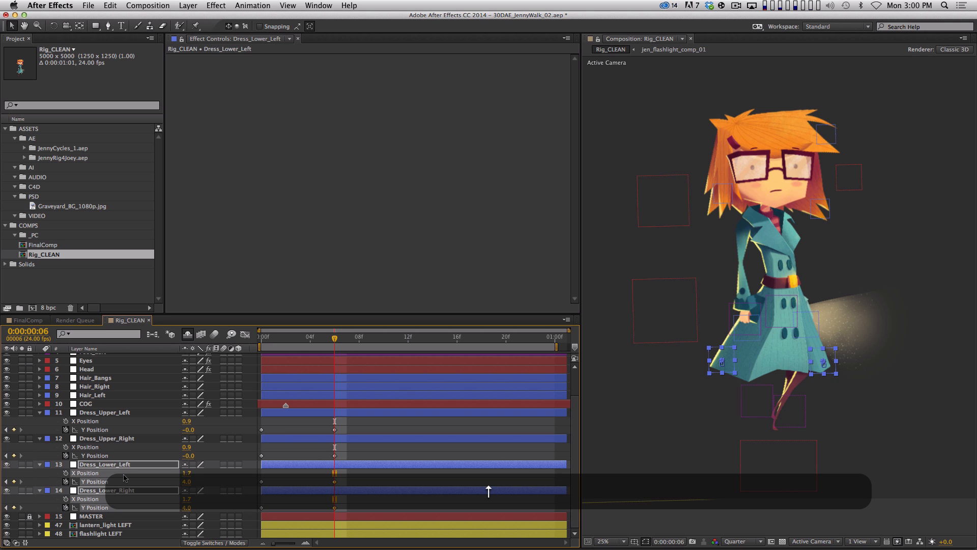
key(Up)
click(361, 425)
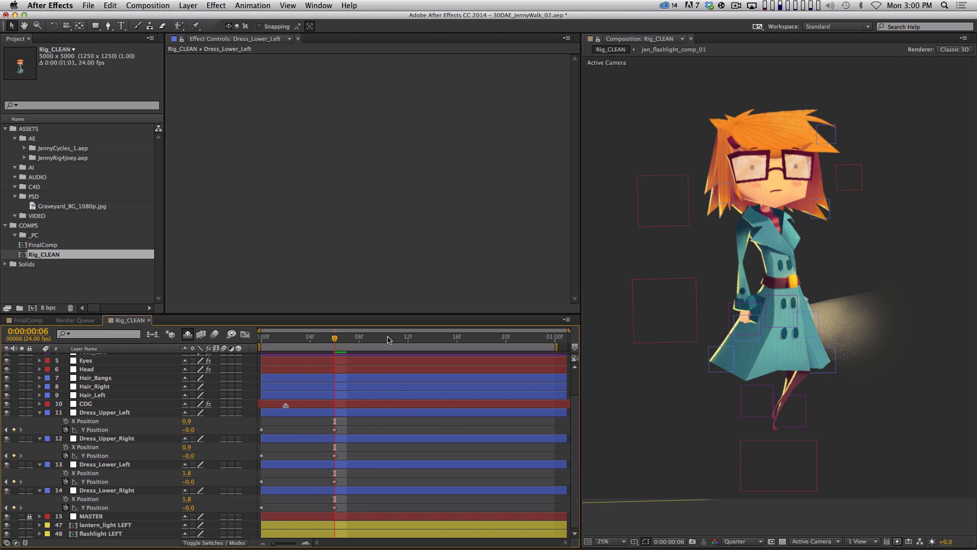
Step: Copy the frame 0 Y Position keyframes of Dress_Upper_Left and Dress_Upper_Right to frame 12
click(408, 338)
click(262, 430)
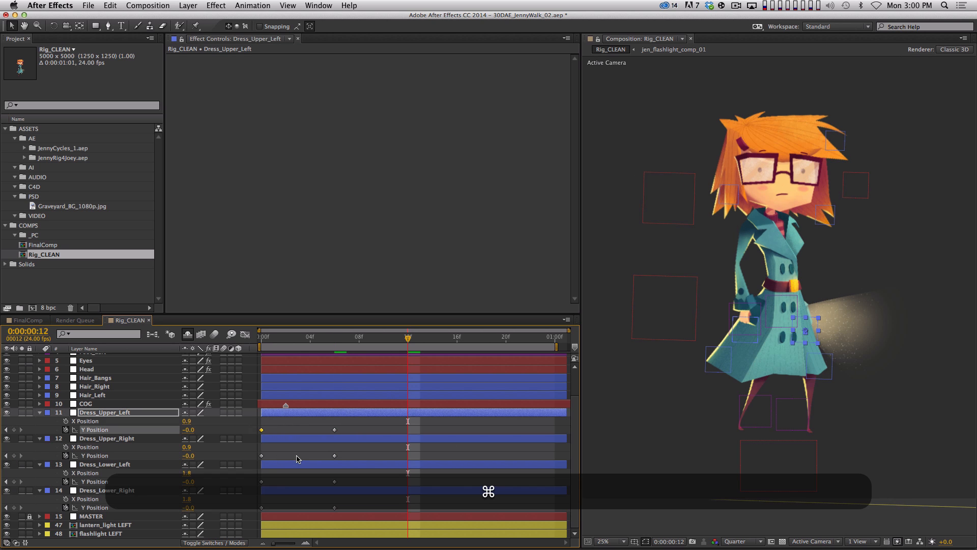
key(super+c)
key(super+v)
click(261, 455)
key(super+c)
key(super+v)
Step: Copy the frame 0 Y Position keyframes of Dress_Lower_Left and Dress_Lower_Right to frame 12
click(262, 481)
key(super+c)
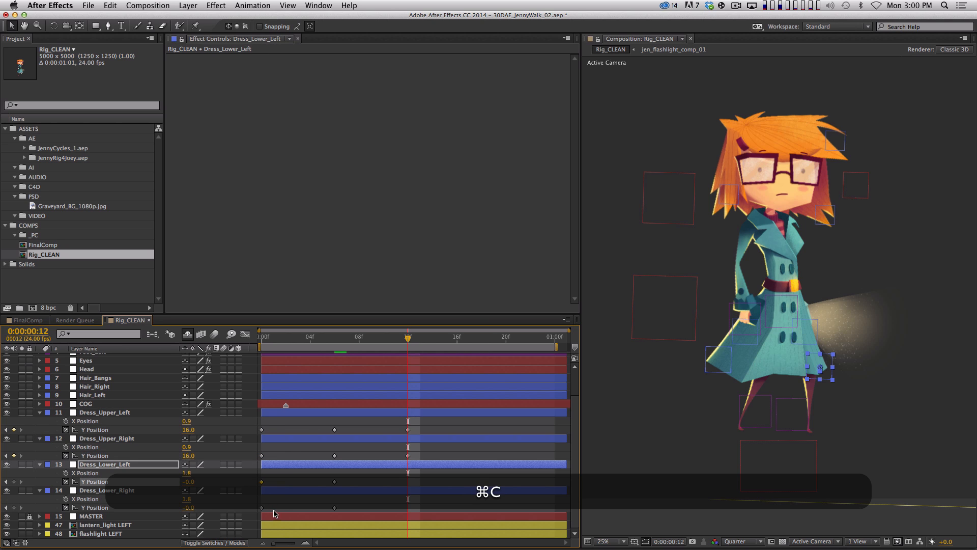
key(super+v)
click(261, 508)
key(super+c)
key(super+v)
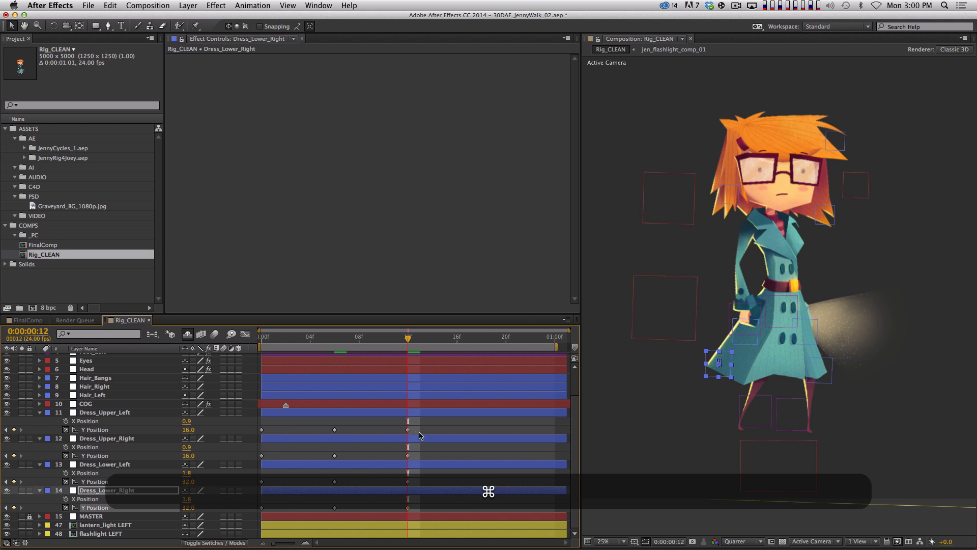
Step: Duplicate each Dress layer's three Y Position keyframes starting at frame 12, extending the up-and-down motion to frame 24
drag(435, 425, 250, 439)
key(super+c)
key(super+v)
drag(422, 452, 241, 471)
key(super+c)
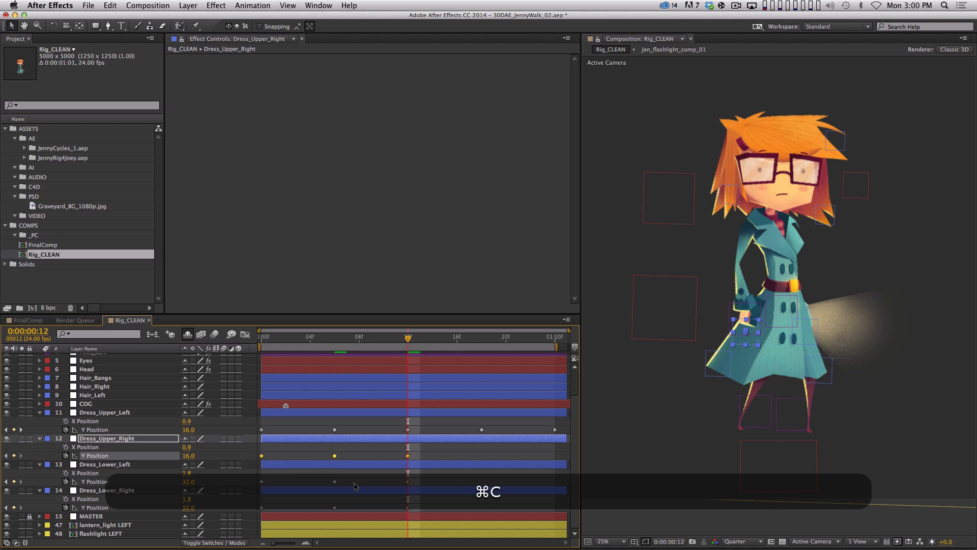
key(super+v)
drag(423, 477, 246, 497)
key(super+c)
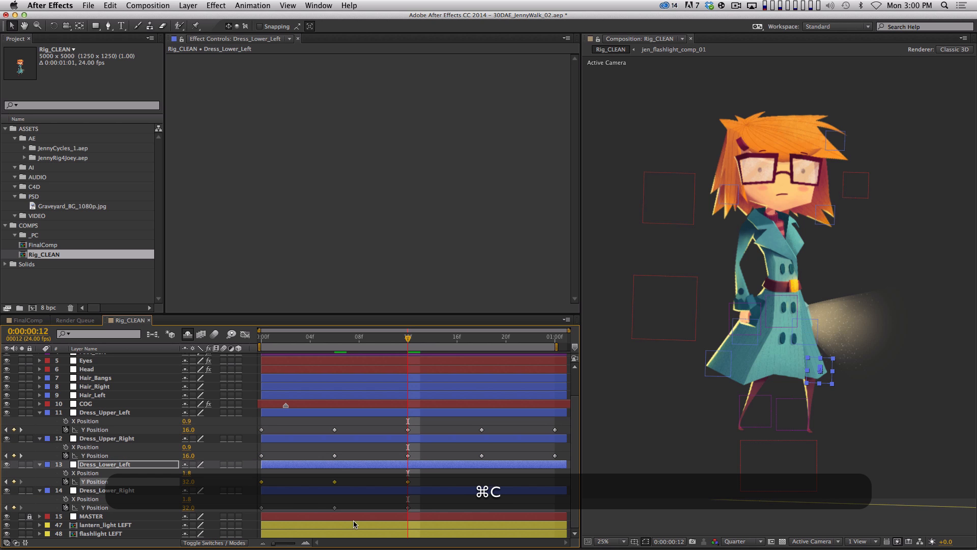
key(super+v)
drag(428, 503, 253, 519)
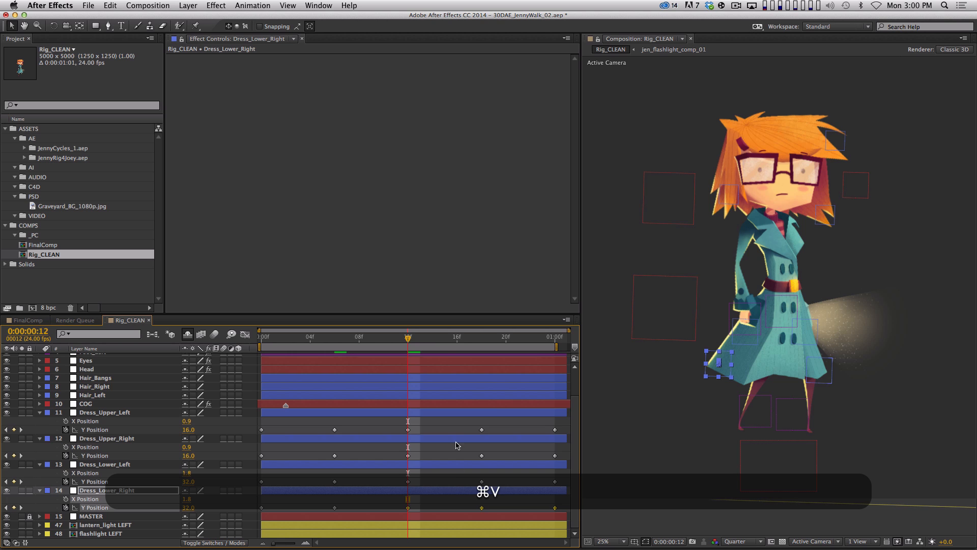
Step: Copy each Dress layer's full set of Y Position keyframes and paste it on the same layer starting at frame 24
shift+click(553, 334)
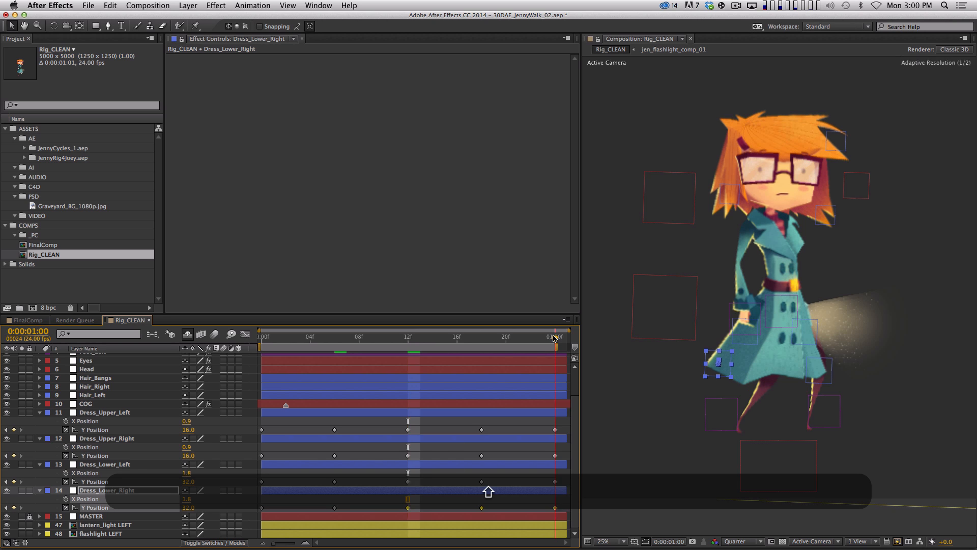
click(104, 433)
key(super+c)
click(103, 456)
key(super+v)
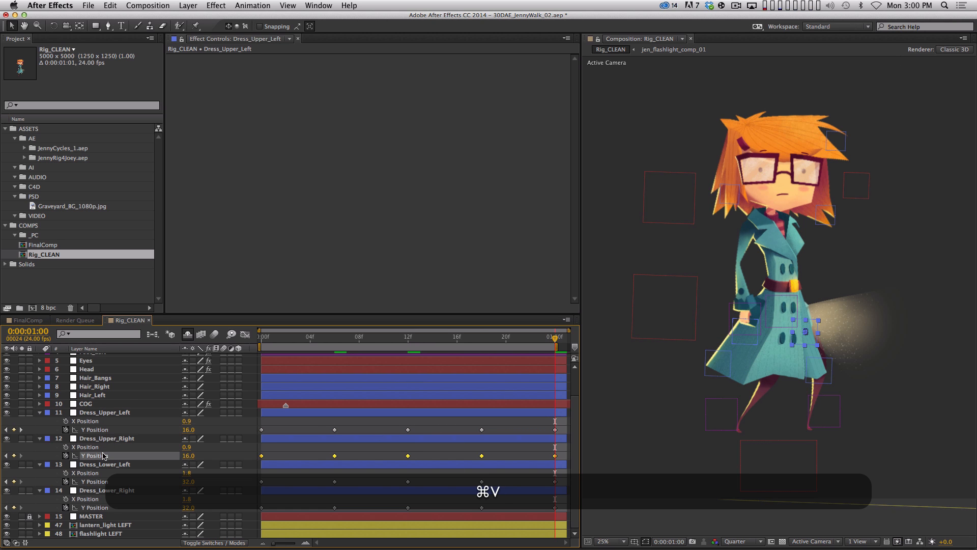
click(105, 481)
key(super+v)
click(105, 507)
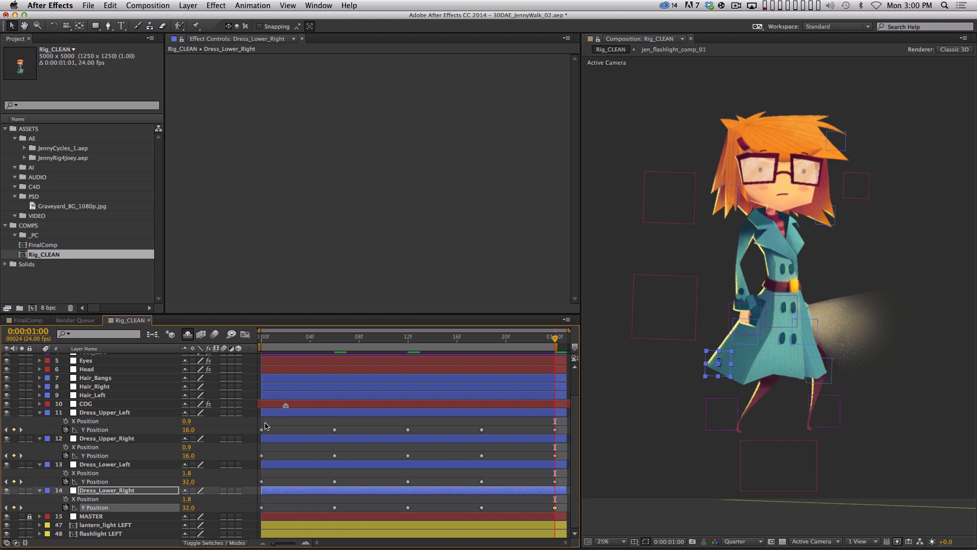
Step: Apply Easy Ease to all Y Position keyframes of the four Dress layers
drag(259, 423, 310, 466)
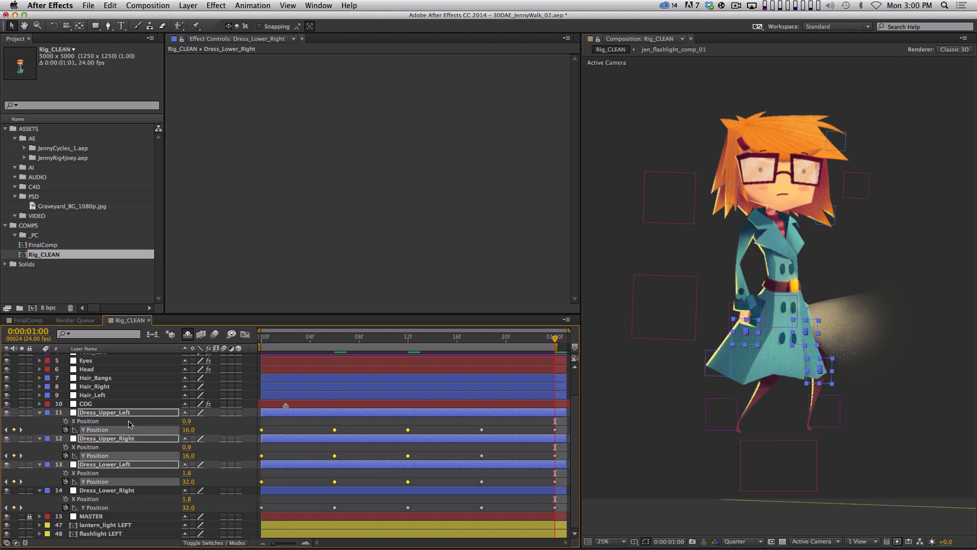
click(116, 430)
super+click(100, 455)
super+click(99, 482)
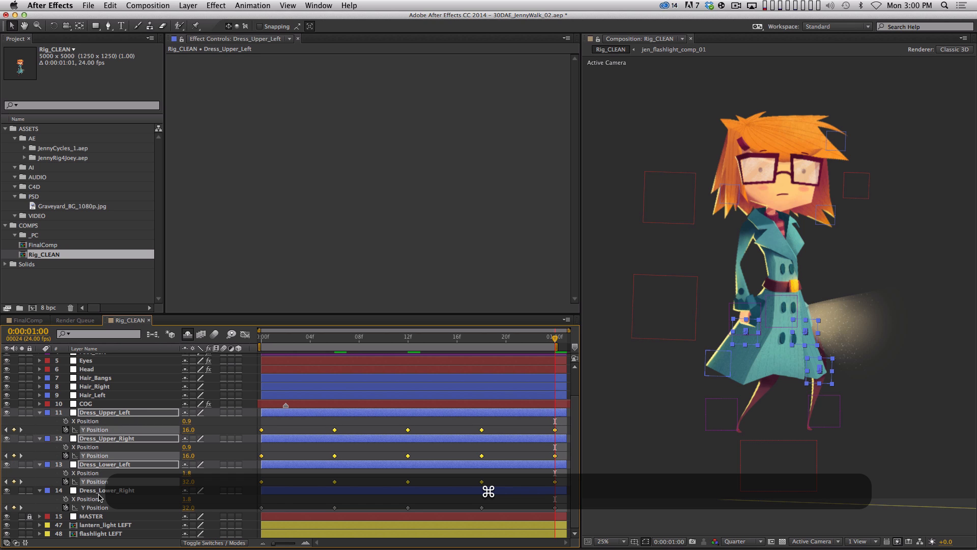
super+click(102, 508)
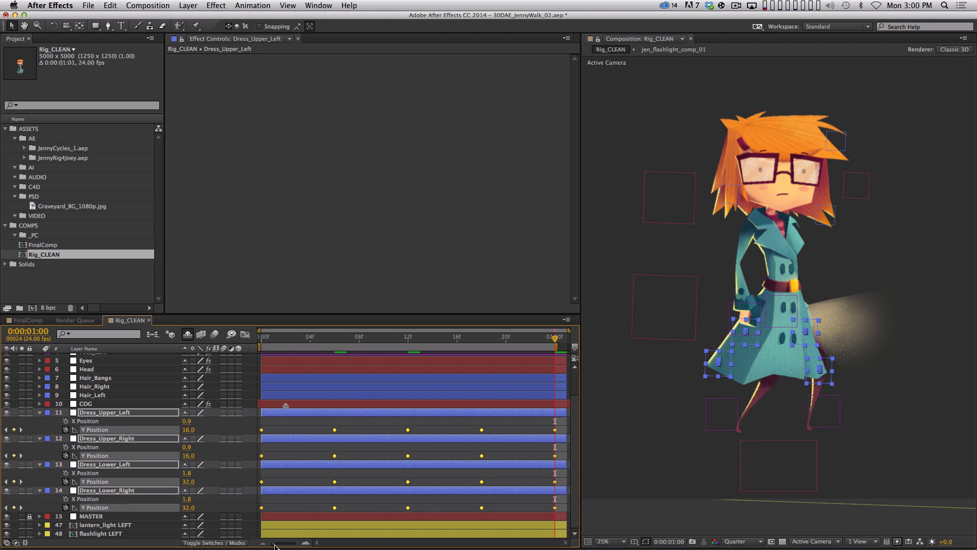
key(F9)
Step: Display the Y Position curves of all four Dress layers together in the graph editor
click(245, 334)
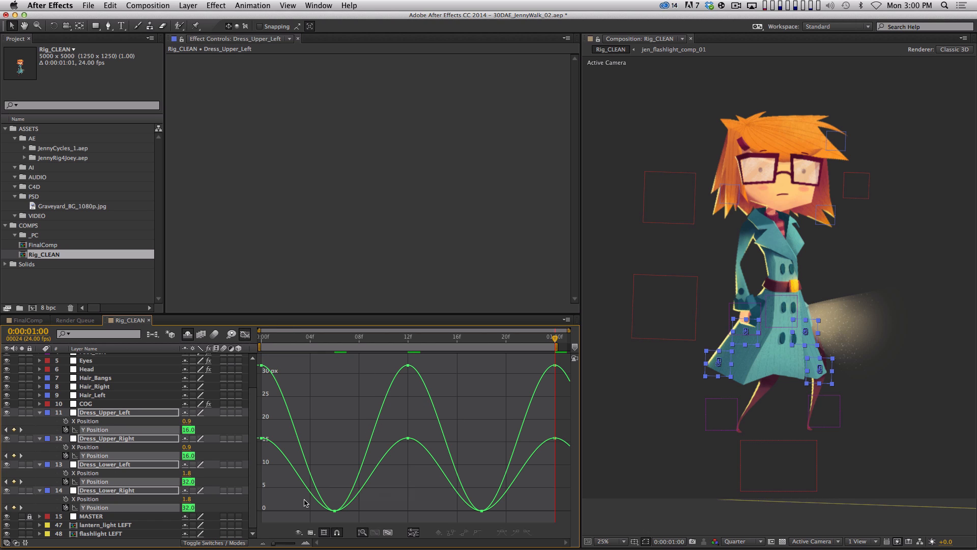
click(96, 432)
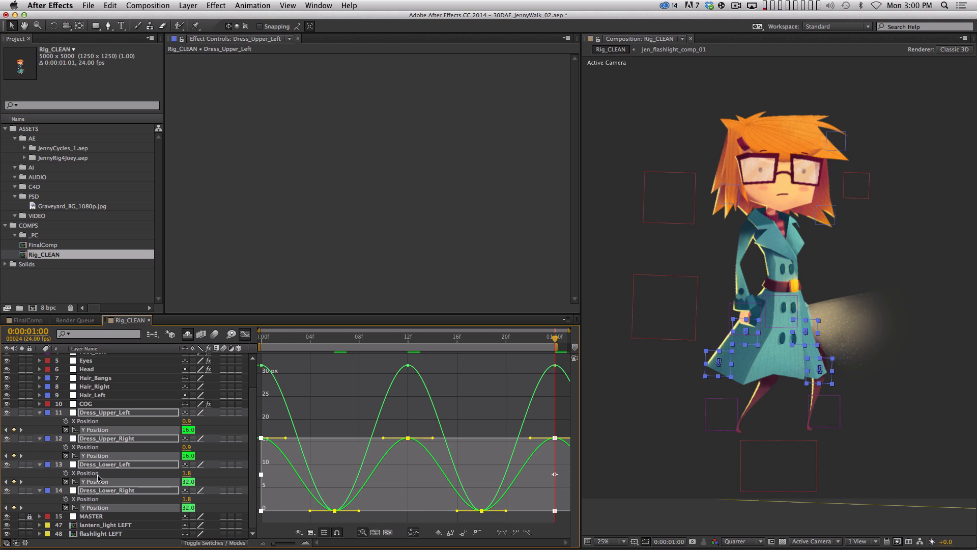
key(shift)
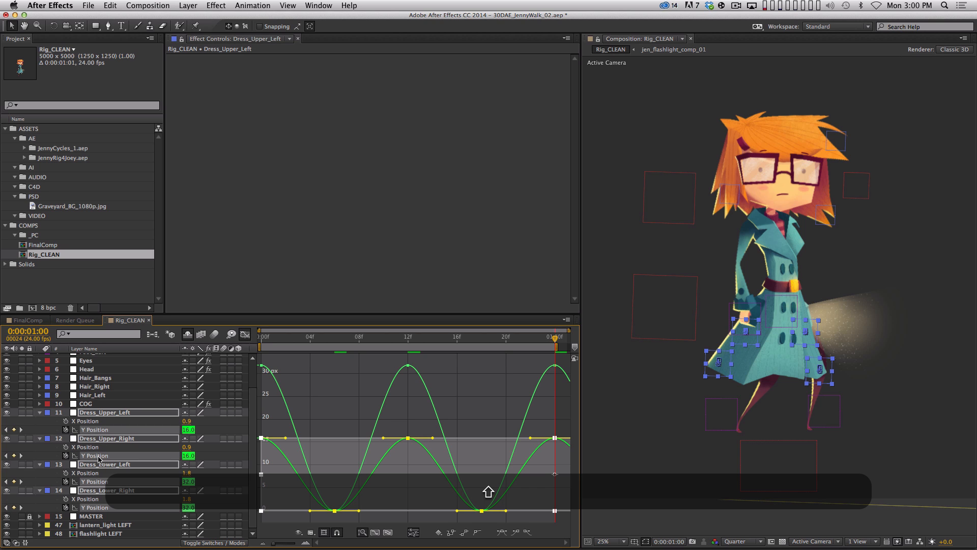
shift+click(96, 508)
click(99, 481)
click(104, 429)
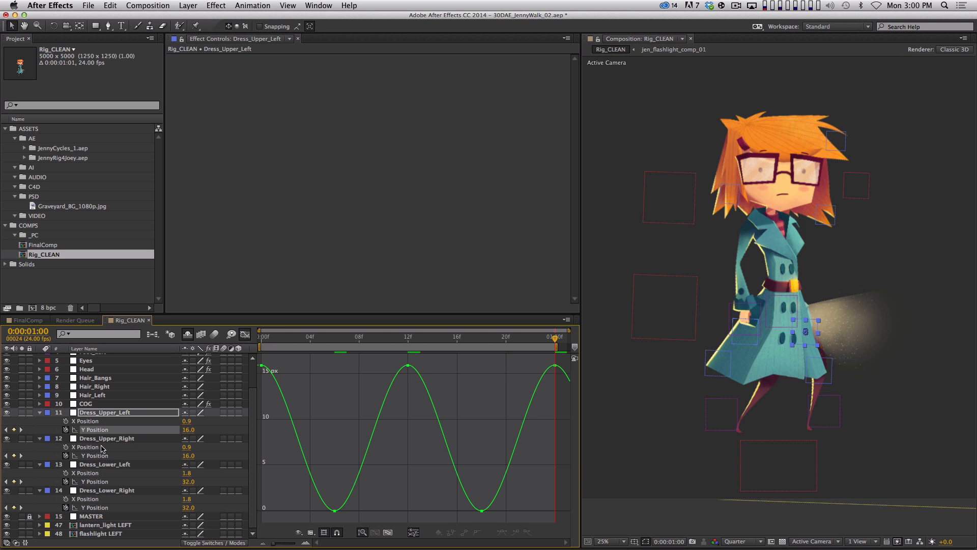
click(96, 456)
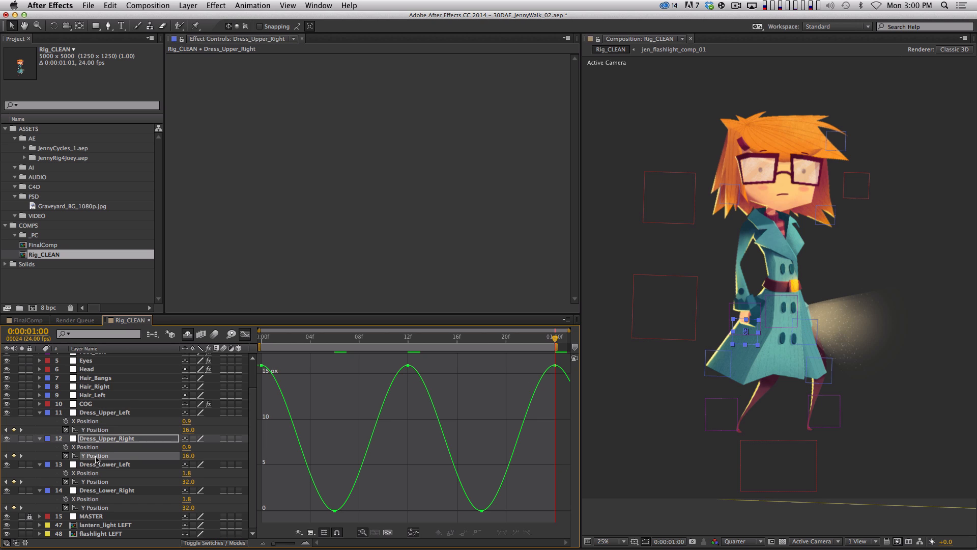
shift+click(104, 430)
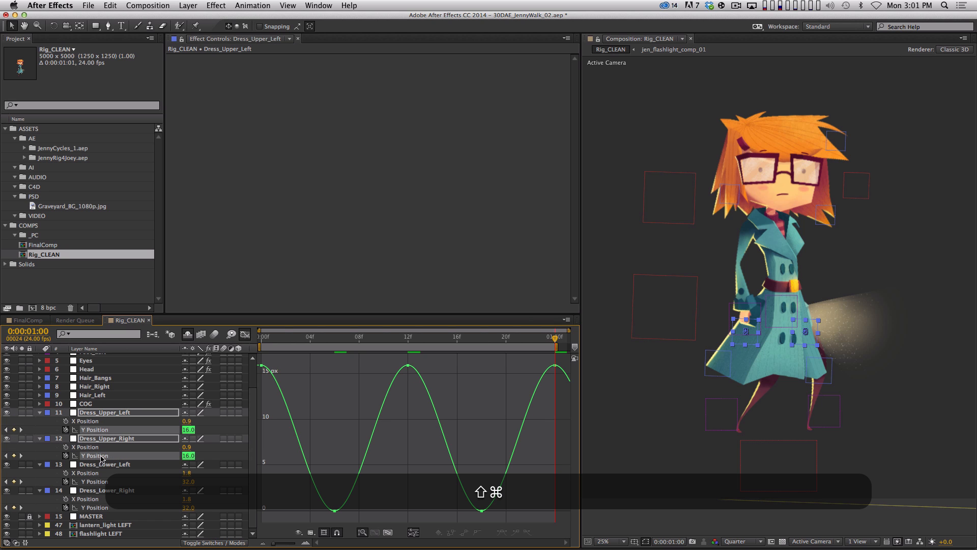
shift+click(95, 481)
shift+click(98, 507)
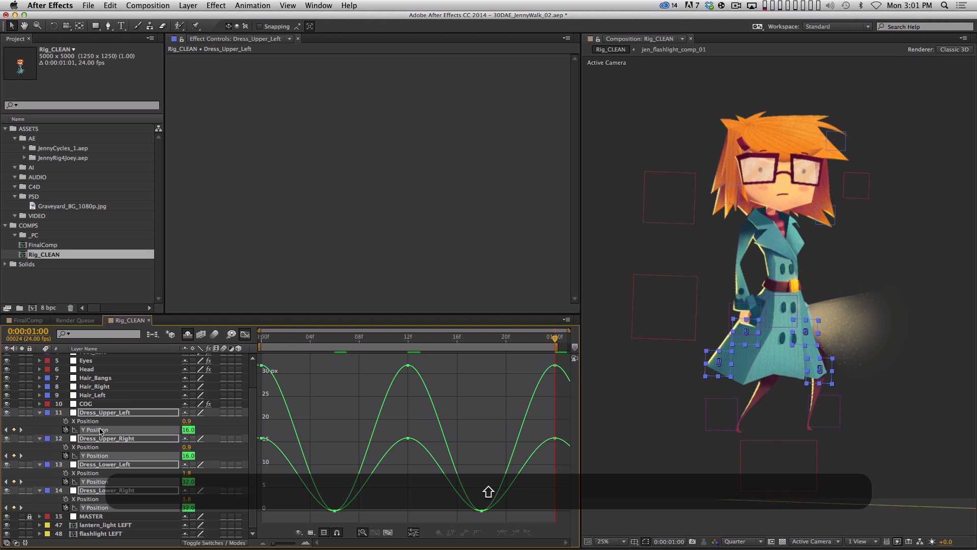
Step: Lengthen the incoming and outgoing ease handles on all keyframes of the four Dress Y Position curves, and close the graph editor
shift+click(98, 431)
shift+click(97, 455)
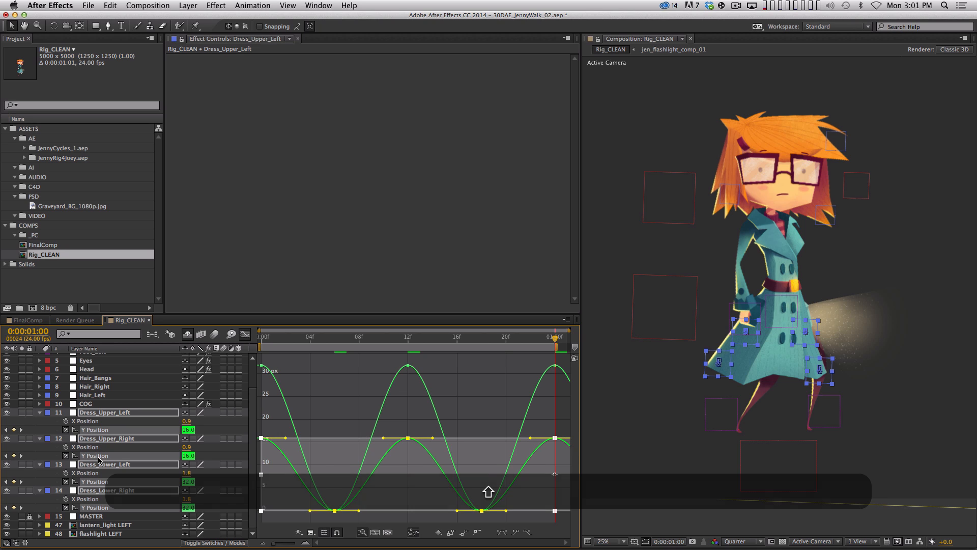
shift+click(96, 481)
shift+click(97, 506)
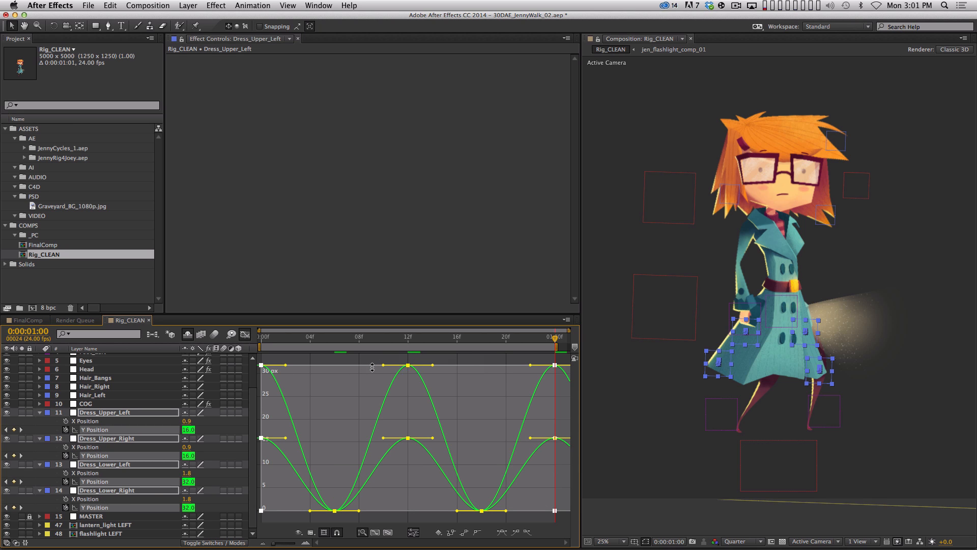
drag(385, 366, 365, 365)
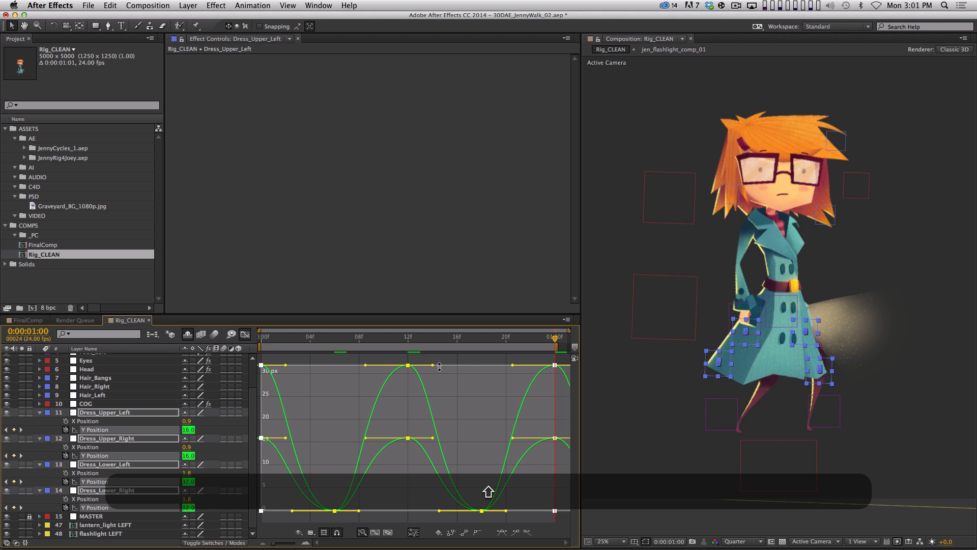
drag(435, 367, 449, 366)
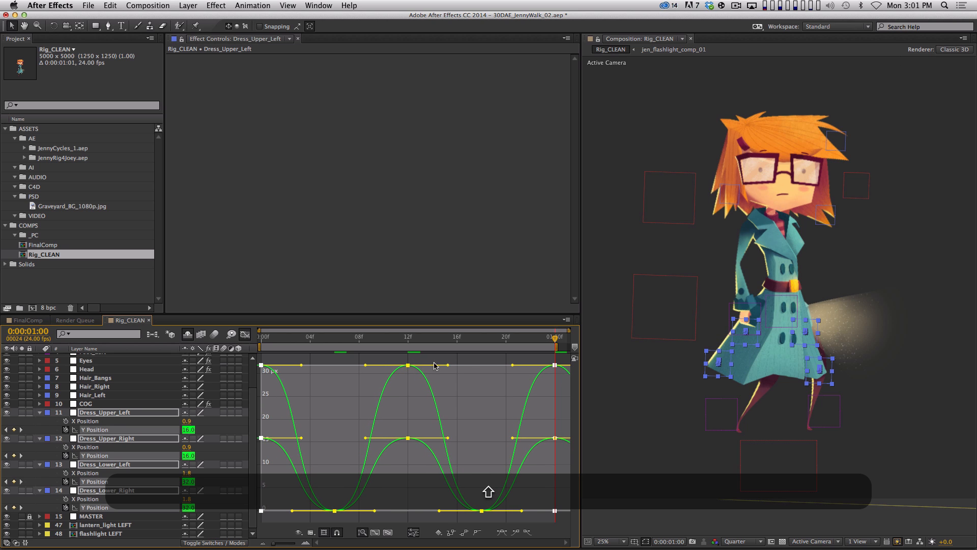
click(244, 334)
click(366, 425)
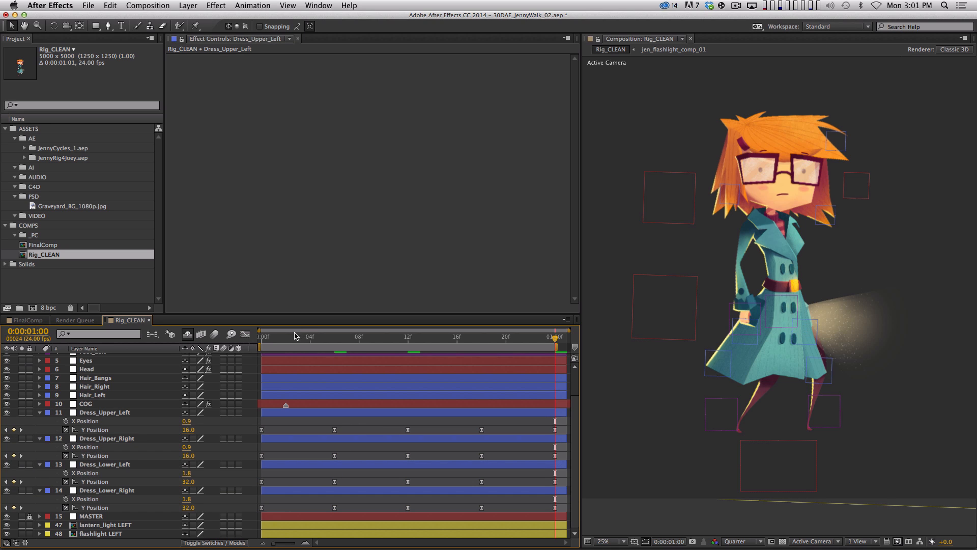
Step: Add a layer marker at frame 0 on all four Dress layers and extend the layers past the end of the composition
click(262, 336)
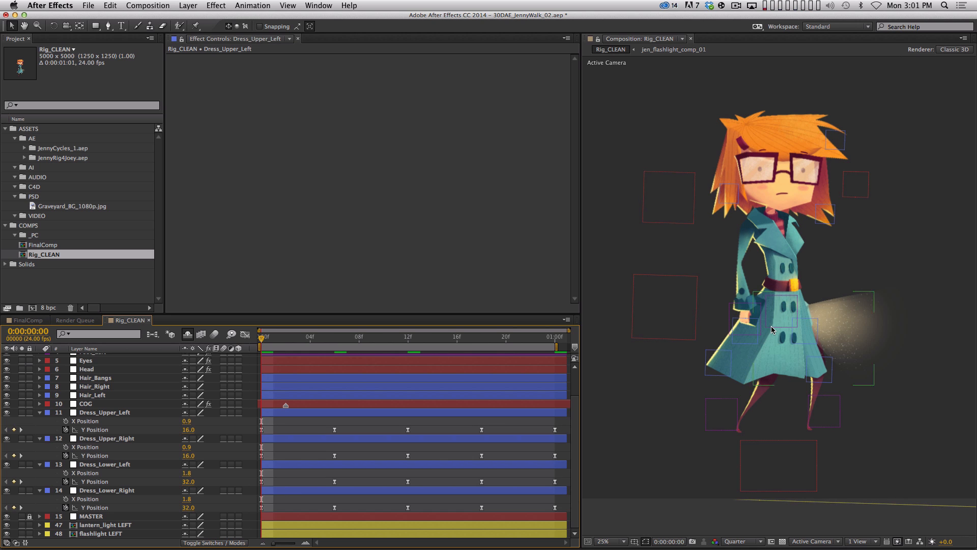
click(117, 482)
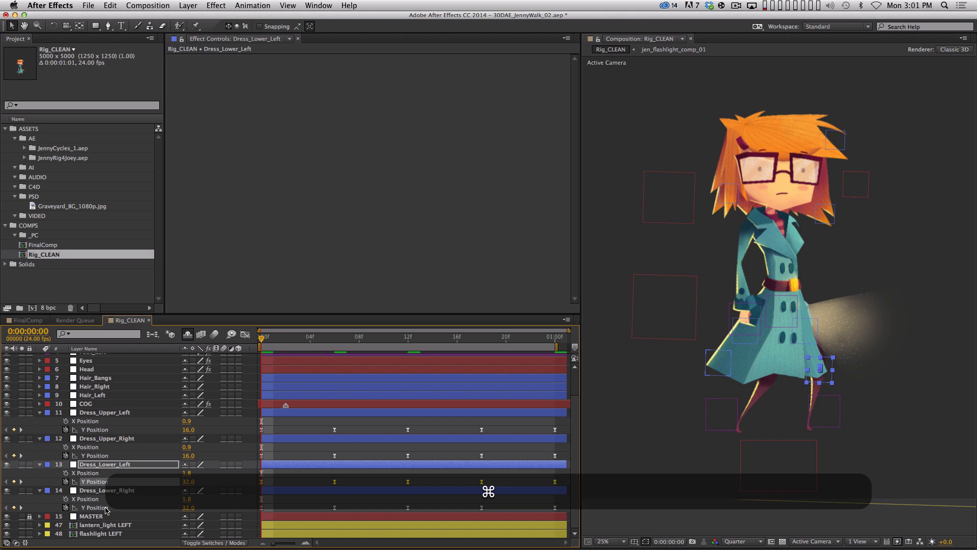
super+click(105, 507)
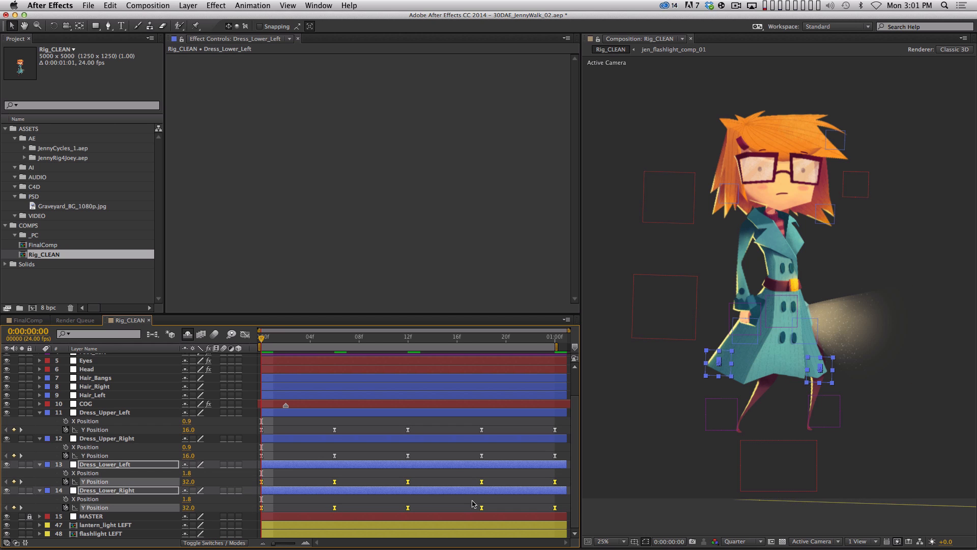
shift+click(559, 337)
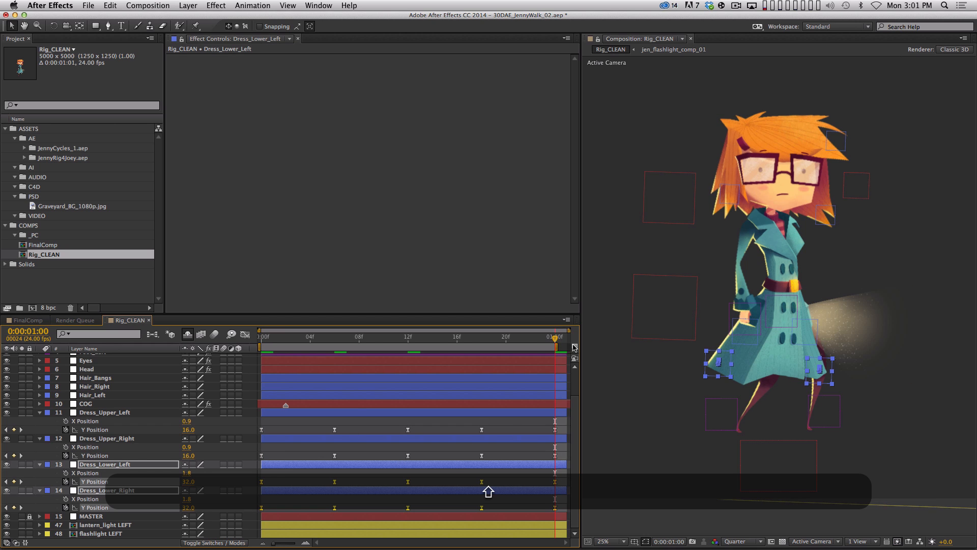
shift+click(555, 413)
key(KP_Multiply)
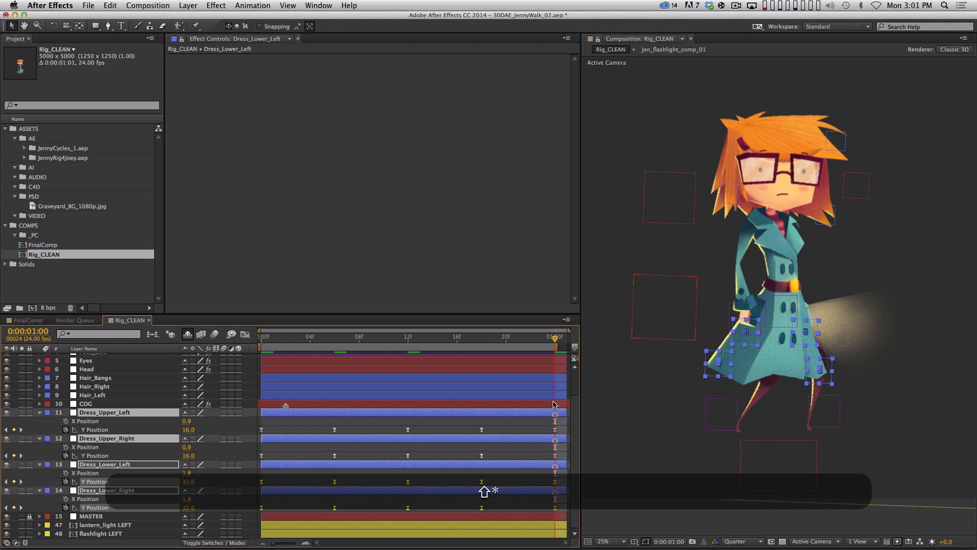
mouse_move(560, 413)
mouse_down()
mouse_move(356, 424)
mouse_move(280, 422)
mouse_move(273, 411)
mouse_move(569, 412)
mouse_up()
key(Home)
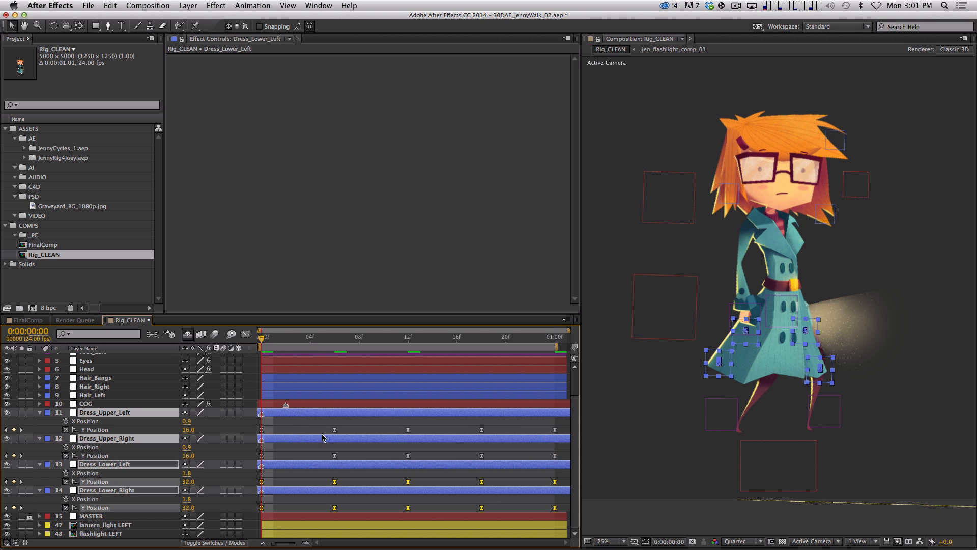
Step: Shift the Dress_Lower_Left and Dress_Lower_Right layers two frames later in the timeline
click(293, 472)
click(127, 466)
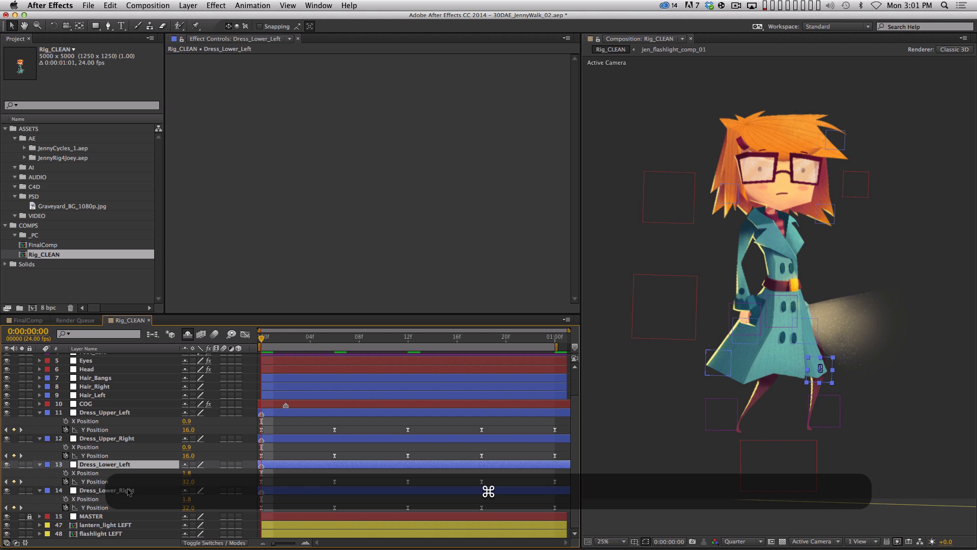
super+click(127, 490)
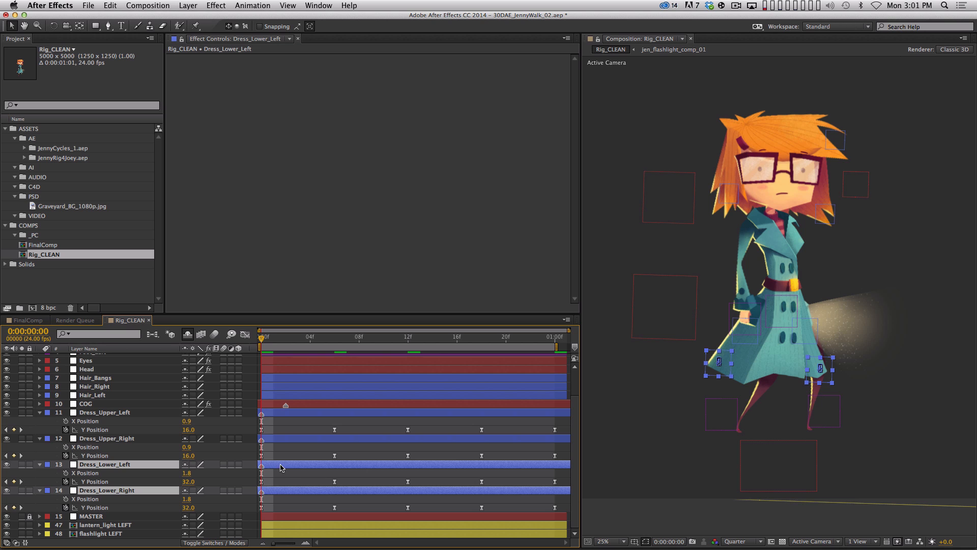
drag(281, 467, 305, 466)
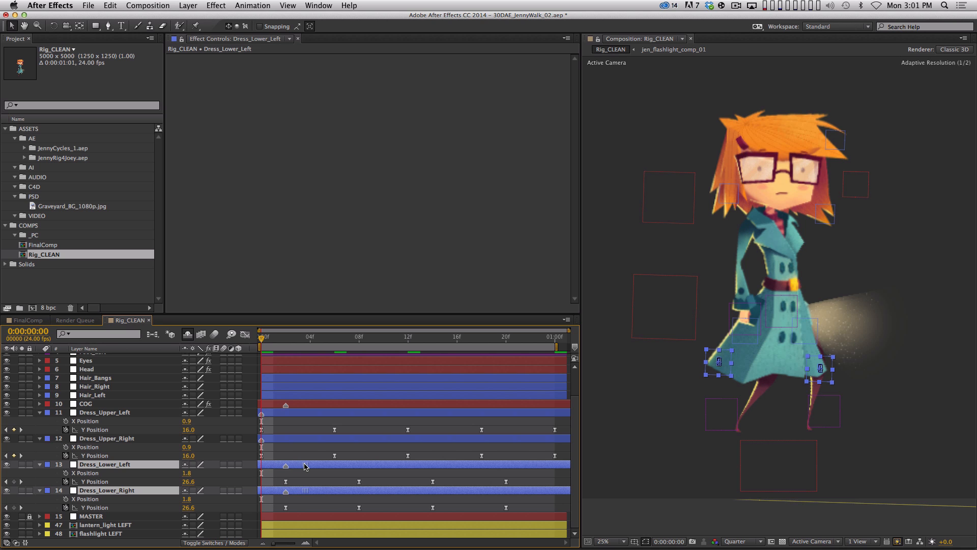
Step: Shift the Dress_Upper_Left and Dress_Upper_Right layers one frame later and preview the walk cycle
click(143, 412)
shift+click(152, 437)
drag(277, 414, 290, 414)
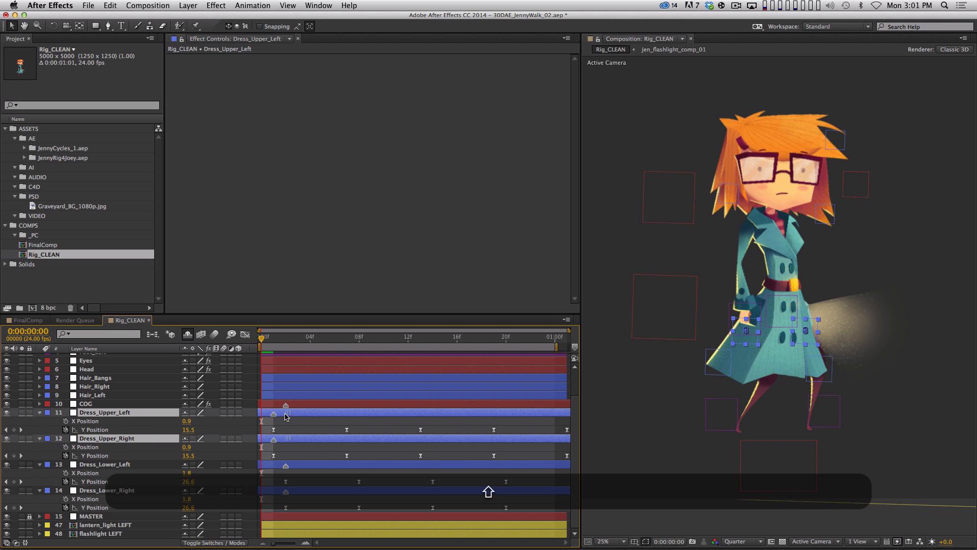
key(space)
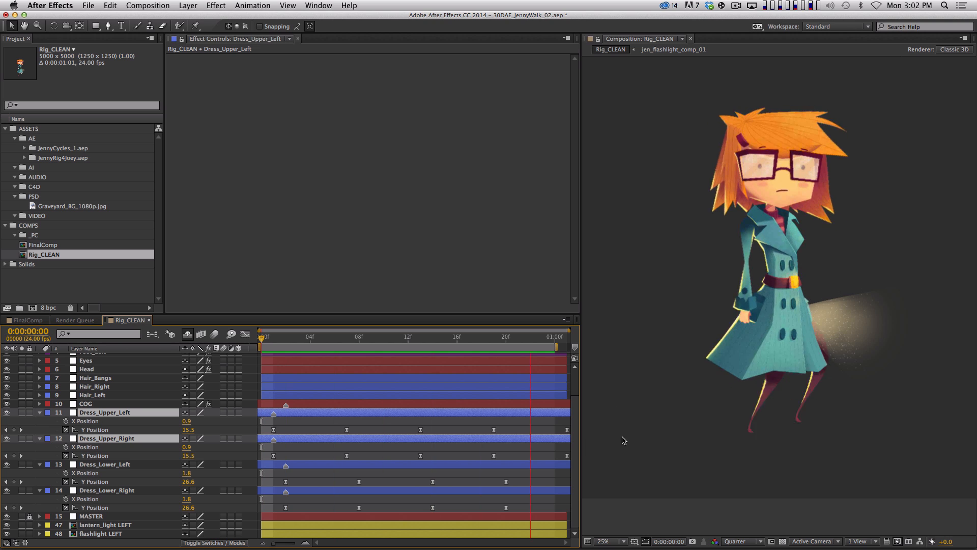
key(space)
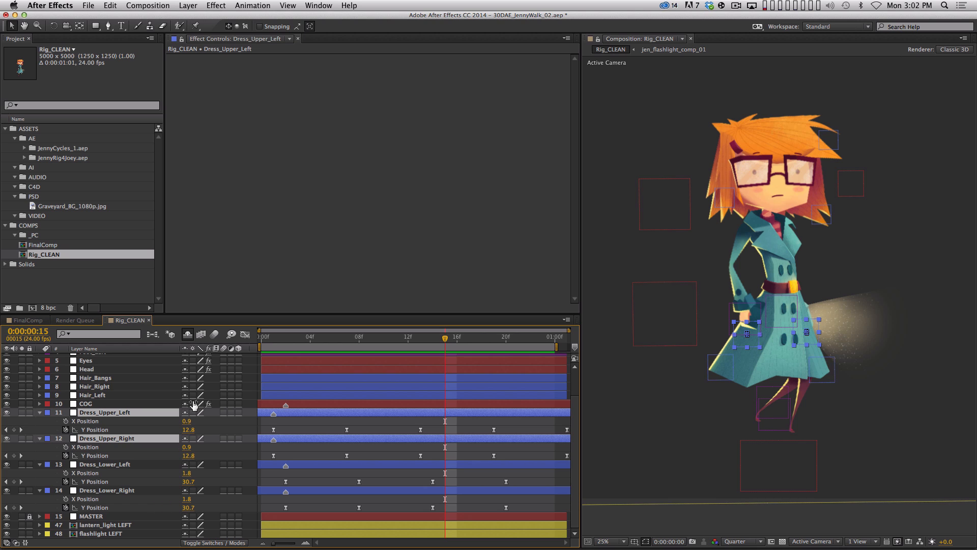
Step: Scale the Y Position curves of both Dress_Lower layers vertically about their centre to about -16 to 48 px, and preview the motion
click(119, 482)
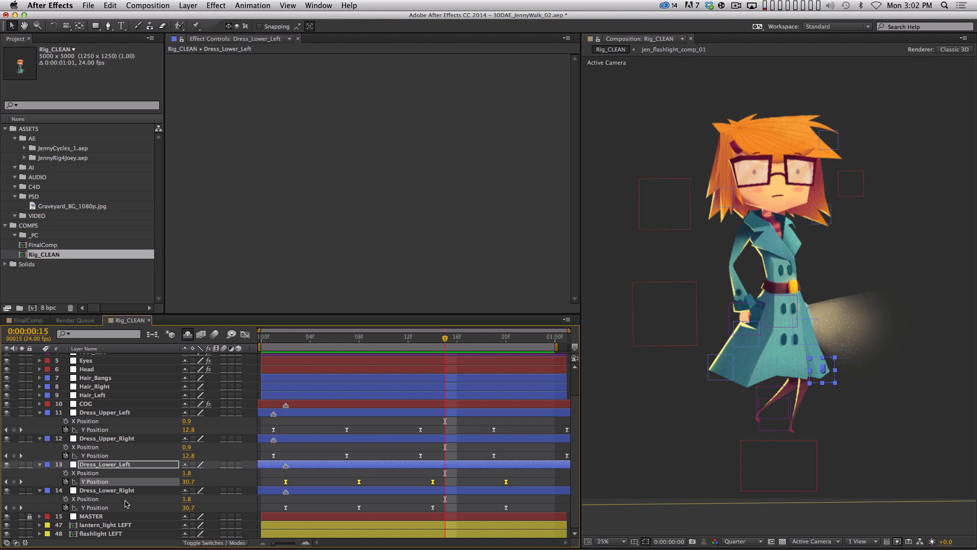
click(245, 336)
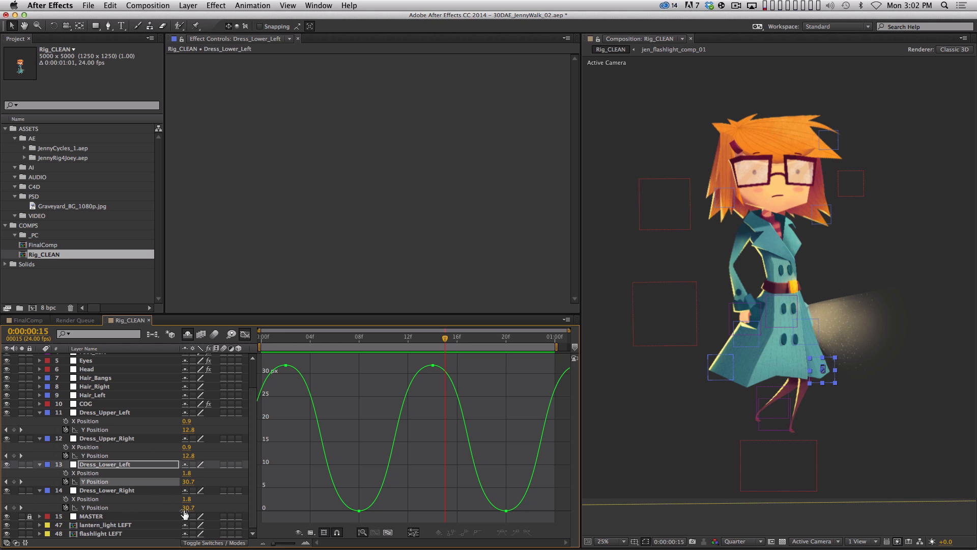
shift+click(106, 507)
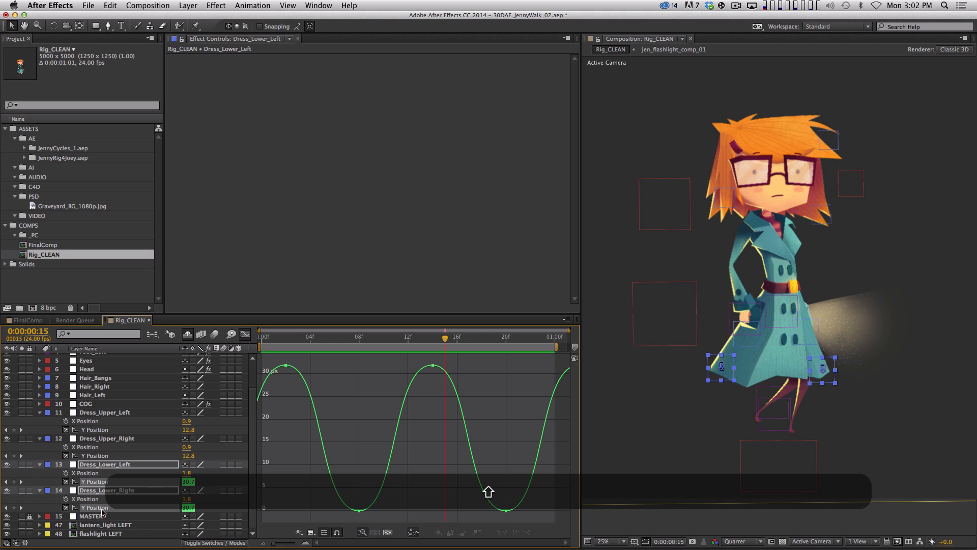
click(99, 483)
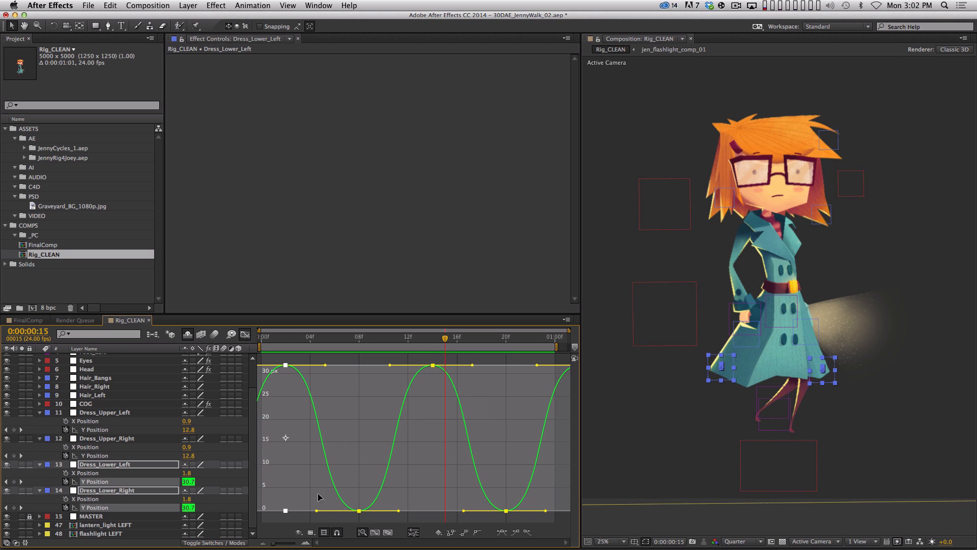
click(324, 533)
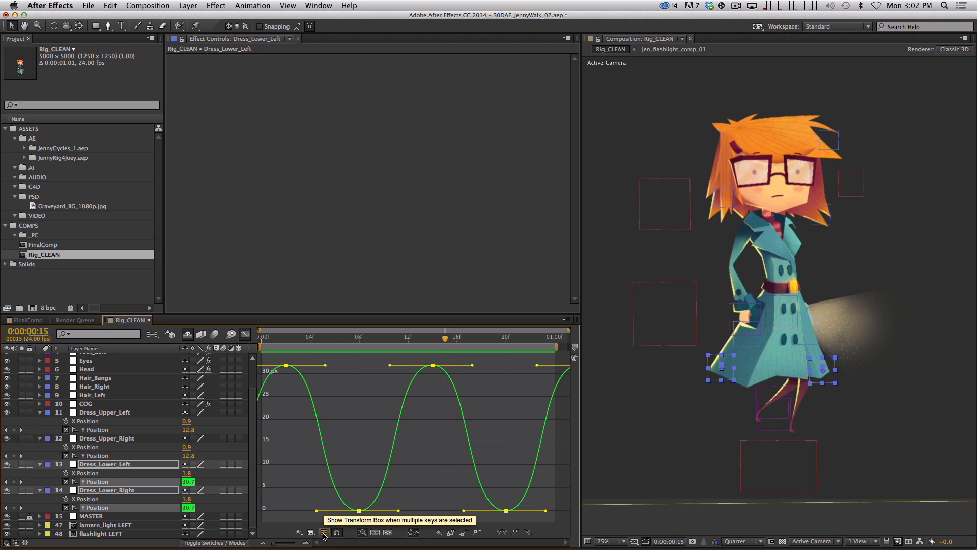
click(323, 533)
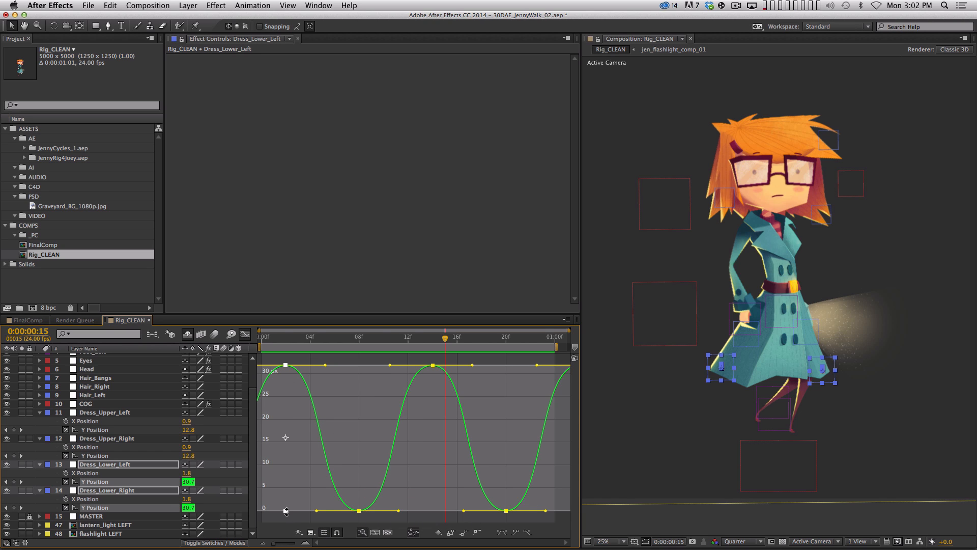
drag(285, 512, 279, 545)
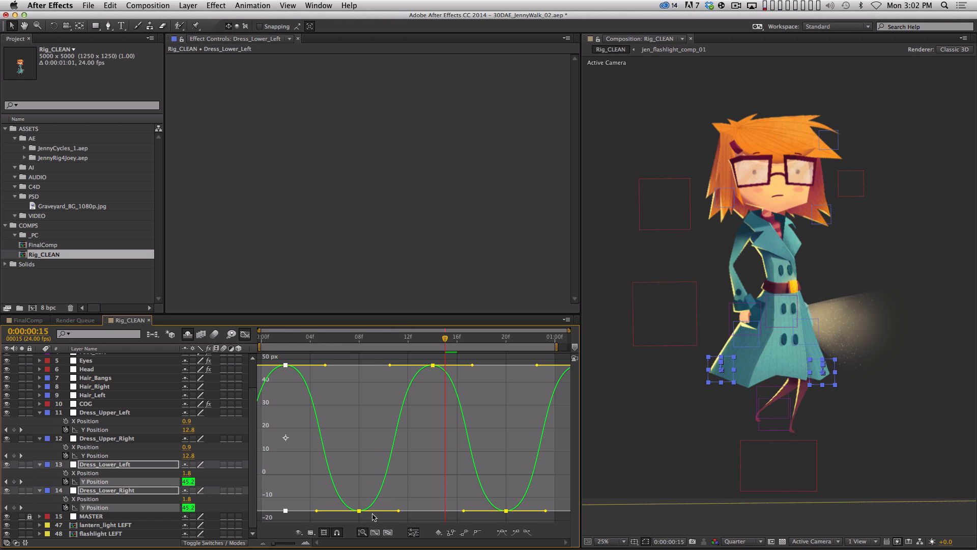
key(space)
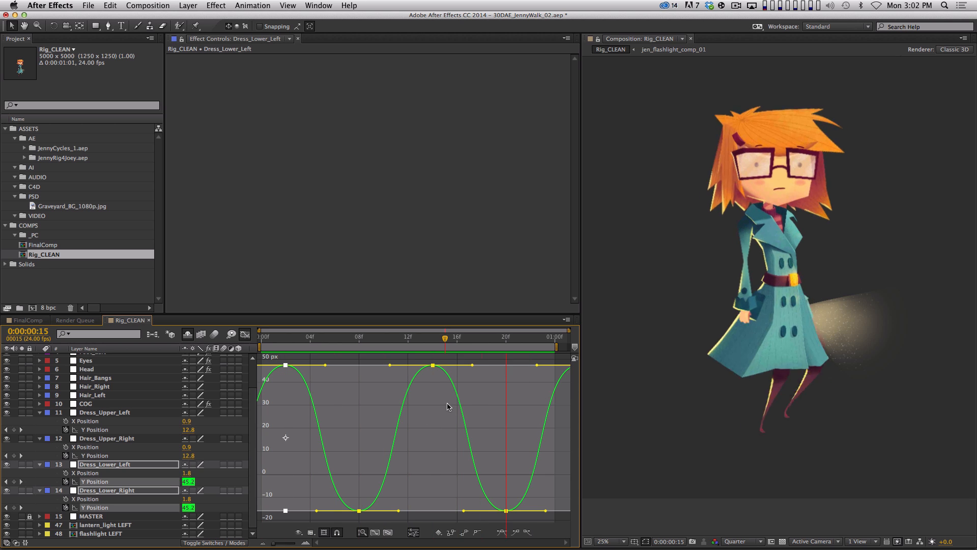
key(space)
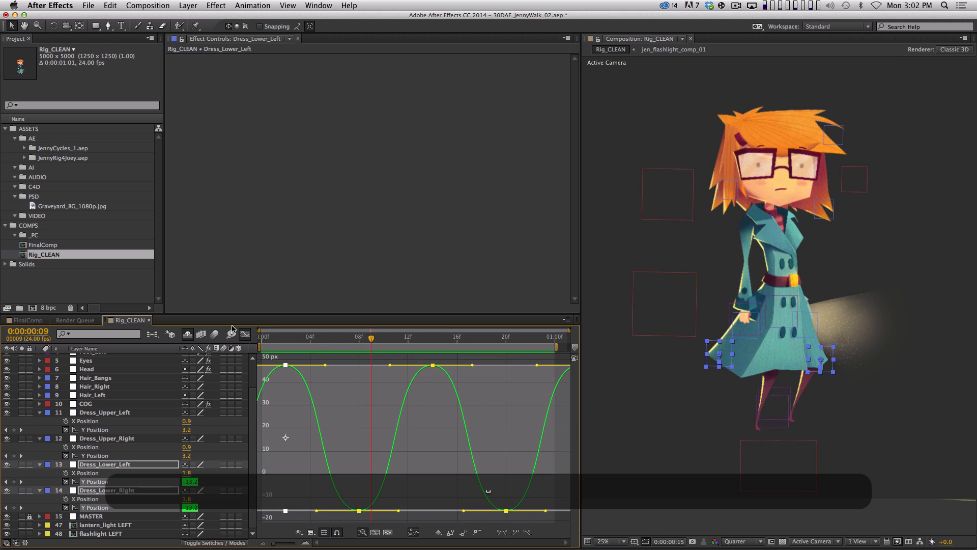
click(245, 334)
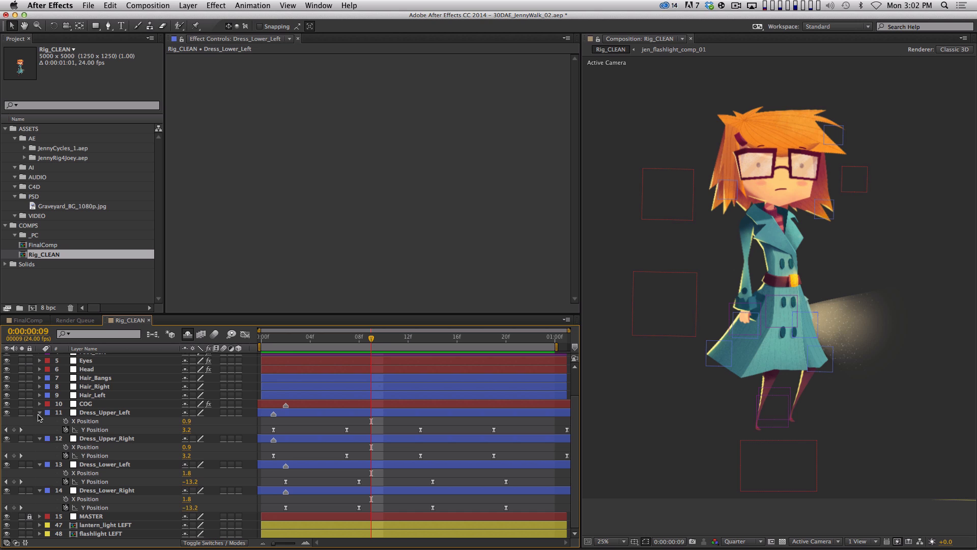
Step: Collapse the properties of the four Dress layers and reveal the keyframed properties of the COG layer
click(40, 413)
click(40, 438)
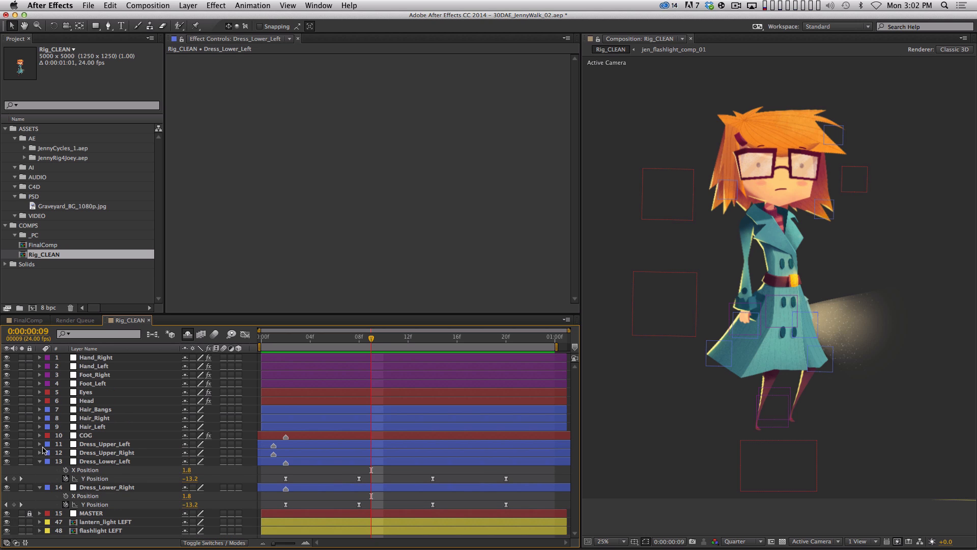
click(39, 461)
click(40, 470)
click(86, 436)
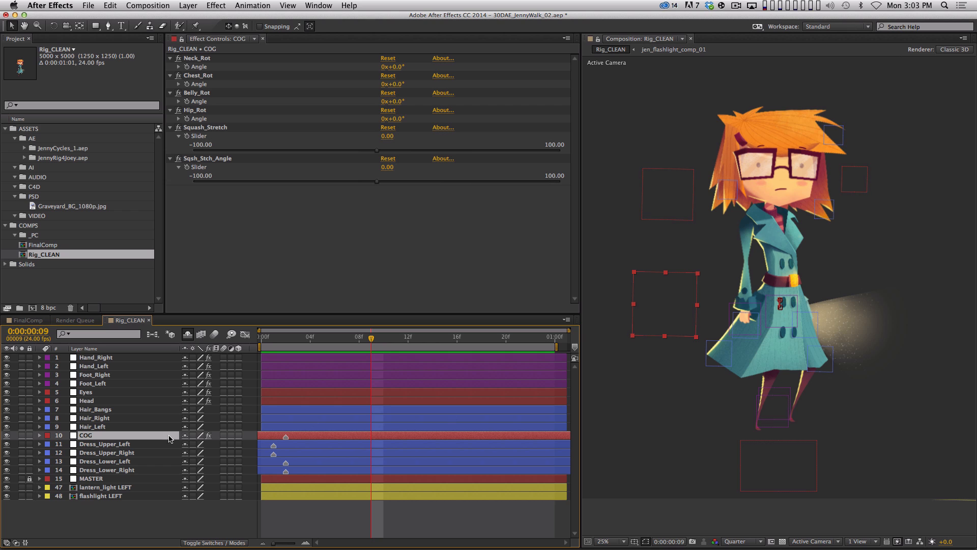
key(u)
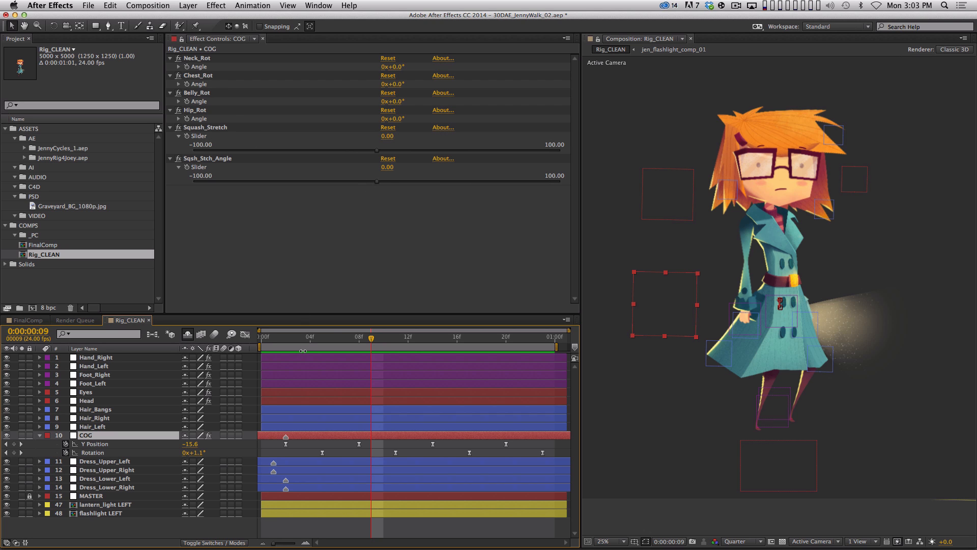
Step: Start keyframing the COG layer's Belly_Rot angle at frame 0 and reveal its keyframe in the timeline
drag(304, 335, 248, 337)
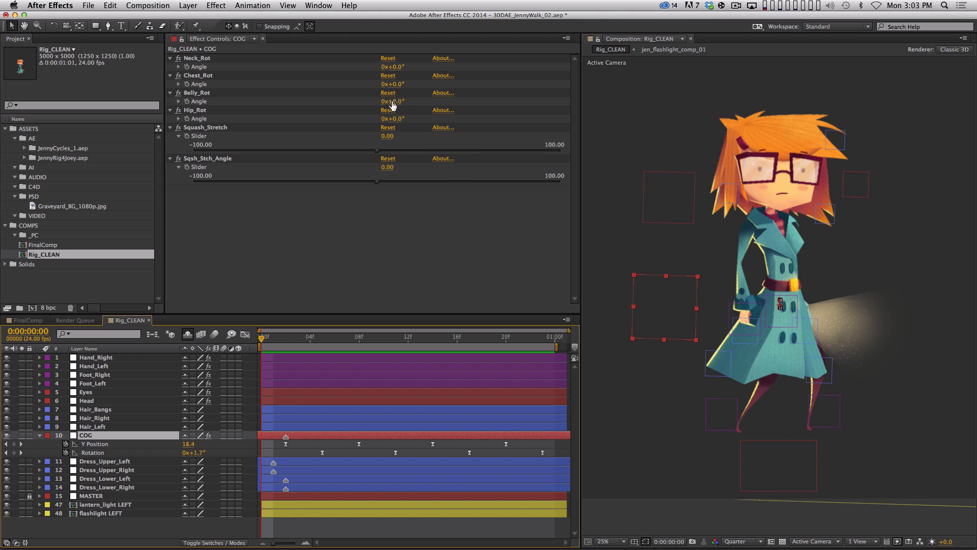
mouse_move(392, 105)
mouse_down()
mouse_move(405, 102)
mouse_move(396, 106)
mouse_up()
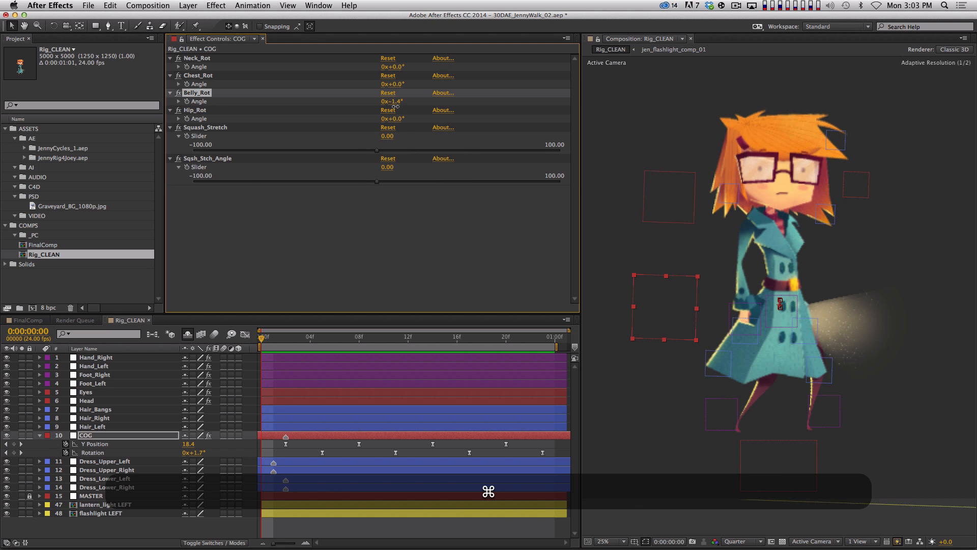
key(super+z)
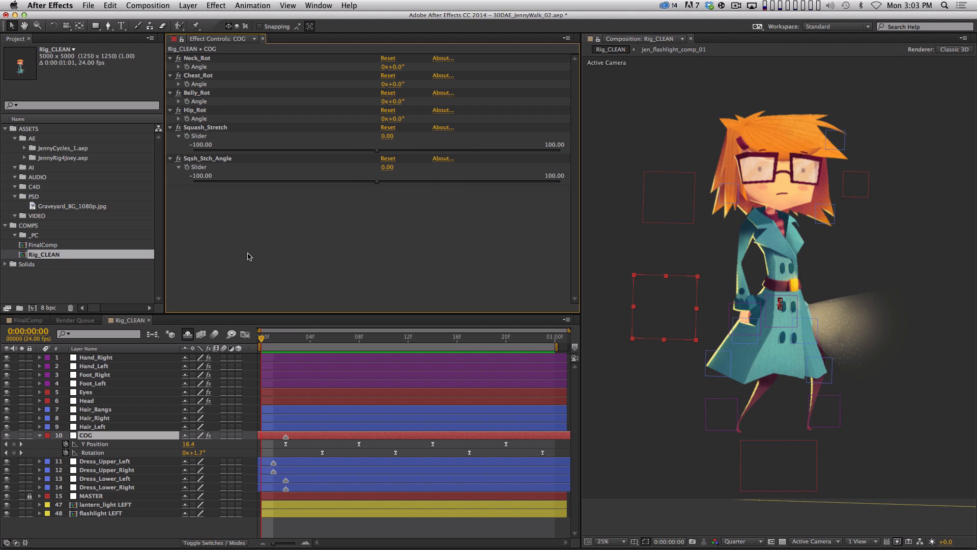
click(187, 102)
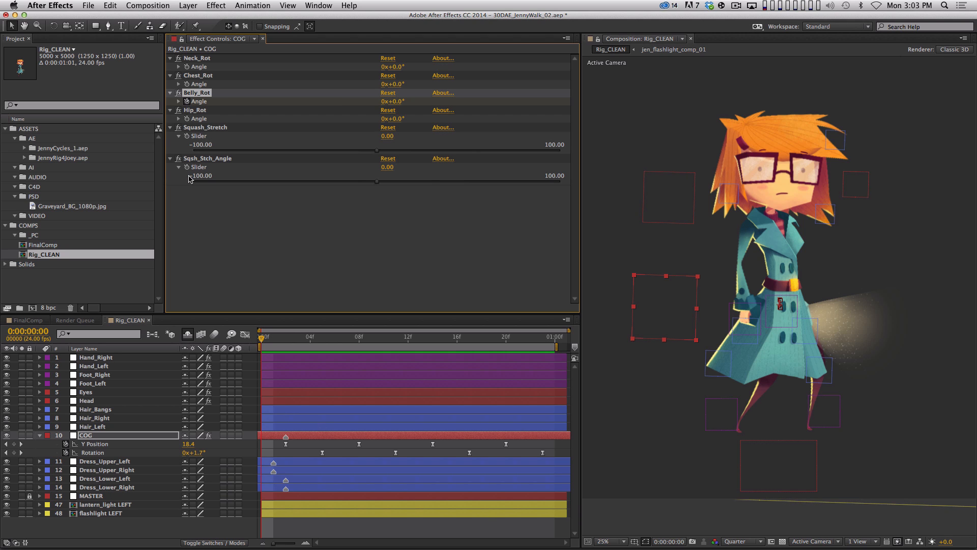
click(115, 437)
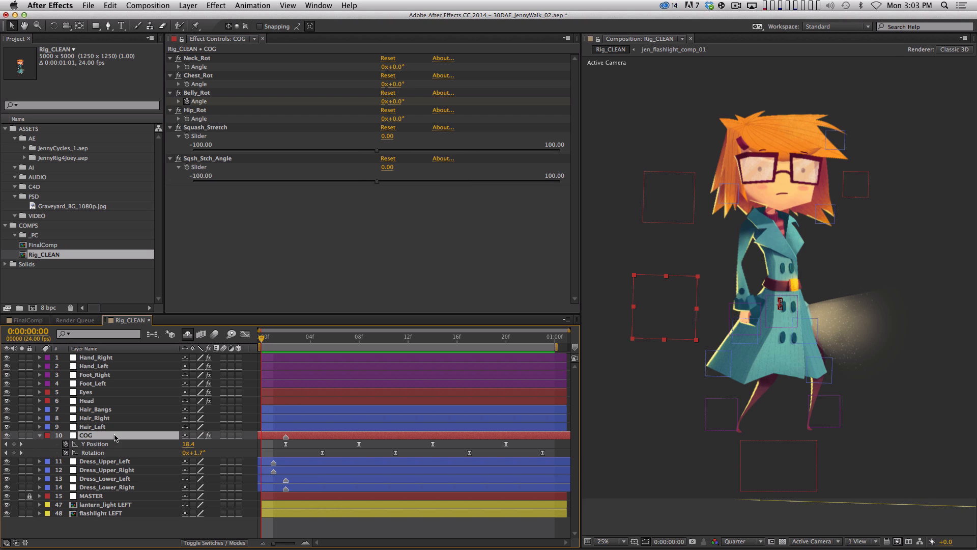
key(u)
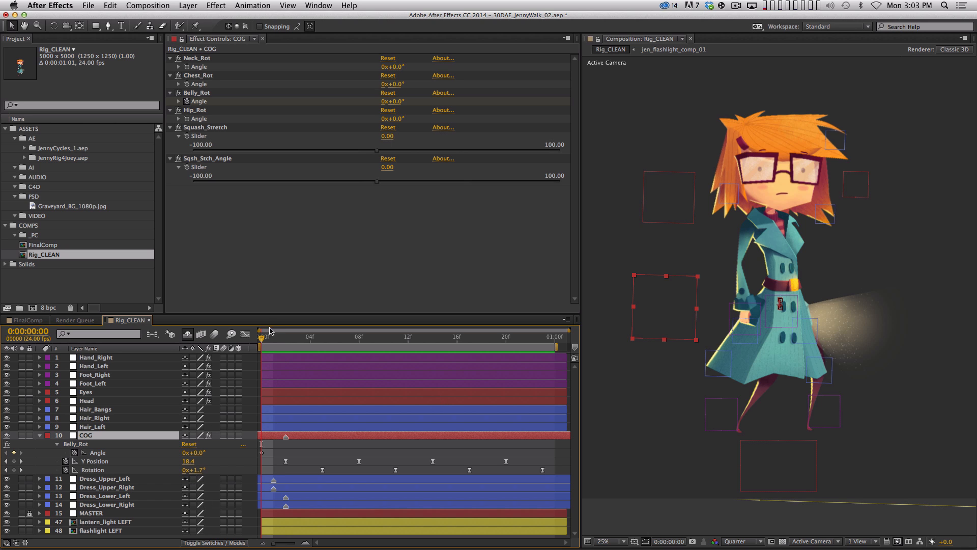
Step: Set the COG layer's Belly_Rot angle to 1.7° at frame 0
drag(273, 338, 241, 323)
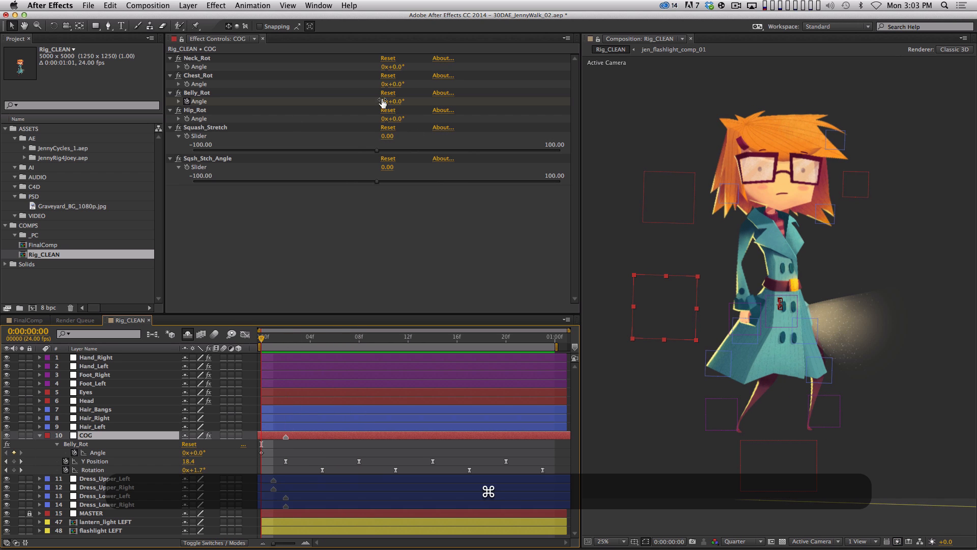
super+click(402, 101)
drag(402, 101, 400, 106)
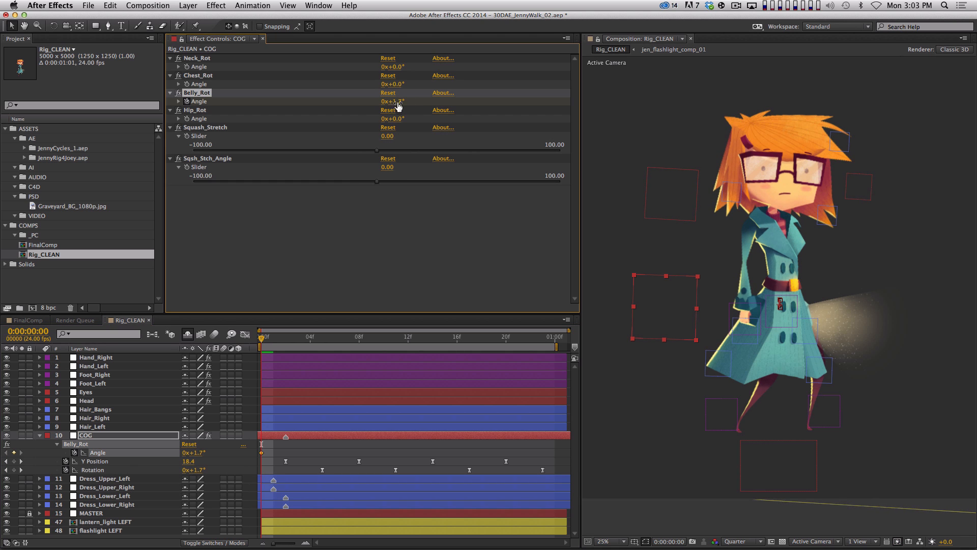
Step: Keyframe the COG layer's Belly_Rot angle at -0.5° on frame 6
drag(324, 337, 335, 337)
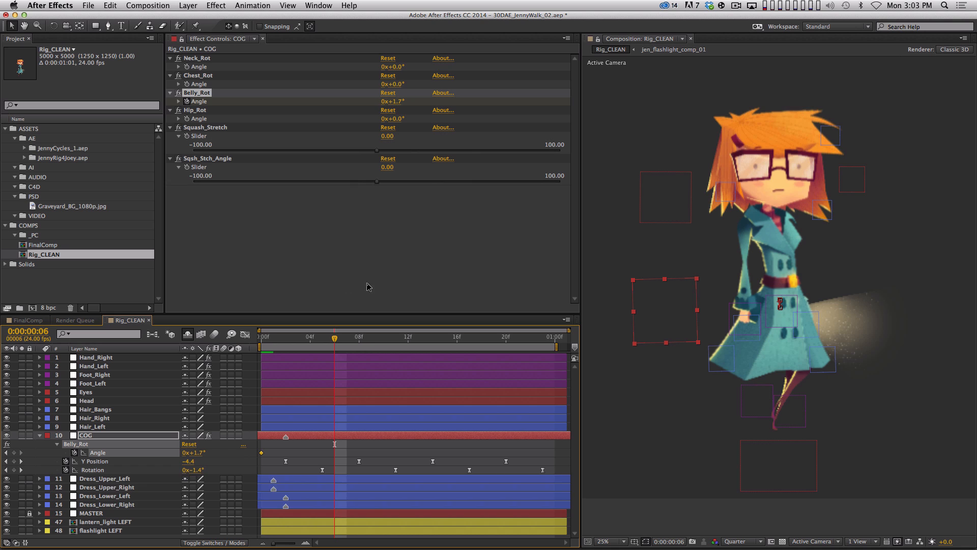
super+click(395, 102)
drag(392, 101, 392, 108)
super+click(392, 100)
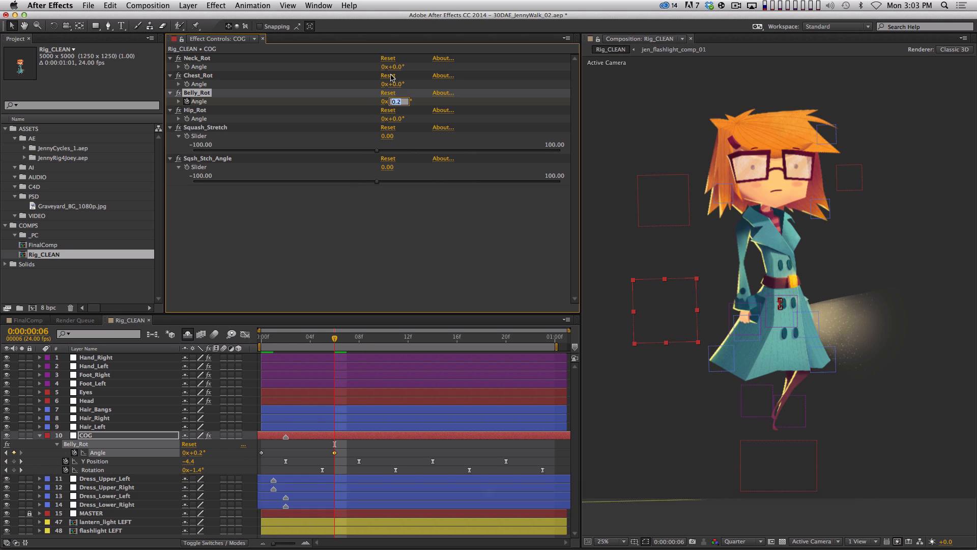
text(-.5)
key(Return)
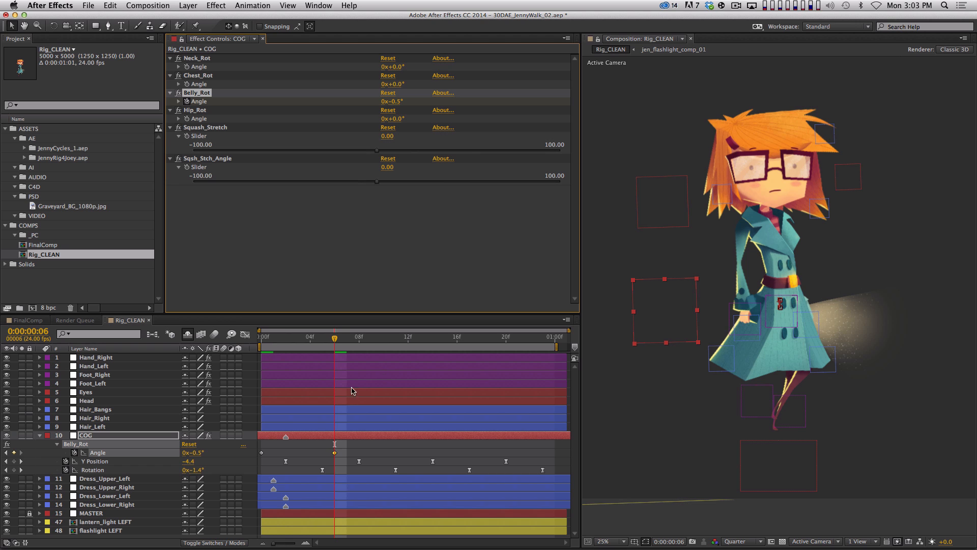
Step: Copy the Belly_Rot keyframes to frames 12, 18 and 24 to repeat the pattern, and apply Easy Ease to all of them
click(408, 336)
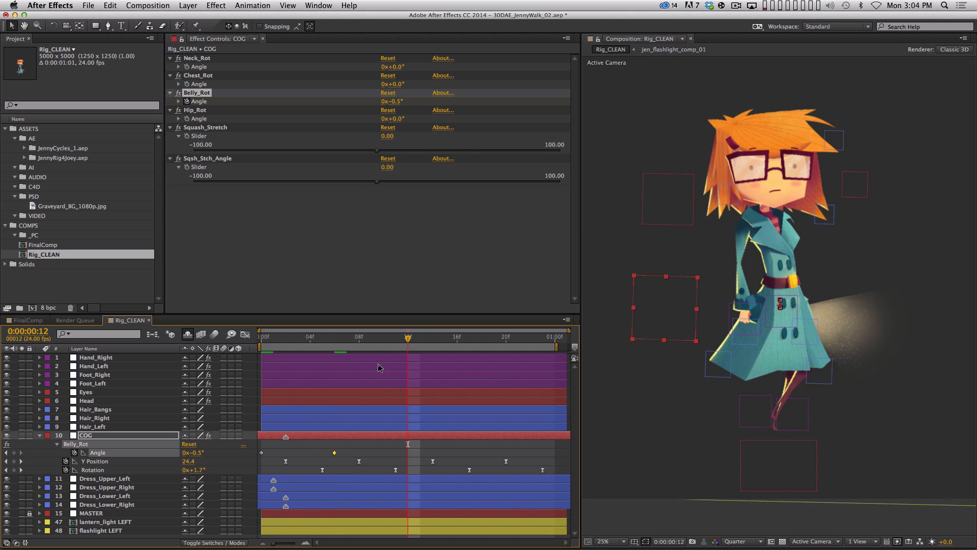
drag(256, 447, 280, 456)
key(super+c)
key(super+v)
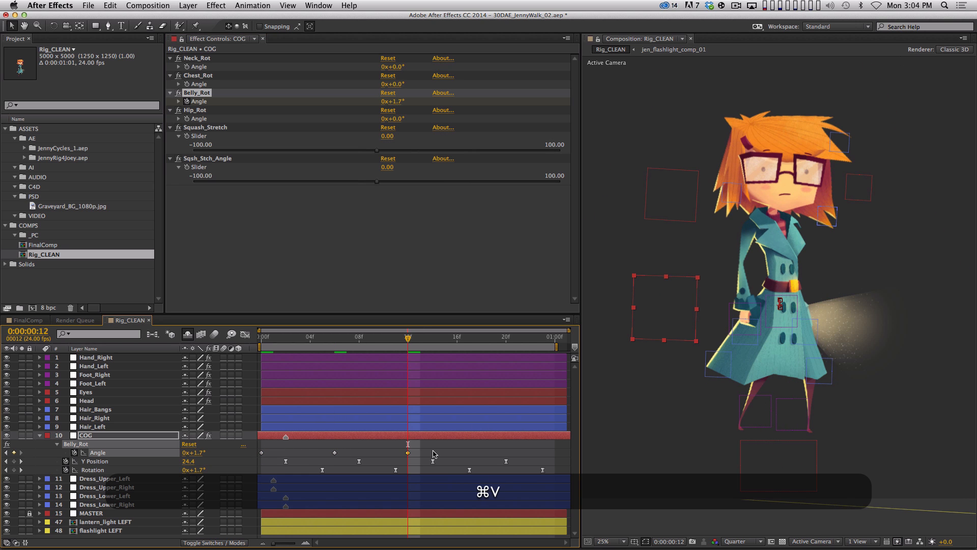
drag(416, 447, 246, 456)
key(super+v)
shift+click(554, 338)
click(134, 454)
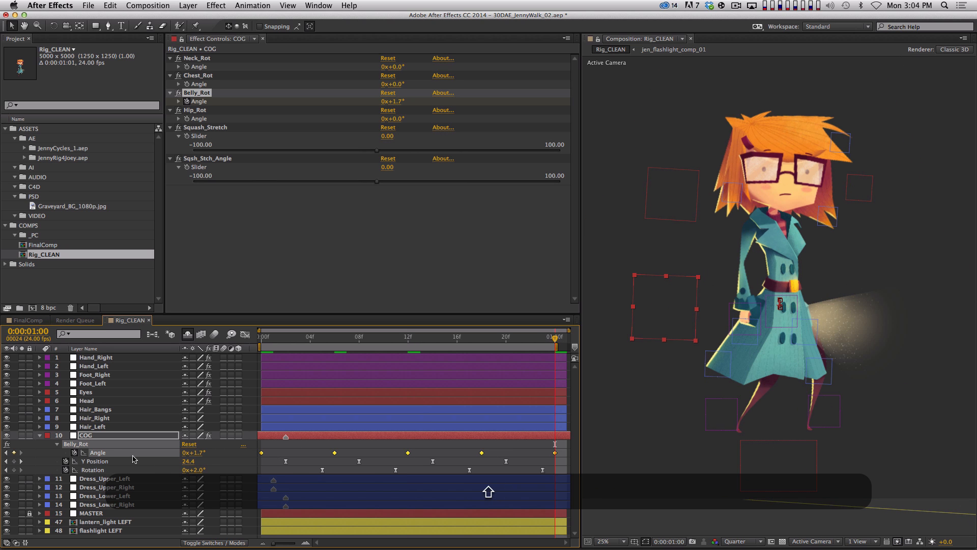
key(super+v)
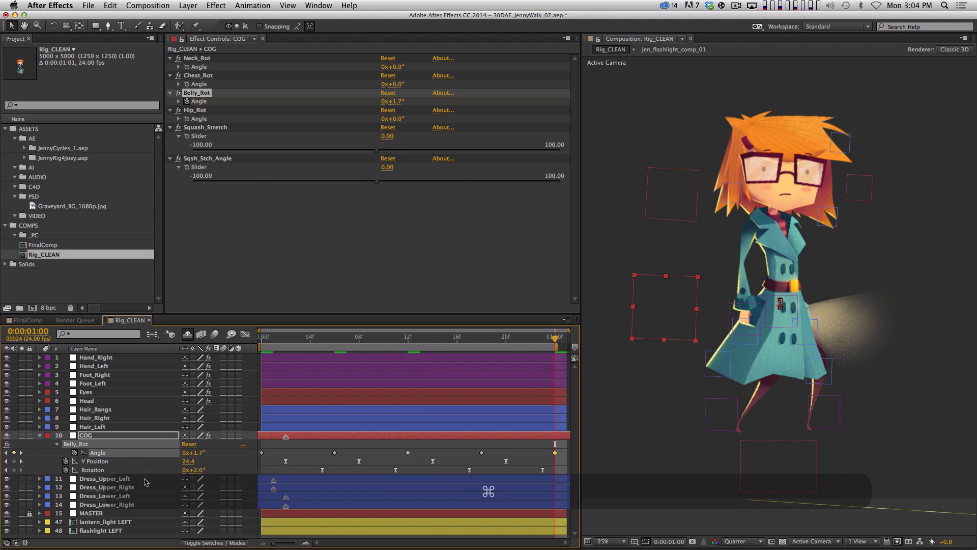
click(105, 453)
key(F9)
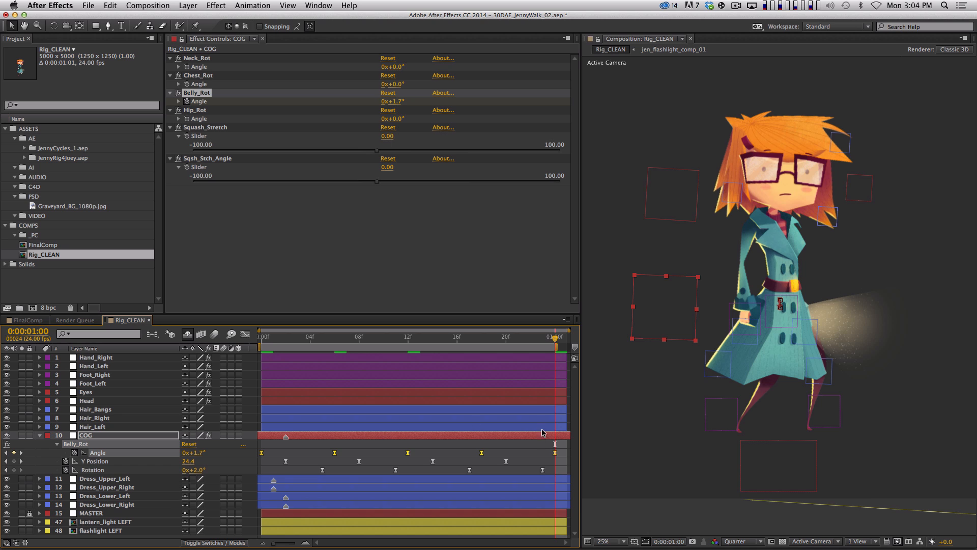
Step: Shift the Belly_Rot keyframes onto frames 3, 9, 15 and 21, preview the walk, and collapse the COG layer
click(538, 449)
click(120, 450)
drag(322, 453, 299, 454)
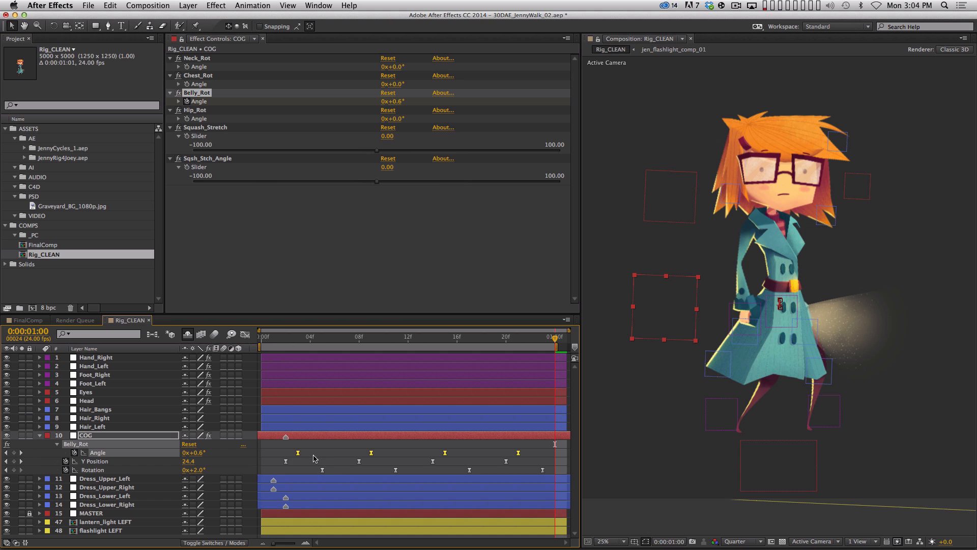
key(space)
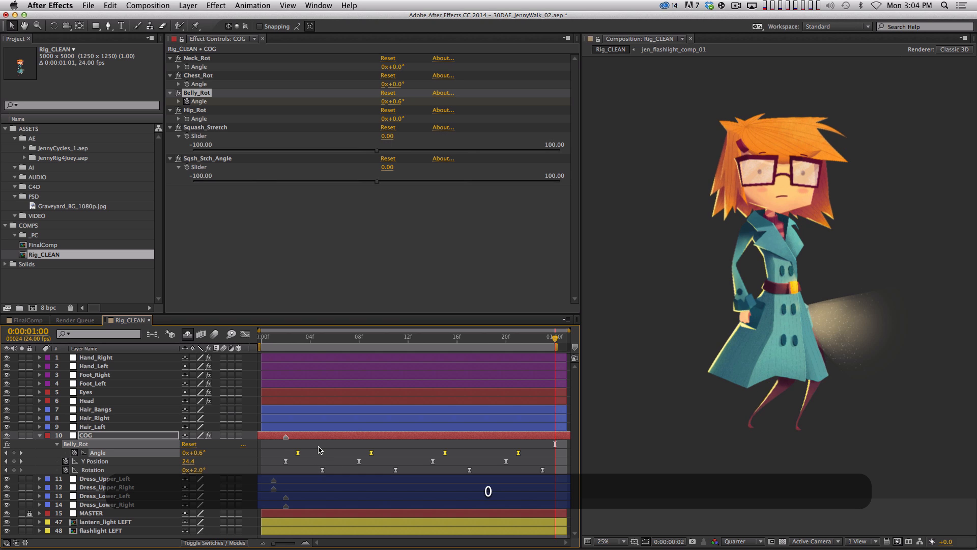
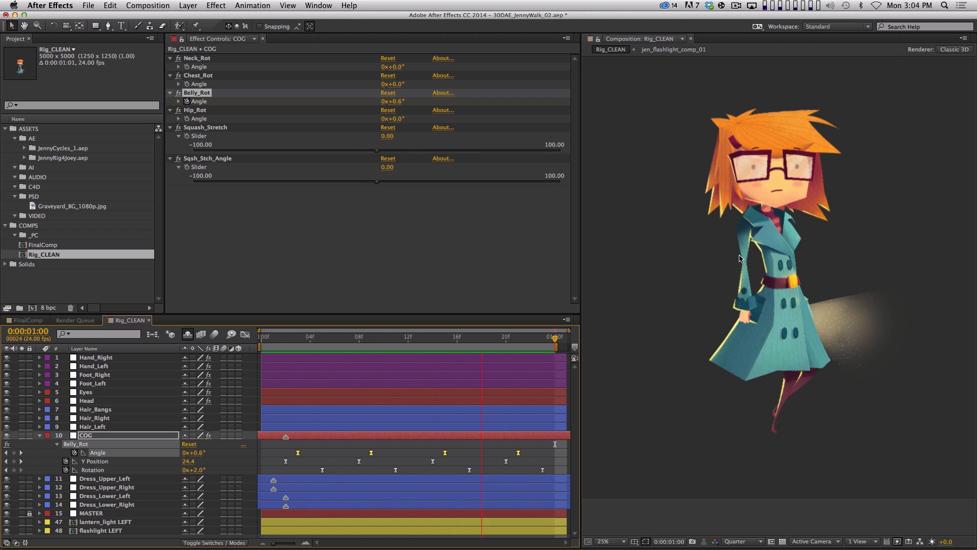
key(space)
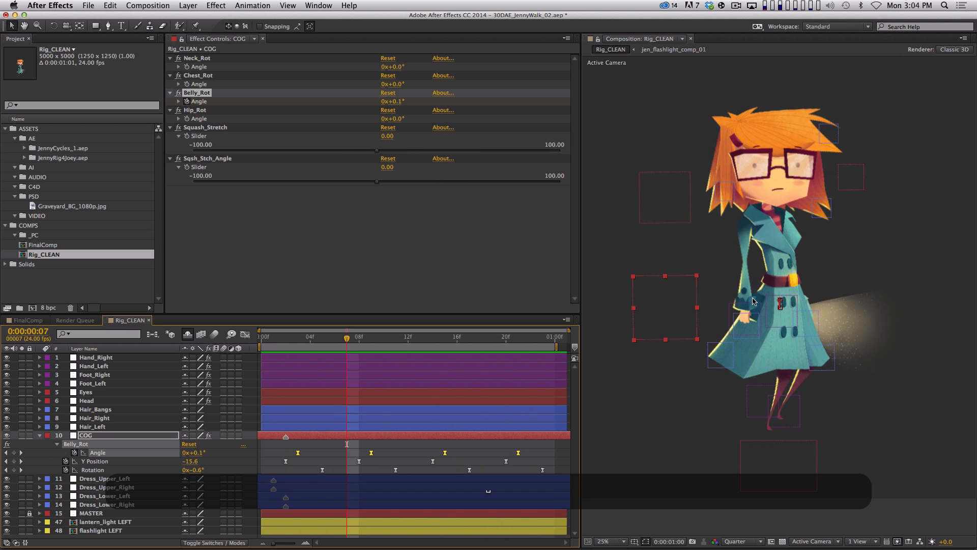
click(38, 435)
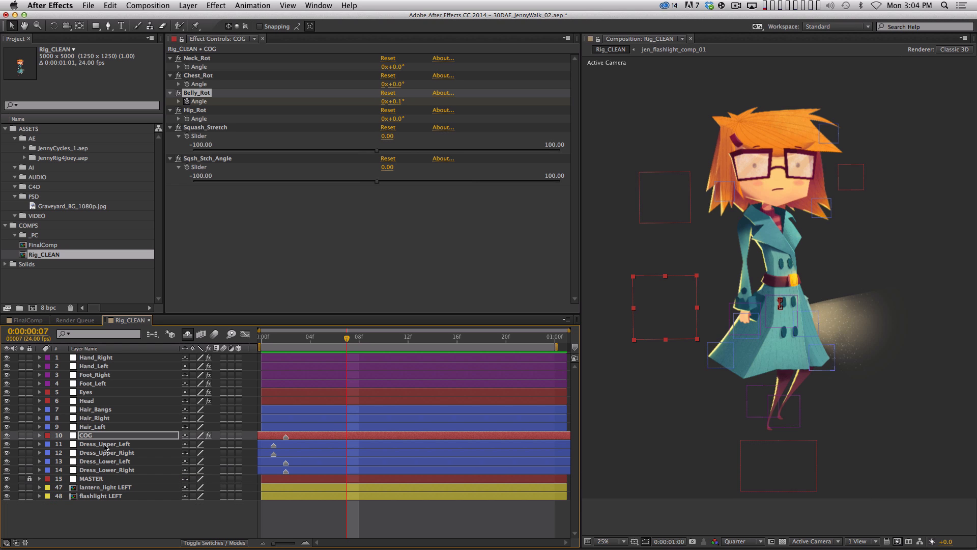
Step: Try posing the right arm by moving the Hand_Right controller around beside the waist
click(152, 401)
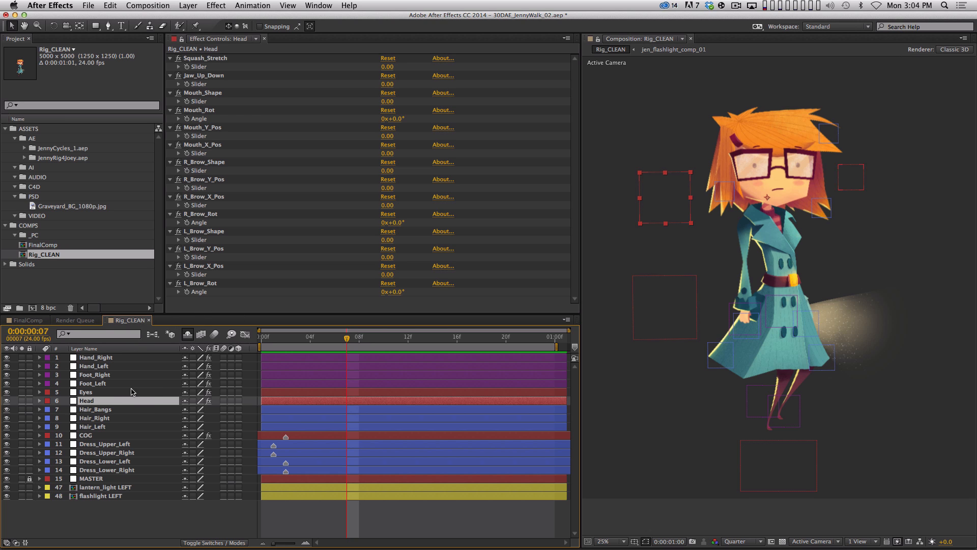
click(135, 366)
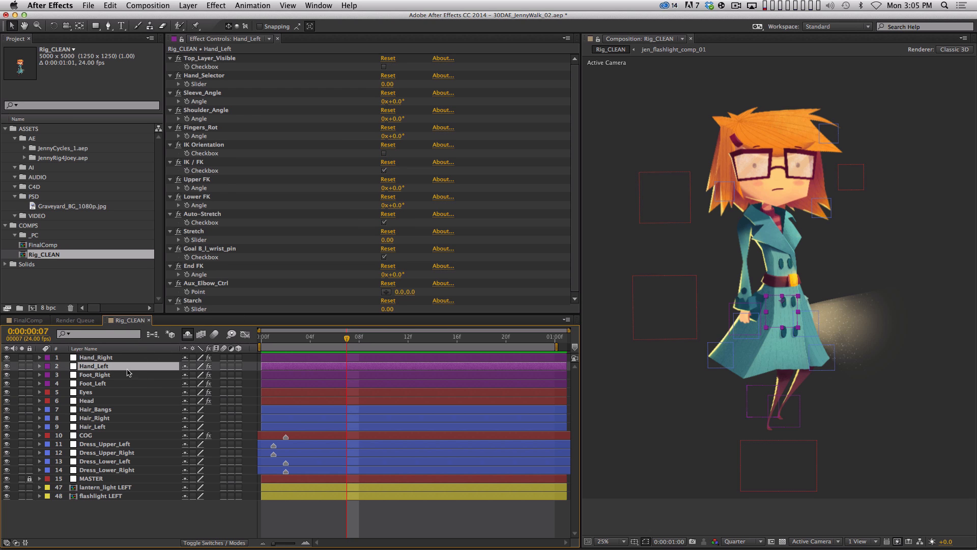
click(129, 358)
drag(739, 312, 698, 292)
drag(701, 296, 738, 292)
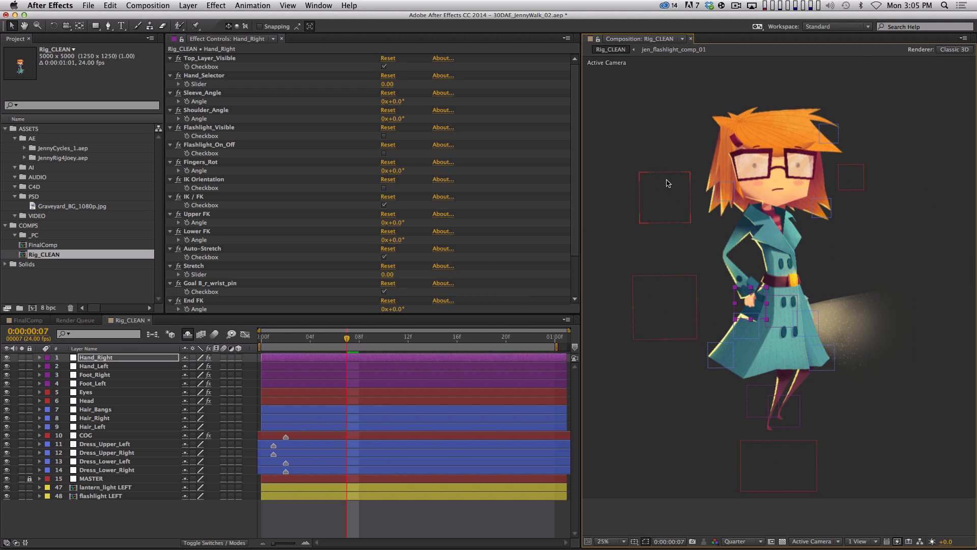
drag(754, 308, 735, 302)
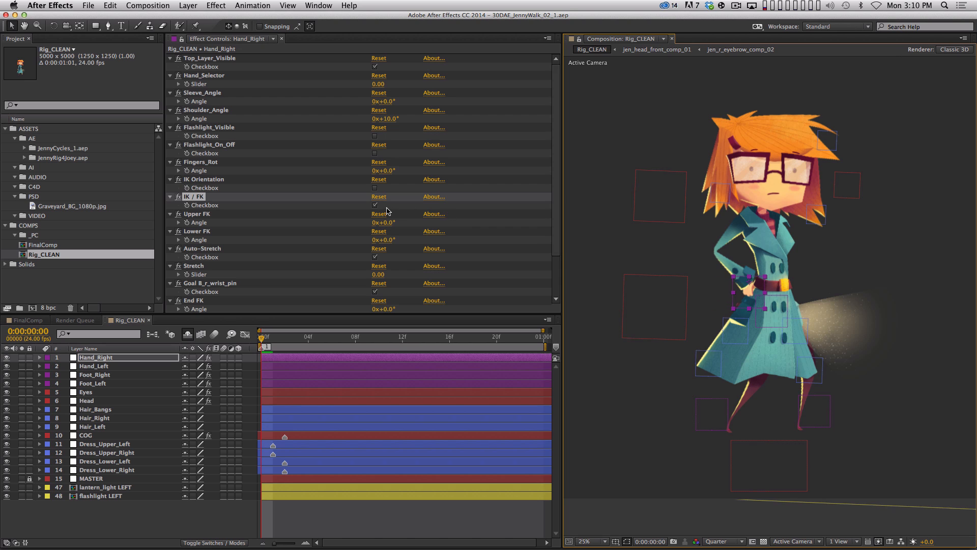
Step: Turn off the IK / FK option for Hand_Right and move its controller to test the arm's response
click(375, 205)
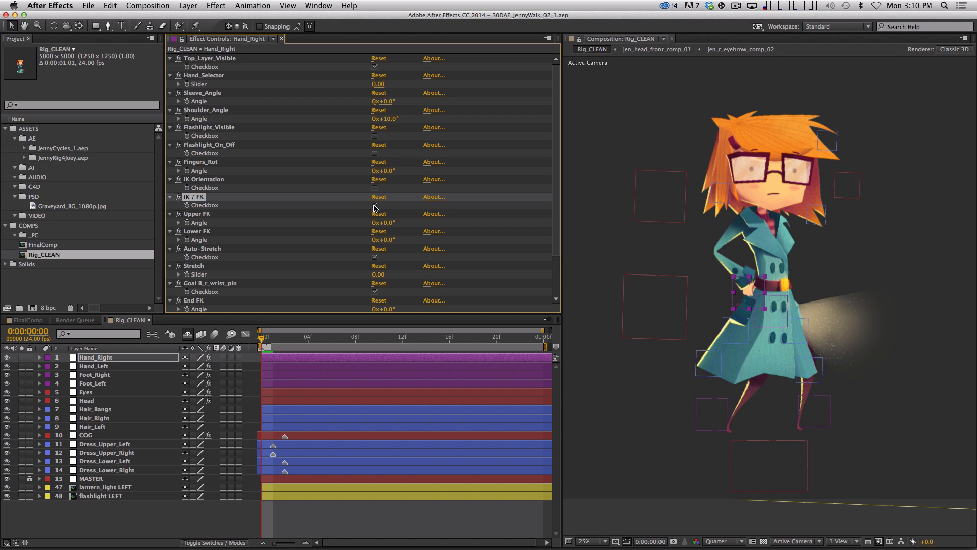
click(374, 206)
mouse_move(743, 299)
mouse_down()
mouse_move(731, 311)
mouse_move(751, 301)
mouse_up()
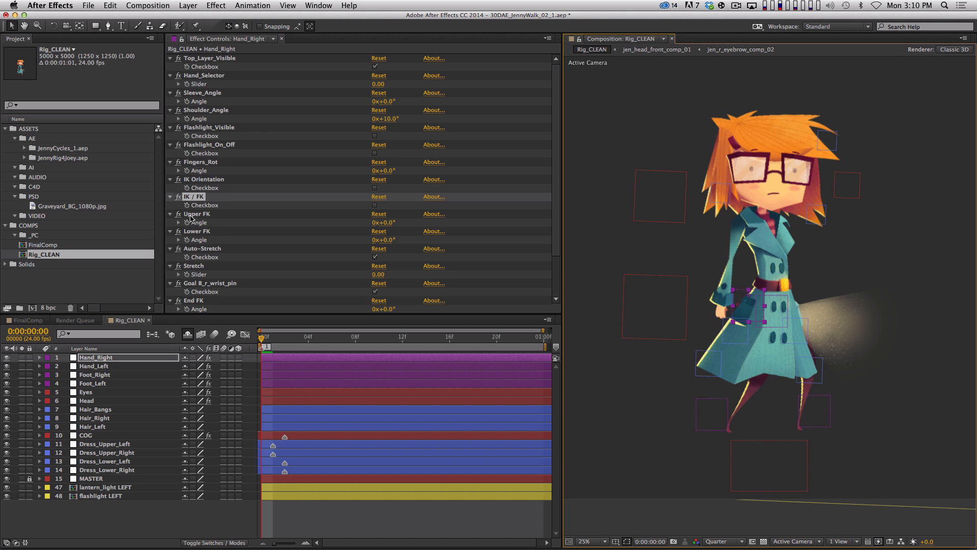
Step: Set Hand_Right's Upper FK to 9.9°, Lower FK to -32° and End FK to -16°, and start keyframing all three at frame 0
drag(374, 225, 442, 227)
mouse_move(388, 243)
mouse_down()
mouse_move(376, 243)
mouse_move(384, 253)
mouse_up()
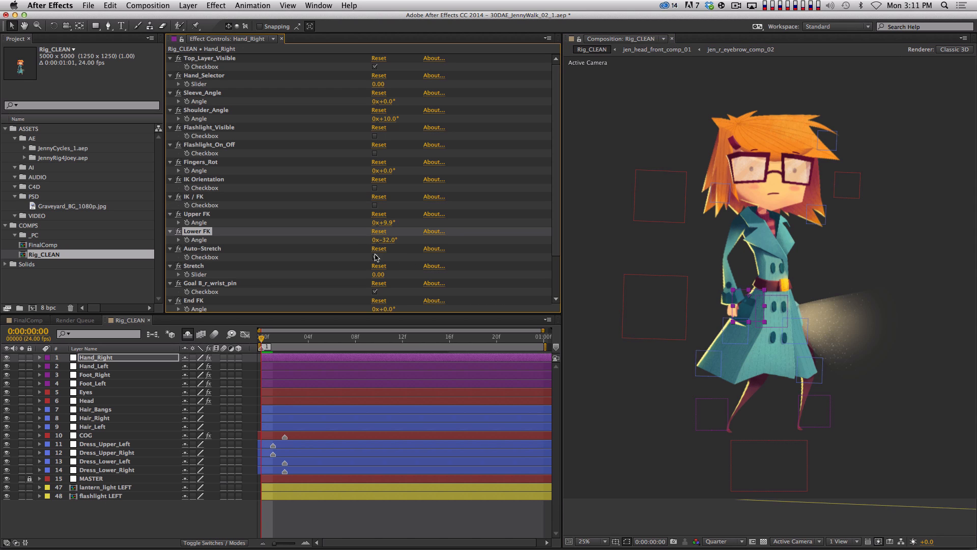
click(187, 223)
scroll(557, 265, down, 5)
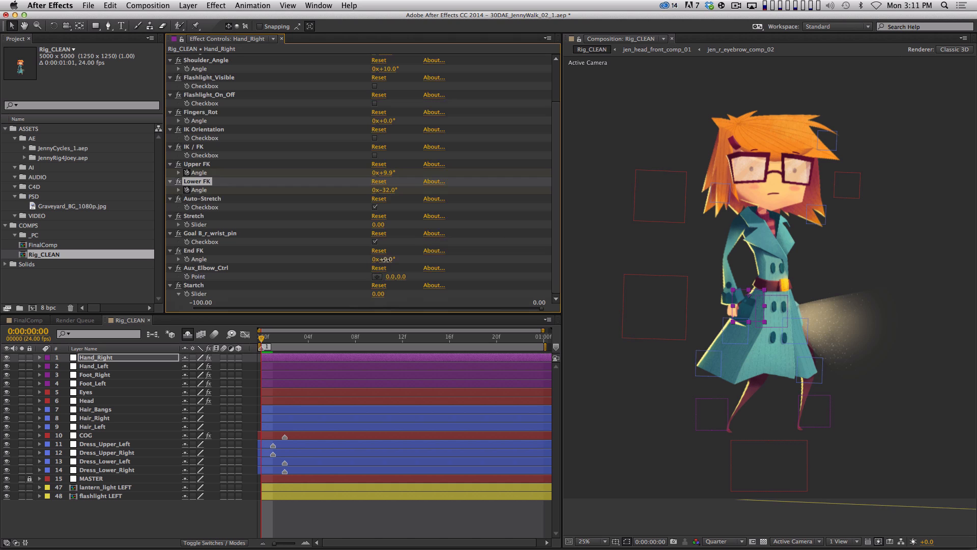
drag(385, 259, 383, 278)
click(187, 260)
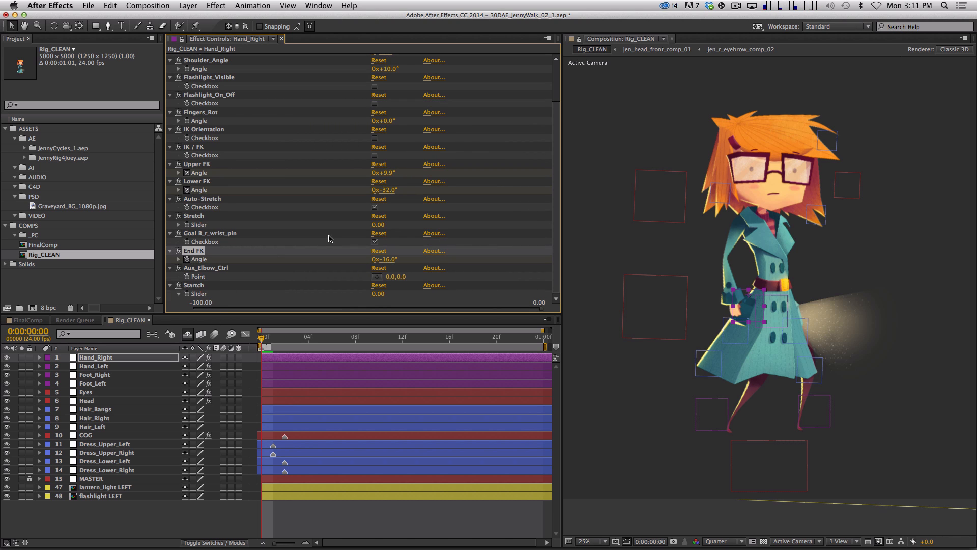
Step: Set Hand_Right's Sleeve_Angle to 5°, start keyframing it at frame 0, and reveal the layer's keyframed properties
click(539, 237)
drag(555, 228, 554, 187)
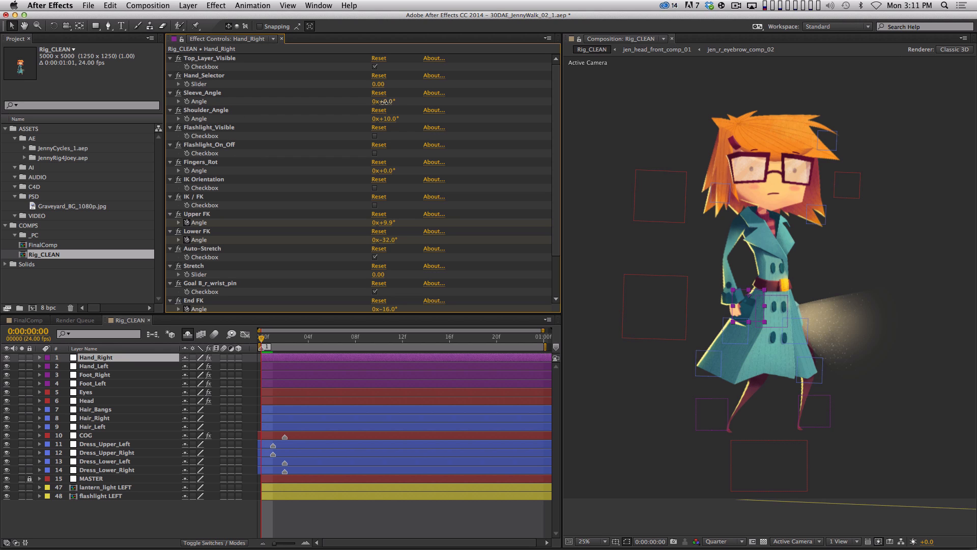
drag(384, 102, 386, 101)
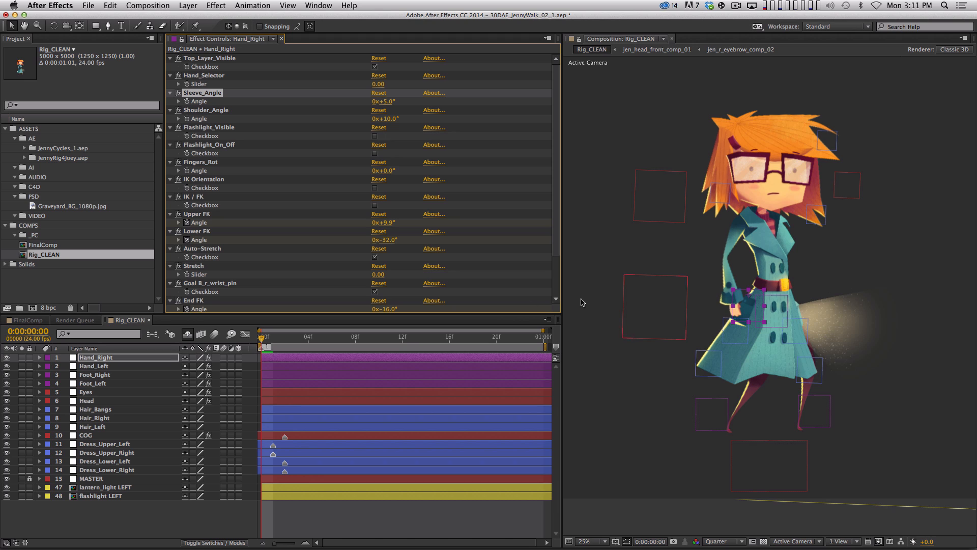
click(187, 102)
click(140, 357)
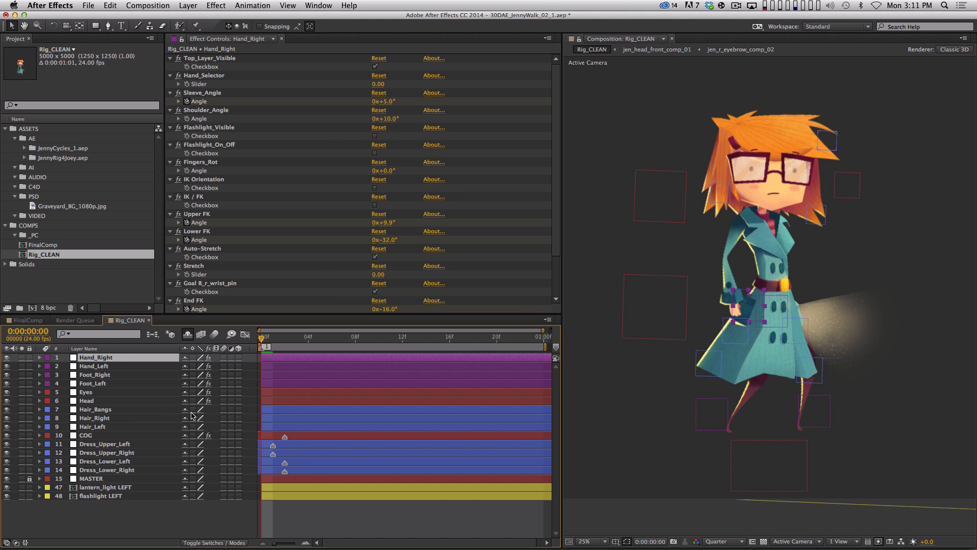
key(u)
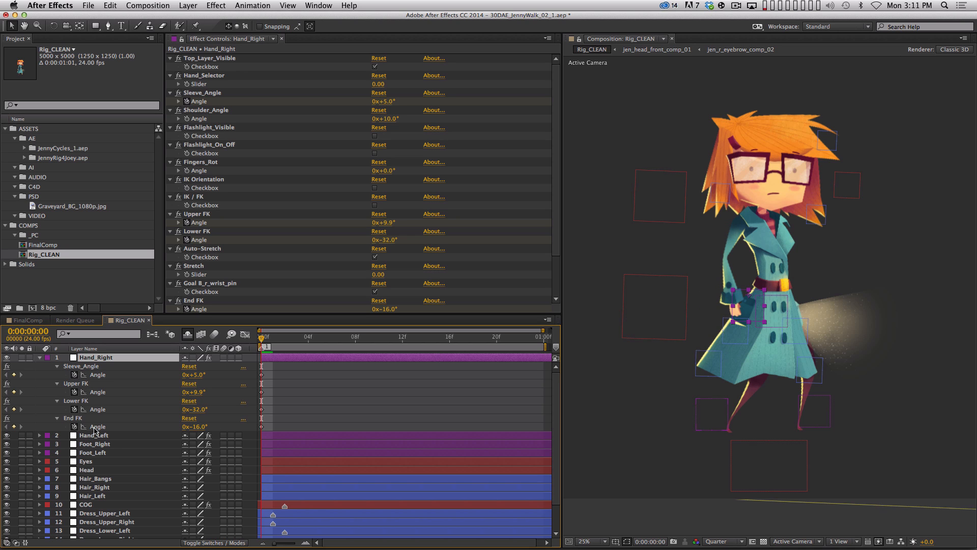
Step: Pose the right arm forward at frame 0 with Upper FK -14.7°, Lower FK -45.9°, End FK -36.7° and Sleeve_Angle -10.3°
click(117, 446)
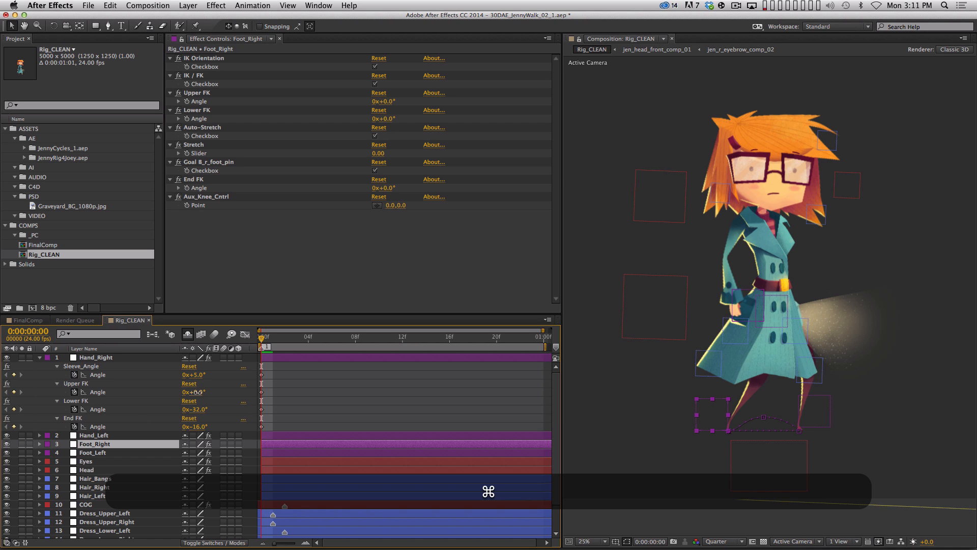
drag(194, 392, 84, 405)
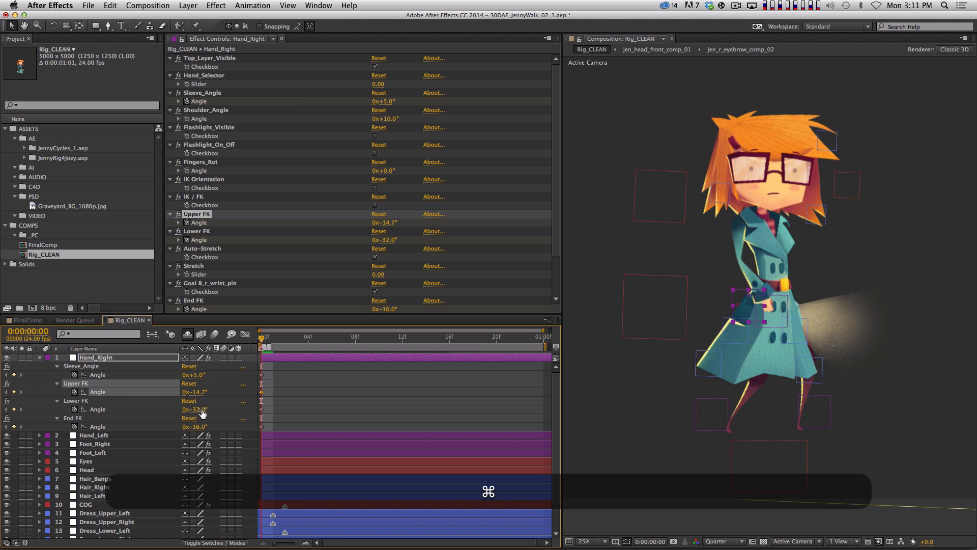
drag(196, 410, 132, 410)
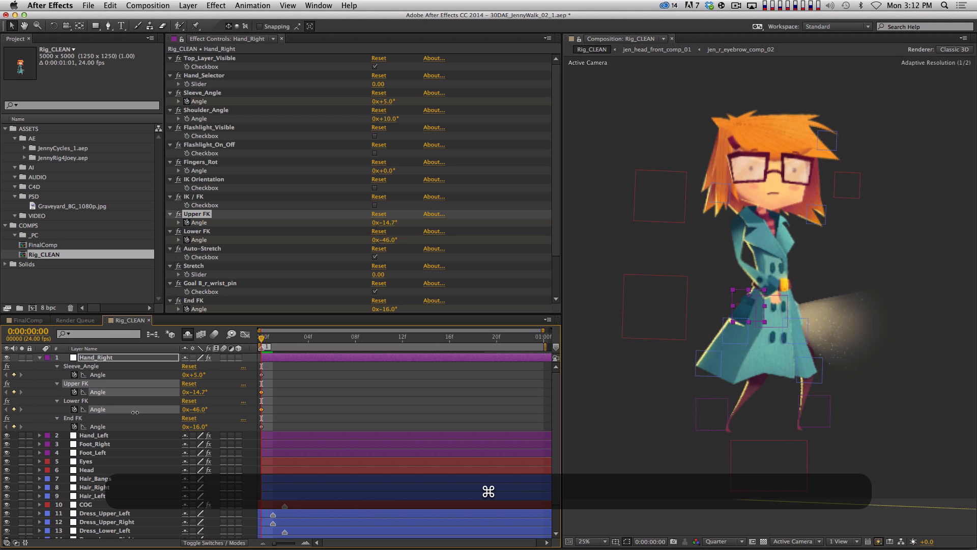
drag(195, 426, 81, 413)
drag(211, 374, 112, 366)
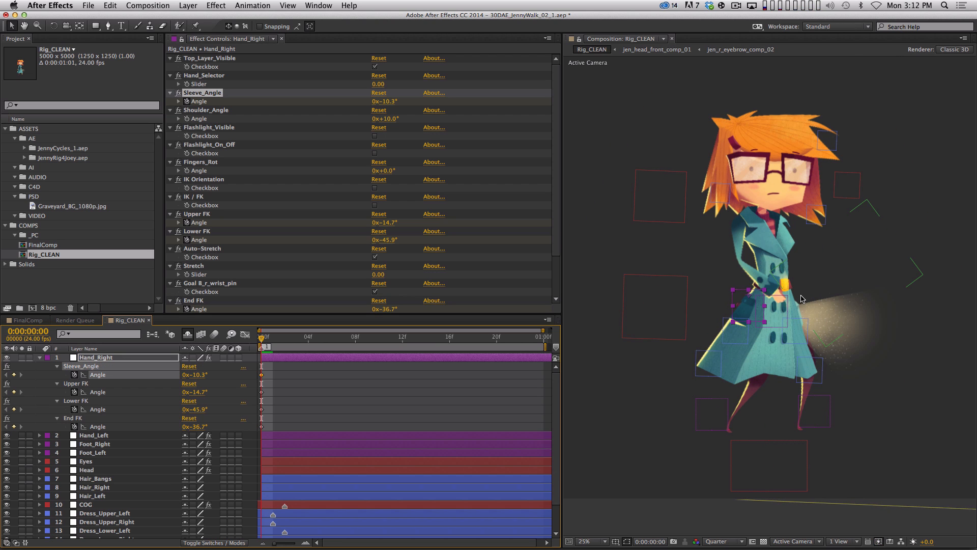
Step: Pose the right arm backward at frame 12 with Upper FK 16.3°, Lower FK -26°, End FK -12.2° and Sleeve_Angle 6.8°
drag(263, 338, 402, 339)
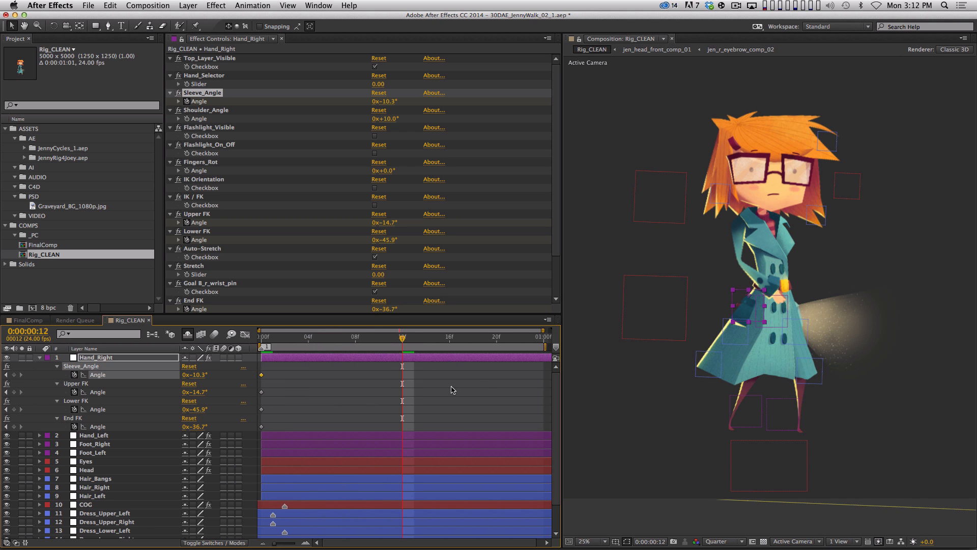
drag(203, 376, 336, 375)
key(super+z)
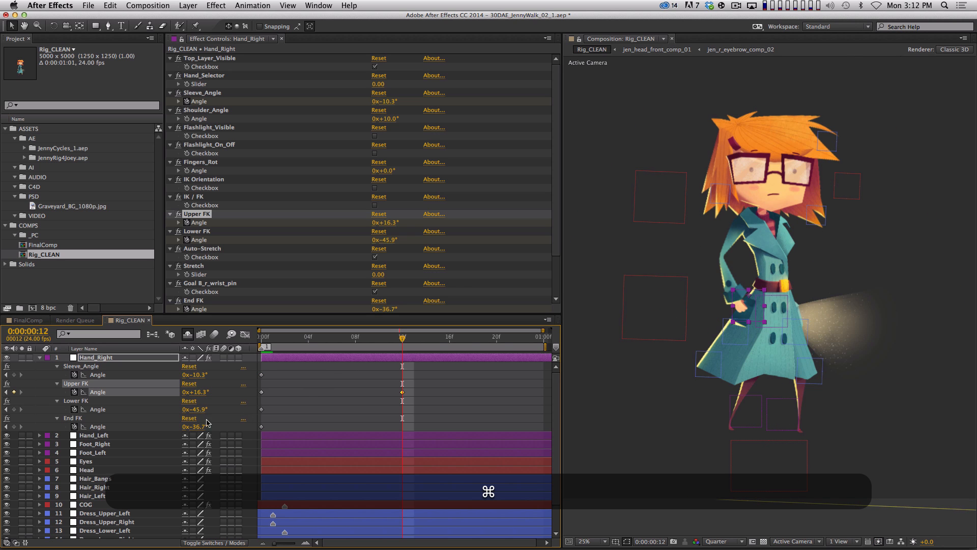
drag(198, 410, 308, 413)
drag(196, 426, 308, 413)
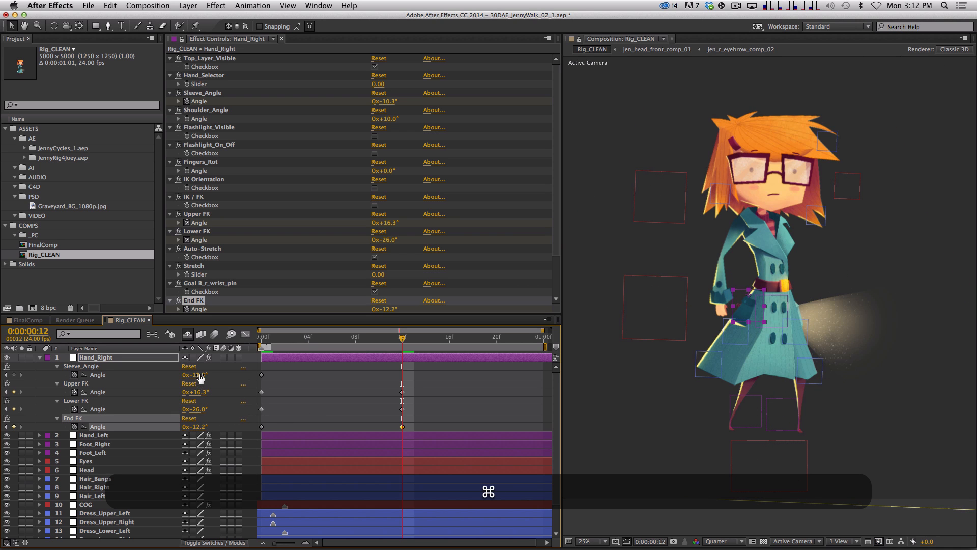
drag(198, 375, 272, 369)
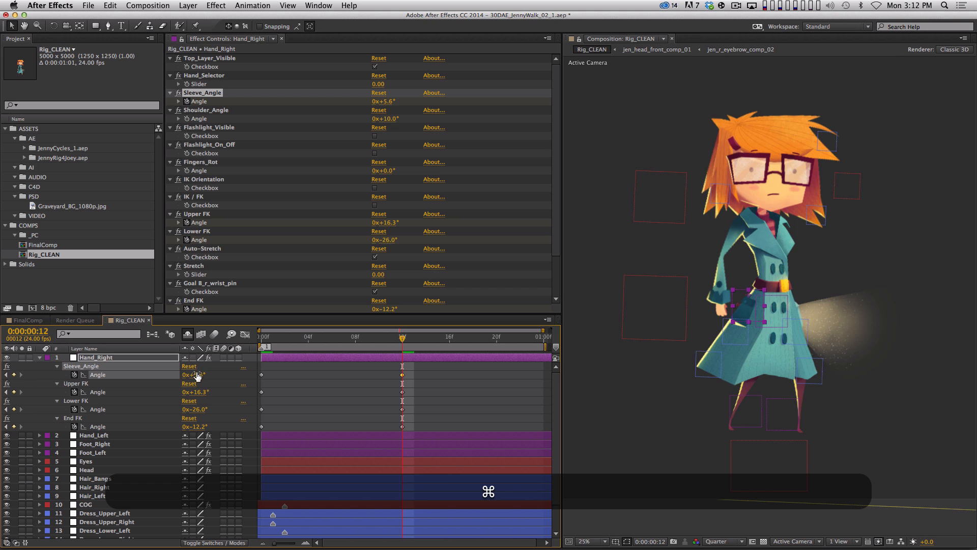
drag(197, 375, 205, 375)
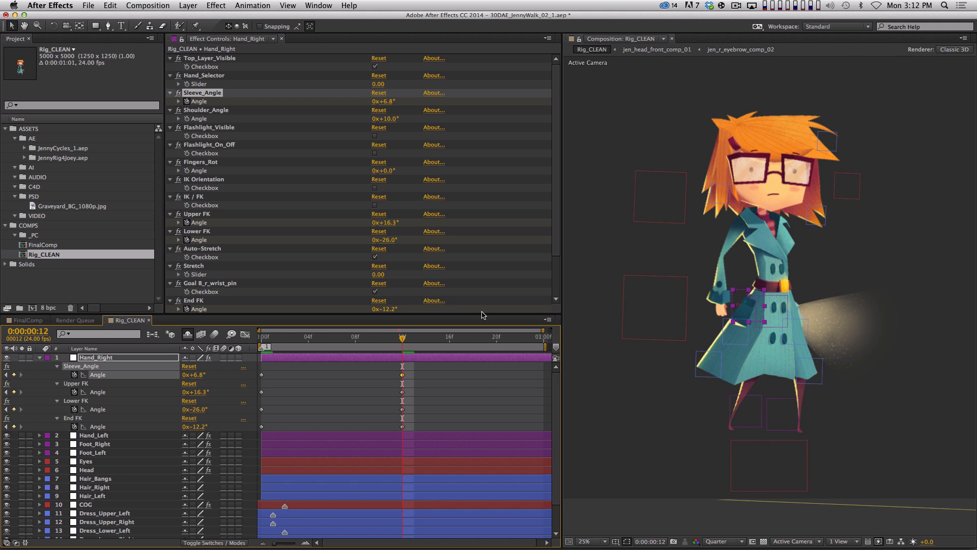
Step: Duplicate Hand_Right's Sleeve_Angle, Upper FK, Lower FK and End FK keyframes from frame 0 at frame 24
key(End)
drag(281, 371, 256, 435)
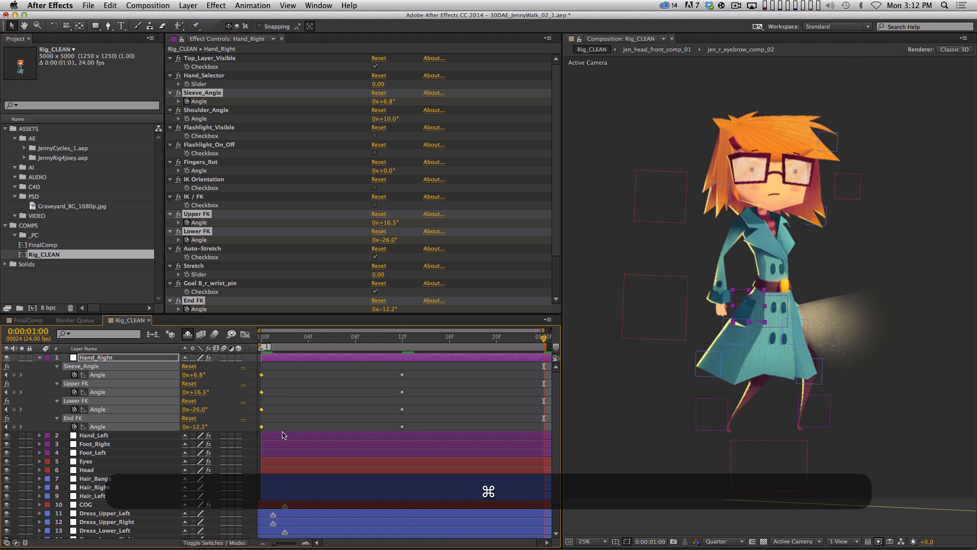
key(super+v)
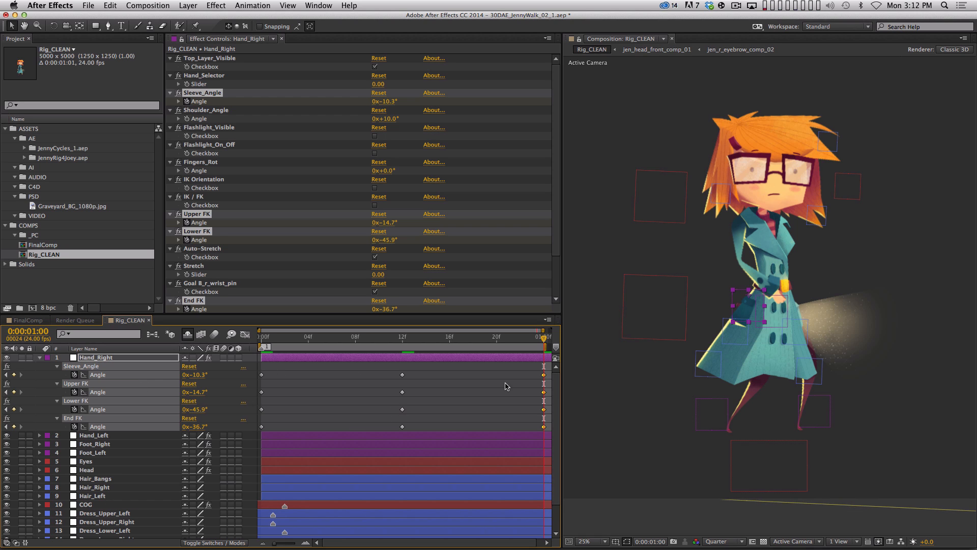
Step: Apply Easy Ease to all of Hand_Right's arm keyframes and paste a copy of the whole cycle starting at frame 24
drag(549, 366, 253, 447)
key(F9)
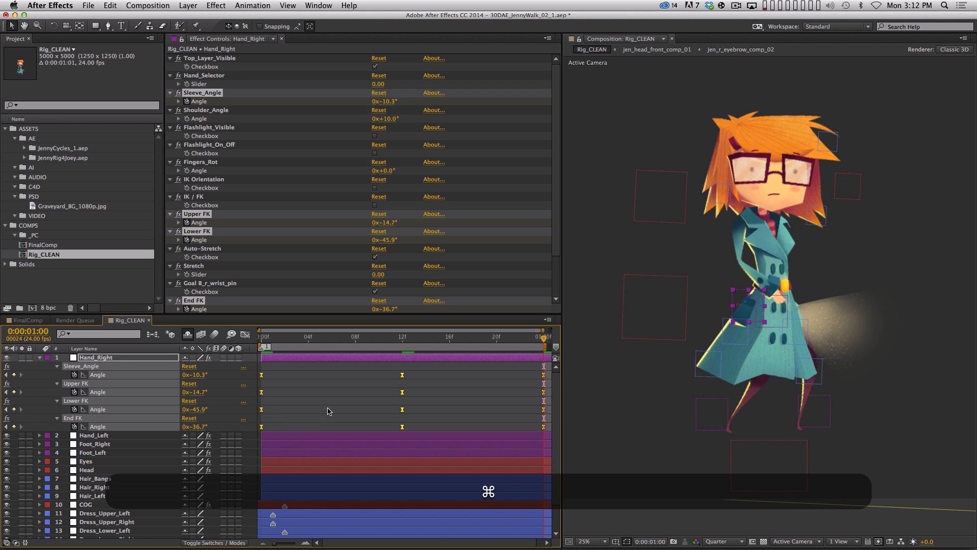
key(cmd+c)
key(cmd+v)
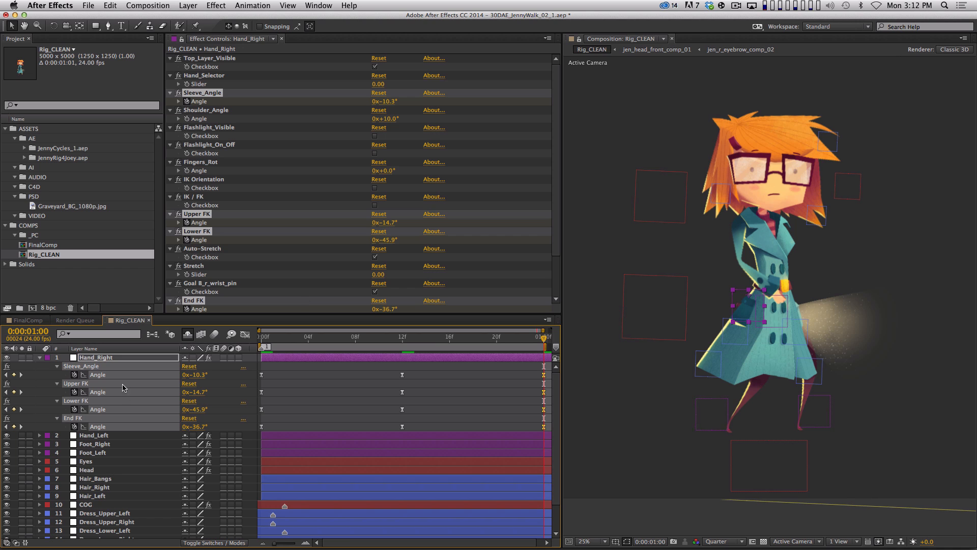
drag(44, 377, 142, 437)
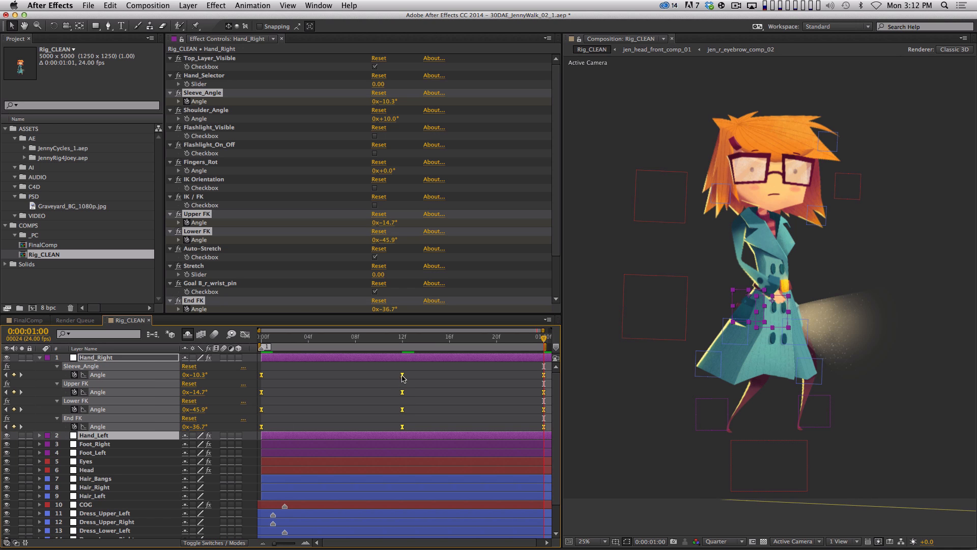
drag(403, 377, 379, 396)
key(super+z)
key(super+z)
Step: Add a layer marker to Hand_Right at frame 24 and slide the layer earlier until the marker sits at frame 0
click(550, 358)
key(asterisk)
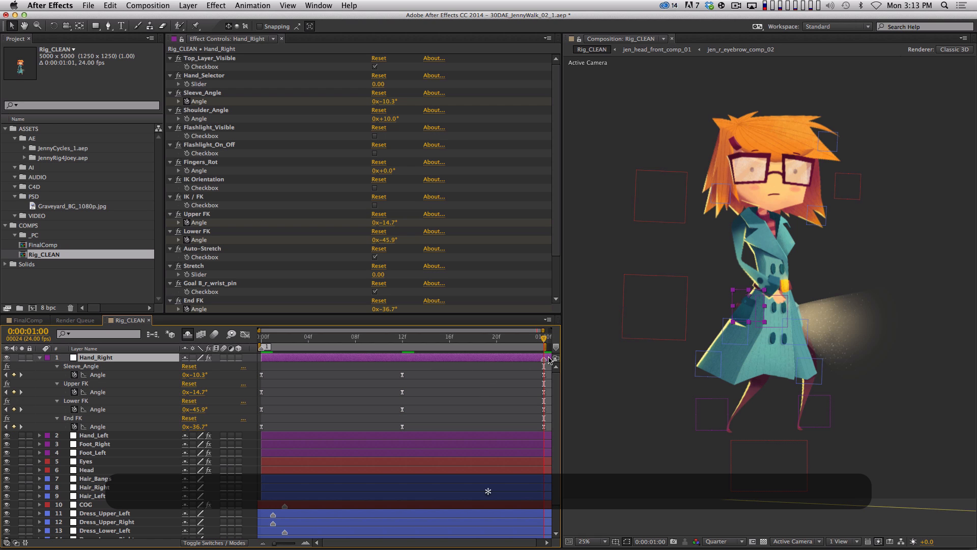
drag(536, 359, 609, 344)
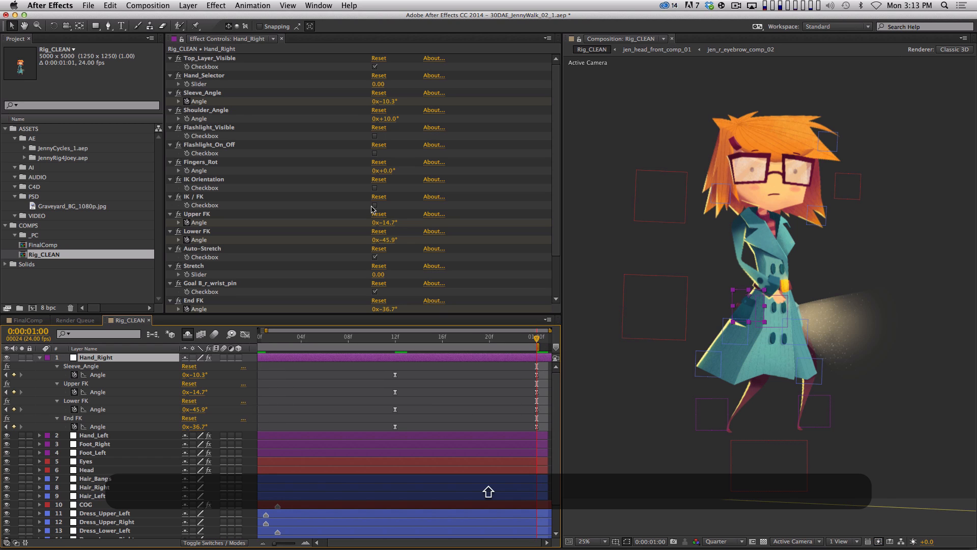
key(Home)
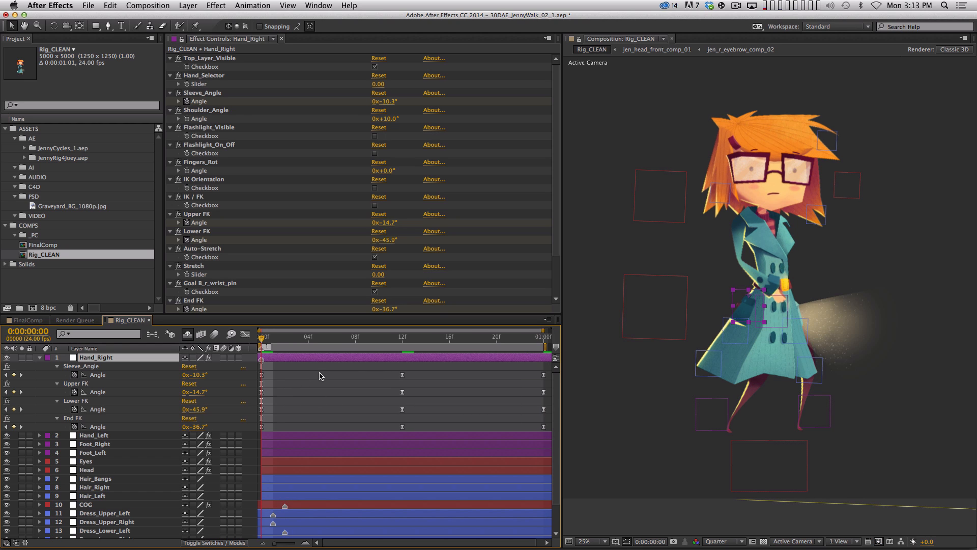
Step: Delay the whole Hand_Right layer by 3 frames and preview the arm swing
drag(278, 360, 313, 360)
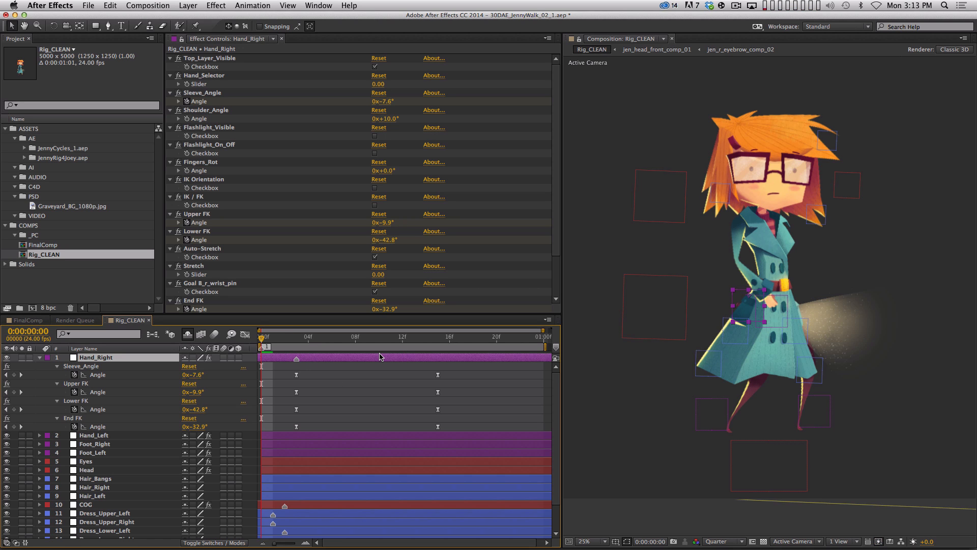
key(KP_0)
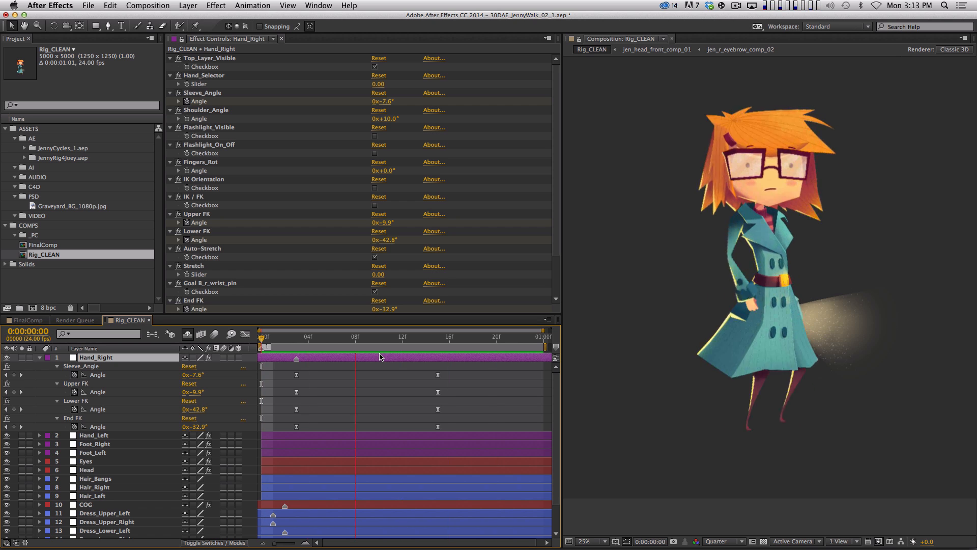
key(space)
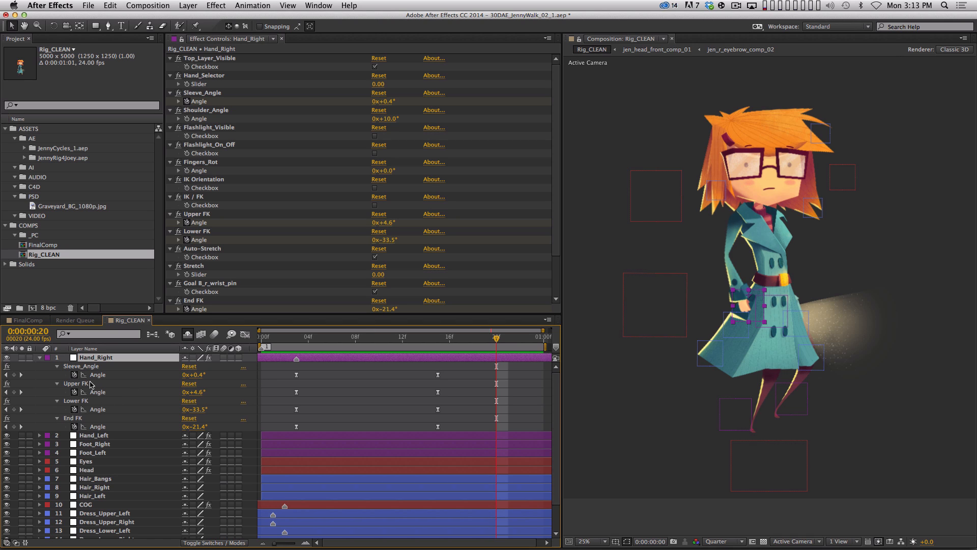
Step: Delay Hand_Right's Lower FK keyframes by 2 frames, End FK by 4 and Sleeve_Angle by 3, preview the overlap, and save the project
click(102, 410)
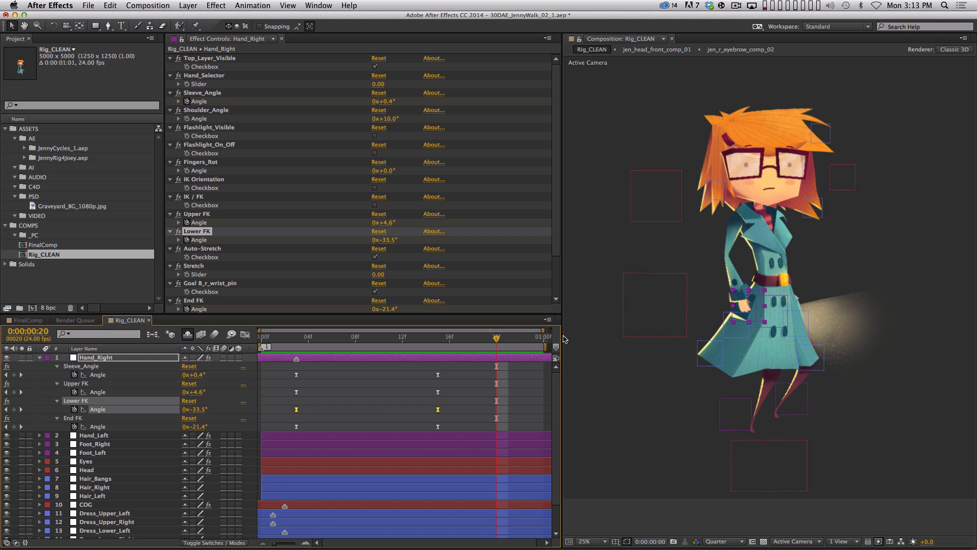
drag(298, 412, 308, 413)
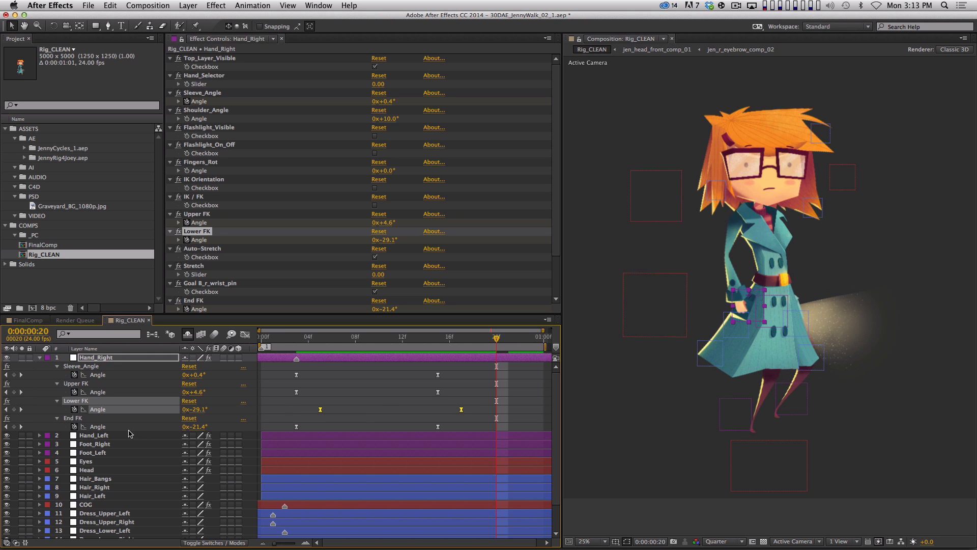
click(117, 428)
drag(296, 428, 344, 430)
click(109, 376)
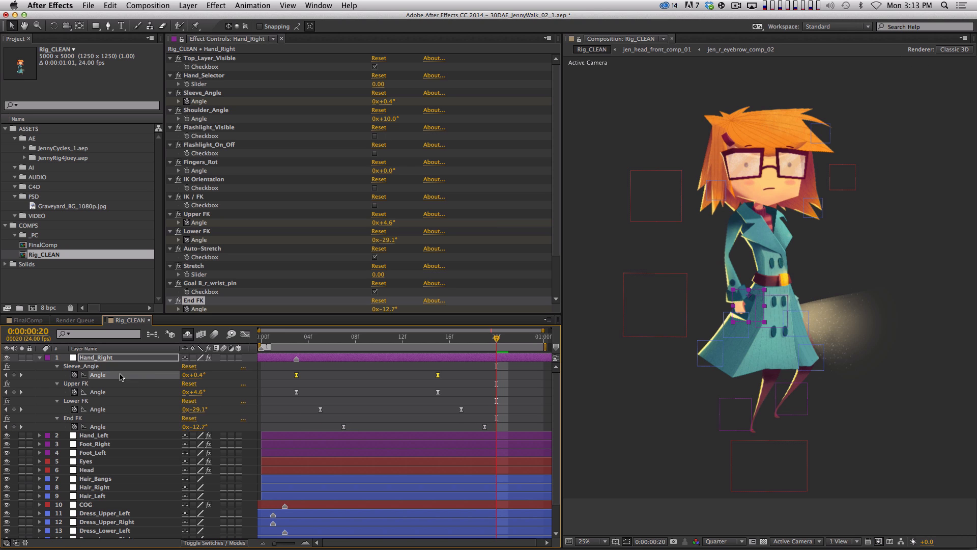
drag(298, 377, 335, 380)
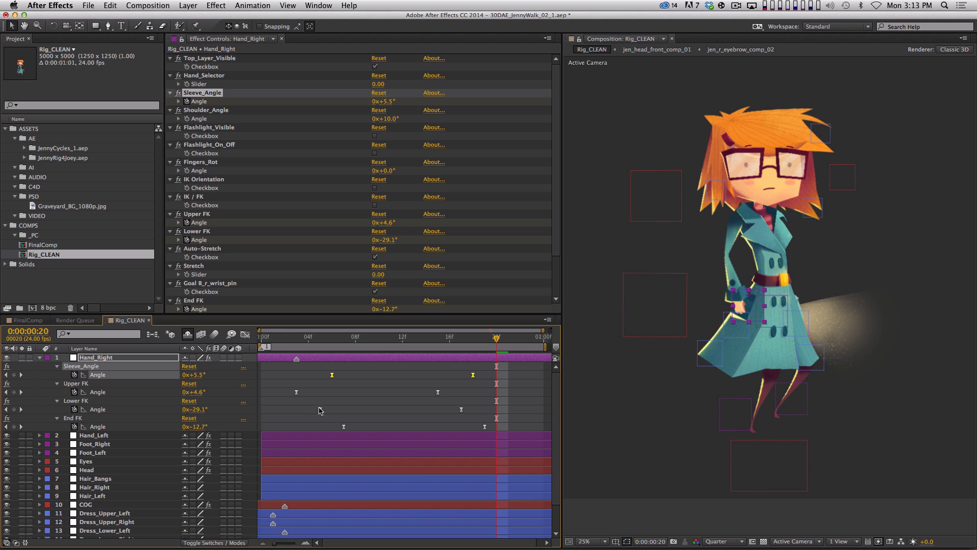
key(KP_0)
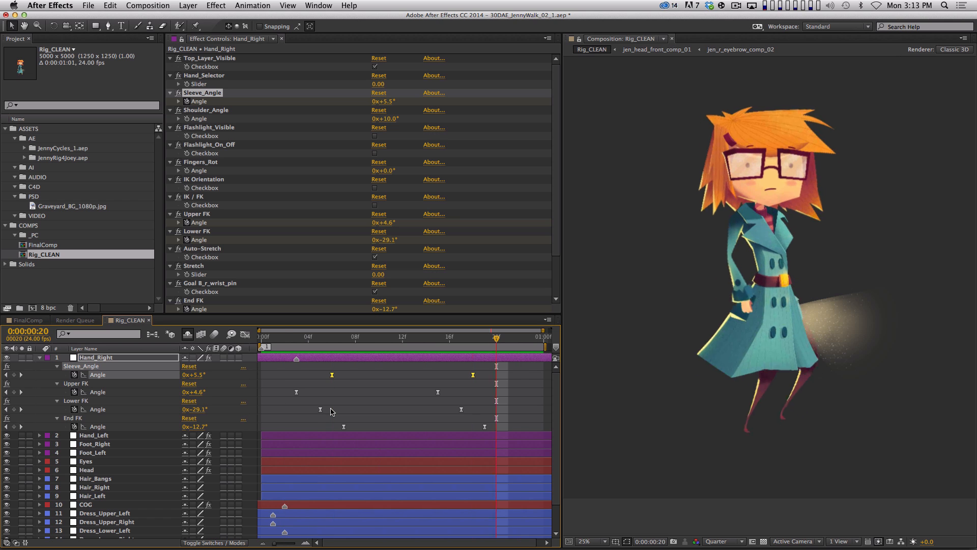
key(super+s)
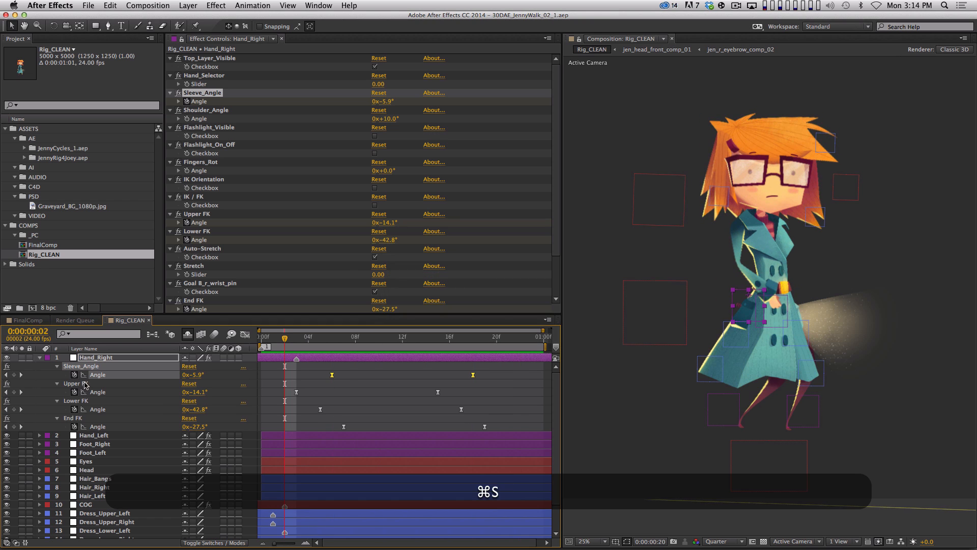
Step: Move Hand_Left forward and up so the flashlight extends in front of the body, and set its Rotation to -22.3°
click(39, 357)
click(94, 366)
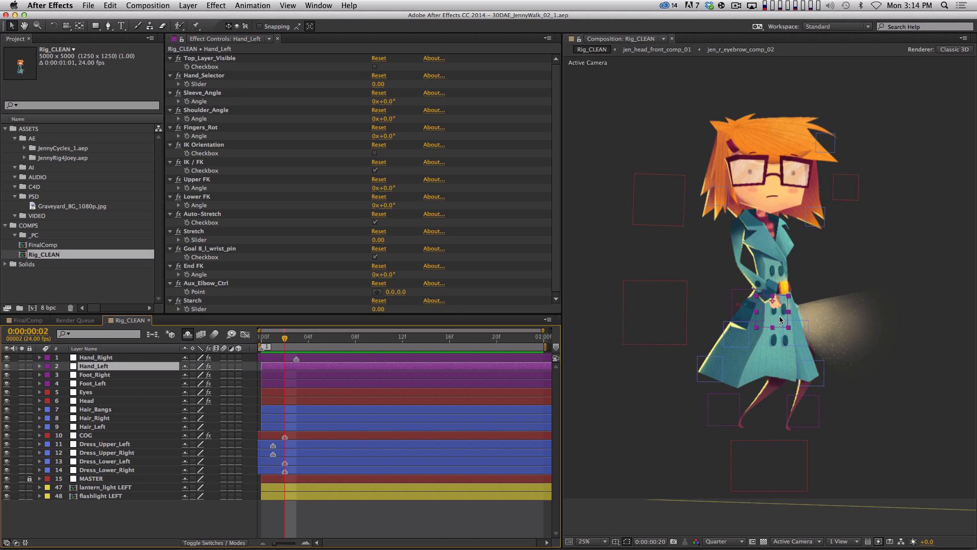
drag(780, 321, 838, 289)
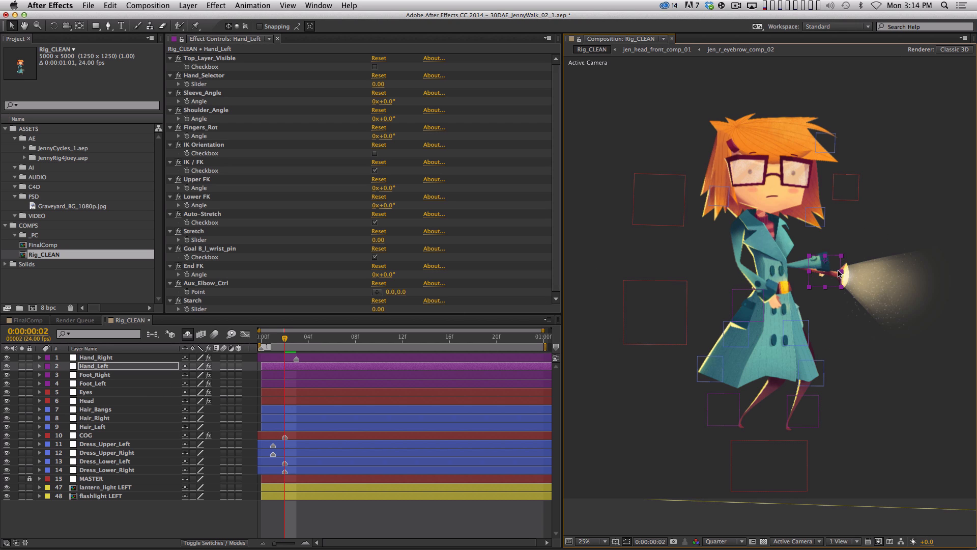
key(r)
drag(199, 376, 66, 365)
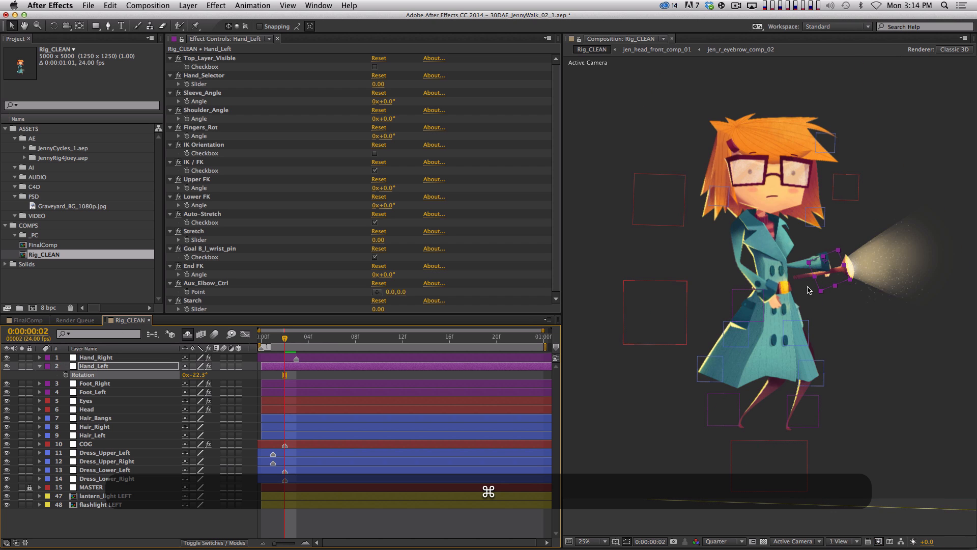
Step: Fine-tune Hand_Left's placement in front of the coat to a Position of about 476, -268
drag(809, 290, 852, 279)
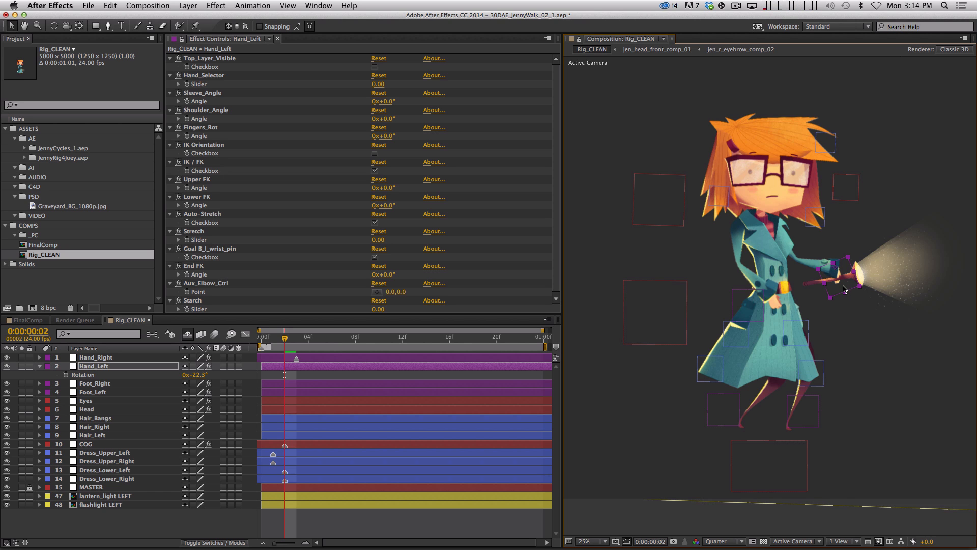
drag(845, 292, 852, 286)
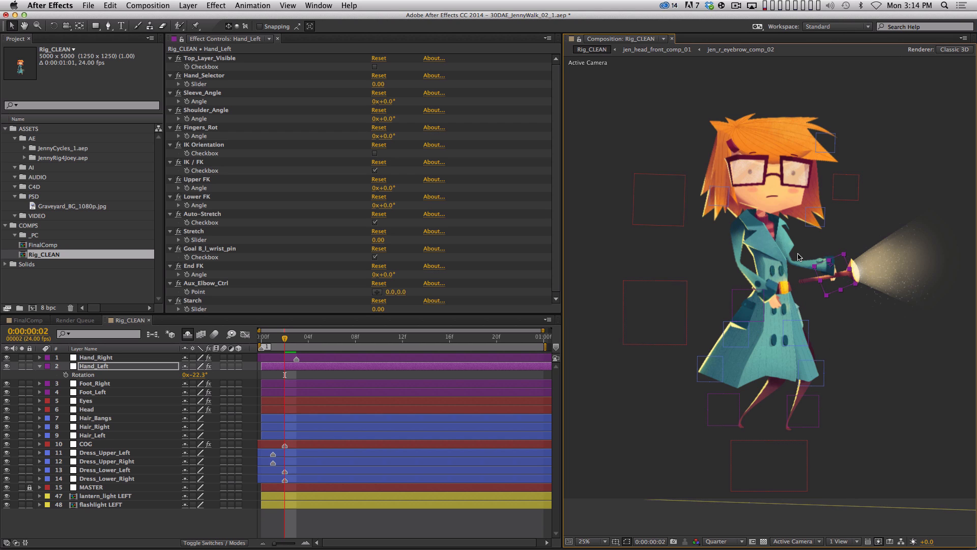
click(117, 365)
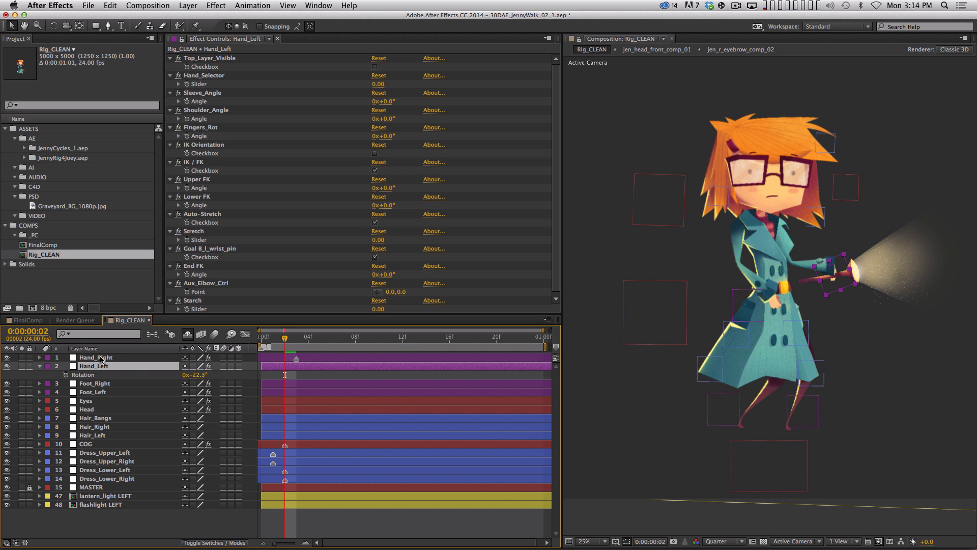
drag(837, 287, 838, 289)
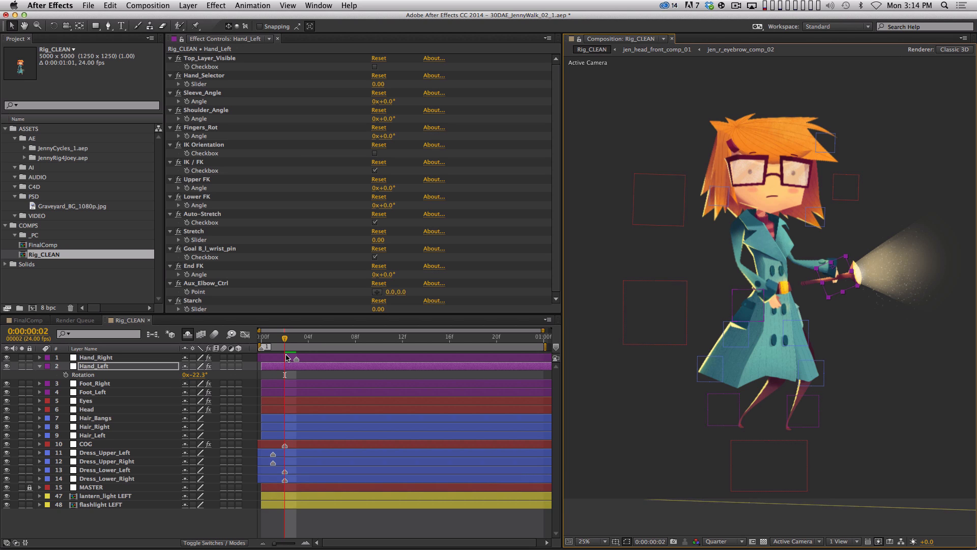
Step: Separate Hand_Left's Position into X and Y dimensions and start keyframing Y Position at frame 0
key(Home)
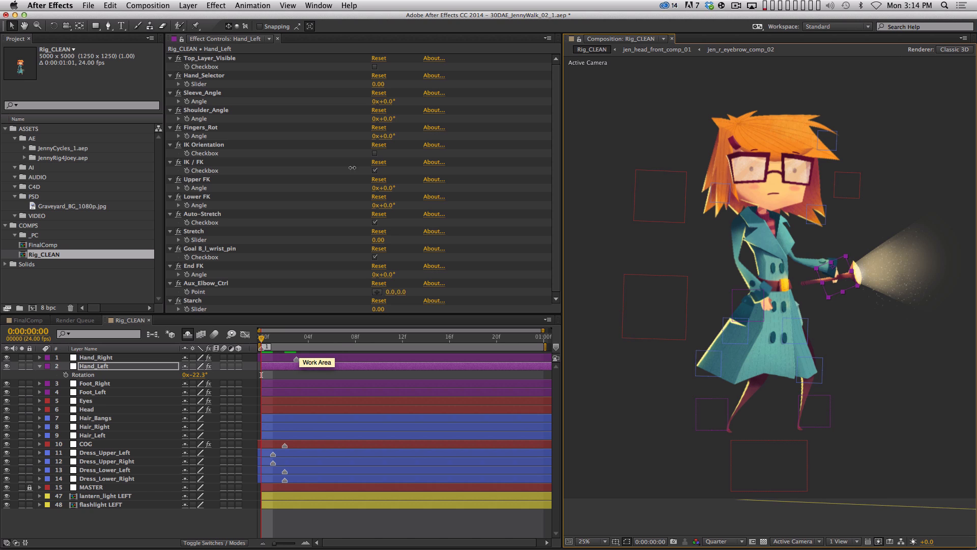
click(138, 366)
key(p)
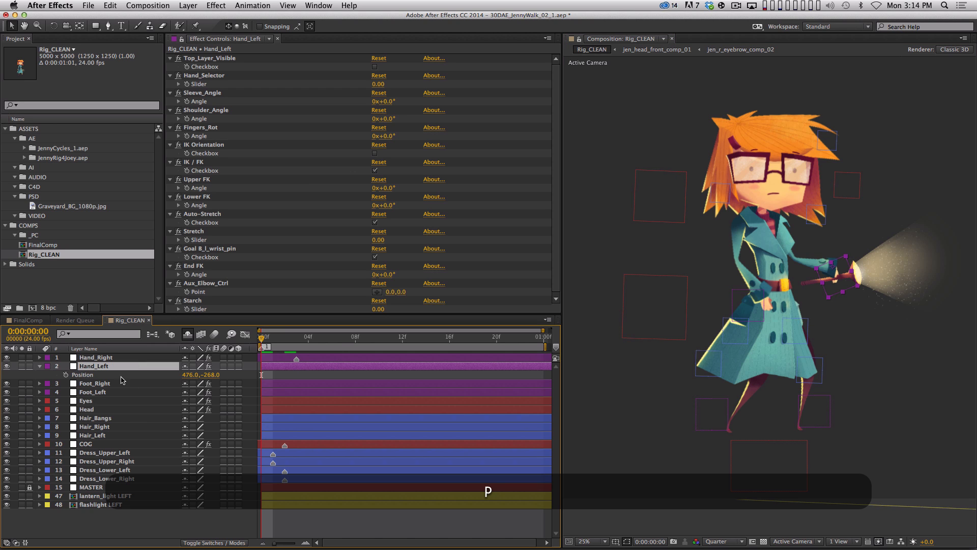
right_click(92, 377)
click(102, 393)
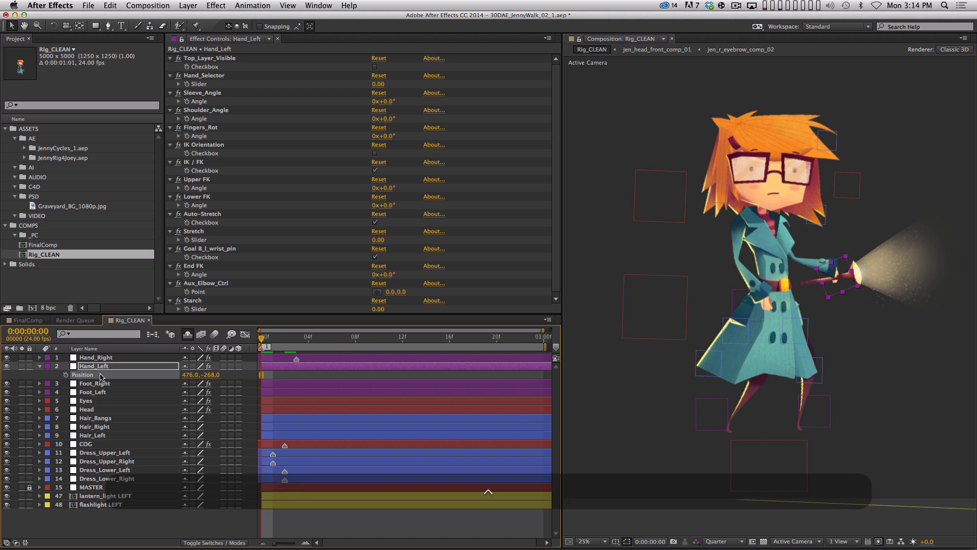
click(65, 383)
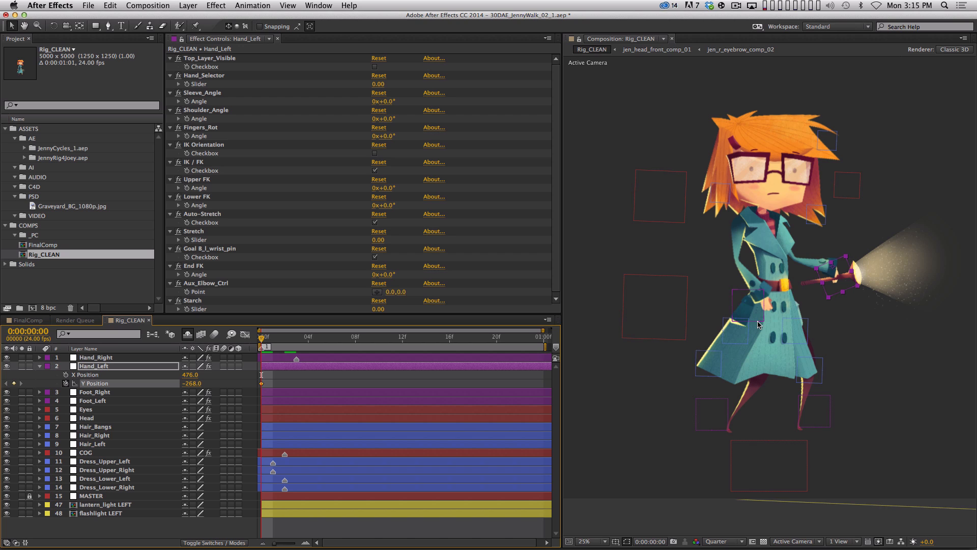
Step: Lower Hand_Left at frame 0 to a Y Position of -228 and pull its X Position back to 436
key(shift+Down)
key(shift+Down)
key(shift+Down)
key(shift+Down)
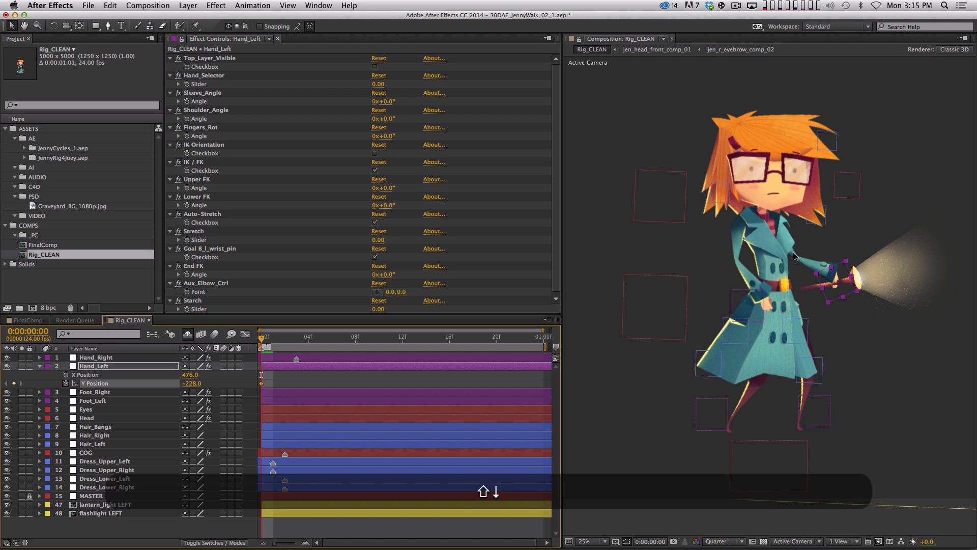
key(shift+Left)
key(shift+Left)
key(shift+Left)
key(shift+Left)
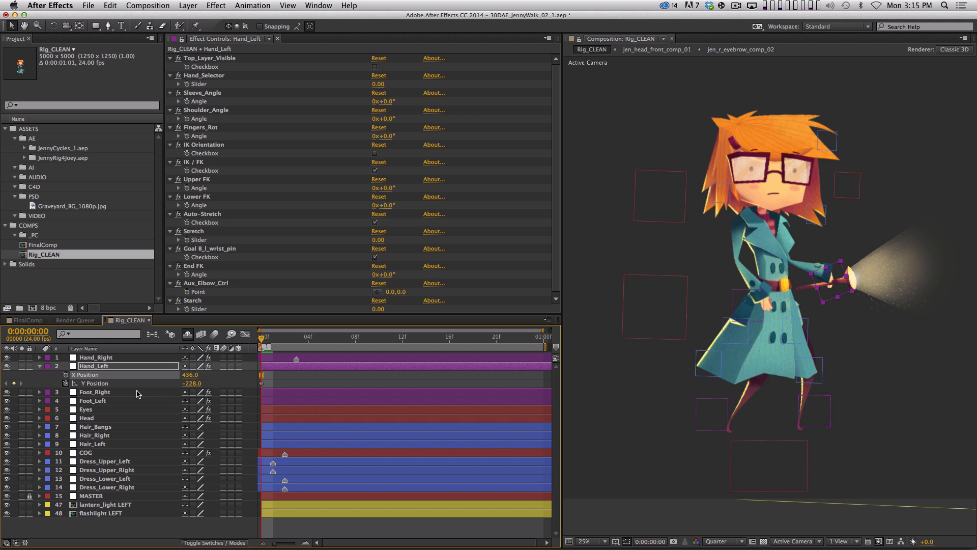
Step: Raise Hand_Left to a Y Position of -280 at frame 6
drag(264, 337, 334, 327)
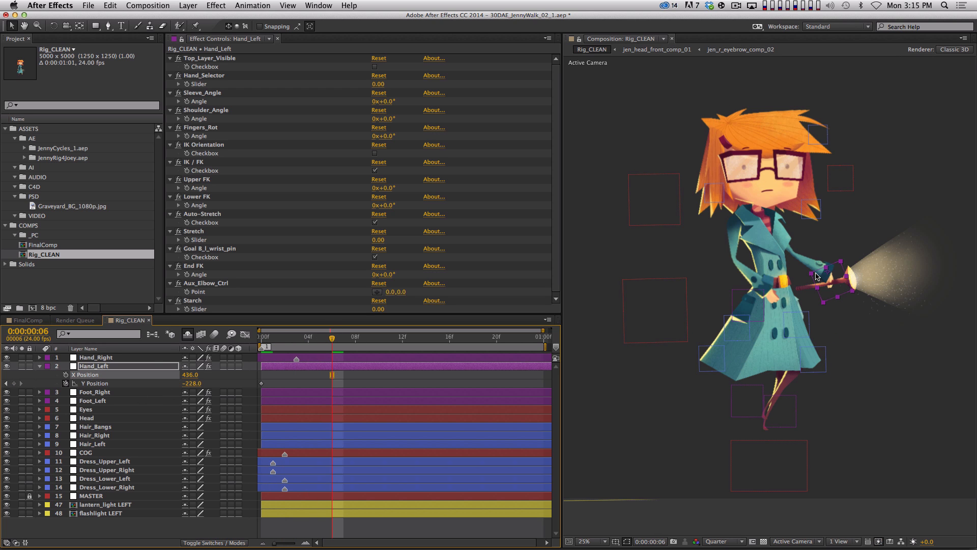
key(shift+Up)
key(shift+Up)
key(shift+Up)
key(shift+Up)
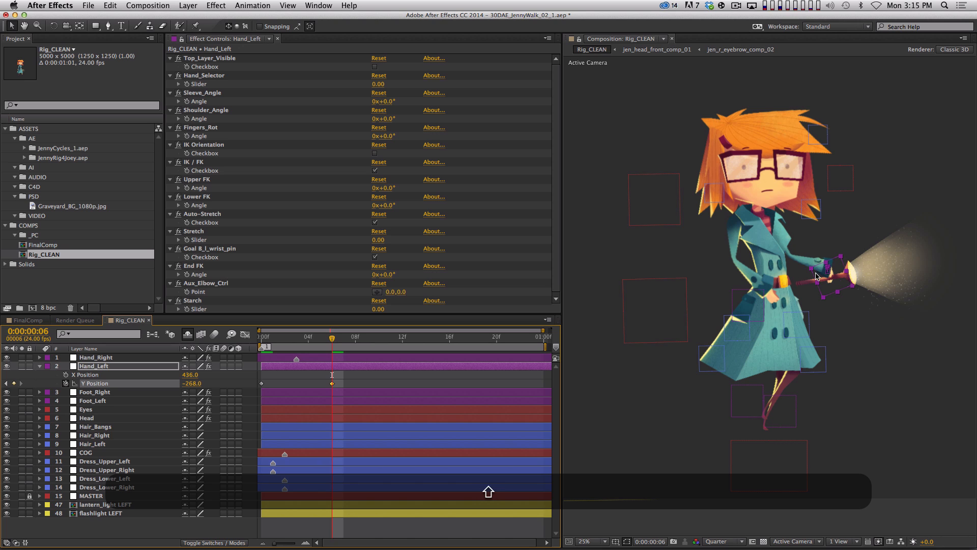
key(Up)
key(Up)
key(Up)
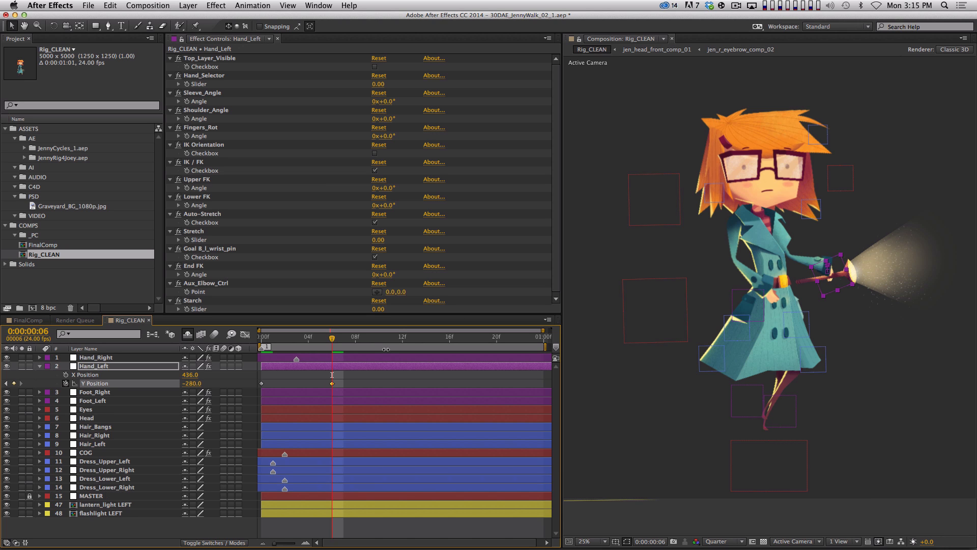
Step: Copy Hand_Left's frame 0 Y Position keyframe to frame 12, and repeat the resulting three-keyframe bounce from frame 12 to frame 24
click(402, 340)
click(261, 383)
key(super+c)
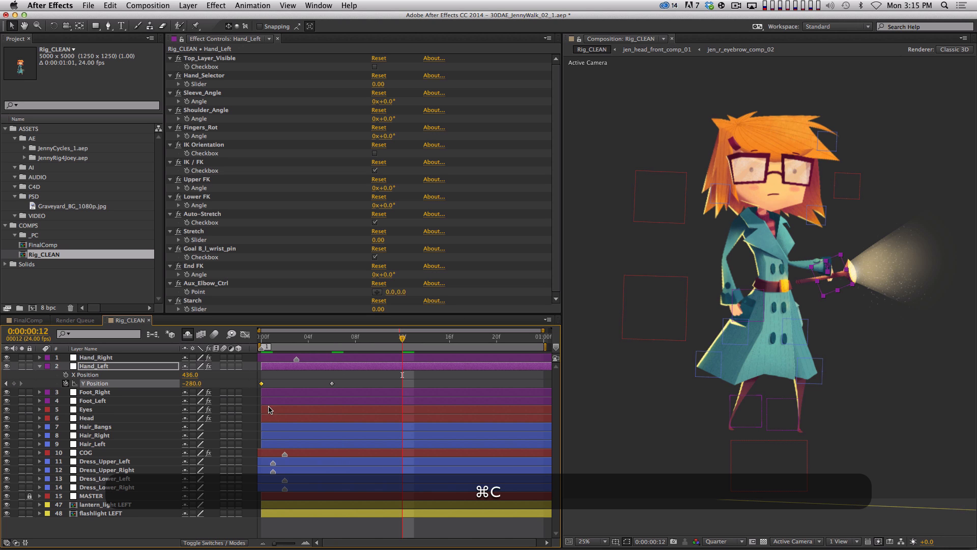
key(super+v)
drag(429, 387, 259, 378)
key(super+c)
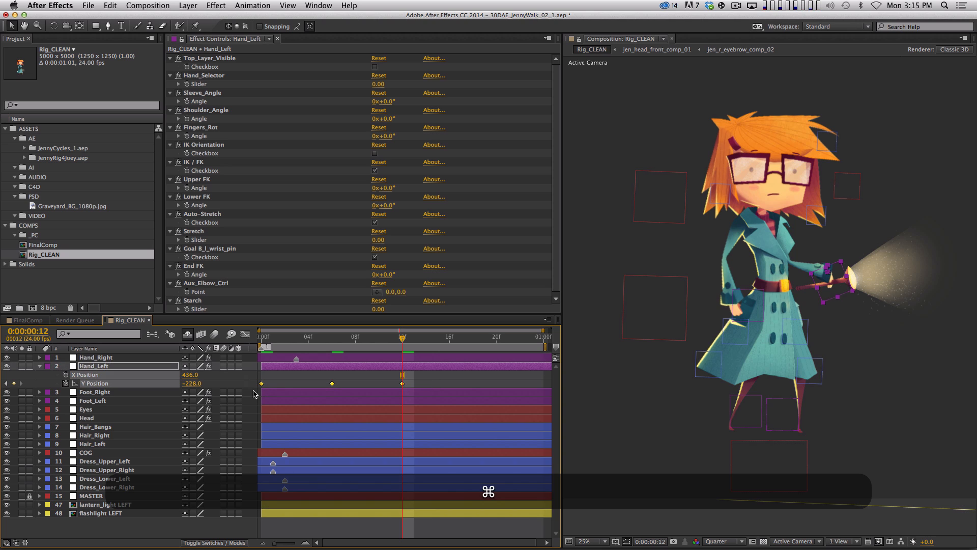
key(super+v)
Step: Duplicate Hand_Left's full one-second set of Y Position keyframes so the copy starts at frame 24
key(shift+End)
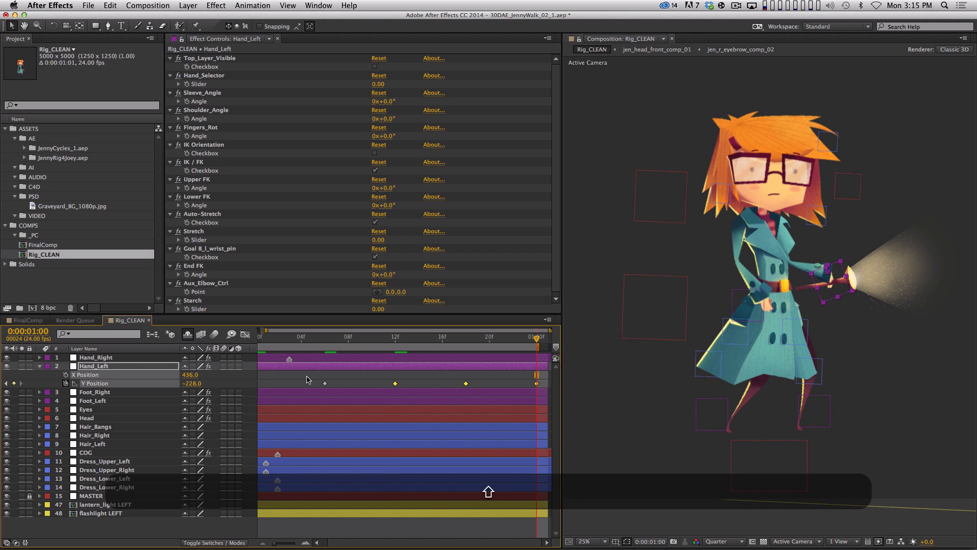
shift+click(109, 385)
key(super+c)
key(super+v)
Step: Add a layer marker to Hand_Left at frame 24 and apply Easy Ease to all its Y Position keyframes
click(516, 378)
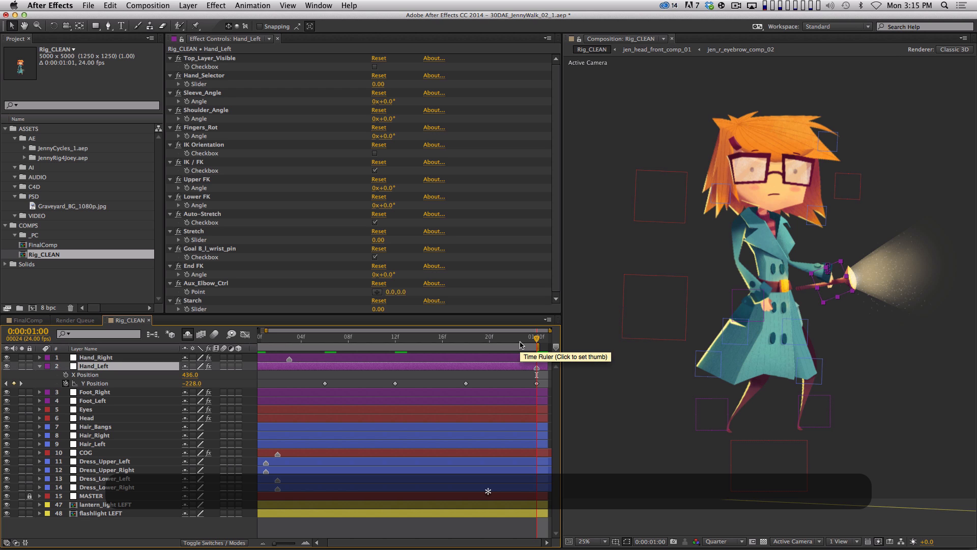
click(93, 383)
key(F9)
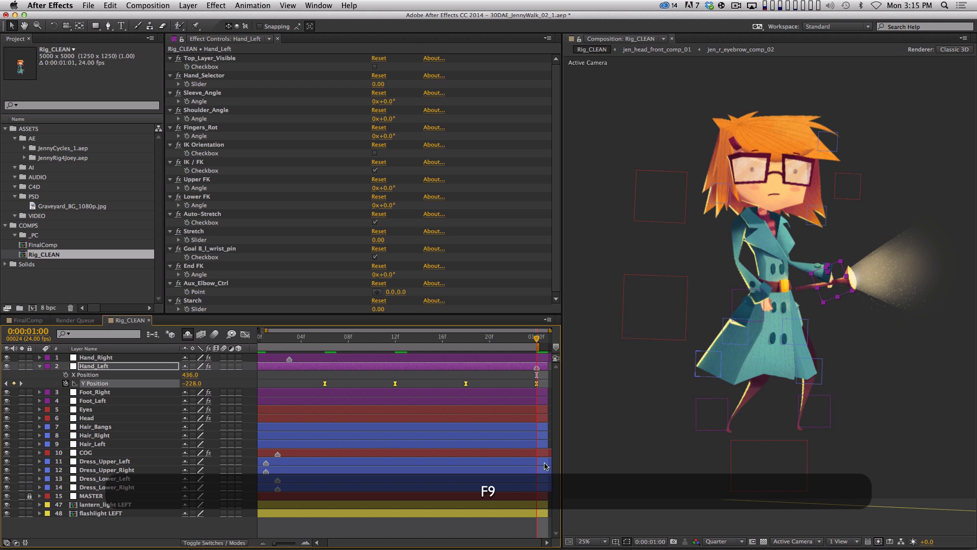
Step: Slide the Hand_Left layer earlier to put its marker on frame 0, and offset the layer two frames later for overlap
mouse_move(511, 367)
mouse_down()
mouse_move(253, 373)
mouse_move(275, 369)
mouse_move(260, 370)
mouse_up()
key(Home)
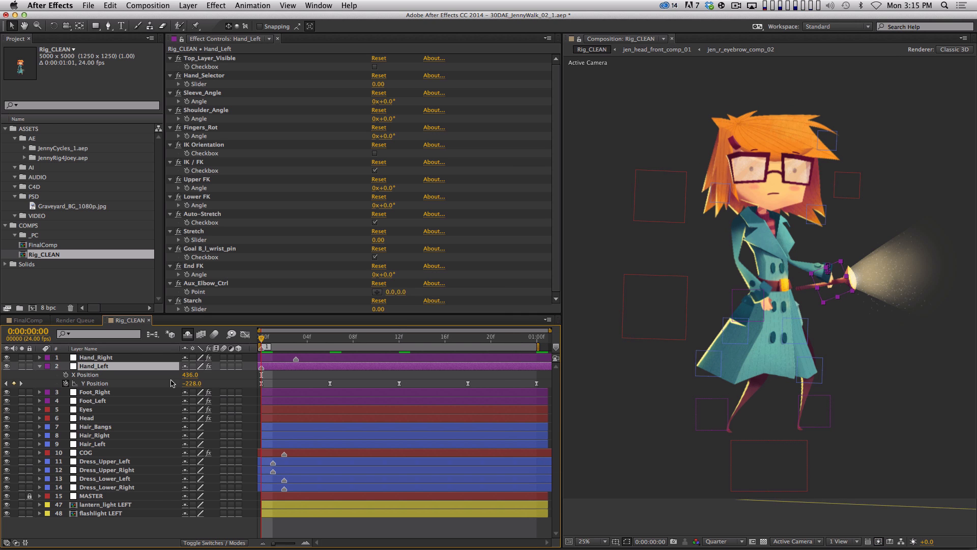
drag(279, 370, 302, 371)
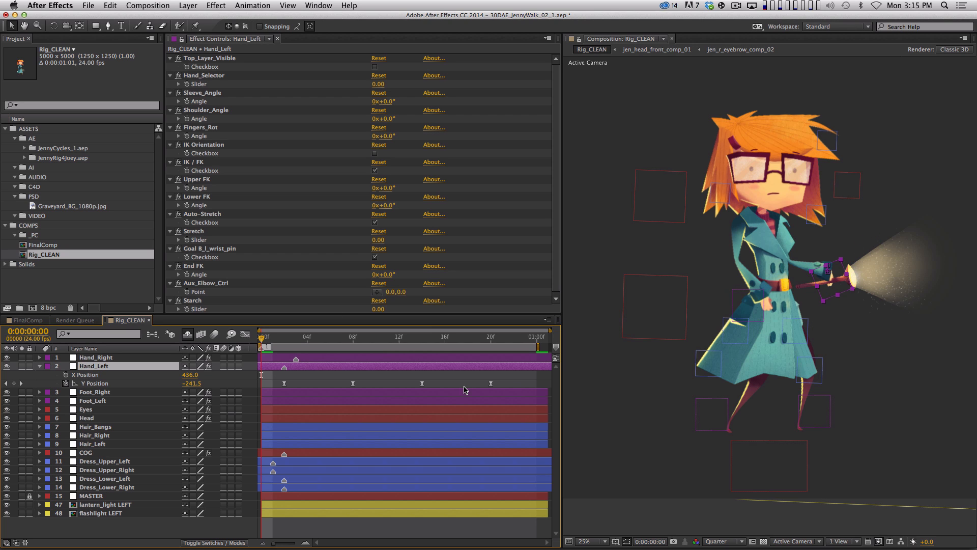
Step: Lengthen the outgoing ease handles of all Hand_Left Y Position keyframes in the Graph Editor, keeping them horizontal
click(109, 383)
click(244, 335)
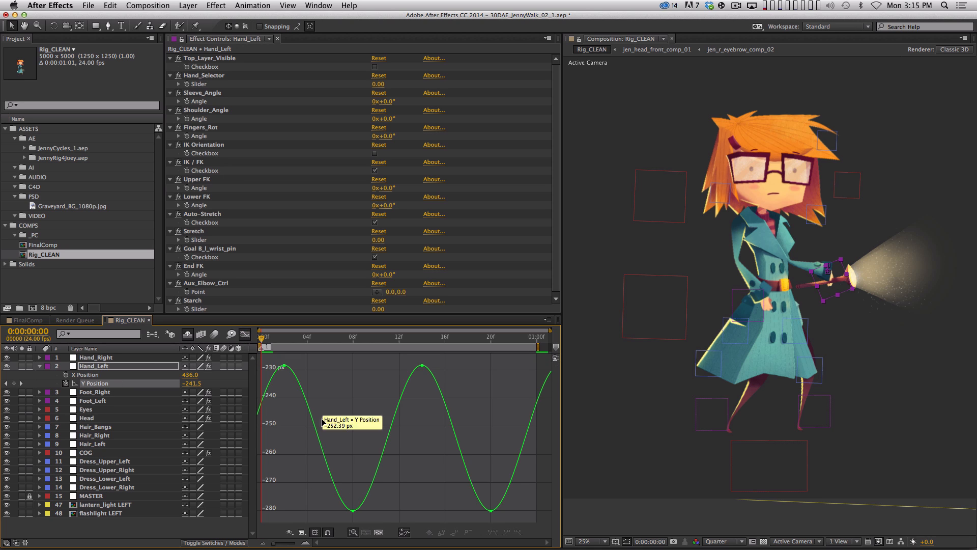
click(91, 385)
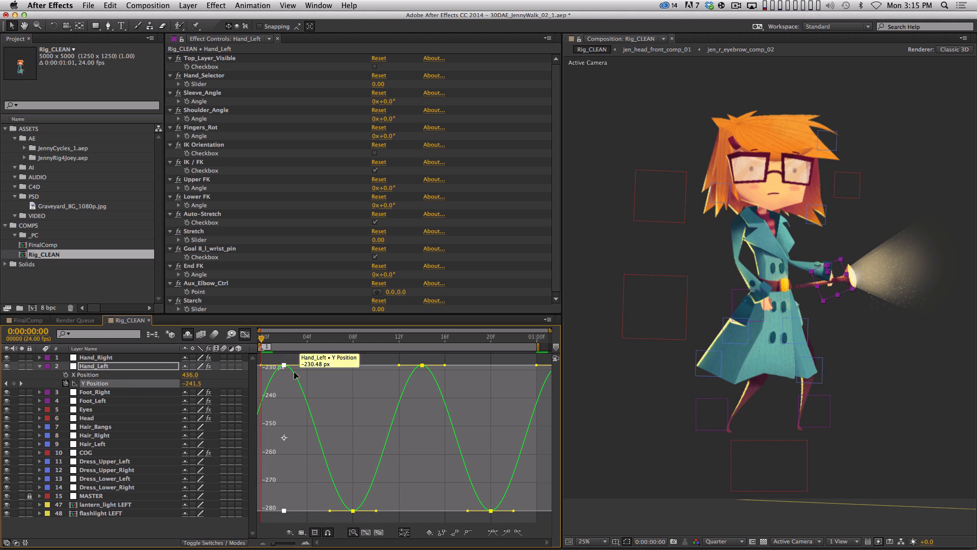
key(shift)
drag(307, 365, 323, 365)
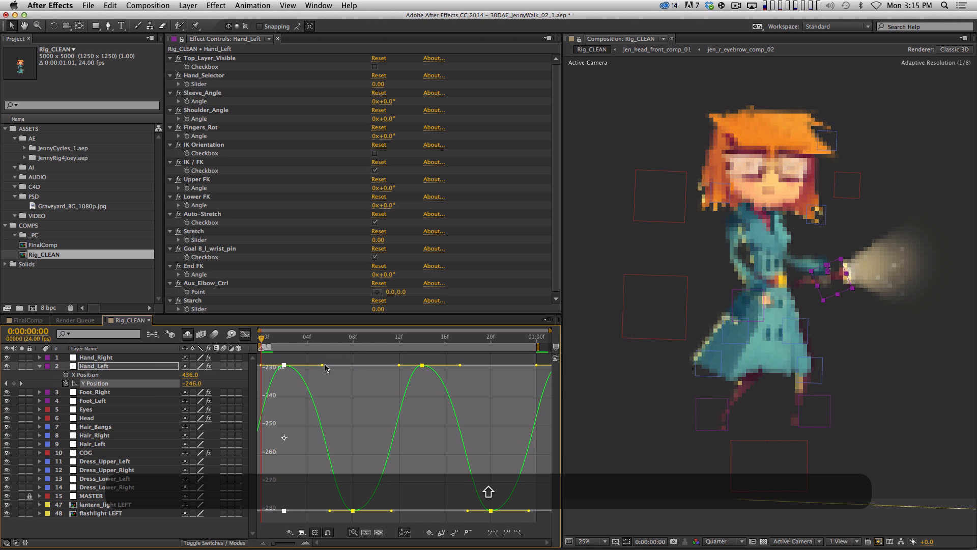
Step: Slightly lengthen the incoming ease handles of Hand_Left's Y Position keyframes in the value graph and preview the walk cycle
drag(399, 365, 388, 366)
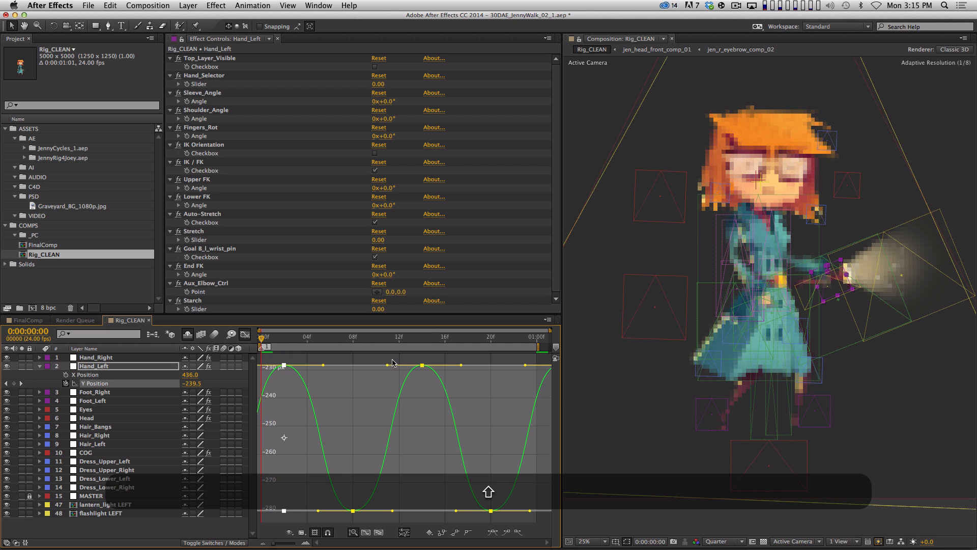
key(shift+0)
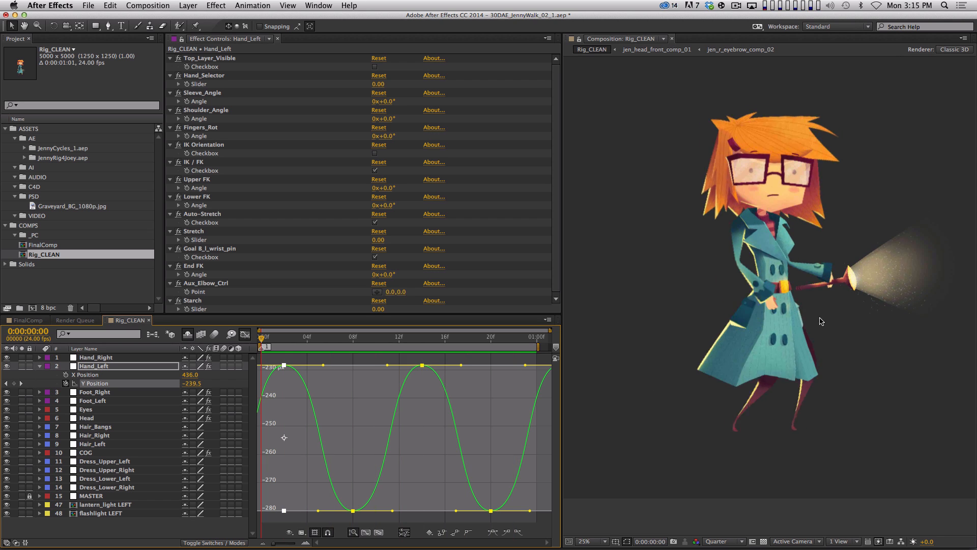
key(space)
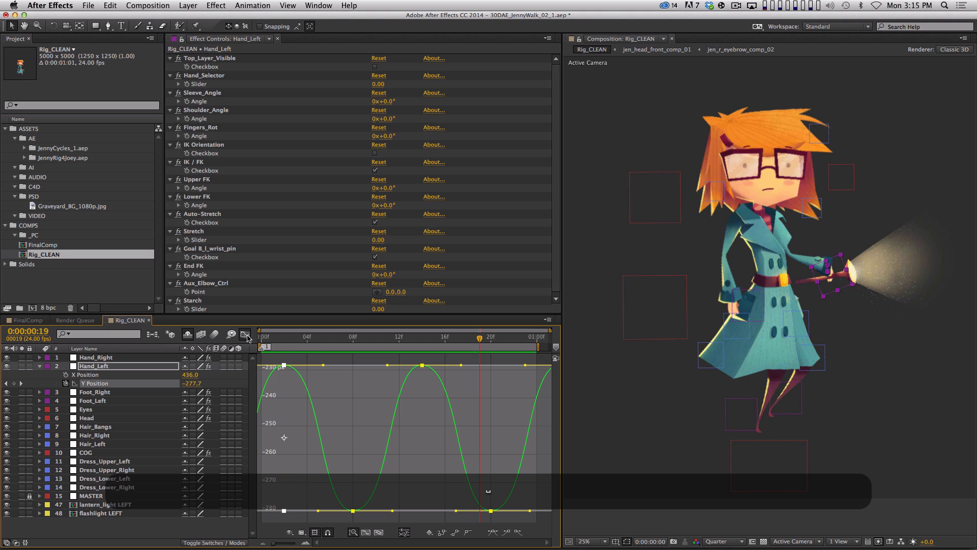
Step: Offset the Hand_Left layer 6 frames earlier in time and preview the walk cycle
click(245, 335)
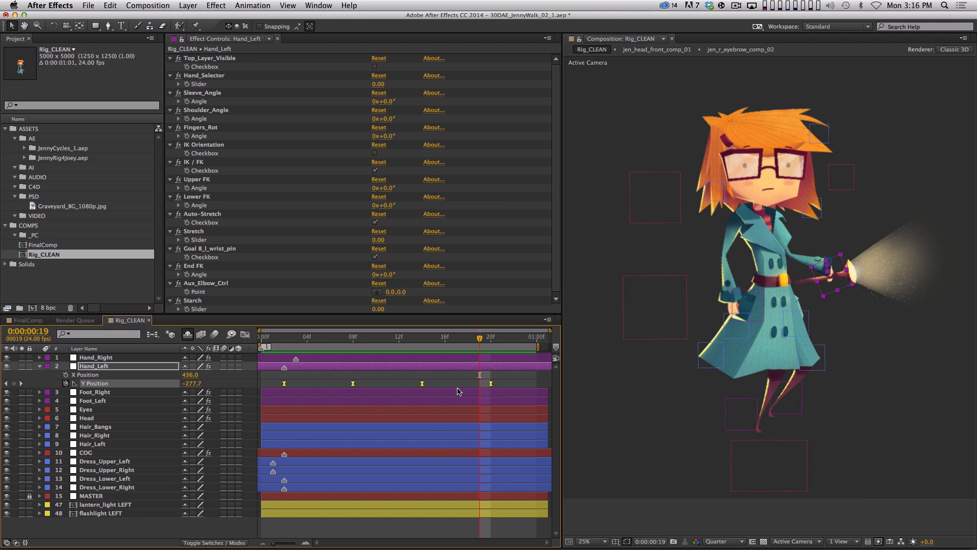
click(283, 342)
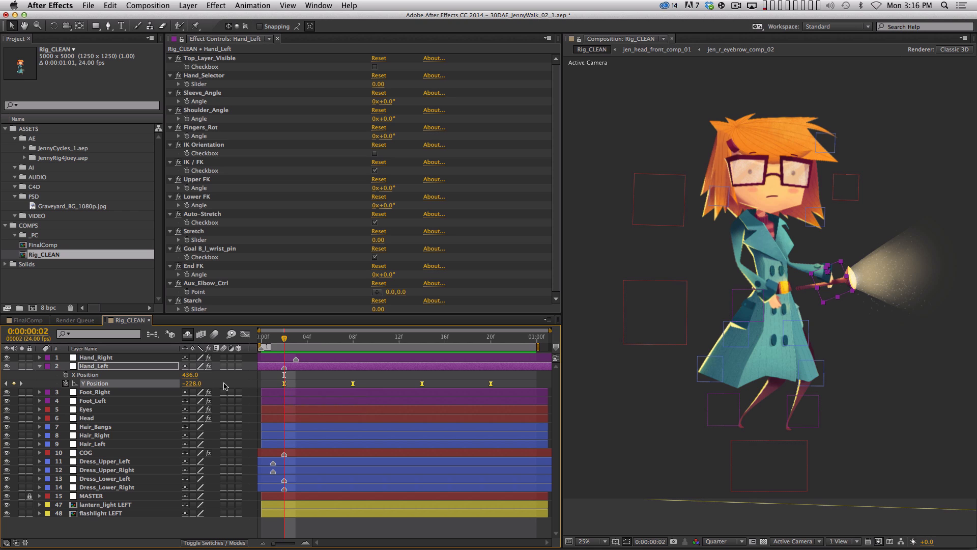
click(245, 334)
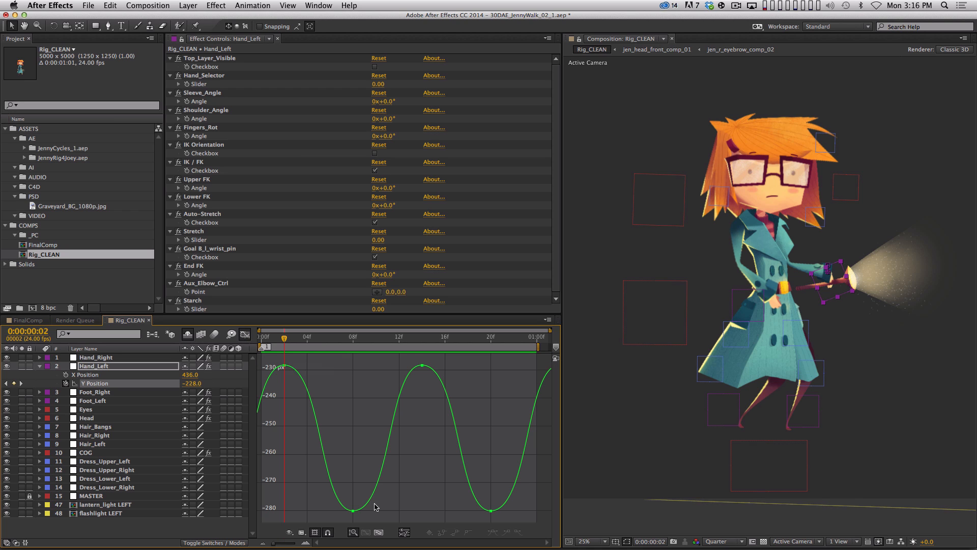
click(244, 334)
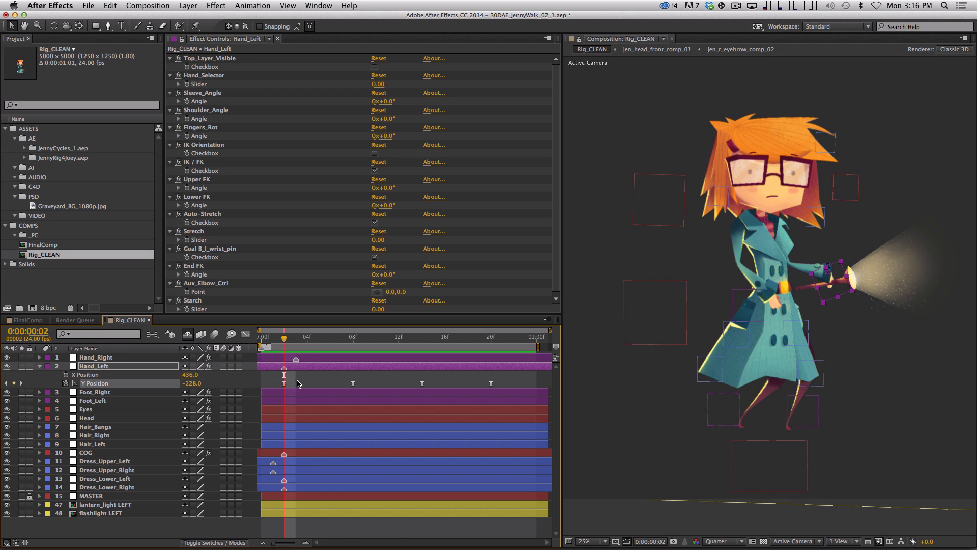
drag(390, 366, 321, 371)
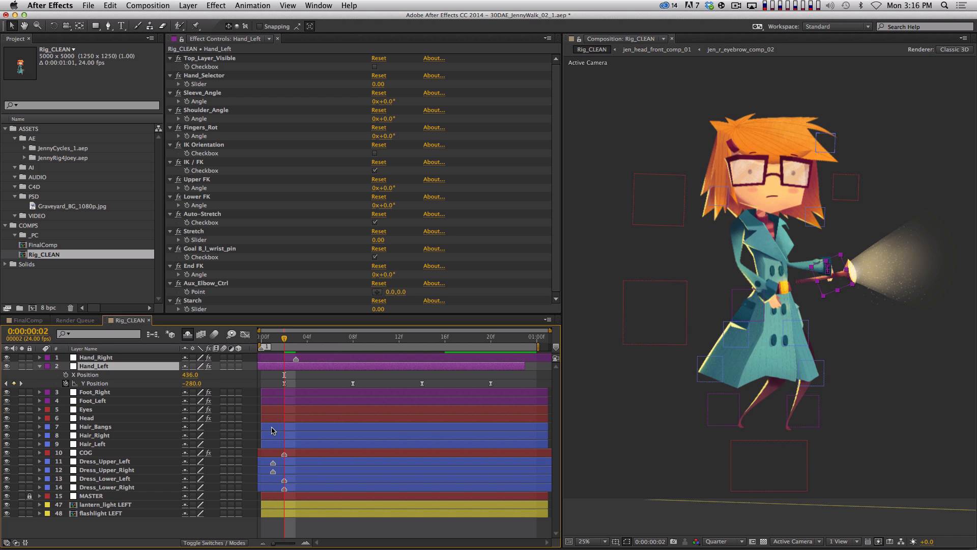
key(0)
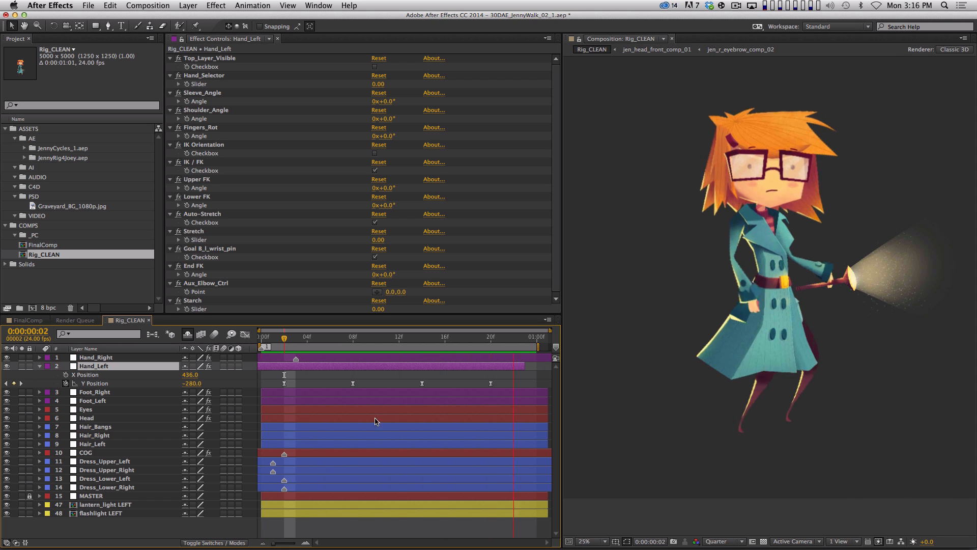
Step: Slide the Hand_Left layer 4 frames later so its Y Position keyframes start at frame 0, and preview the cycle
key(Page_Down)
drag(299, 367, 345, 367)
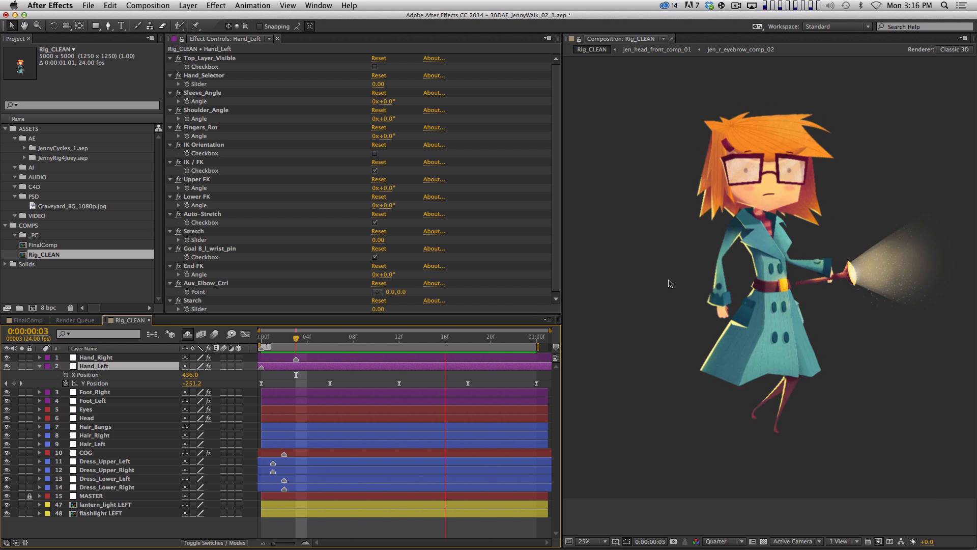
key(space)
Step: Keyframe Hand_Left's Rotation at -18.1° on frame 0 and -21.9° on frame 6
click(260, 339)
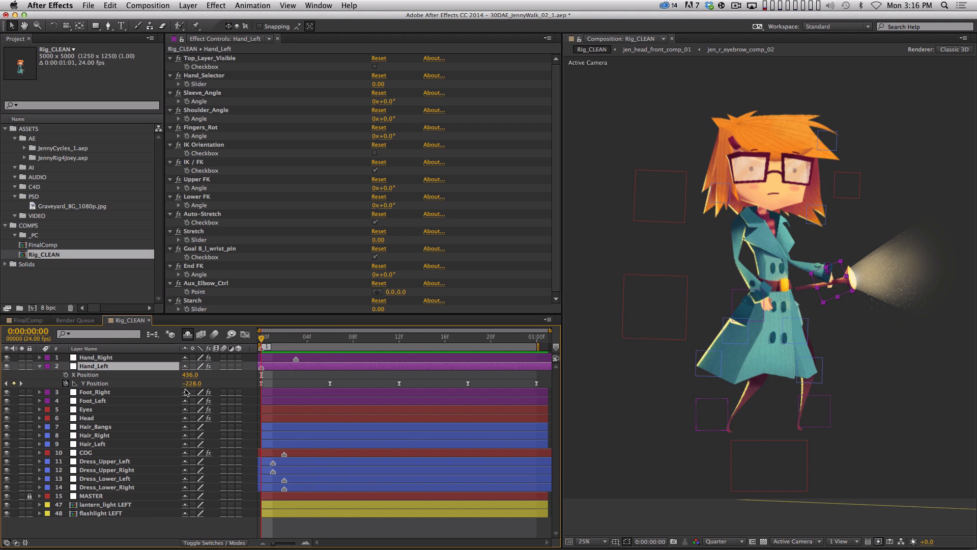
key(r)
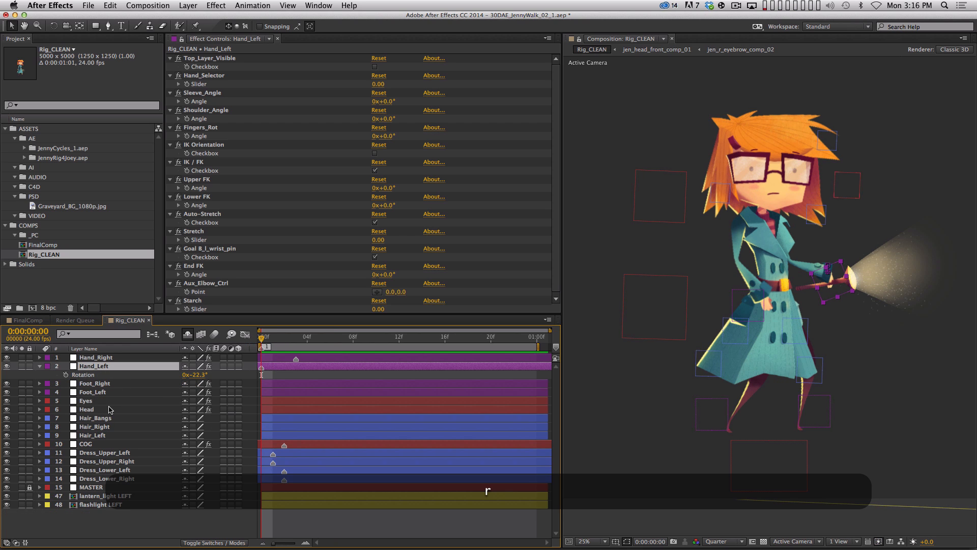
click(65, 375)
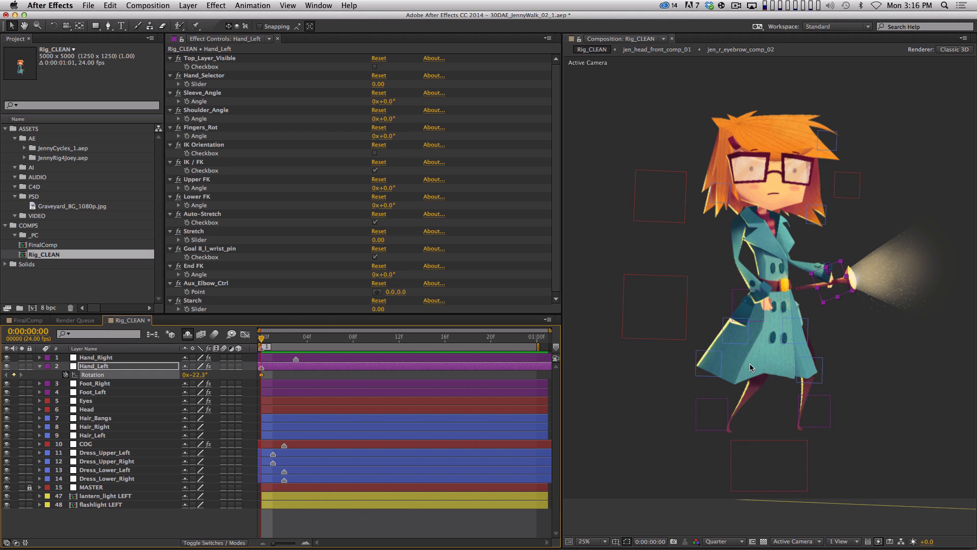
key(super)
drag(199, 375, 227, 375)
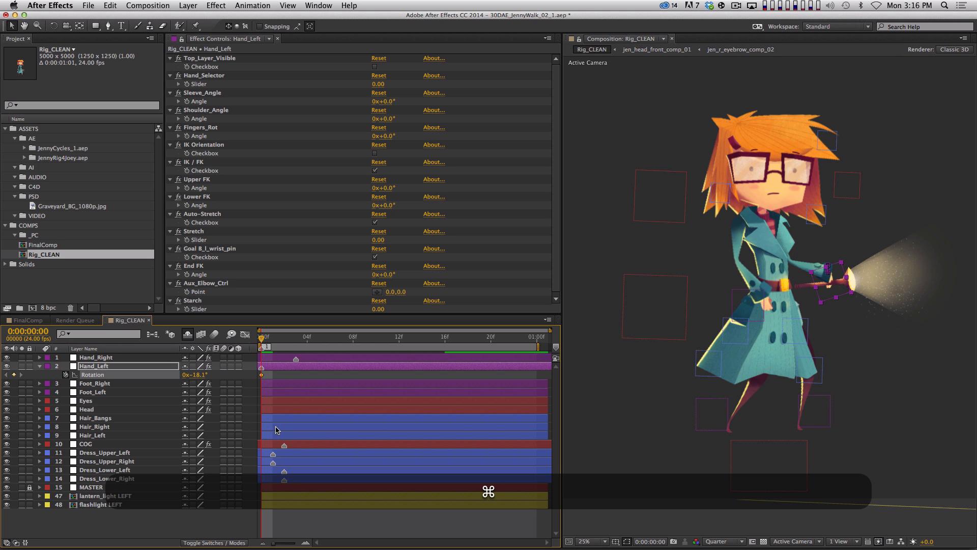
click(328, 338)
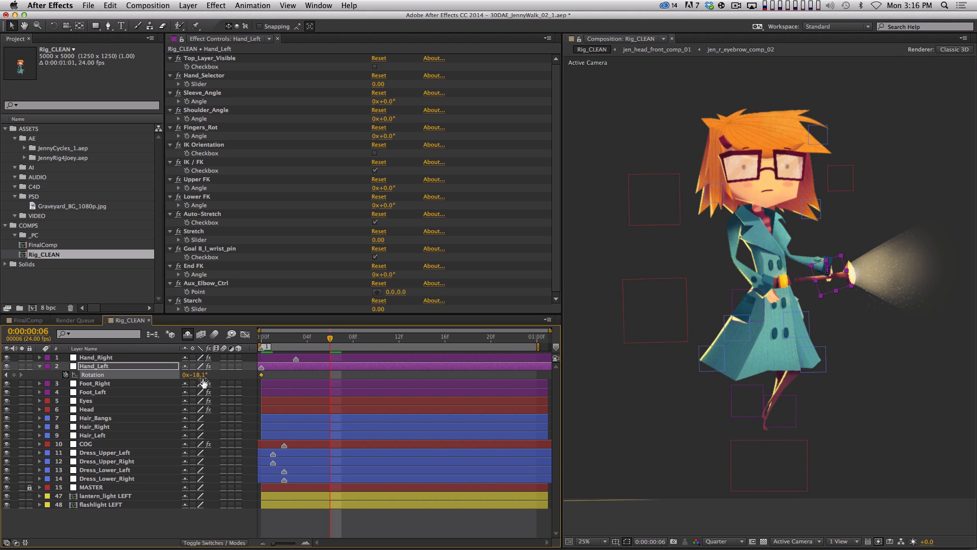
drag(200, 376, 181, 376)
Step: Copy Hand_Left's Rotation keyframes to repeat the swing at frames 12 and 18, ending with the starting pose at 0:00:01:00
click(399, 338)
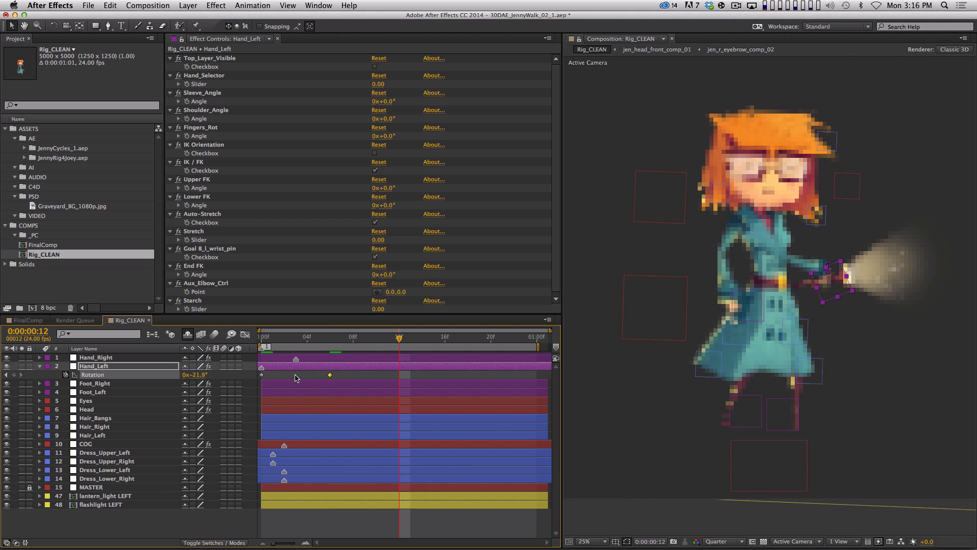
click(261, 375)
key(super+c)
drag(414, 378, 246, 372)
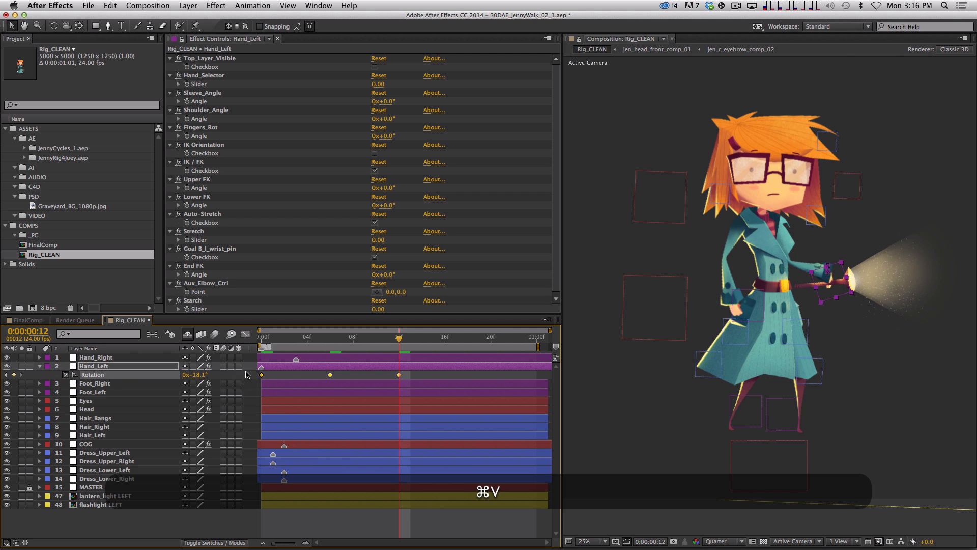
key(super+c)
key(super+v)
shift+click(539, 336)
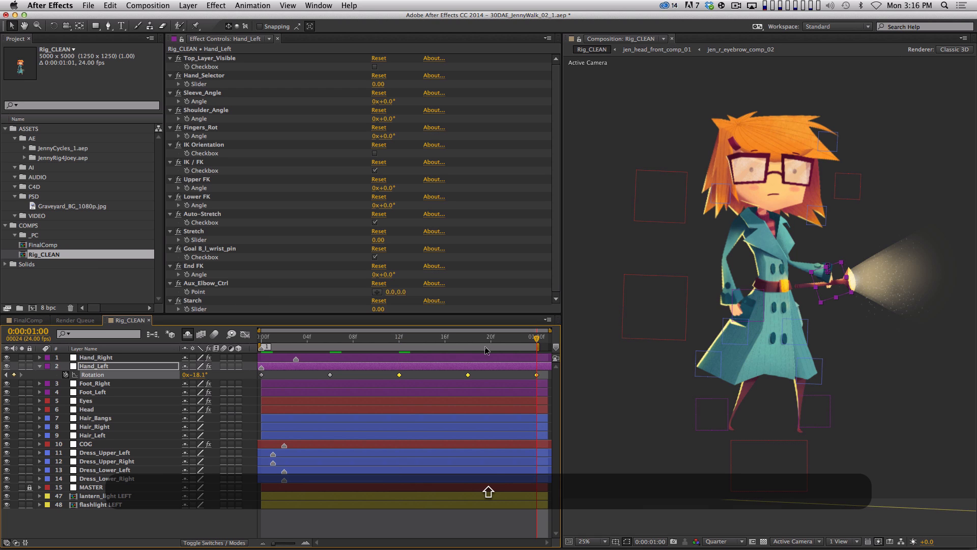
click(94, 375)
key(super+v)
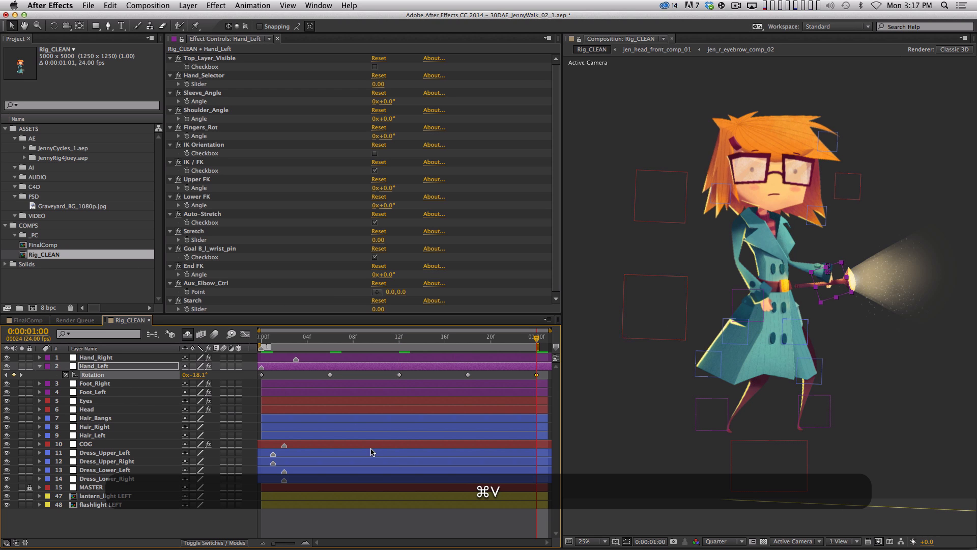
Step: Apply Easy Ease to all of Hand_Left's Rotation keyframes and show all of the layer's animated properties
key(F9)
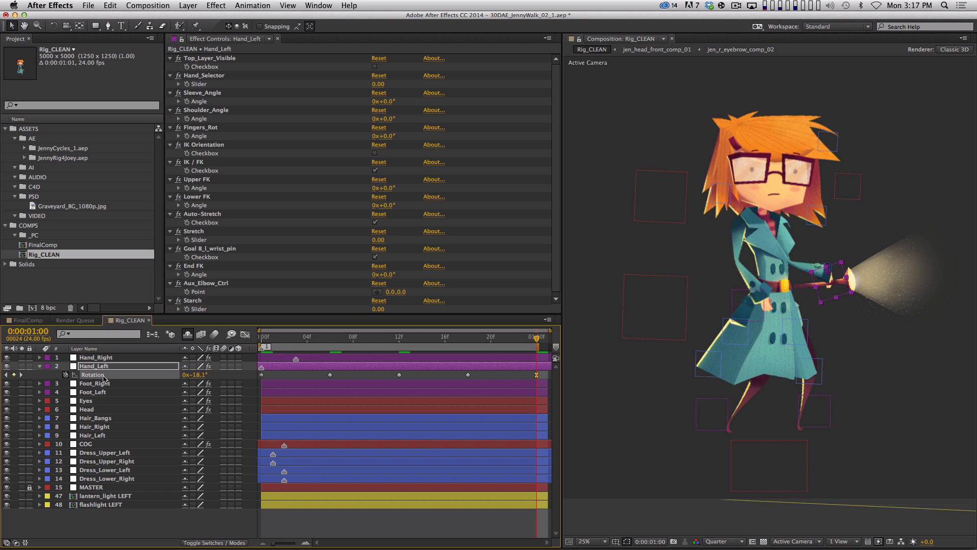
key(F9)
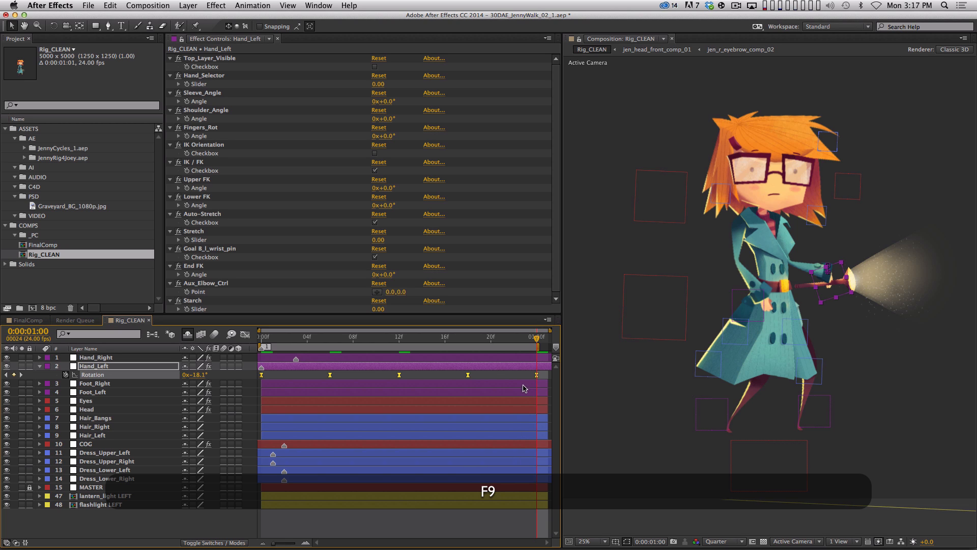
key(u)
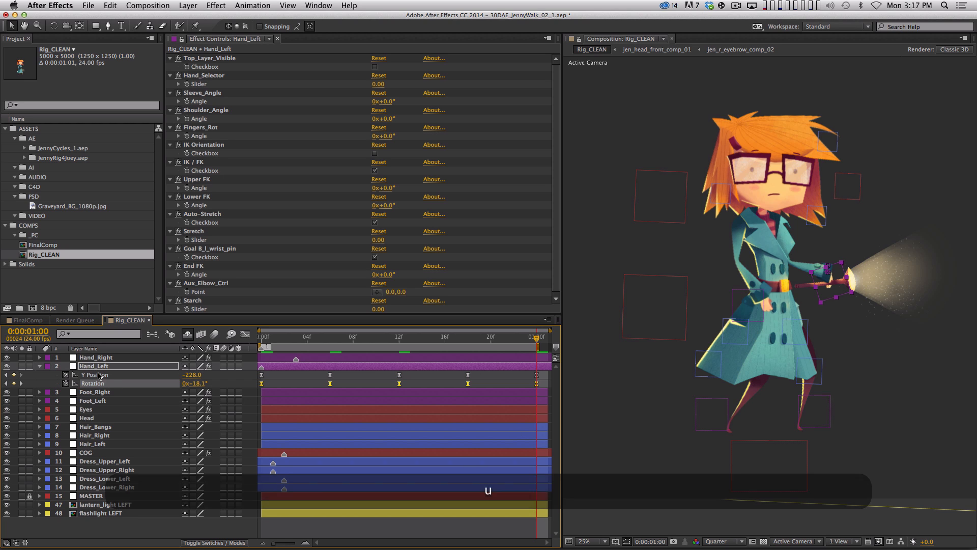
Step: Shift all of Hand_Left's Rotation keyframes 2 frames later than its Y Position keyframes and preview the overlapping motion
shift+click(331, 339)
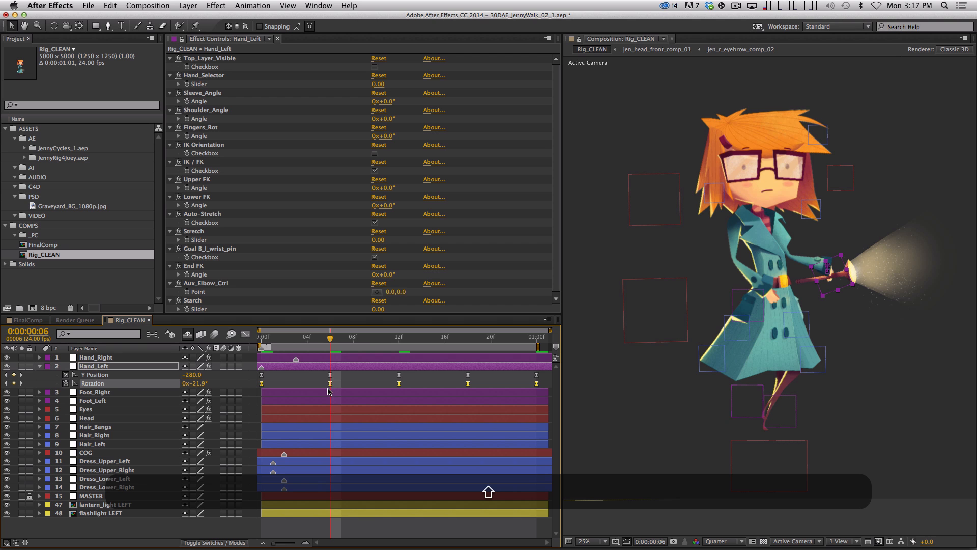
double_click(536, 385)
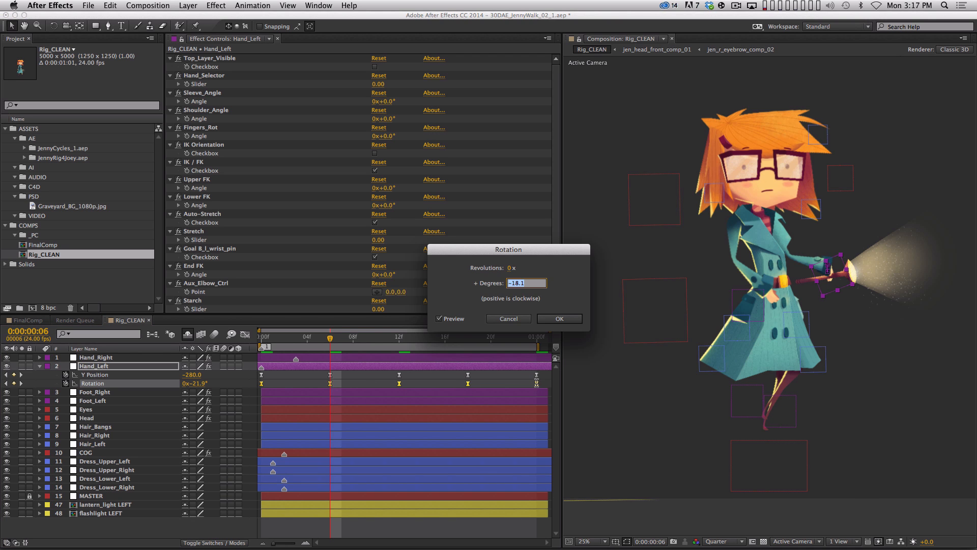
key(Escape)
drag(536, 384, 264, 390)
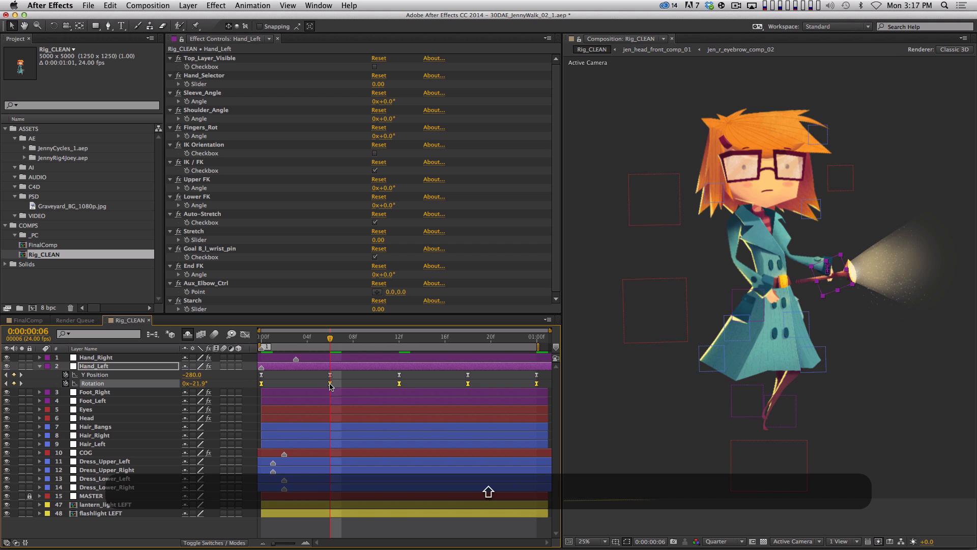
drag(330, 387, 353, 385)
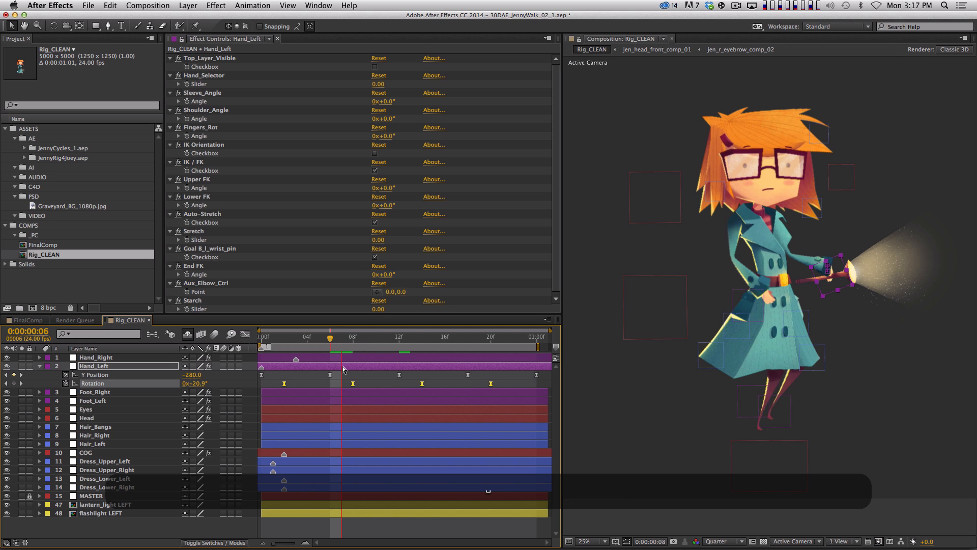
key(KP_0)
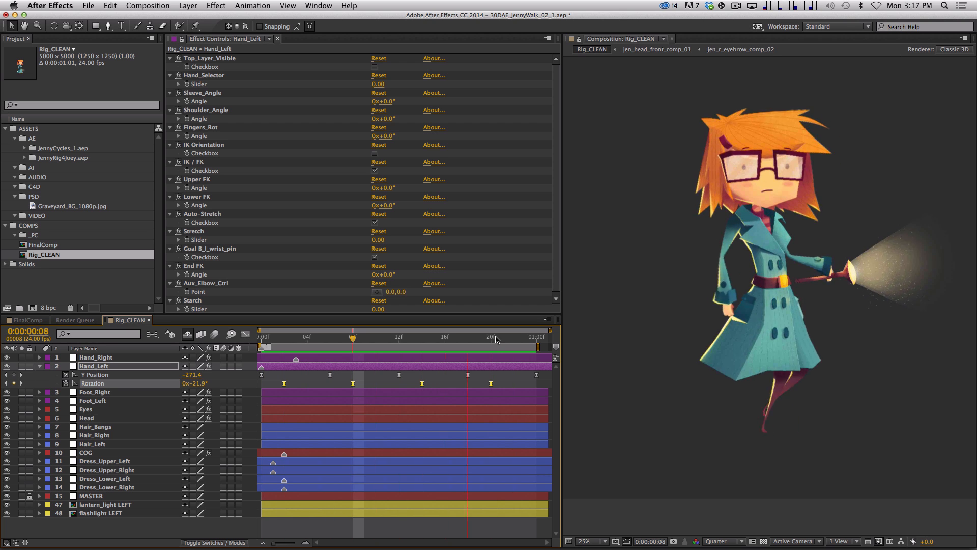
key(space)
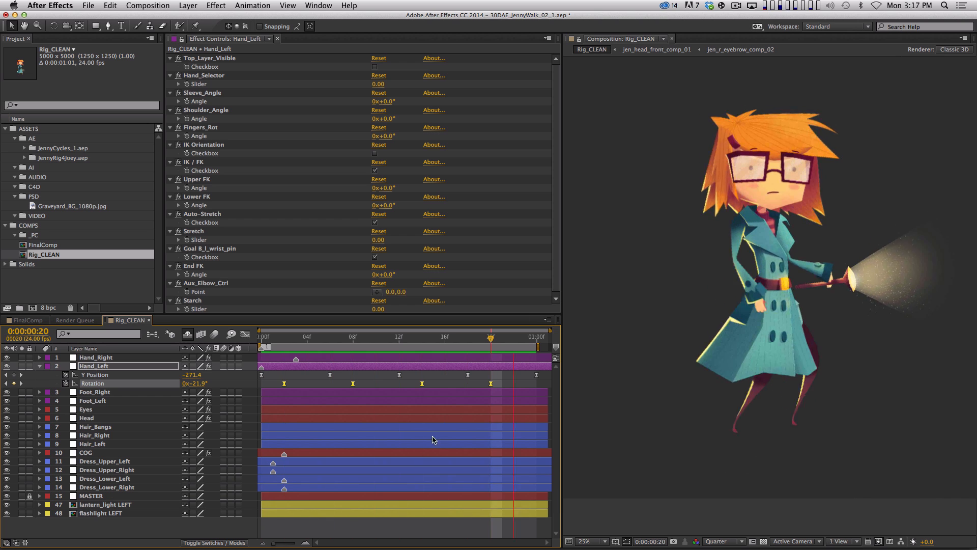
key(space)
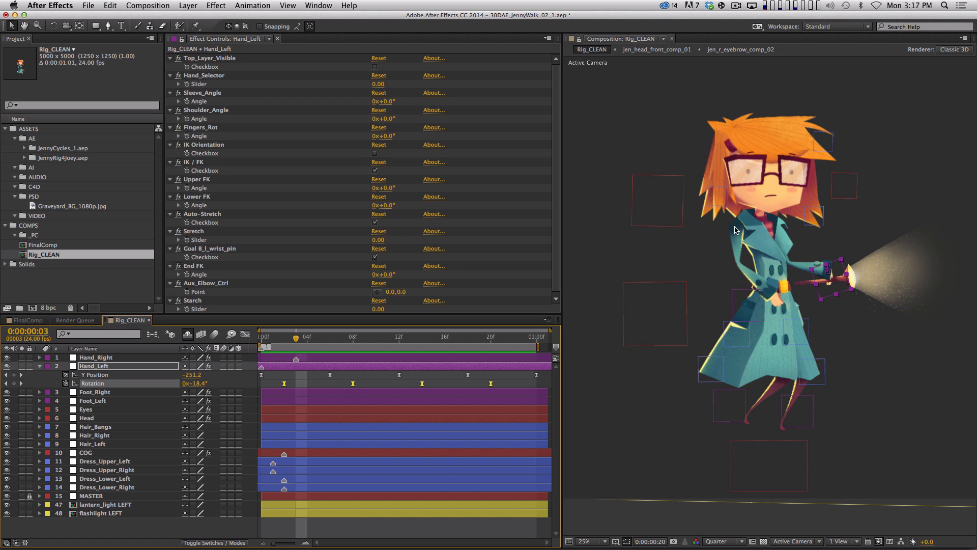
Step: Lengthen the easing handles on Hand_Right's Upper FK angle curve in the Graph Editor and preview the arm swing
click(118, 359)
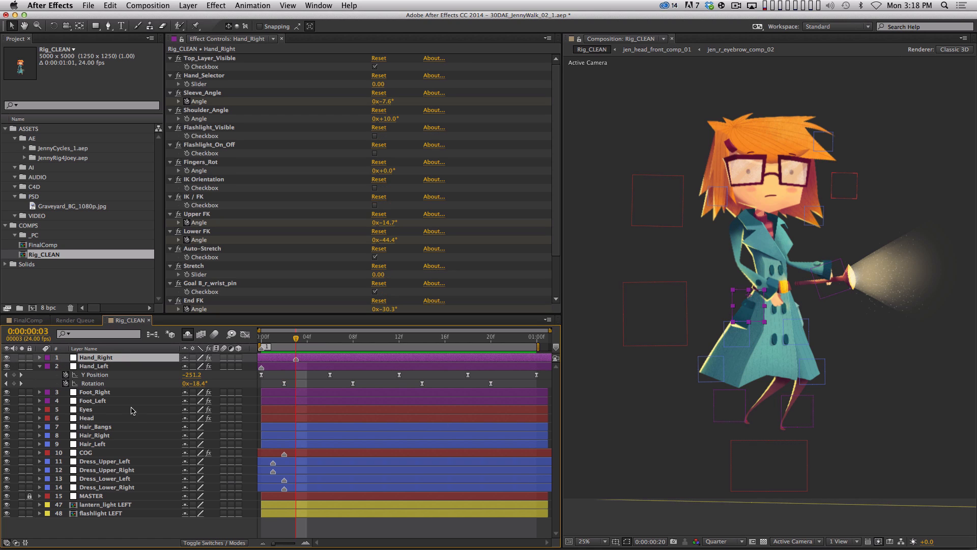
key(u)
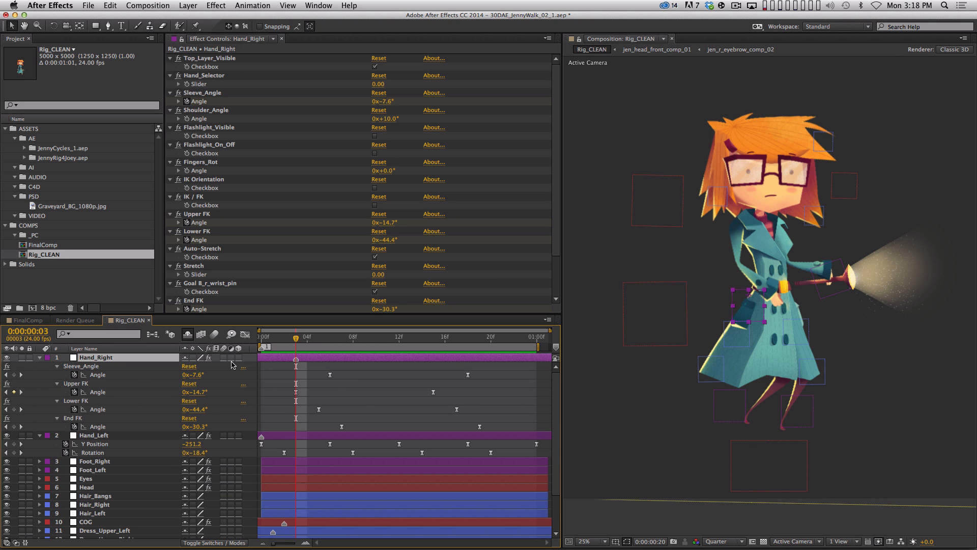
click(99, 392)
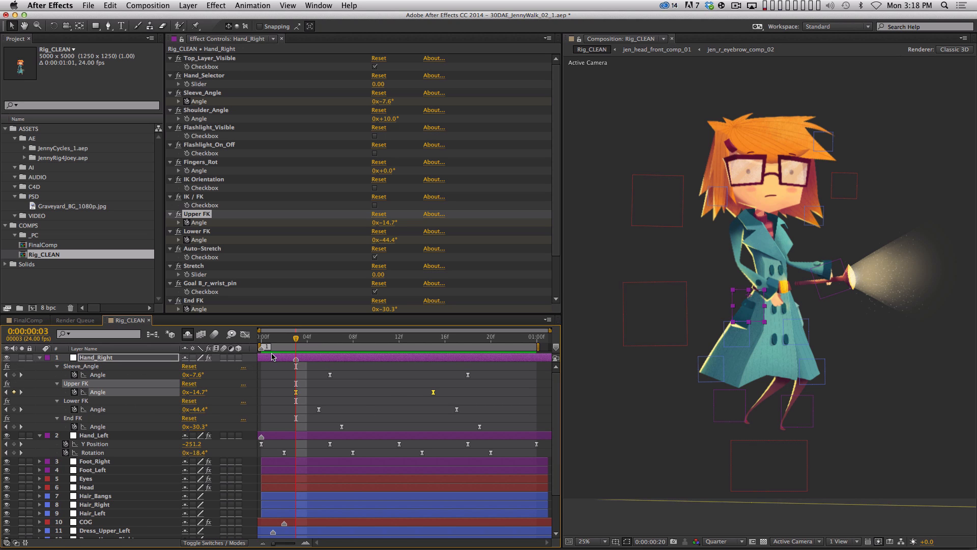
click(245, 334)
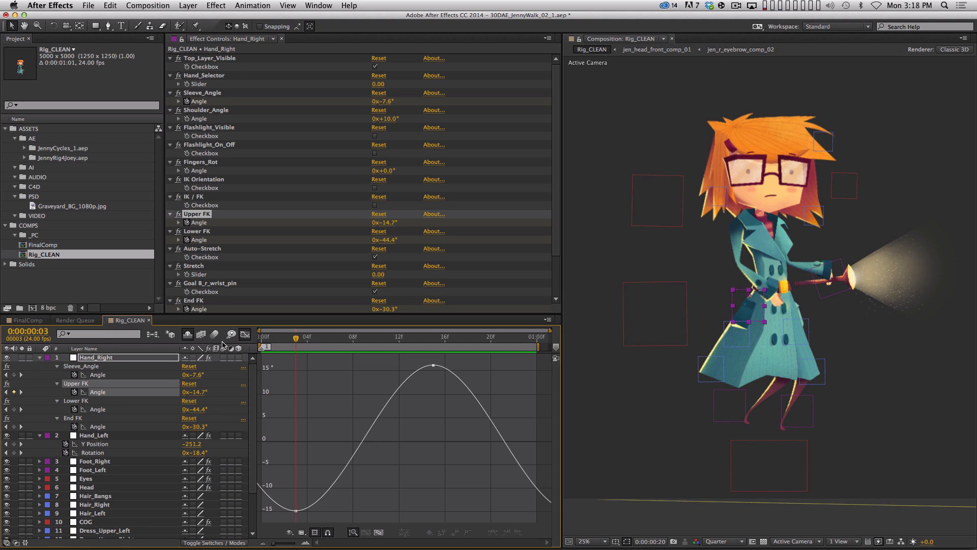
click(98, 393)
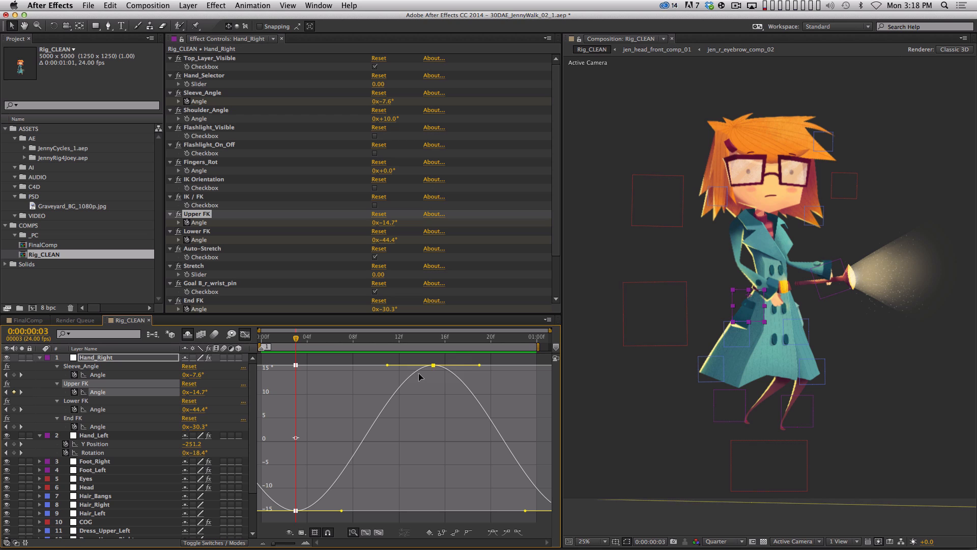
drag(387, 365, 361, 366)
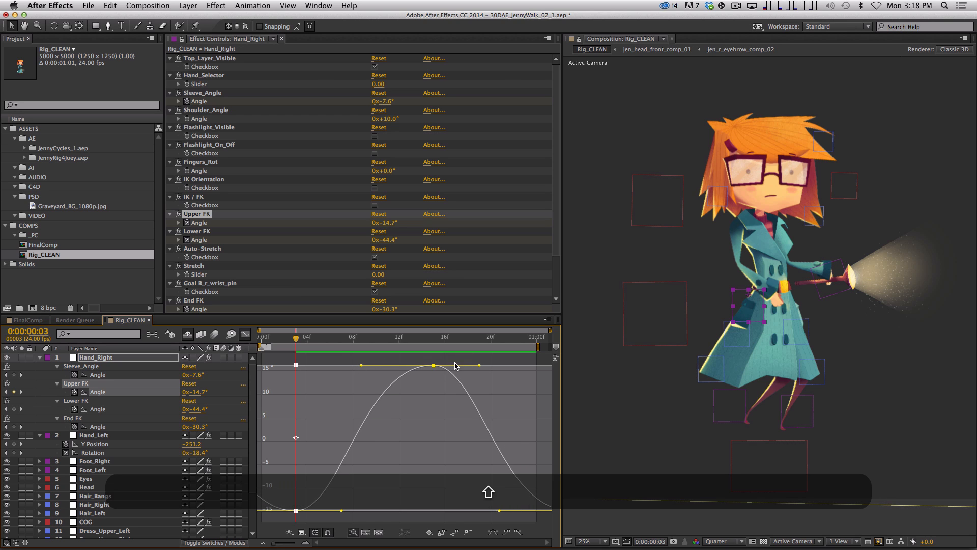
drag(480, 365, 507, 374)
key(space)
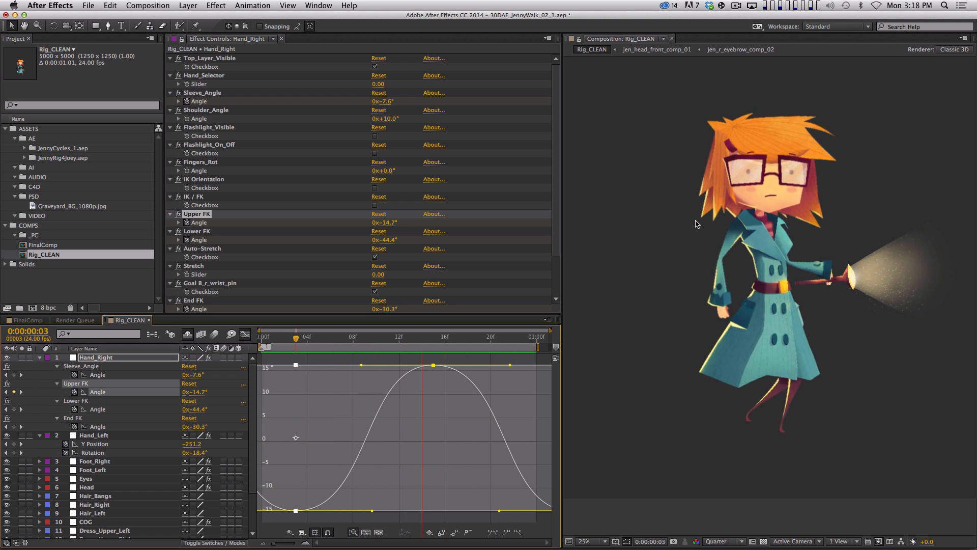
key(space)
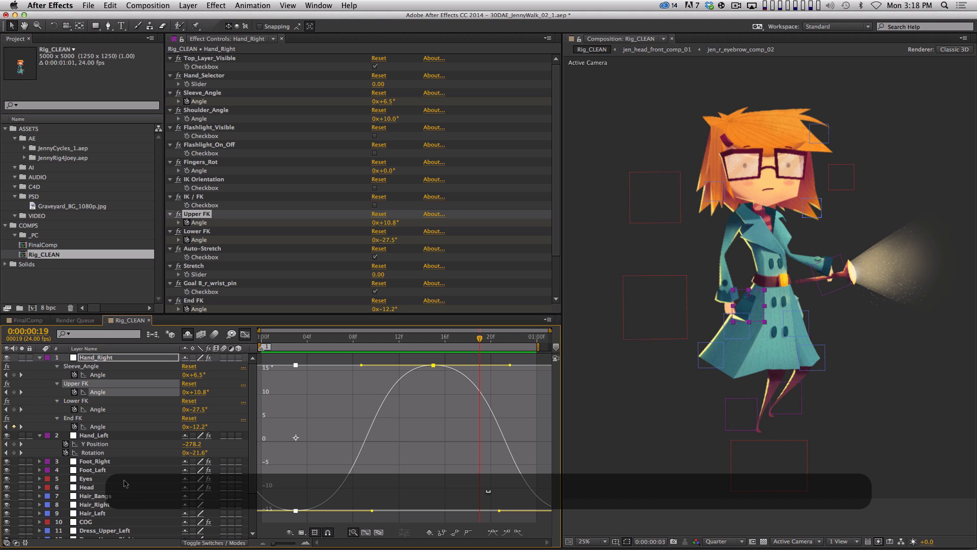
Step: Collapse the Hand_Right and Hand_Left properties and reveal the Position properties of Foot_Left and Foot_Right
click(41, 358)
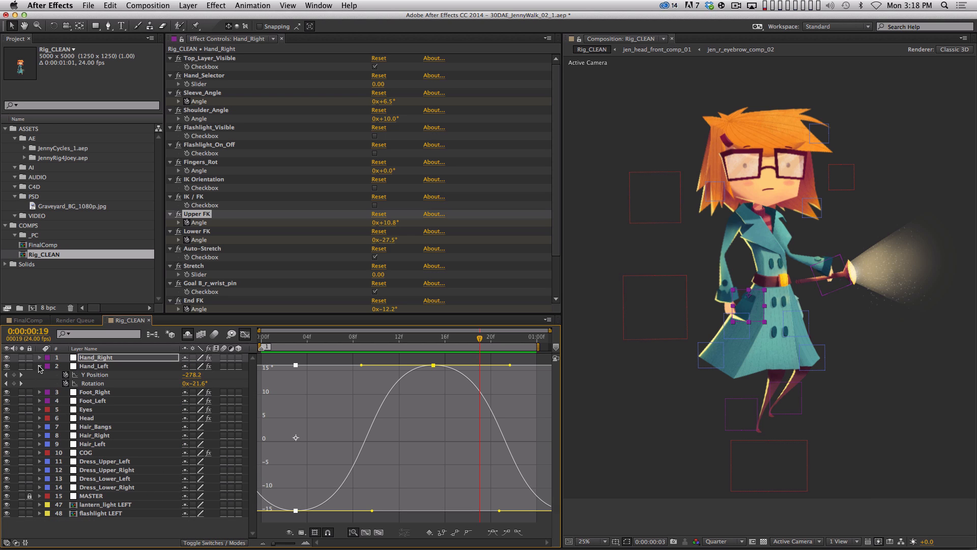
click(39, 367)
click(107, 384)
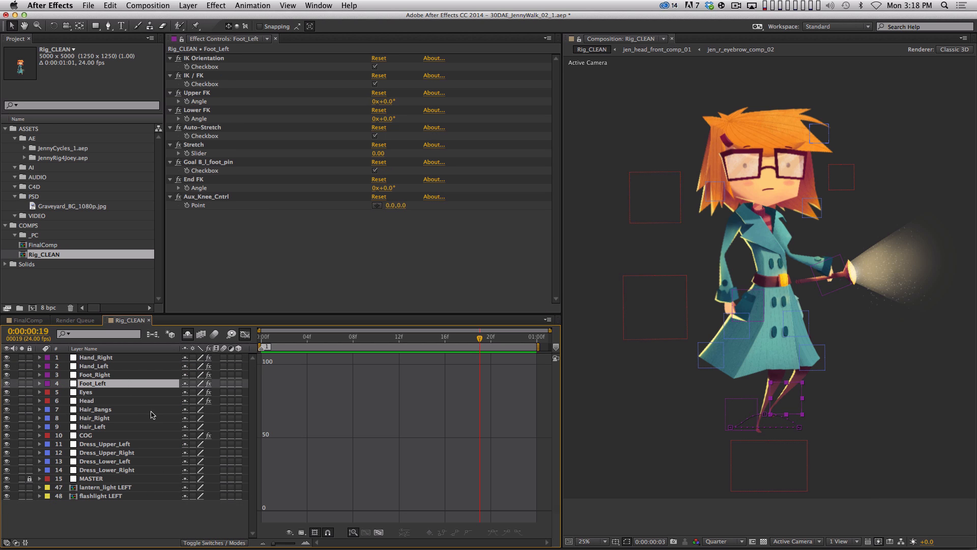
key(p)
click(124, 377)
key(p)
Step: Reshape Foot_Right's Y Position curve by lengthening the first keyframe's outgoing handle and both handles of the frame 6 keyframe
click(97, 393)
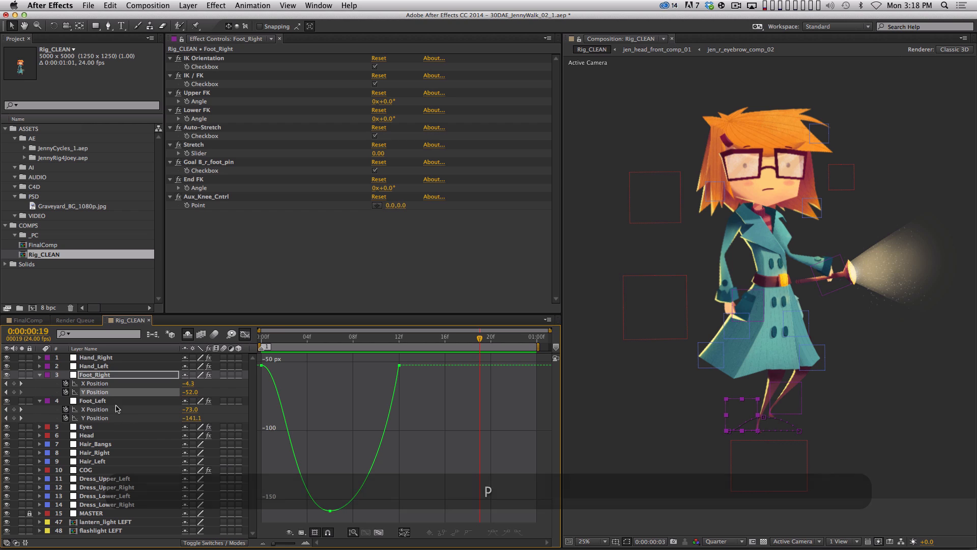
click(273, 370)
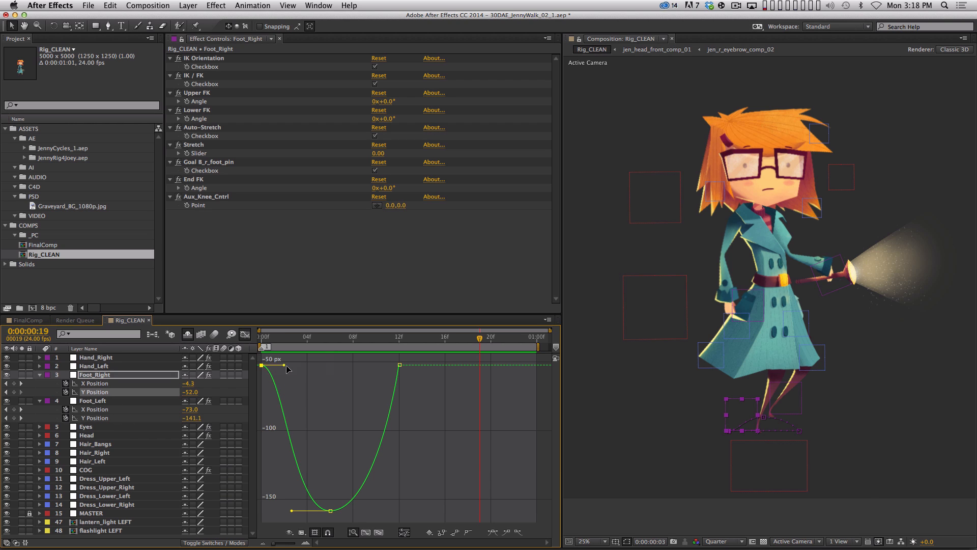
drag(284, 365, 309, 368)
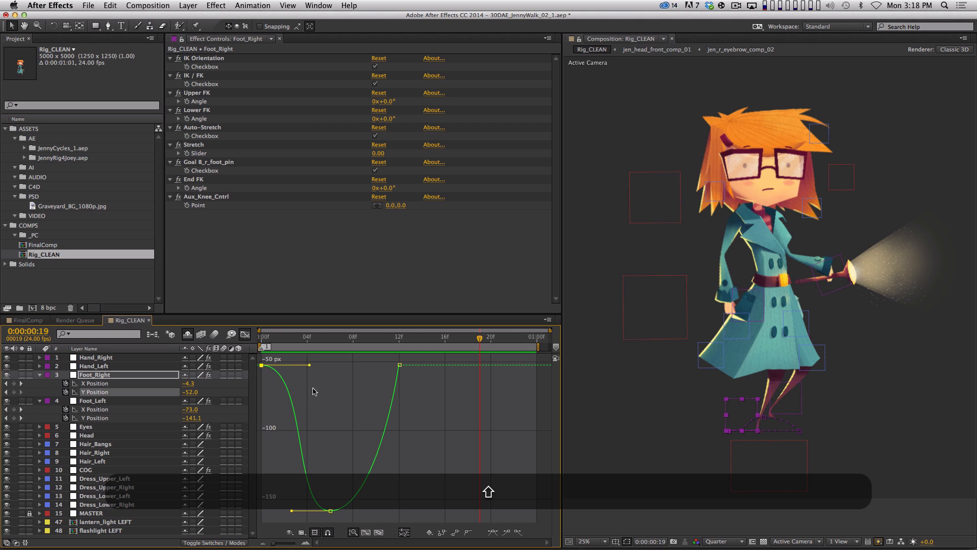
click(330, 511)
drag(367, 511, 392, 510)
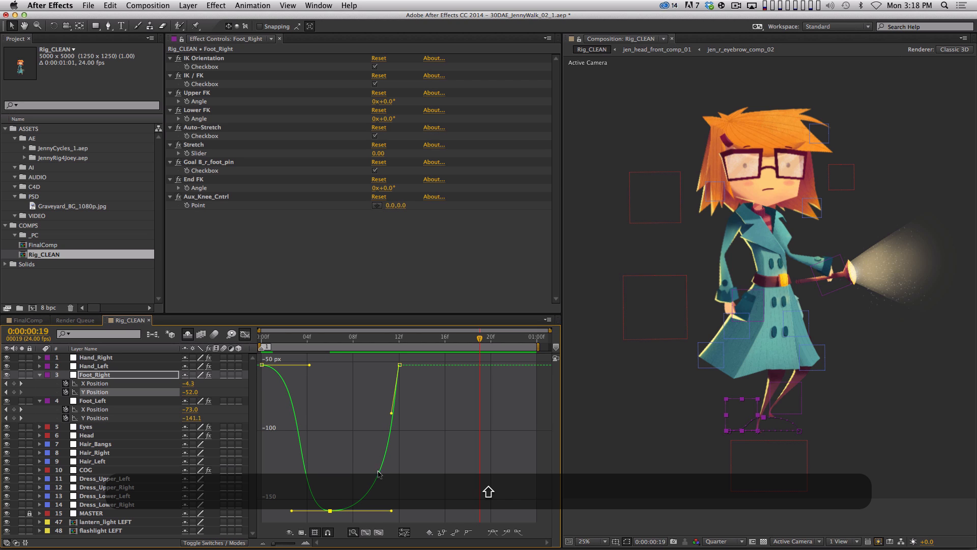
click(284, 514)
click(330, 510)
drag(293, 510, 282, 510)
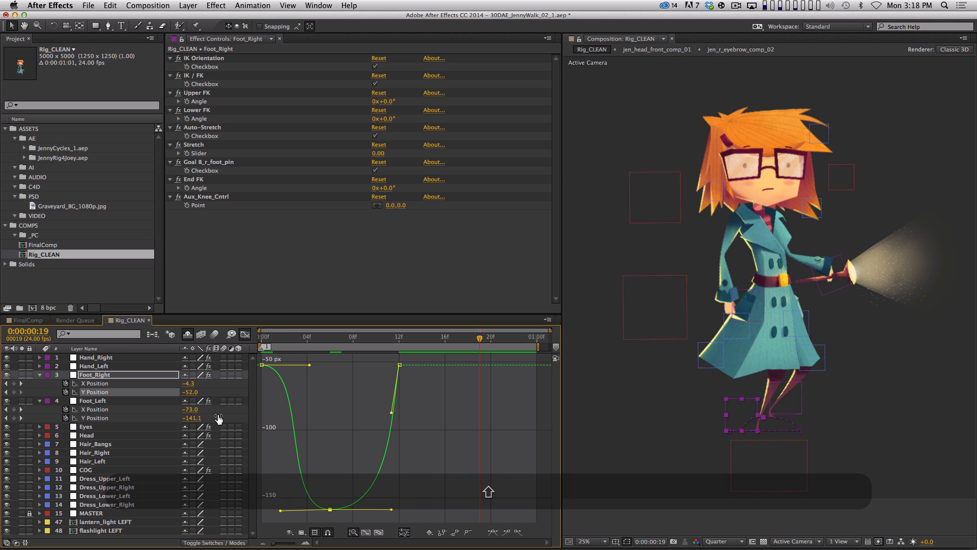
Step: Lengthen the outgoing handles of Foot_Left's Y Position keyframes at frames 12 and 18, and preview the walk
click(118, 417)
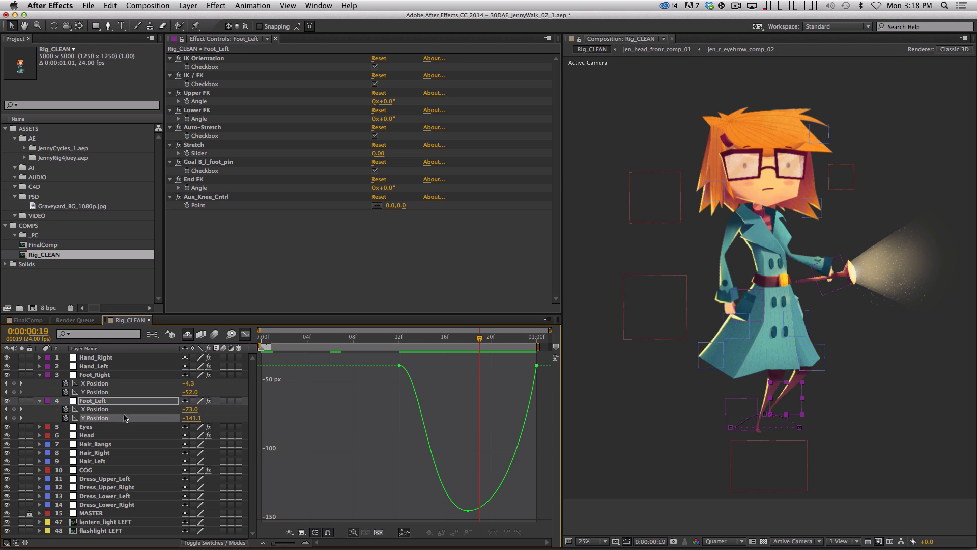
click(400, 365)
drag(424, 367, 445, 365)
click(468, 510)
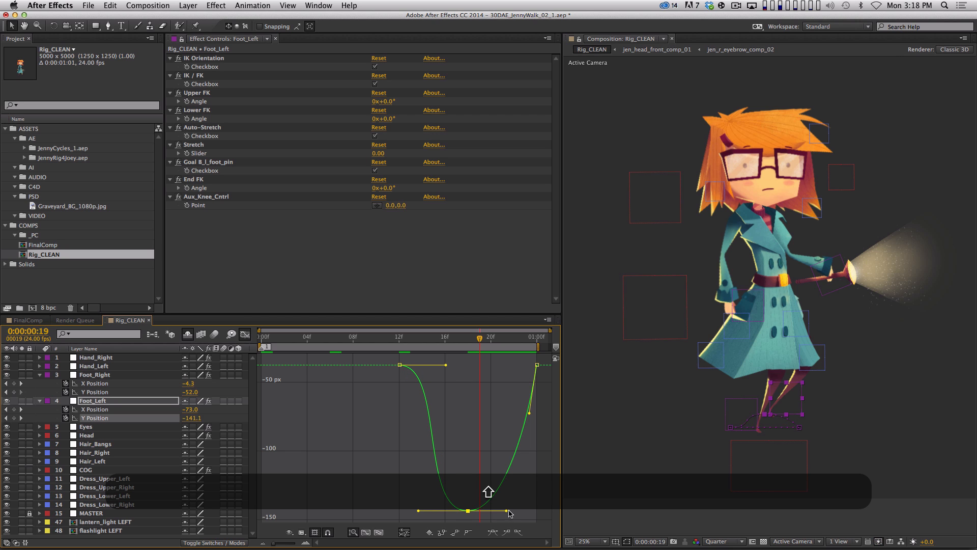
drag(506, 510, 529, 510)
key(shift+0)
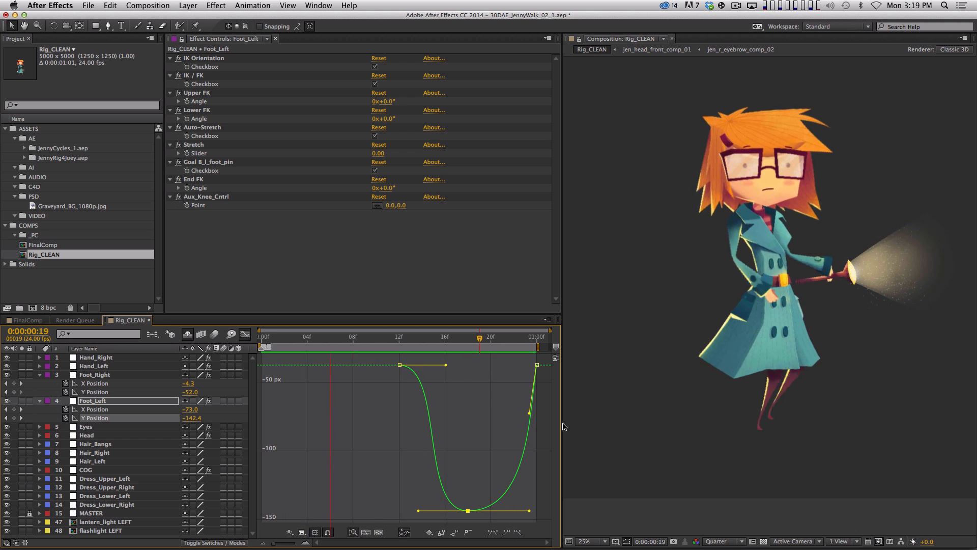
key(space)
Step: Collapse the properties of both foot layers and save the project, leaving no layer selected
click(133, 402)
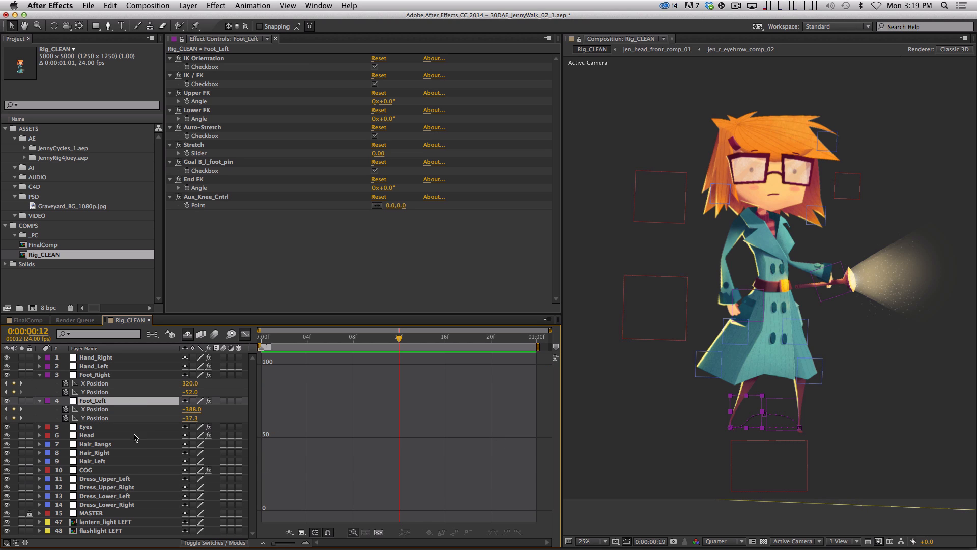
click(49, 377)
click(39, 375)
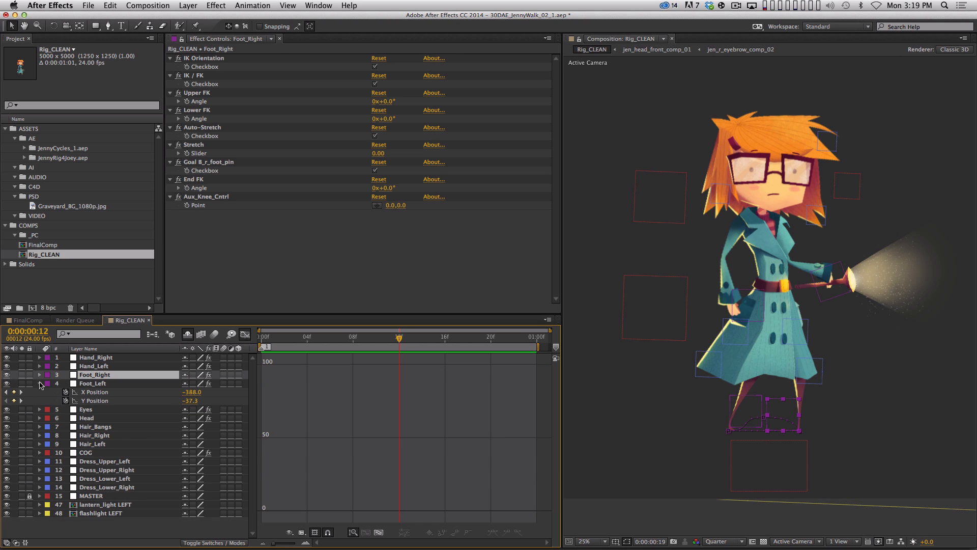
click(40, 384)
click(331, 262)
key(super+s)
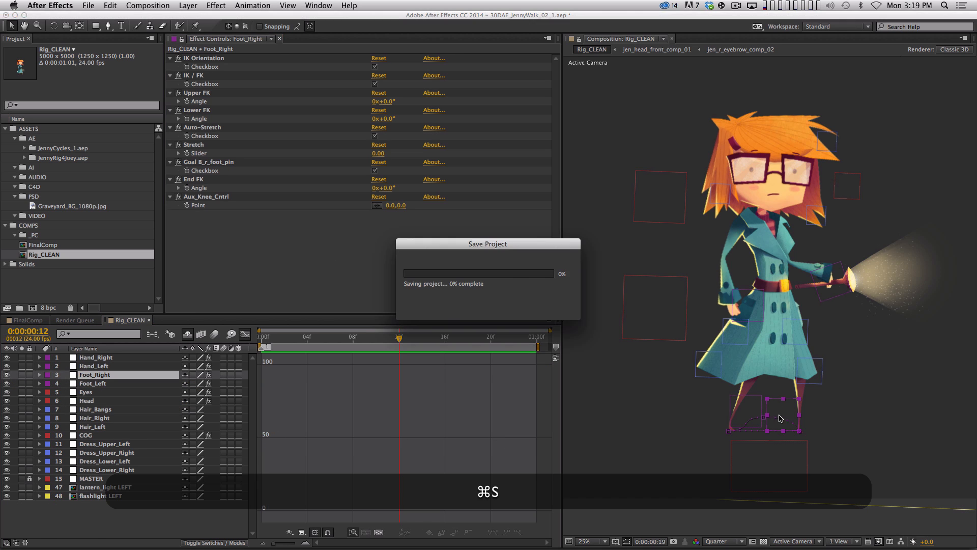
key(shift+super+a)
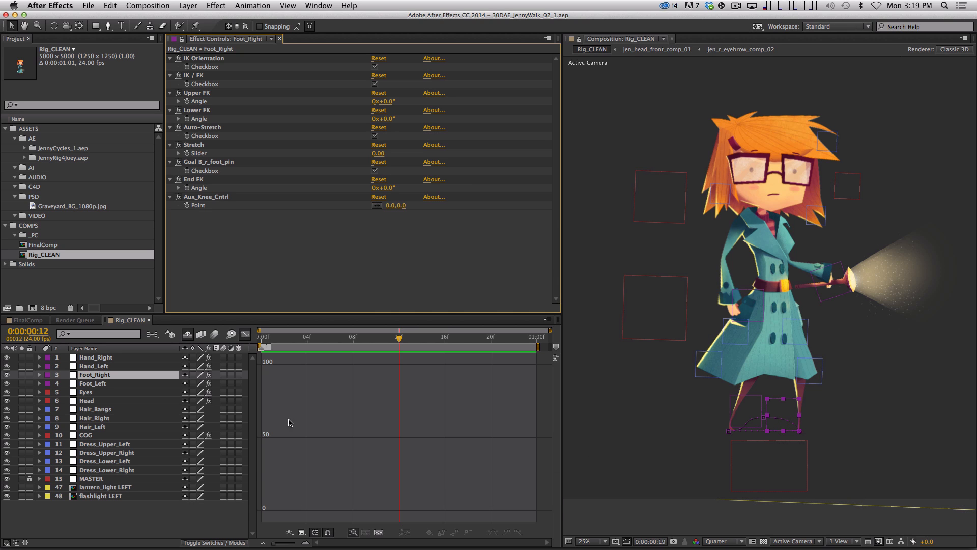
click(198, 528)
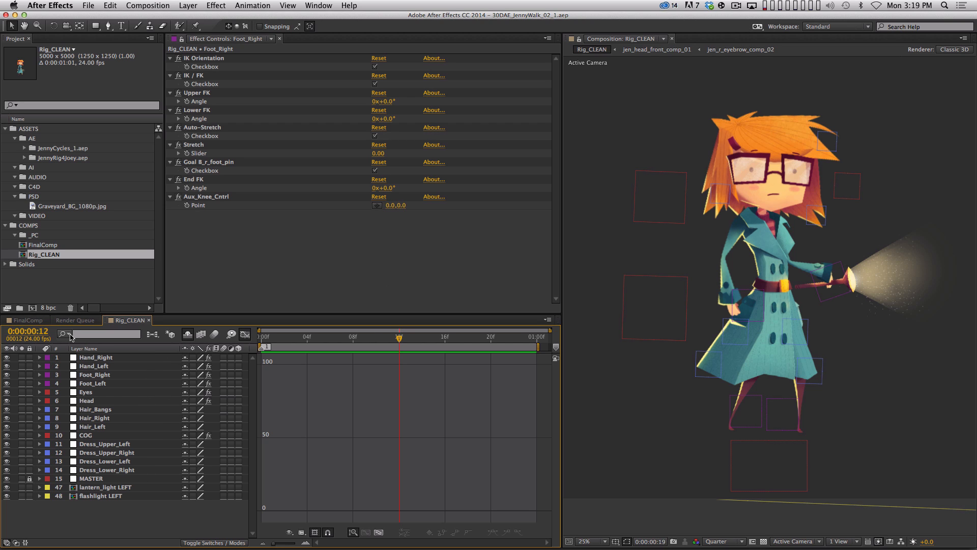
Step: Try End FK angles of -8.0° and 18.2° on Foot_Right at frame 12 with the foot in close view
click(122, 375)
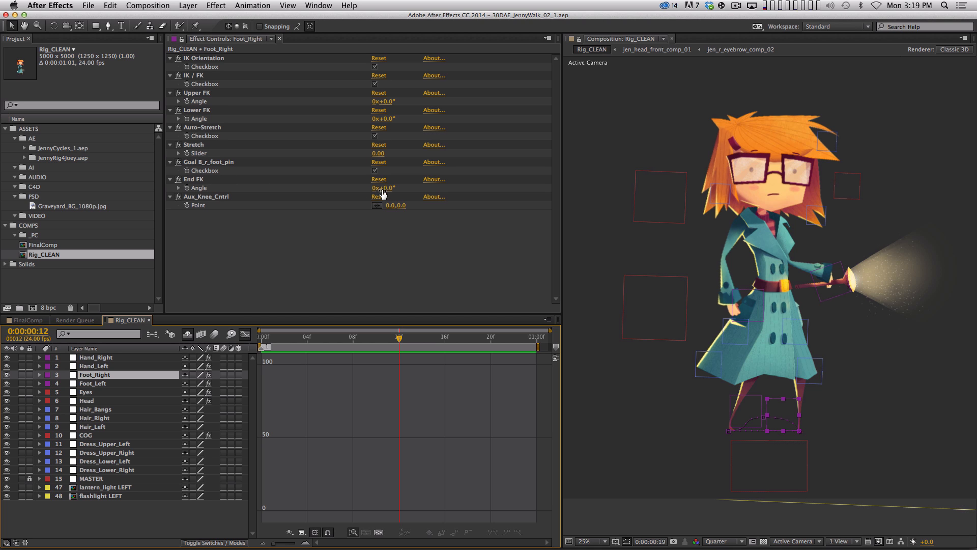
drag(383, 188, 386, 197)
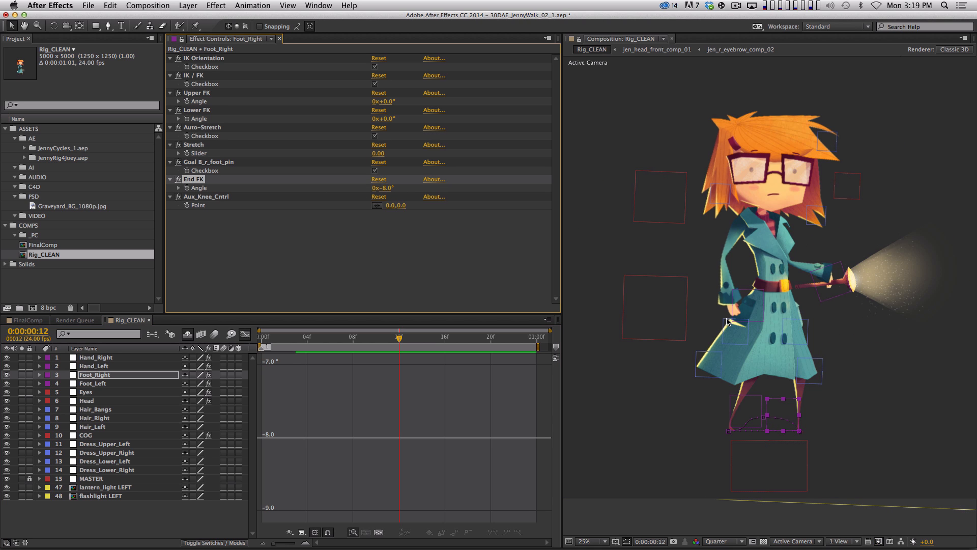
scroll(735, 334, up, 2)
key(period)
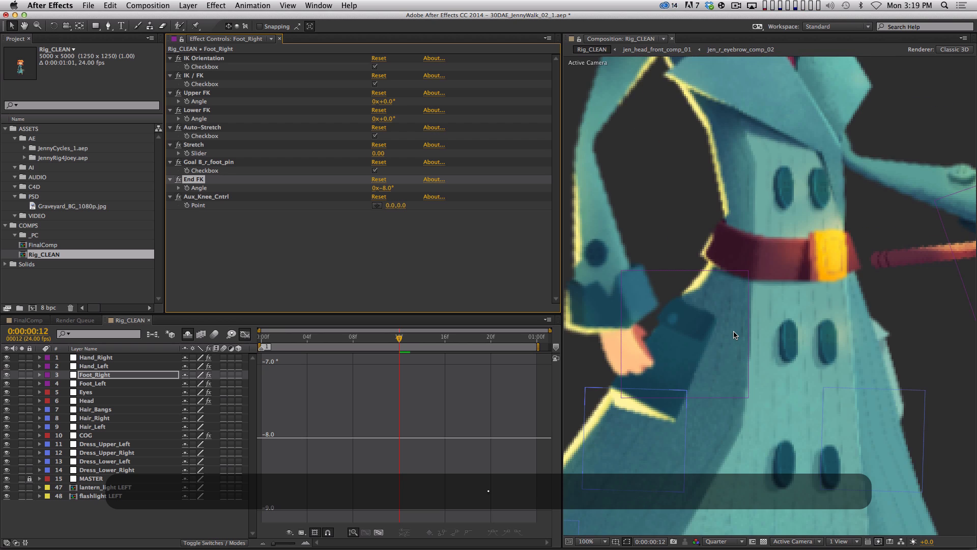
drag(834, 458, 713, 153)
drag(804, 336, 757, 119)
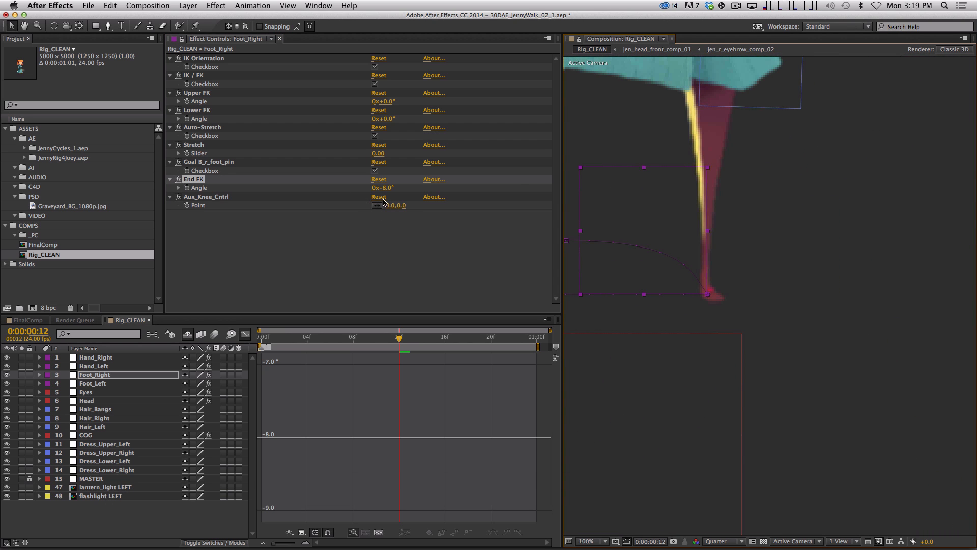
drag(383, 187, 487, 258)
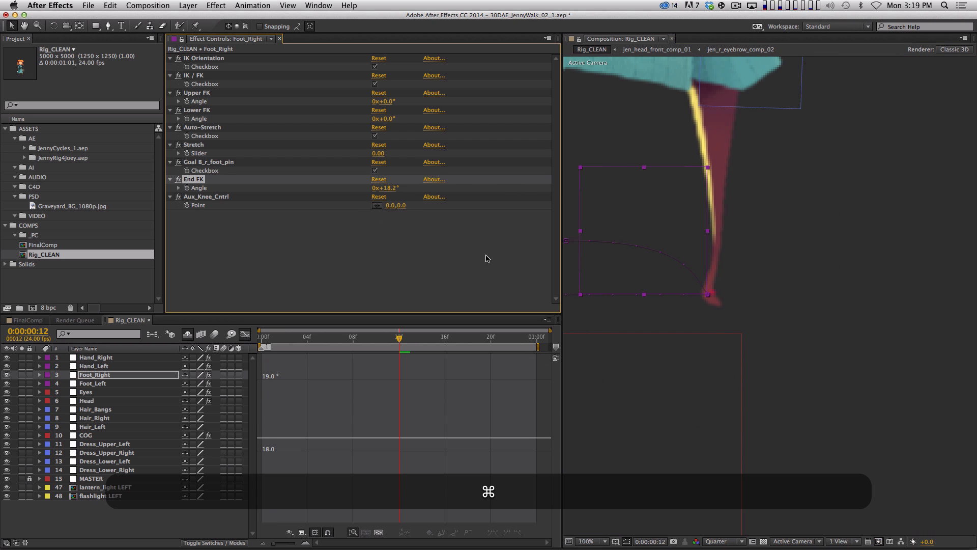
Step: Test Foot_Right's End FK angle in 10° increments at frame 12, and set it back to 0°
click(385, 188)
key(shift+Up)
key(shift+Down)
key(shift+Down)
key(shift+Down)
key(shift+Down)
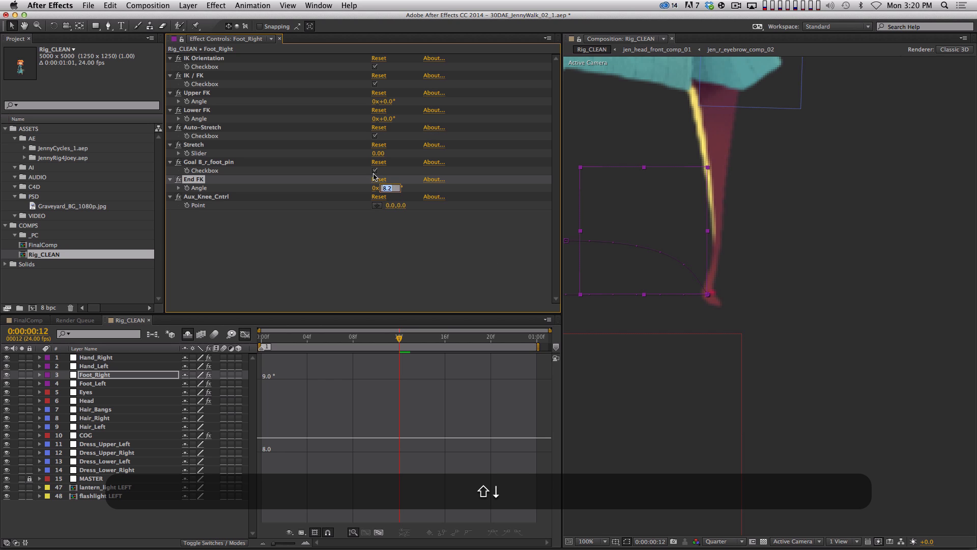
key(shift+Up)
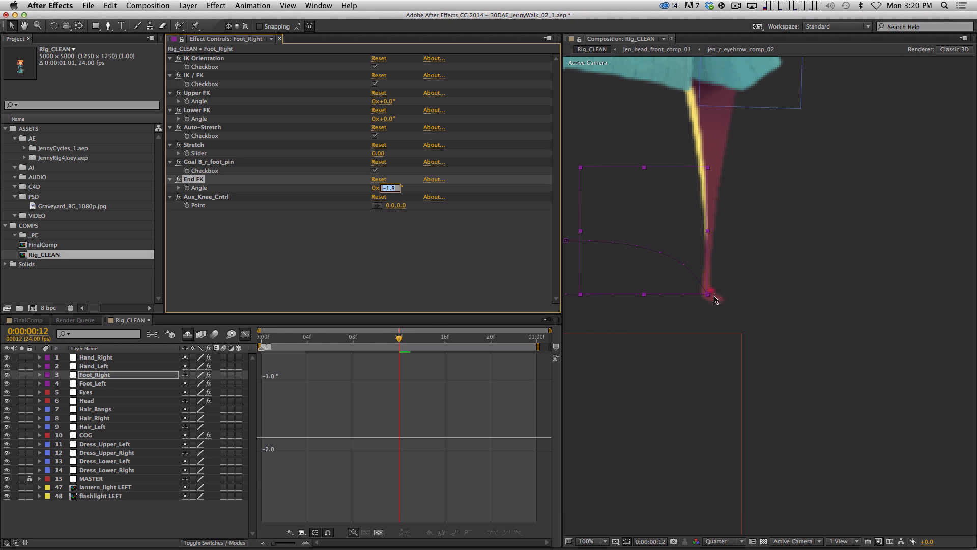
text(0)
key(Return)
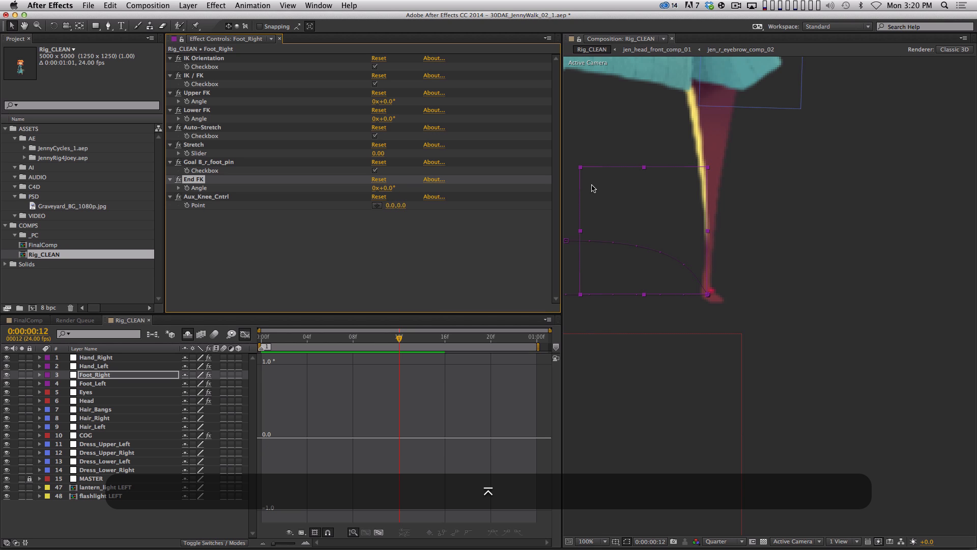
Step: Set Foot_Right's End FK angle to 40° at frame 0 and start keyframing it there
key(comma)
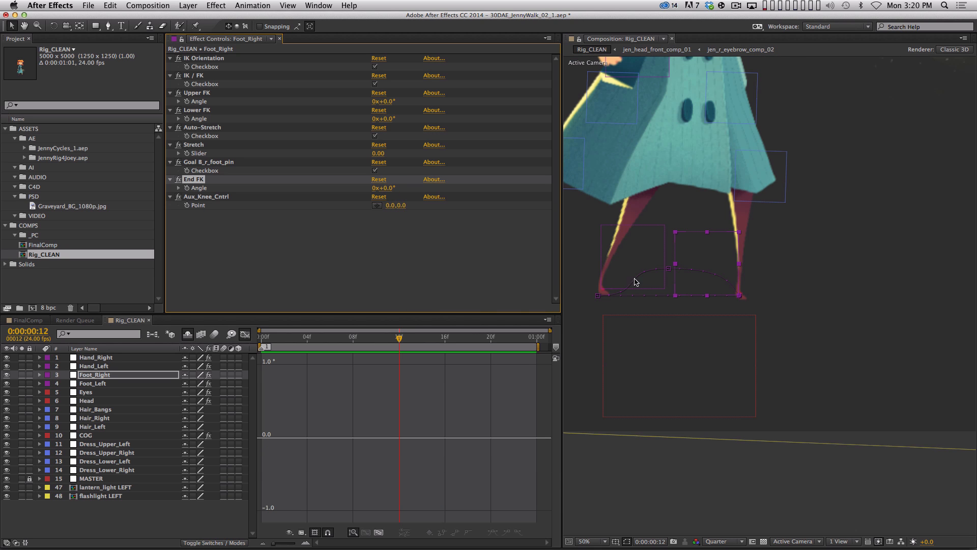
key(Home)
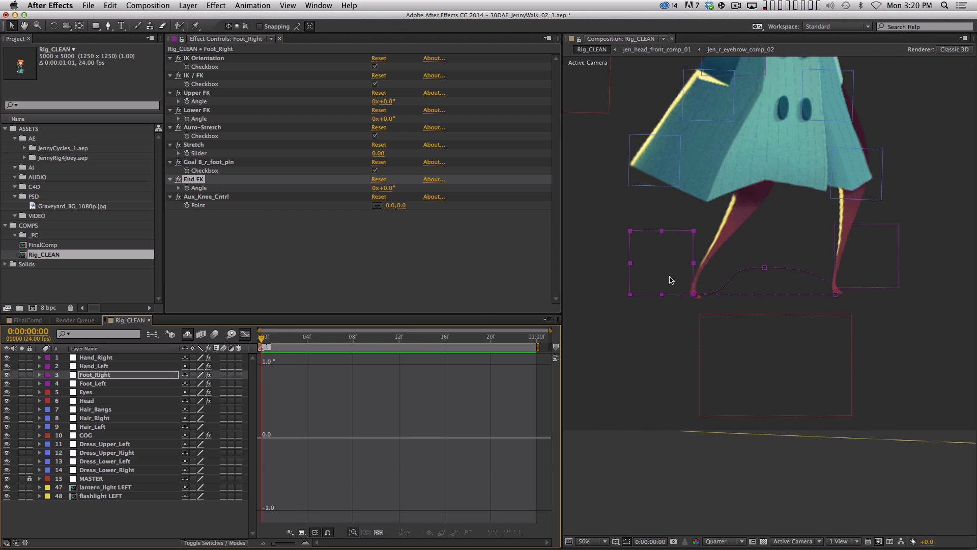
click(385, 188)
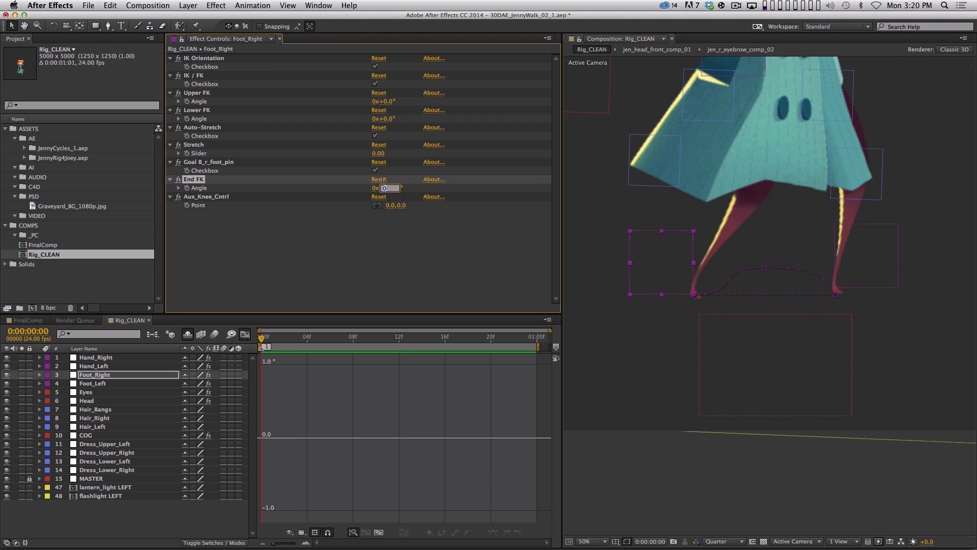
key(shift+Up)
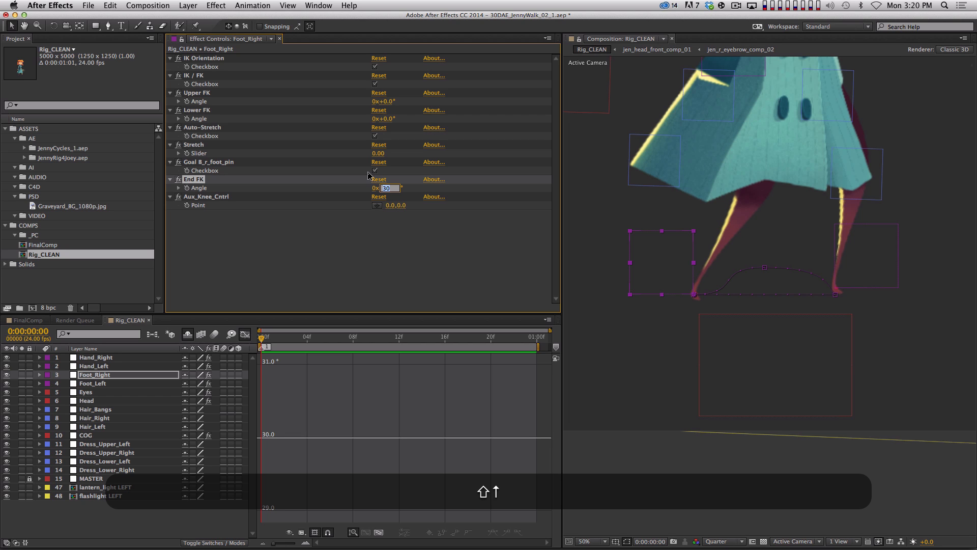
key(shift+Up)
key(shift+Up)
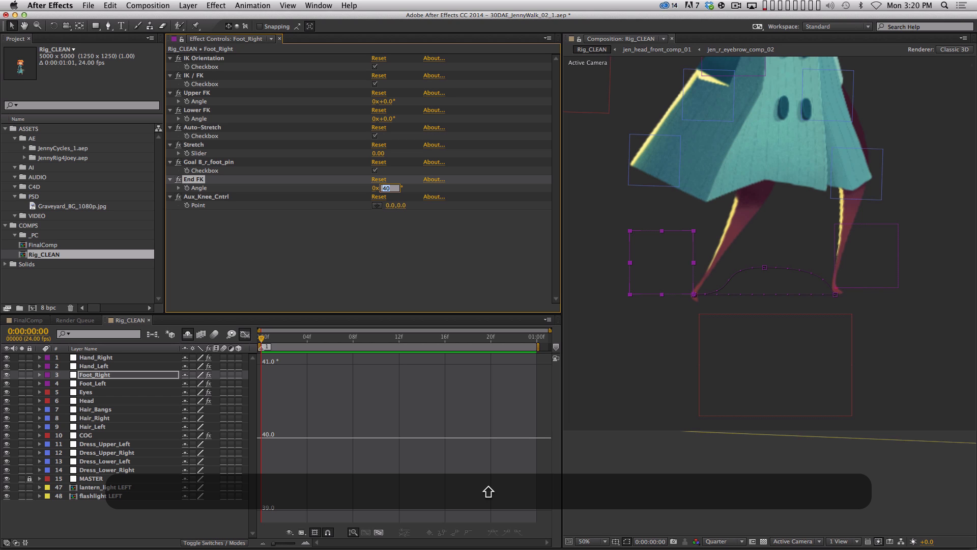
click(405, 245)
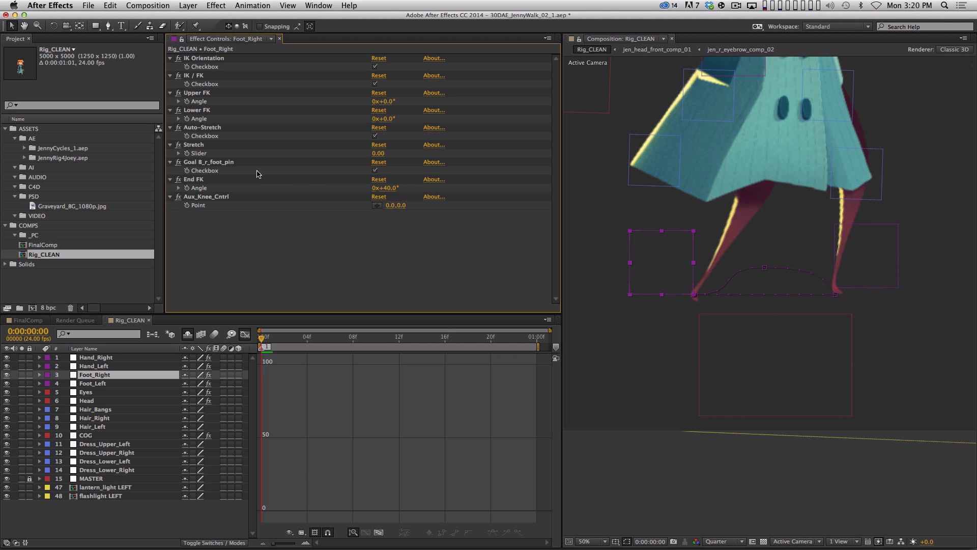
click(197, 190)
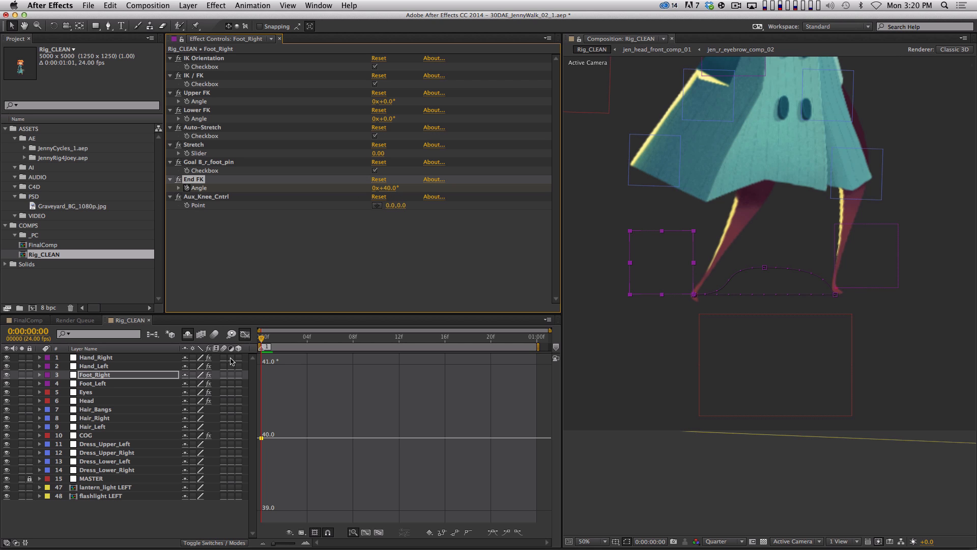
Step: Key Foot_Right's End FK angle at -20° at frame 6
drag(279, 334, 328, 333)
key(Page_Down)
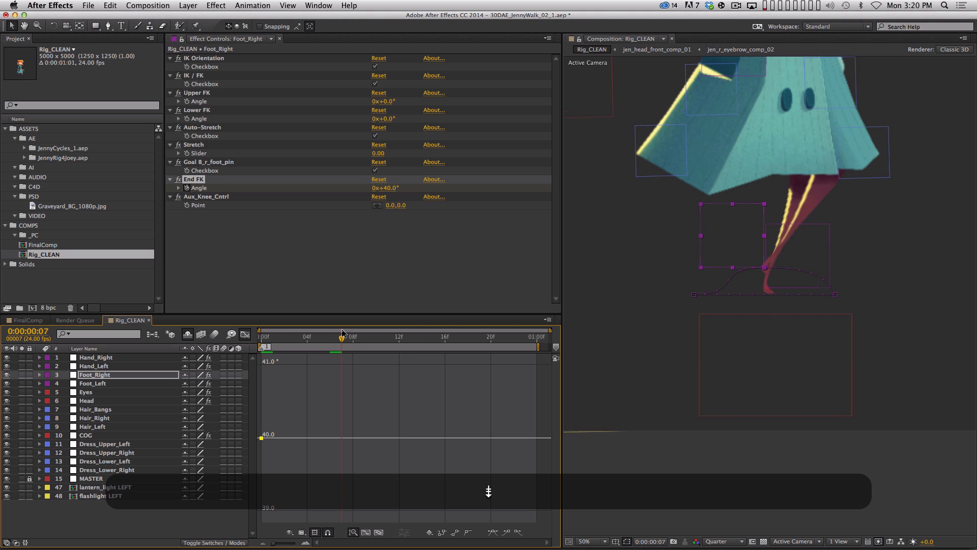
key(Page_Up)
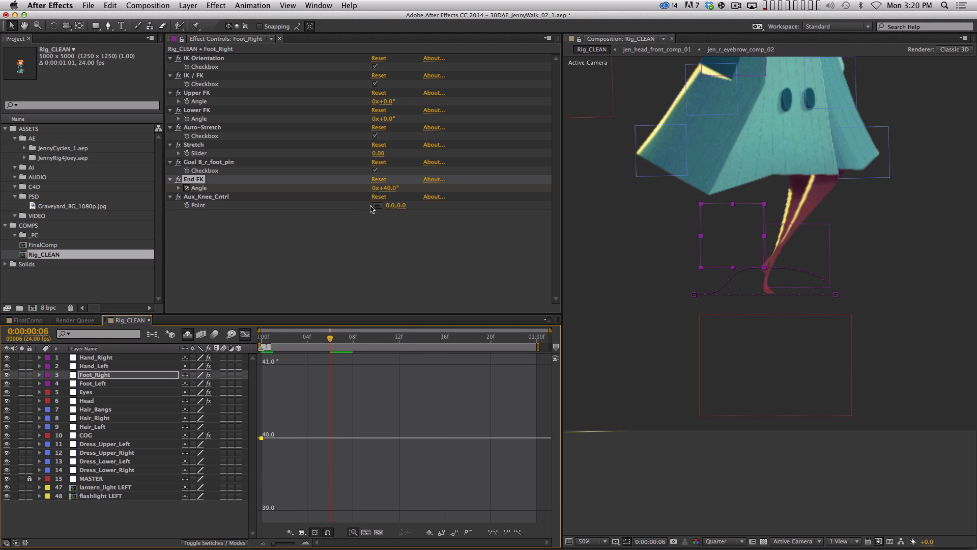
click(390, 189)
text(-)
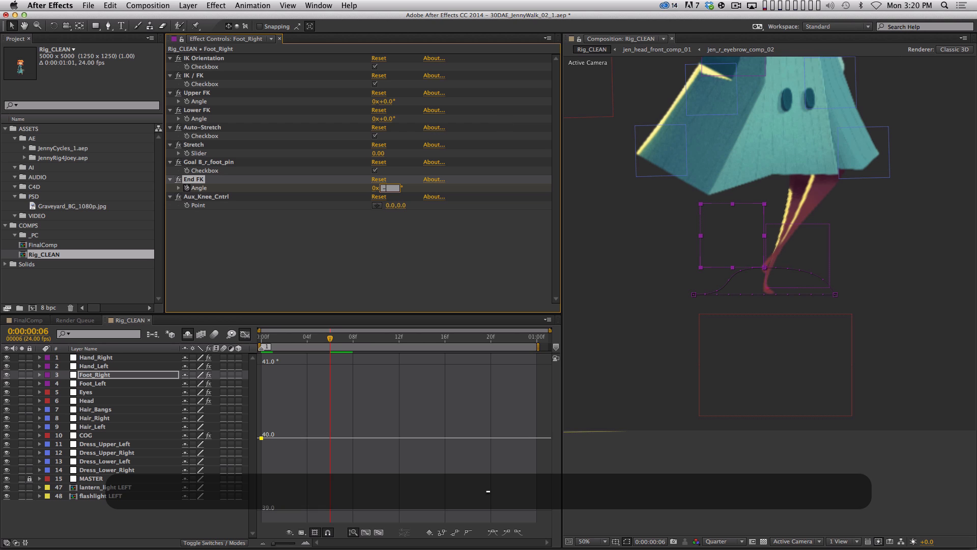
text(20)
key(Return)
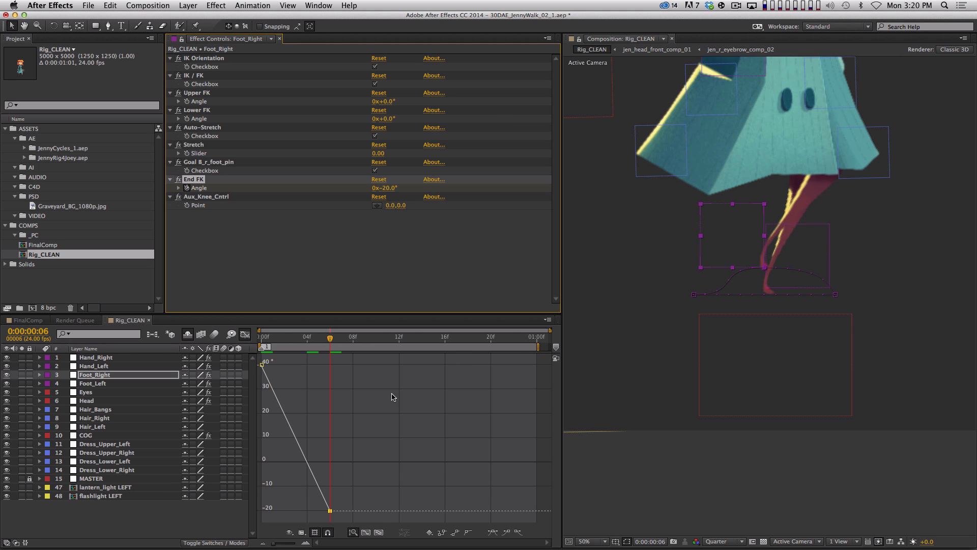
Step: Key Foot_Right's End FK angle at 0° at frame 12 and preview the walk
drag(337, 337, 400, 337)
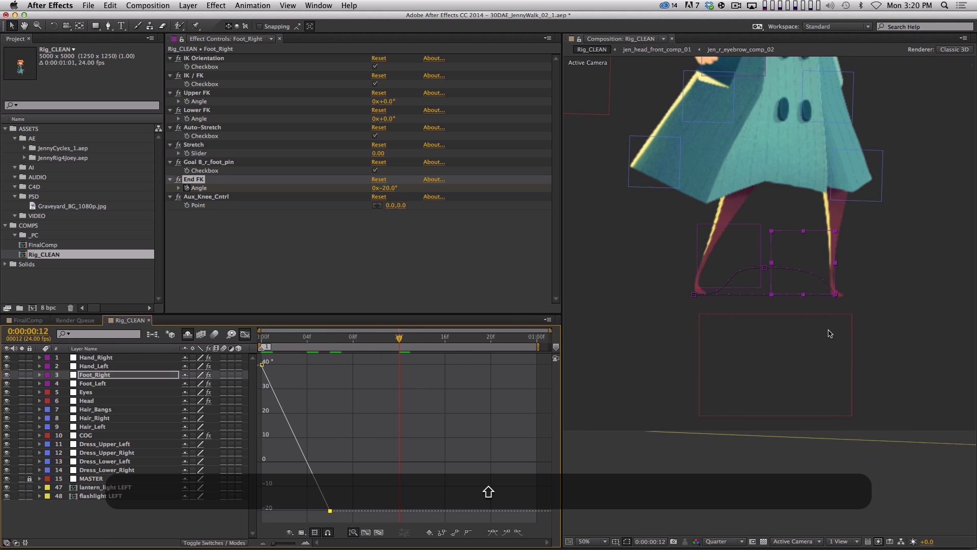
click(386, 187)
text(0)
key(Return)
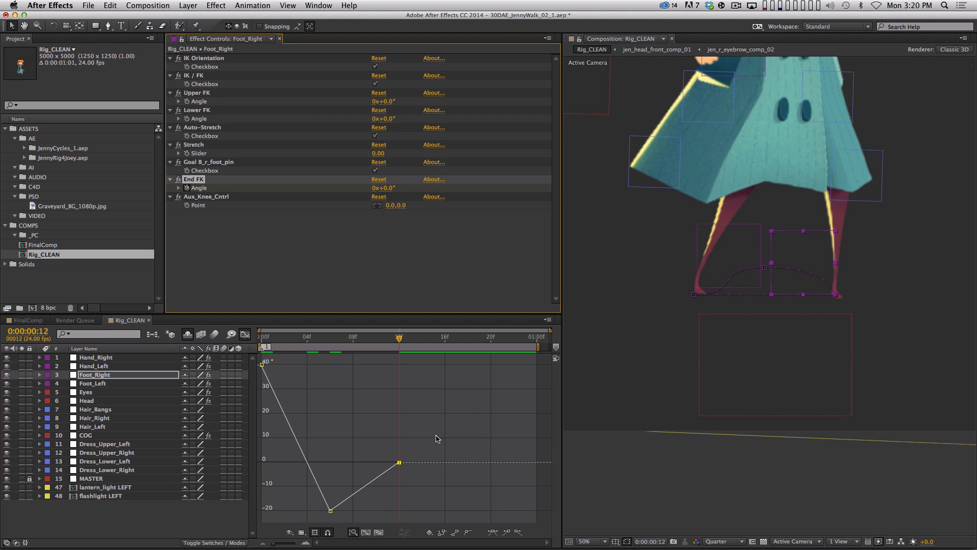
drag(388, 336, 264, 351)
key(space)
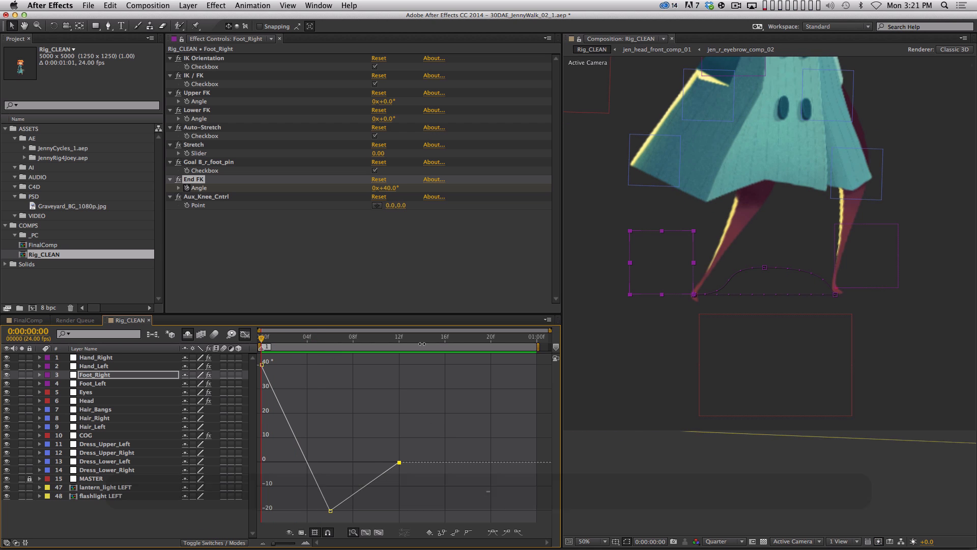
Step: Move Foot_Right's first End FK keyframe to frame 4 at about 37°, paste a copy of the frame 12 keyframe at frame 0, and preview
drag(408, 348, 391, 348)
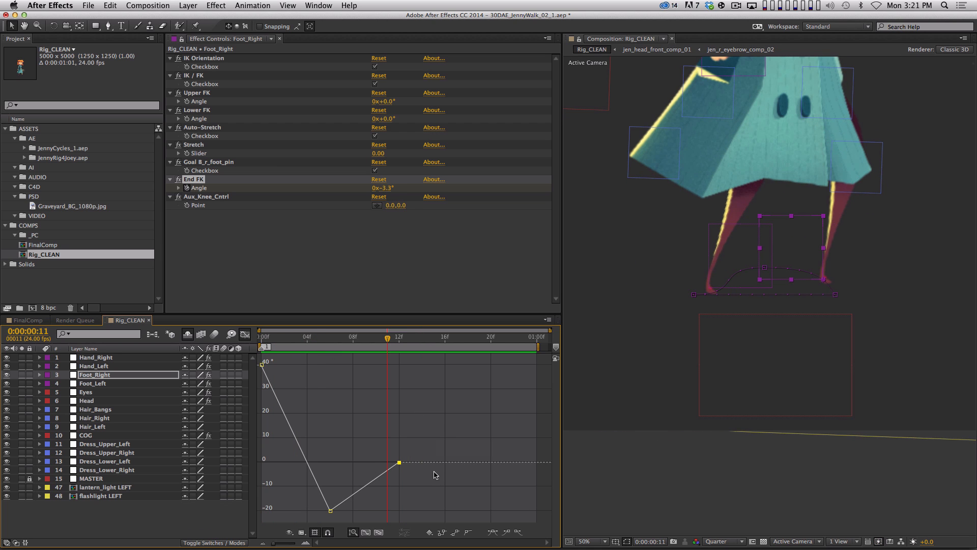
key(Home)
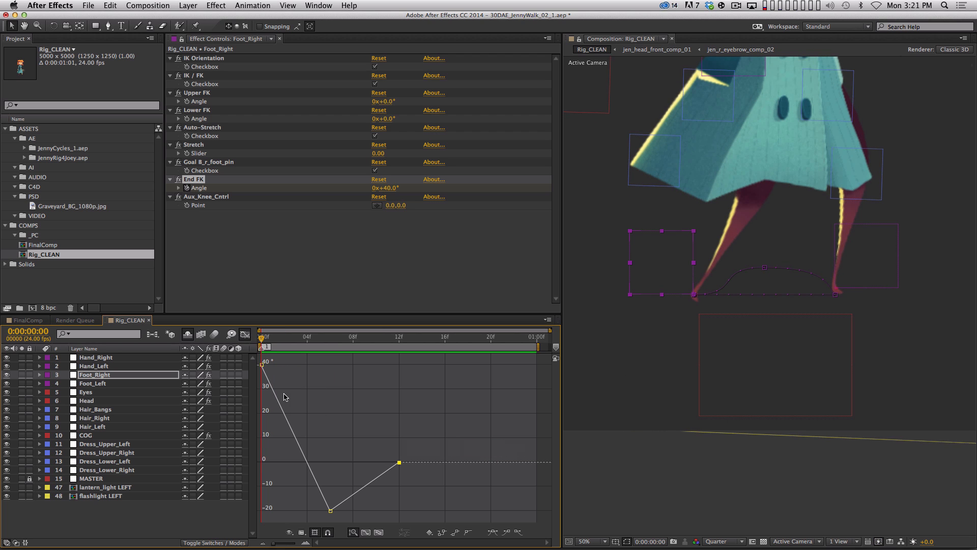
drag(384, 332, 306, 374)
drag(381, 448, 422, 475)
key(super+c)
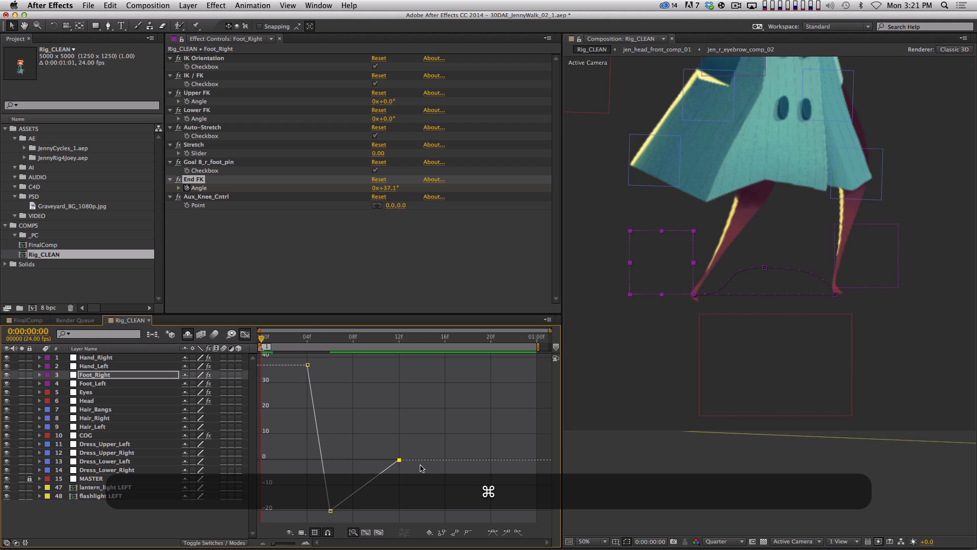
key(super+v)
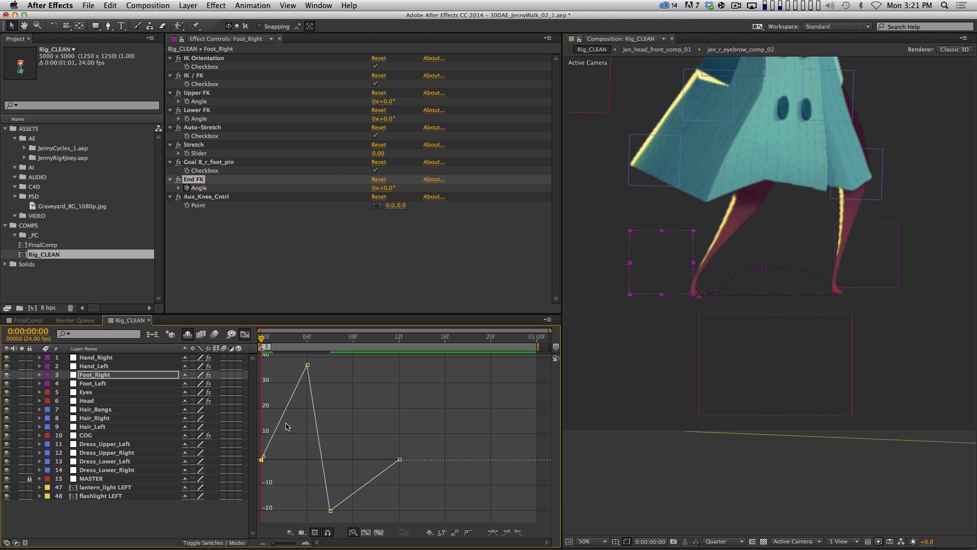
key(space)
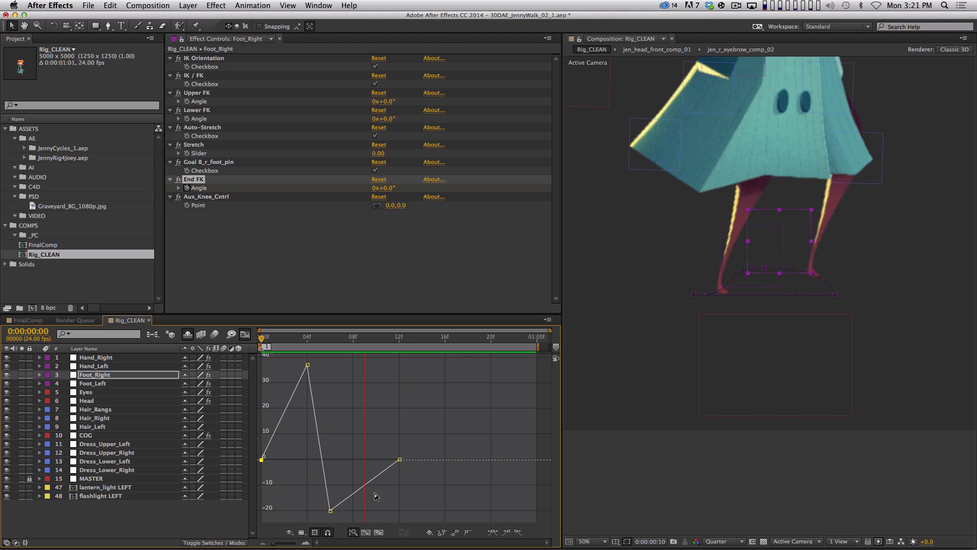
key(space)
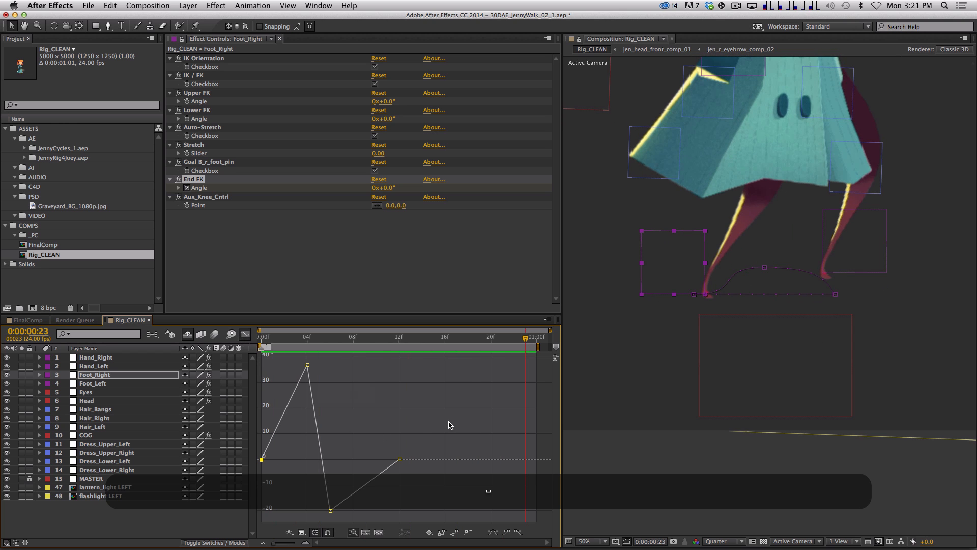
Step: Apply Easy Ease to all of Foot_Right's End FK angle keyframes
drag(446, 359, 267, 507)
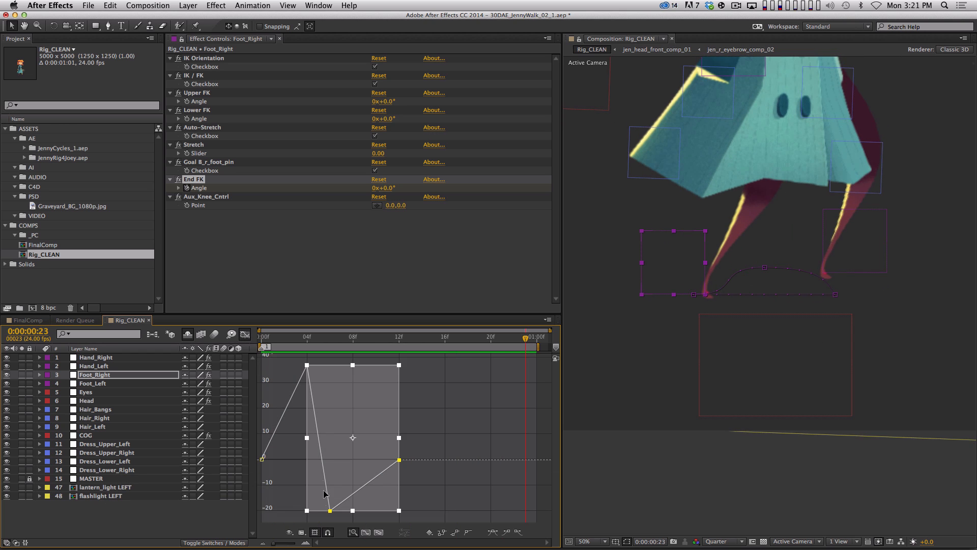
key(F9)
click(261, 460)
key(F9)
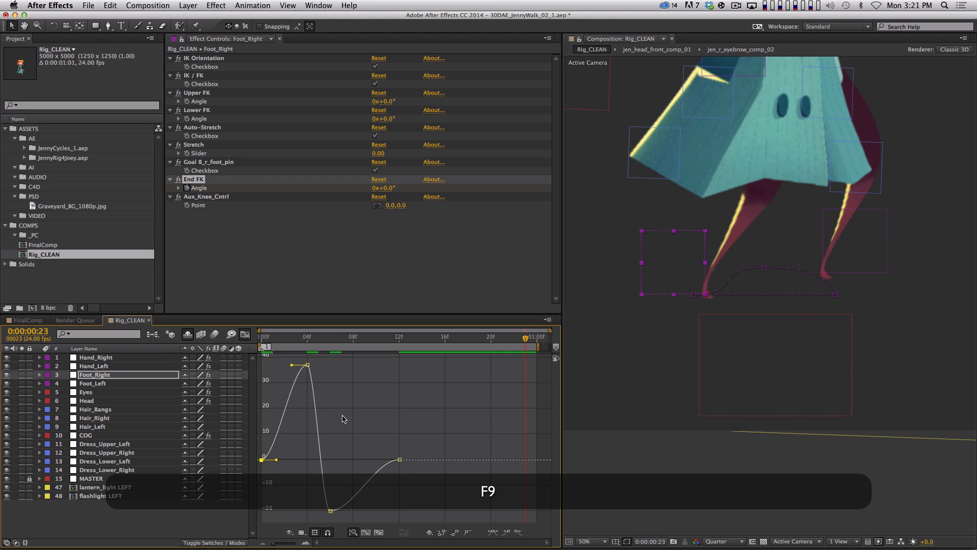
Step: Lengthen the outgoing End FK handles at frames 4 and 6, steepen the incoming handle at frame 12, and preview the walk
drag(292, 365, 326, 365)
drag(314, 512, 370, 512)
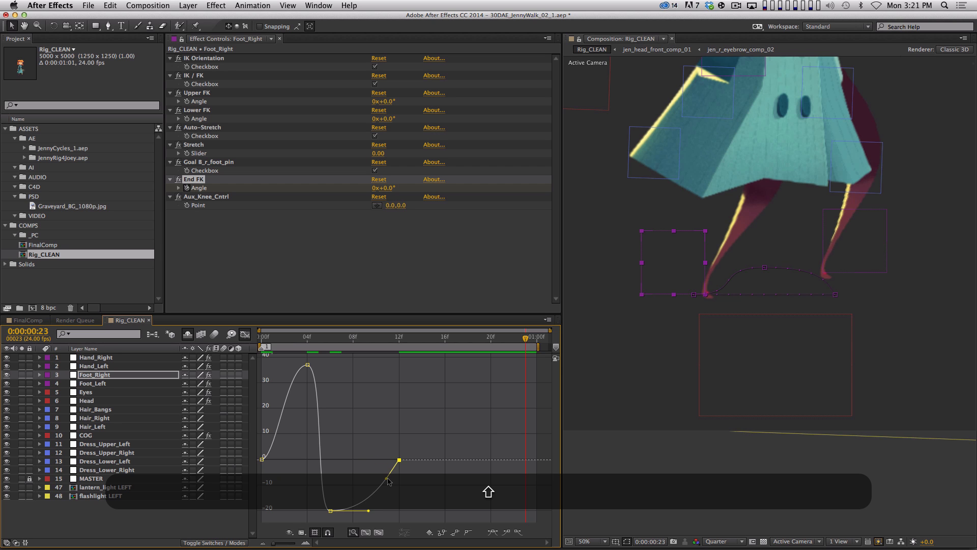
drag(285, 337, 399, 349)
key(shift)
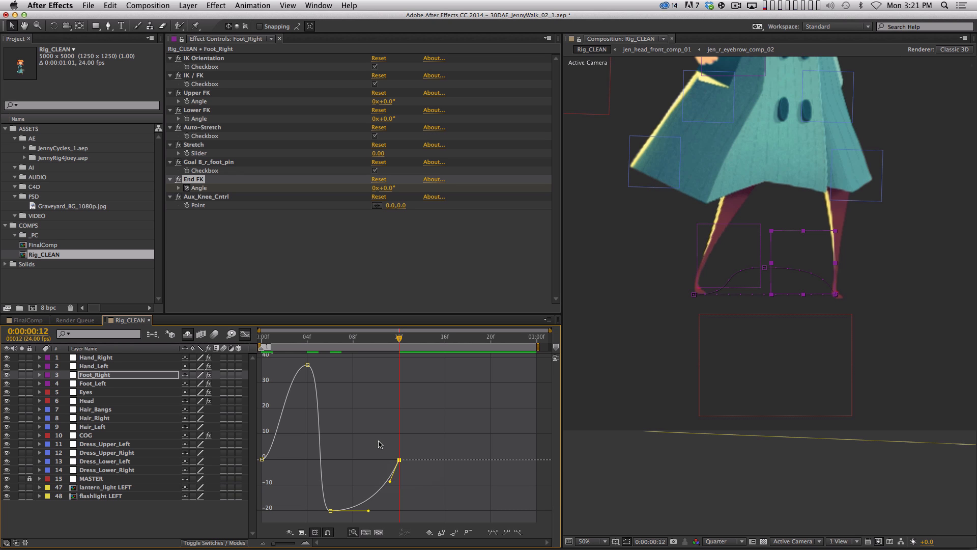
key(KP_0)
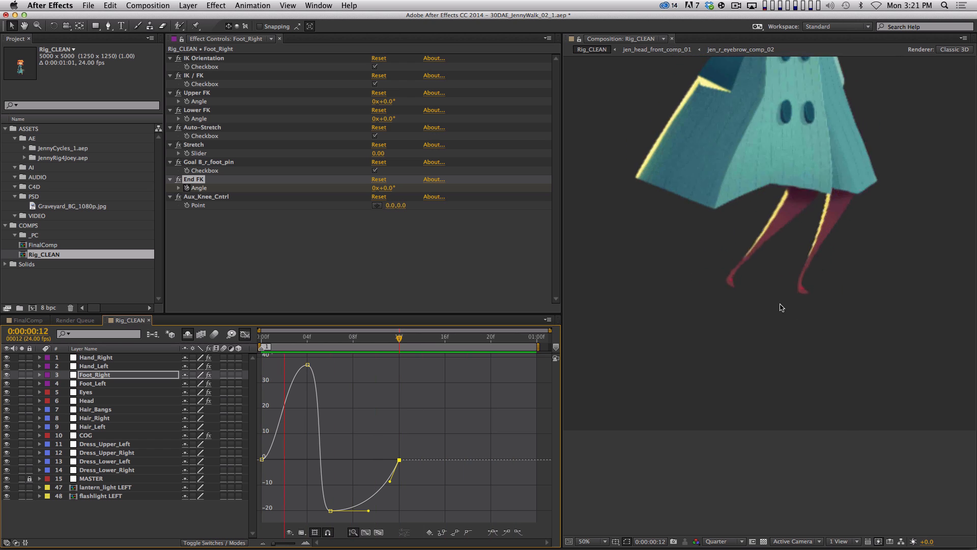
key(space)
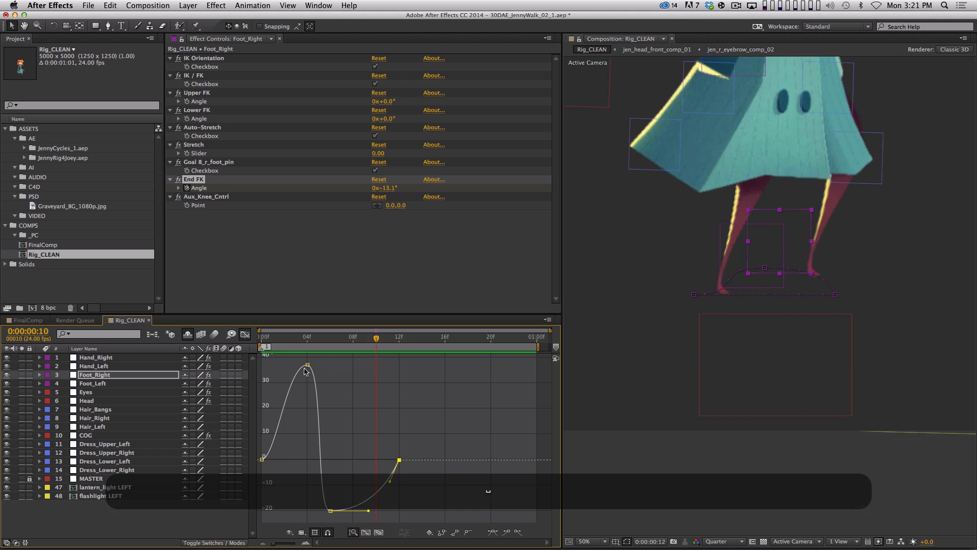
Step: Raise Foot_Right's End FK keyframe at frame 4 to about 68°, lower the frame 6 keyframe to about -25°, and preview the walk
click(305, 338)
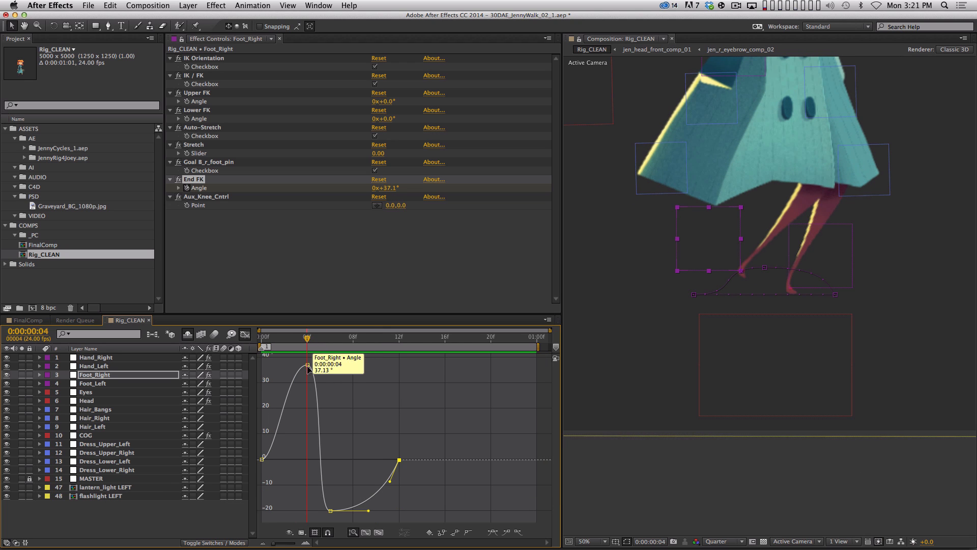
key(shift)
drag(314, 364, 335, 345)
key(shift)
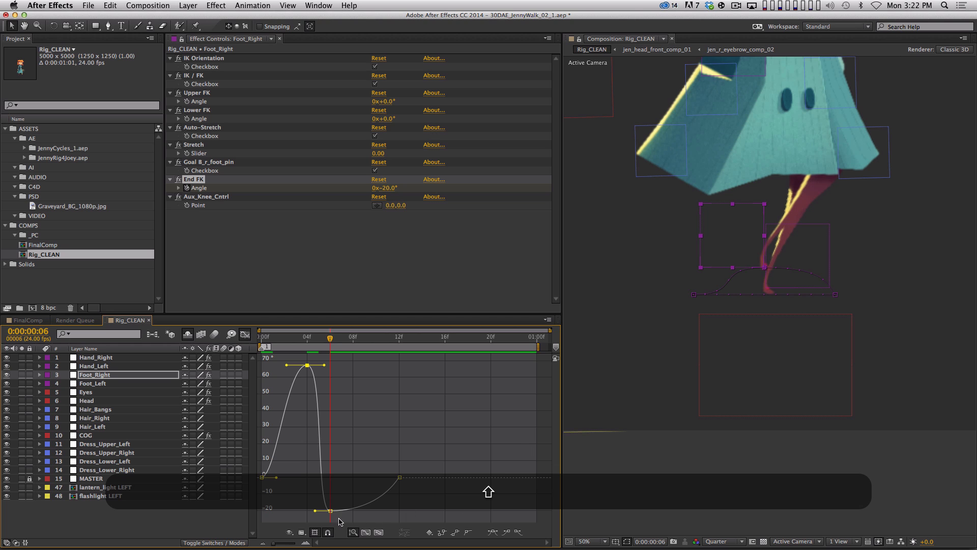
drag(331, 510, 330, 519)
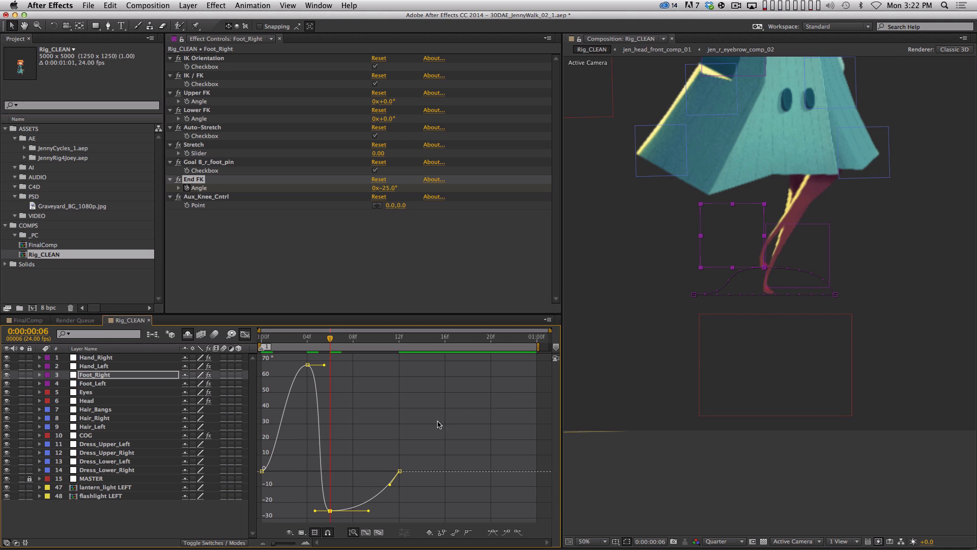
key(KP_0)
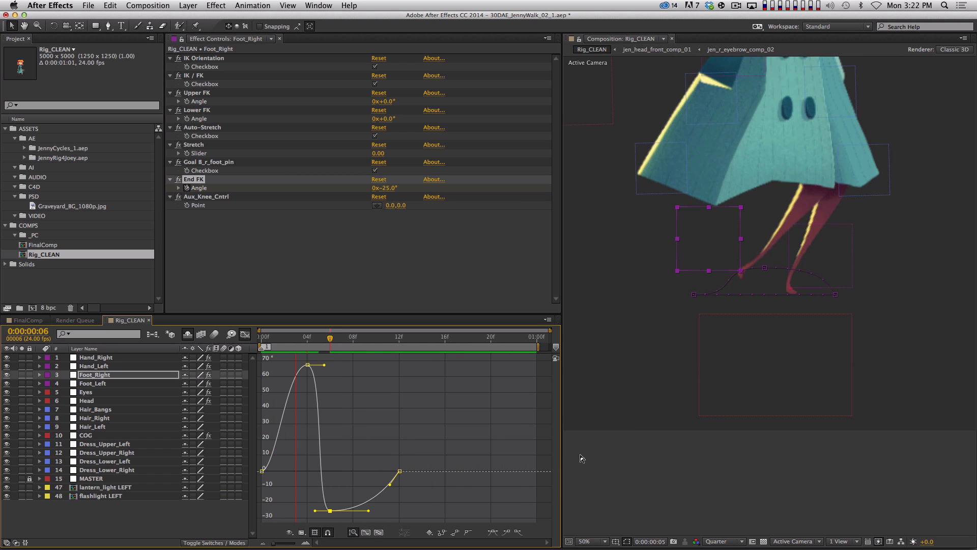
key(KP_0)
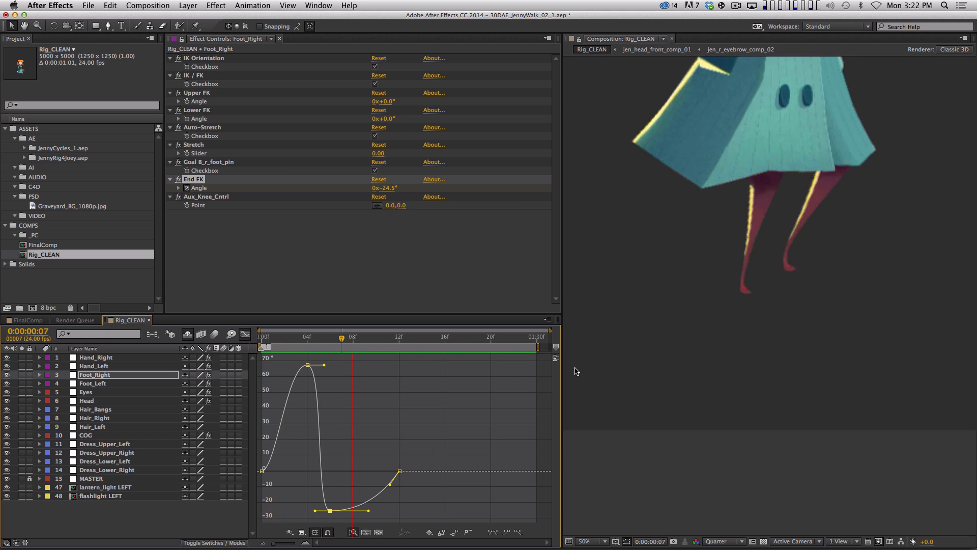
key(space)
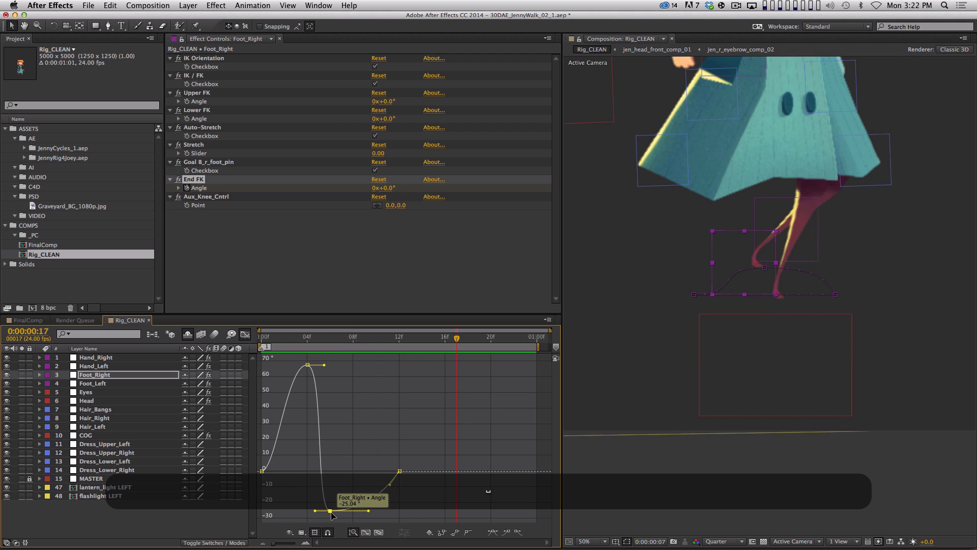
Step: Reduce Foot_Right's End FK extremes to about 54.7° at frame 4 and -11° at frame 6, and preview the walk
drag(330, 511, 329, 488)
drag(307, 365, 308, 389)
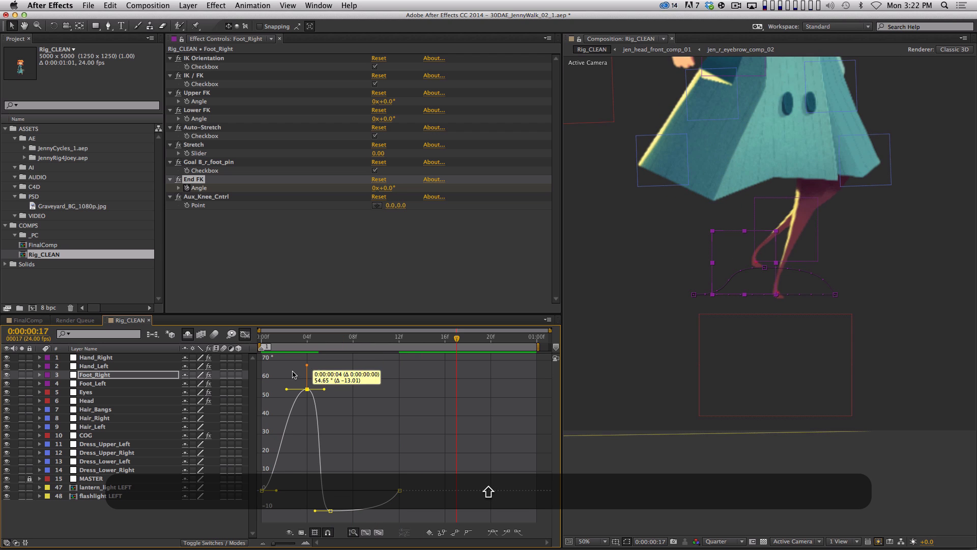
key(shift+KP_0)
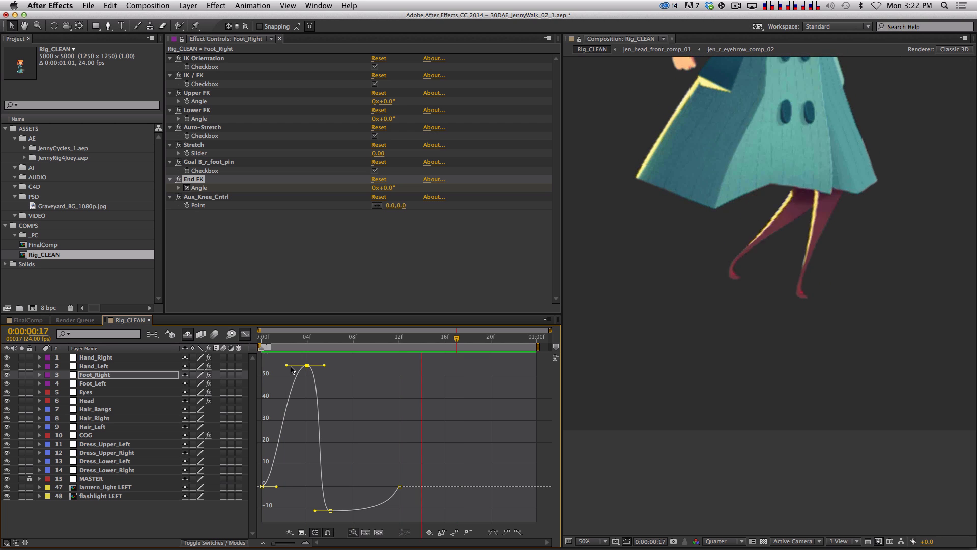
key(space)
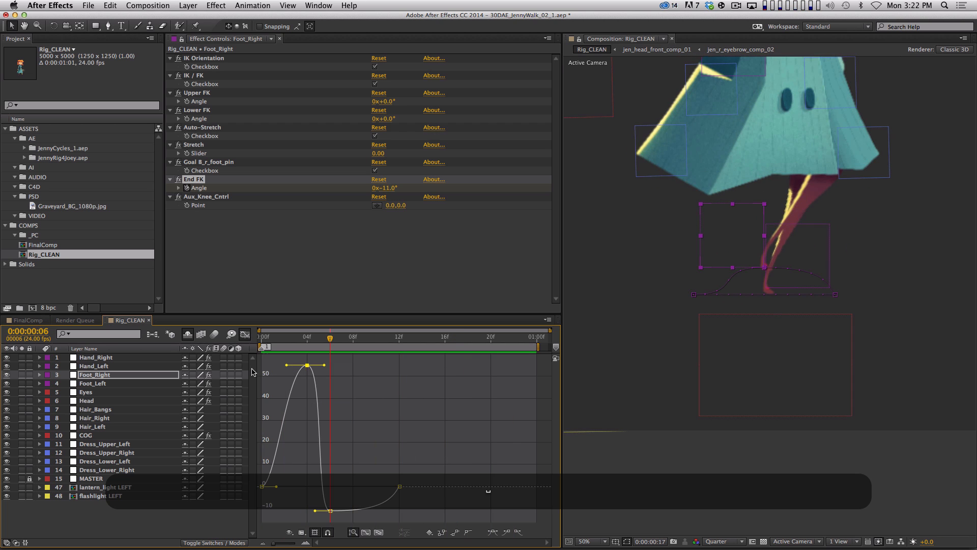
Step: Return from the graph view to Foot_Right's keyframes and copy all of its End FK angle keyframes
click(245, 334)
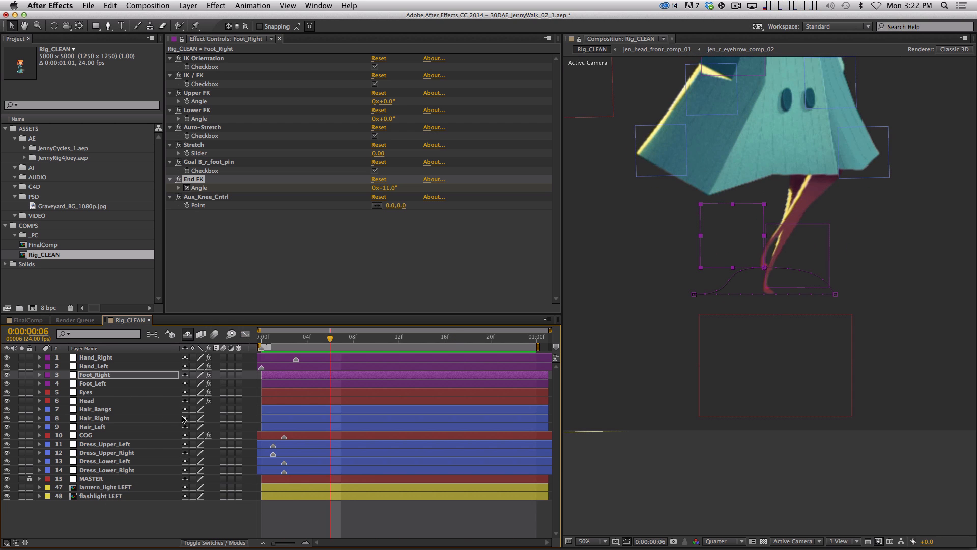
key(u)
click(45, 389)
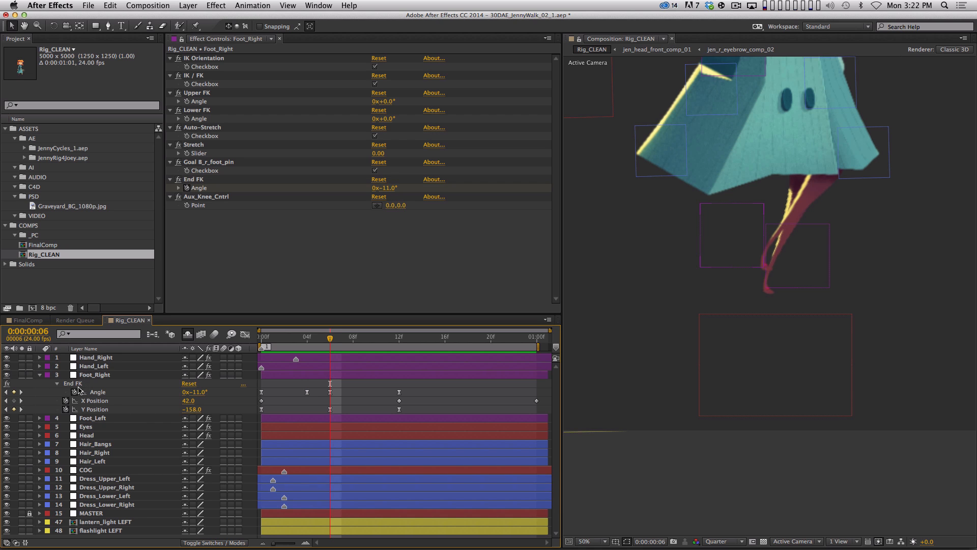
click(103, 390)
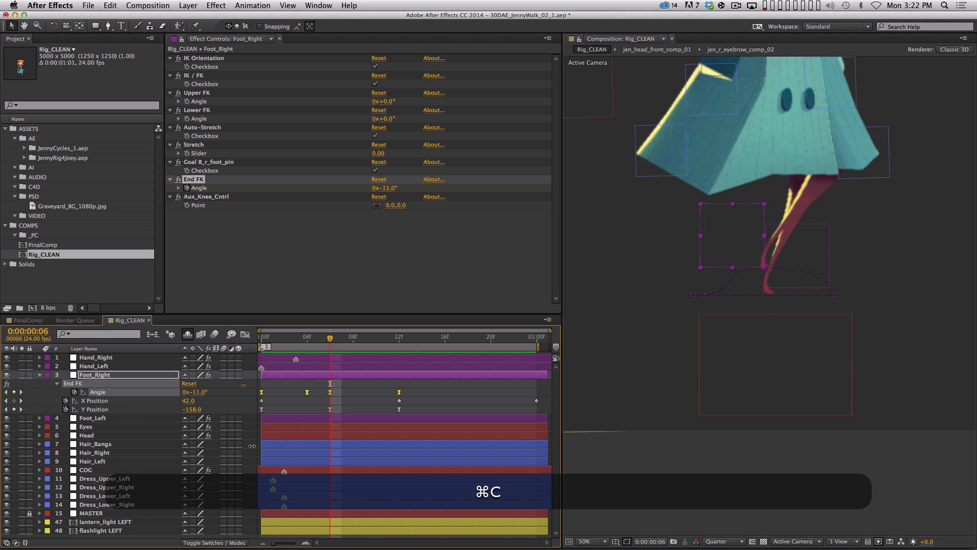
Step: Paste the copied angle keyframes onto Foot_Left starting at frame 12 and reveal its keyframes
click(110, 417)
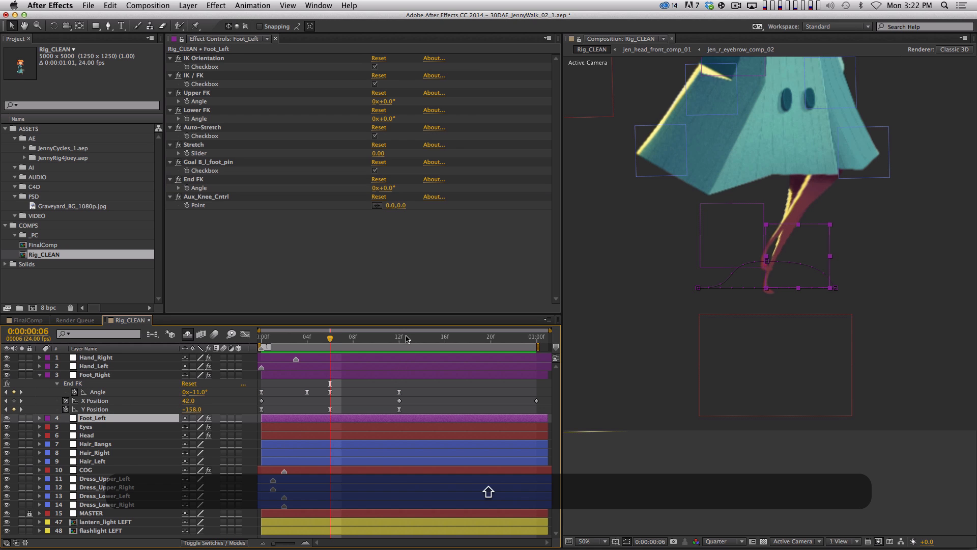
drag(406, 337, 397, 369)
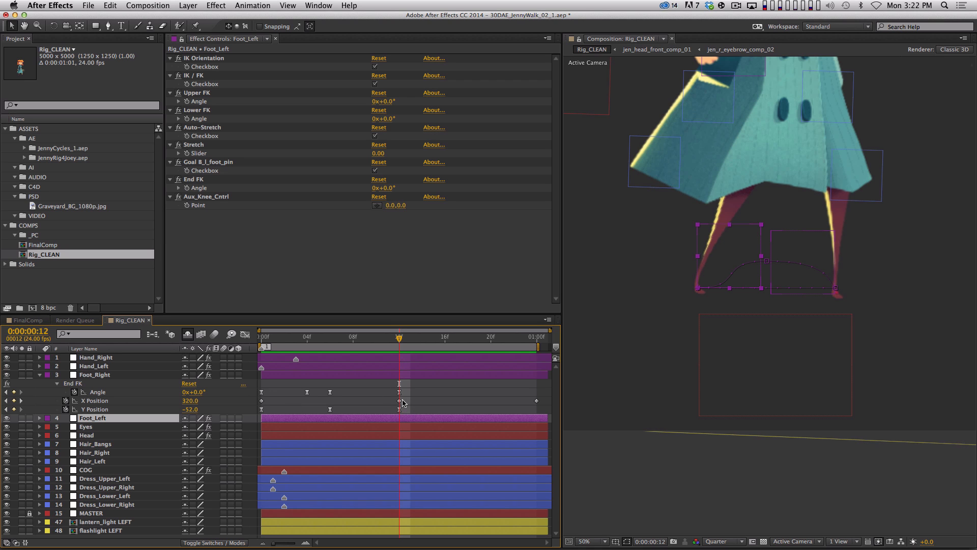
key(u)
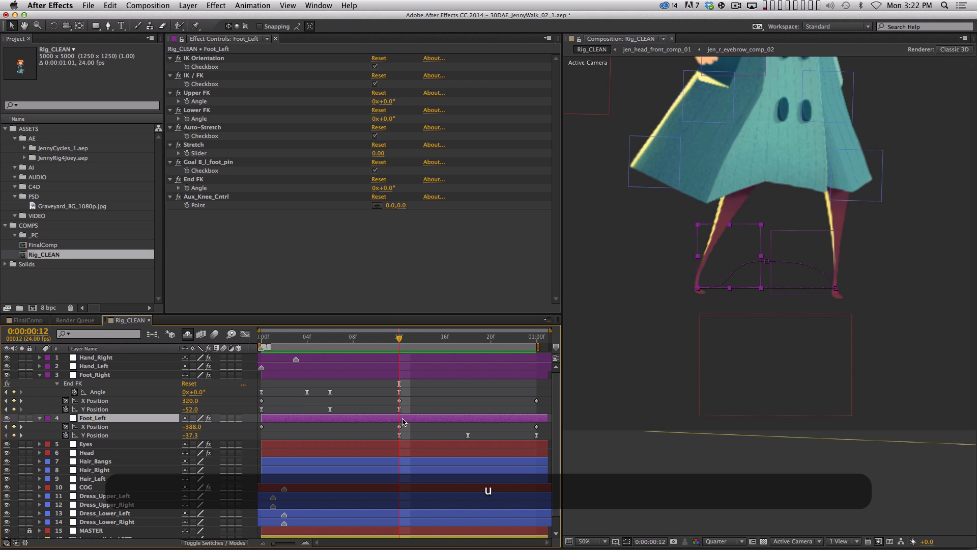
key(super+v)
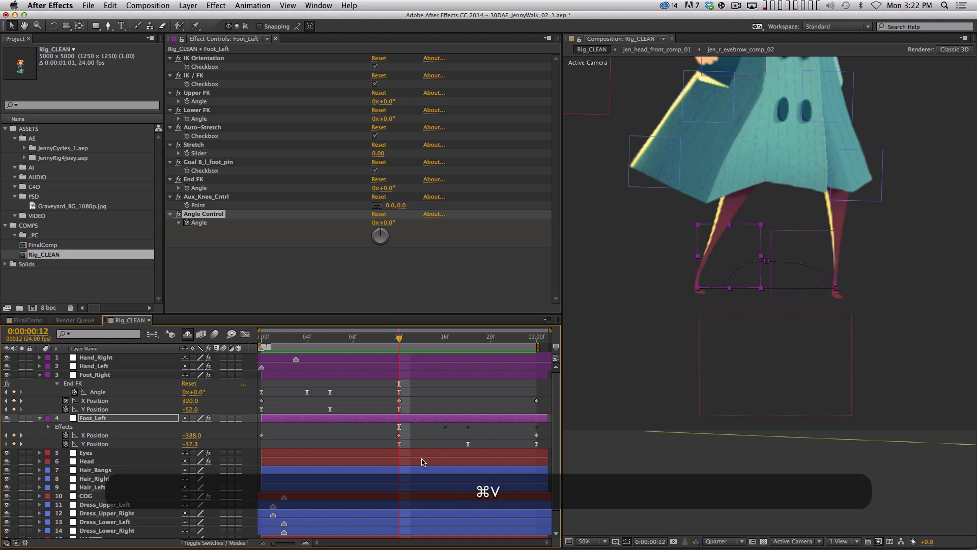
key(u)
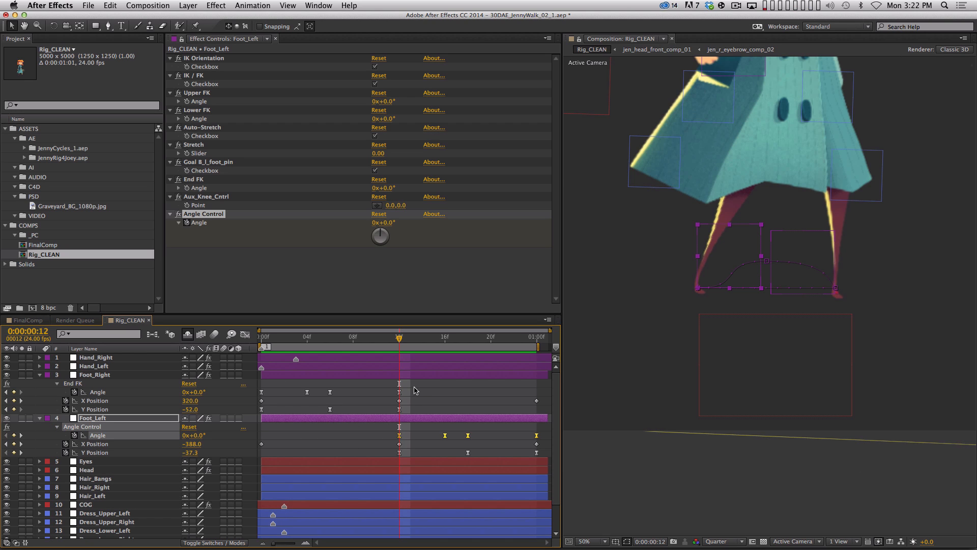
Step: Try shifting the angle keyframes of Foot_Right and Foot_Left two frames later, and preview the walk
drag(415, 390, 285, 393)
drag(375, 433, 547, 436)
click(404, 435)
drag(396, 433, 550, 437)
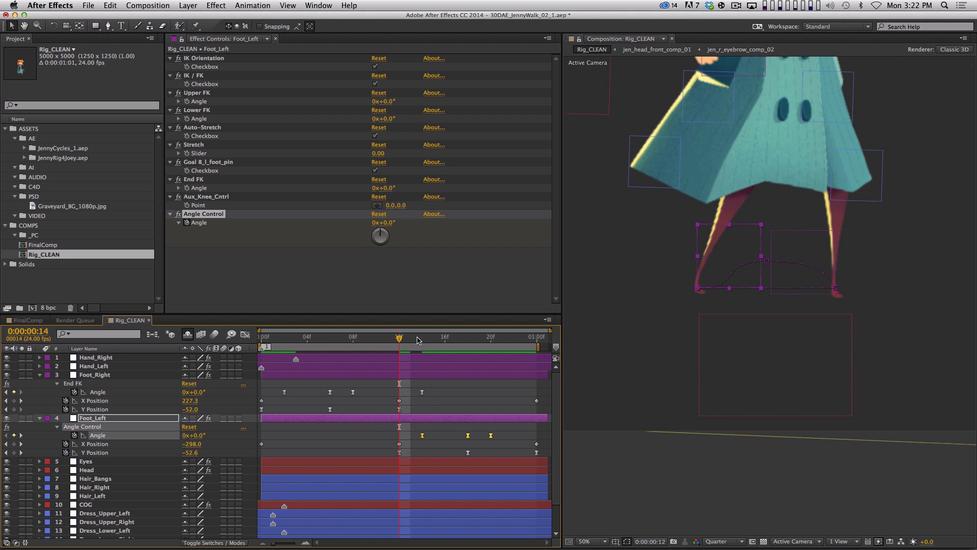
drag(418, 341, 551, 343)
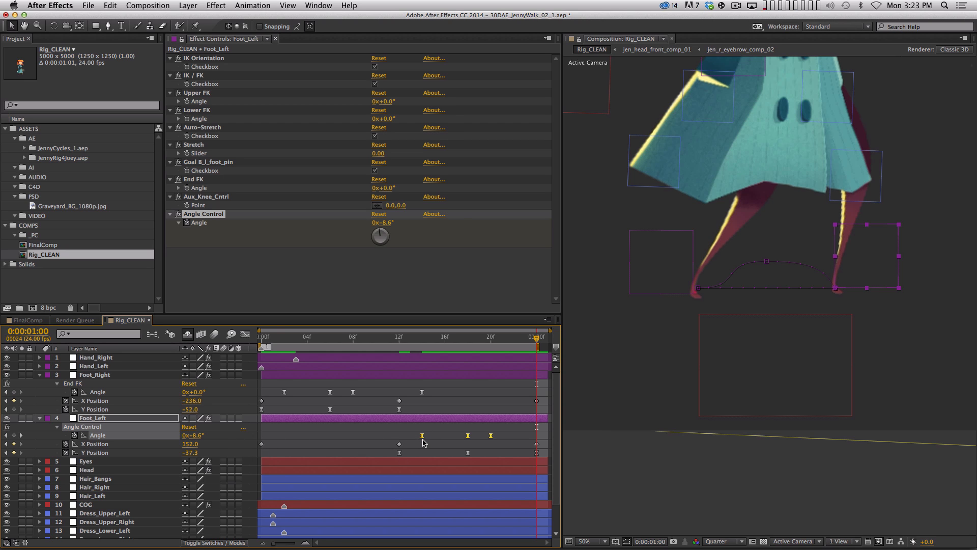
key(space)
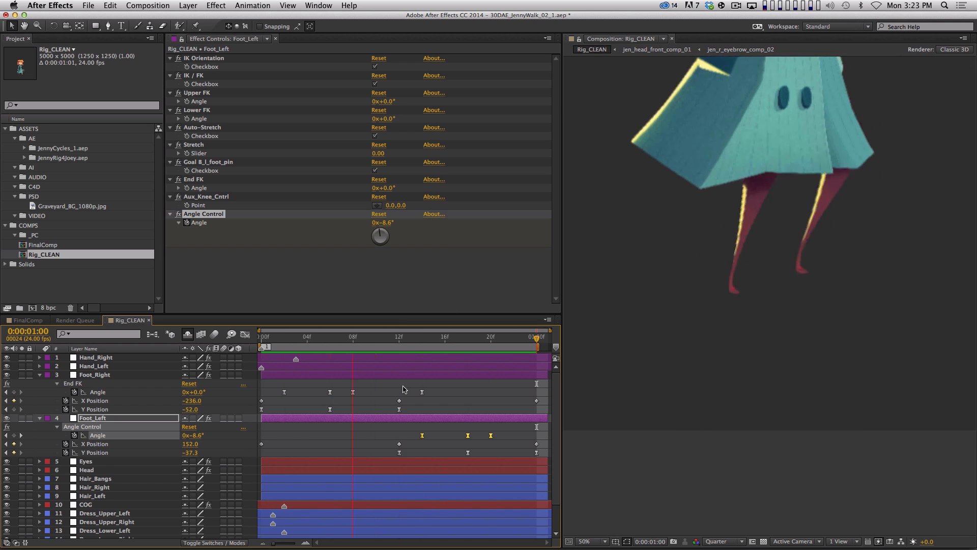
key(space)
Step: Shift both feet's angle keyframes two frames earlier, back to starts at frame 0 for Foot_Right and 12 for Foot_Left
drag(422, 438, 399, 438)
drag(271, 383, 239, 389)
click(285, 392)
Step: Collapse both foot layers, then save the project and preview the walk with the whole character in view
click(40, 375)
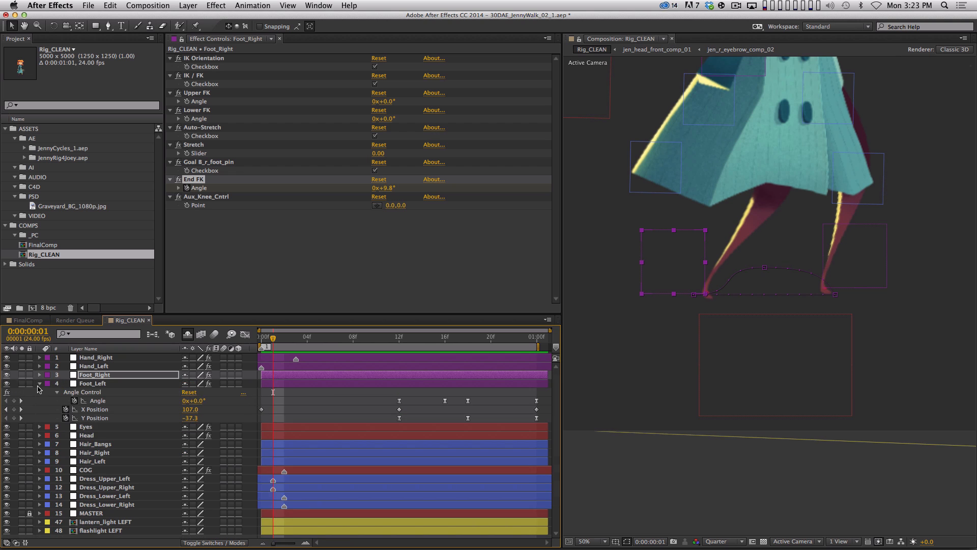
click(40, 384)
key(comma)
key(comma)
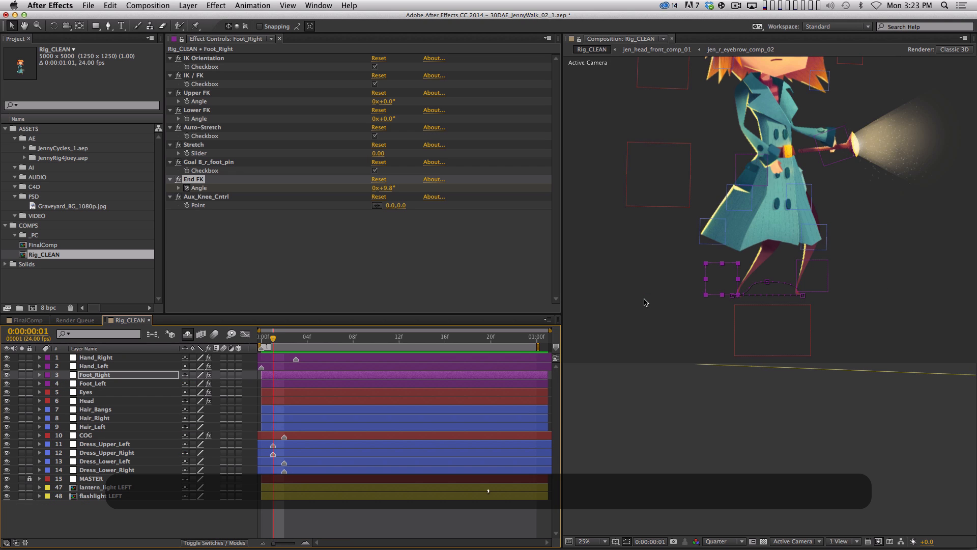
key(super+s)
key(space)
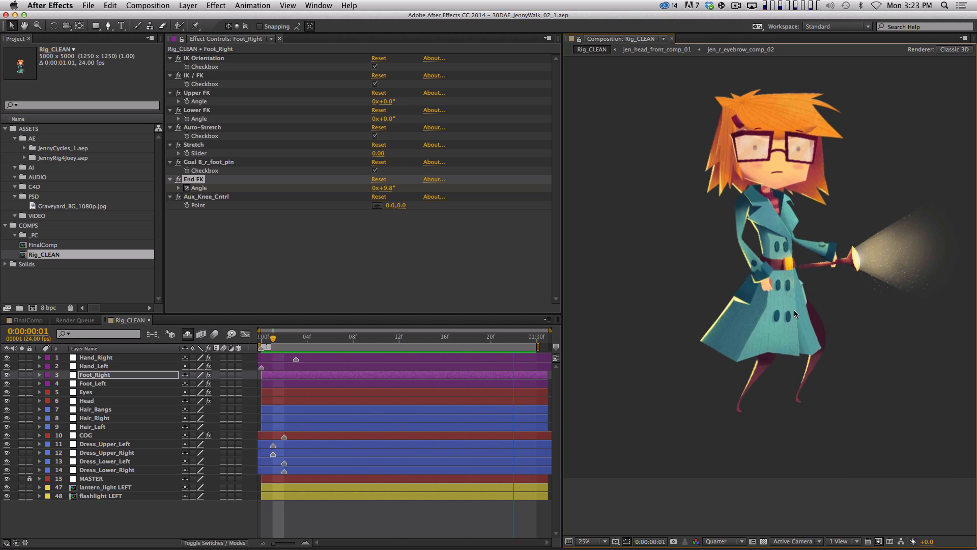
key(space)
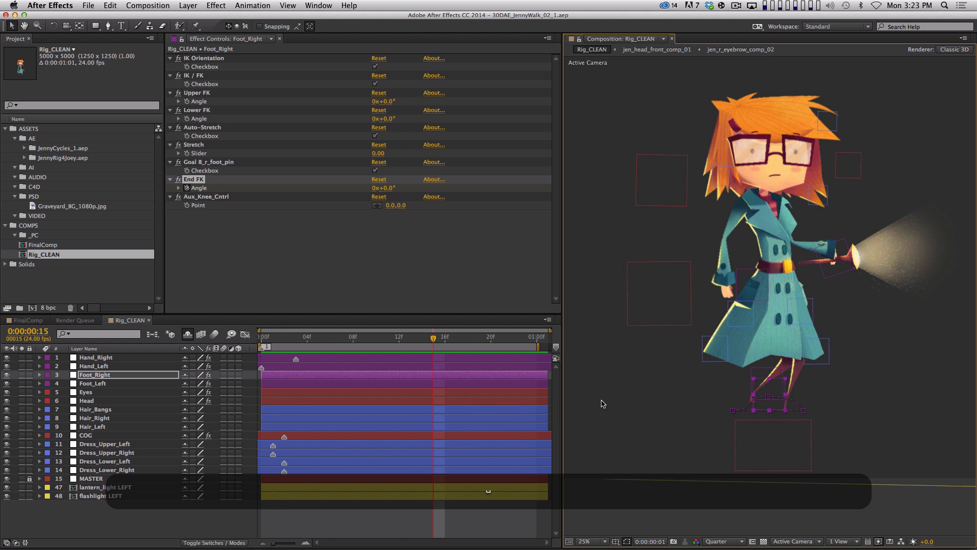
Step: Try nudging the Head down and rotating it at frame 2, reverting both changes
drag(371, 340, 285, 346)
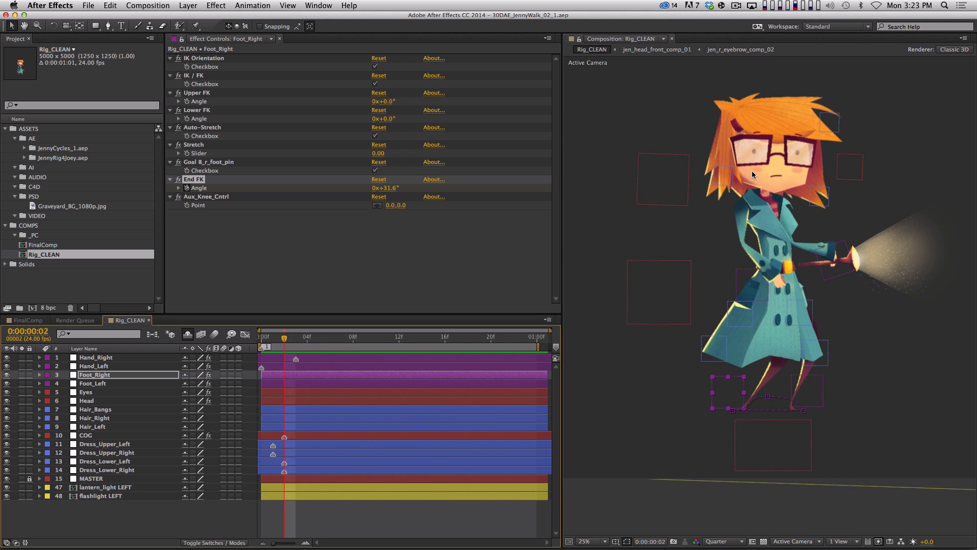
click(135, 401)
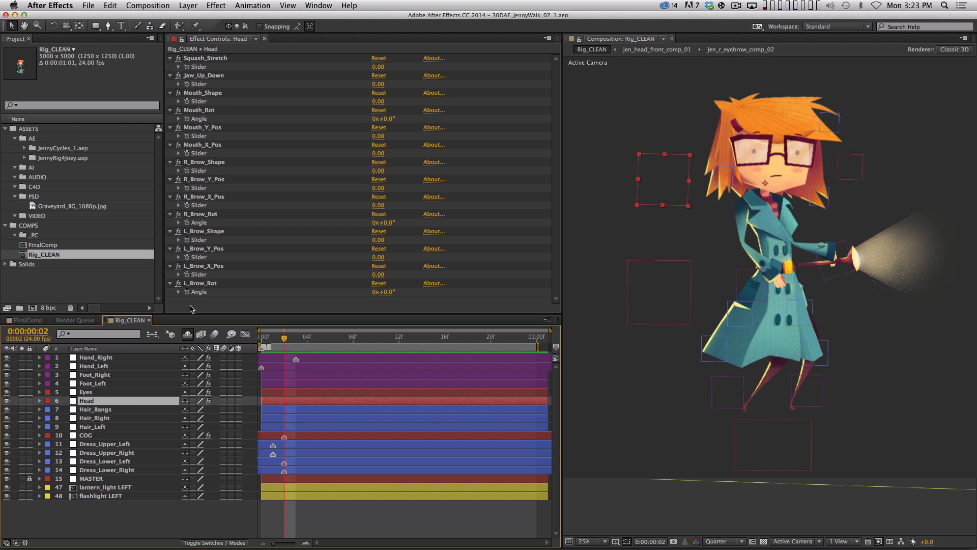
key(shift)
key(shift+Down)
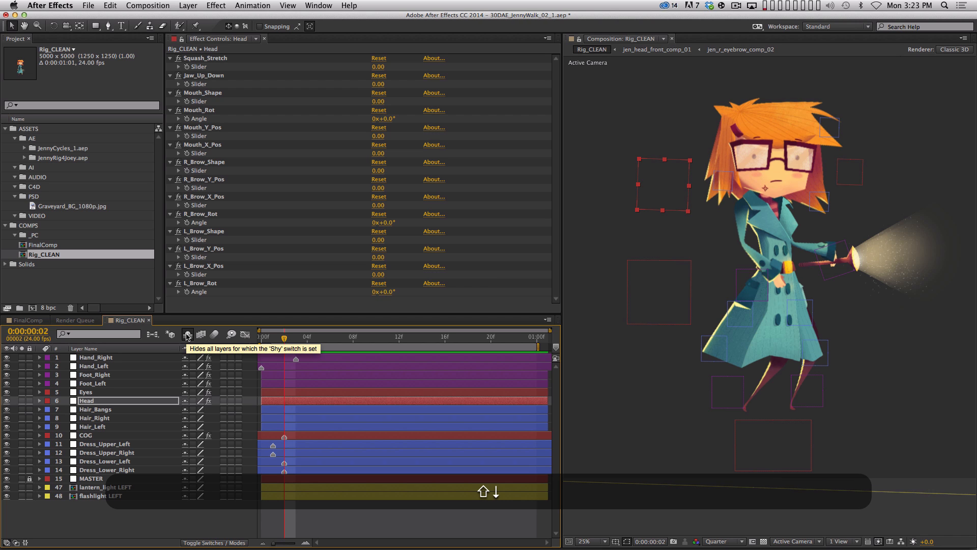
key(shift+Up)
key(super+r)
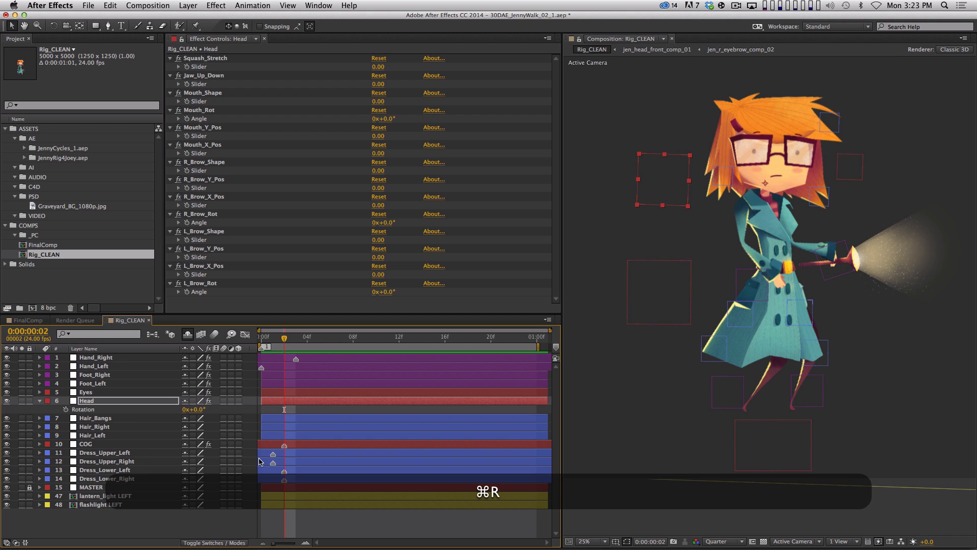
drag(195, 410, 209, 414)
key(super+z)
Step: Separate the Head's position dimensions and add Y Position and Rotation keyframes at frame 0
key(super+p)
ctrl+click(96, 414)
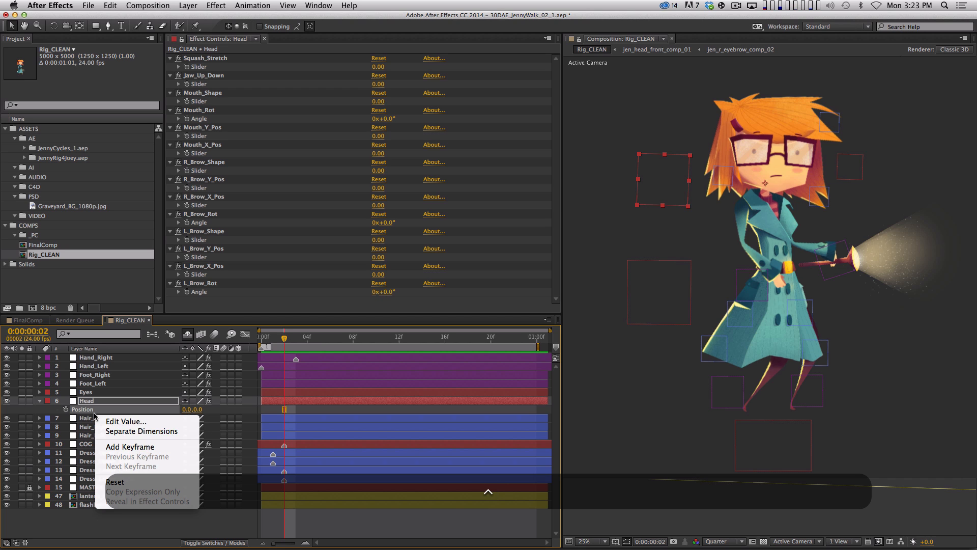
click(119, 432)
key(Home)
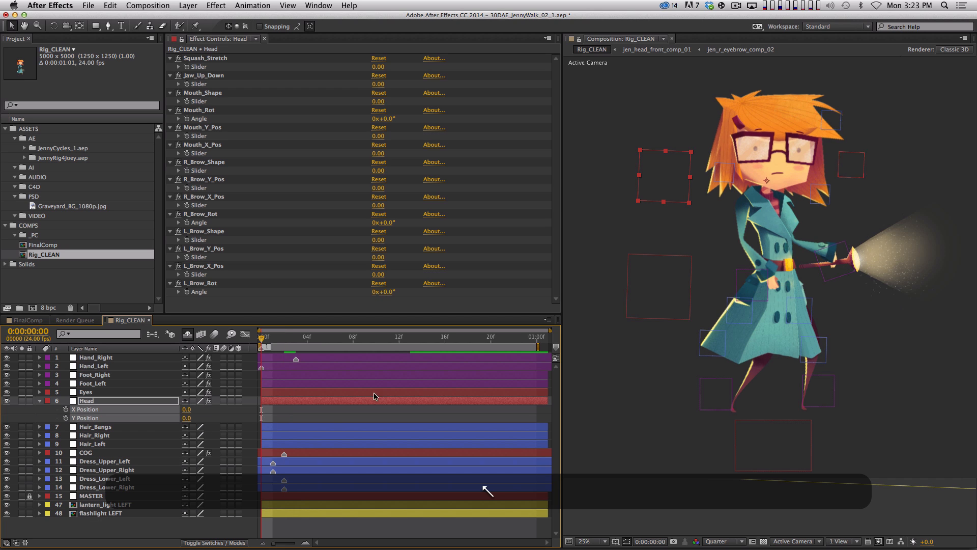
click(326, 420)
click(120, 401)
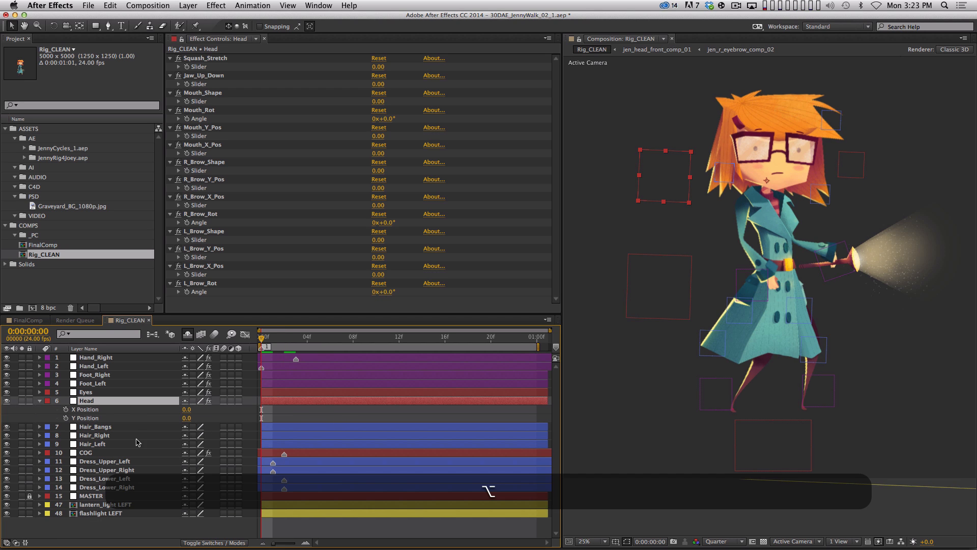
key(alt+r)
click(66, 418)
click(275, 422)
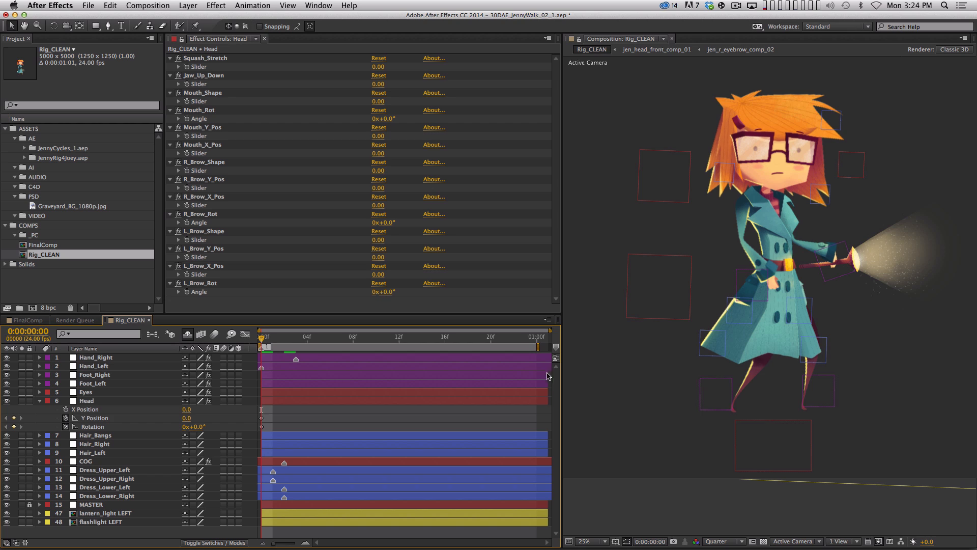
Step: At frame 0, lower the Head to a Y Position of 12 and set its Rotation to -2°
click(110, 402)
key(super+v)
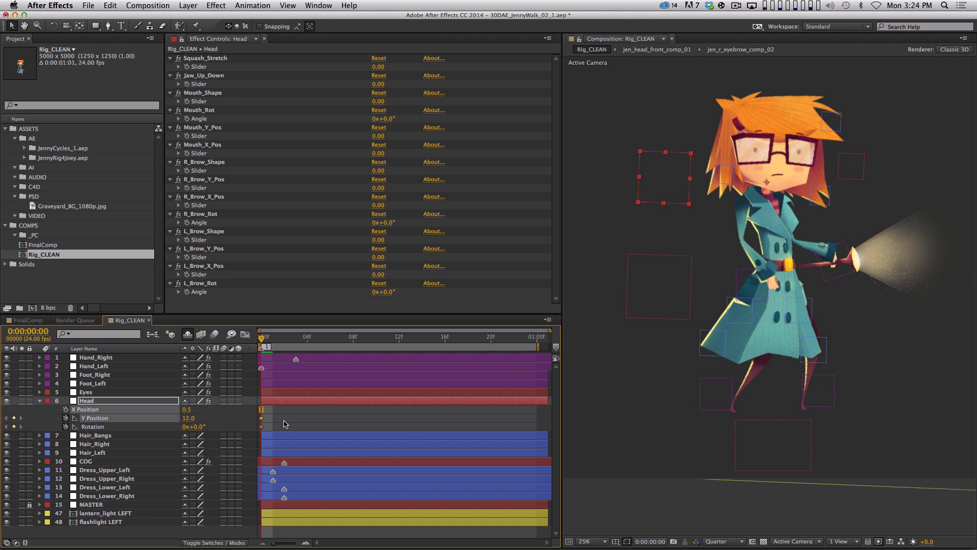
click(220, 421)
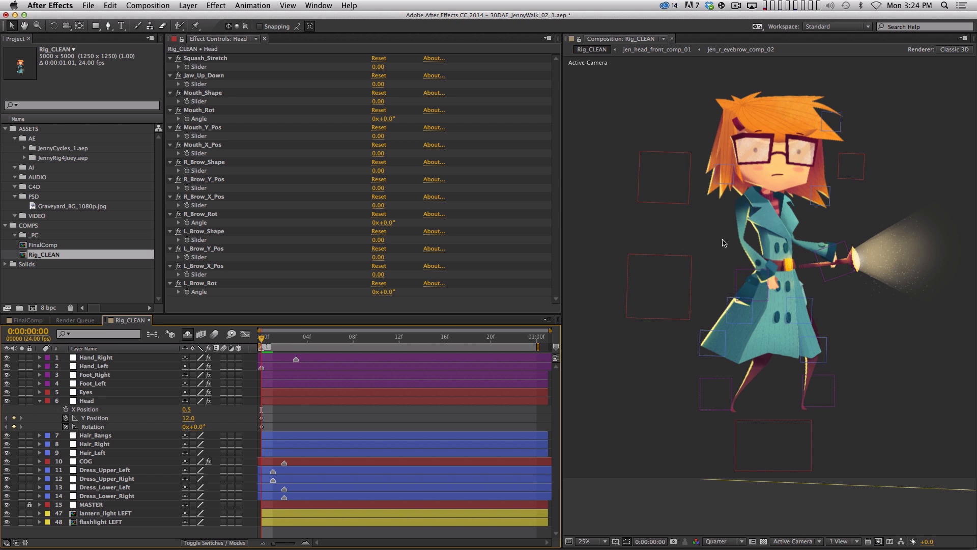
click(196, 427)
key(Down)
key(Down)
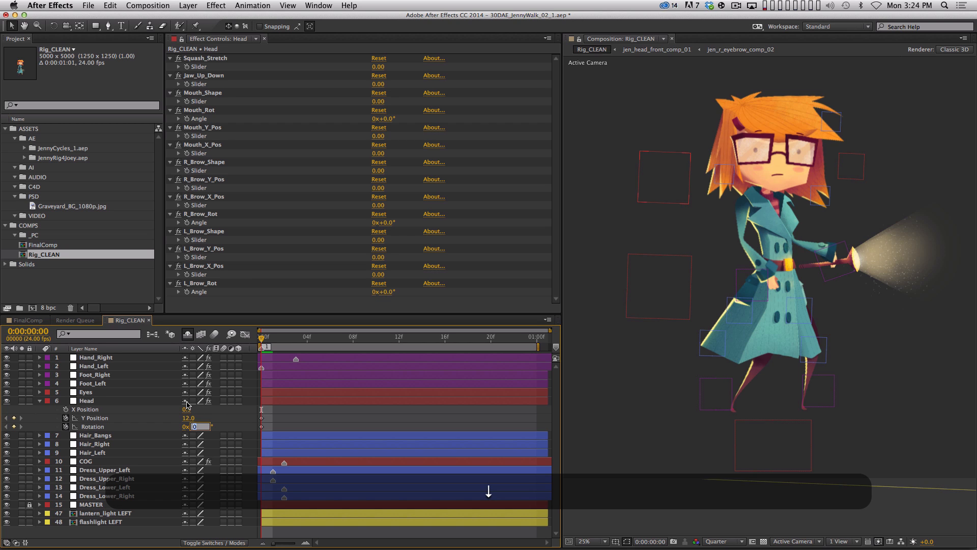
key(Return)
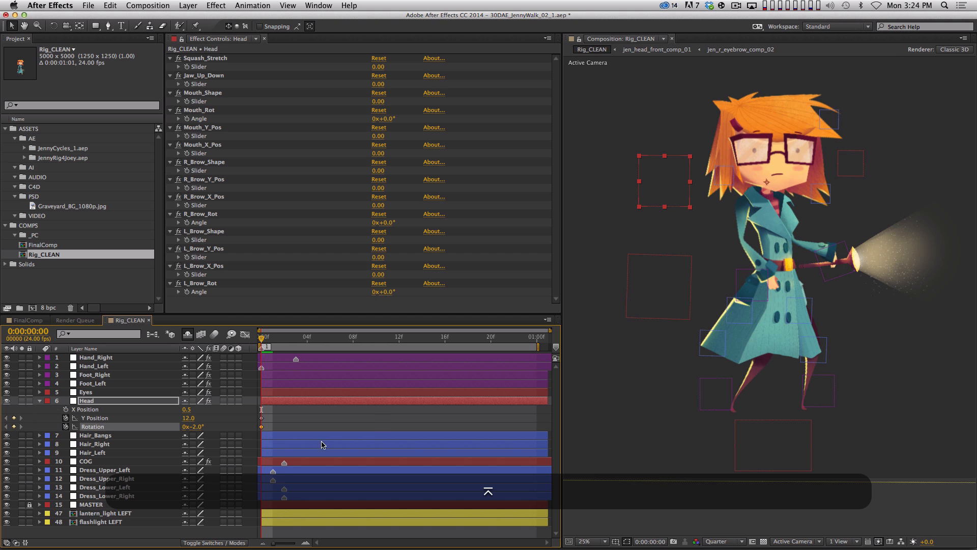
Step: At frame 6, set the Head's Rotation to 2° and its Y Position to -15
drag(314, 338, 330, 339)
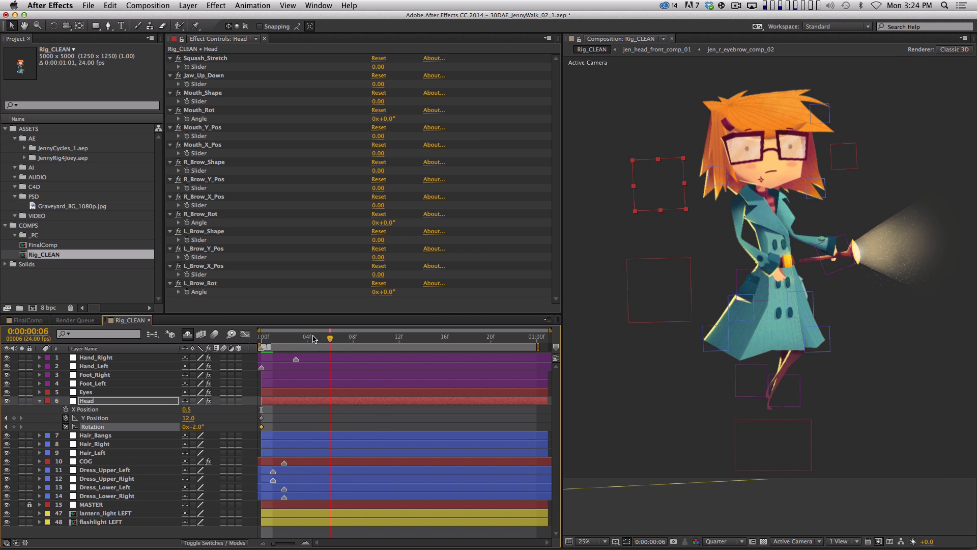
click(198, 426)
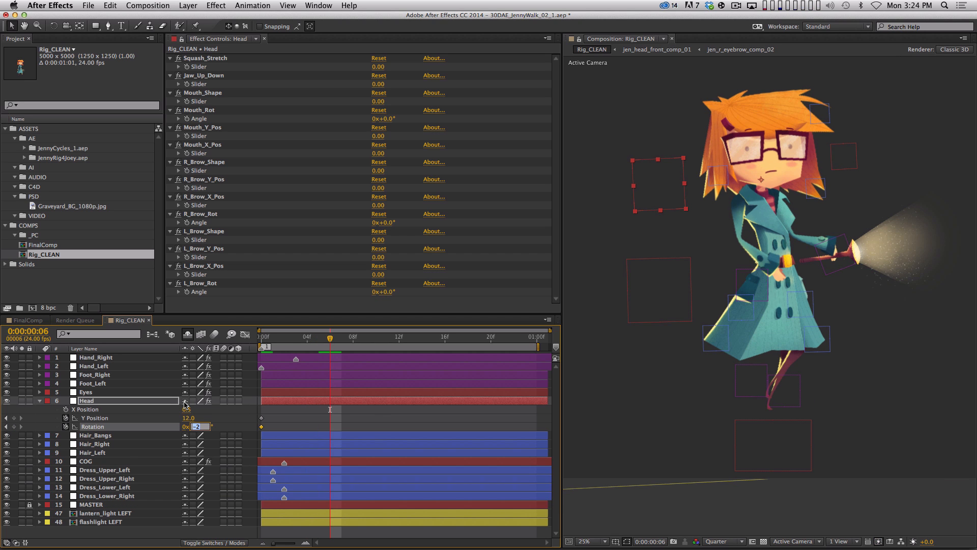
text(2)
key(Return)
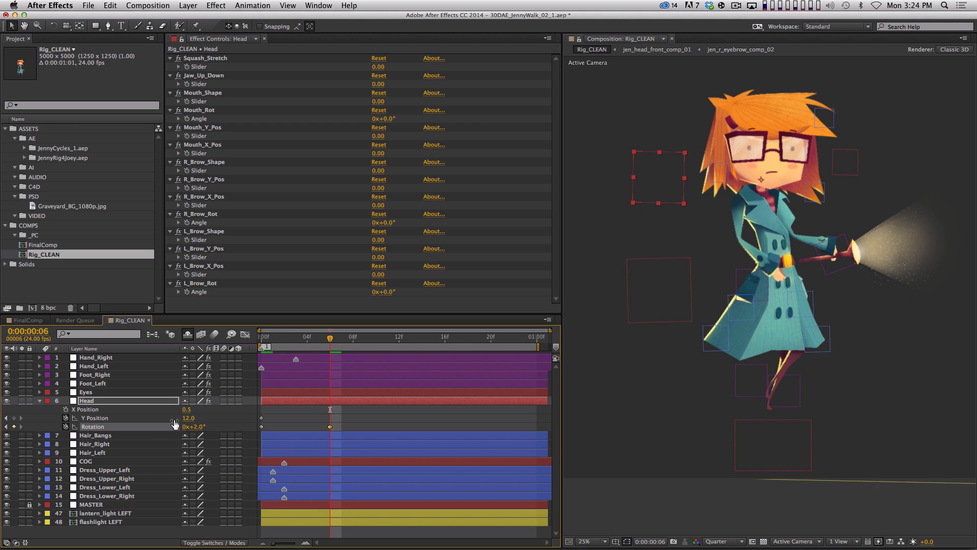
click(187, 417)
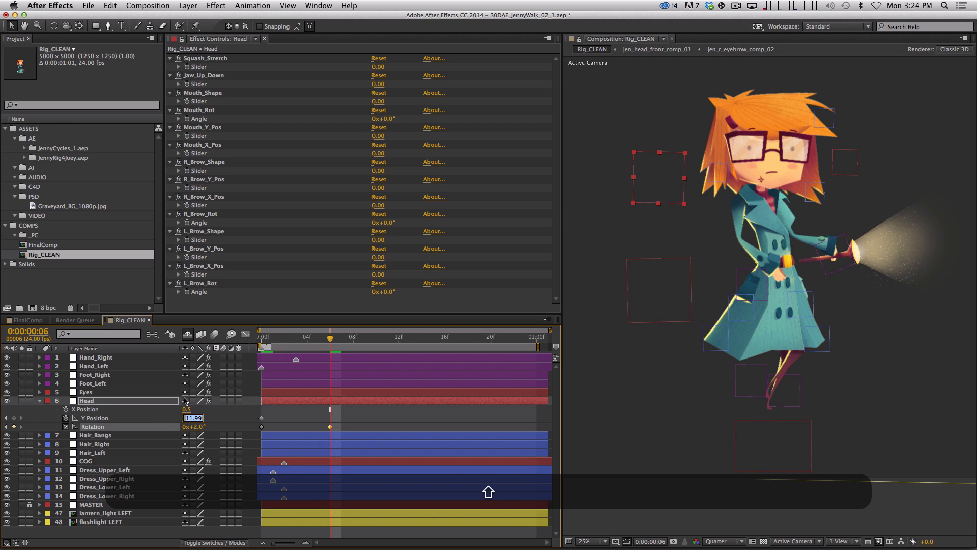
key(shift+Down)
key(shift+Down)
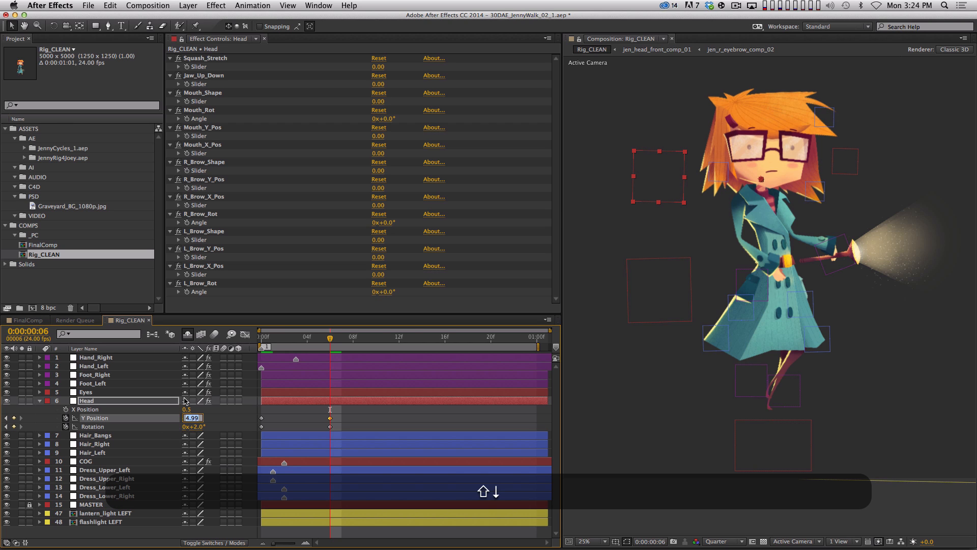
key(shift+Down)
key(shift+Down)
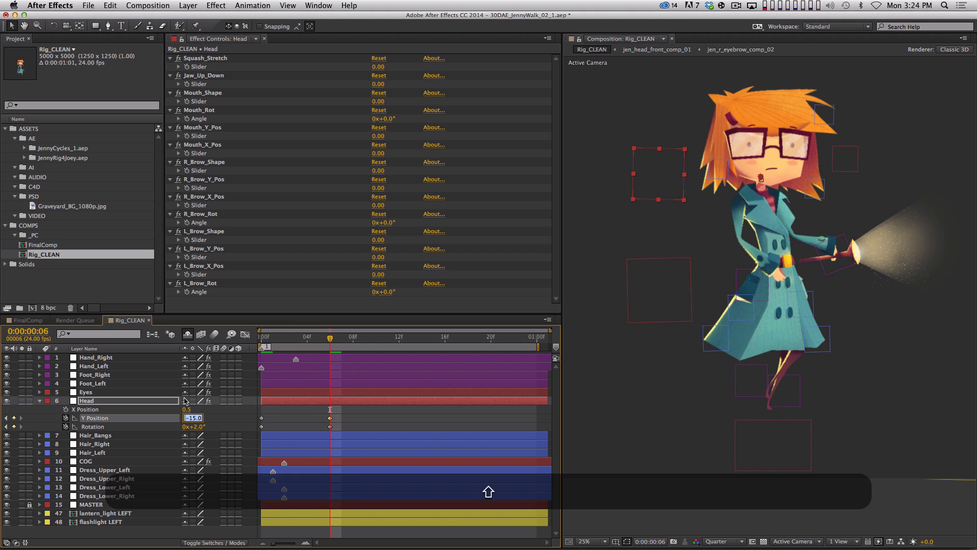
key(Return)
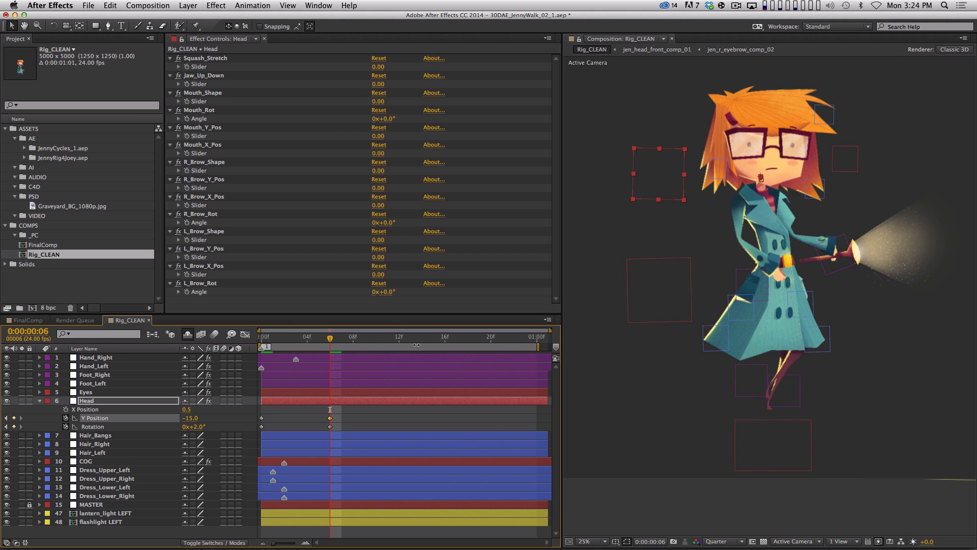
Step: Duplicate the Head's frame 0 Y Position and Rotation keyframes at frame 12
click(399, 339)
key(super+v)
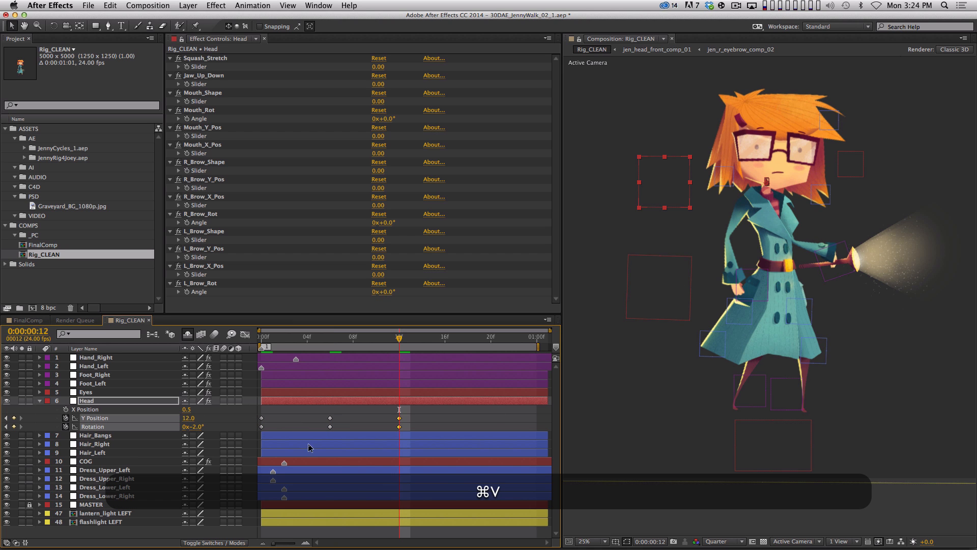
Step: Play back the first half of the walk cycle to check the Head's bob and tilt
key(space)
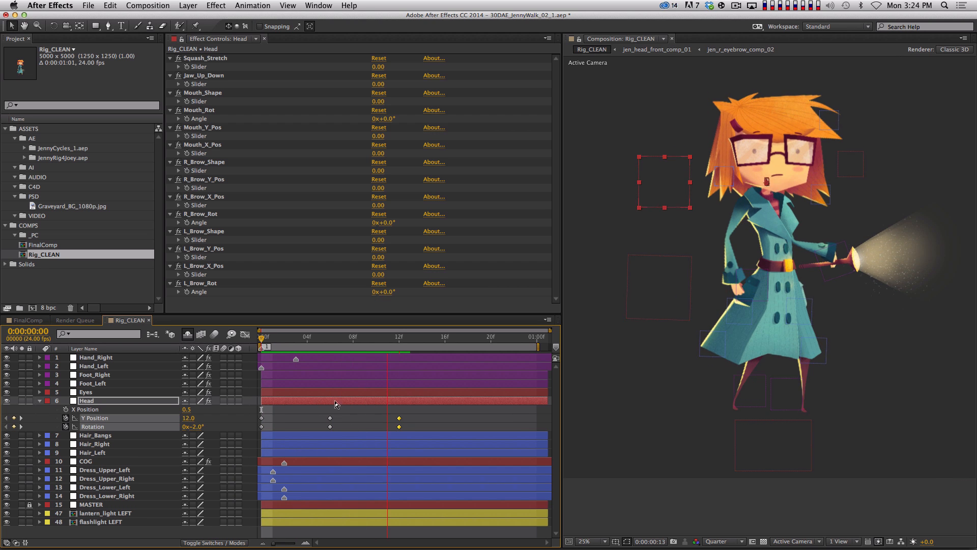
key(space)
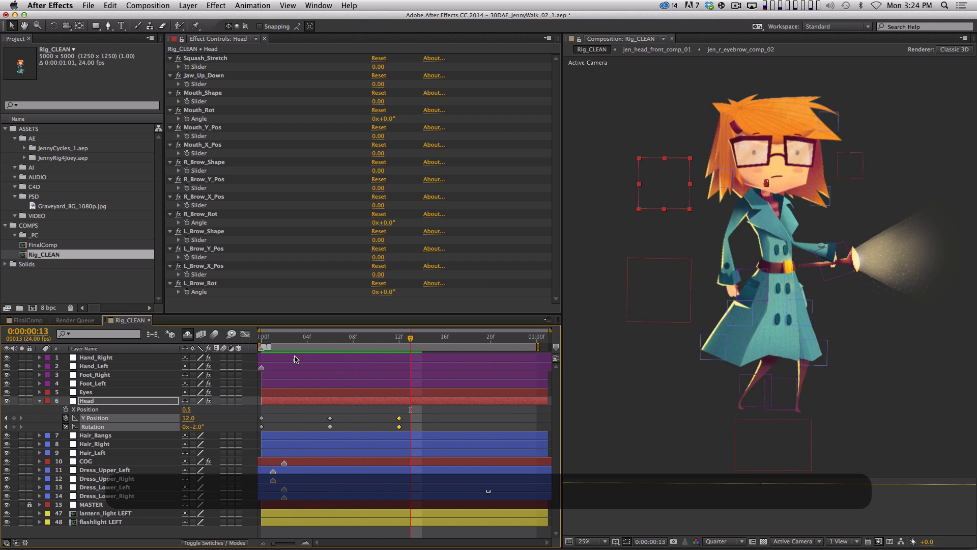
key(space)
key(space)
drag(288, 338, 257, 340)
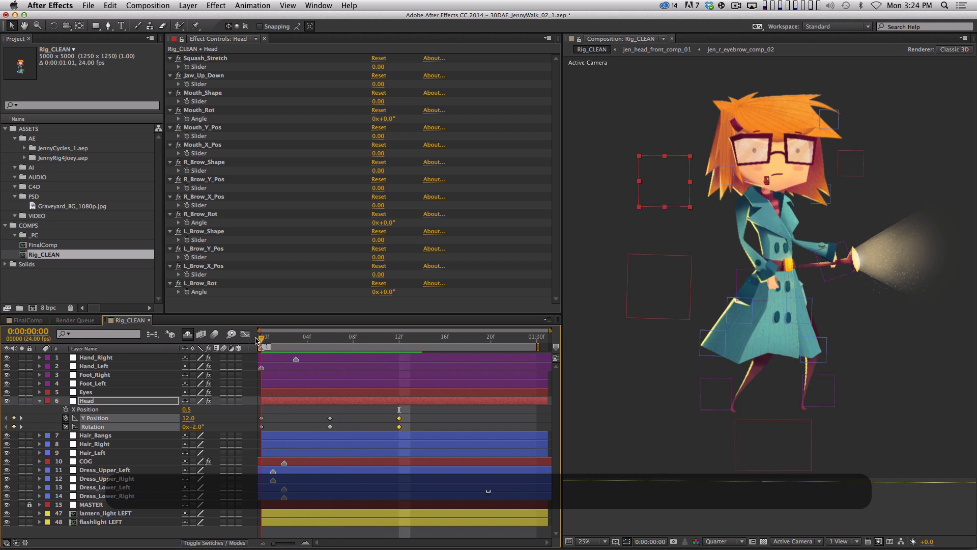
key(space)
key(space)
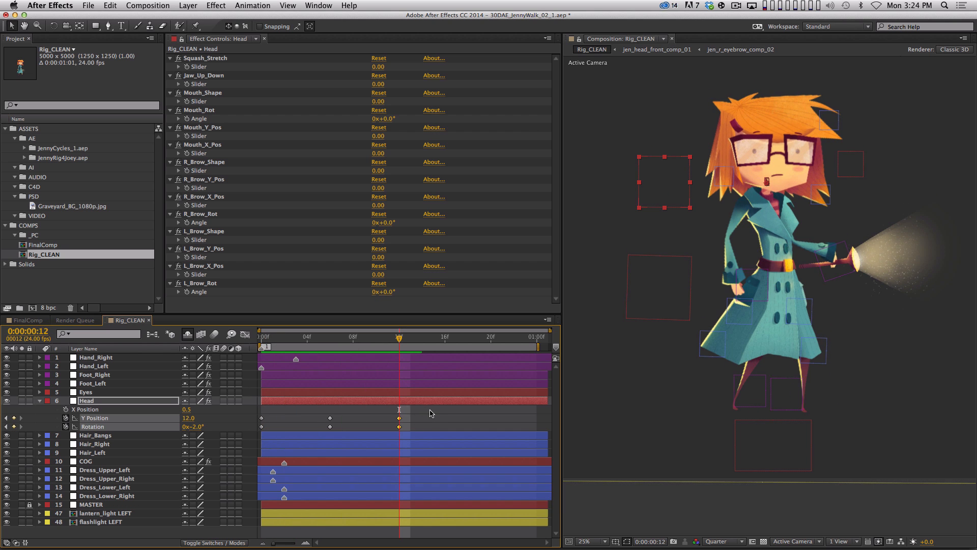
Step: Paste copies of the Head's frame 0–12 Y Position and Rotation keyframes at frame 12, and of the full 0–24 set at frame 24
drag(432, 411, 260, 440)
key(super+c)
key(super+v)
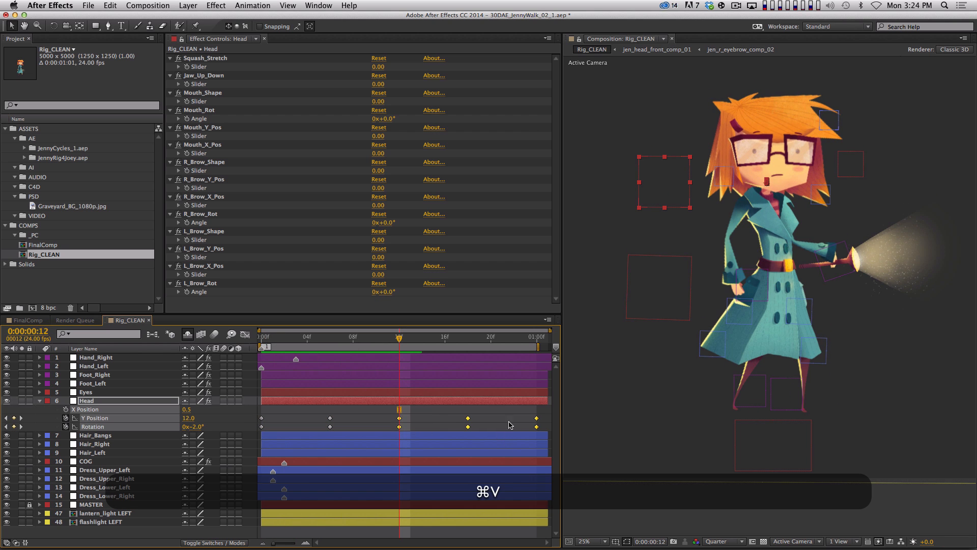
shift+click(540, 336)
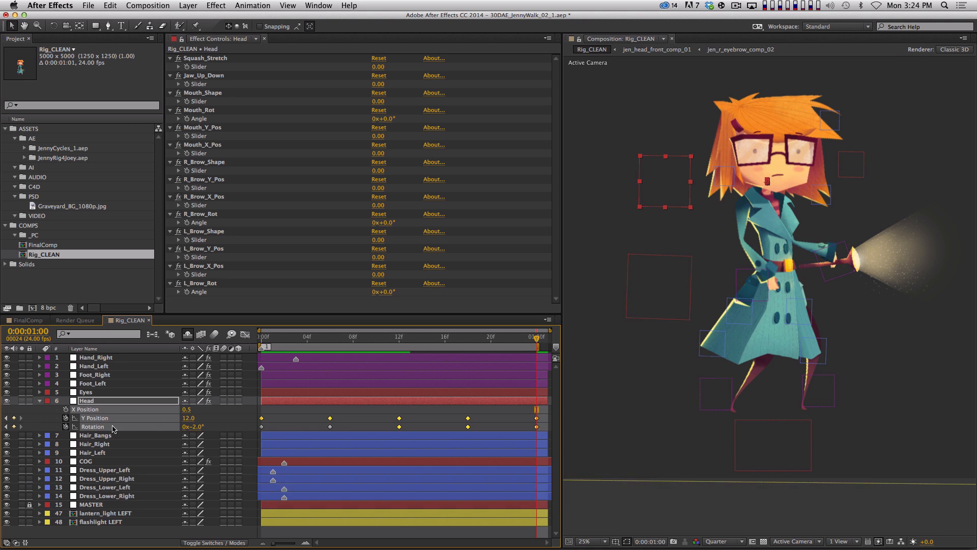
key(shift+super+c)
key(super+v)
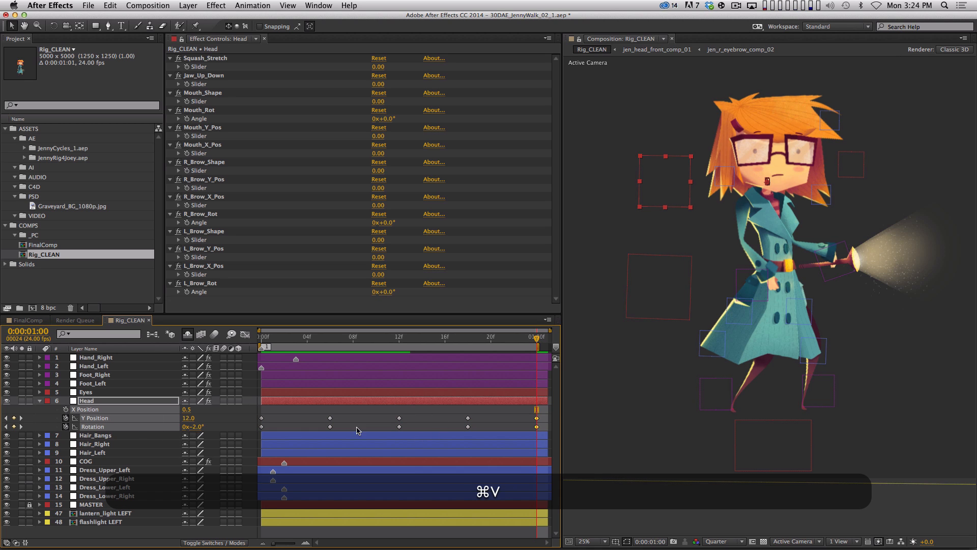
Step: Easy Ease all the Head's Y Position and Rotation keyframes, and shift them back one 24-frame cycle with a two-frame delay
click(125, 419)
shift+click(126, 427)
key(F9)
drag(536, 419, 265, 416)
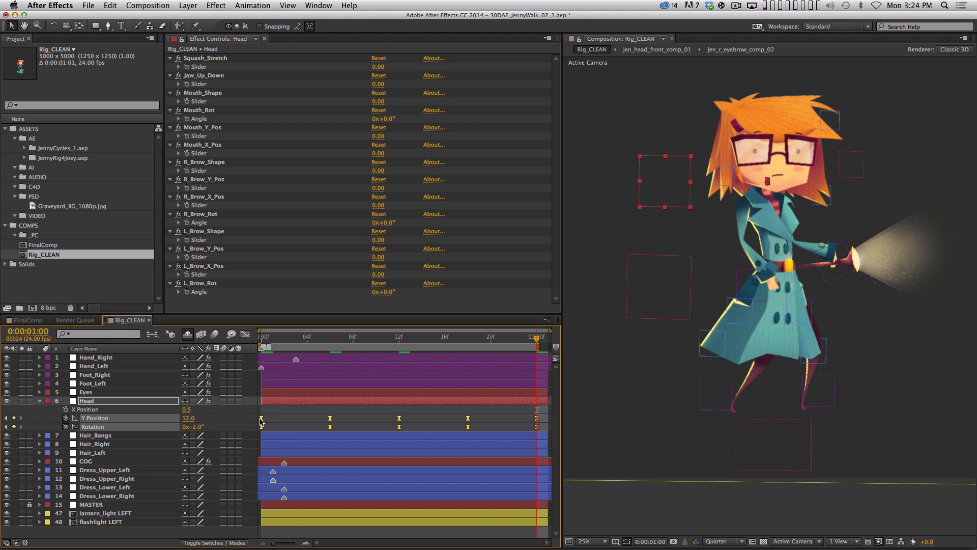
drag(262, 420, 284, 419)
Step: Lengthen the ease handles of the Head's Y Position and Rotation keyframes in the Graph Editor and preview the loop
click(244, 334)
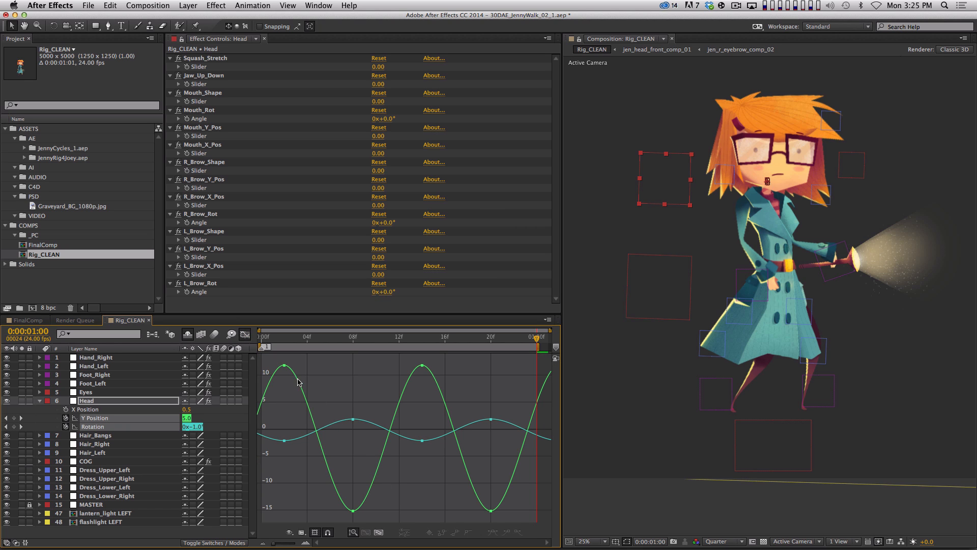
click(94, 419)
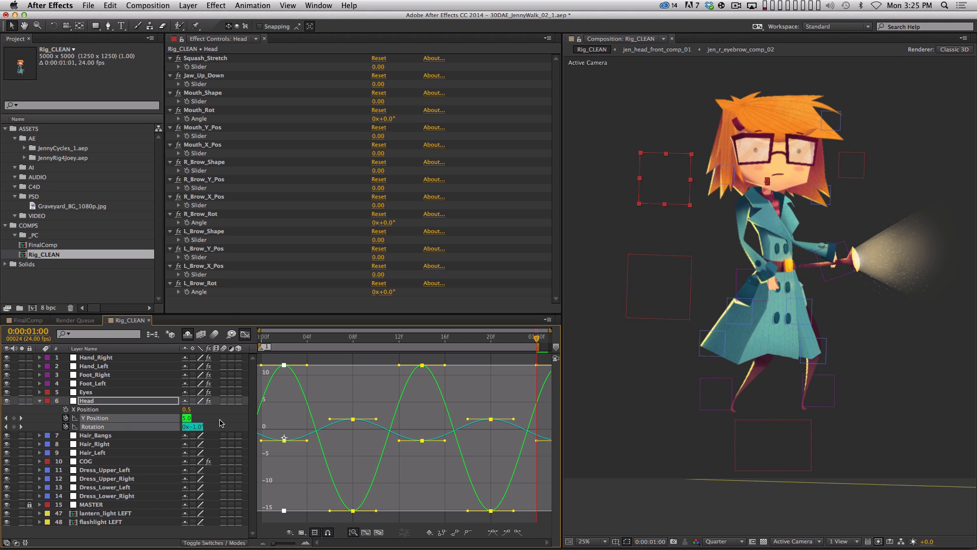
drag(377, 418, 390, 441)
key(shift+KP_0)
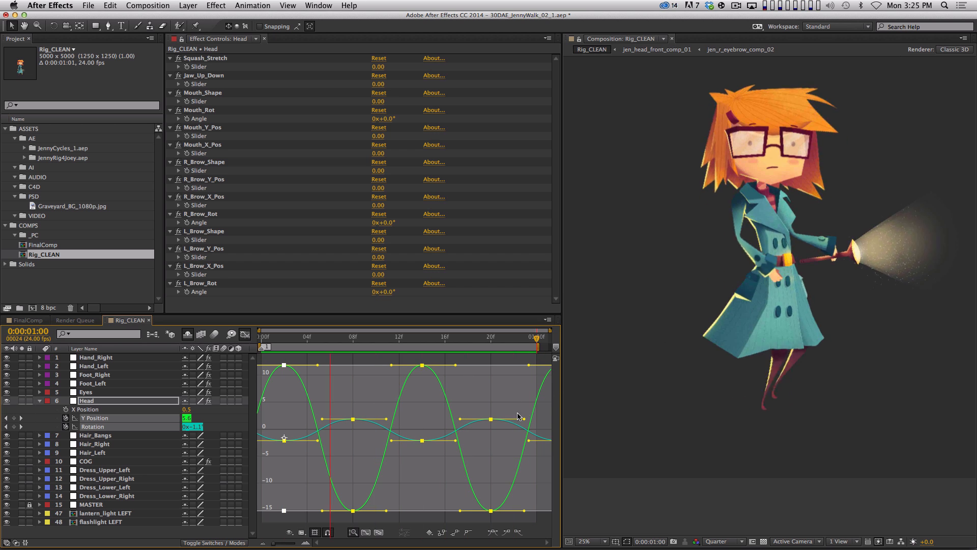
key(space)
Step: Scale all the Head's Rotation keyframe values down together to about ±0.9°
click(44, 417)
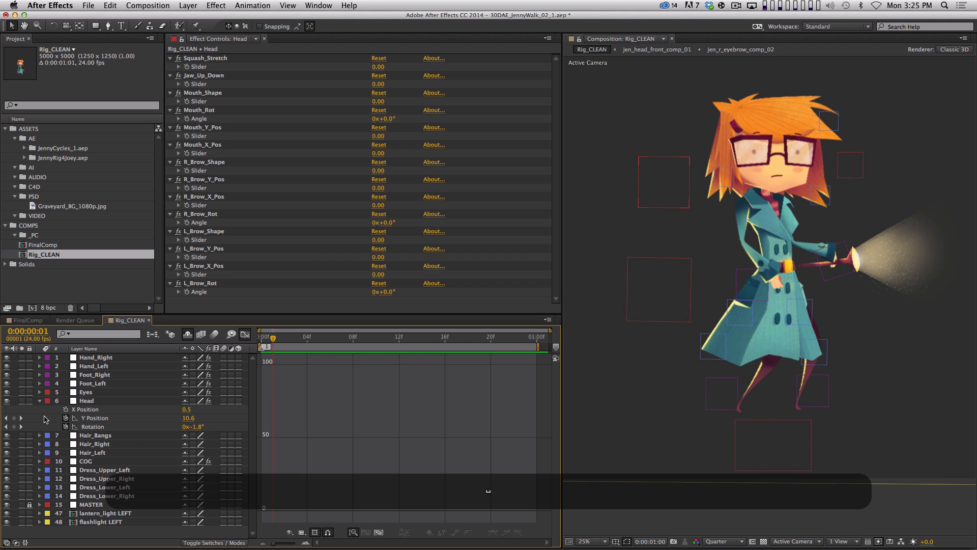
click(97, 428)
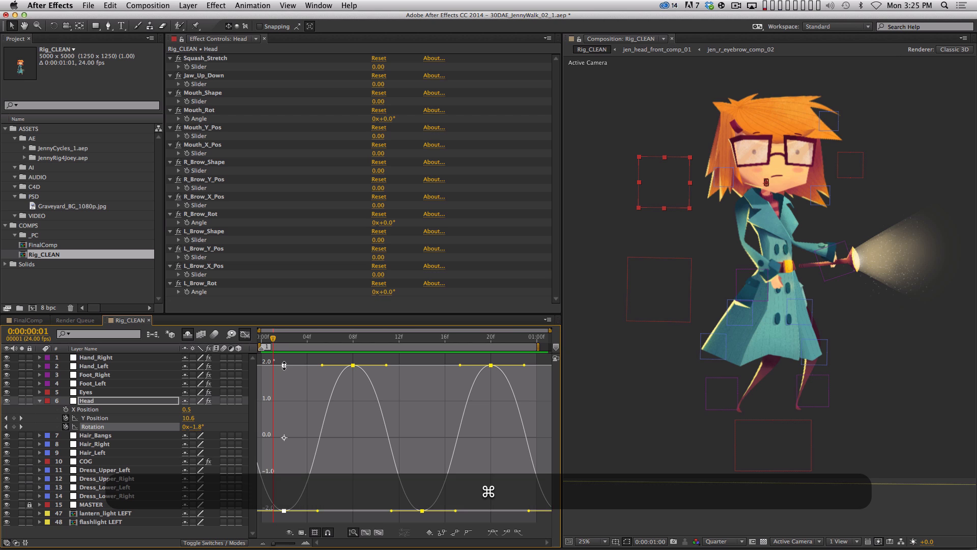
drag(283, 365, 280, 397)
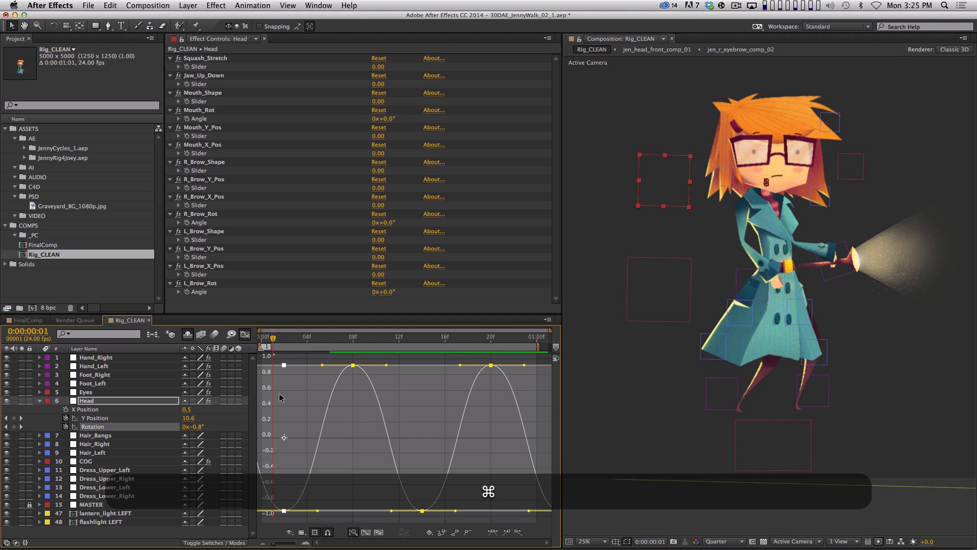
Step: Scale the Head's Y Position keyframes down together to range from about 5 to -8, and preview the loop
click(104, 418)
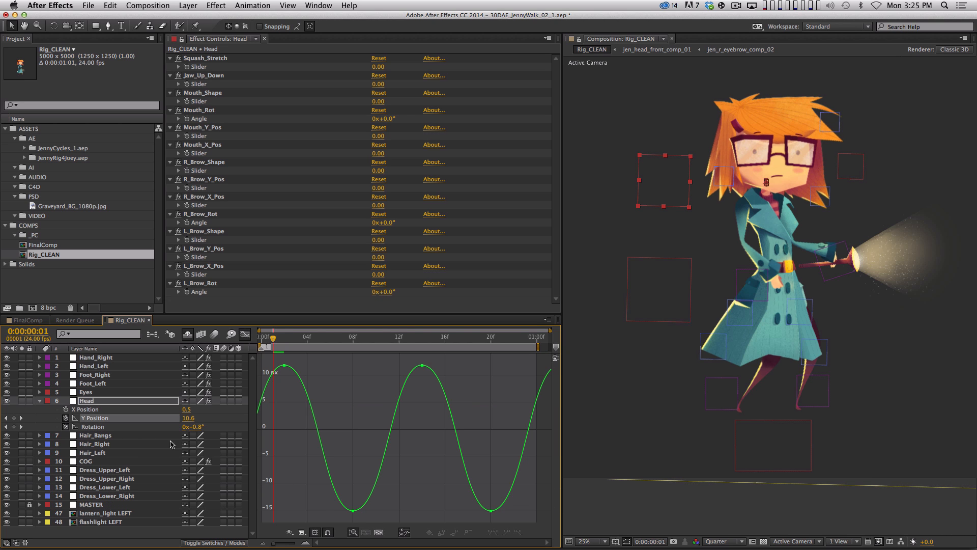
click(113, 420)
drag(284, 365, 283, 402)
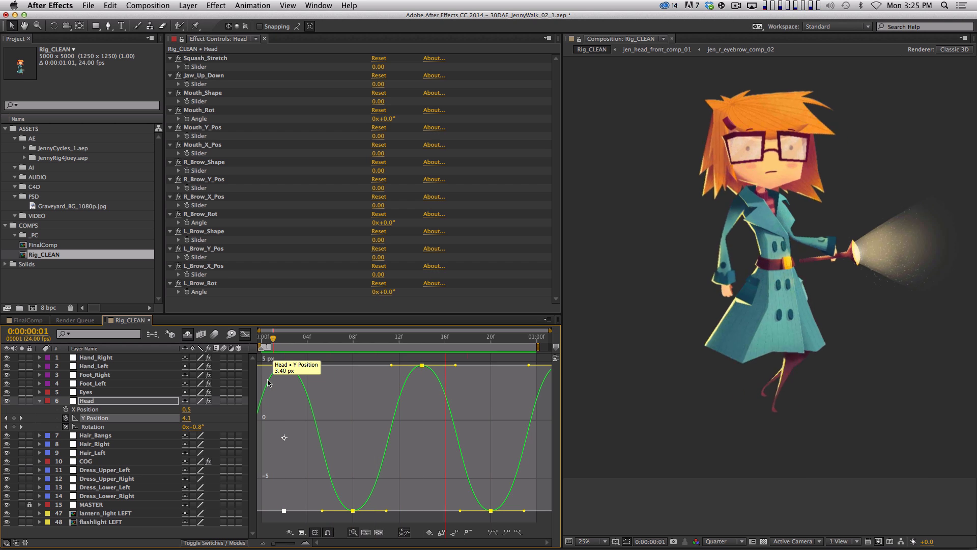
key(space)
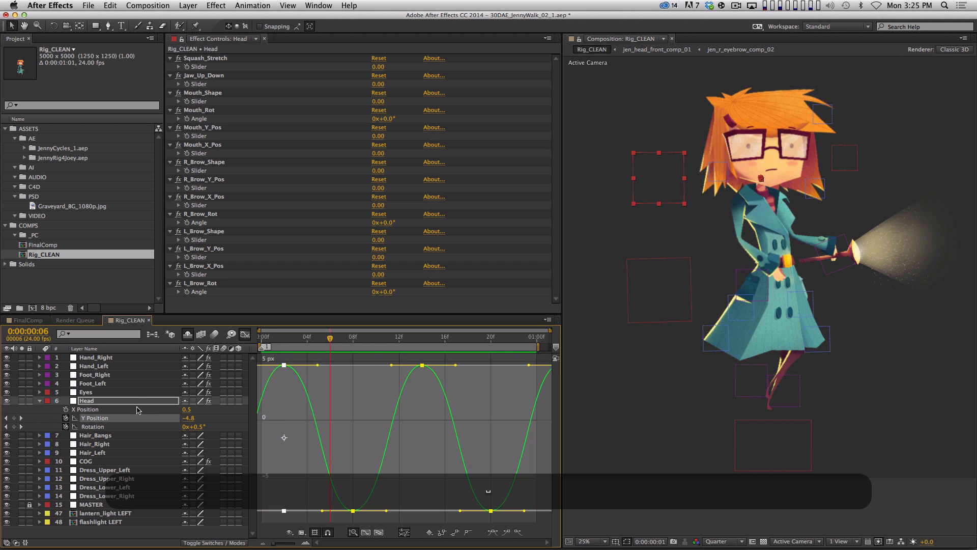
Step: Try adjusting the COG's Neck_Rot angle and the Head's Rotation at frame 6, undoing each test
click(135, 403)
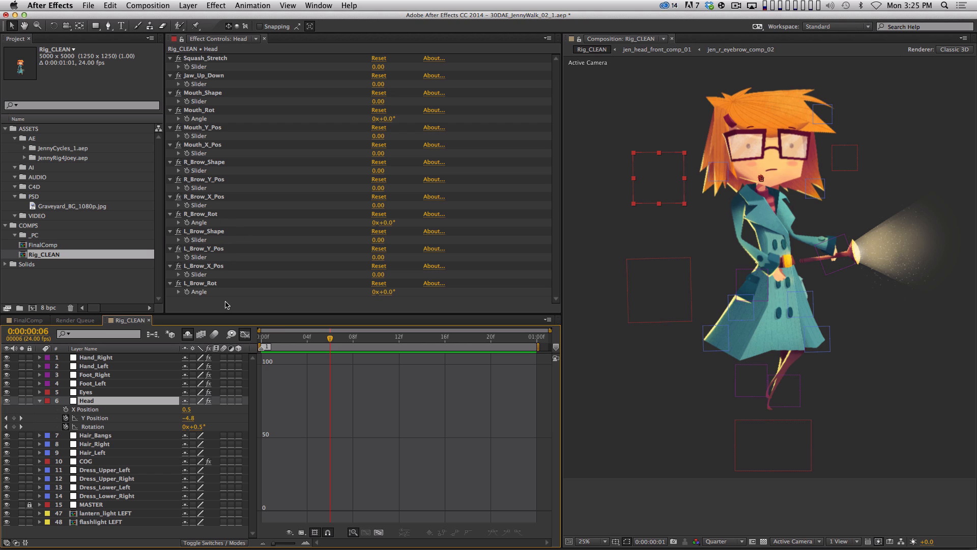
click(104, 461)
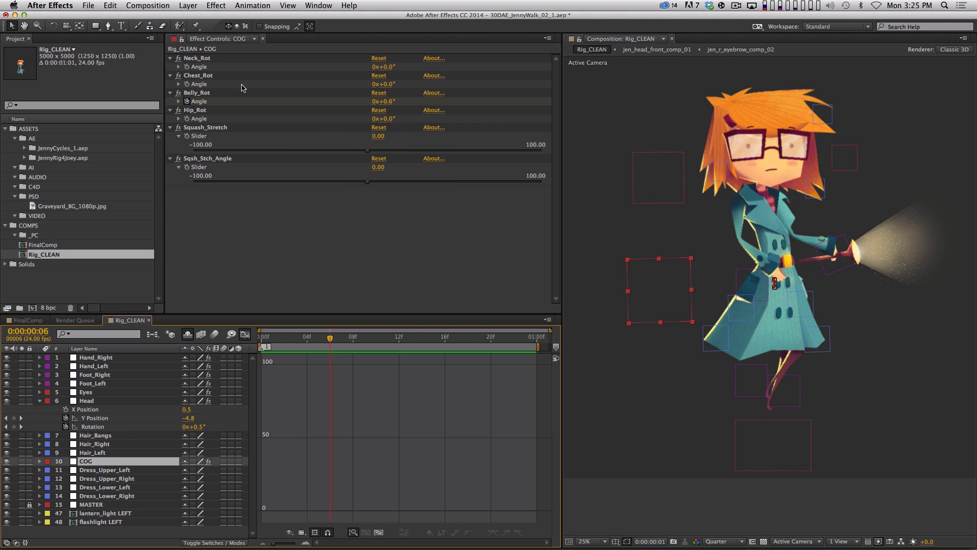
key(super)
mouse_move(384, 67)
mouse_down()
mouse_move(374, 67)
mouse_move(386, 67)
mouse_up()
key(super+z)
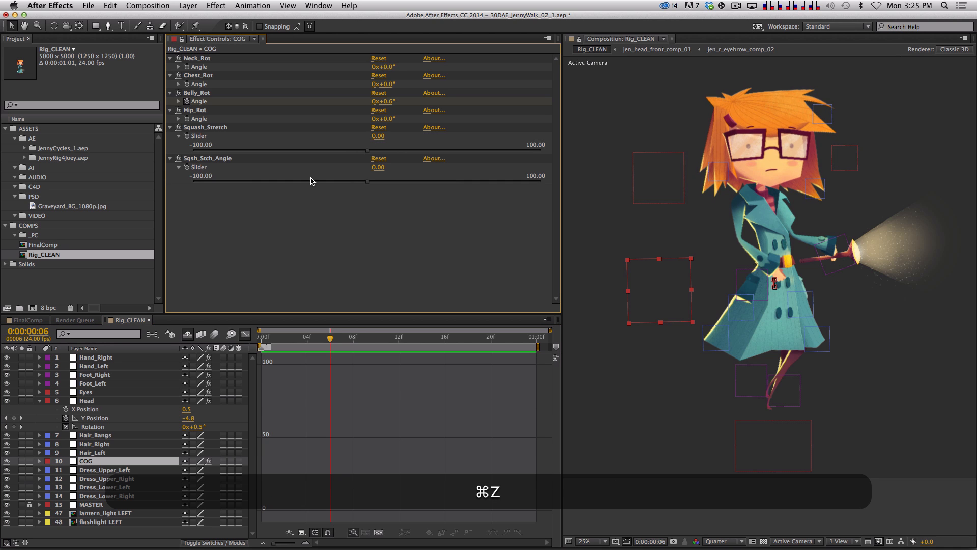
click(102, 401)
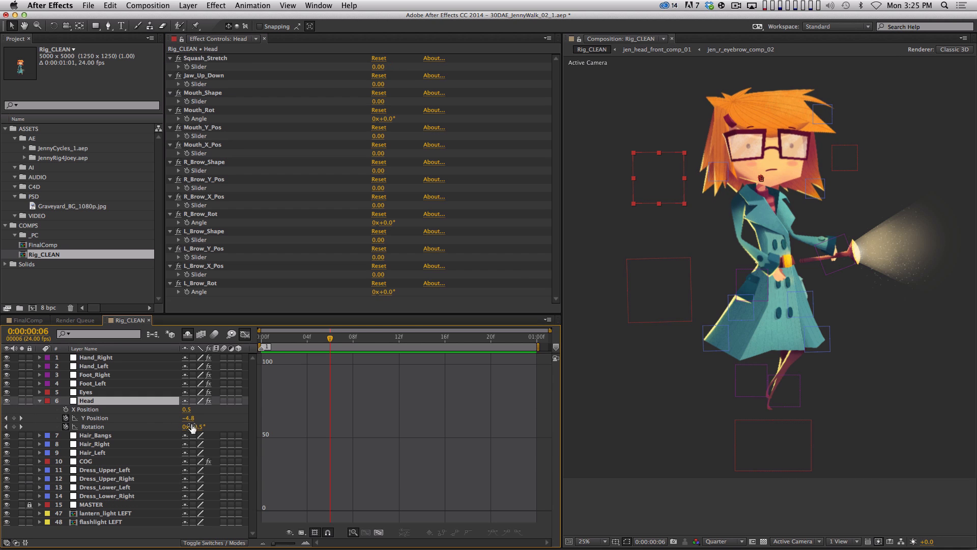
drag(190, 426, 204, 425)
key(super+z)
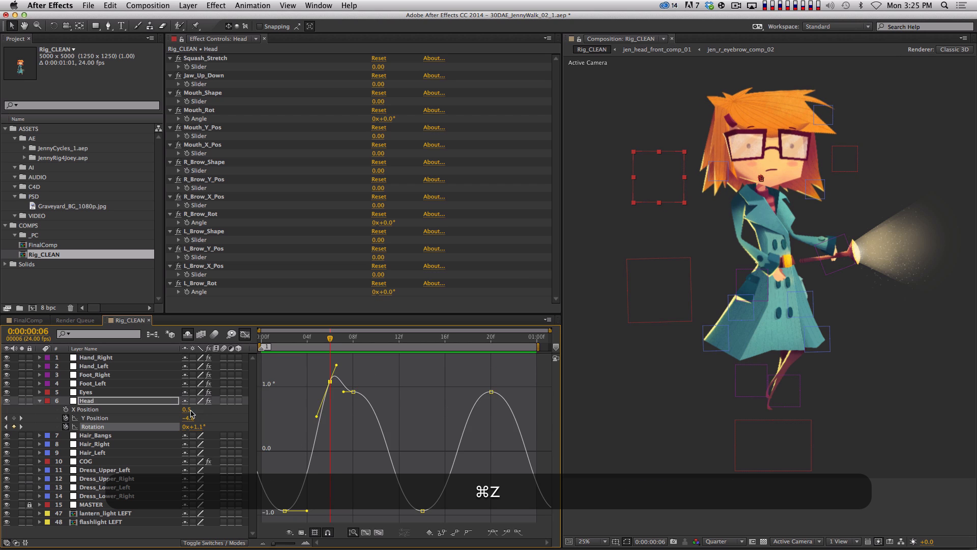
Step: Try rotating the COG's Neck_Rot and Chest_Rot angles at frame 6, and undo both tests
click(102, 461)
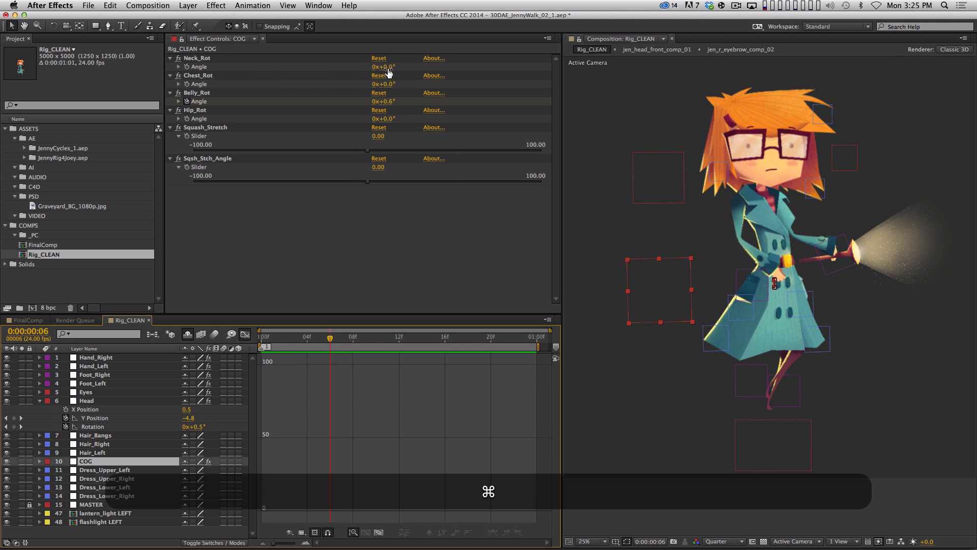
drag(388, 67, 381, 67)
key(super+z)
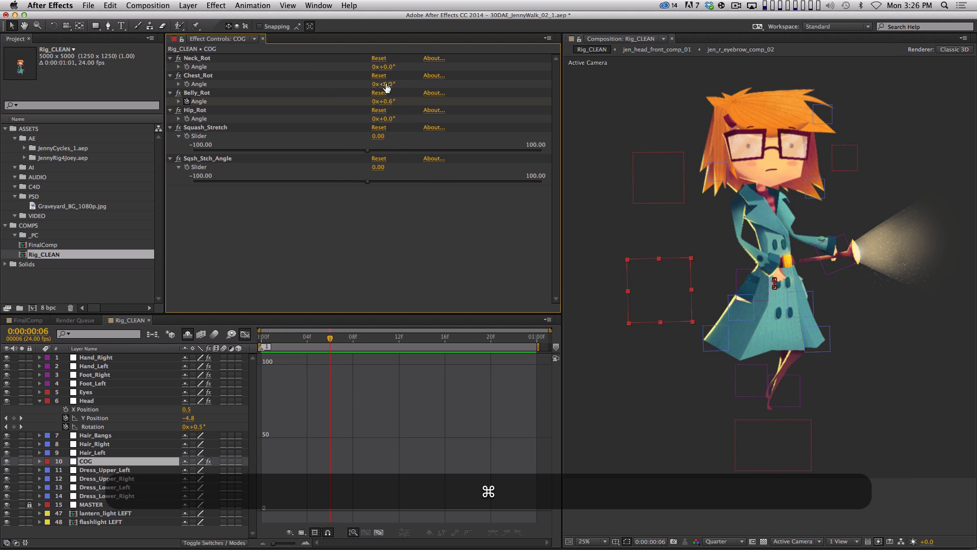
drag(386, 84, 389, 84)
key(super+z)
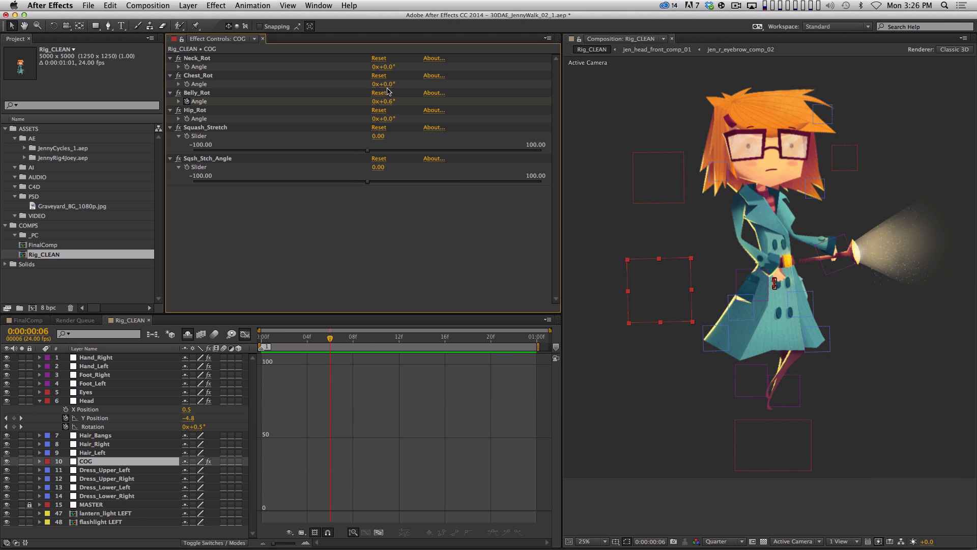
key(super+z)
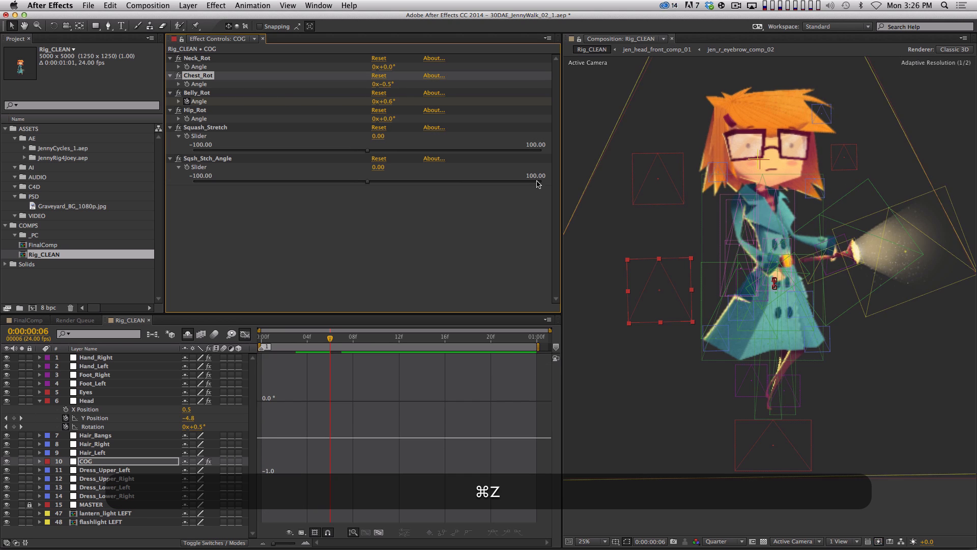
key(super+z)
Step: Preview the loop, and keyframe the COG's Chest_Rot Angle at frame 0 with a value of -1.7°
key(0)
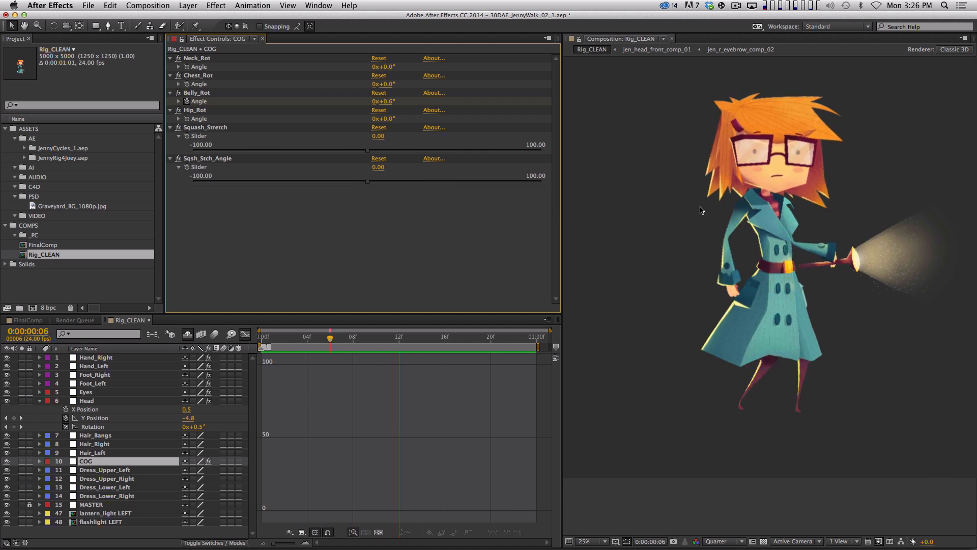
key(space)
click(244, 334)
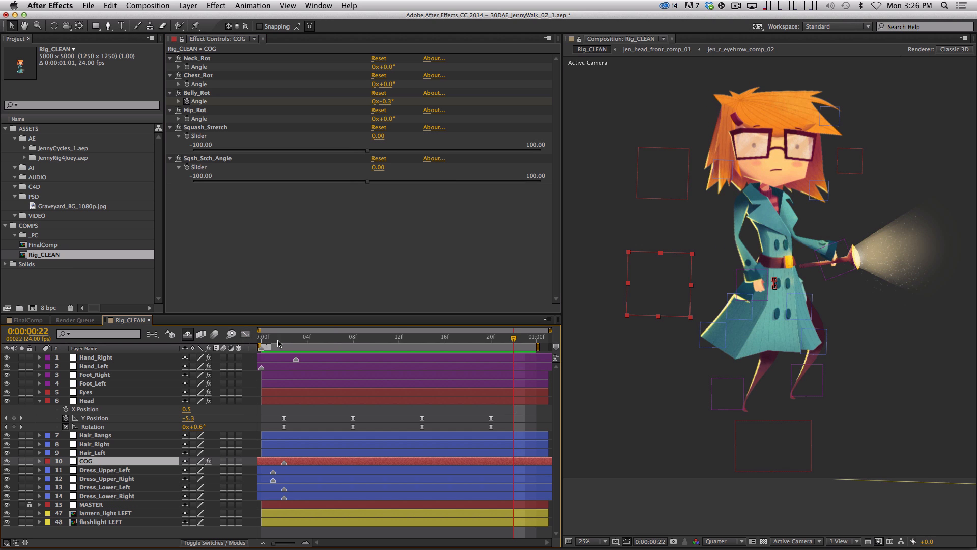
key(Home)
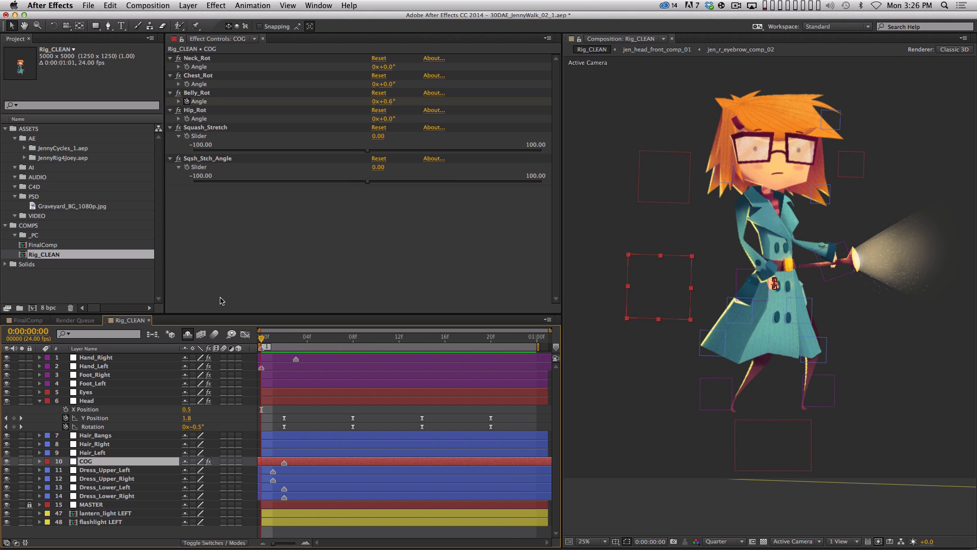
click(187, 82)
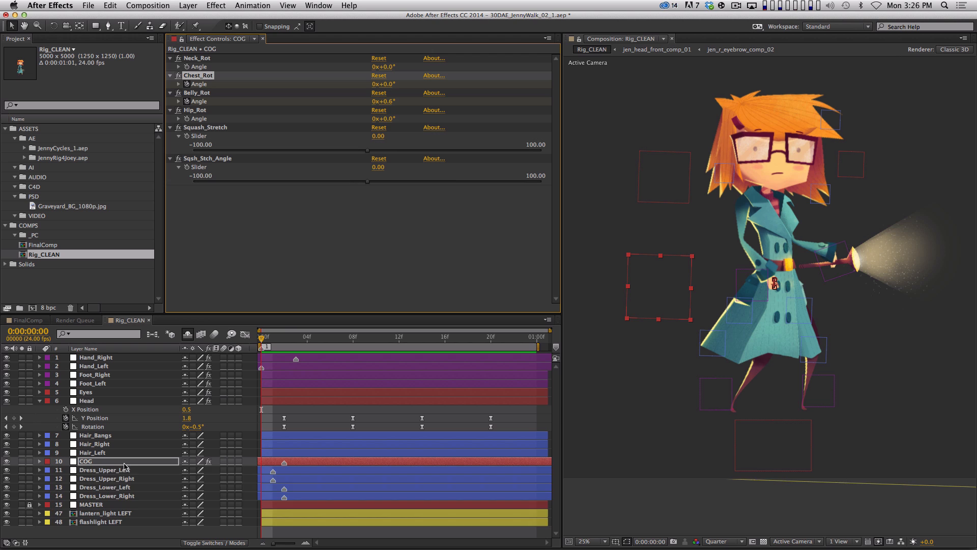
key(u)
click(40, 401)
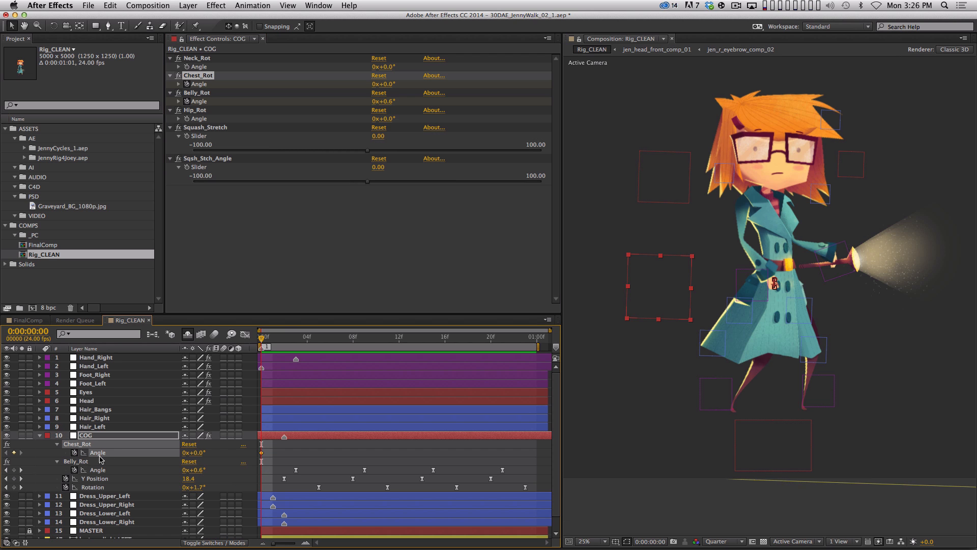
key(super)
drag(196, 452, 186, 452)
Step: At frame 6, set the COG's Chest_Rot Angle to 0.5°
click(334, 340)
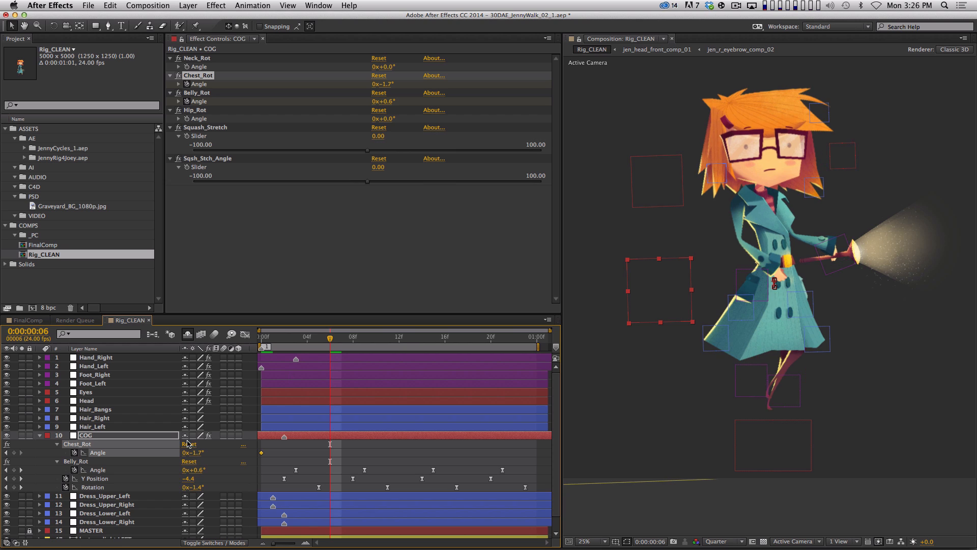
key(super)
drag(197, 452, 212, 453)
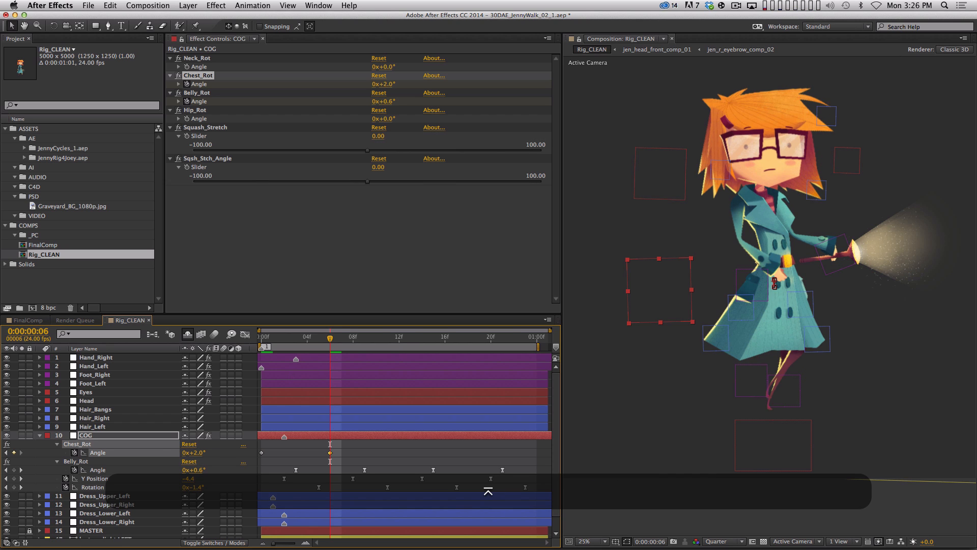
click(192, 453)
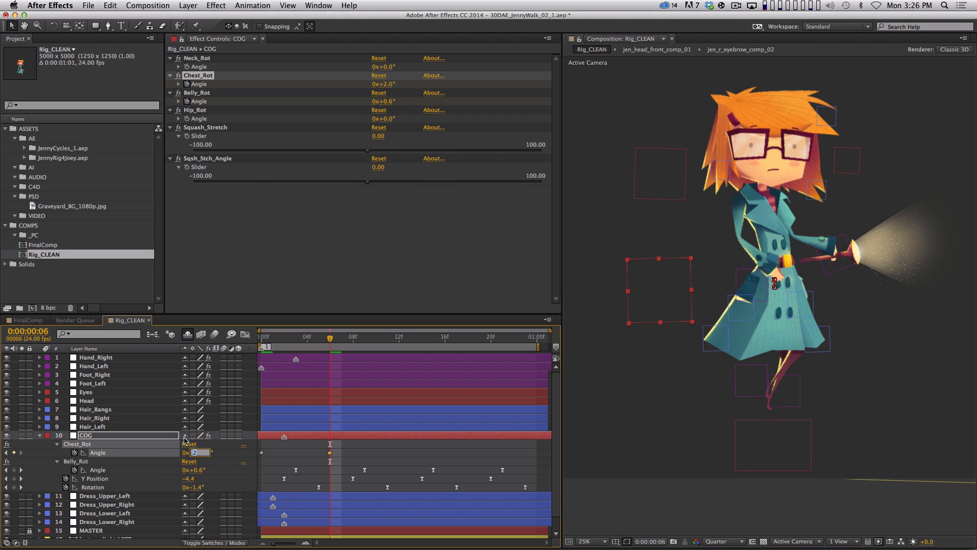
text(0.5)
key(Return)
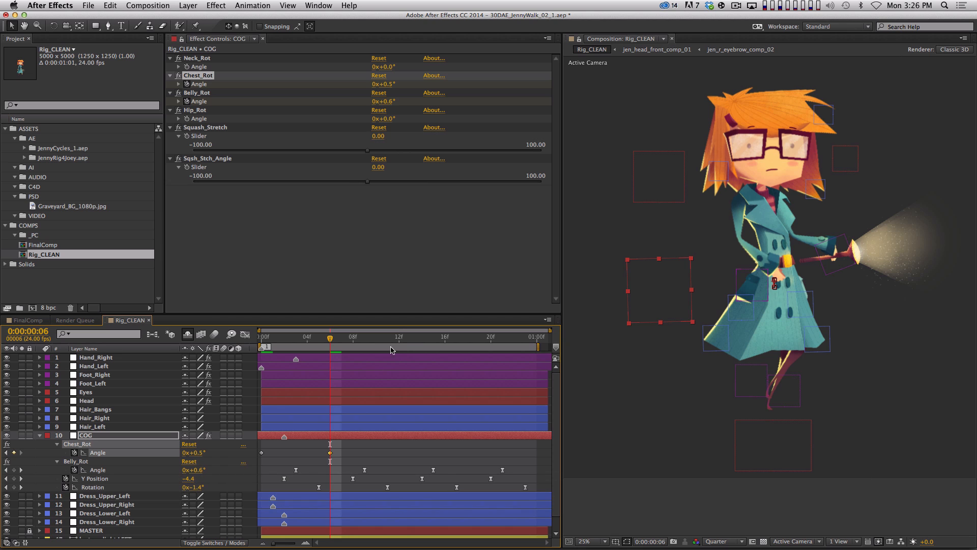
Step: Copy the COG's Chest_Rot Angle keyframes from frames 0 and 6 to repeat the pattern at frames 12, 18 and 24
click(385, 332)
click(261, 452)
key(super+c)
key(super+v)
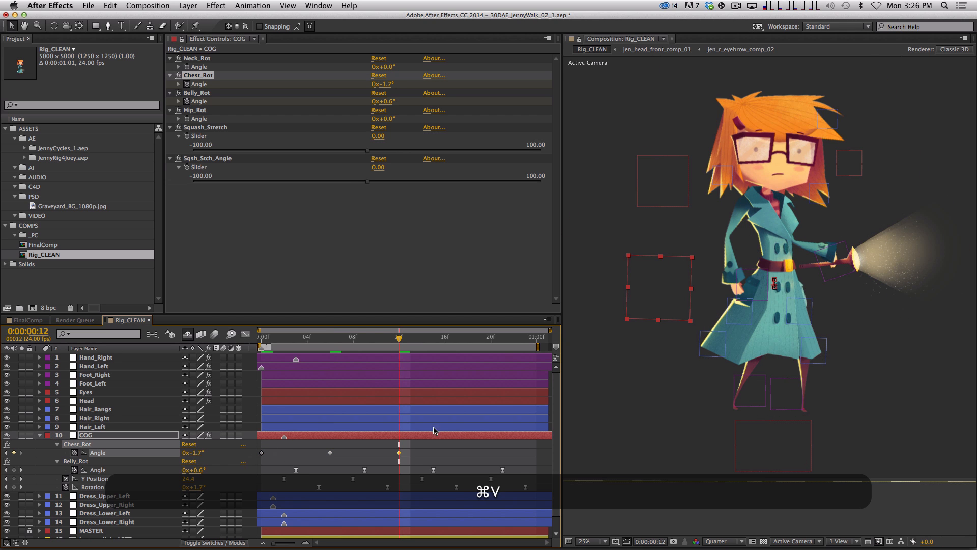
drag(416, 445, 242, 459)
key(super+c)
key(super+v)
key(super+End)
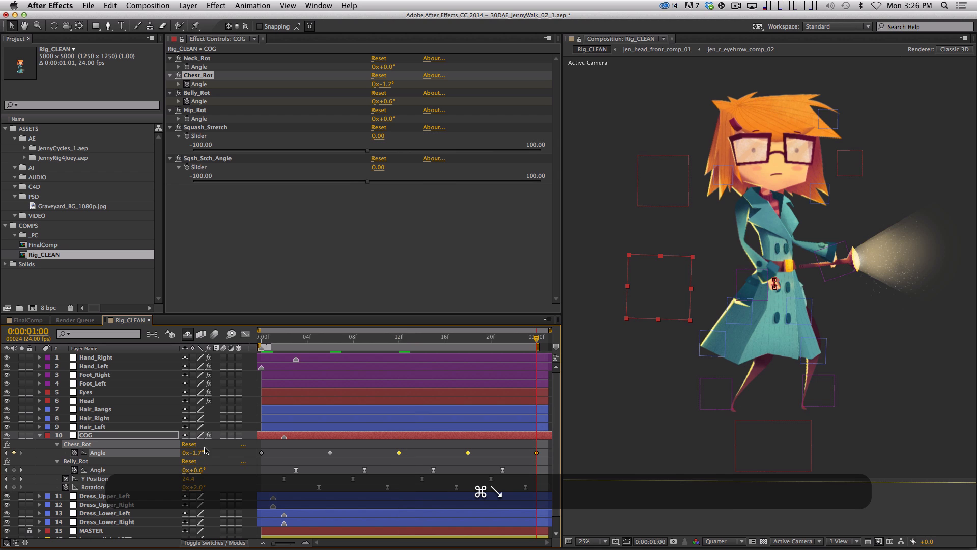
Step: Apply Easy Ease to all Chest_Rot Angle keyframes, shift them one frame later, and preview the loop
click(102, 453)
key(super+c)
key(super+v)
key(F9)
drag(537, 454, 273, 455)
key(0)
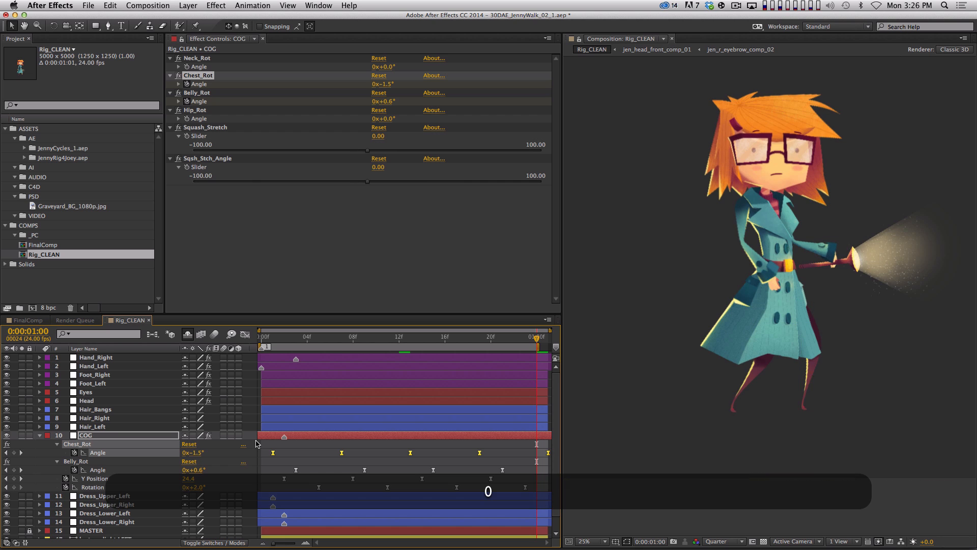
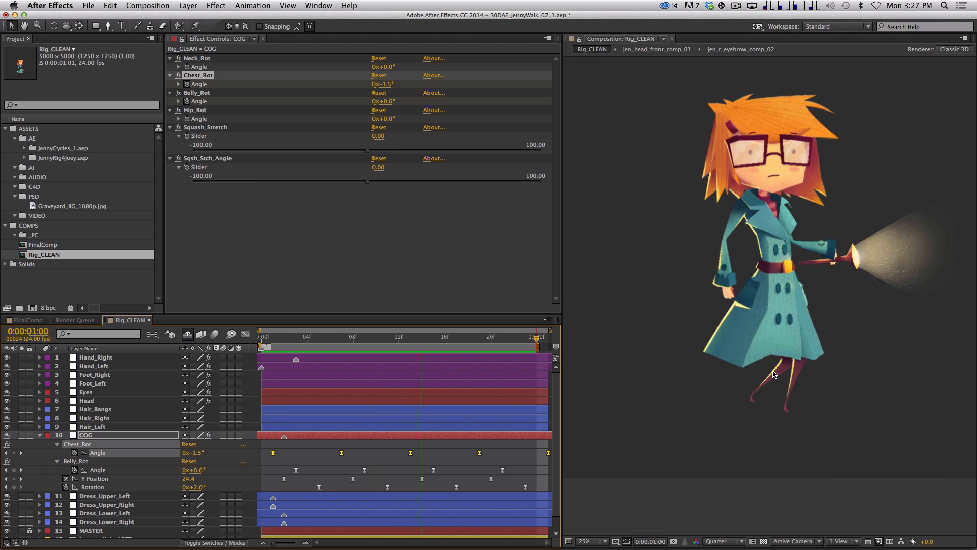
key(space)
click(39, 435)
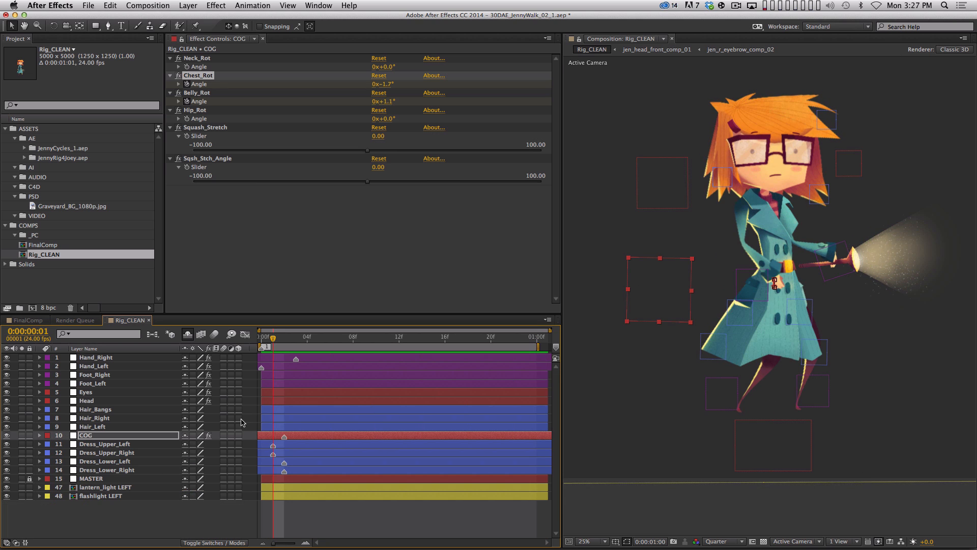
Step: Nudge the Eyes controller slightly toward the character's facing side and down, and save the project
click(193, 526)
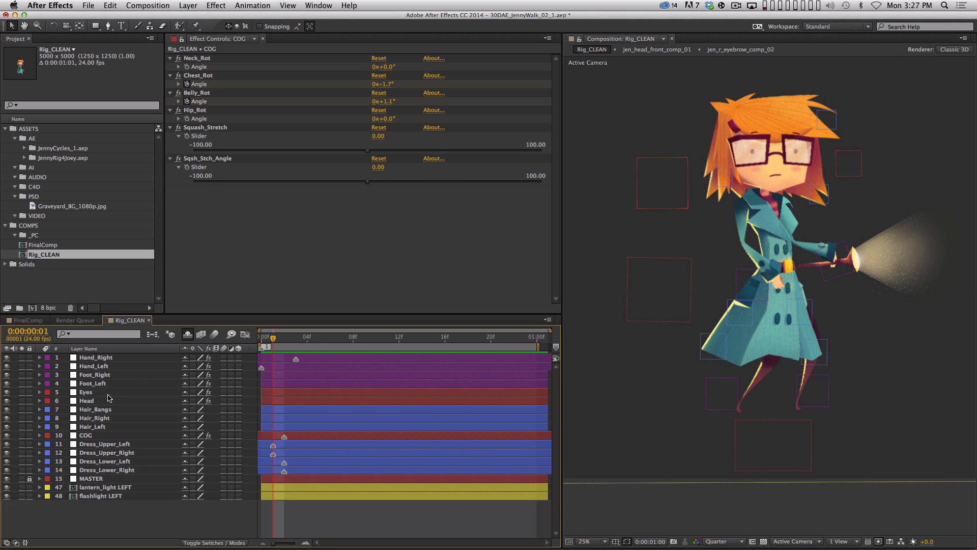
click(86, 392)
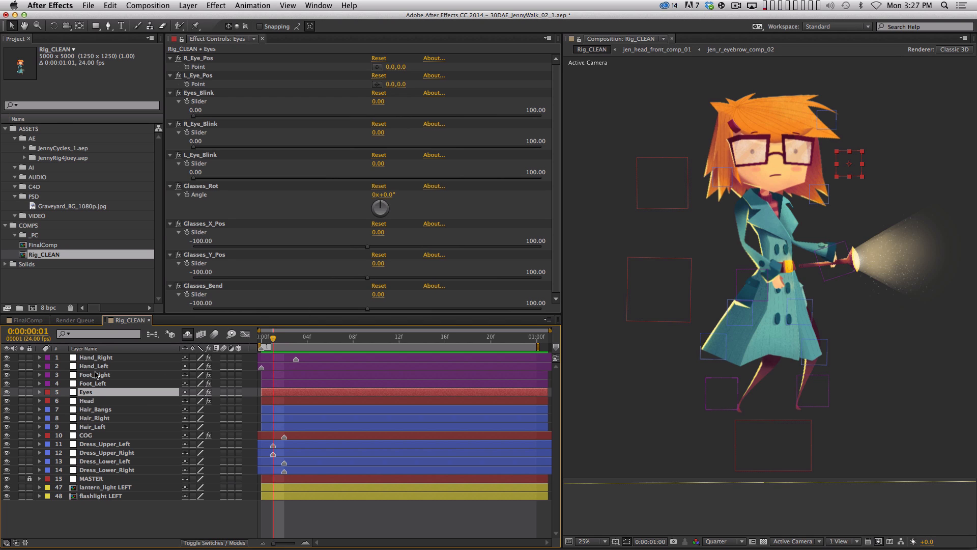
key(shift)
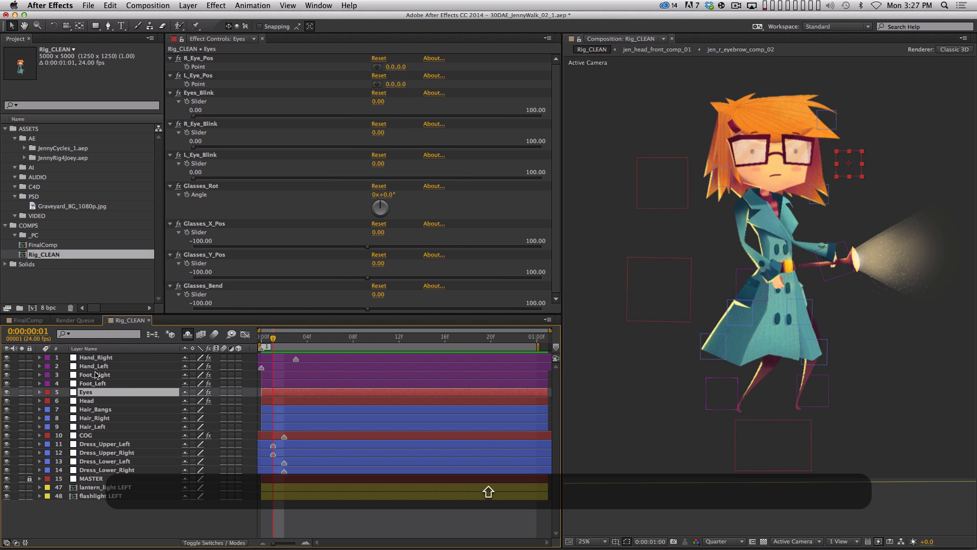
key(shift+Right)
key(shift+Left)
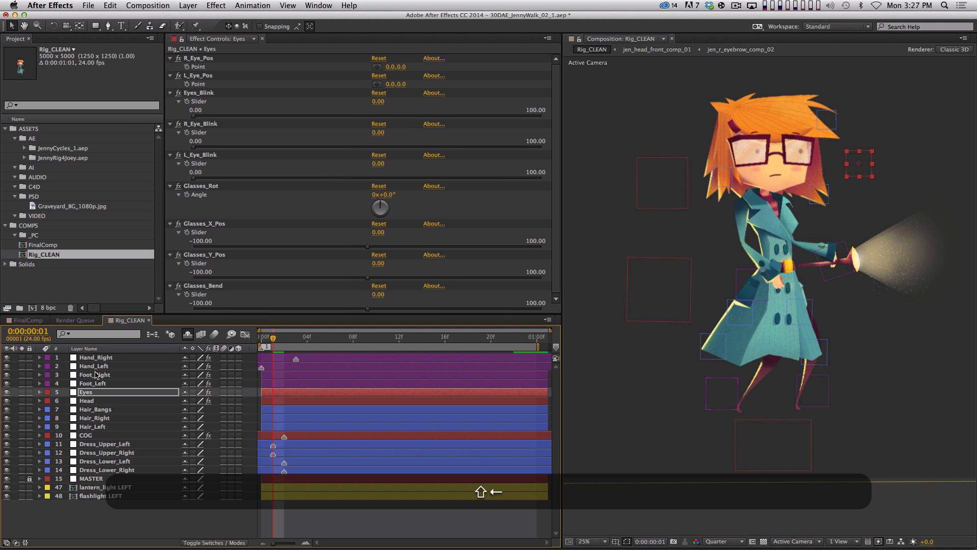
key(shift+Down)
key(shift+Left)
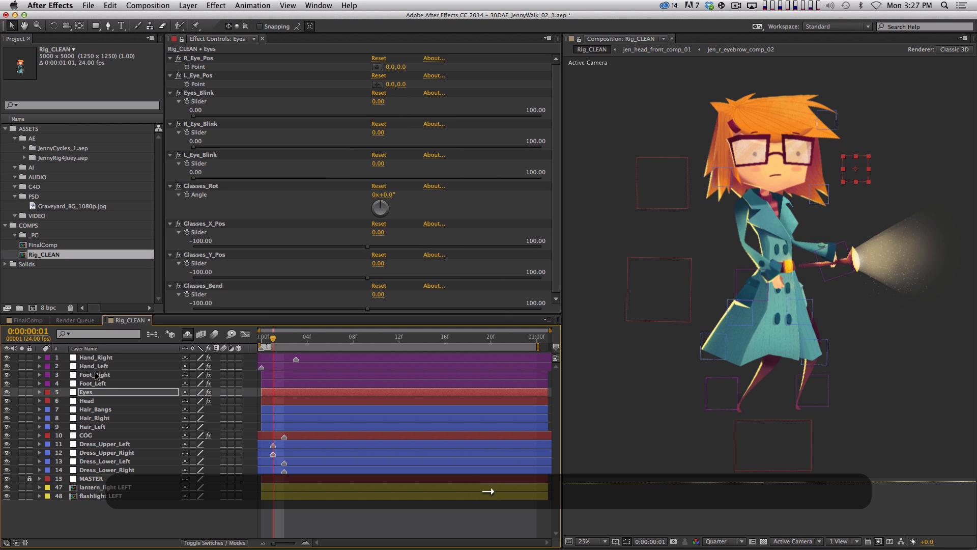
key(super+s)
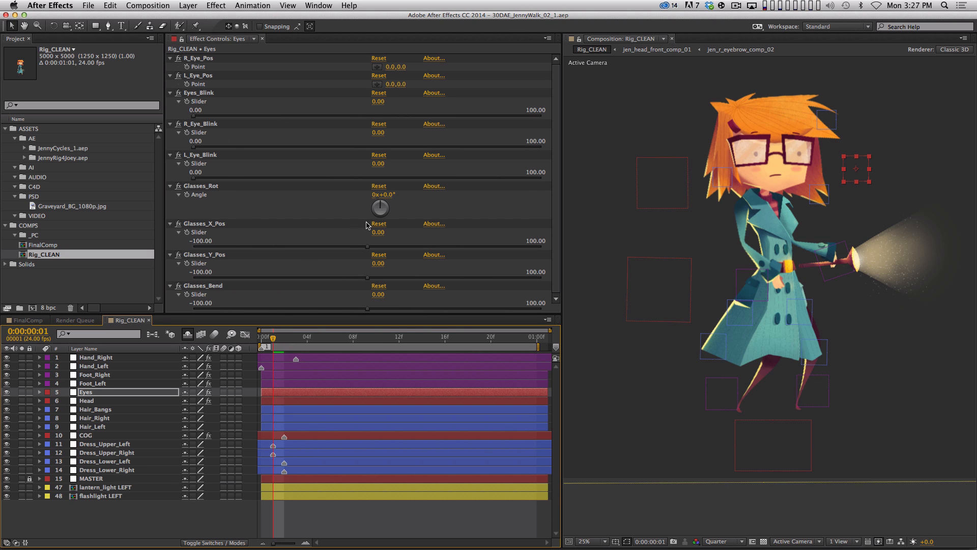
Step: Keyframe the Eyes layer's Glasses_Bend slider at -5 on frame 0 and reveal its keyframes
drag(378, 306, 337, 311)
key(super+z)
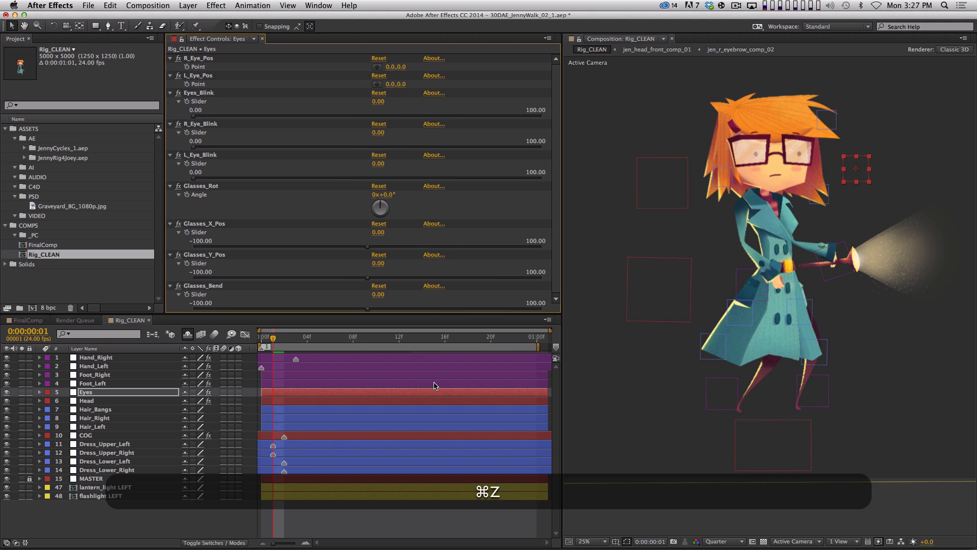
drag(273, 337, 261, 338)
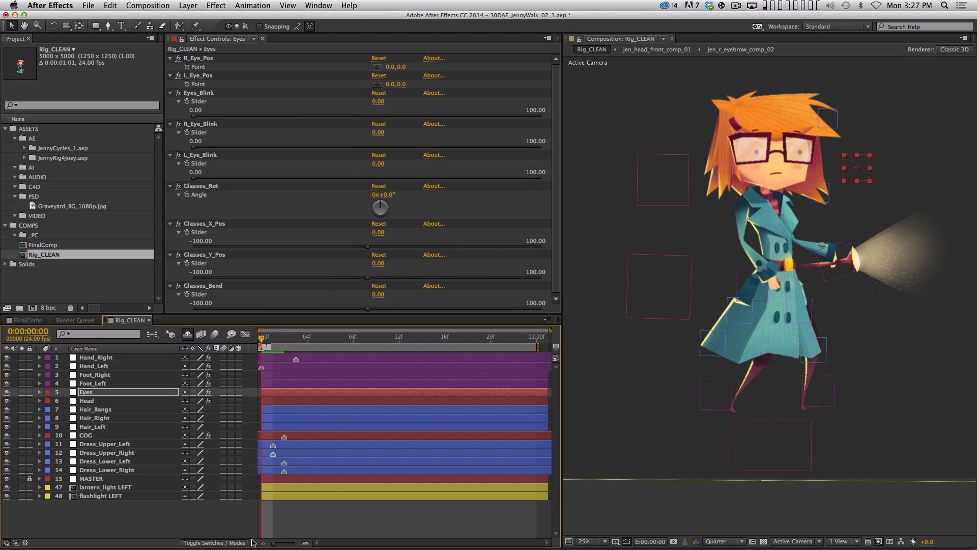
click(379, 299)
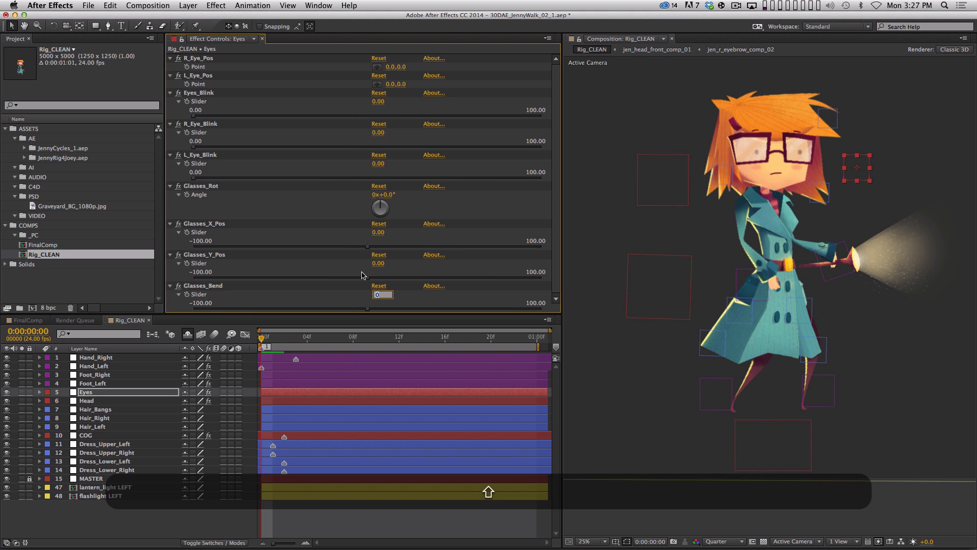
key(shift+Down)
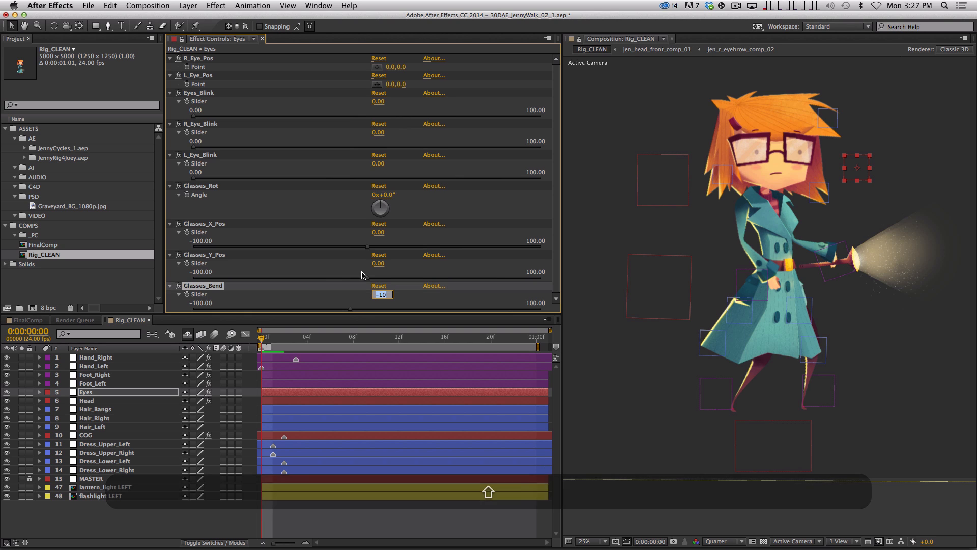
text(-5)
key(Return)
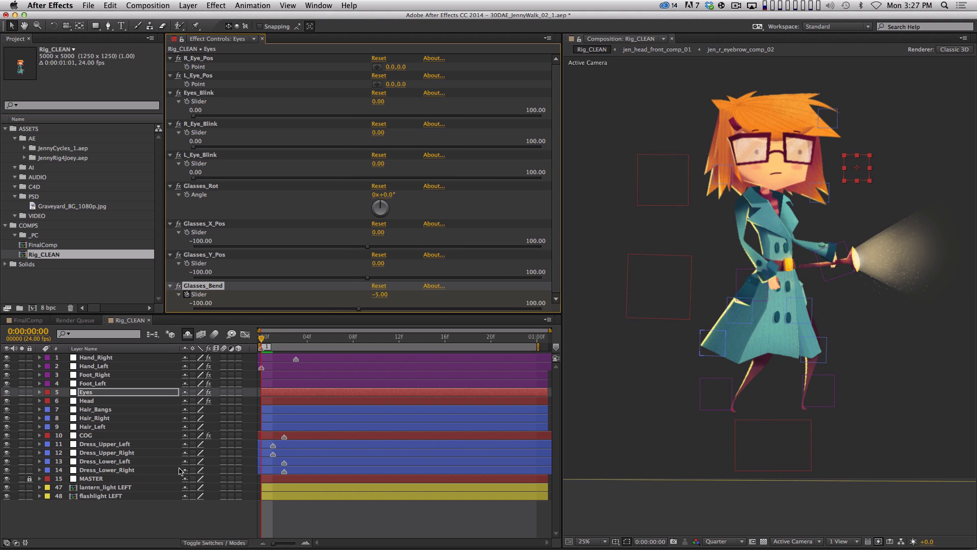
key(u)
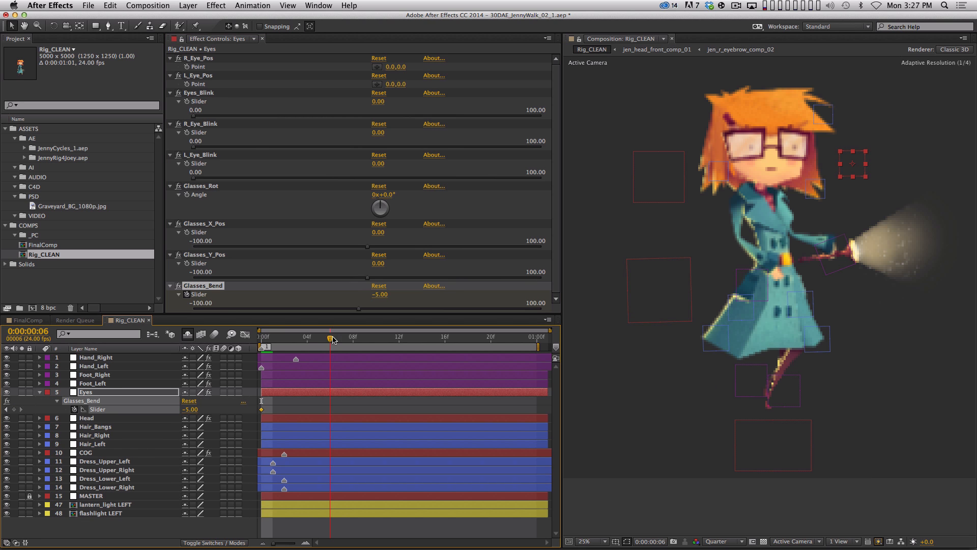
Step: At frame 6, set the Glasses_Bend slider to 3
click(329, 336)
click(380, 294)
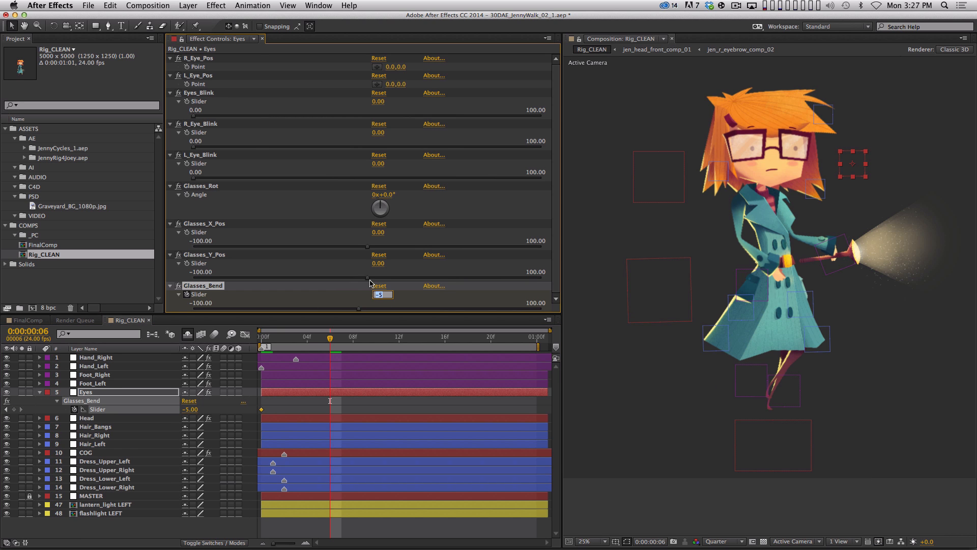
text(3)
key(Return)
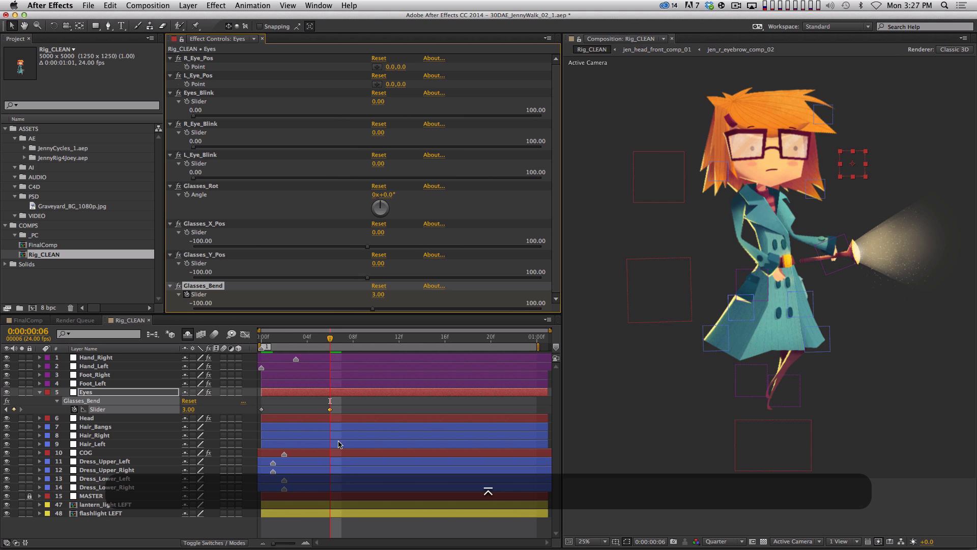
Step: Copy the Glasses_Bend keyframes to repeat the pattern at frames 12, 18 and 24
click(399, 340)
click(261, 410)
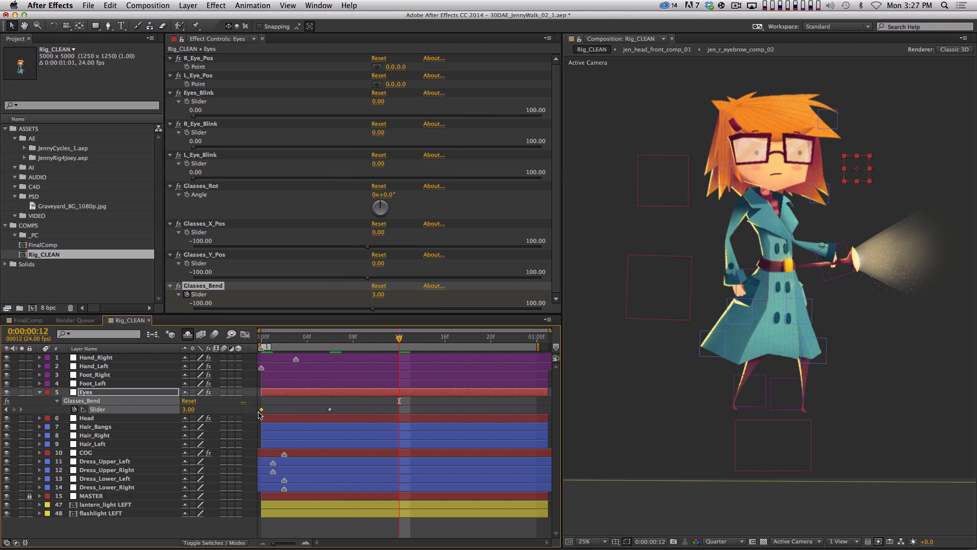
key(super+c)
key(super+v)
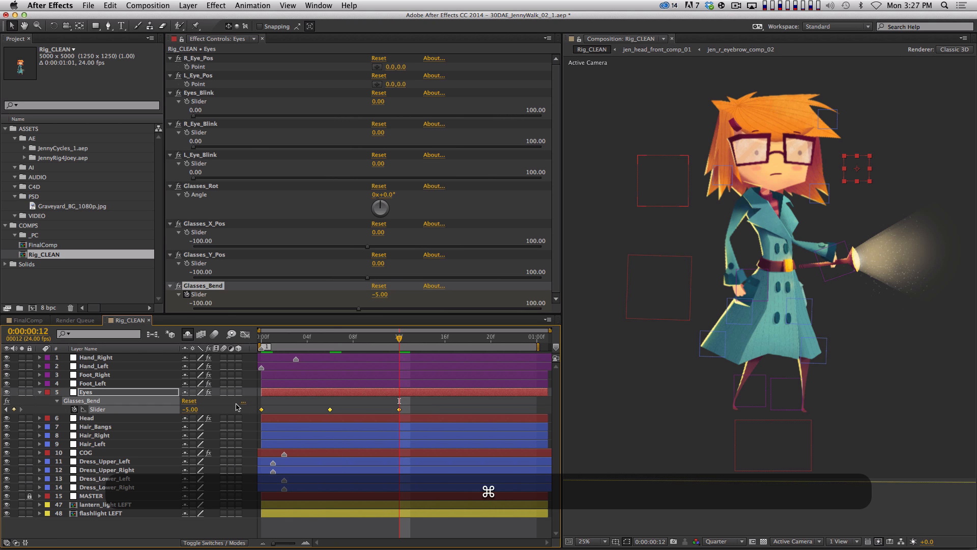
key(super+v)
shift+click(536, 338)
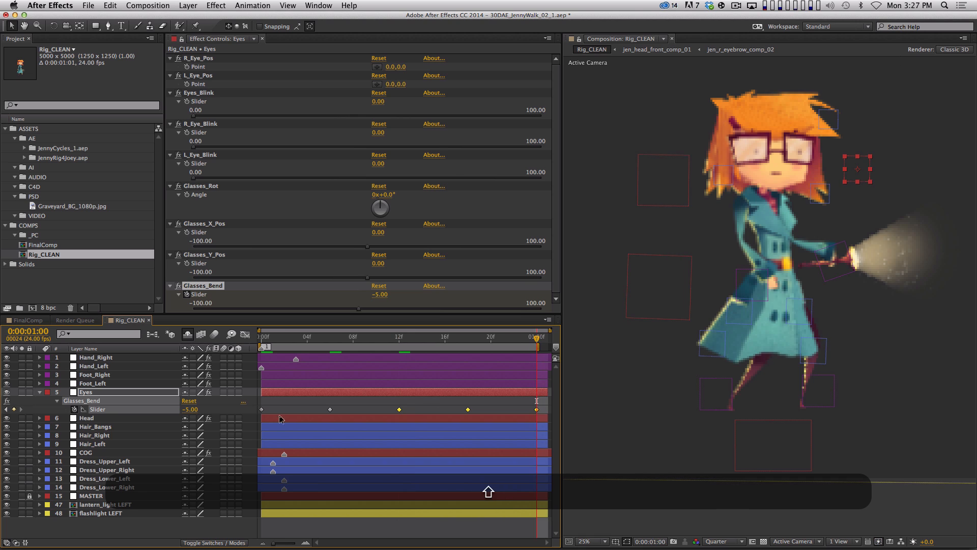
key(super+v)
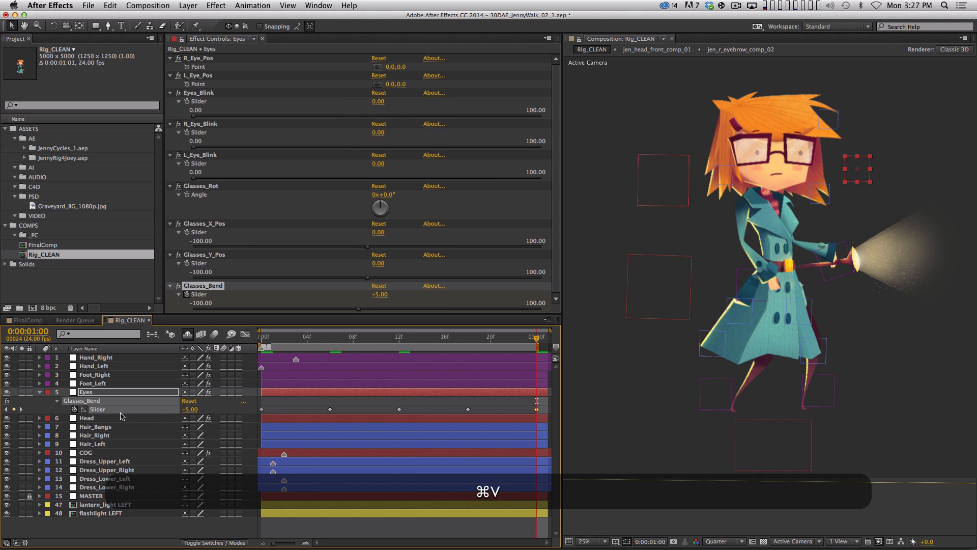
Step: Apply Easy Ease to all Glasses_Bend keyframes and shift them three frames later
click(116, 410)
key(F9)
key(shift)
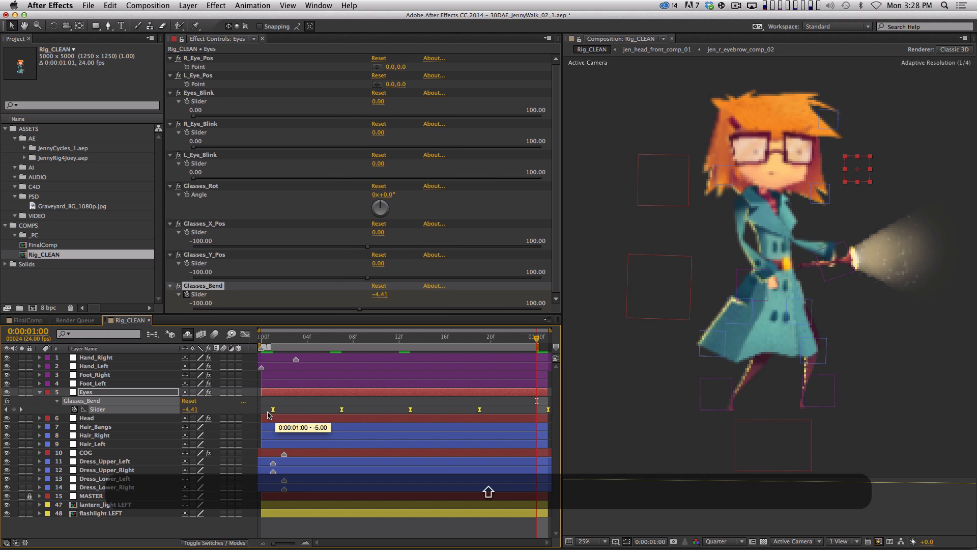
drag(262, 411, 273, 412)
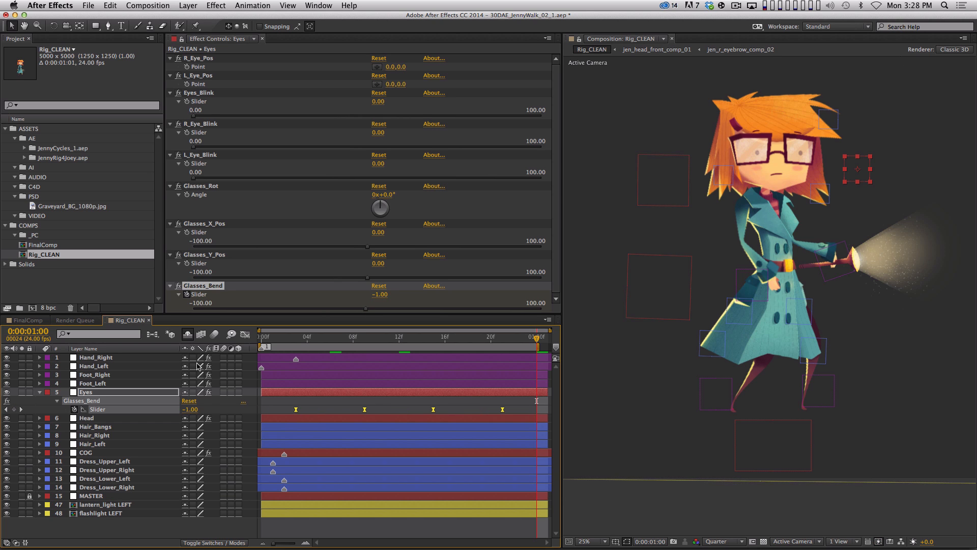
Step: Lengthen the easing handles of the Glasses_Bend keyframes in the Graph Editor on both sides, and preview the loop
click(245, 335)
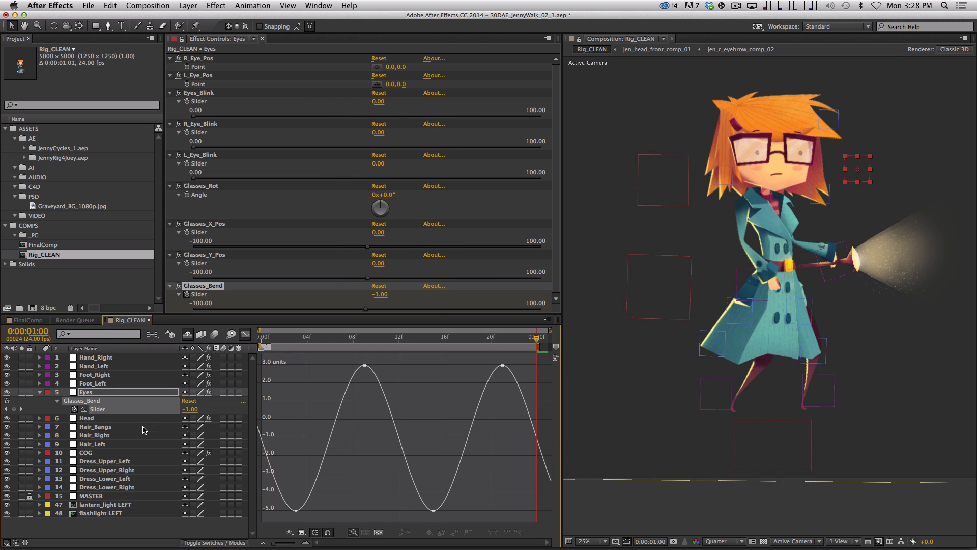
click(100, 410)
drag(387, 365, 411, 365)
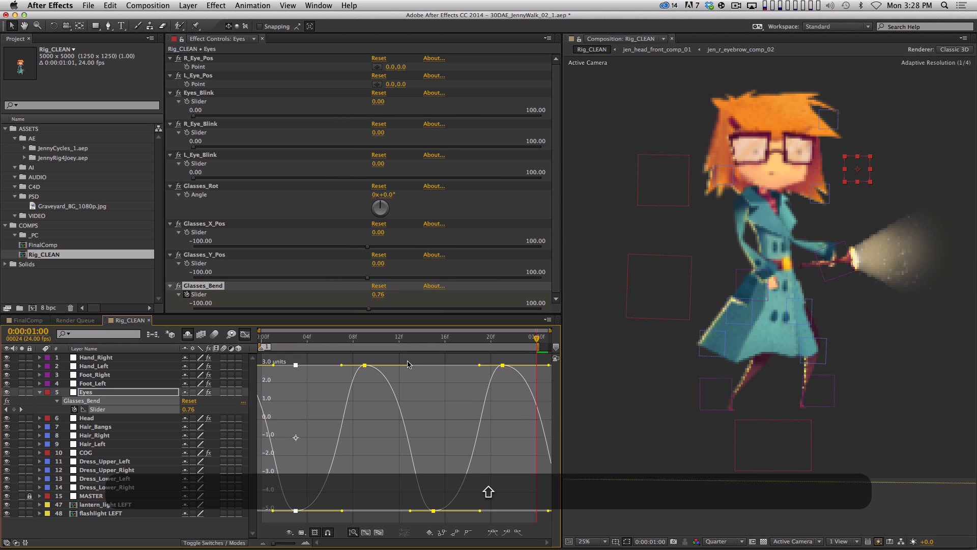
drag(341, 365, 326, 367)
key(shift+0)
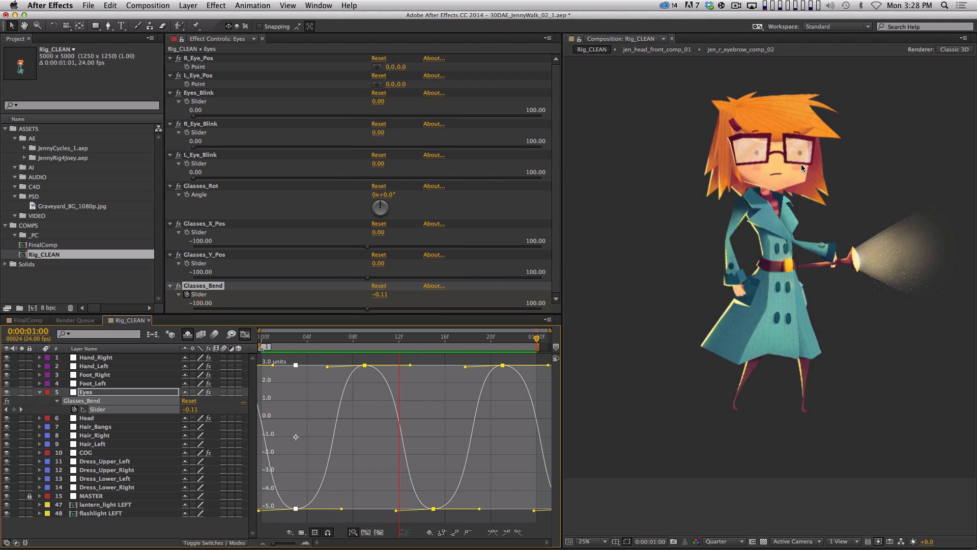
key(space)
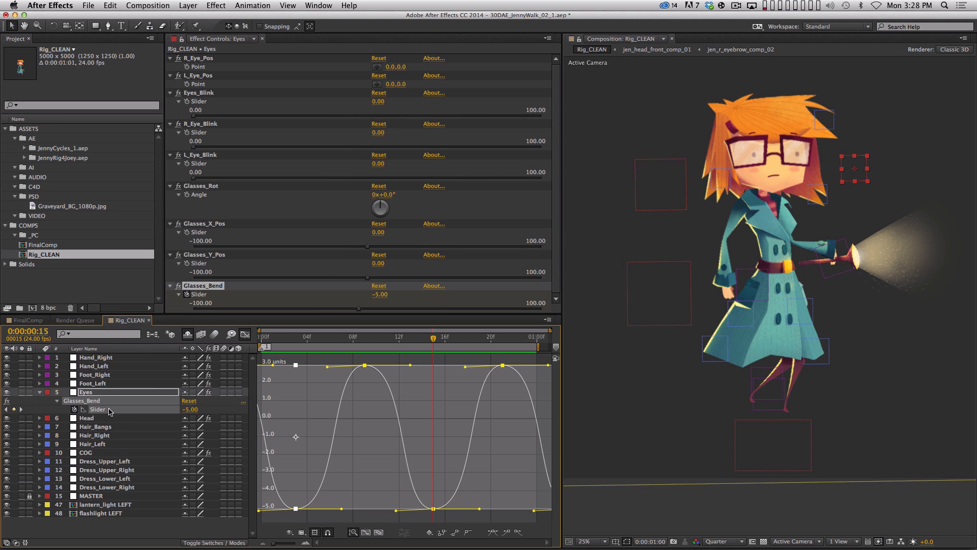
Step: Scale the Glasses_Bend curve down to range from about -3.6 to 1.6, preview it, and collapse the Eyes layer
drag(298, 365, 288, 372)
key(super+0)
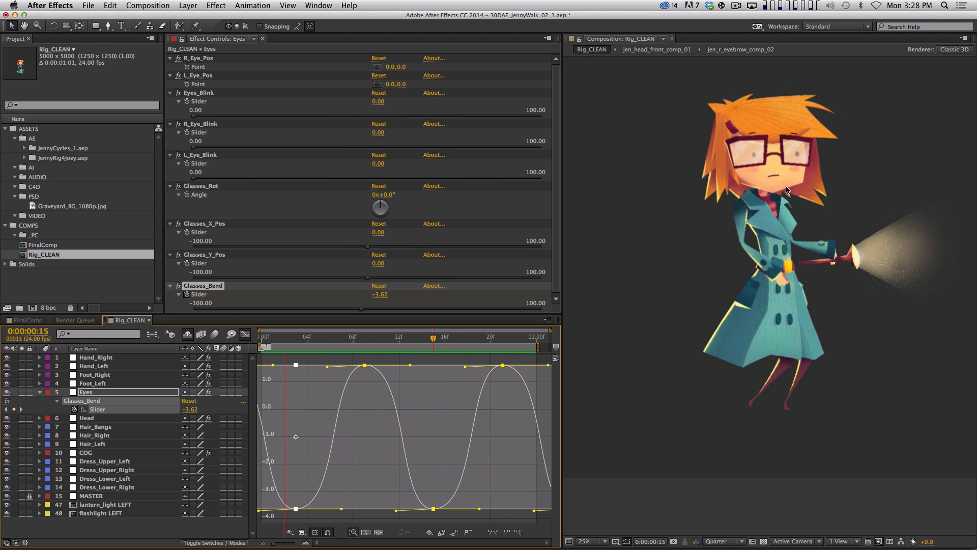
key(space)
click(41, 392)
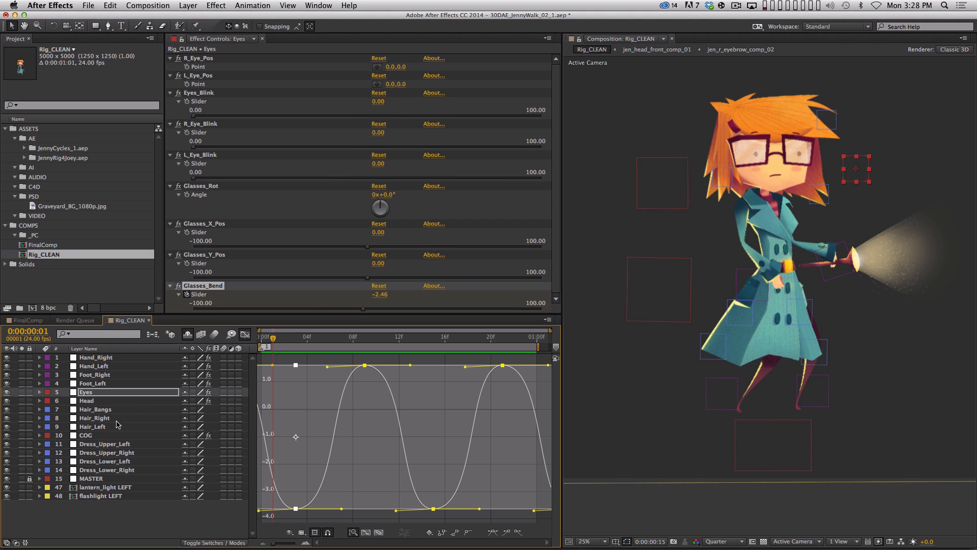
Step: Leave the Graph Editor, go to frame 0 and reveal Position for the Hair_Bangs, Hair_Right and Hair_Left layers
click(95, 409)
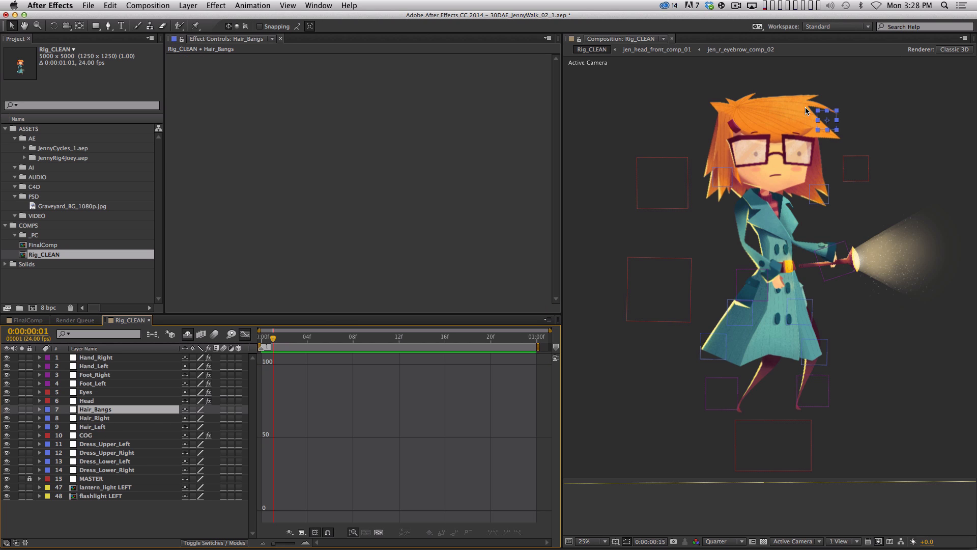
click(246, 334)
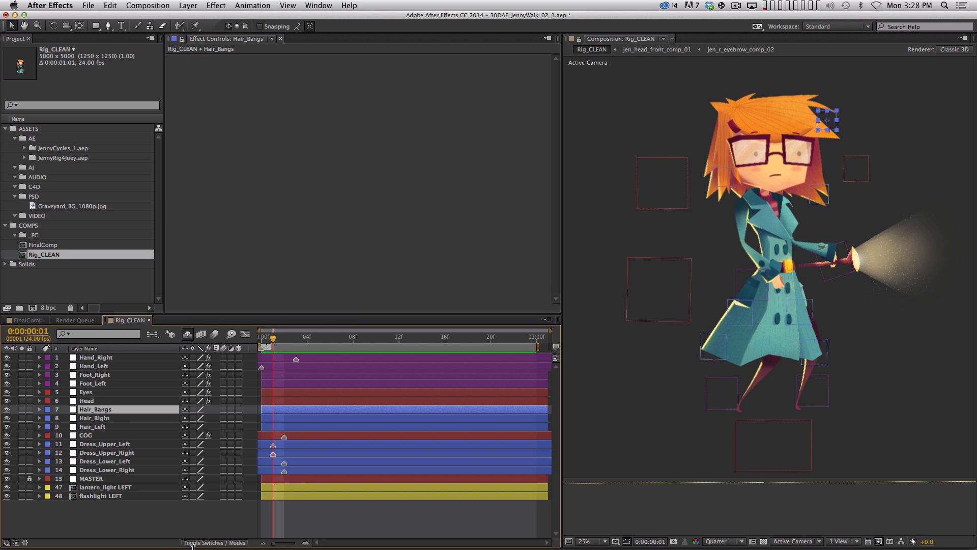
shift+click(95, 427)
key(Home)
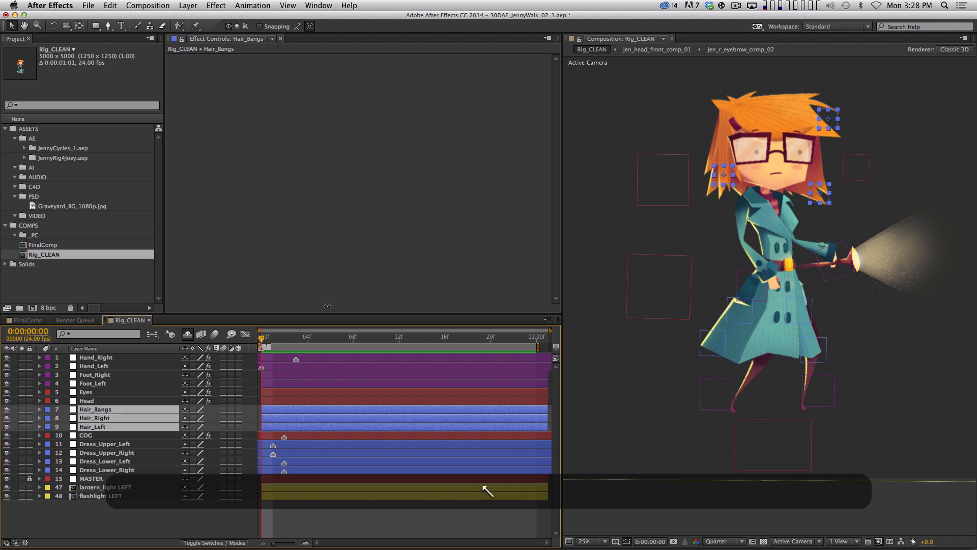
key(p)
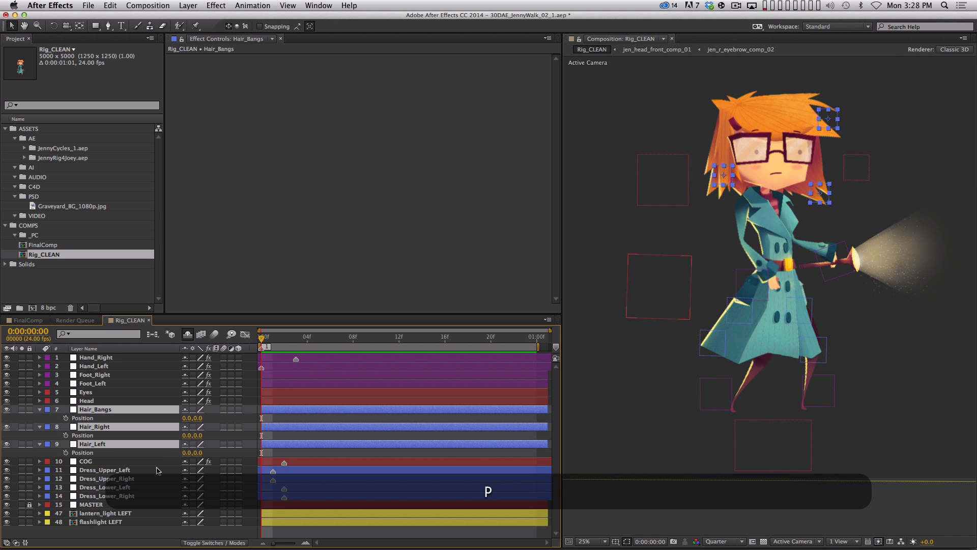
Step: Separate the Position dimensions on all three hair layers and set X and Y Position keyframes at frame 0
ctrl+click(83, 418)
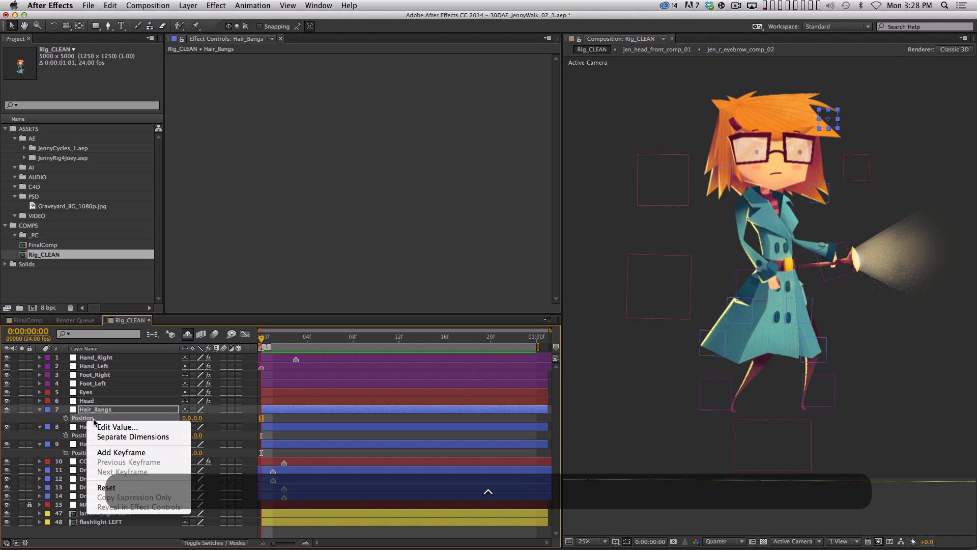
click(107, 438)
ctrl+click(92, 443)
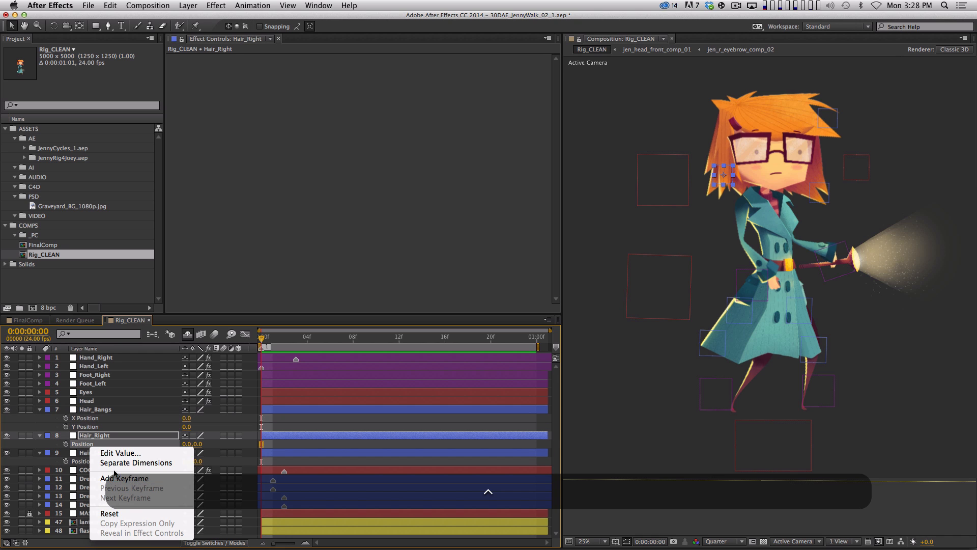
click(115, 464)
ctrl+click(85, 474)
click(116, 484)
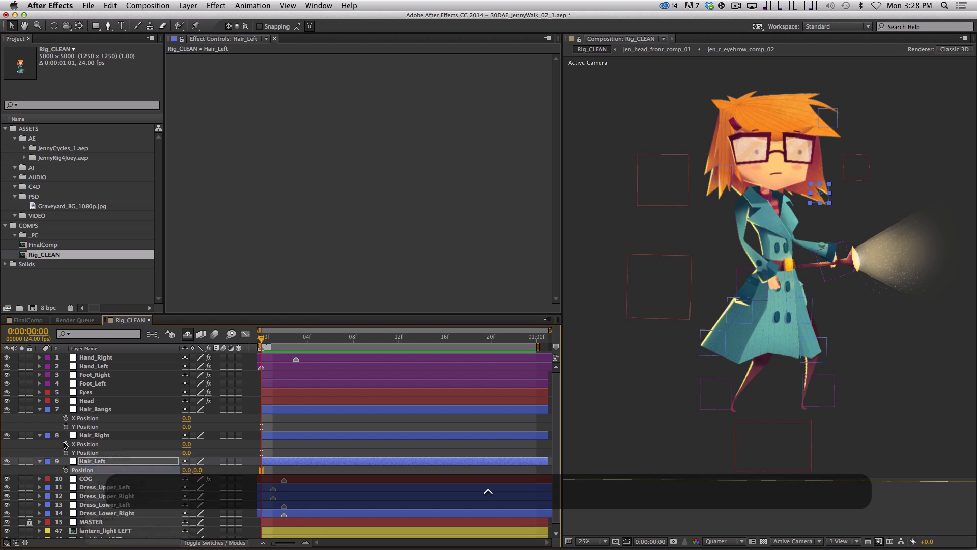
drag(65, 418, 66, 478)
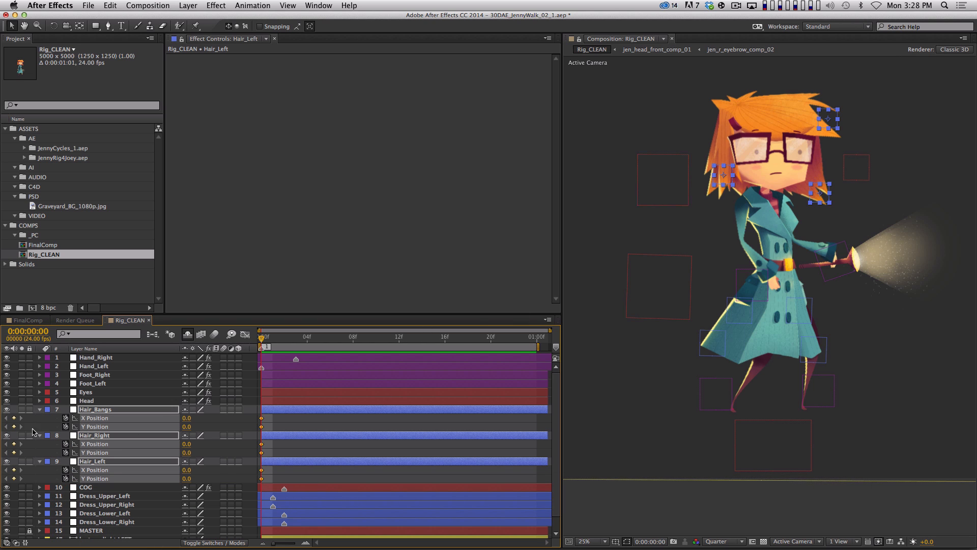
click(41, 424)
Step: At frame 0, lower Hair_Bangs to Y 40 and offset Hair_Right to about X -39.8, Y 40.2
click(93, 409)
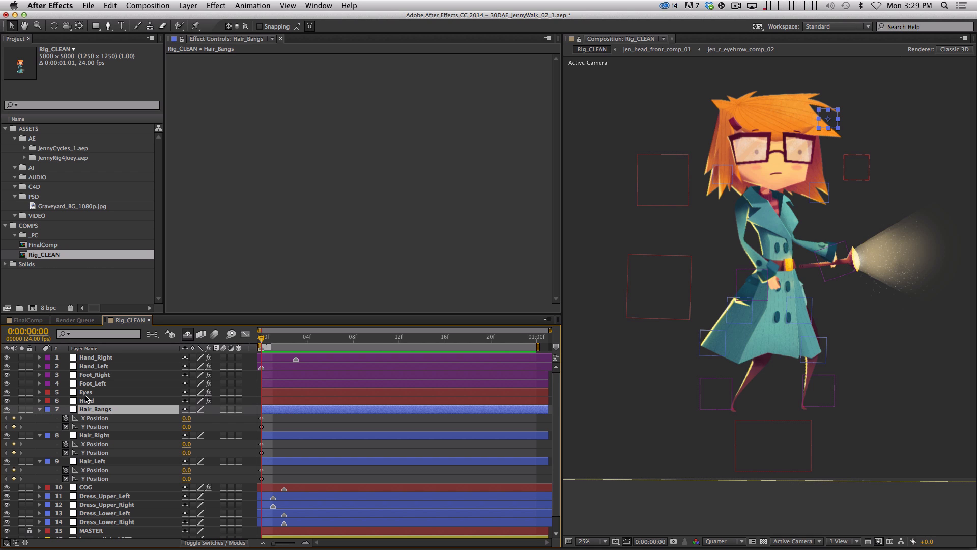
key(shift+Down)
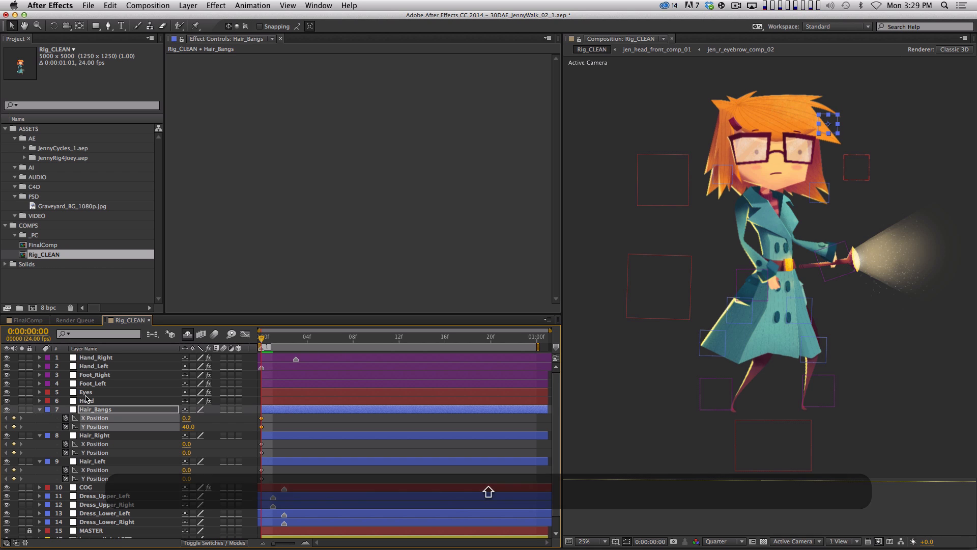
click(102, 436)
key(shift+Down)
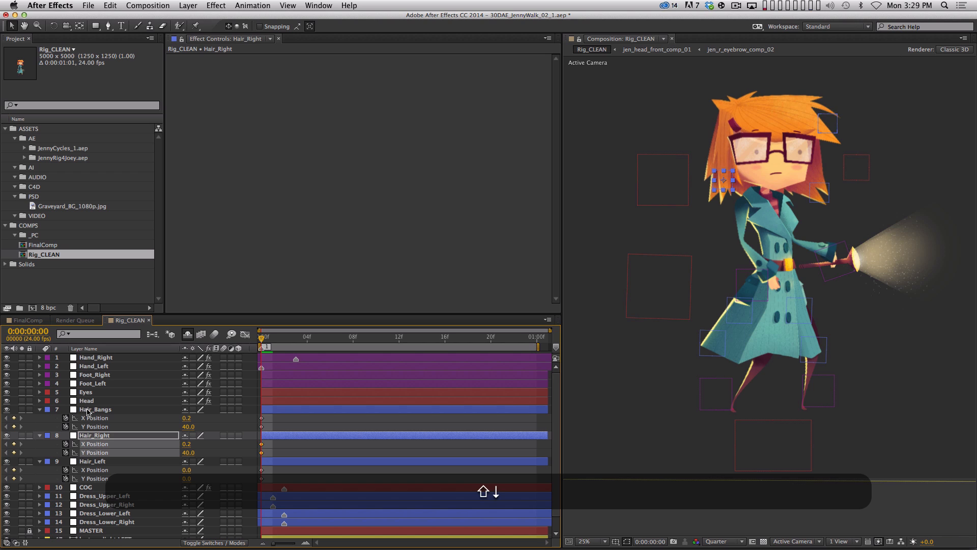
key(shift+Left)
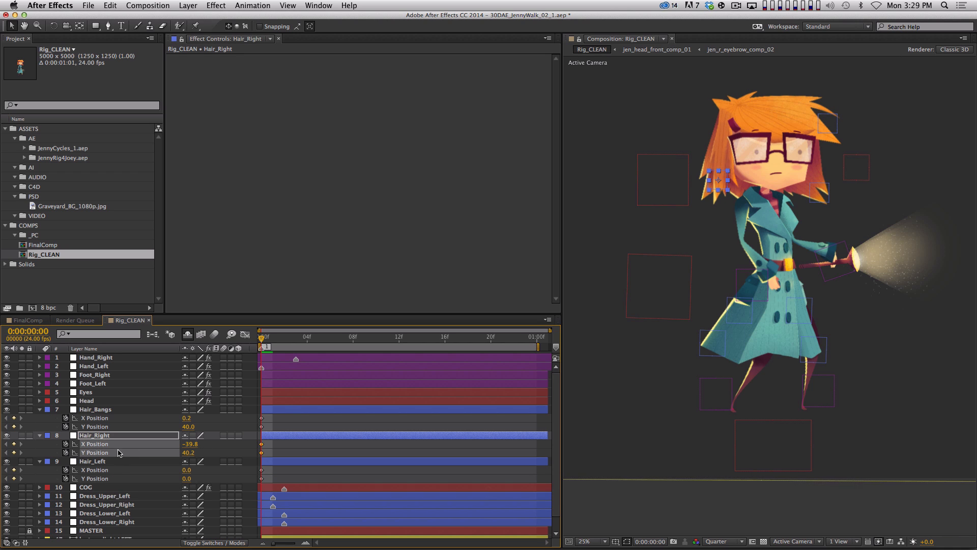
Step: Adjust Hair_Left at frame 0 to about X 0.1, Y 16
click(99, 461)
key(shift+Right)
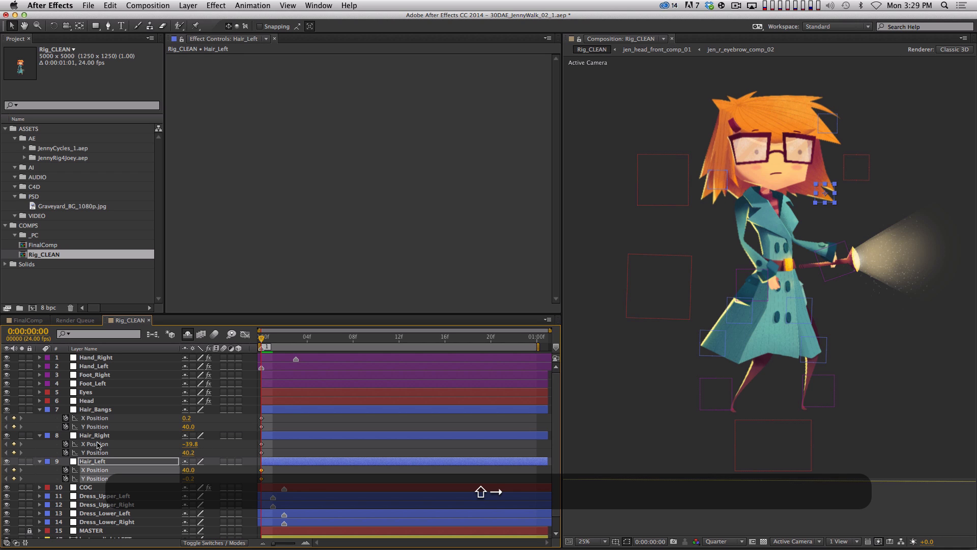
key(Down)
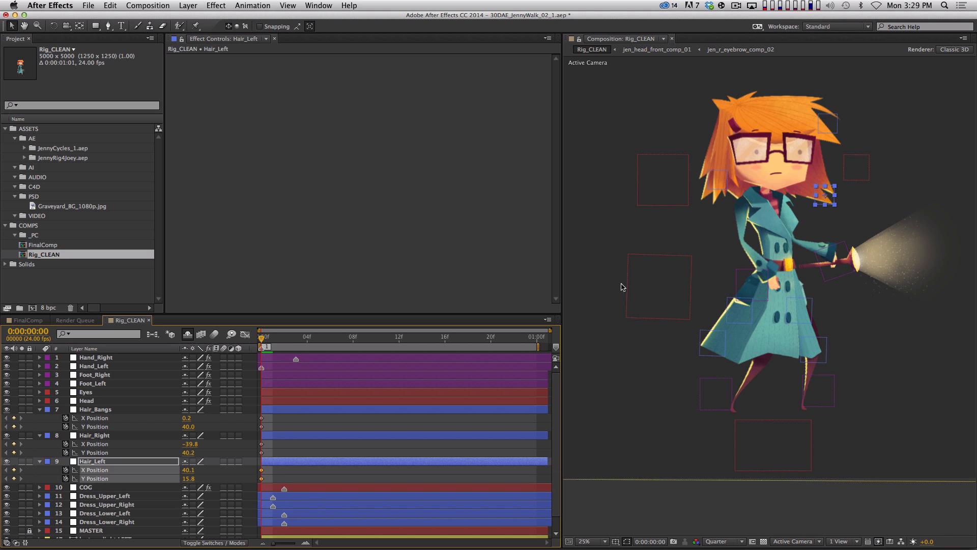
key(shift+Left)
key(shift+Left)
key(shift+Left)
key(shift+Left)
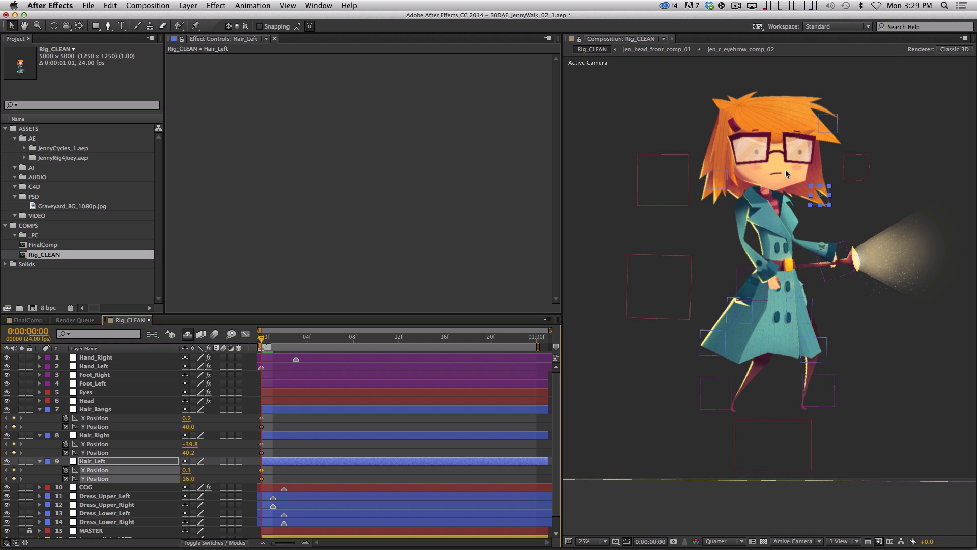
Step: Bring Hair_Right back inward at frame 0 to about X -11.8
click(128, 437)
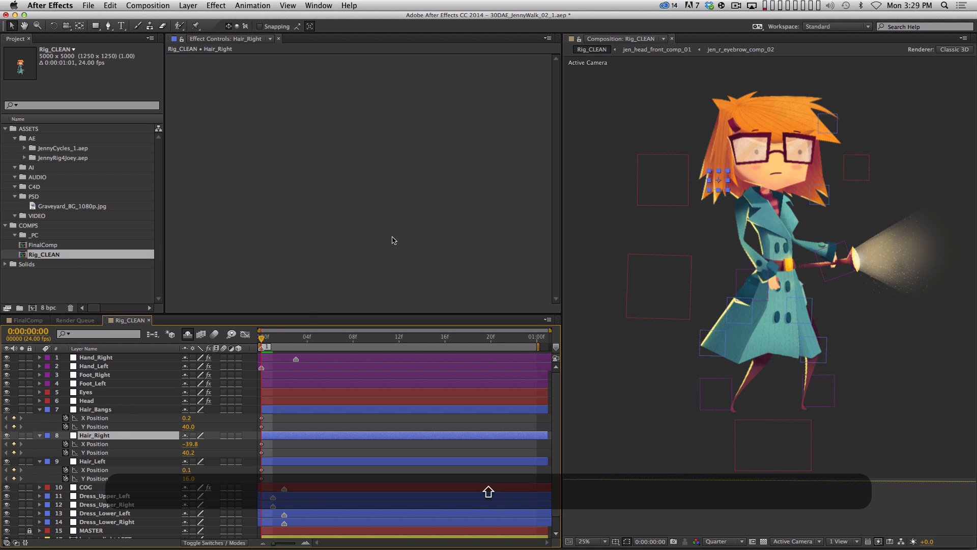
key(shift+Right)
key(Left)
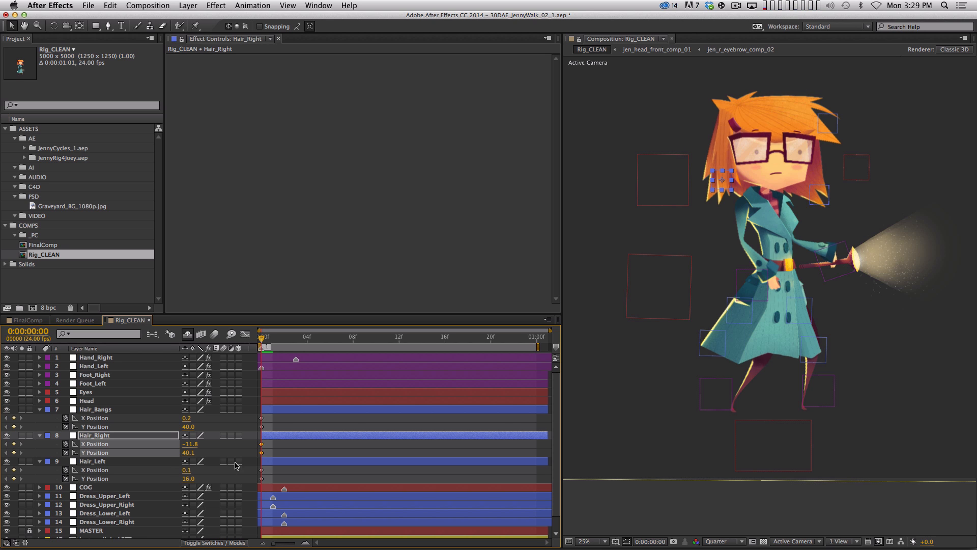
Step: At frame 6, raise Hair_Bangs to Y 0
drag(282, 339, 330, 340)
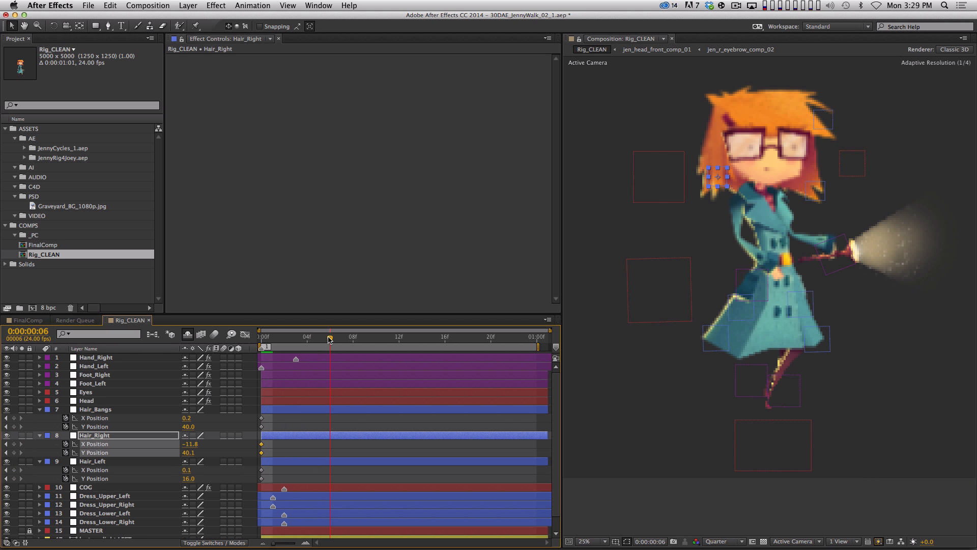
click(130, 409)
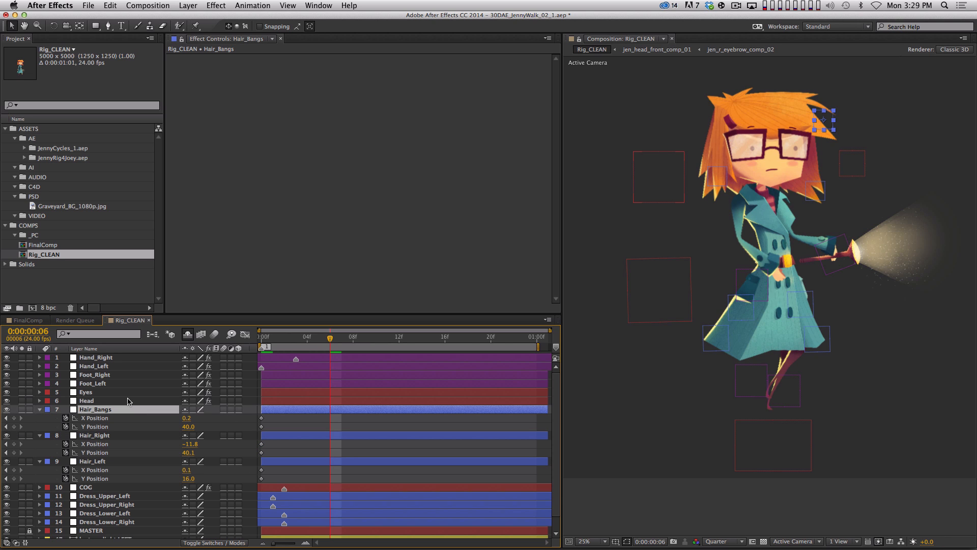
key(shift+Up)
key(shift+Up)
key(shift+Up)
key(shift+Up)
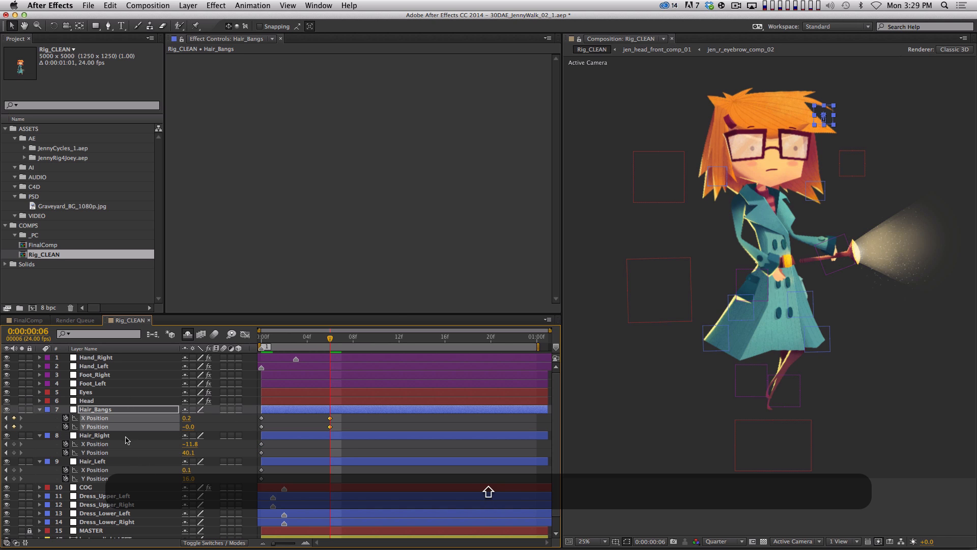
Step: Move Hair_Right at frame 6 outward and up to about X -51.8, Y 24.1
click(126, 437)
key(shift+Left)
key(shift+Left)
key(shift+Left)
key(shift+Left)
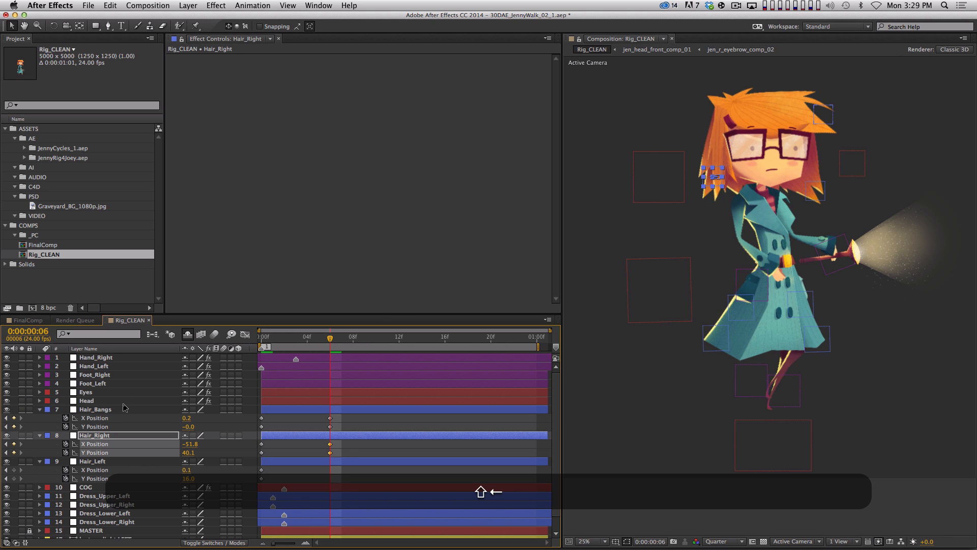
key(Up)
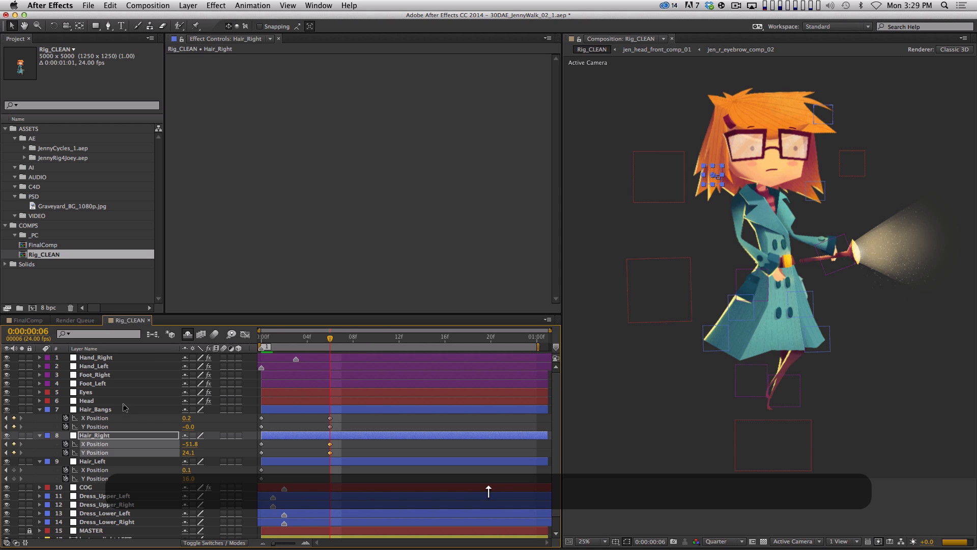
Step: Move Hair_Left at frame 6 to about X 12.1, Y -24, and scrub through the motion
click(108, 462)
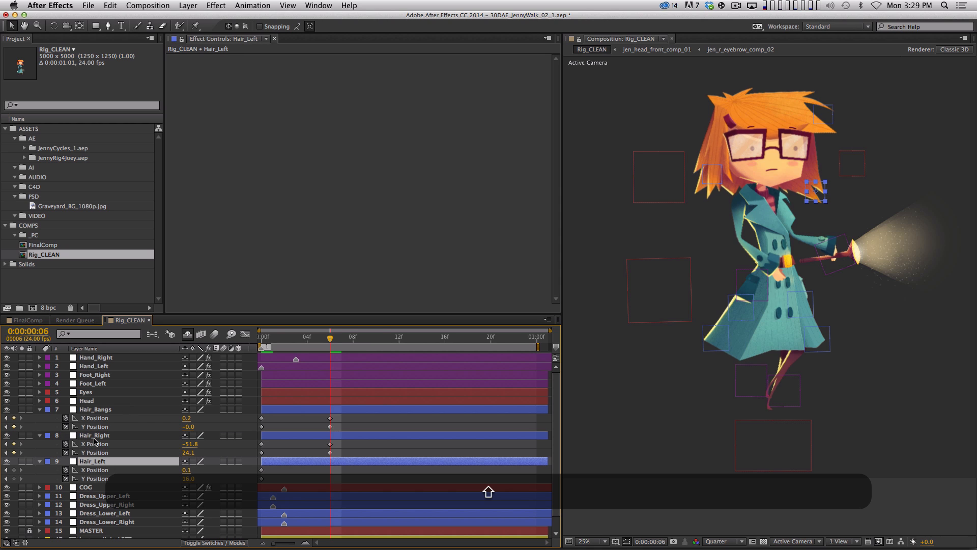
key(shift+Right)
key(shift+Up)
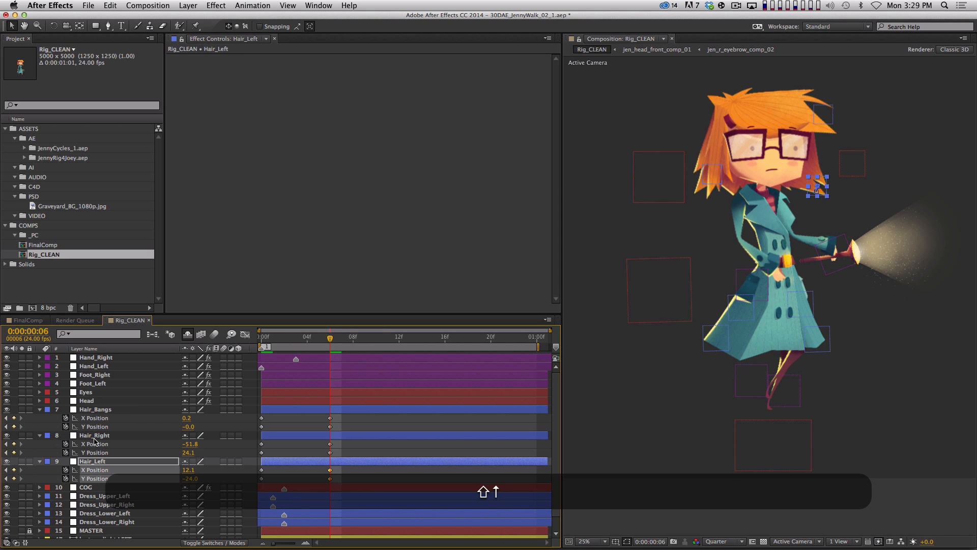
click(324, 348)
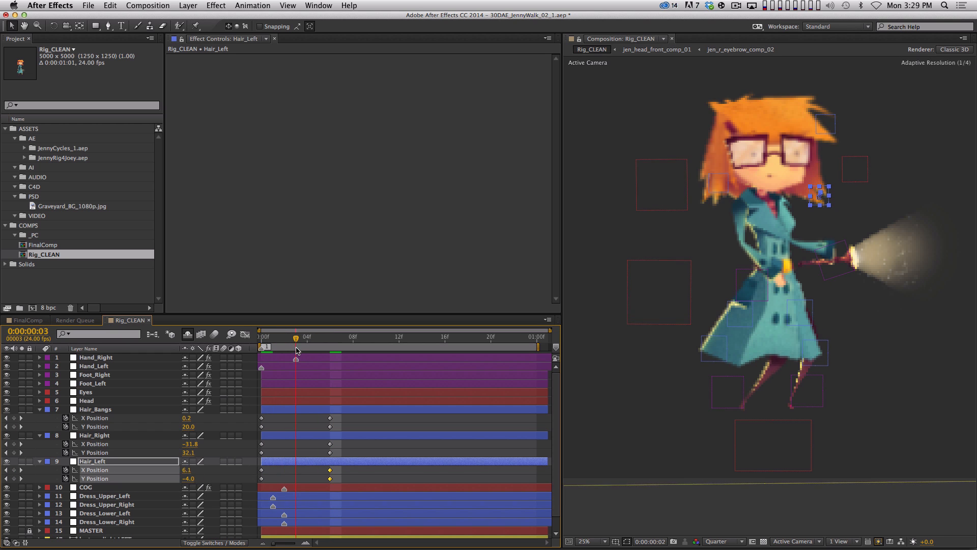
drag(323, 348, 332, 349)
Step: Copy the frame 0 position keyframes of Hair_Bangs, Hair_Right and Hair_Left to frame 12
click(399, 338)
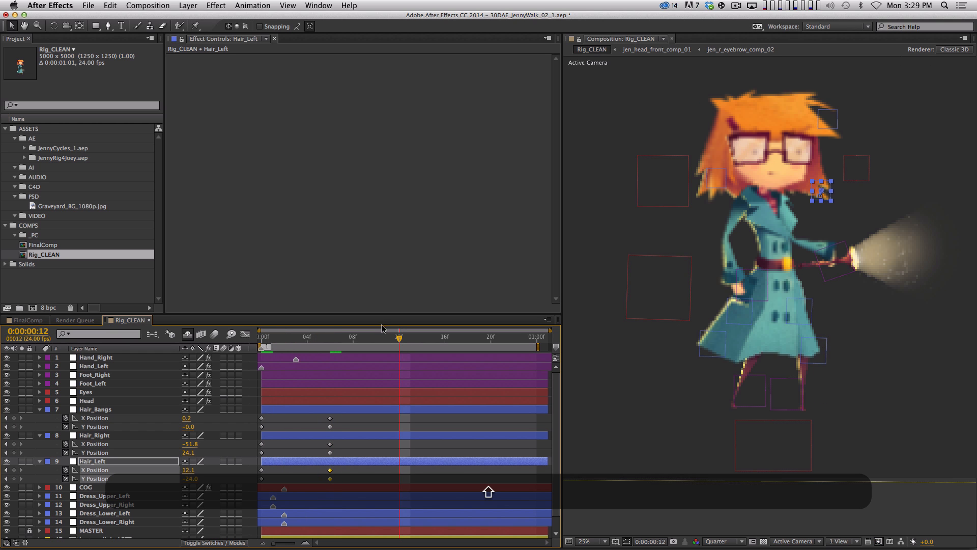
drag(275, 416, 257, 484)
key(super+c)
key(super+v)
key(super+c)
key(super+v)
key(super+c)
key(super+v)
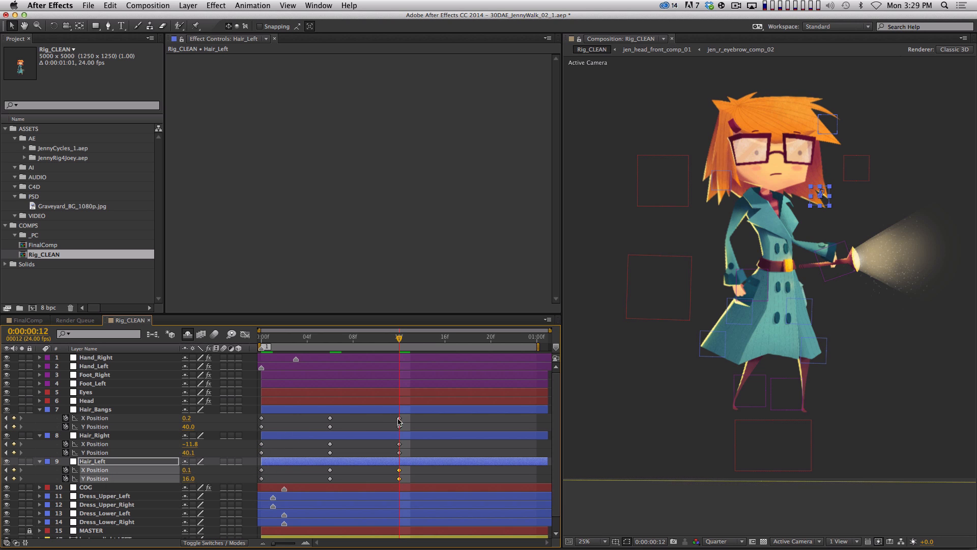
Step: Duplicate the Hair_Bangs position keyframes from frames 0–12 so they repeat from frame 12 to 24
drag(411, 413, 239, 444)
key(super+c)
key(super+v)
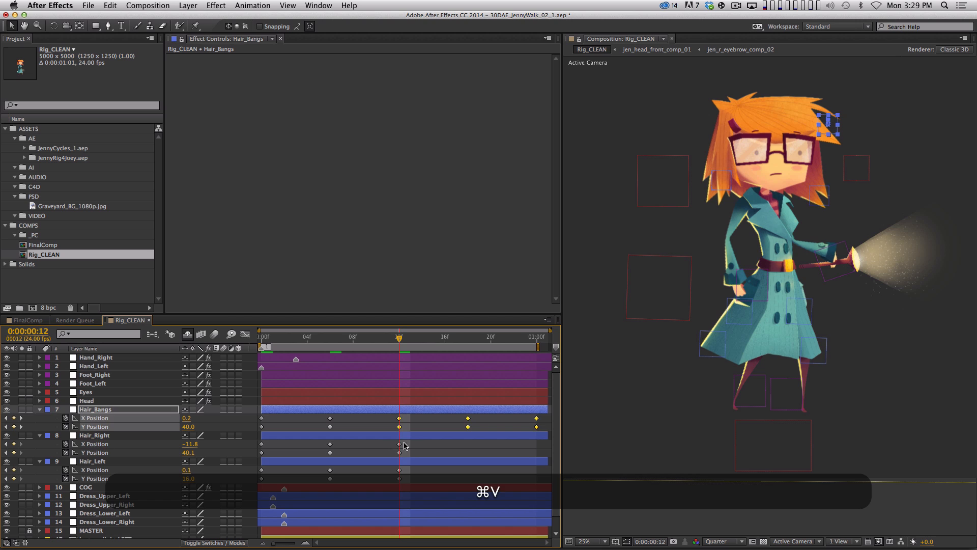
drag(404, 446, 249, 459)
key(super+x)
key(super+z)
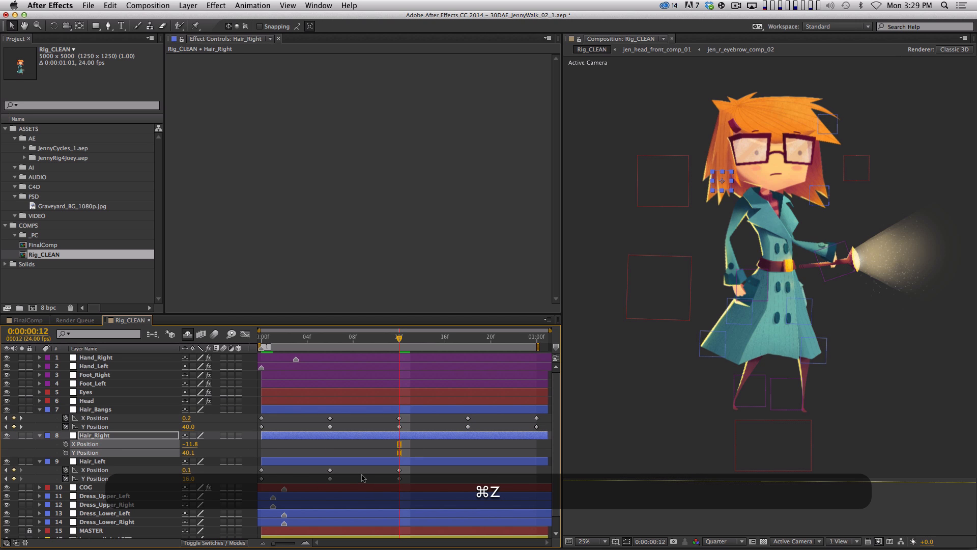
Step: Repeat the Hair_Right and Hair_Left position keyframes from frames 0–12 starting at frame 12
drag(416, 442, 243, 463)
key(super+c)
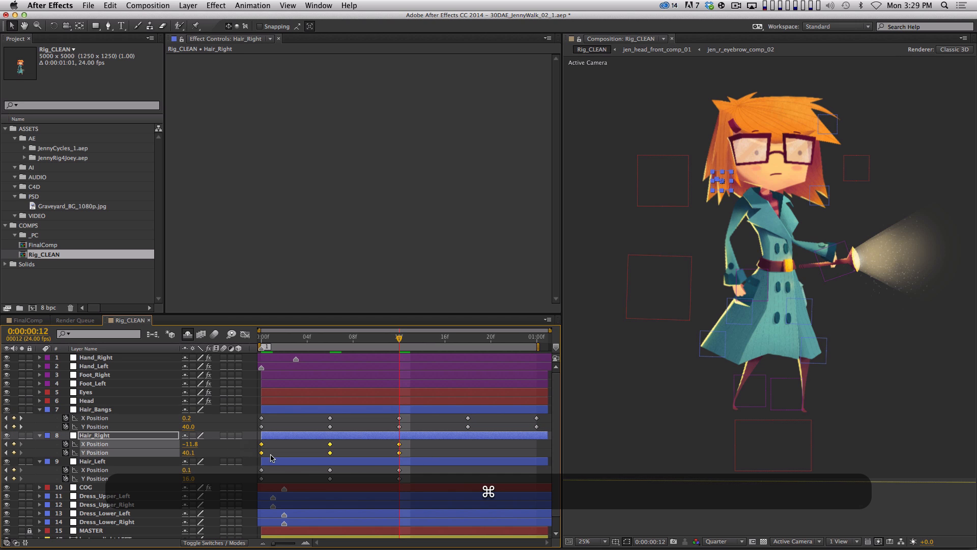
key(super+v)
drag(413, 468, 225, 487)
key(super+c)
key(super+v)
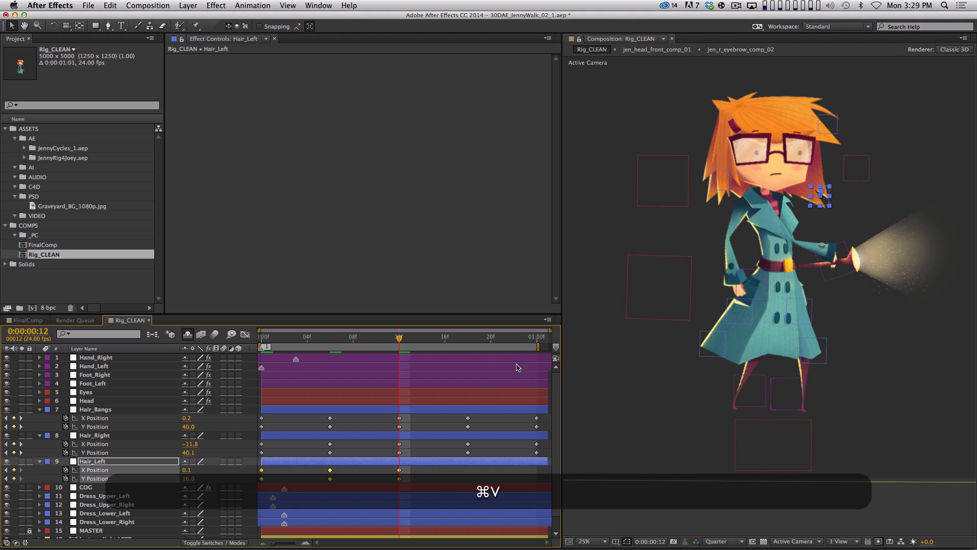
Step: Copy all Hair_Bangs X and Y Position keyframes and paste them at frame 24
shift+click(536, 340)
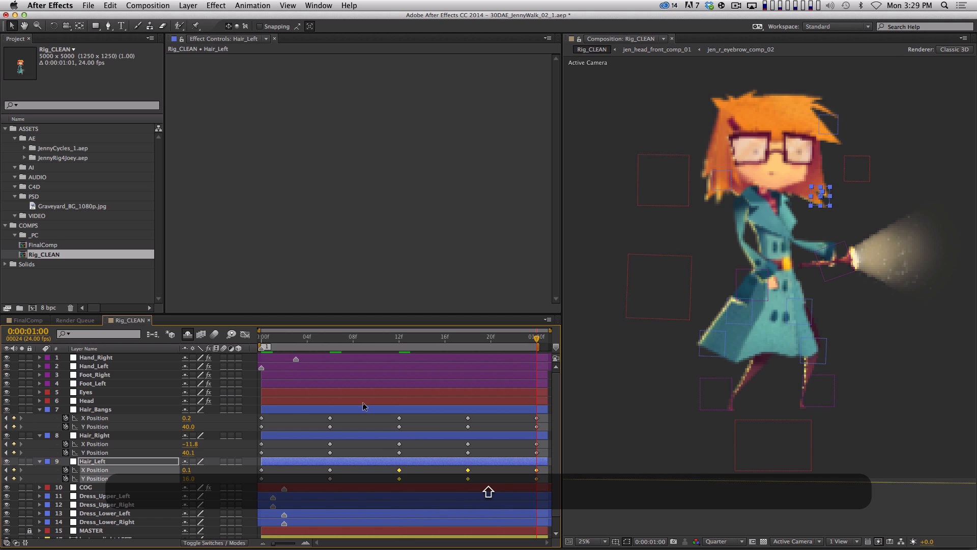
click(113, 419)
shift+click(113, 427)
key(shift+super+c)
key(super+v)
Step: Copy all X and Y Position keyframes of Hair_Right and Hair_Left and paste each layer's set at frame 24
click(142, 444)
shift+click(136, 452)
key(super+c)
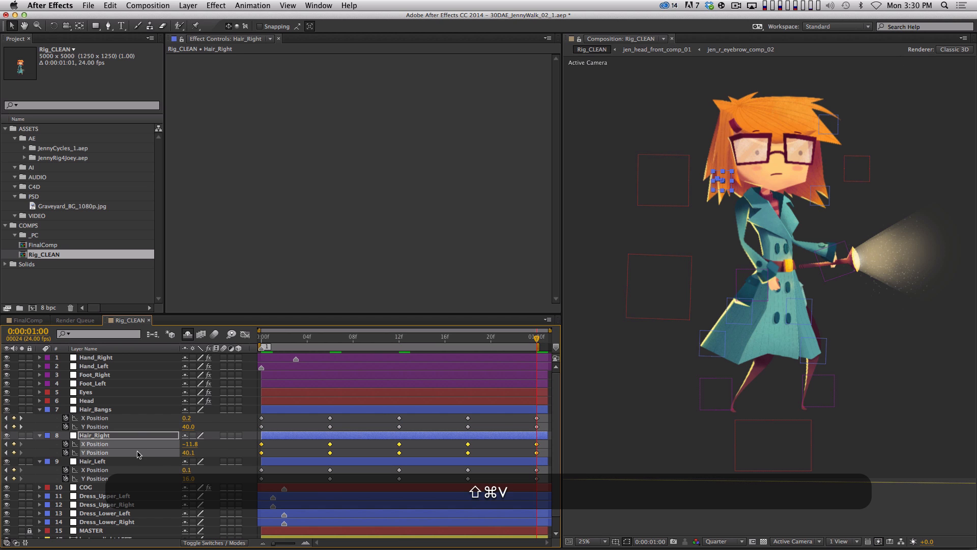
key(super+v)
click(145, 471)
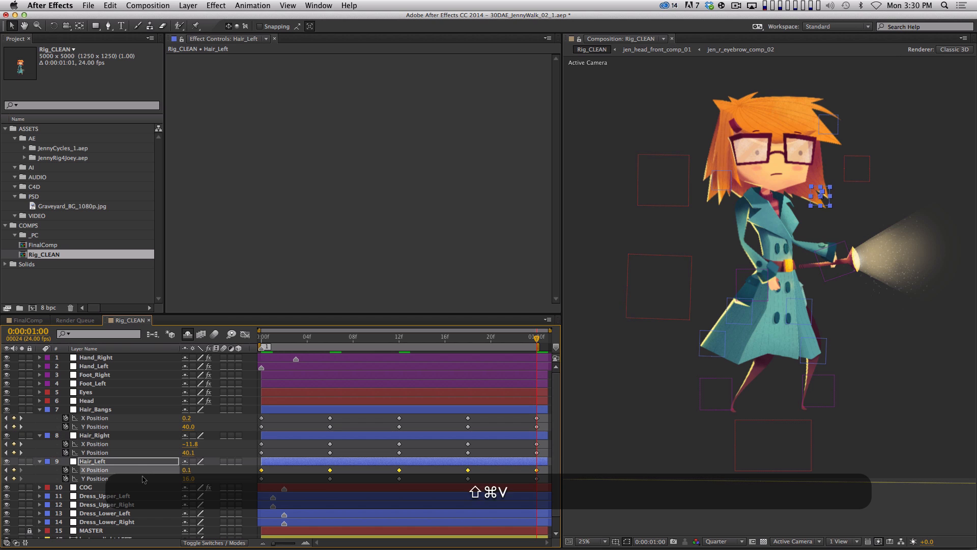
shift+click(178, 479)
key(shift+super+c)
key(super+v)
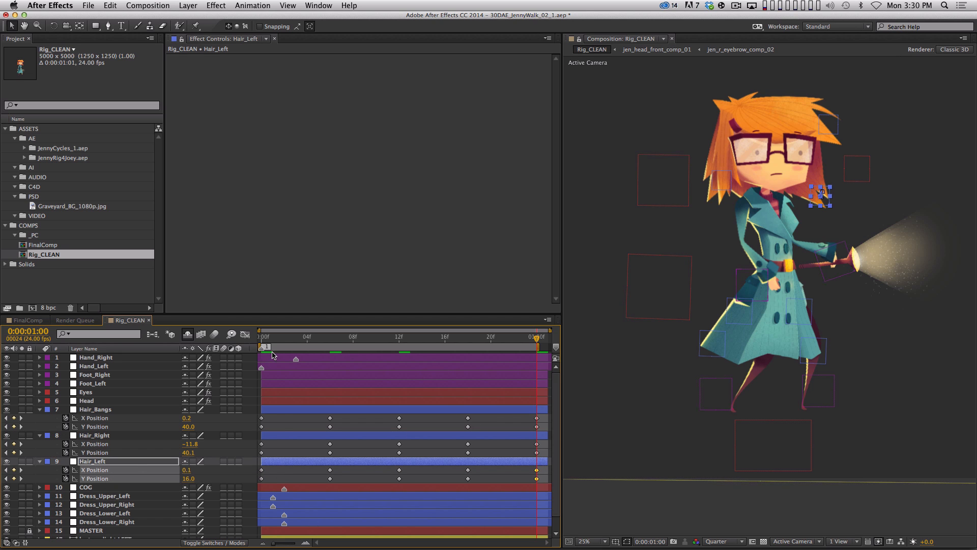
Step: Apply Easy Ease to all X and Y Position keyframes of Hair_Bangs, Hair_Right and Hair_Left
drag(285, 338, 256, 341)
click(104, 418)
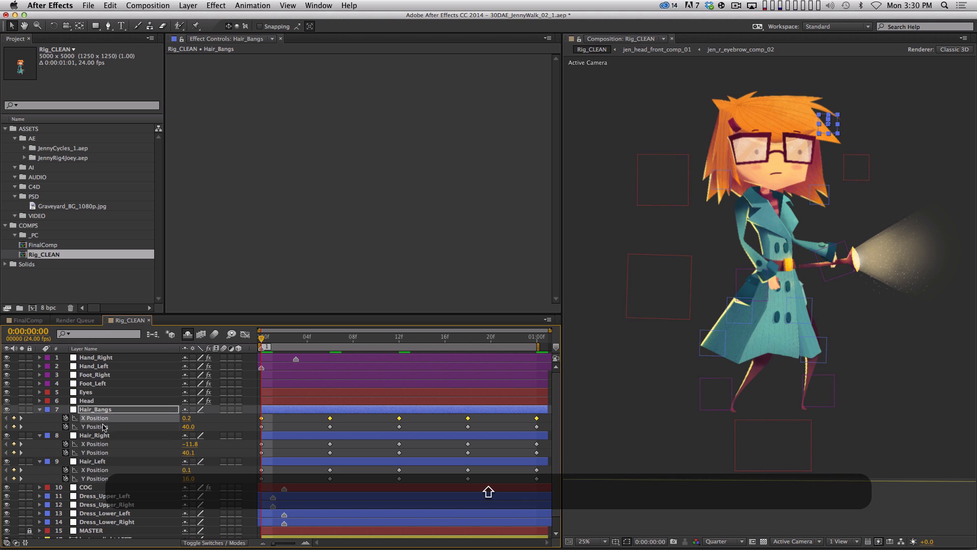
shift+click(103, 426)
shift+click(102, 444)
shift+click(103, 453)
shift+click(102, 470)
shift+click(105, 478)
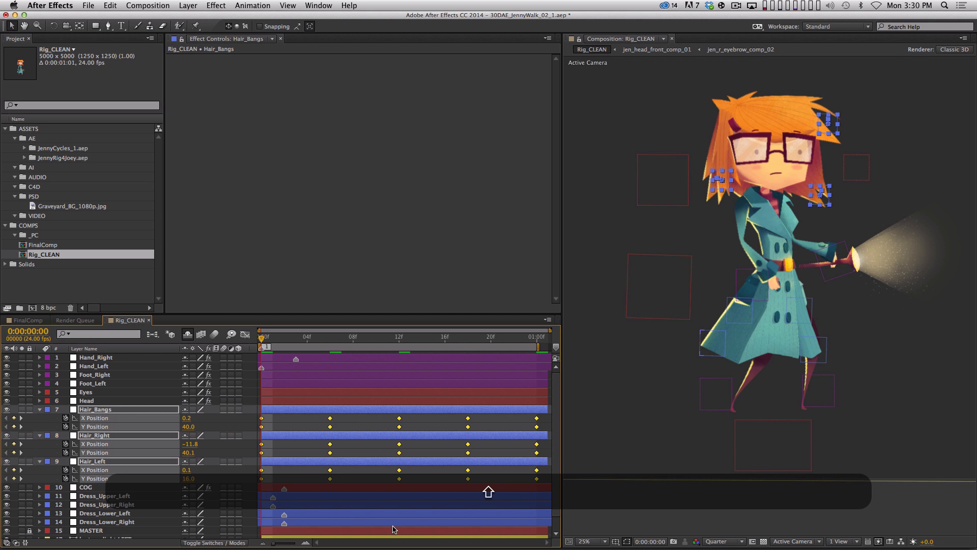
key(shift+F9)
key(F9)
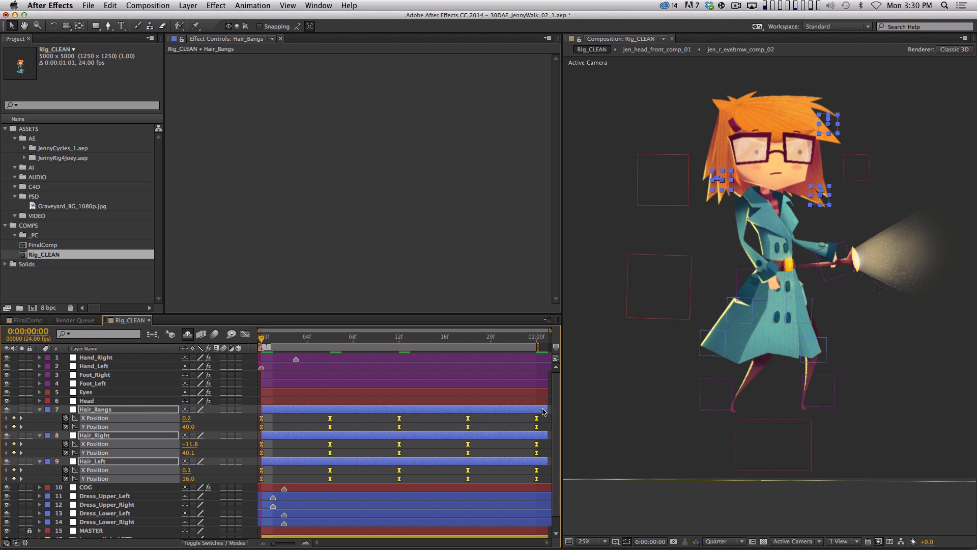
Step: Offset the hair layers in time so Hair_Bangs starts at frame 2, Hair_Left at frame 3 and Hair_Right at frame 4
drag(537, 419, 379, 428)
drag(268, 430, 256, 430)
click(294, 454)
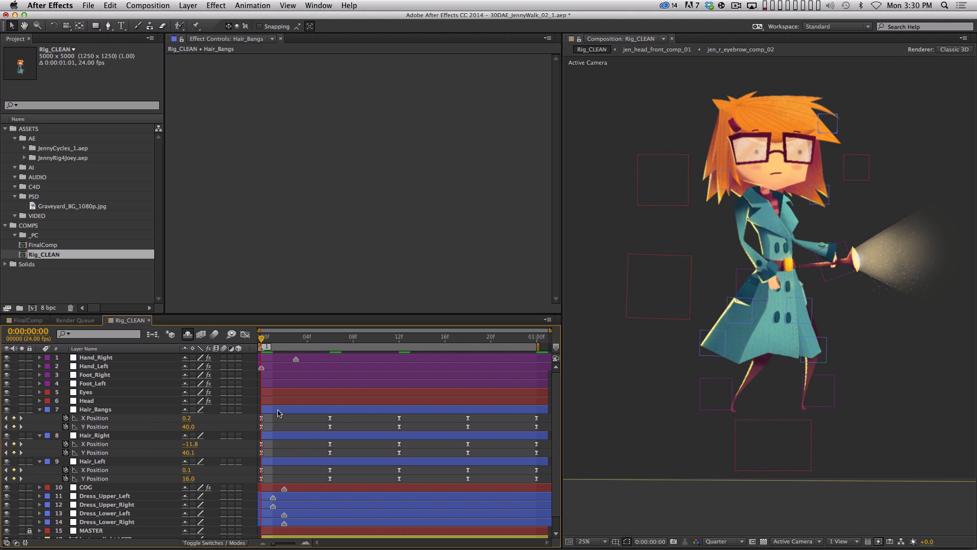
drag(278, 412, 319, 460)
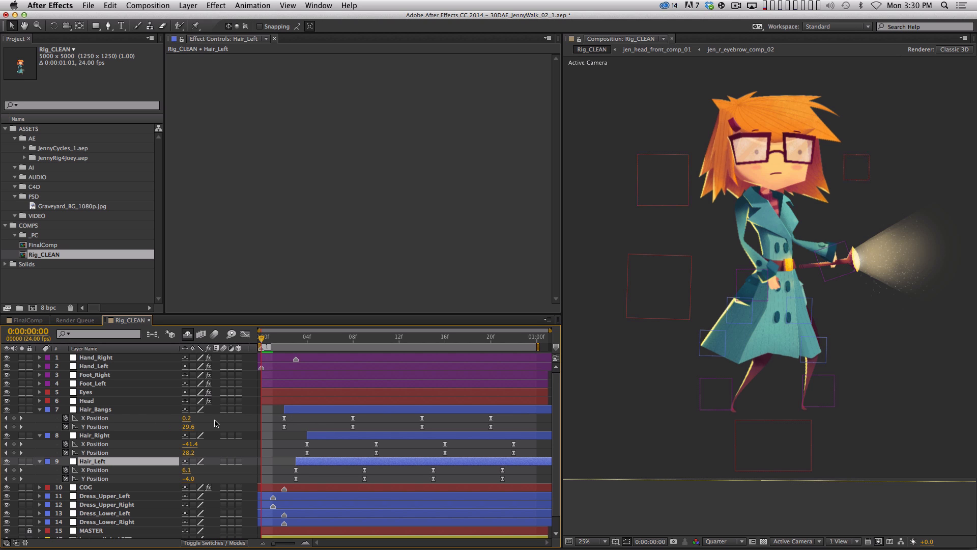
Step: Show the X and Y Position curves of Hair_Bangs, Hair_Right and Hair_Left together in the Graph Editor
click(245, 335)
click(117, 418)
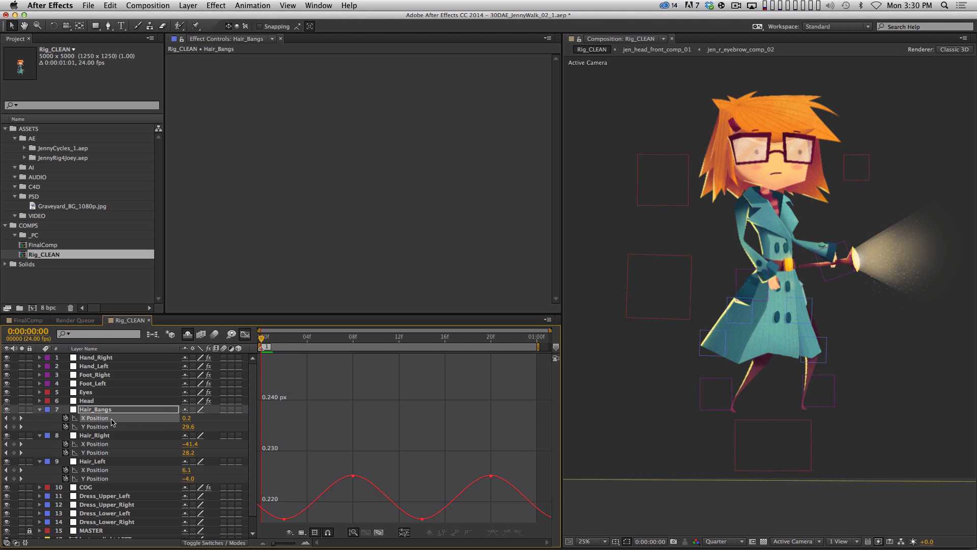
shift+click(110, 426)
shift+click(105, 444)
shift+click(103, 453)
shift+click(106, 470)
shift+click(109, 477)
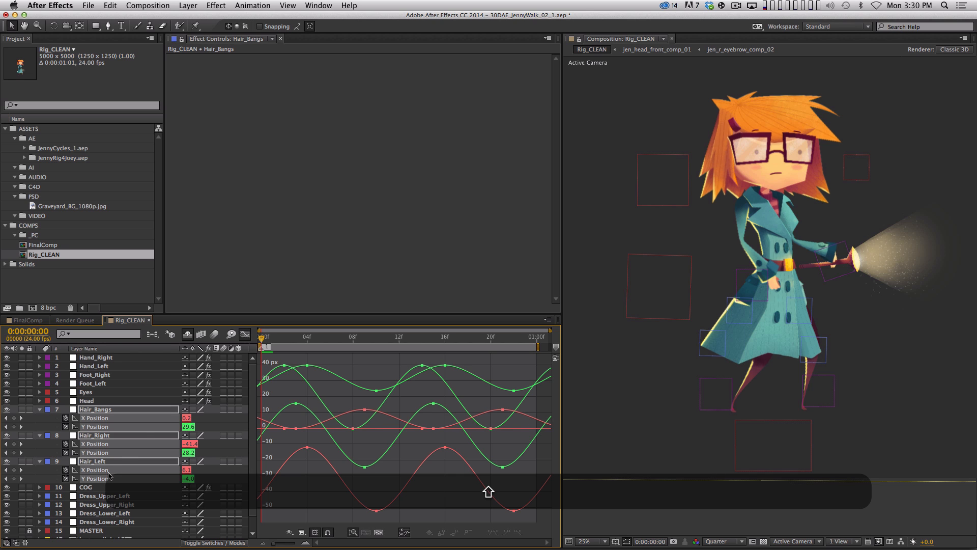
Step: Select every position keyframe of the three hair layers and lengthen their ease handles to smooth the curves
shift+click(111, 419)
shift+click(109, 427)
shift+click(104, 444)
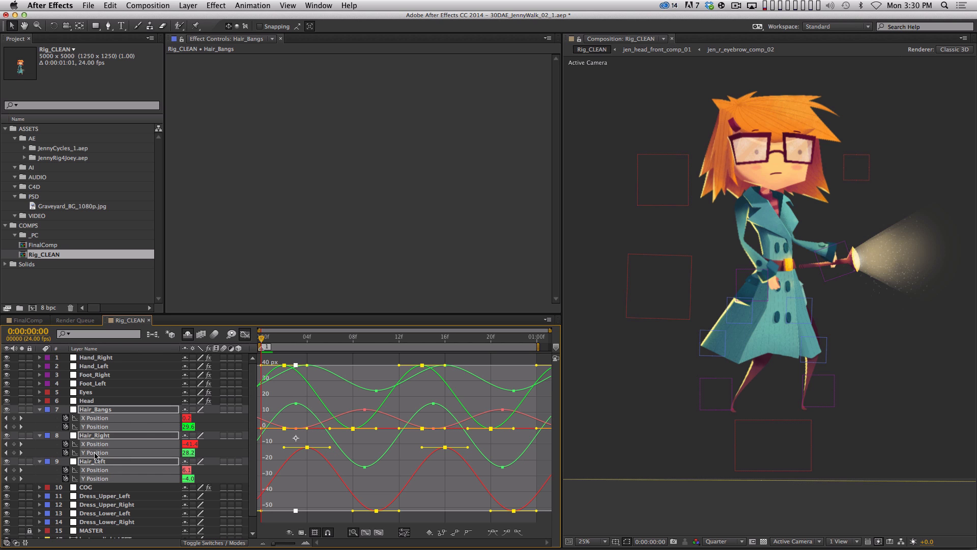
shift+click(102, 453)
shift+click(97, 470)
shift+click(96, 476)
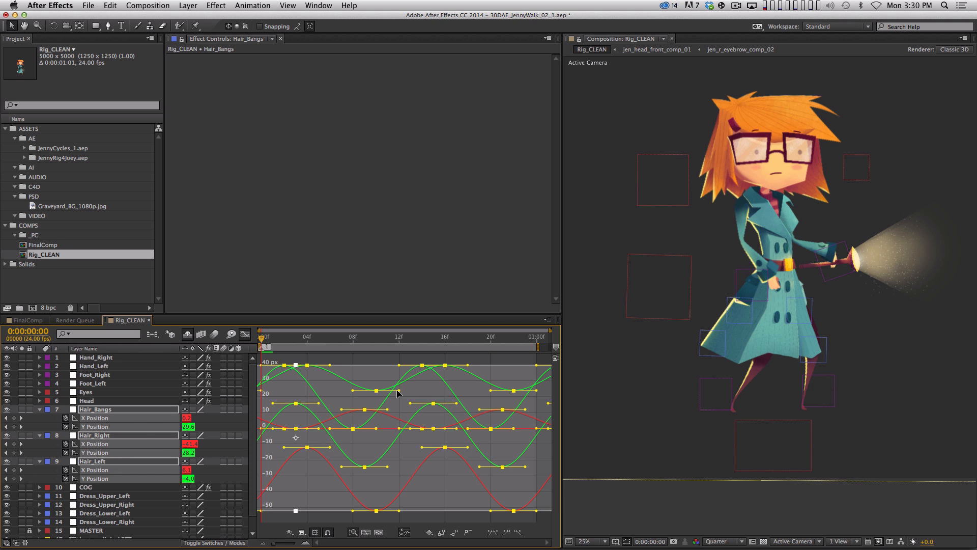
drag(398, 391, 345, 391)
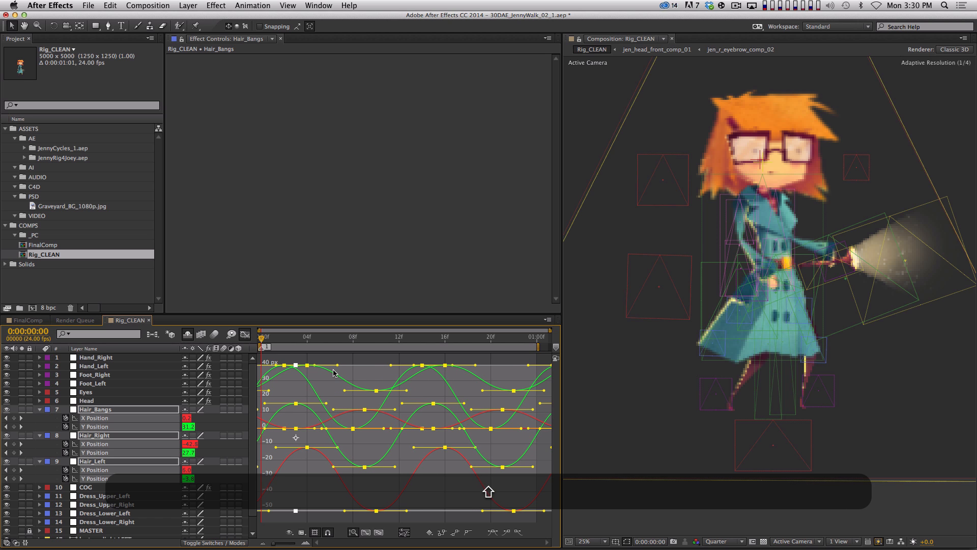
Step: Preview the walk cycle and save the project, with the hair layers collapsed and the timeline showing layer bars again
key(shift+KP_0)
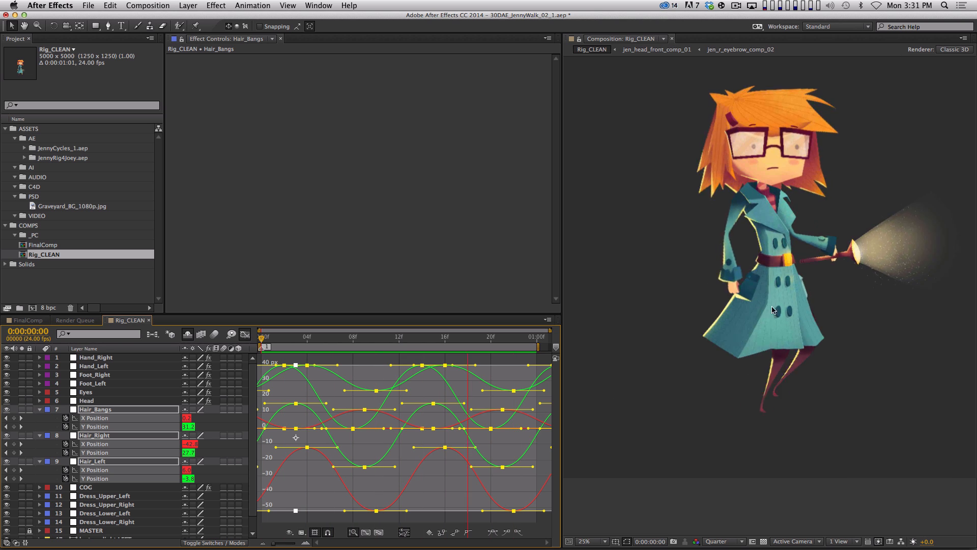
key(space)
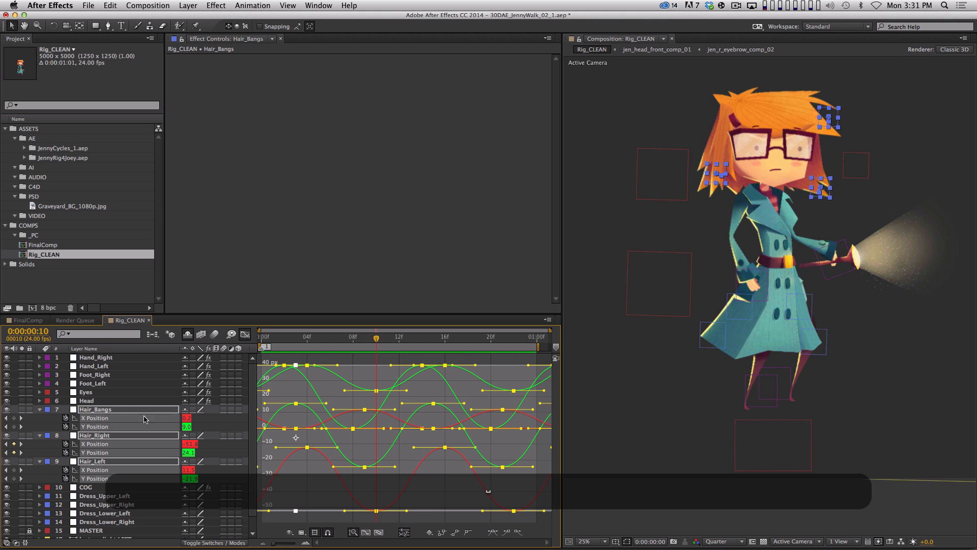
click(40, 409)
click(87, 511)
key(super+s)
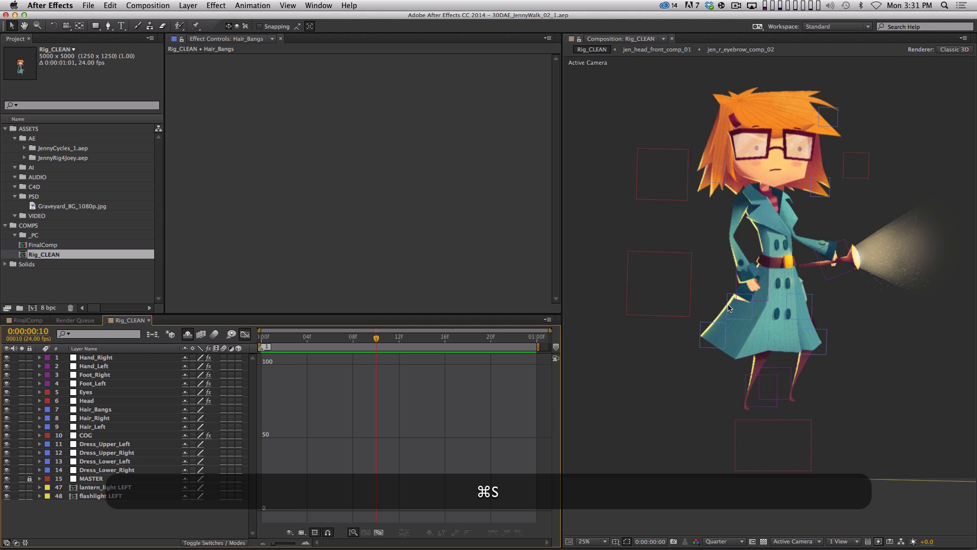
click(246, 334)
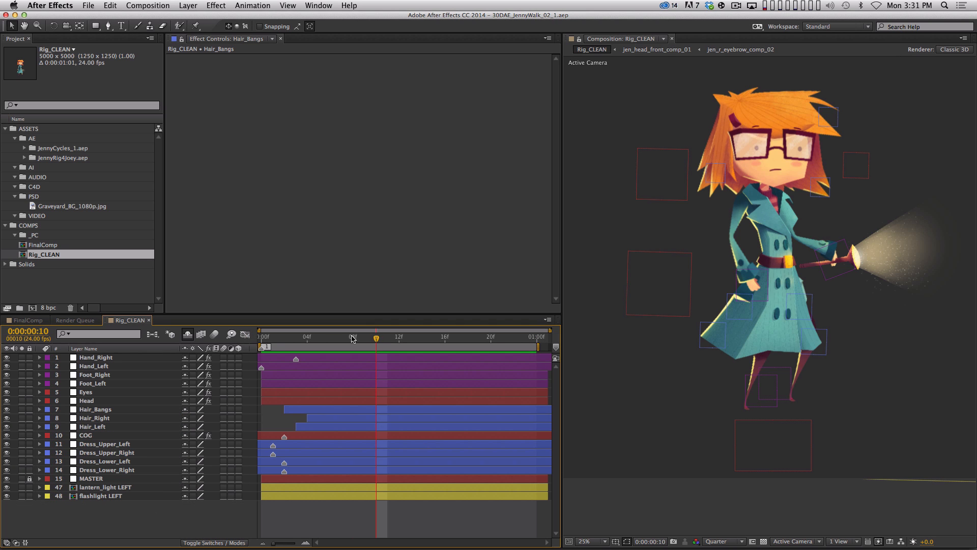
drag(351, 338, 389, 352)
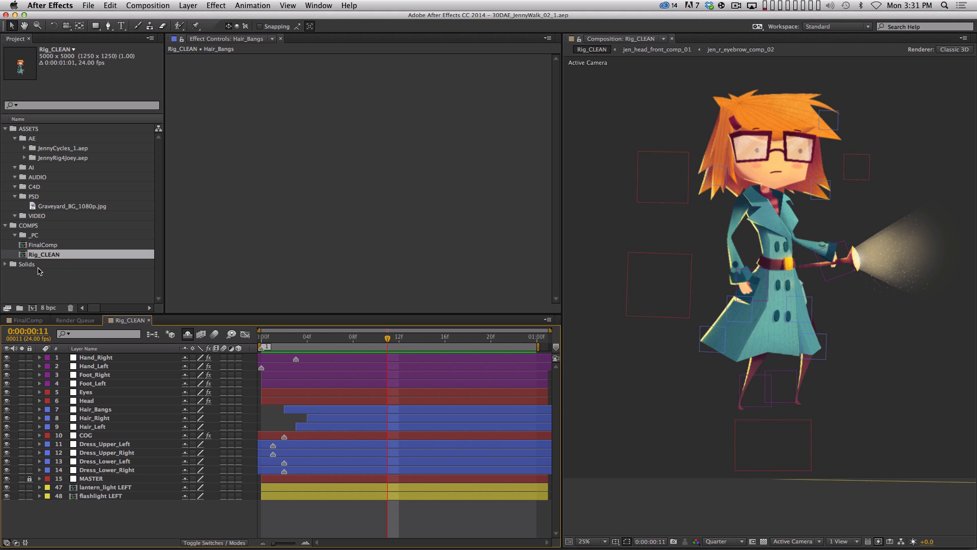
Step: Create a composition named Comp 1 with the HDTV 1080 24 preset and a 6-second duration
key(super+n)
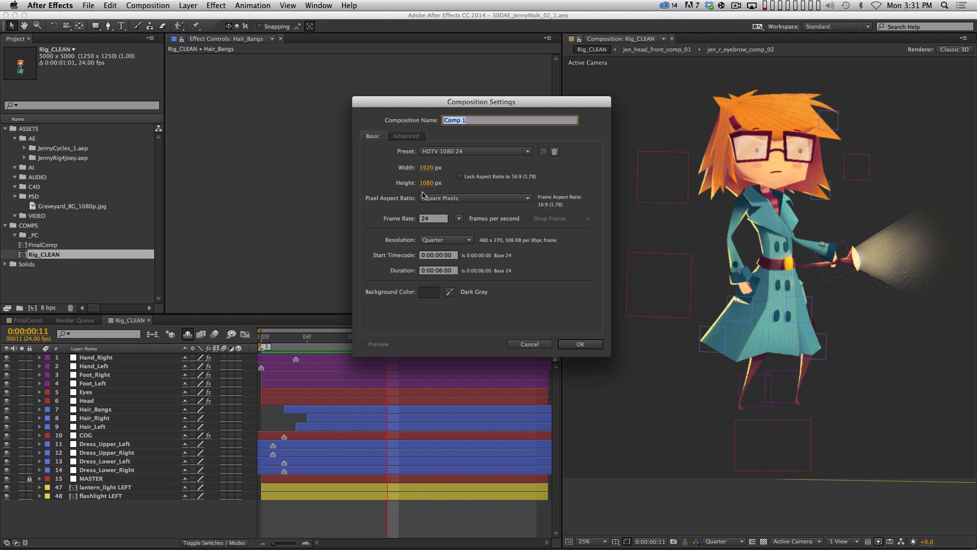
click(580, 344)
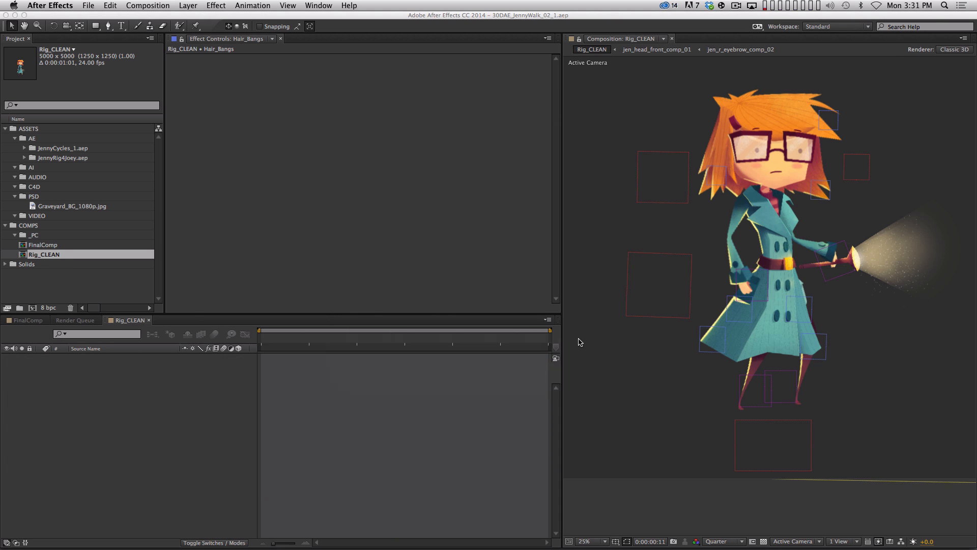
Step: Reset the Standard workspace to its original layout
click(331, 7)
mouse_move(345, 18)
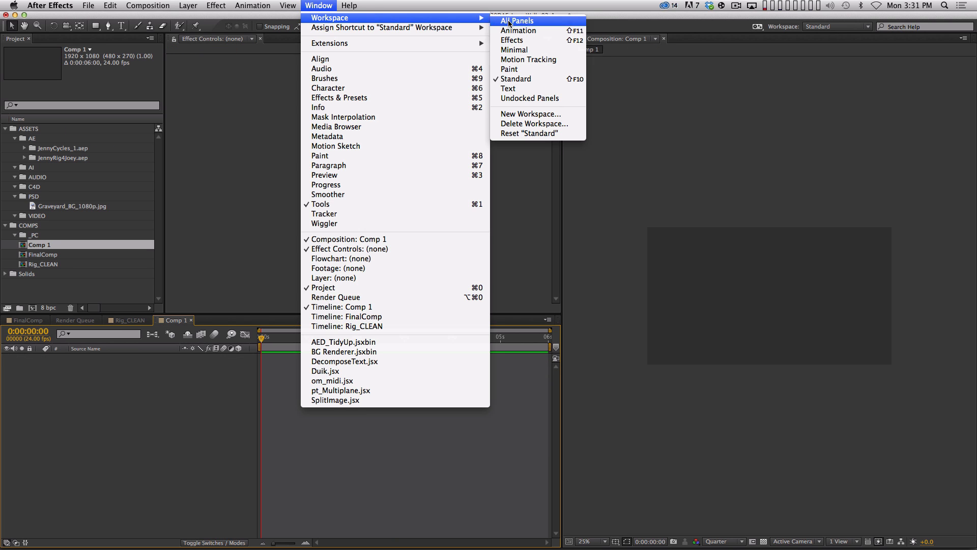
click(526, 79)
click(326, 6)
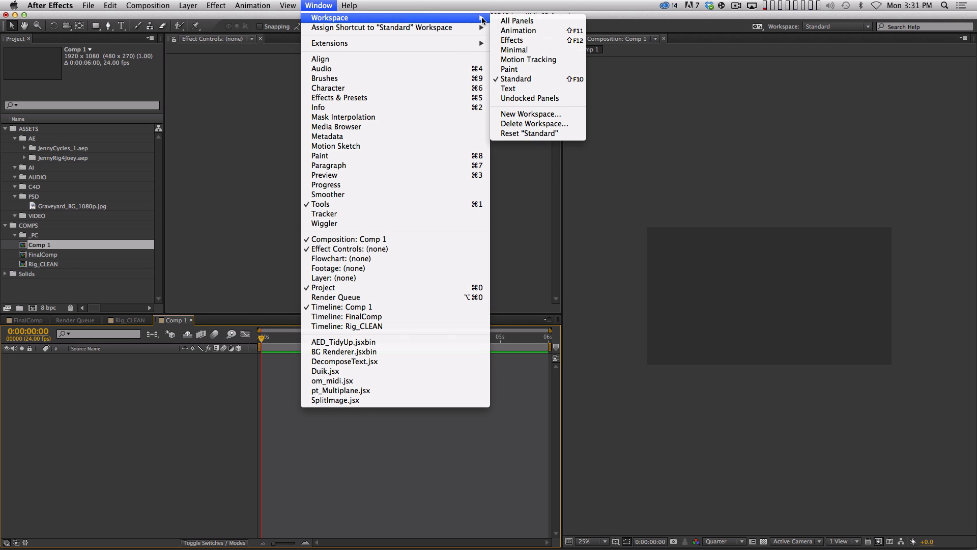
click(534, 134)
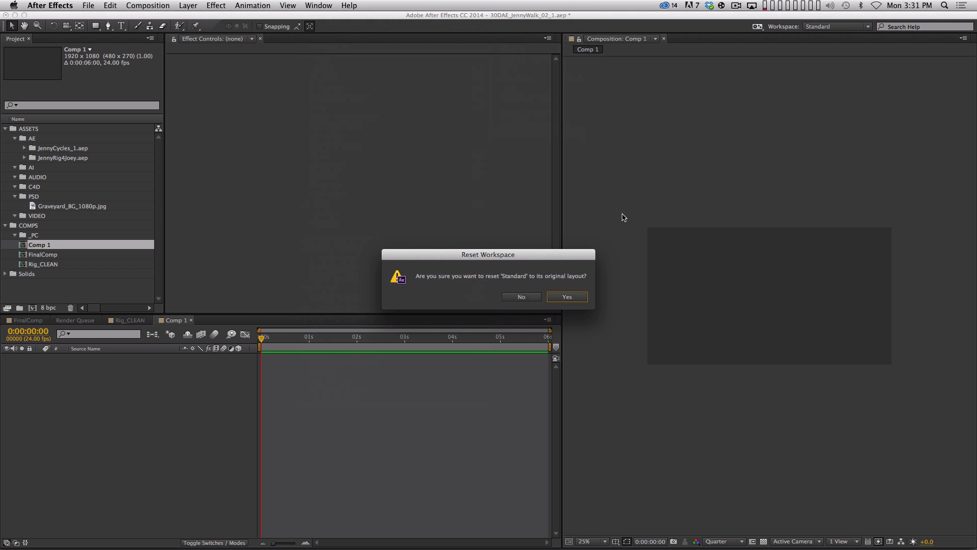
click(567, 296)
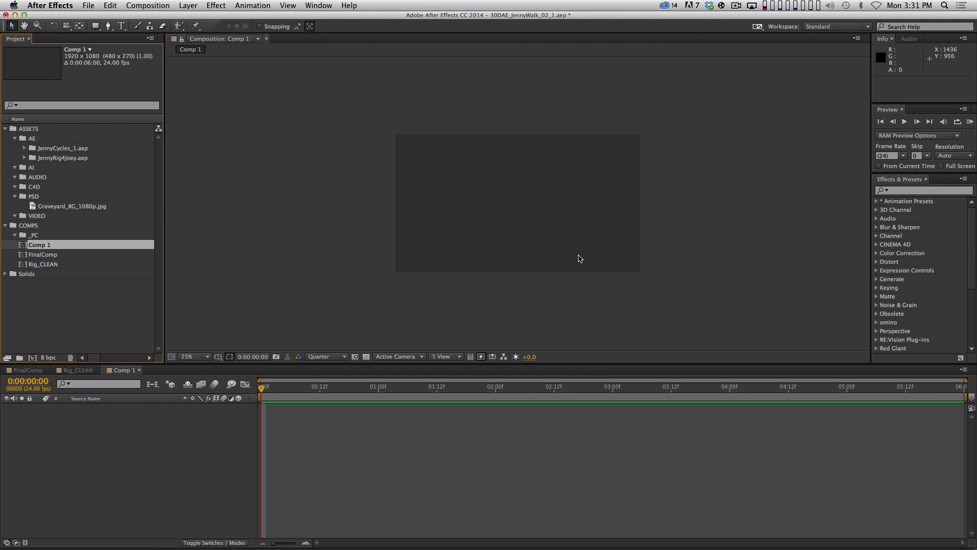
Step: Add the Rig_CLEAN composition as a layer in Comp 1
key(period)
click(580, 315)
key(period)
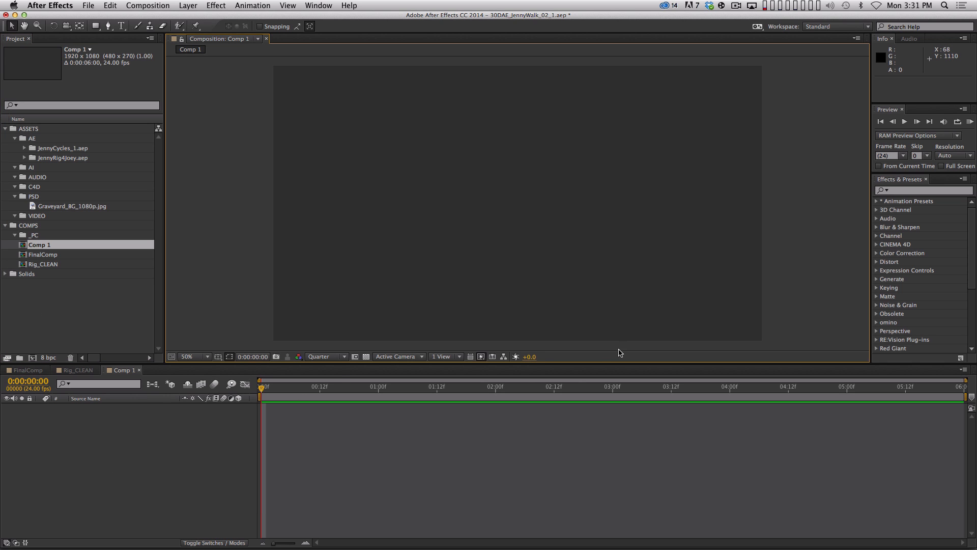
click(41, 264)
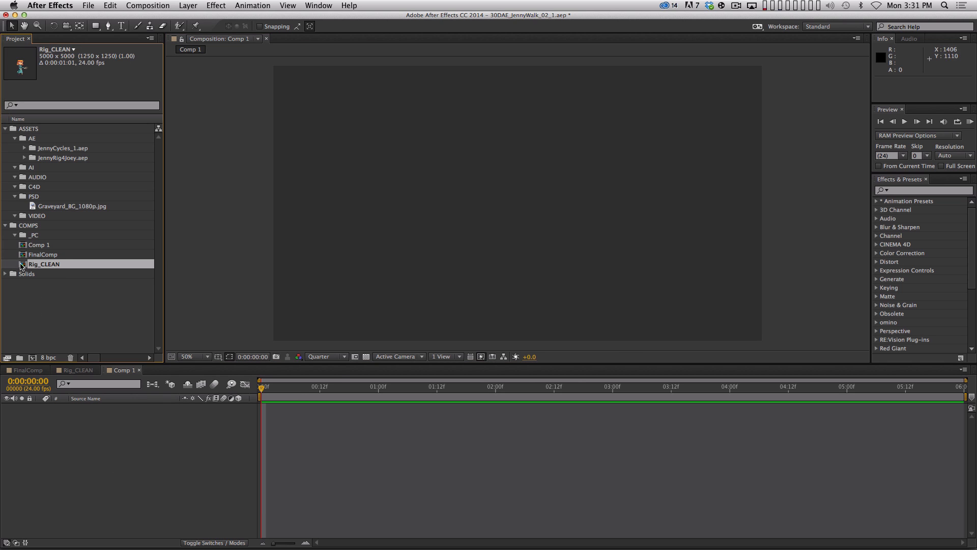
drag(51, 265, 86, 432)
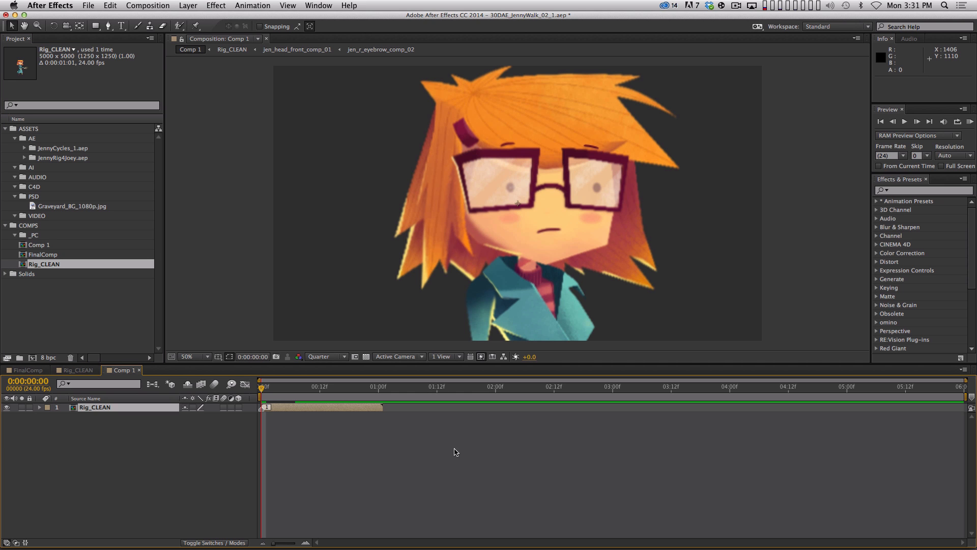
Step: Scale the Rig_CLEAN layer to 25.8%, place it at about 330, 428, and use Half preview resolution
key(s)
drag(194, 417, 315, 366)
click(321, 356)
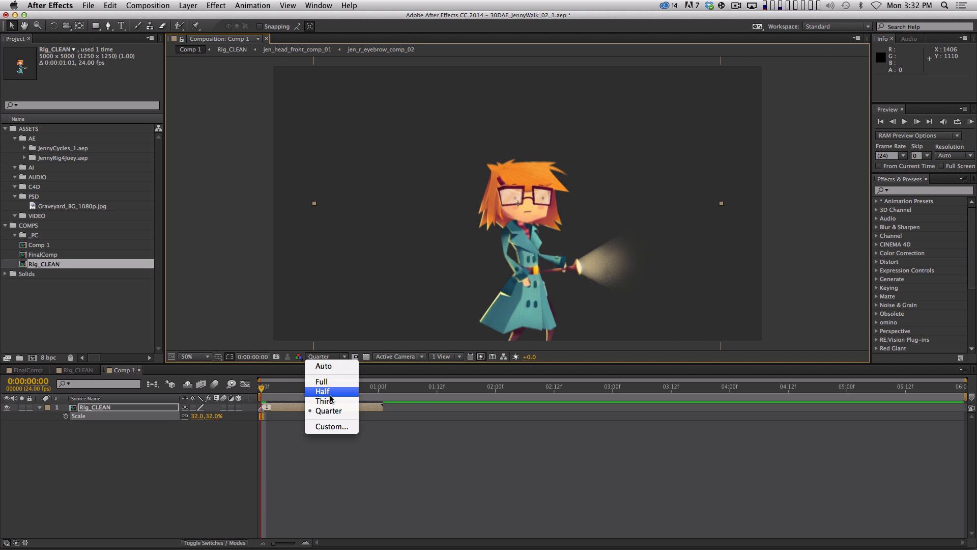
click(326, 393)
drag(217, 417, 274, 381)
drag(533, 283, 372, 254)
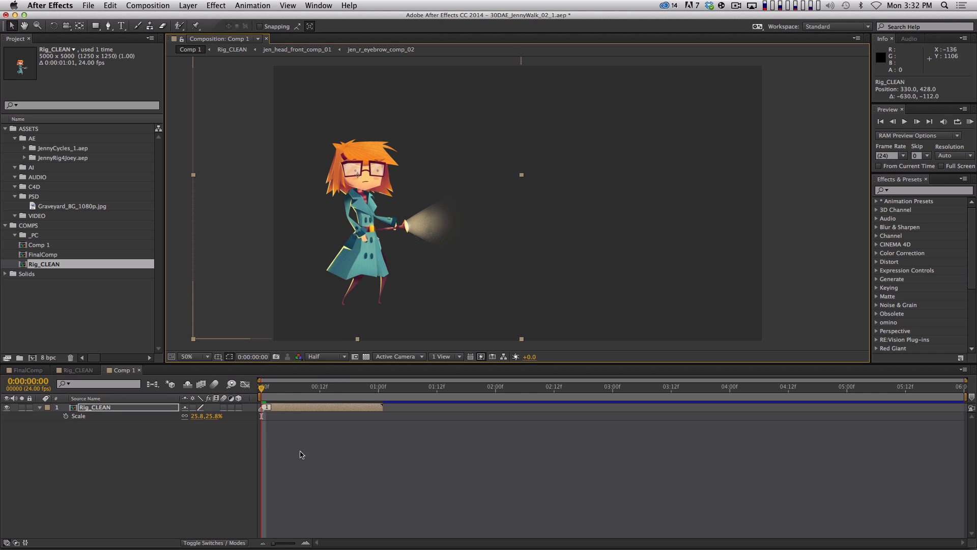
Step: Enable time remapping on the Rig_CLEAN layer and extend its out point to about 5:15
drag(273, 387, 191, 410)
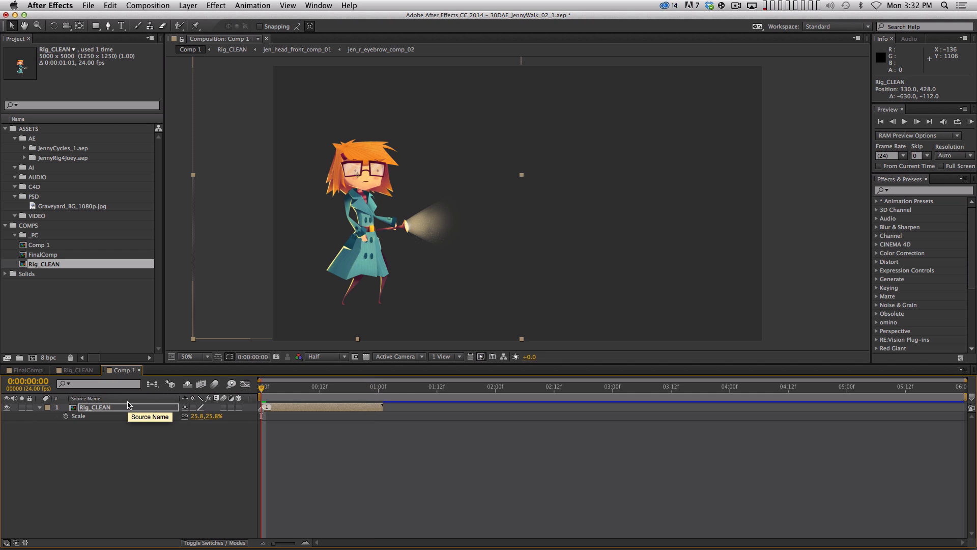
key(alt+super+t)
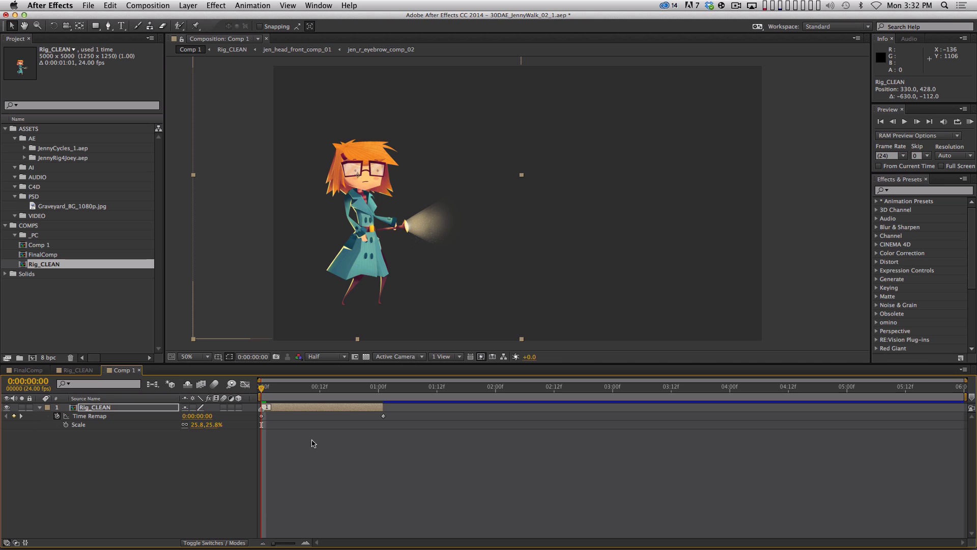
drag(384, 407, 924, 407)
click(128, 458)
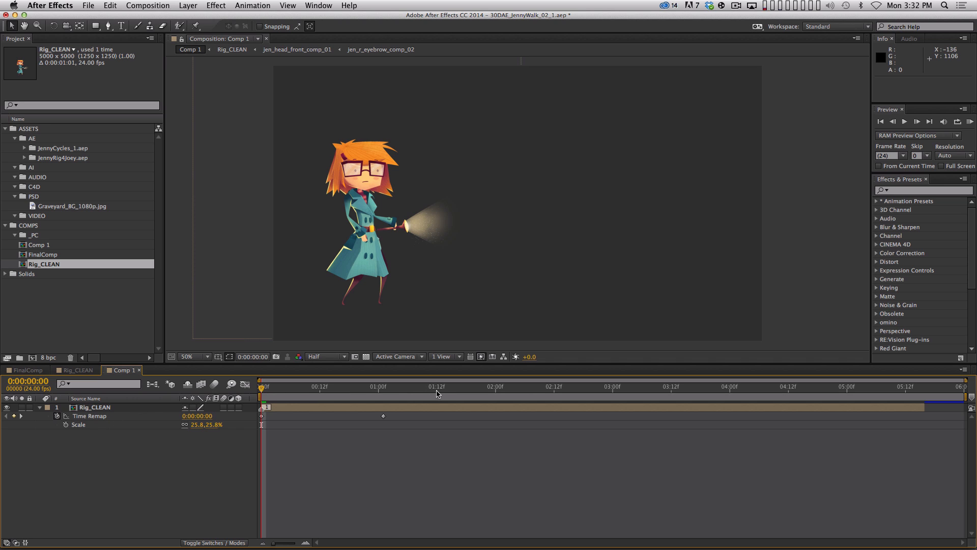
Step: End the work area at 0:00:01:19 and preview the time-remapped walk in Comp 1
click(471, 391)
key(KP_0)
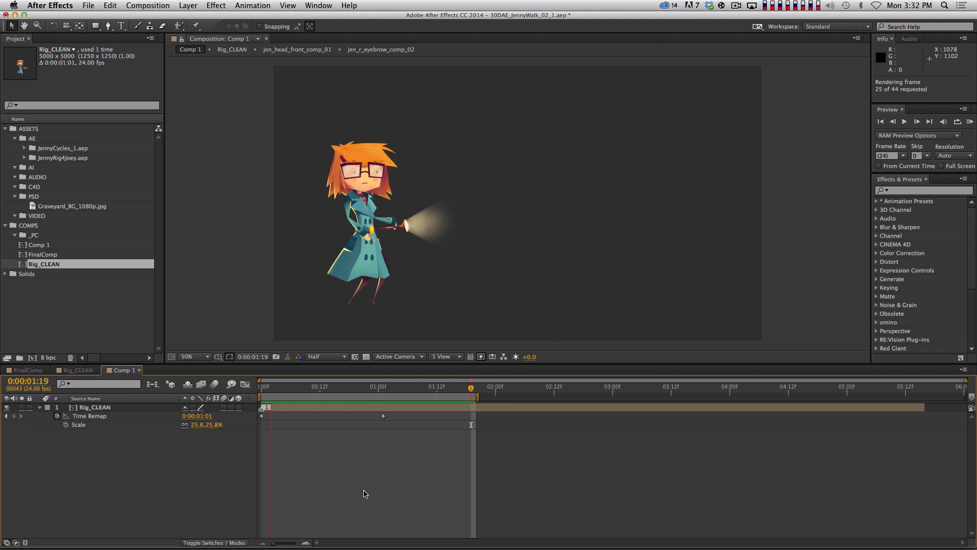
key(space)
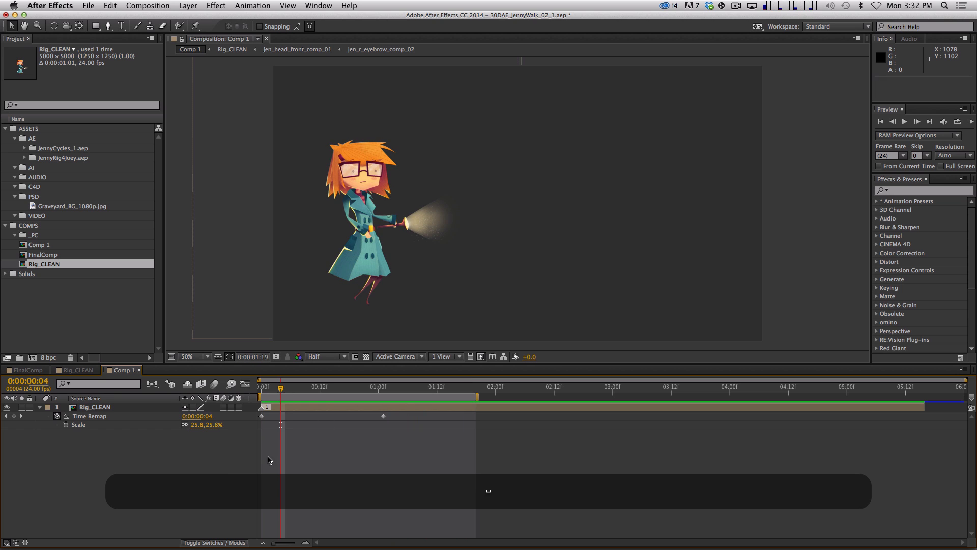
Step: Add the expression loopOut("cycle") to the Rig_CLEAN layer's Time Remap and go to its end keyframe at 0:00:01:01
alt+click(58, 417)
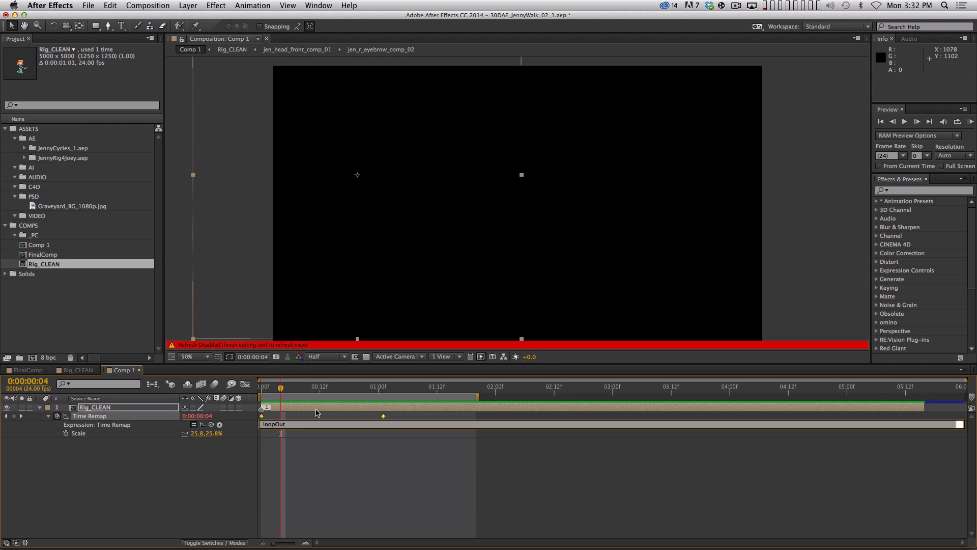
key(shift)
text(cycle"))
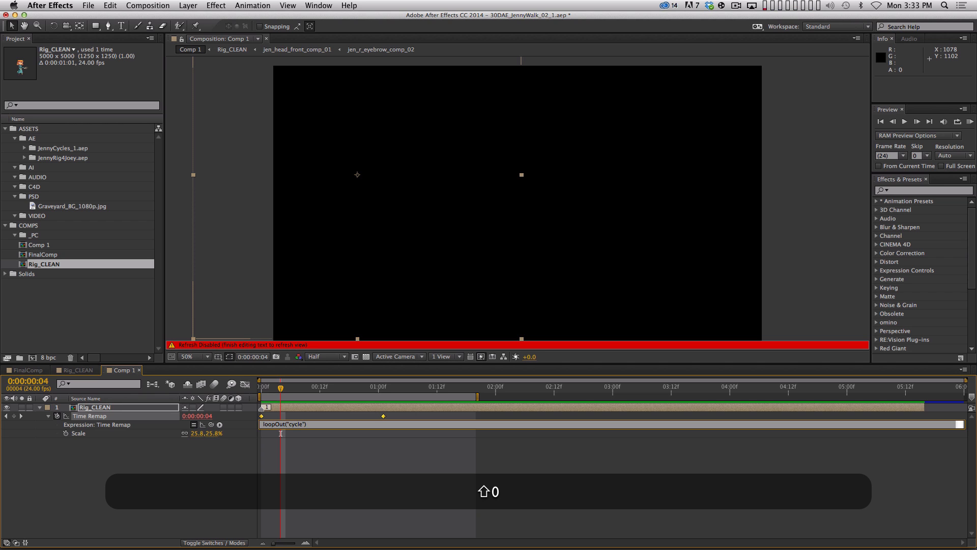
key(KP_Enter)
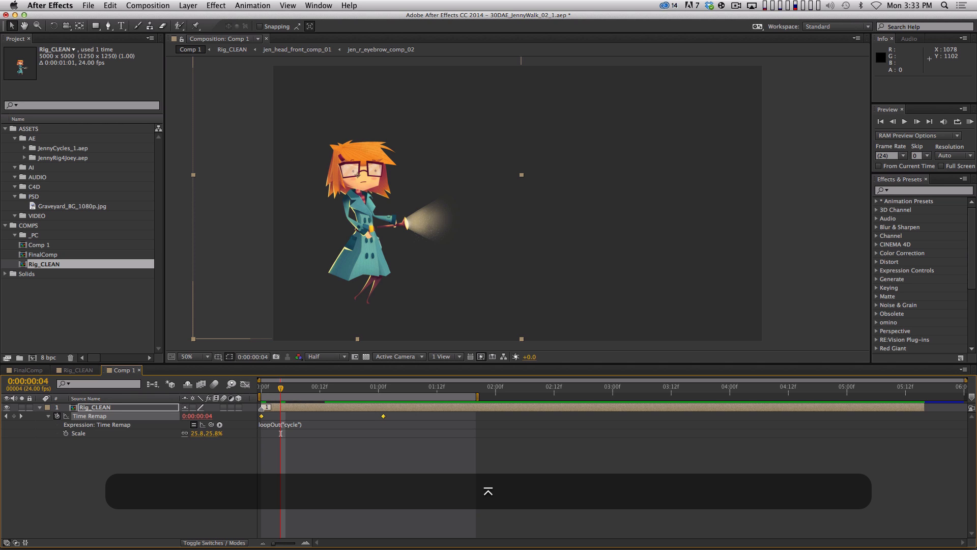
drag(281, 390, 385, 395)
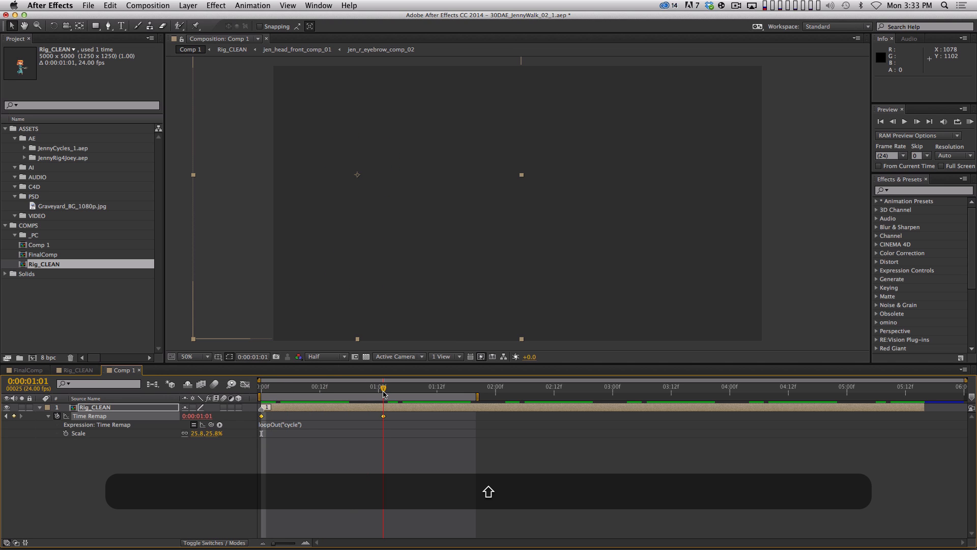
Step: Add a Time Remap keyframe at 0:00:01:00 on the Rig_CLEAN layer and delete the one at 0:00:01:01
click(389, 392)
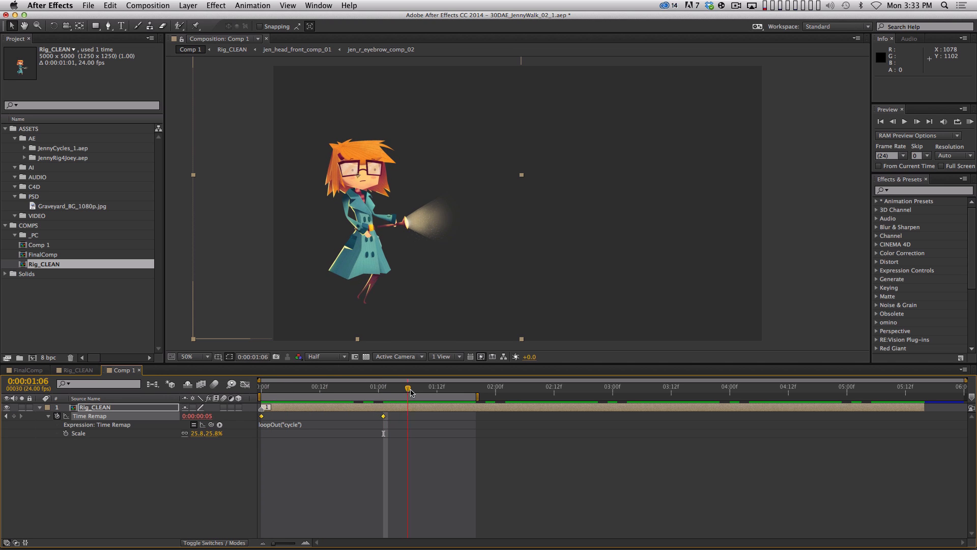
drag(389, 393, 381, 399)
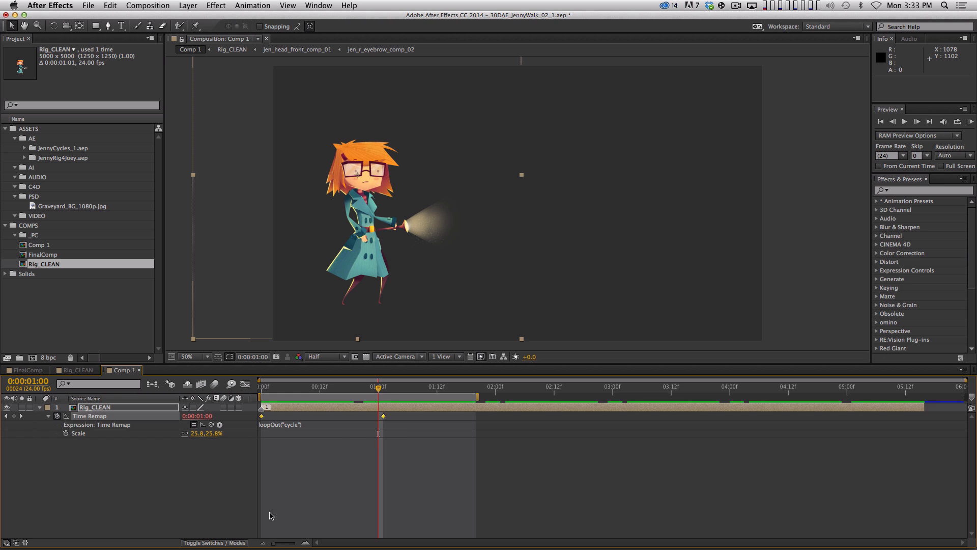
click(392, 488)
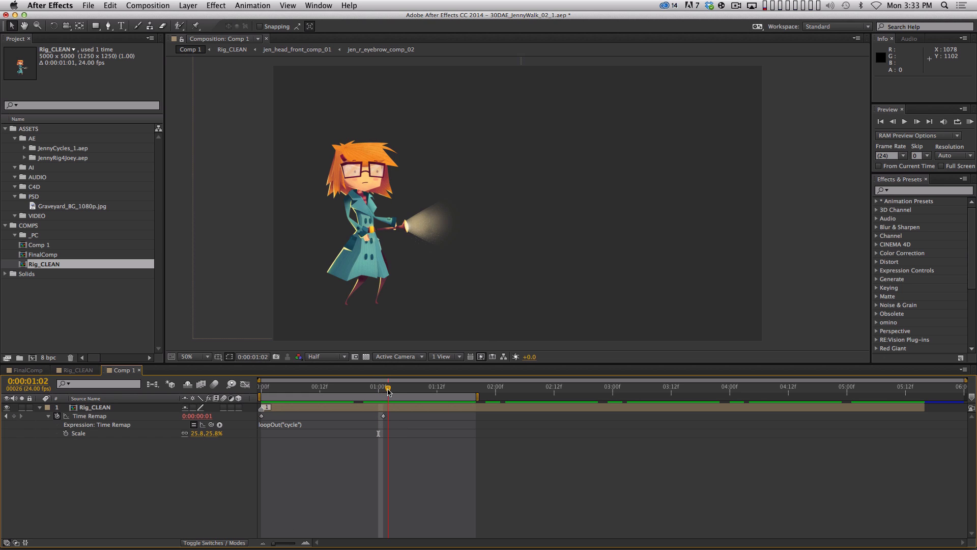
drag(378, 393, 377, 396)
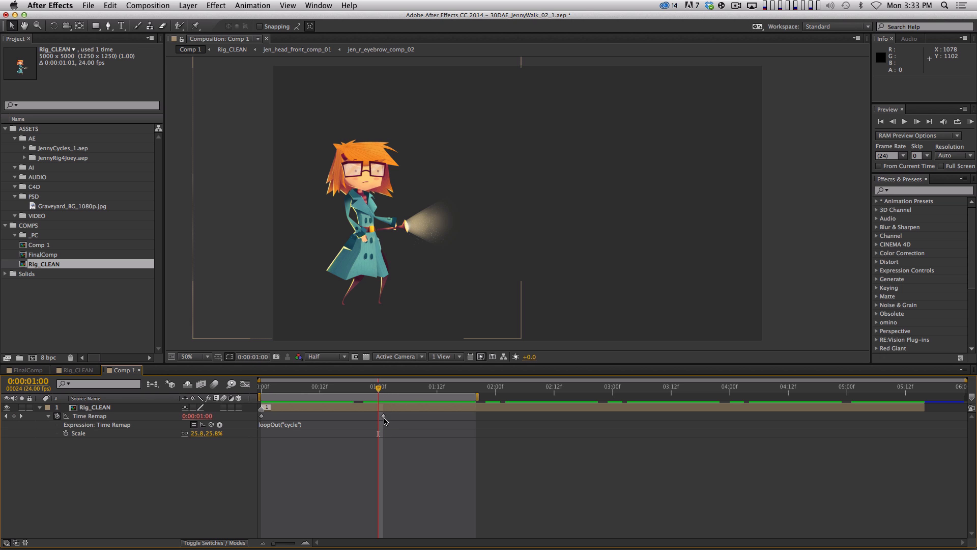
click(14, 416)
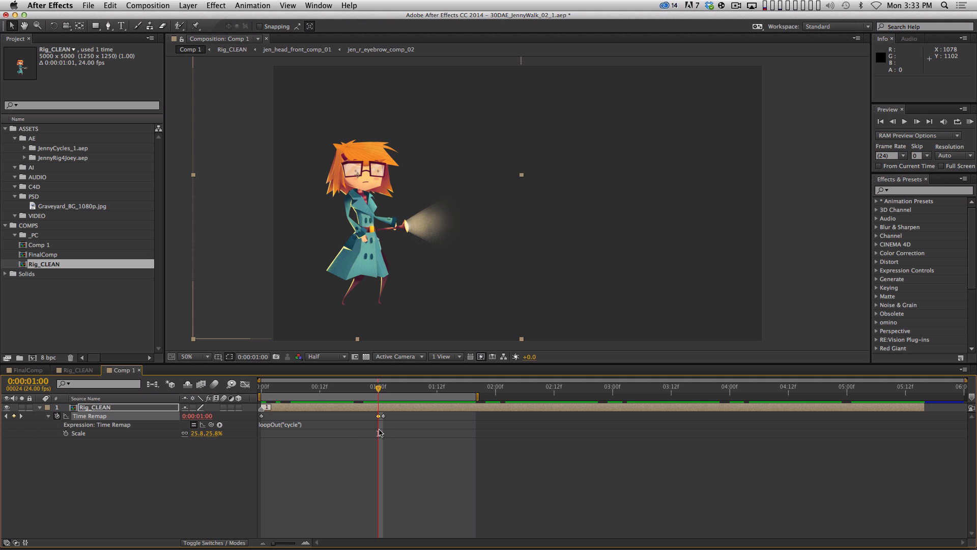
click(384, 416)
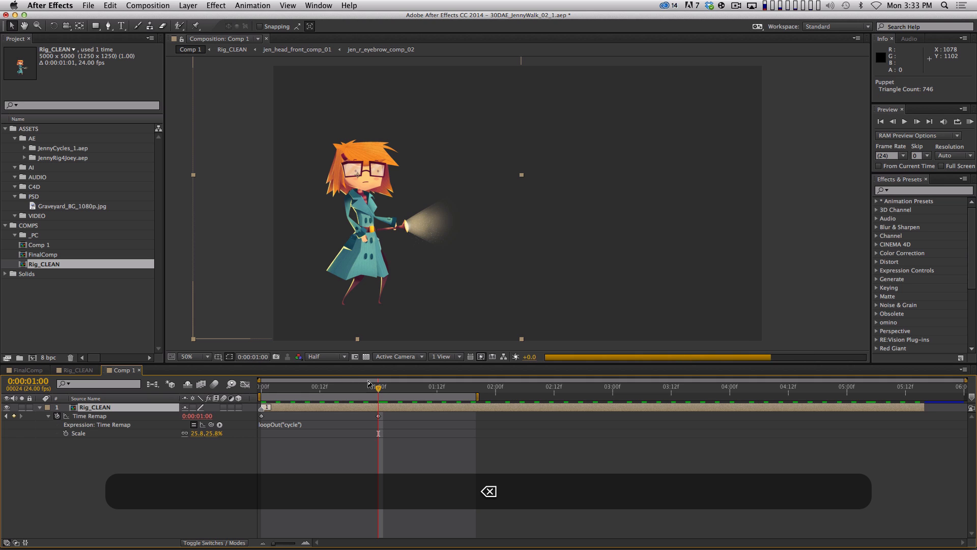
key(Page_Down)
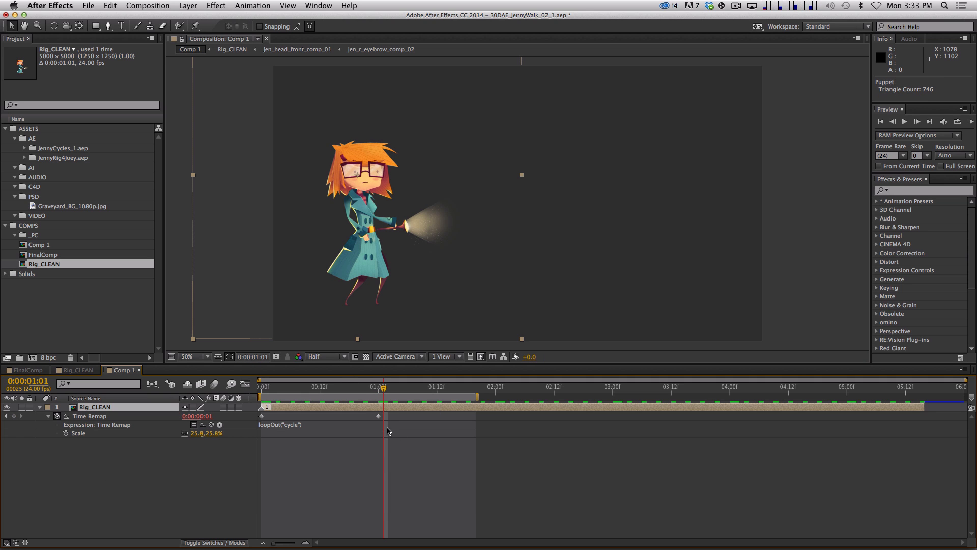
Step: Check the frames around the loop point, end the work area at 0:00:03:13, and preview the looping walk
drag(383, 390, 245, 406)
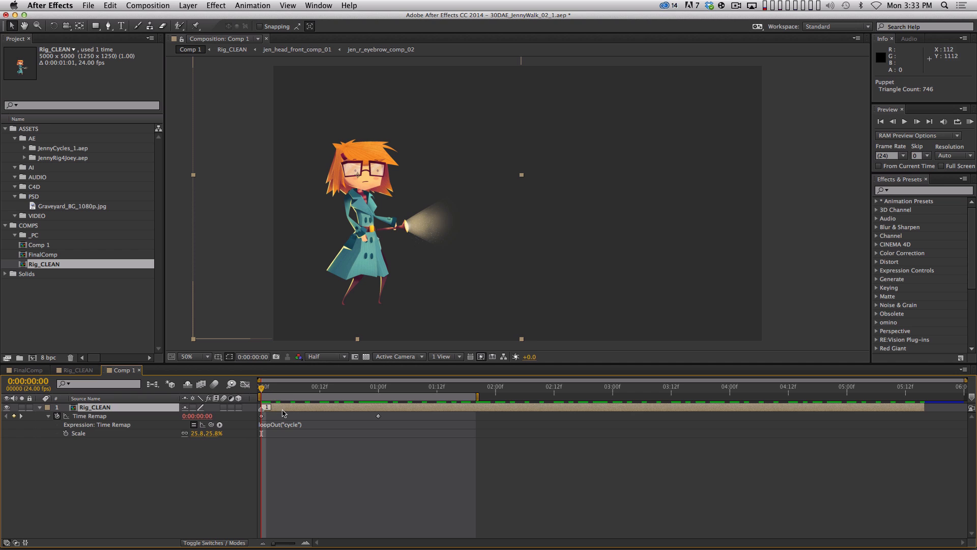
drag(344, 392, 378, 391)
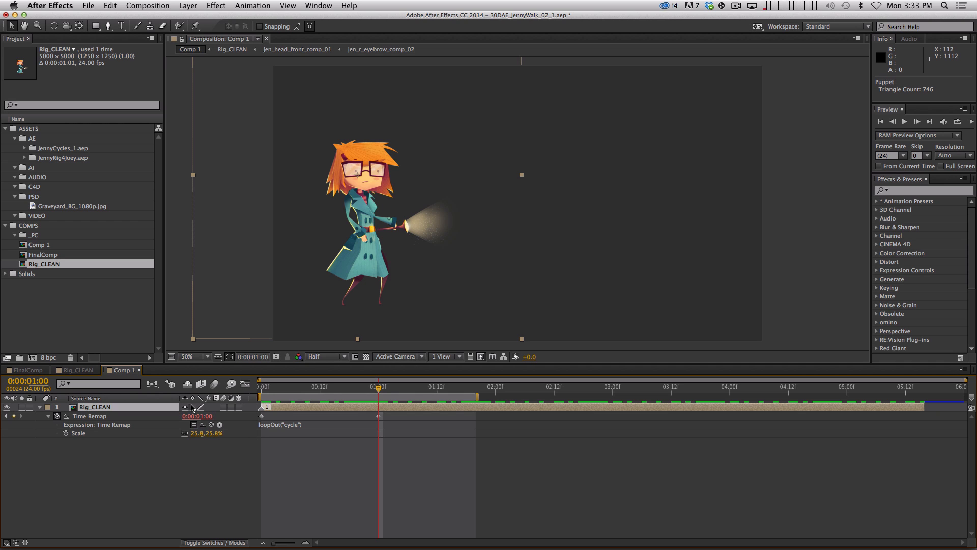
key(Page_Down)
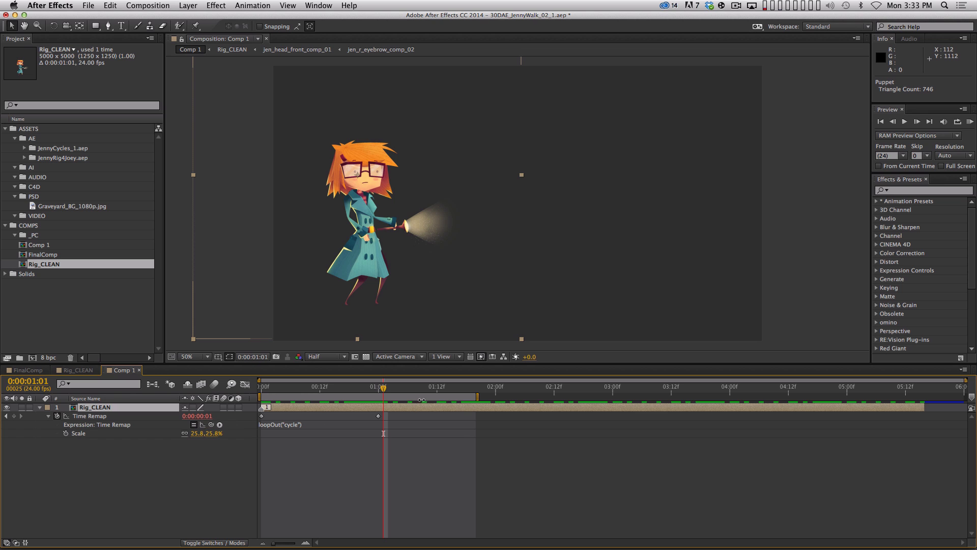
drag(384, 389, 676, 388)
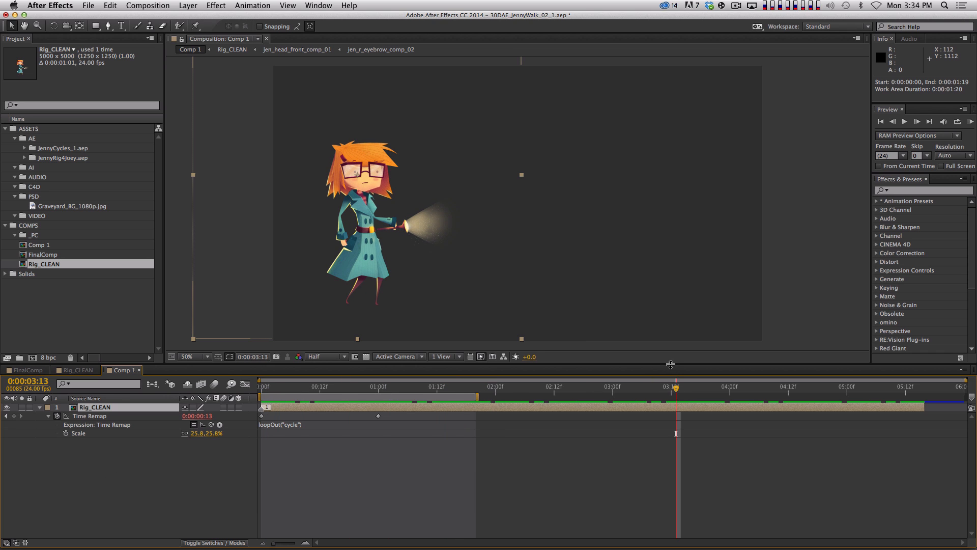
key(n)
key(0)
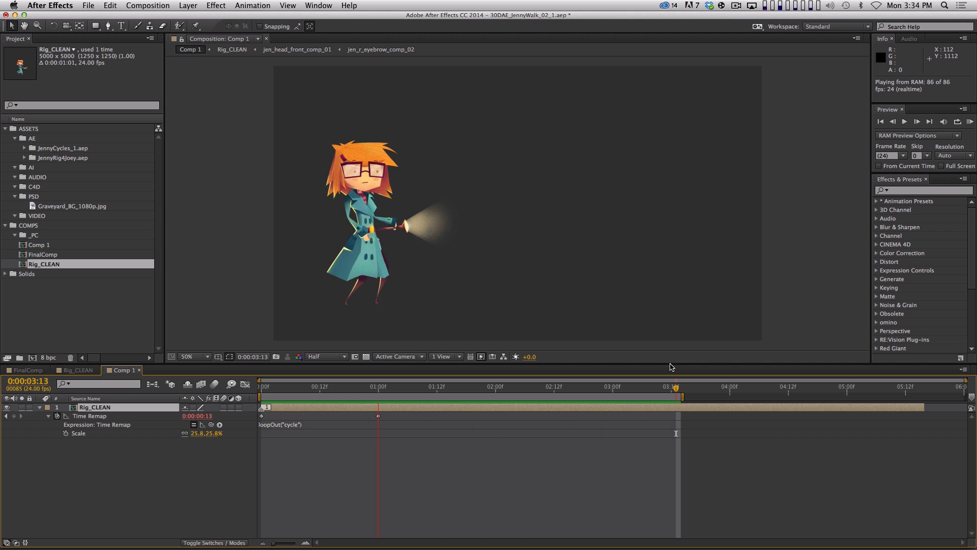
key(space)
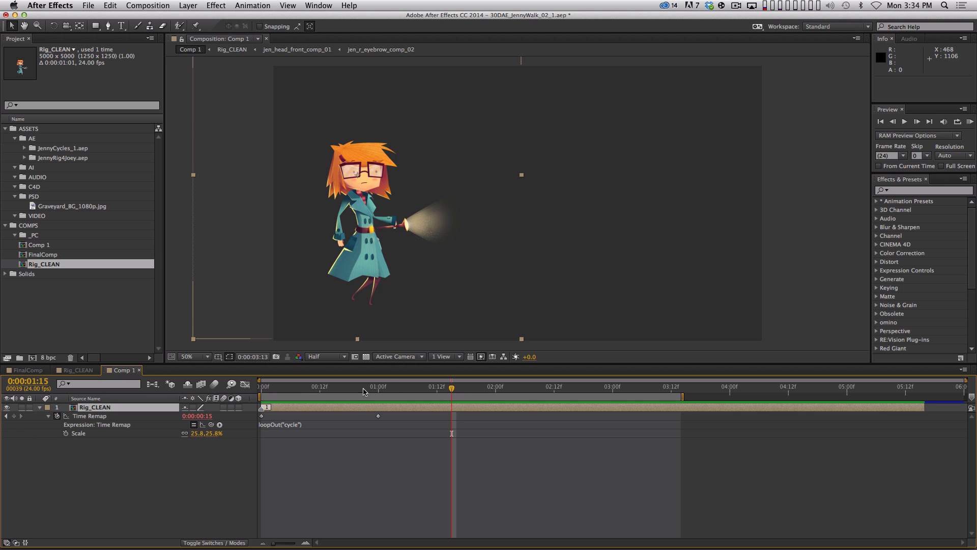
Step: Separate the Rig_CLEAN layer's Position dimensions and enable keyframing for X Position at 0:00:00:00
key(Home)
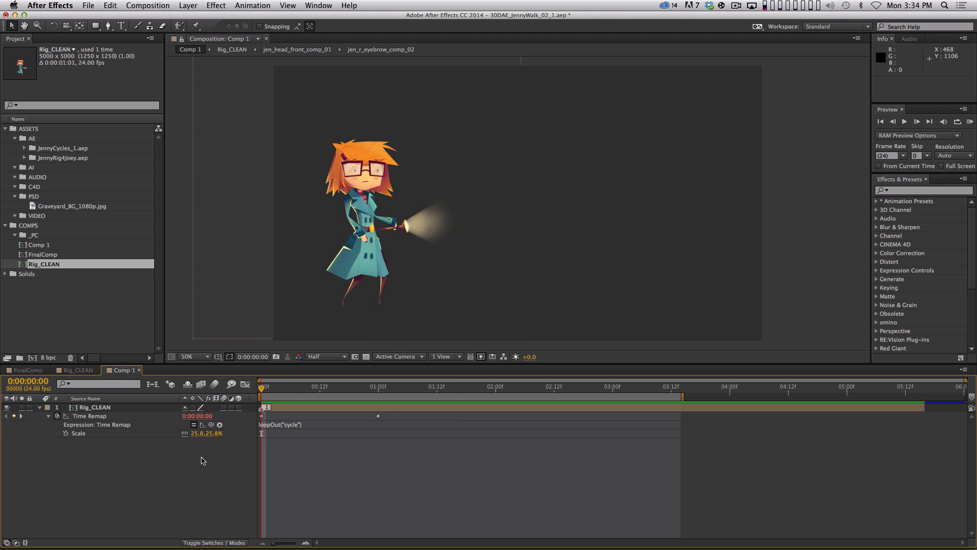
click(129, 405)
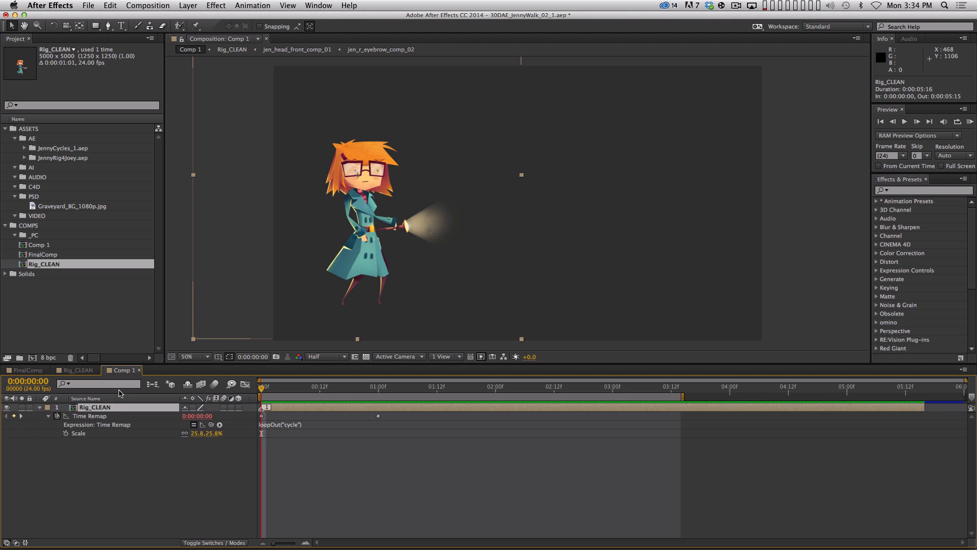
key(p)
right_click(76, 416)
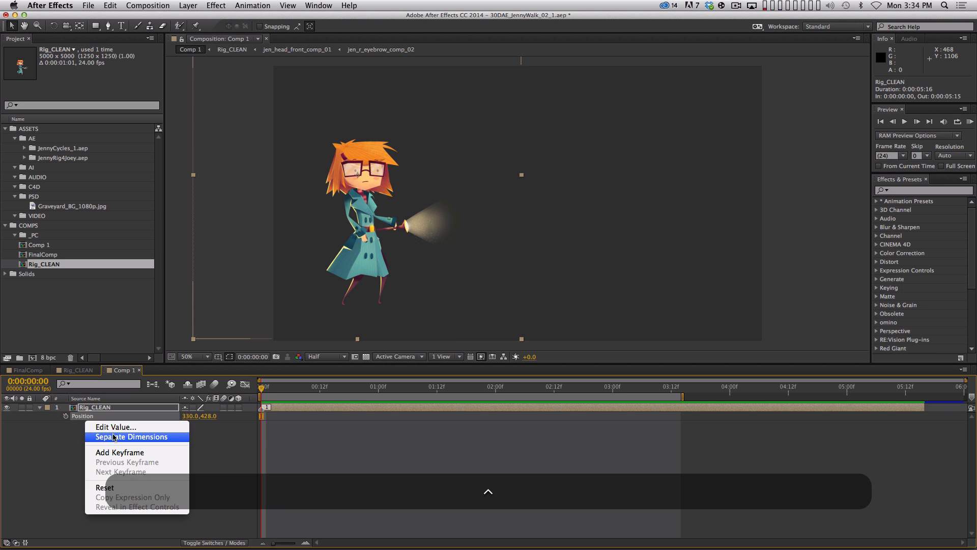
click(112, 438)
click(65, 416)
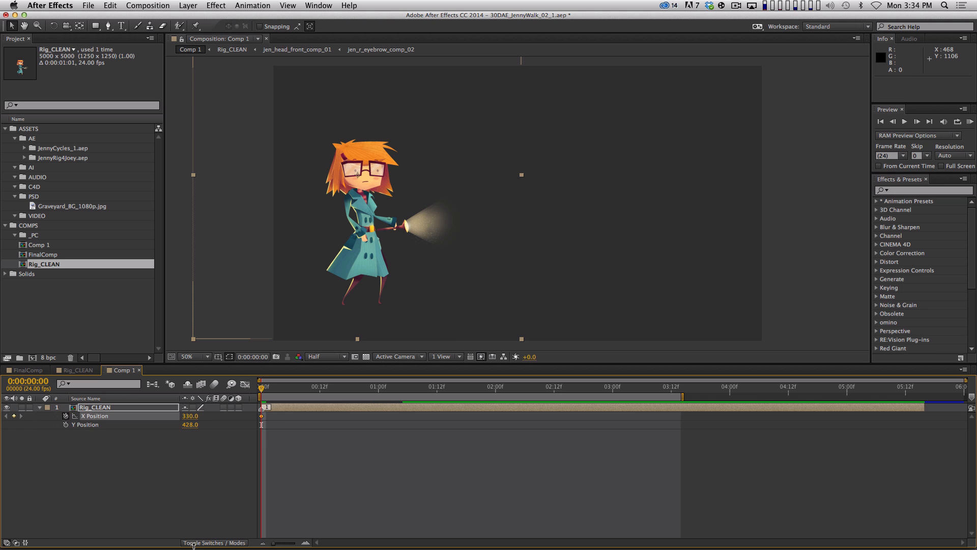
Step: Try an X Position keyframe of 930 at 0:00:02:14, preview the movement, and shift that keyframe to 0:00:01:18
click(564, 389)
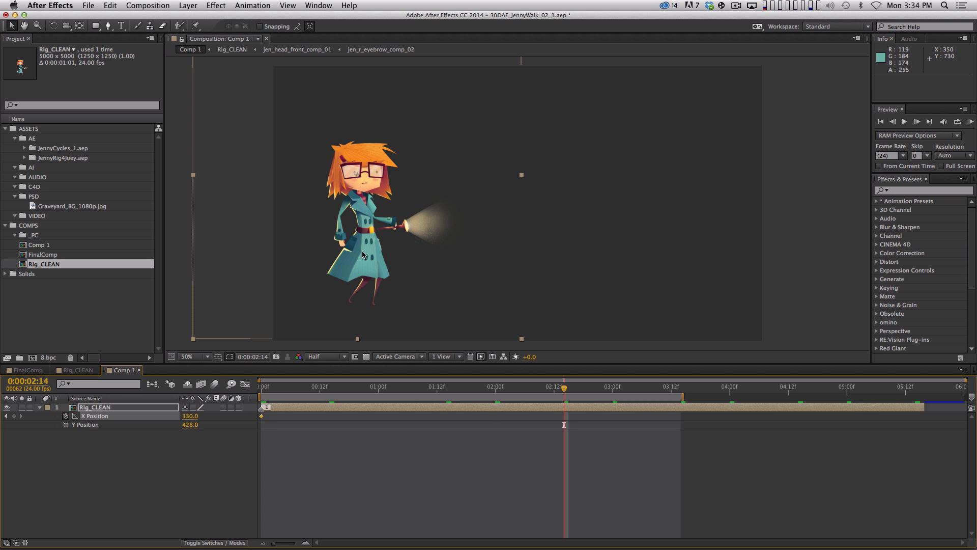
drag(423, 285, 501, 341)
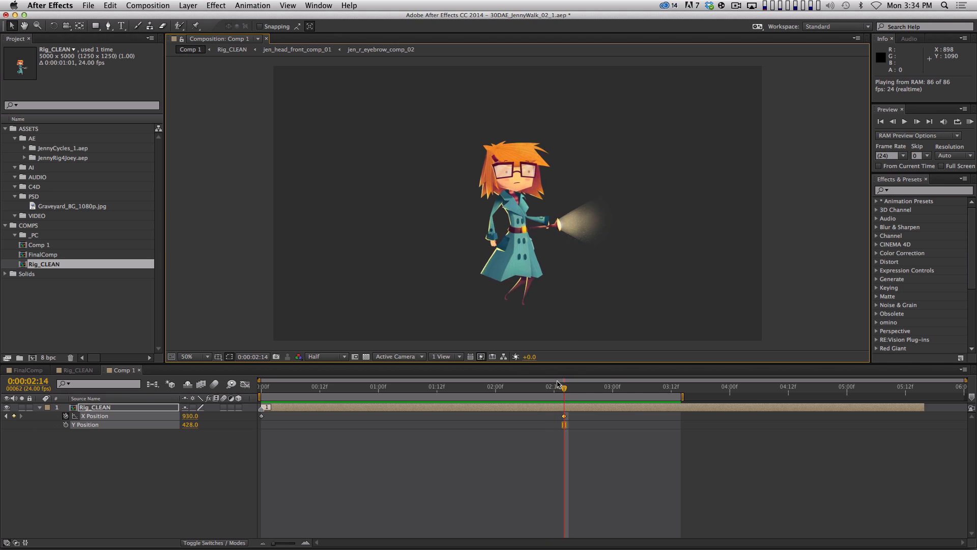
drag(559, 386, 267, 401)
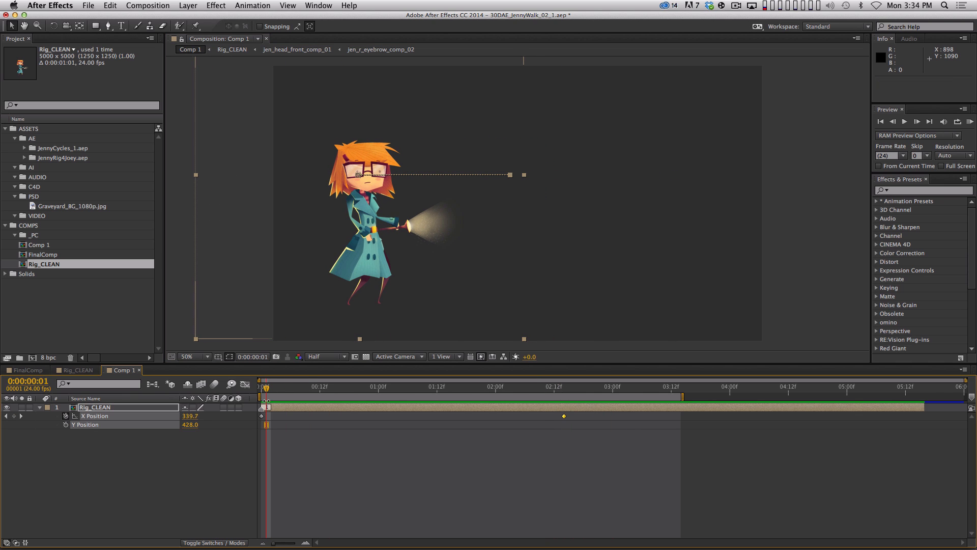
drag(564, 415, 466, 416)
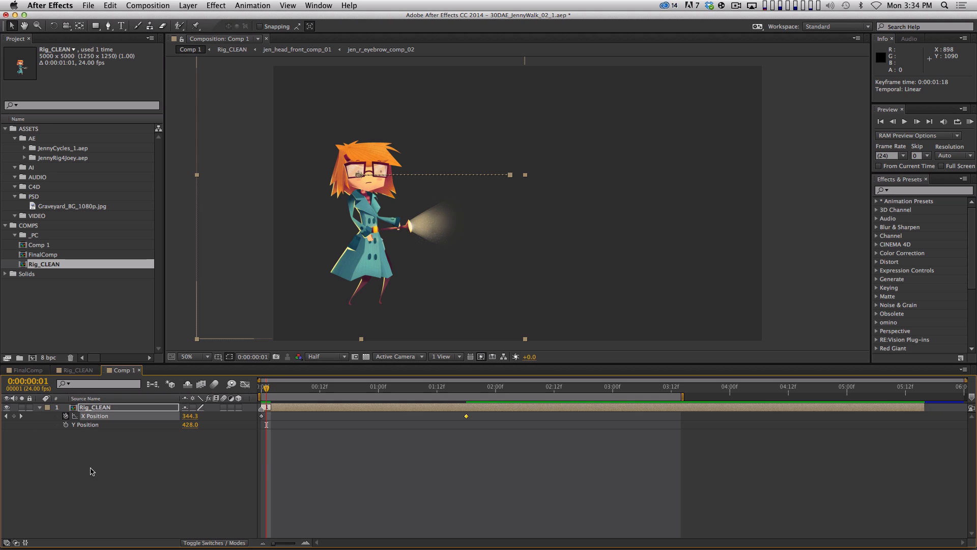
click(125, 449)
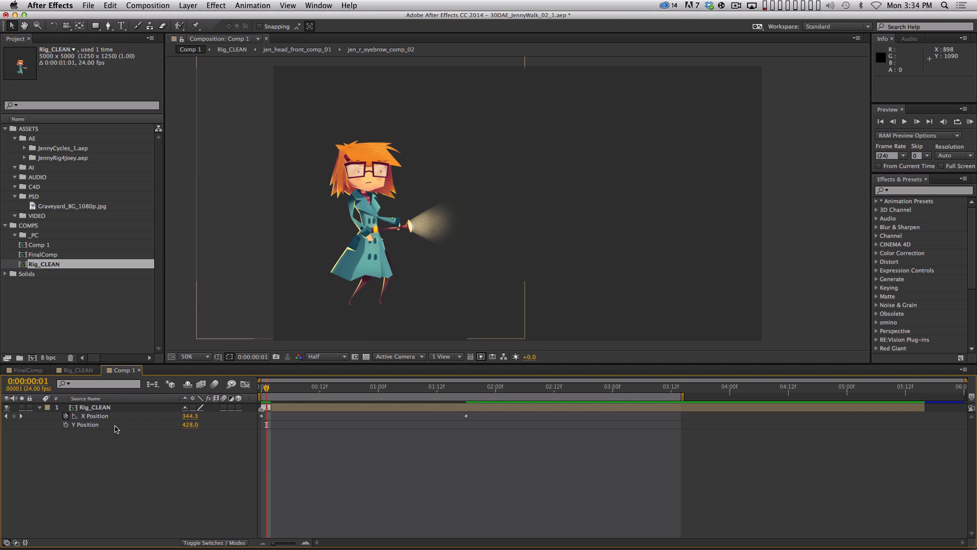
Step: Show the rulers in the composition at 100% zoom and place a vertical guide at 418 on the character's front foot
key(Home)
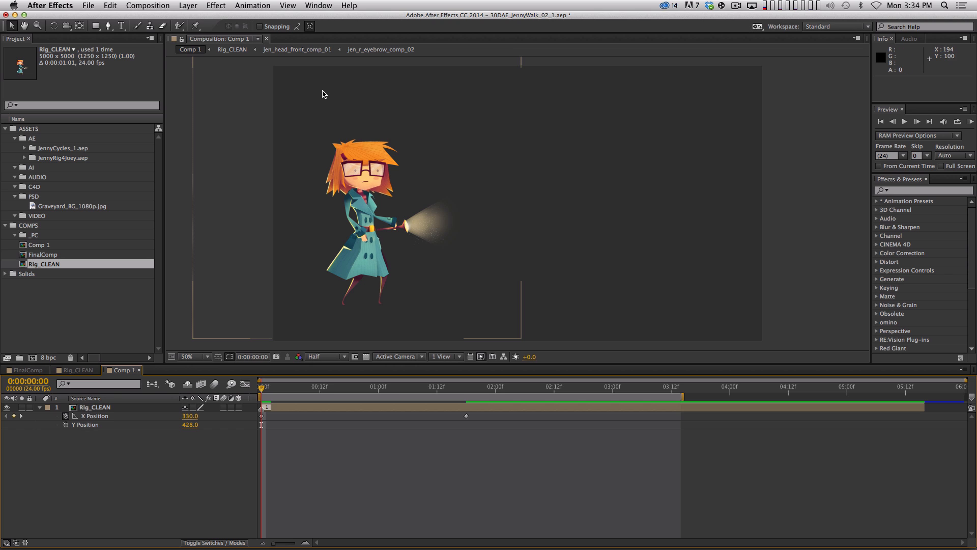
key(super+r)
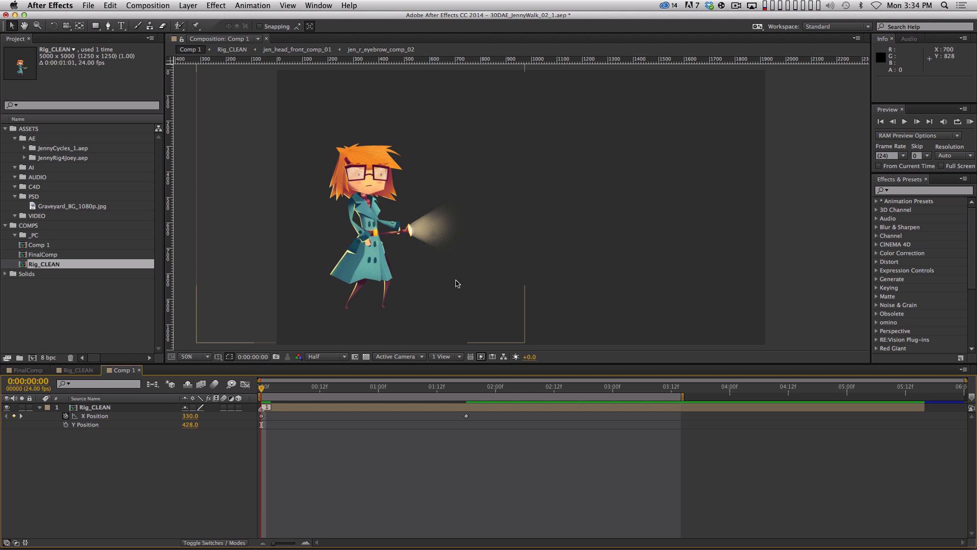
key(period)
drag(351, 276, 525, 138)
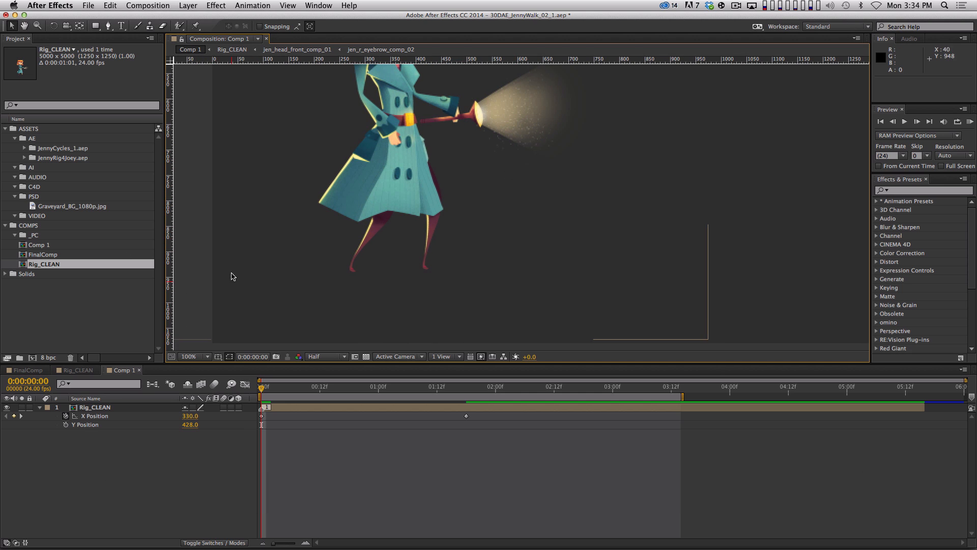
drag(172, 296, 426, 295)
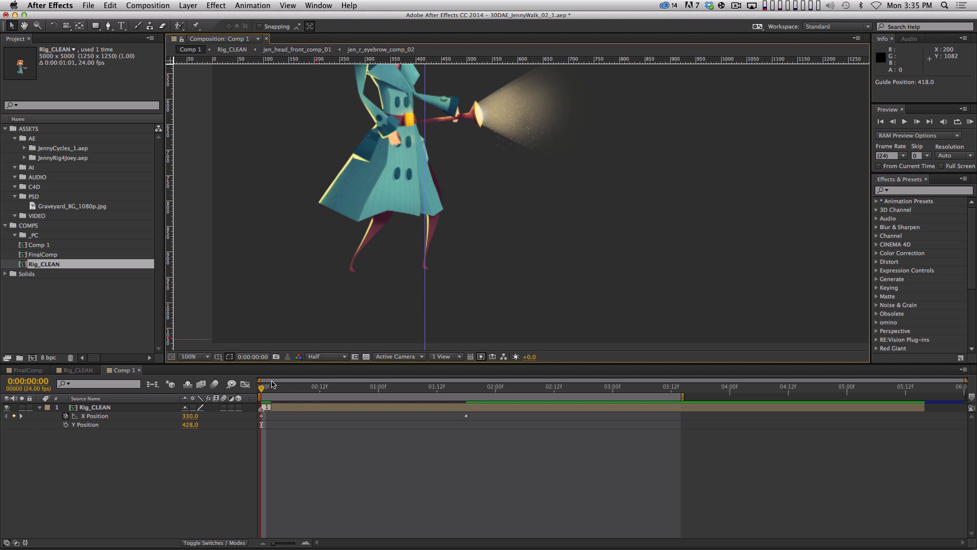
Step: Remove all X Position keyframes from the Rig_CLEAN layer and scrub the walk in place, returning to the first frame
mouse_move(262, 387)
mouse_down()
mouse_move(339, 387)
mouse_move(240, 410)
mouse_move(305, 388)
mouse_move(257, 399)
mouse_up()
click(84, 416)
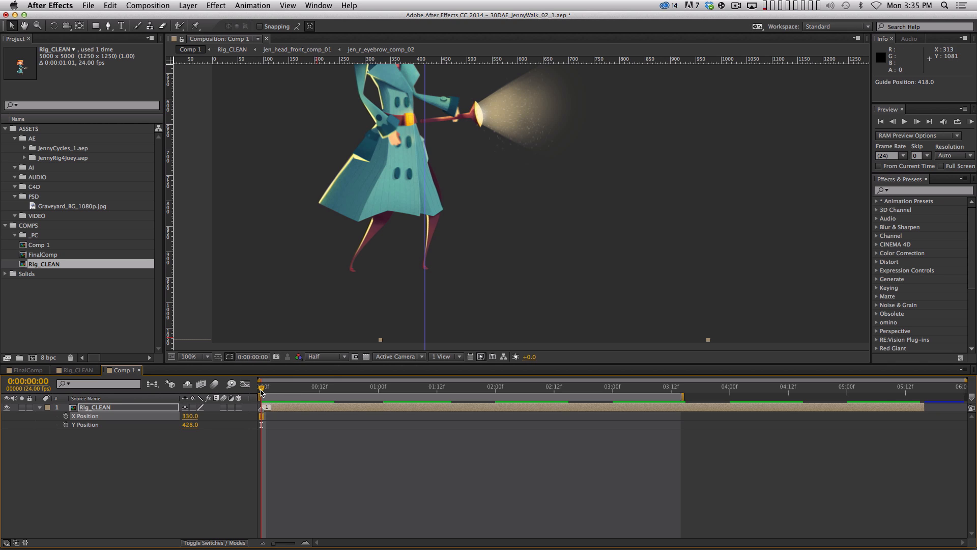
click(330, 388)
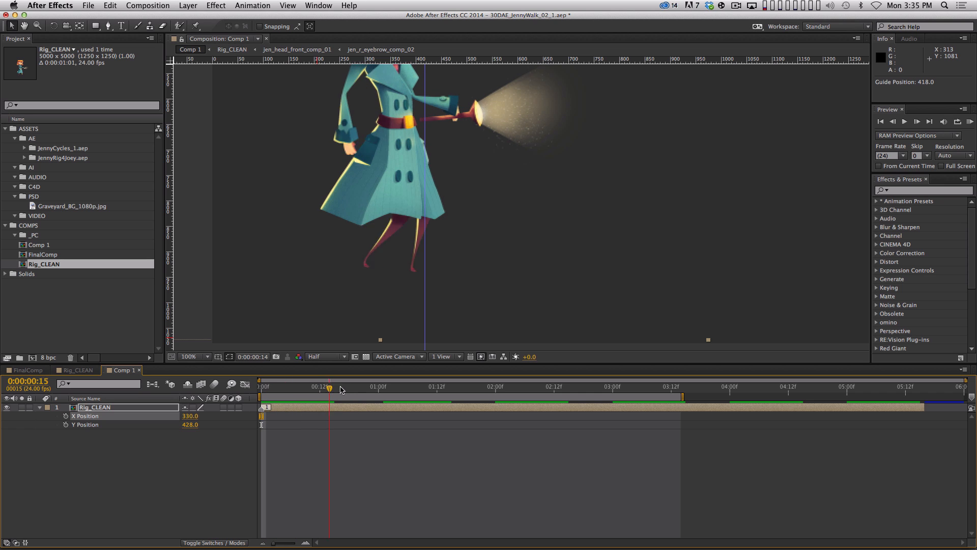
drag(341, 390, 257, 401)
Step: Step through the walk frame by frame to 0:00:00:12, comparing the planted foot's slide with the guide
key(Page_Down)
key(Page_Down)
key(Page_Down)
key(Page_Down)
key(Page_Down)
key(Page_Down)
key(Page_Down)
key(Page_Down)
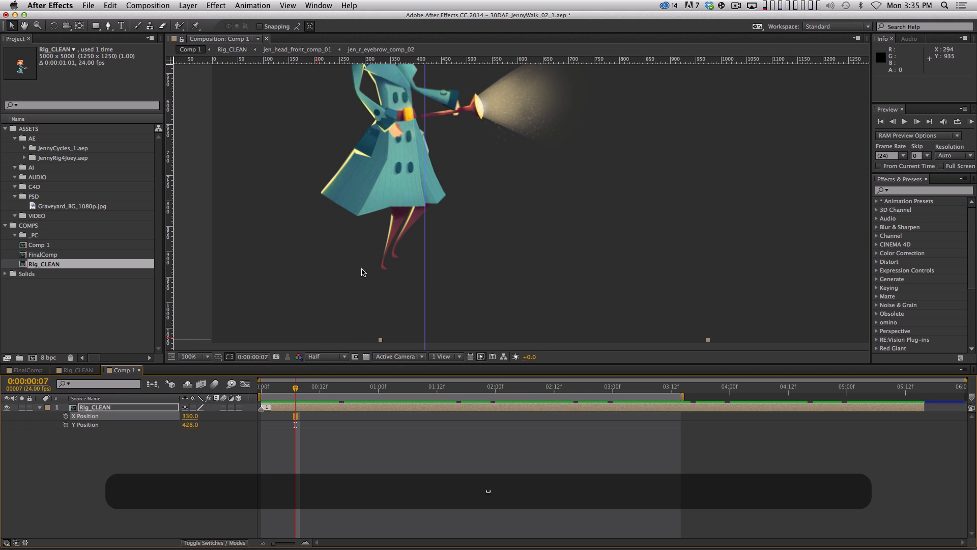
key(Page_Down)
key(Page_Down)
key(Page_Down)
key(Page_Down)
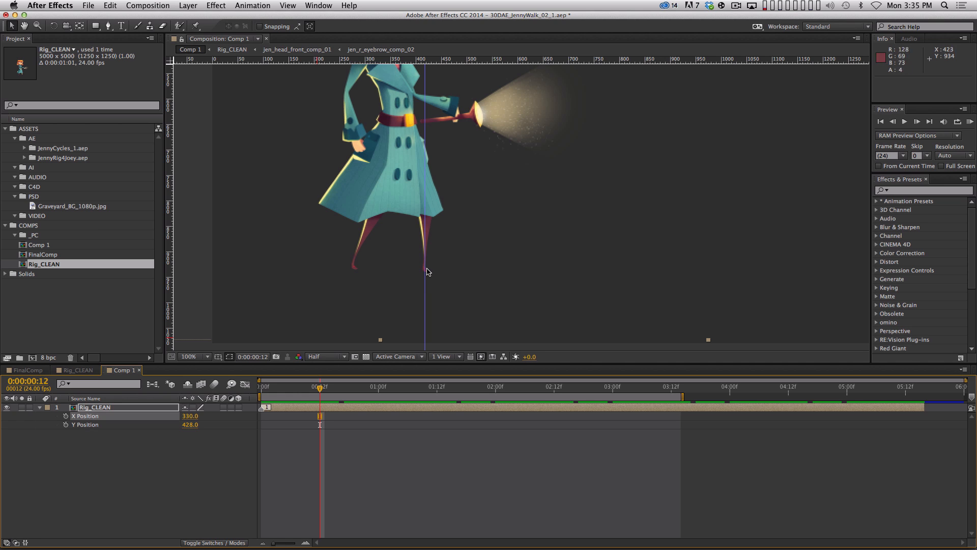
Step: Keyframe X Position at 330 on the first frame, and at 0:00:00:12 move the character forward until its back foot meets the guide
click(264, 387)
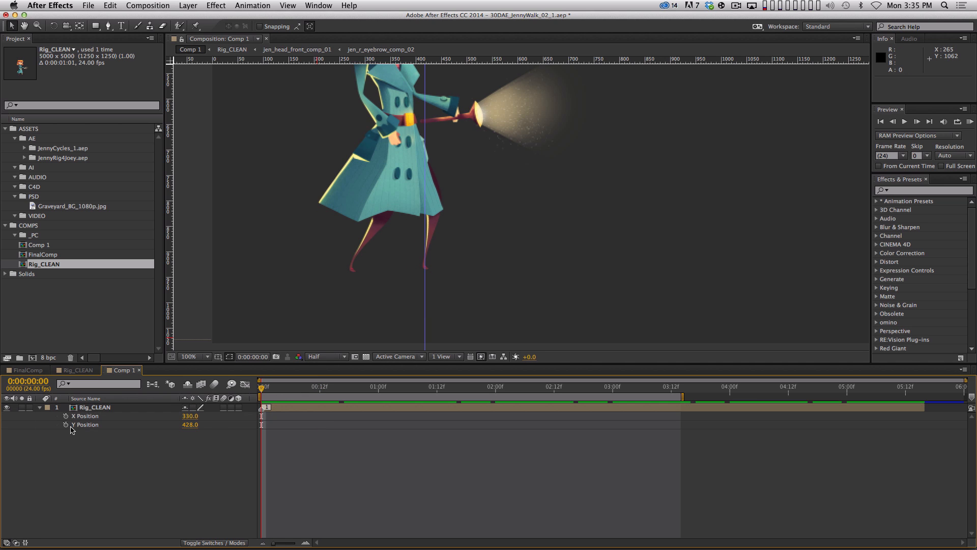
click(65, 416)
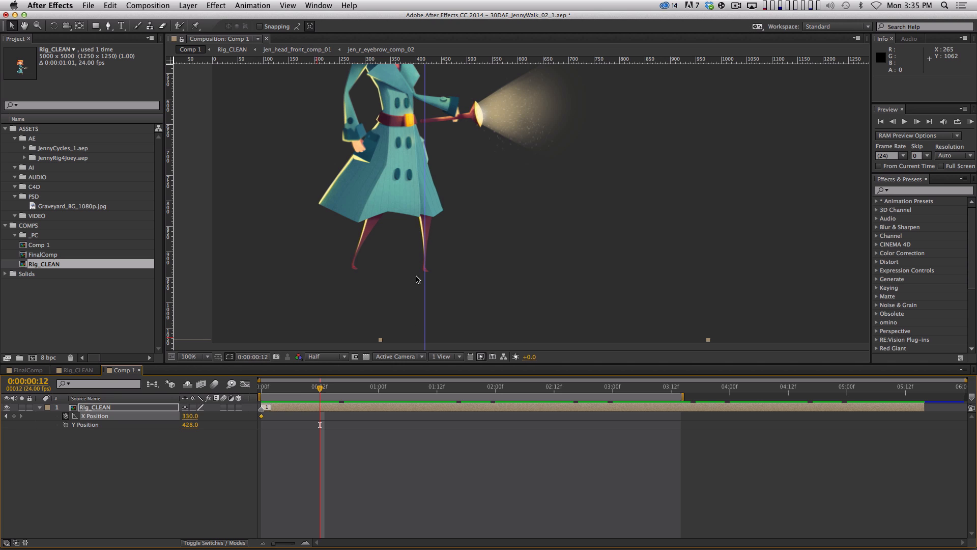
drag(386, 193, 453, 194)
Step: Play the walk repeatedly from the first frame to check whether the planted foot stays on the guide
key(shift+Home)
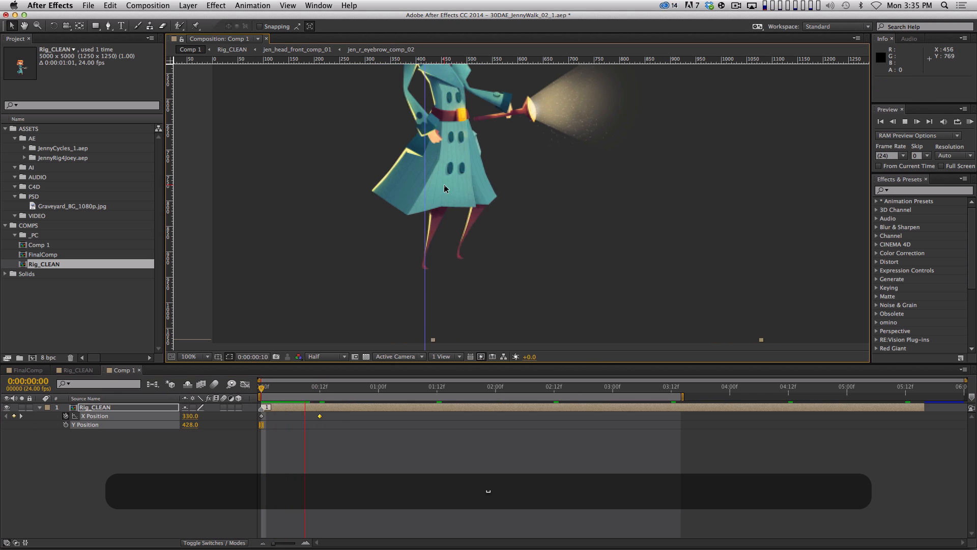
key(Home)
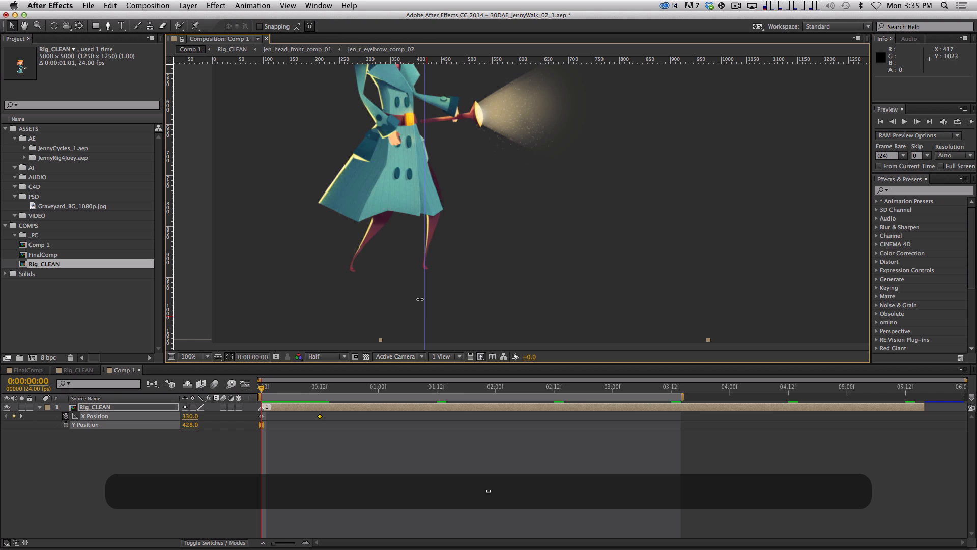
key(space)
key(space)
key(Home)
key(space)
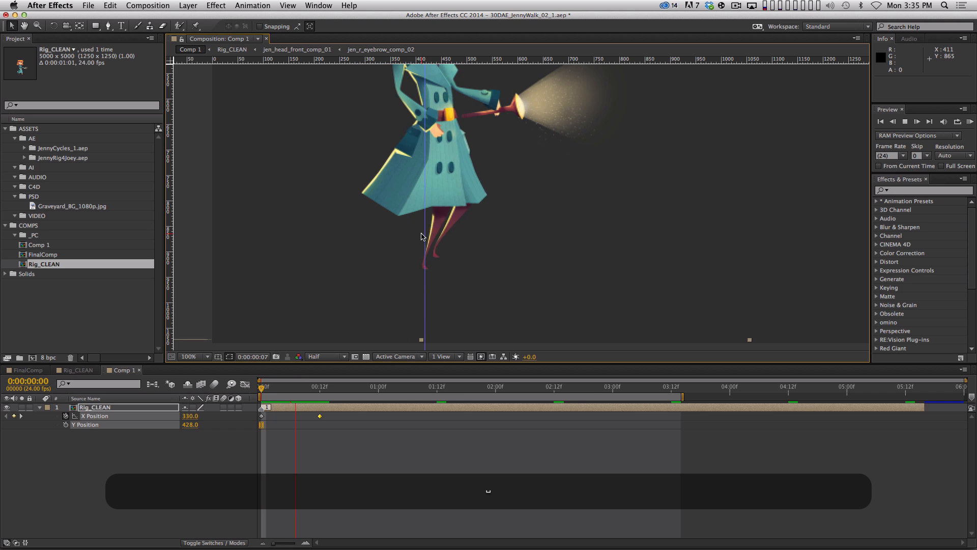
Step: Add the expression loopOut("continue"); to the Rig_CLEAN layer's X Position, starting from the first frame
key(space)
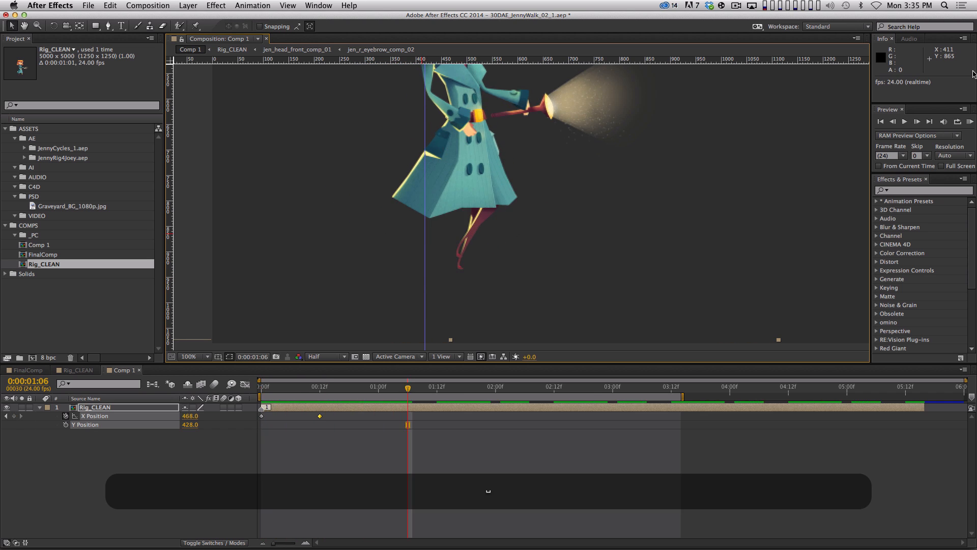
key(Home)
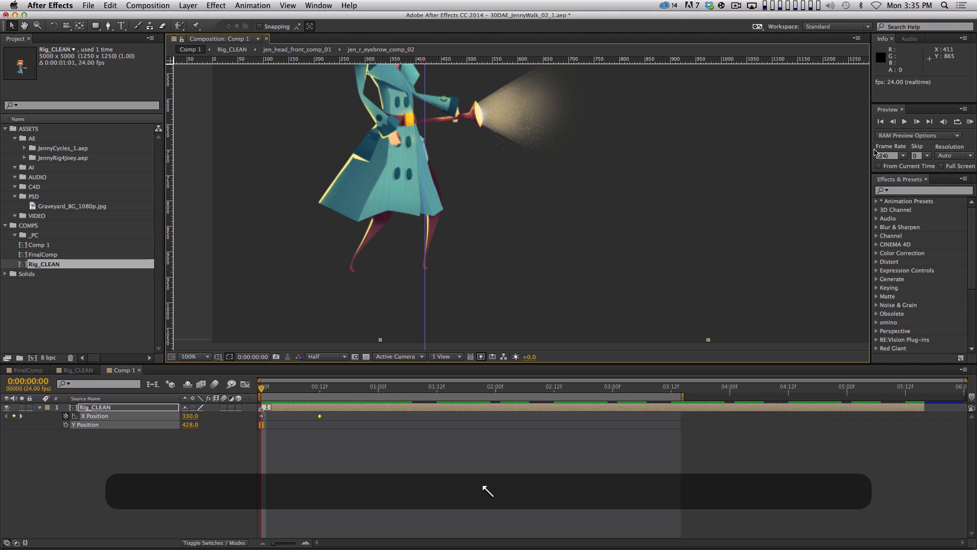
click(310, 465)
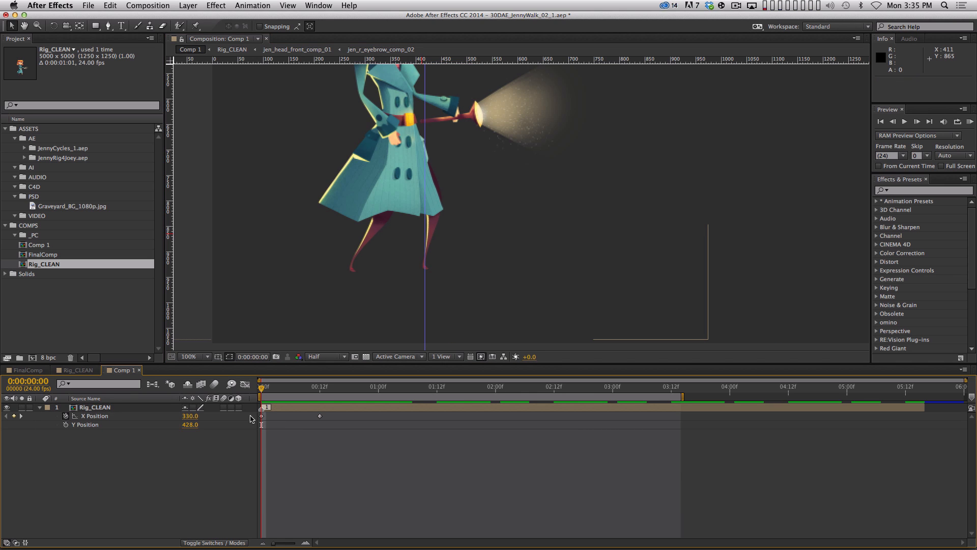
drag(262, 388, 252, 415)
key(alt)
alt+click(67, 416)
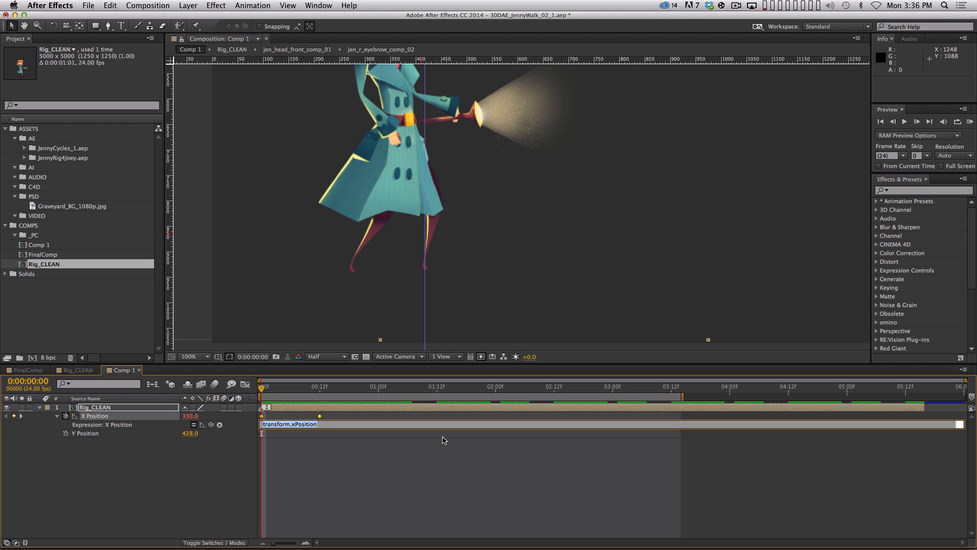
text(loop)
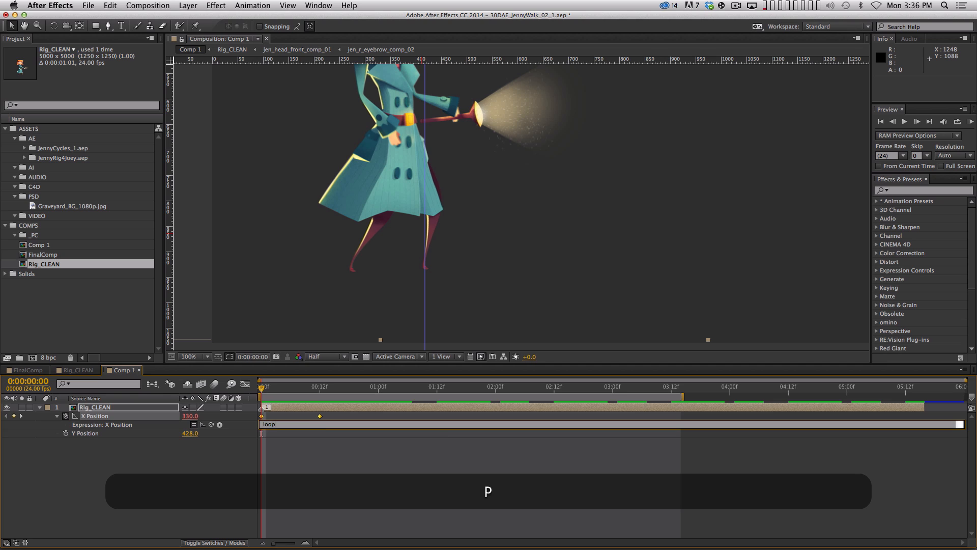
text(Out(")
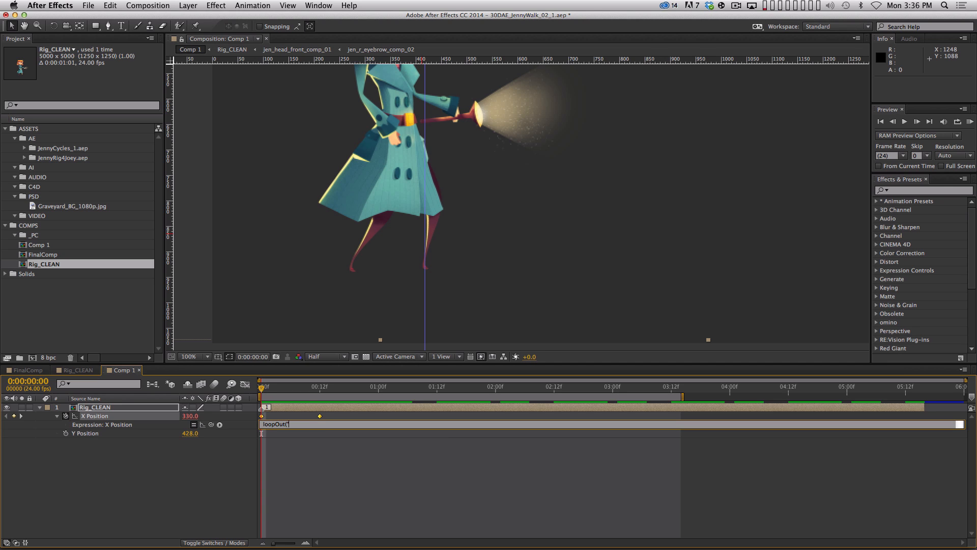
text(co)
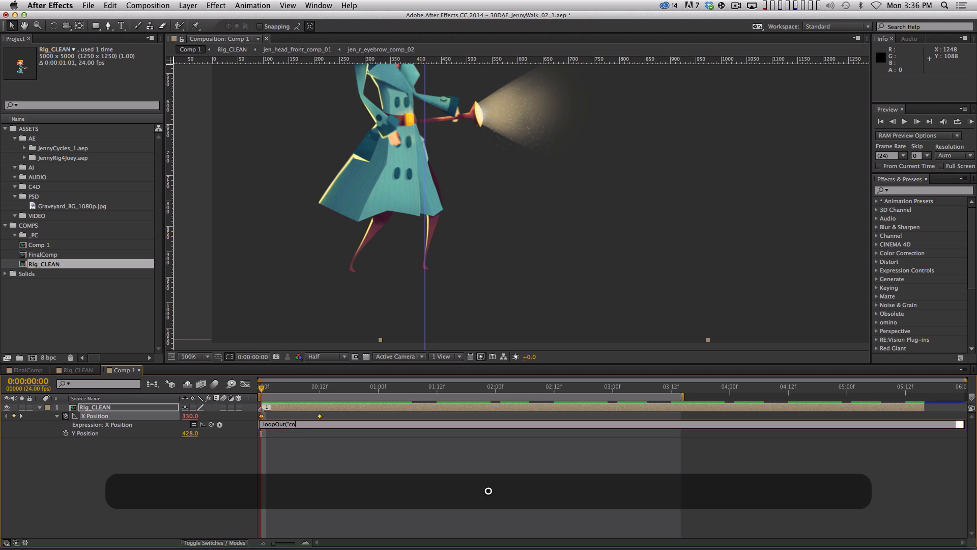
text(ntinue");)
key(KP_Enter)
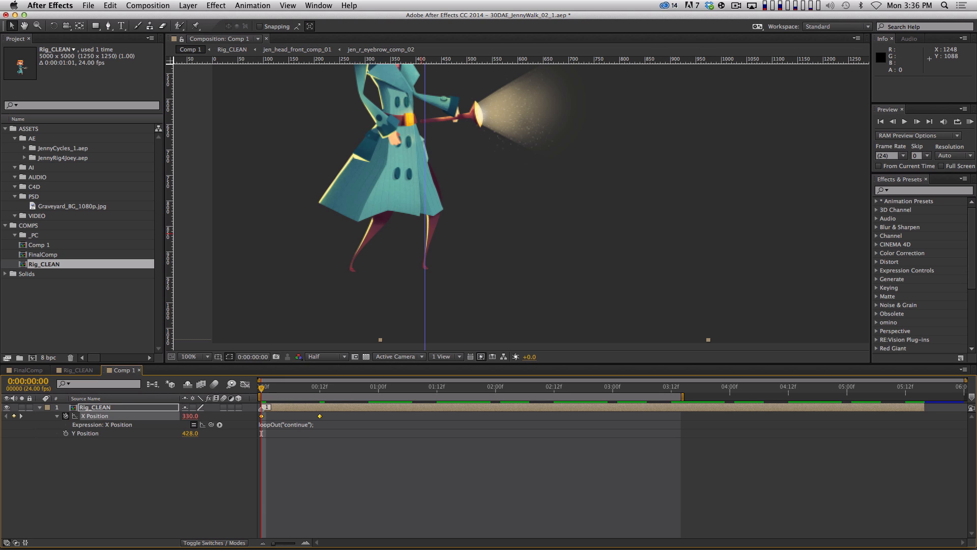
Step: Scrub past the last X Position keyframe and preview the looping walk across the work area
click(288, 460)
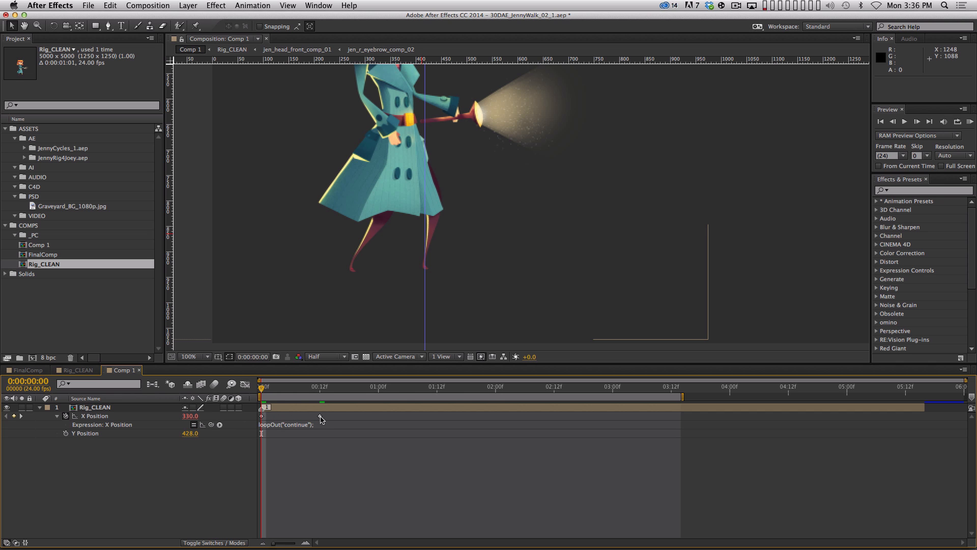
drag(285, 391, 364, 390)
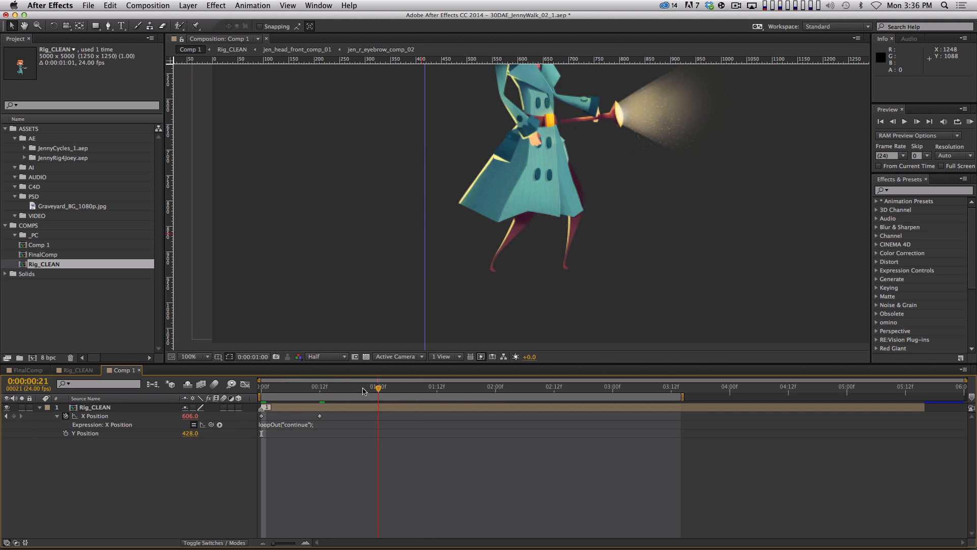
key(comma)
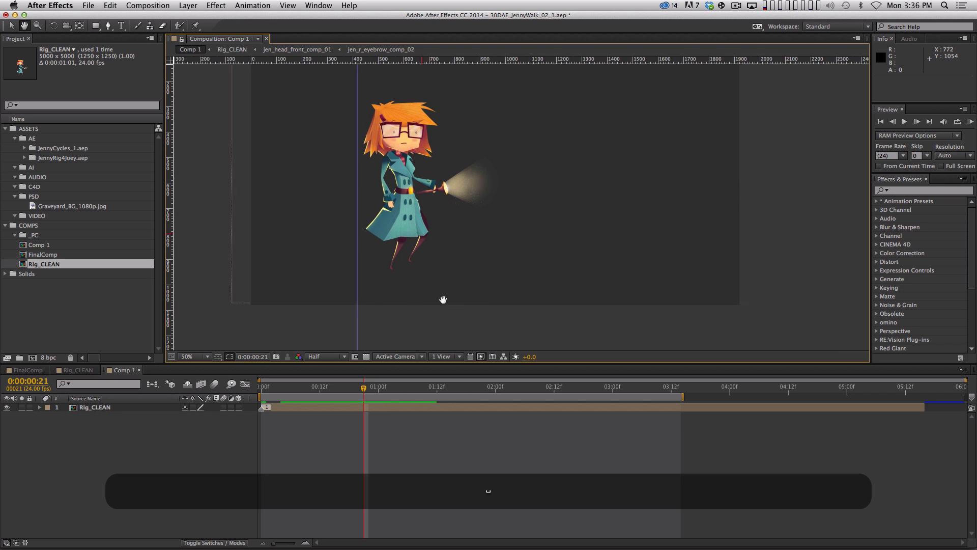
key(KP_0)
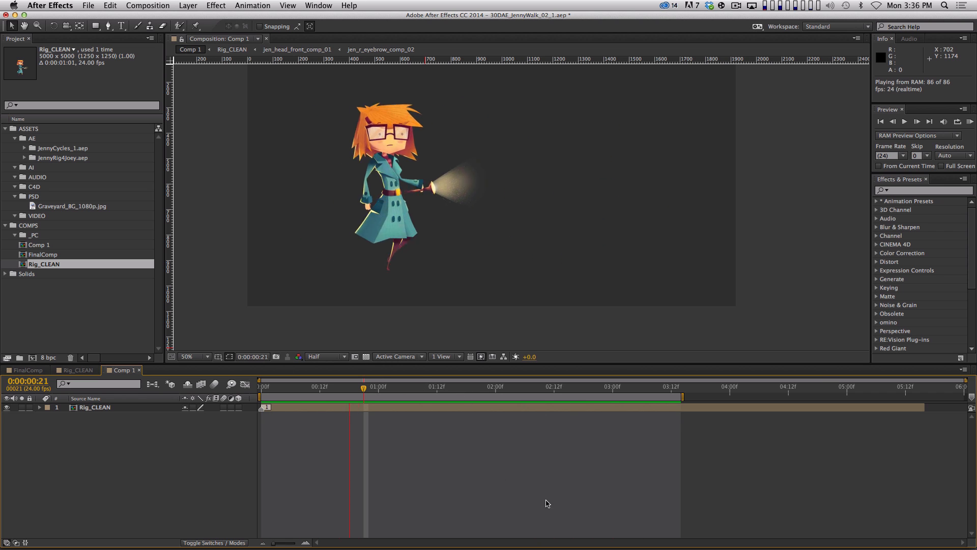
key(space)
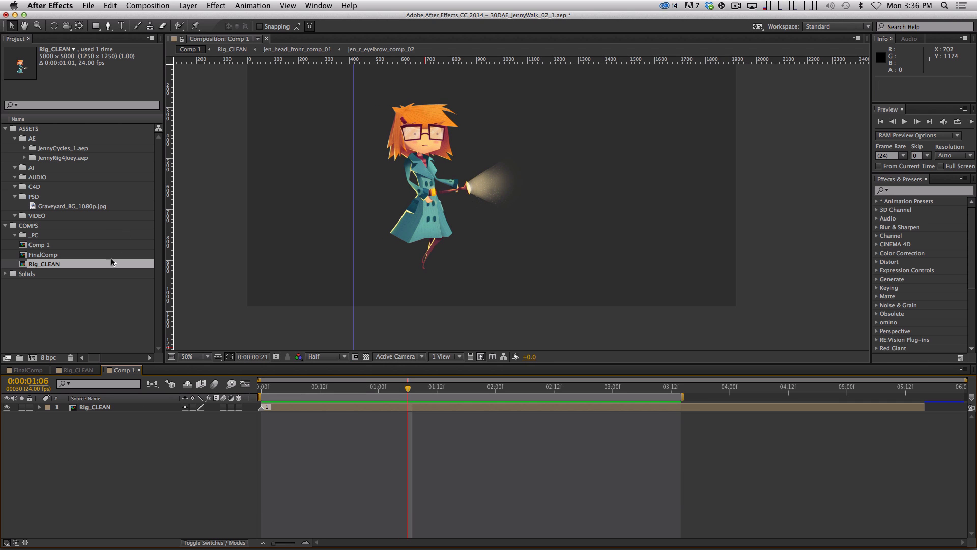
Step: Add Graveyard_BG_1080p.jpg to Comp 1 as a background beneath the Rig_CLEAN layer and preview the walk over it
drag(90, 209, 141, 487)
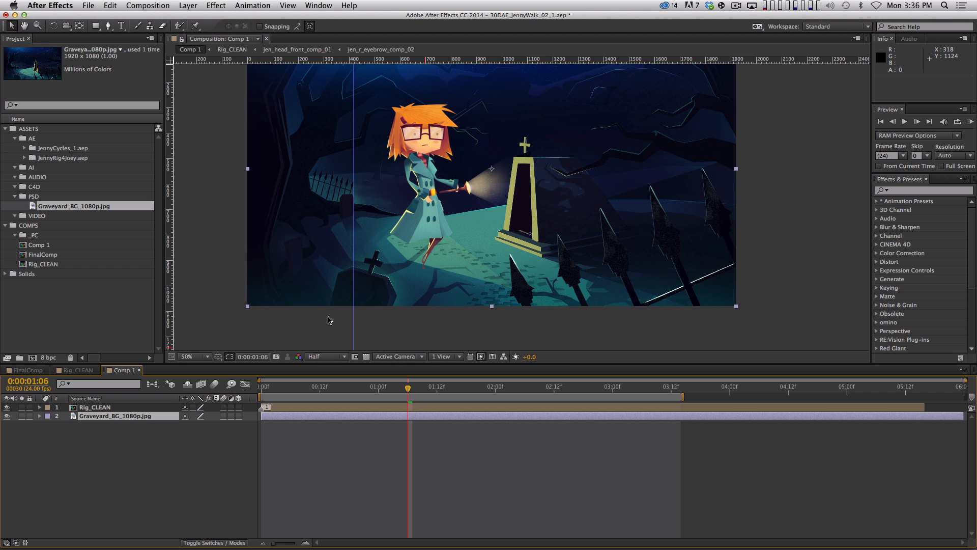
key(KP_0)
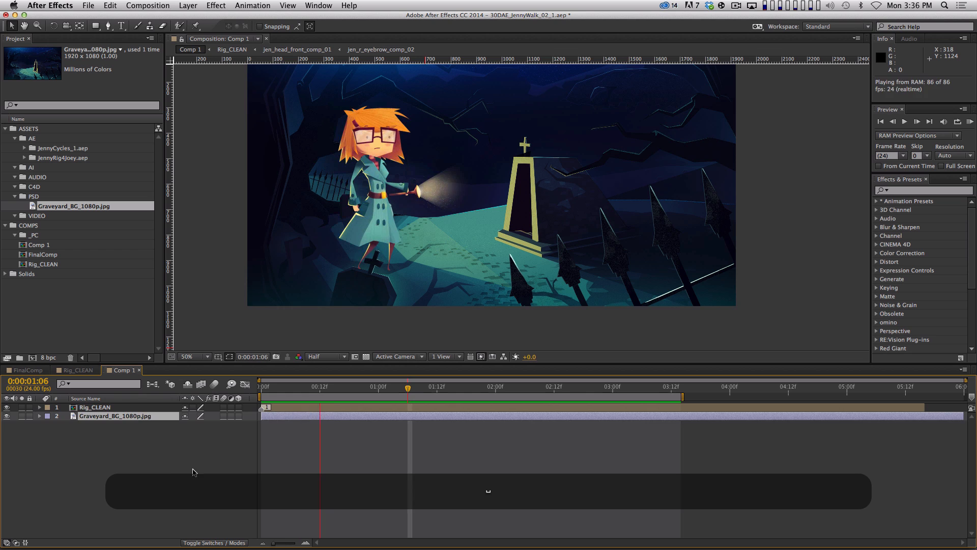
click(176, 458)
Step: Pre-compose the Rig_CLEAN layer as "Walking", moving all attributes into the new composition
drag(124, 411, 195, 423)
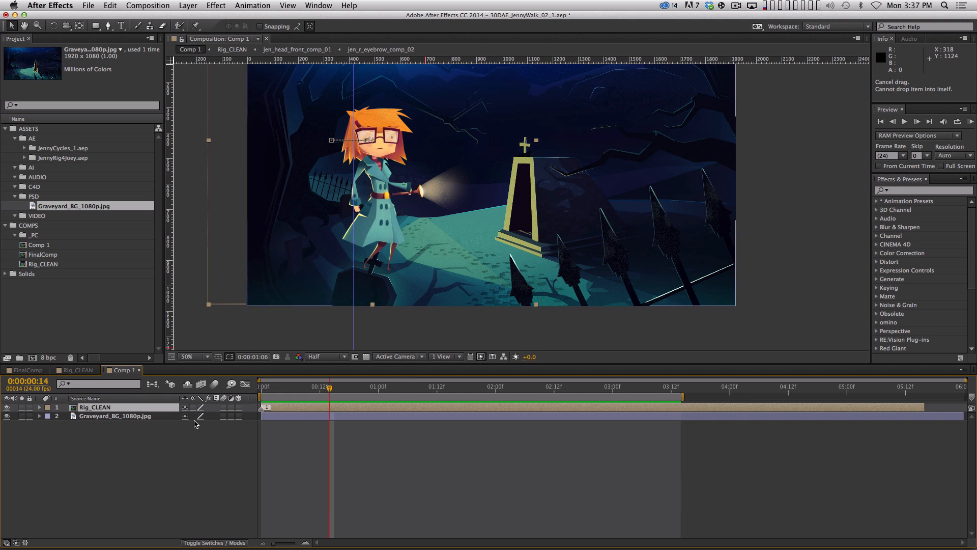
key(Home)
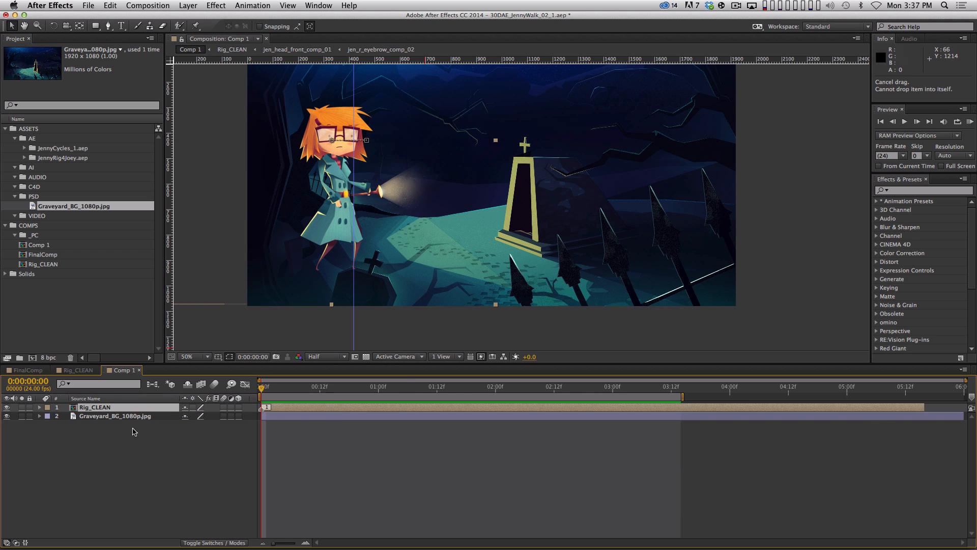
drag(431, 211, 419, 230)
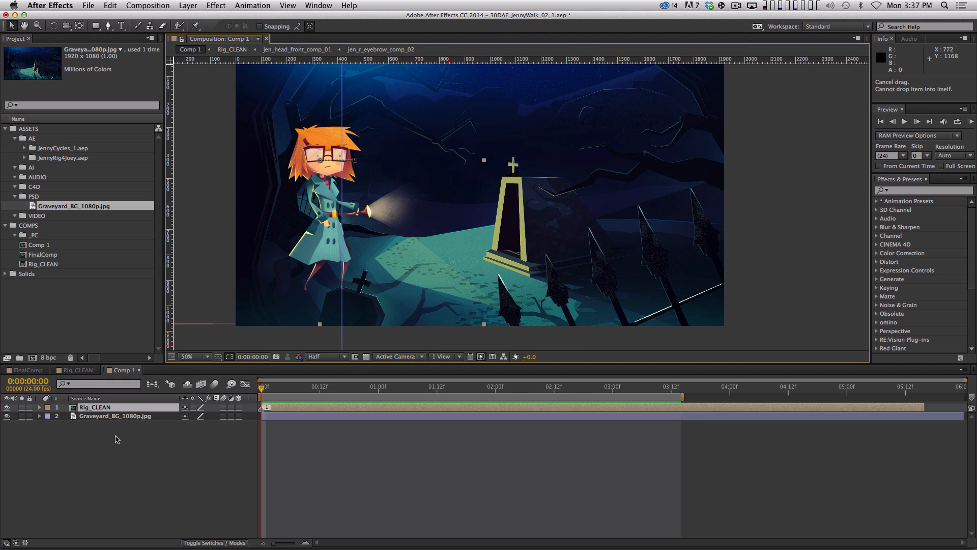
key(shift+super+c)
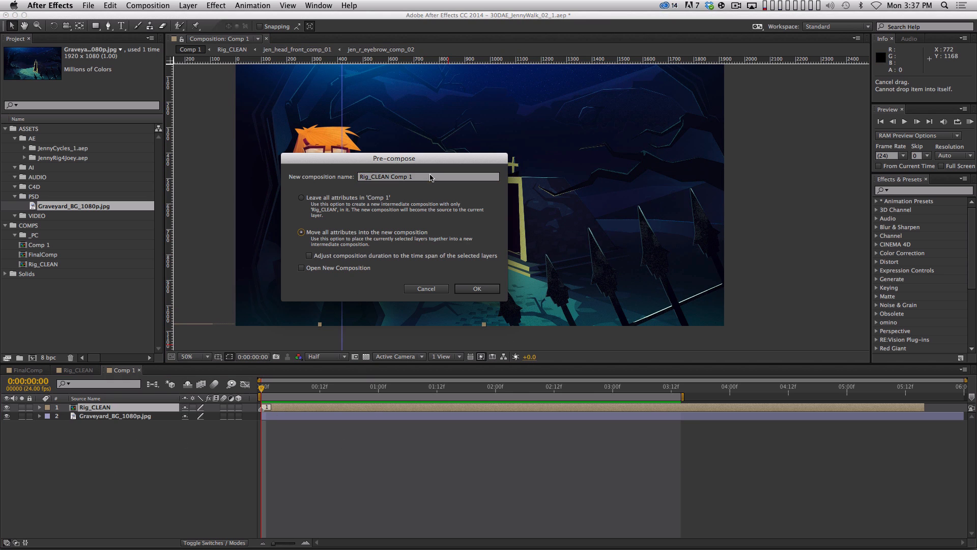
text(Walking)
key(Return)
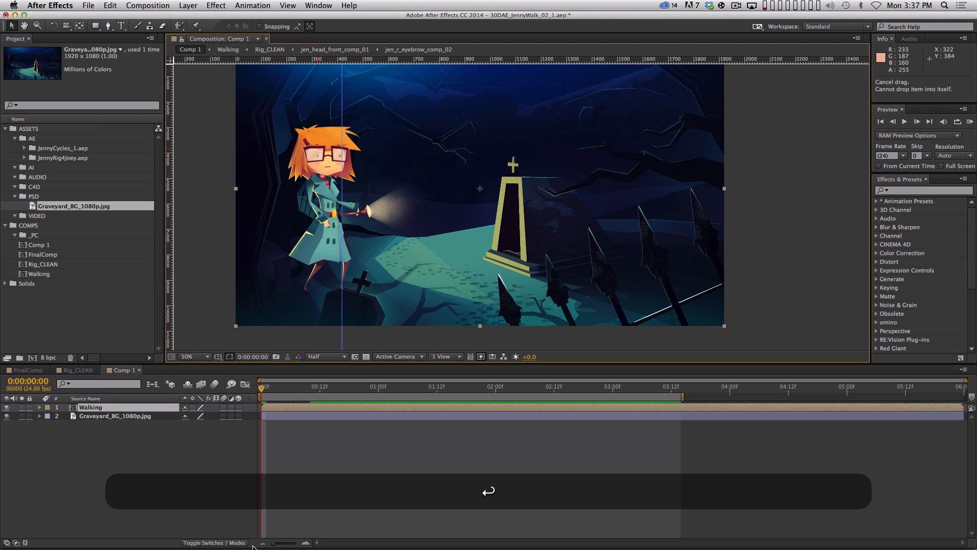
Step: Show the Parent column in the timeline and parent the Walking layer to the Graveyard_BG_1080p.jpg layer
click(123, 410)
key(F3)
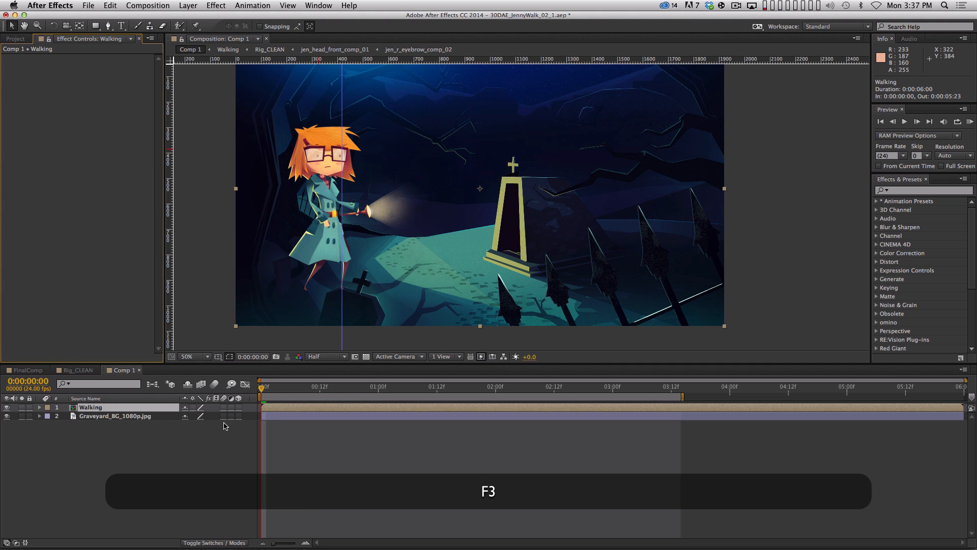
key(F4)
key(F4)
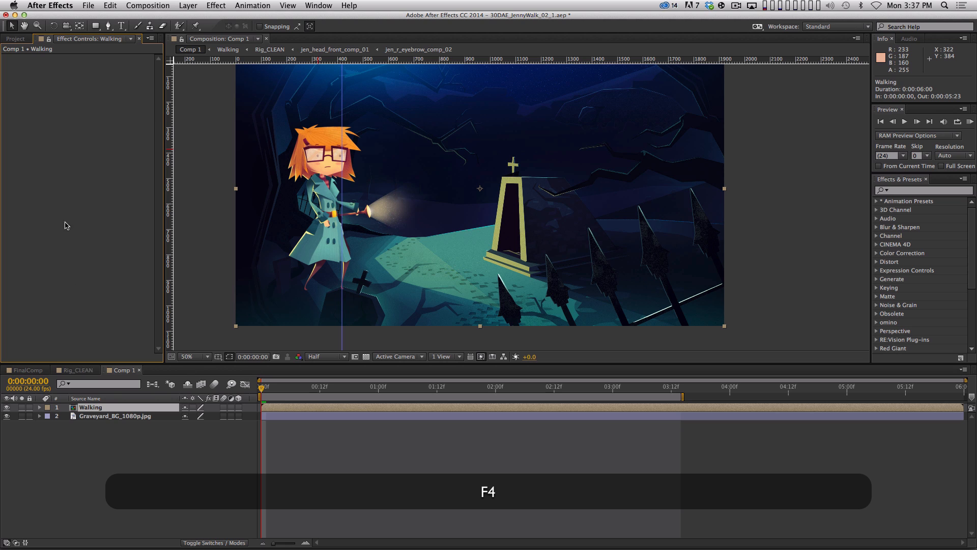
click(19, 40)
ctrl+click(255, 402)
mouse_move(283, 429)
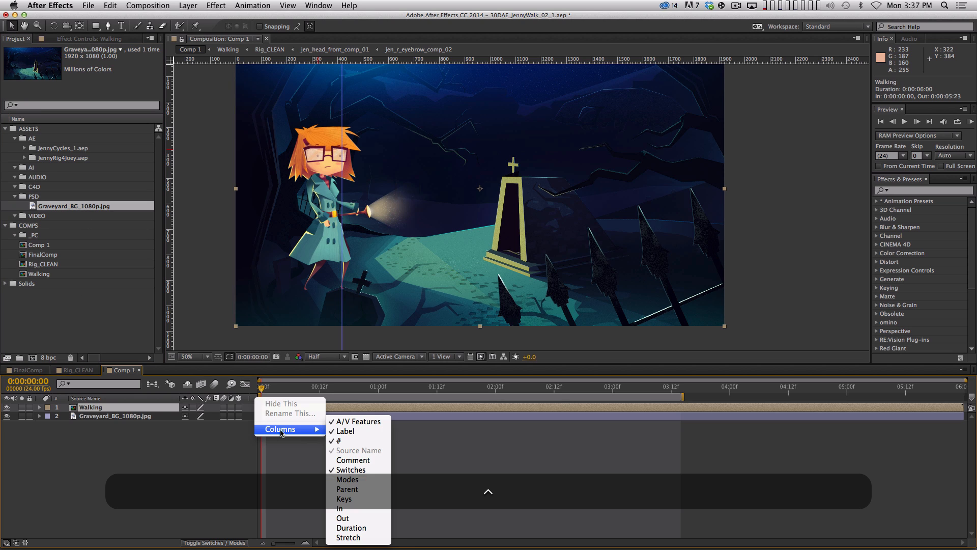
click(347, 489)
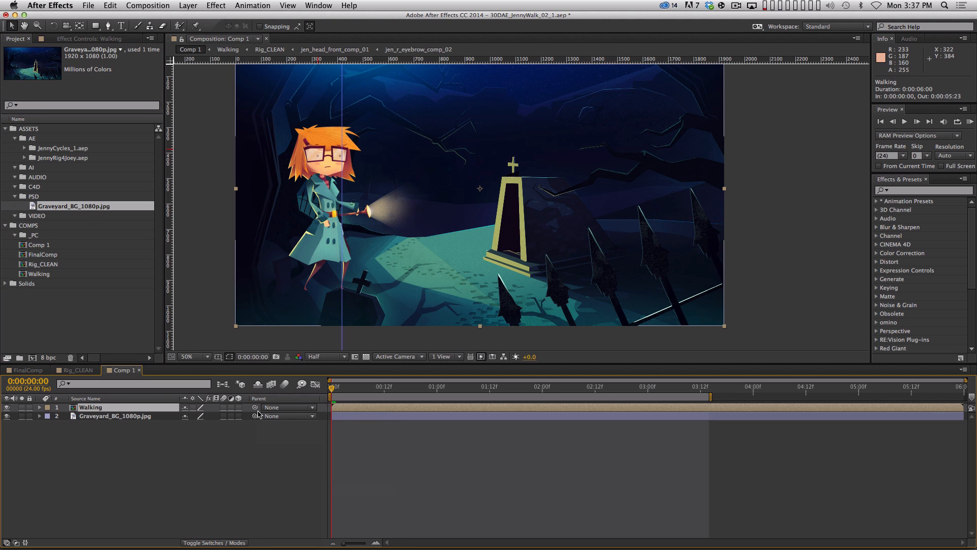
drag(255, 411, 122, 416)
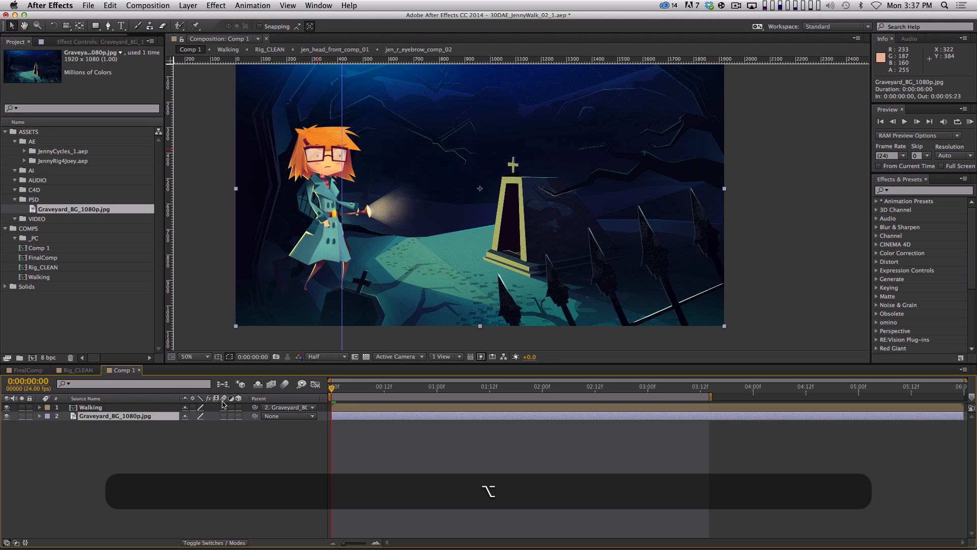
Step: Keyframe the graveyard background's Scale at 100% on the first frame and 120.1% at 0:00:03:13, and shift the background to the left
key(alt+s)
key(shift+End)
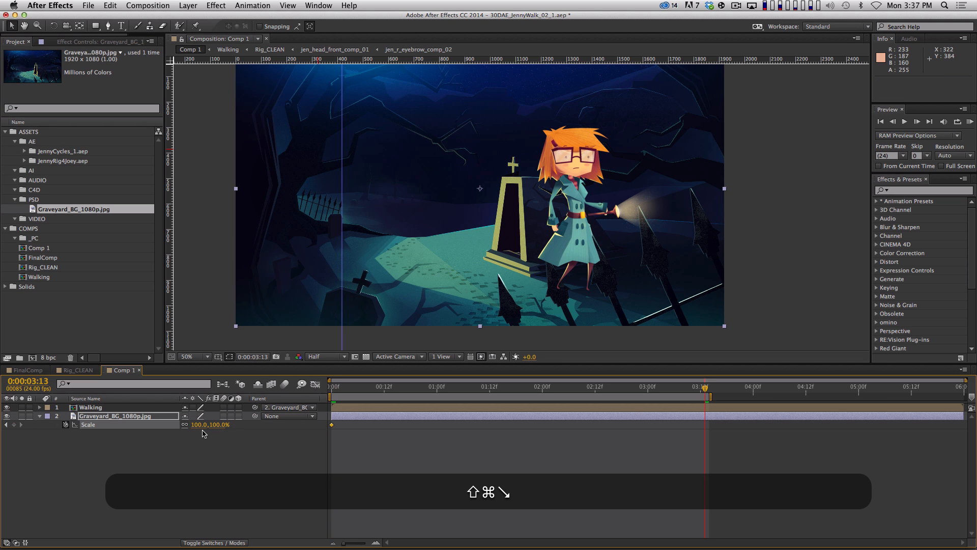
drag(224, 426, 321, 421)
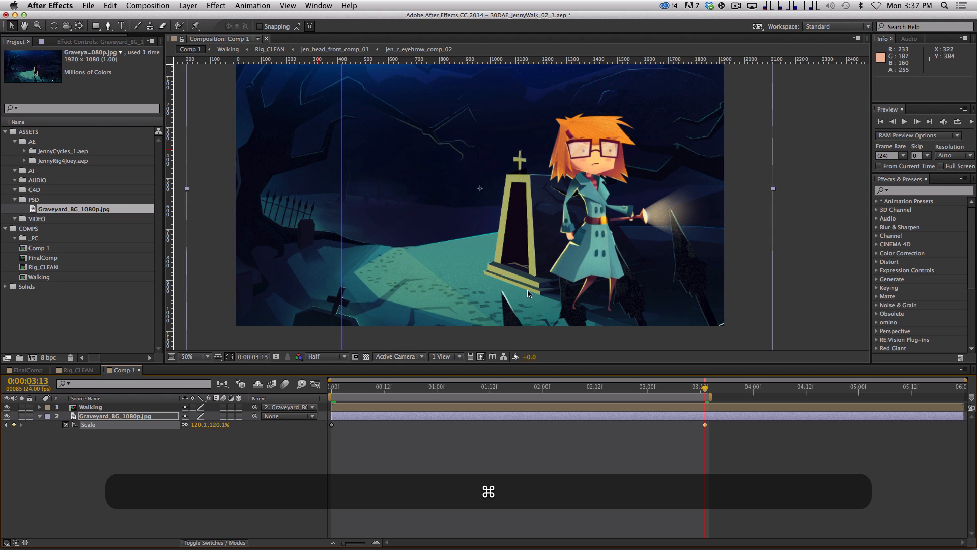
drag(599, 253, 558, 254)
Step: Preview the scaling background with the parented walk, and scrub back toward the start to check that the character stays attached
key(shift+0)
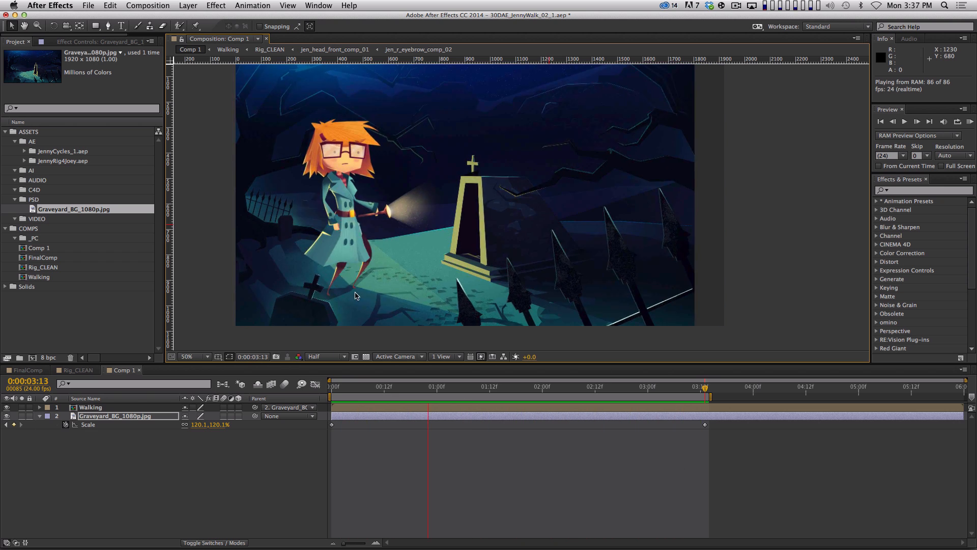
click(487, 487)
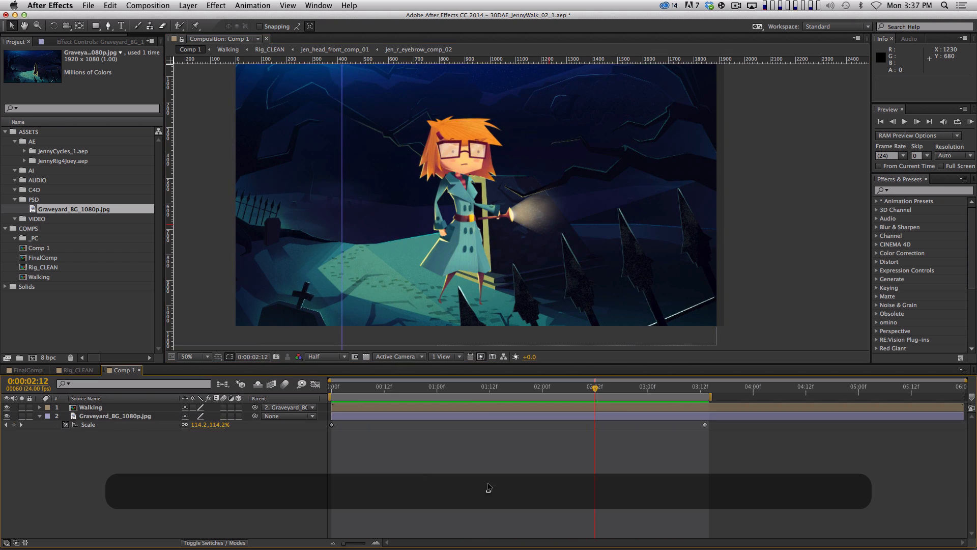
drag(523, 267, 552, 275)
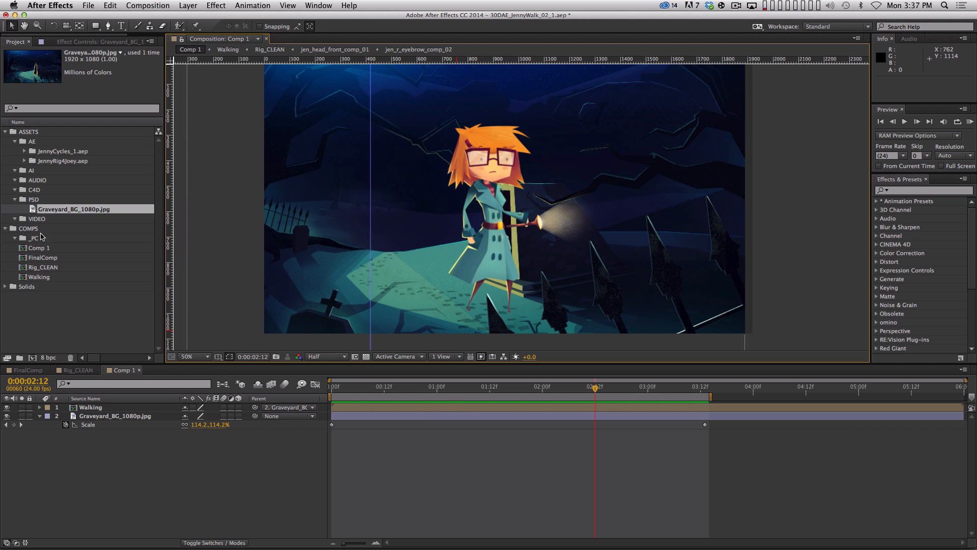
click(379, 392)
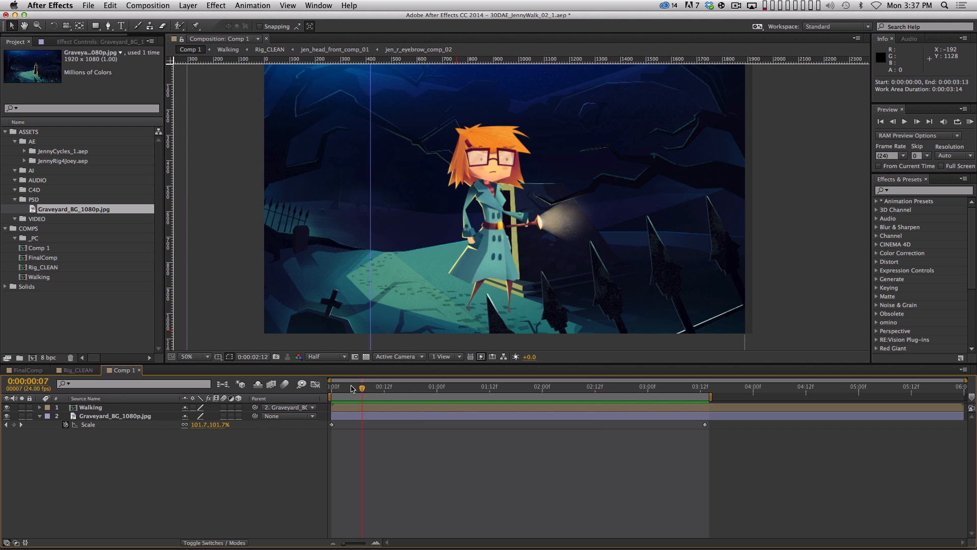
drag(351, 386, 326, 405)
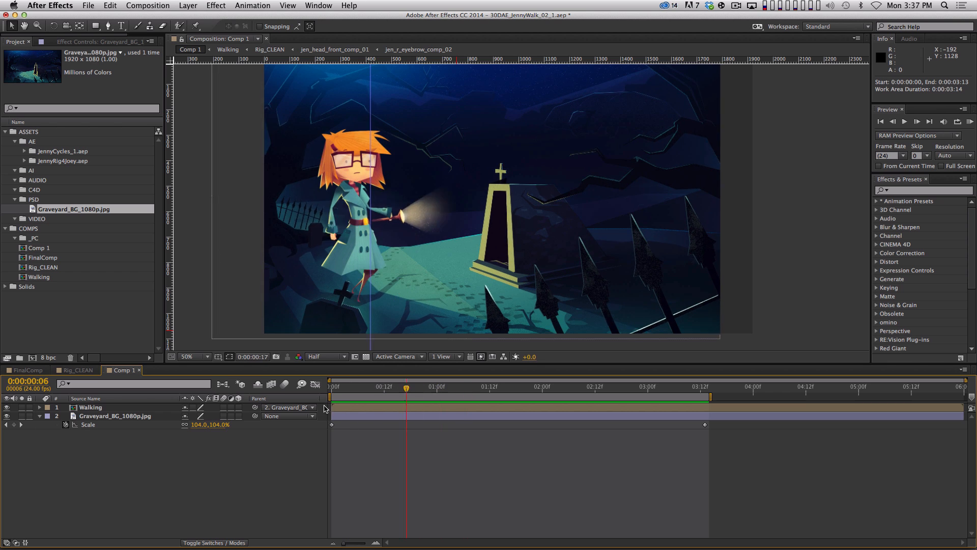
Step: Open FinalComp and the FullWalk composition inside it, and collapse the walk_01 layer's properties
double_click(42, 258)
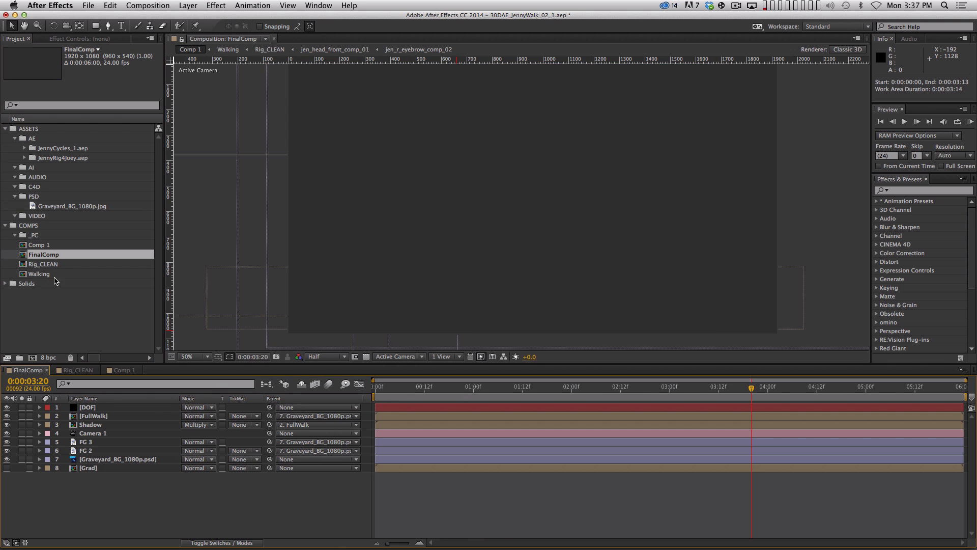
double_click(97, 417)
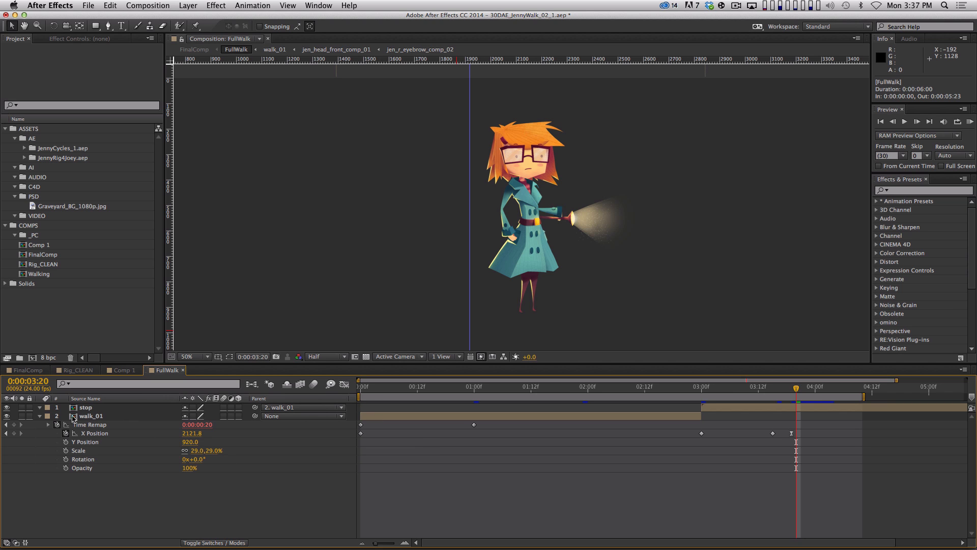
click(39, 417)
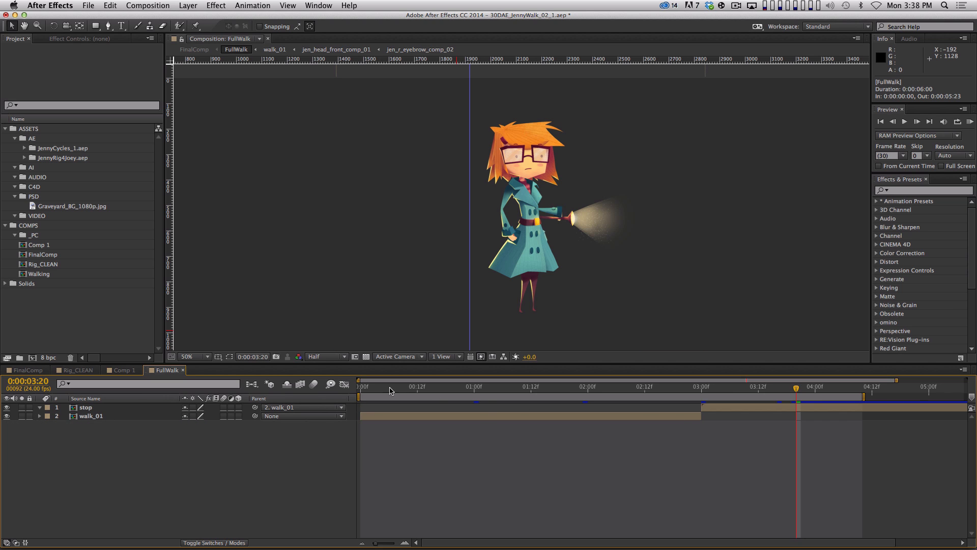
Step: Scrub FullWalk to the walk-to-stop handoff at 0:00:03:00, open the stop composition and scrub through its stopping animation with the whole character in view
drag(391, 391, 701, 401)
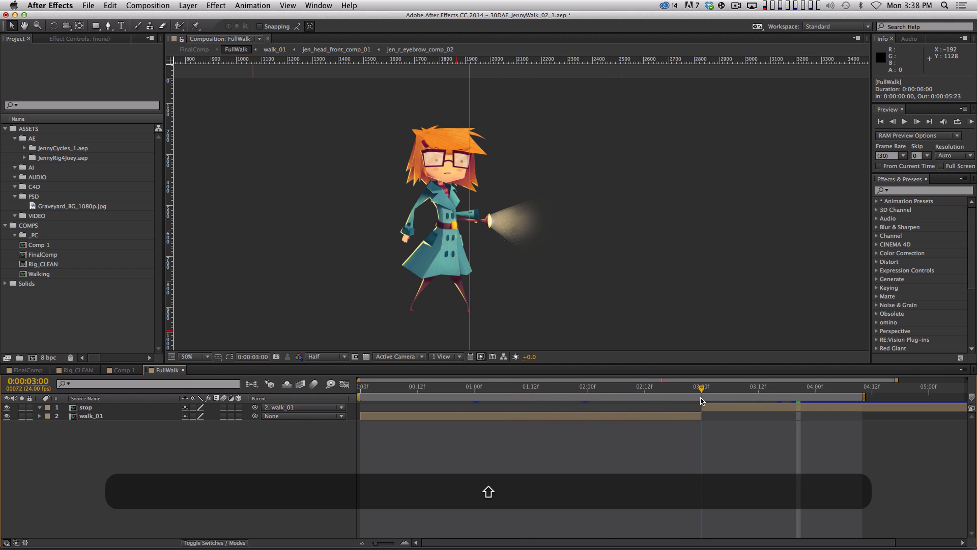
double_click(87, 407)
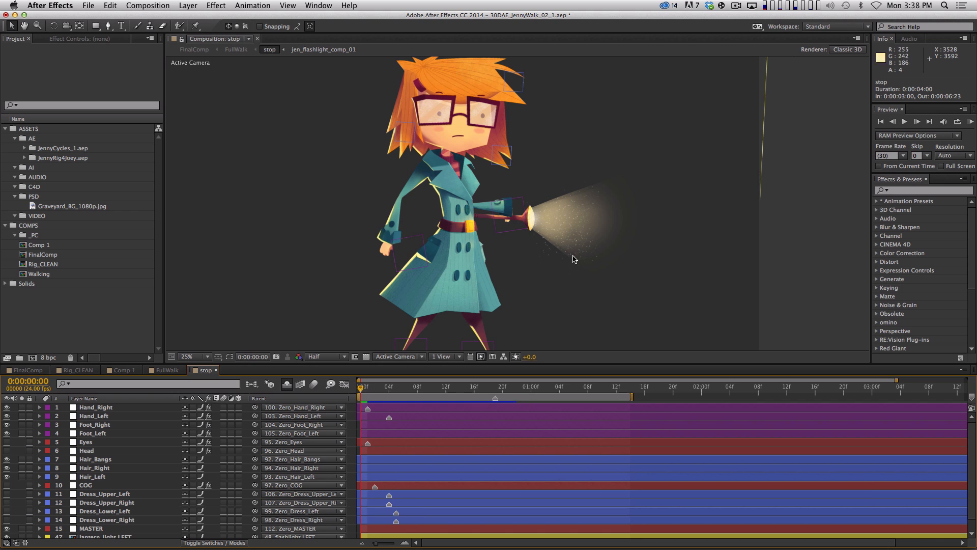
key(comma)
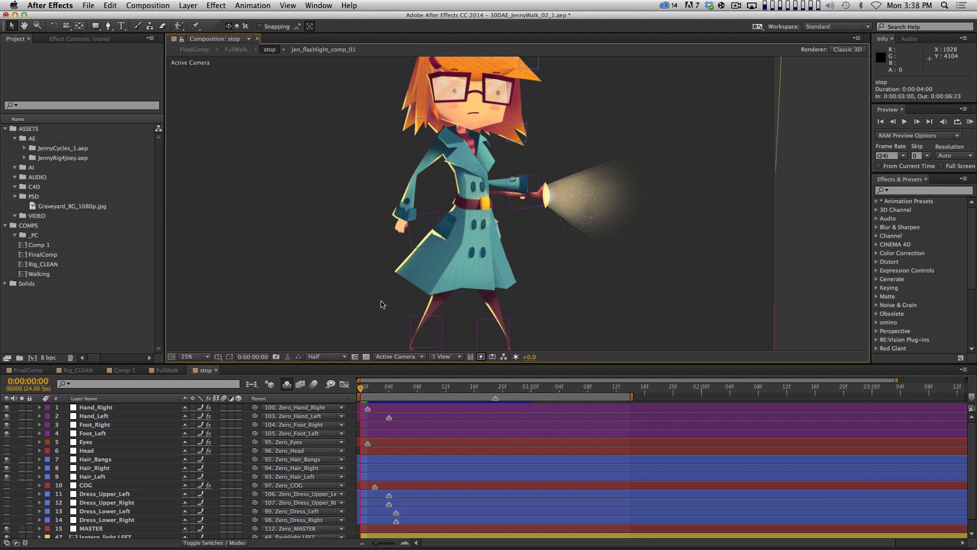
key(comma)
key(space)
drag(474, 272, 439, 277)
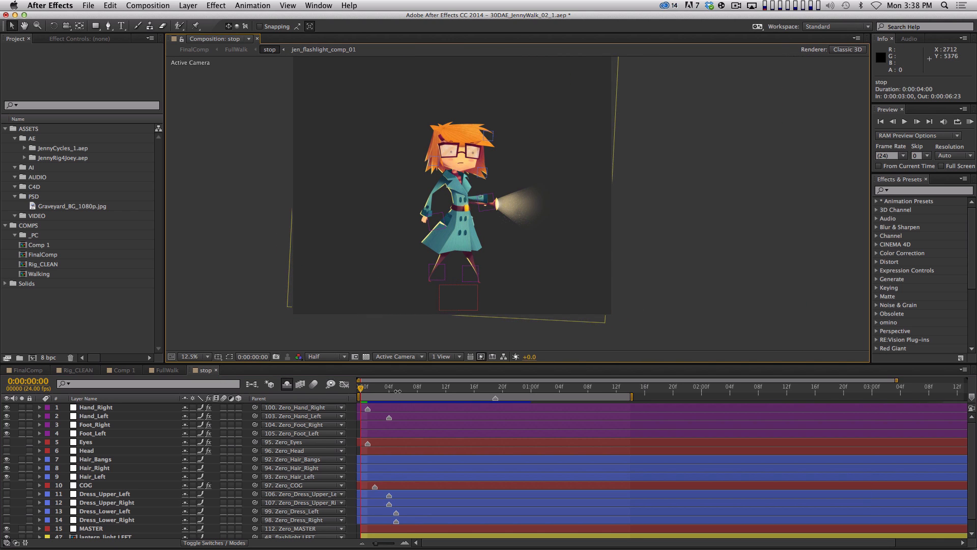
click(362, 390)
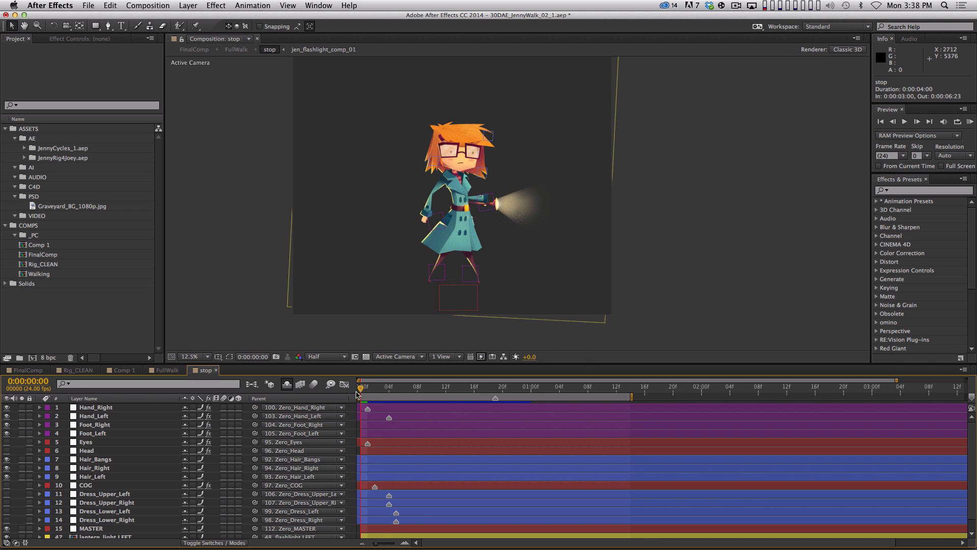
drag(364, 393, 606, 390)
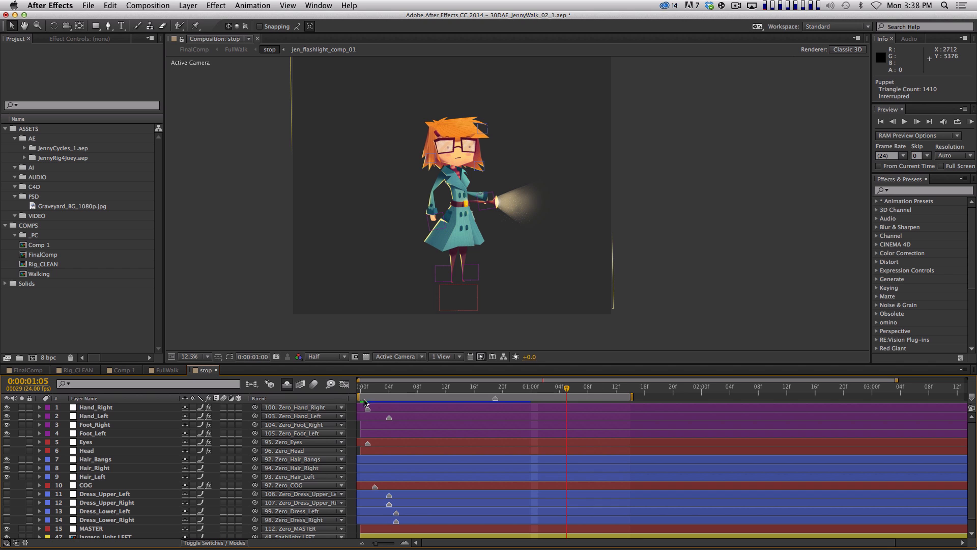
Step: Return to the FullWalk composition and play the transition from the walk_01 layer into the stop layer
click(170, 371)
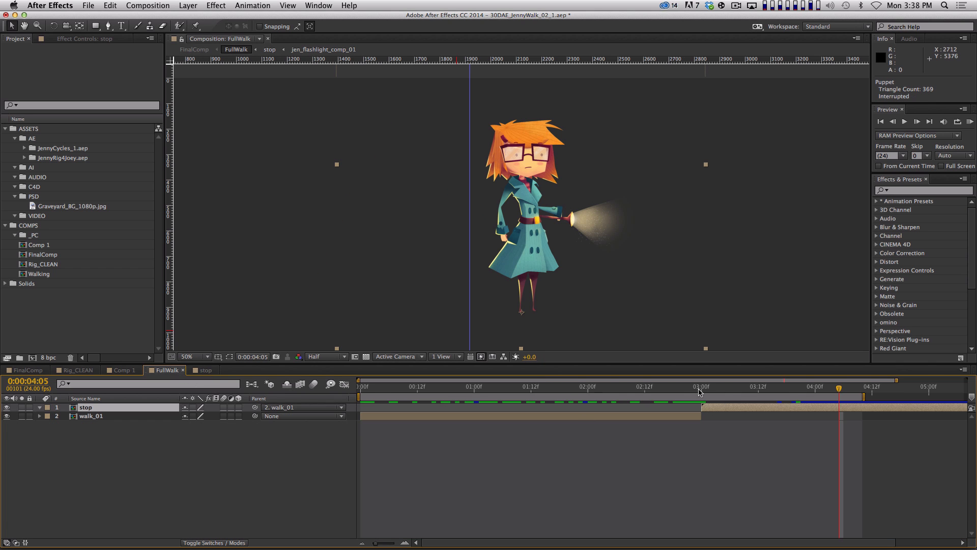
drag(699, 391, 736, 419)
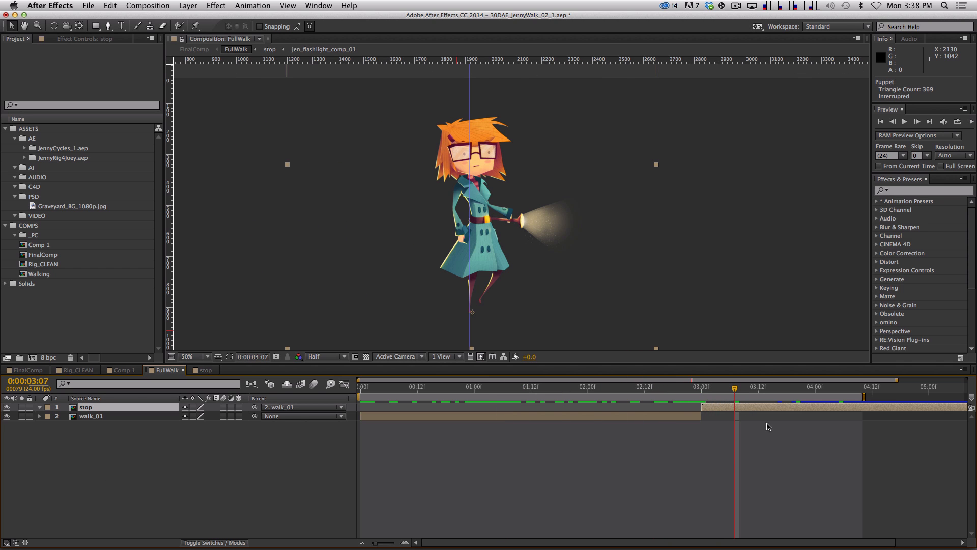
key(space)
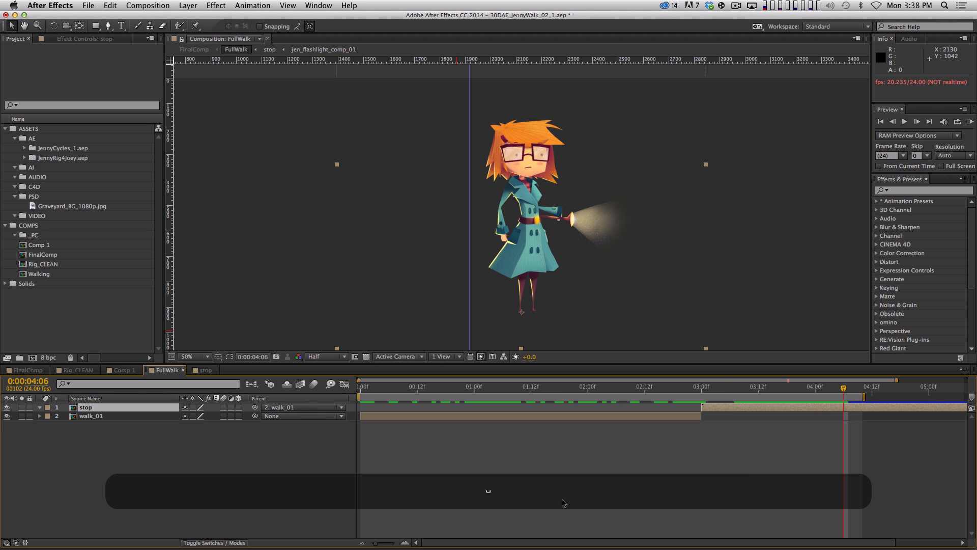
Step: Switch to FinalComp, scrub through the character's walk to 0:00:04:07, deselect all layers and run a RAM preview of the scene
click(28, 370)
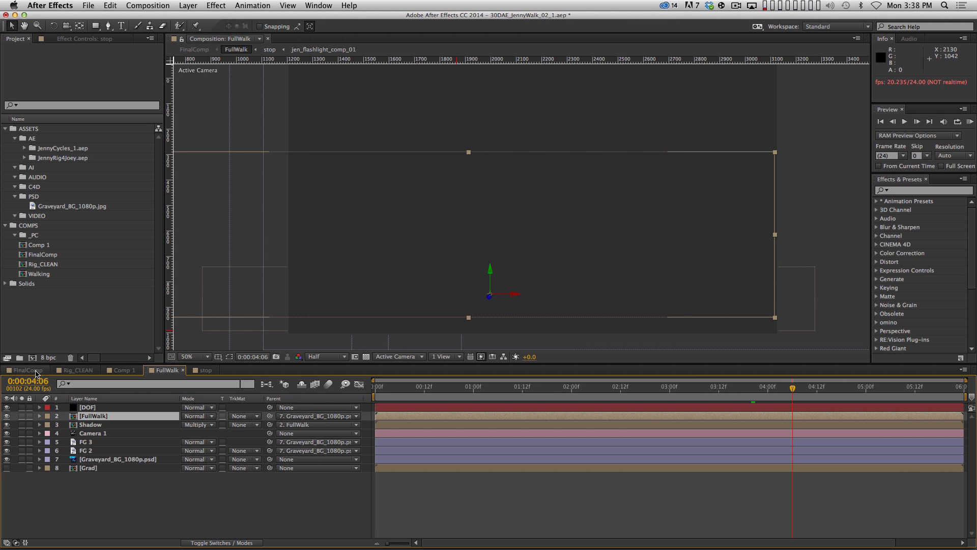
drag(390, 389, 796, 410)
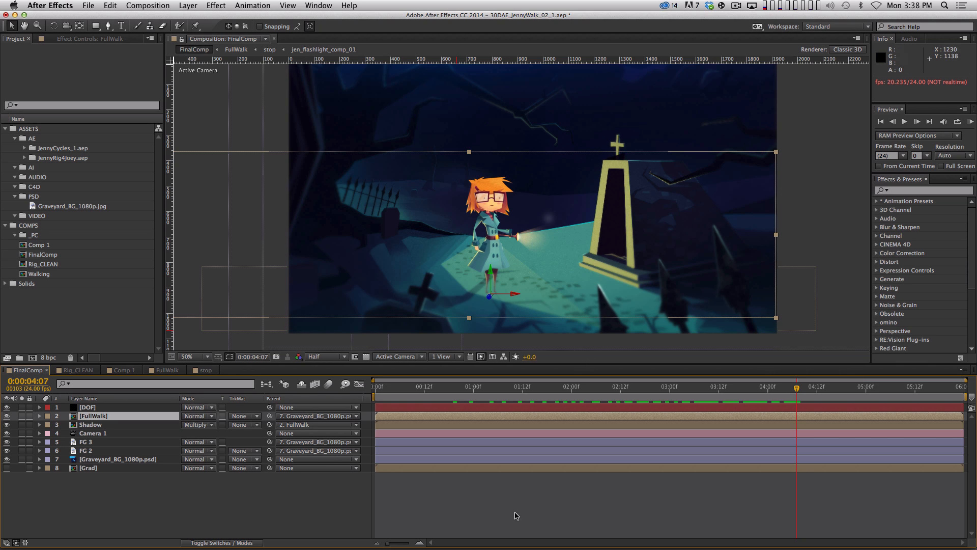
click(546, 504)
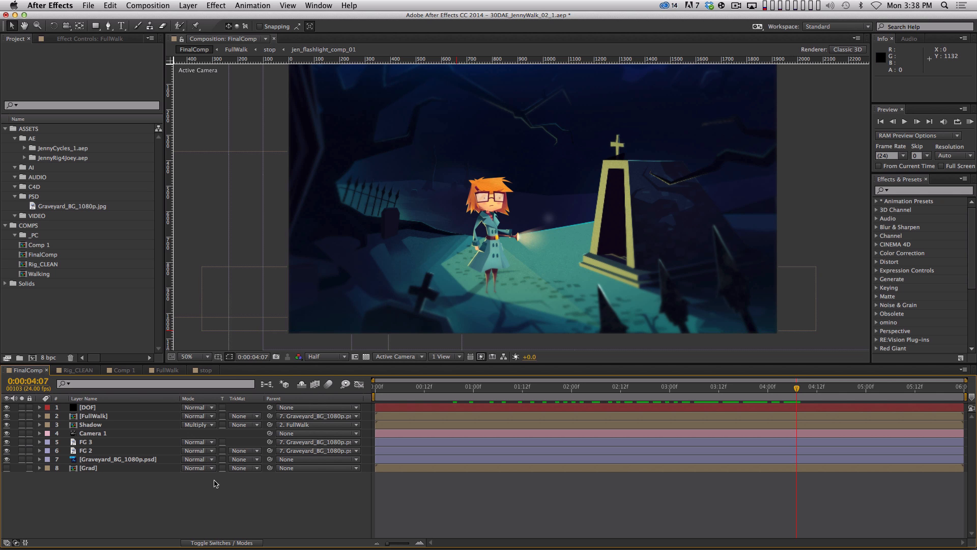
key(KP_0)
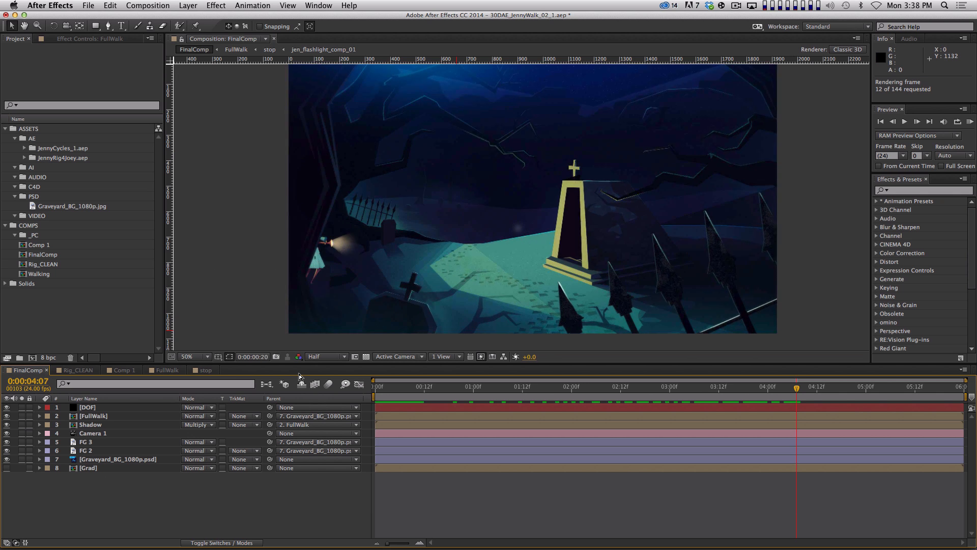